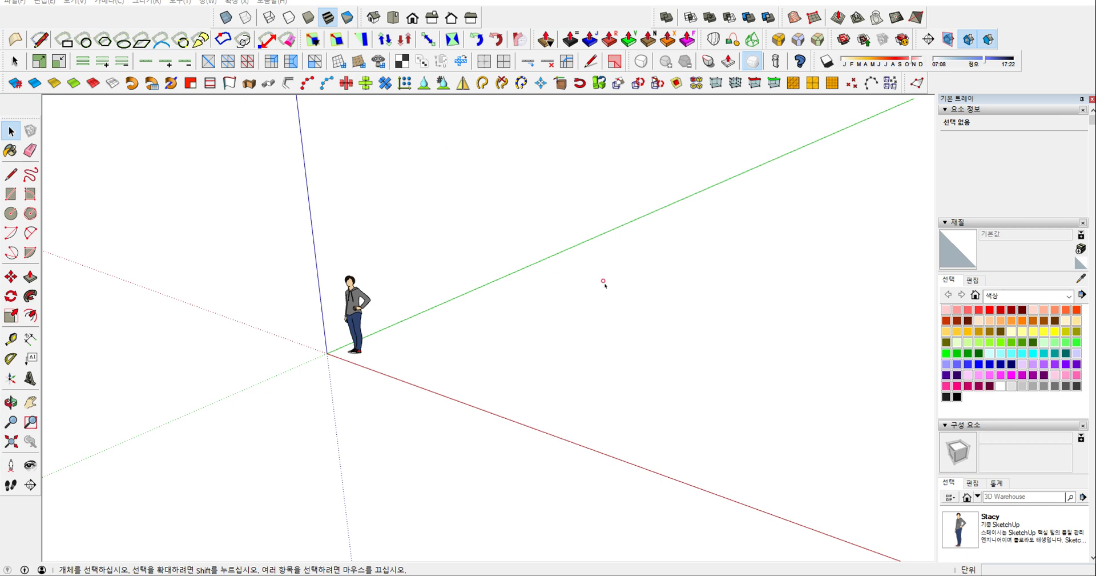
middle_drag(471, 252, 459, 381)
key(h)
drag(351, 271, 366, 291)
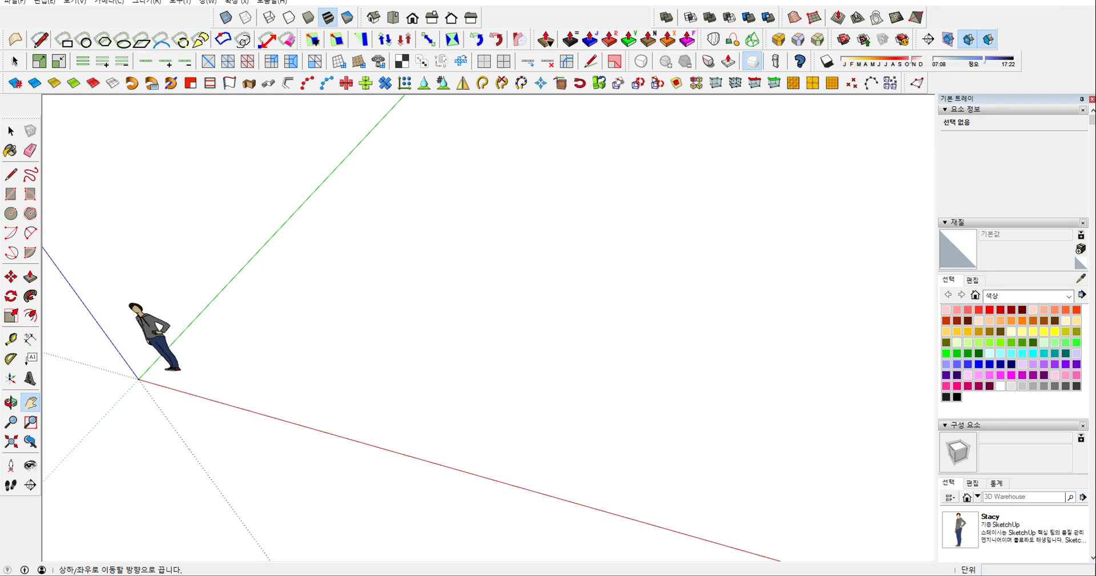
key(ctrl+alt+d)
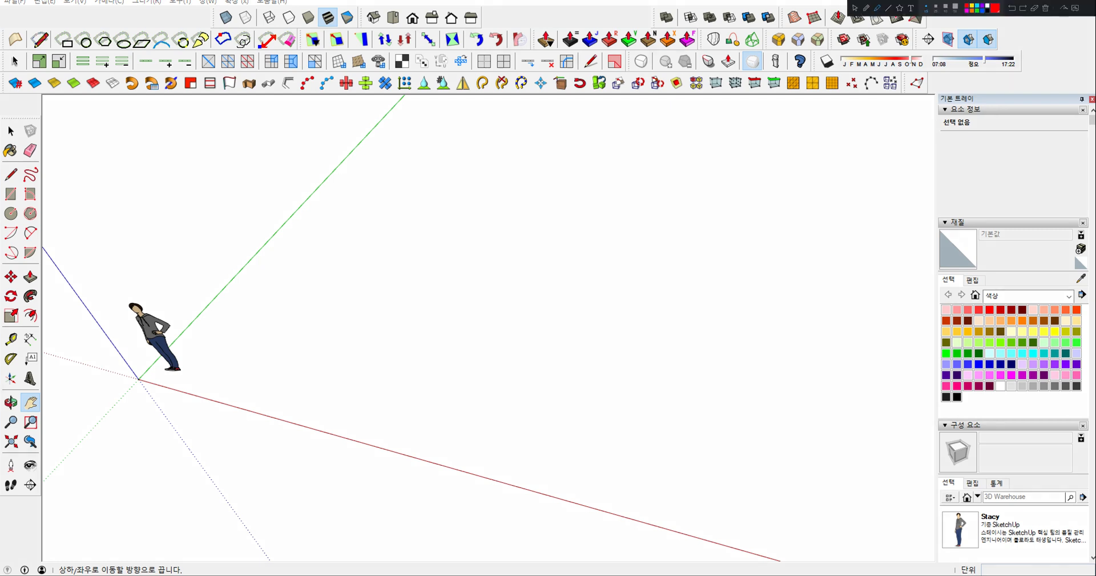
key(ctrl+alt+d)
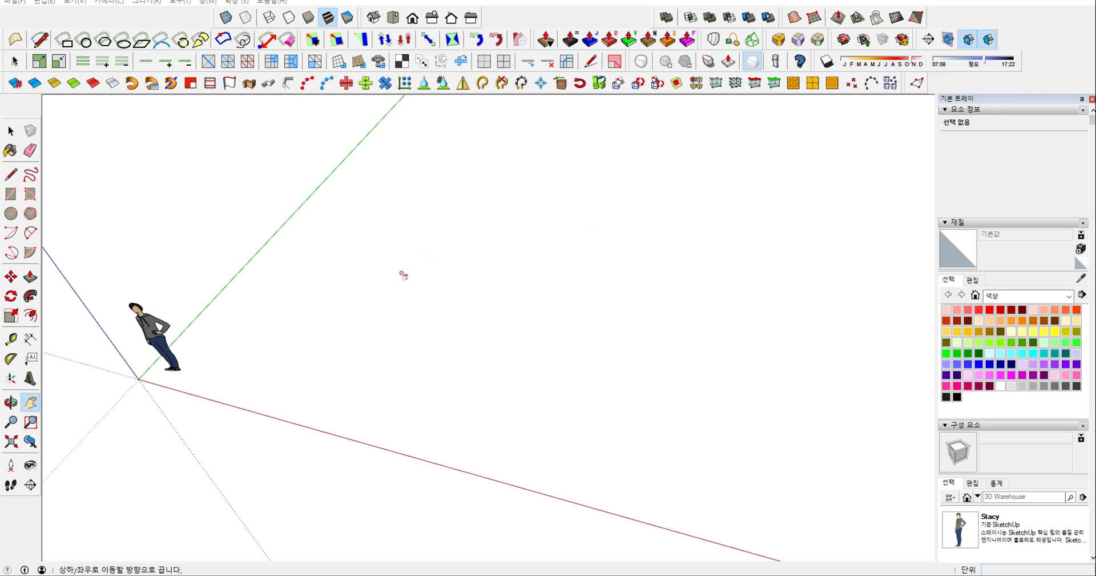
Step: Draw a rectangle about 3068 by 2317 mm on the ground beside the human figure
drag(346, 314, 383, 244)
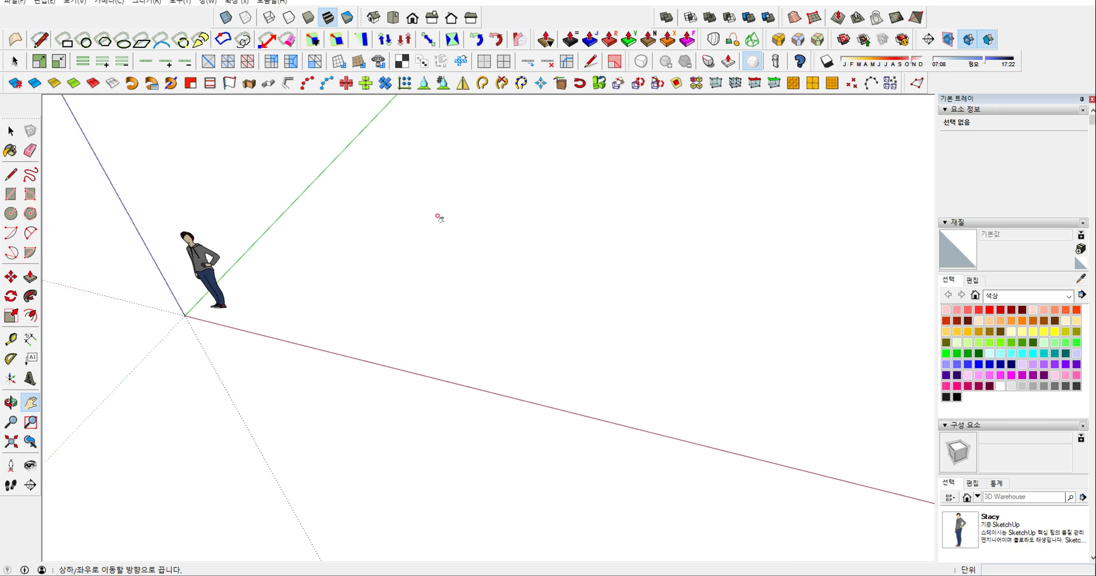
key(r)
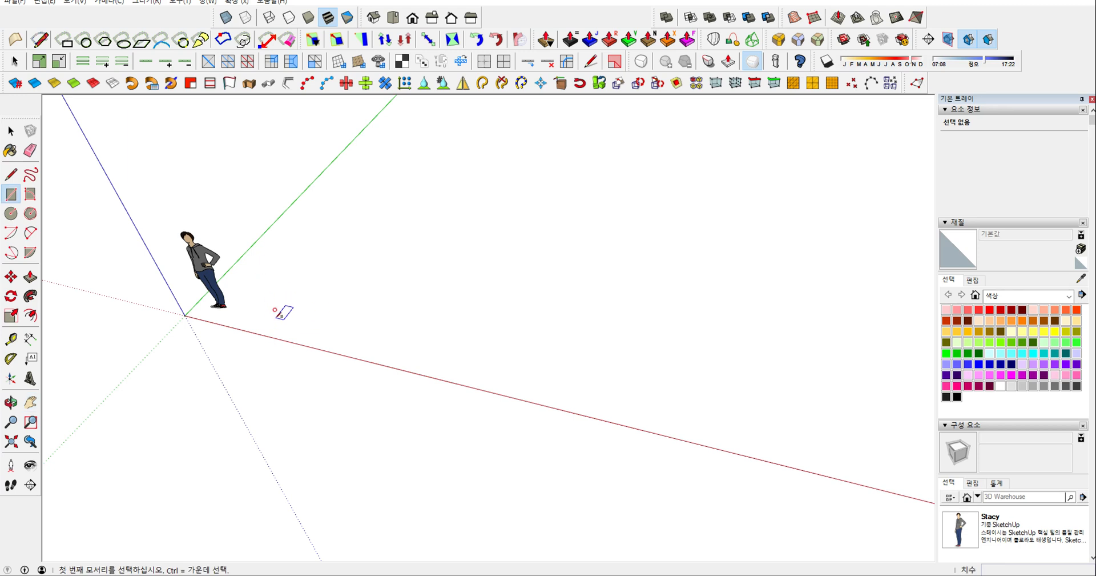
click(257, 305)
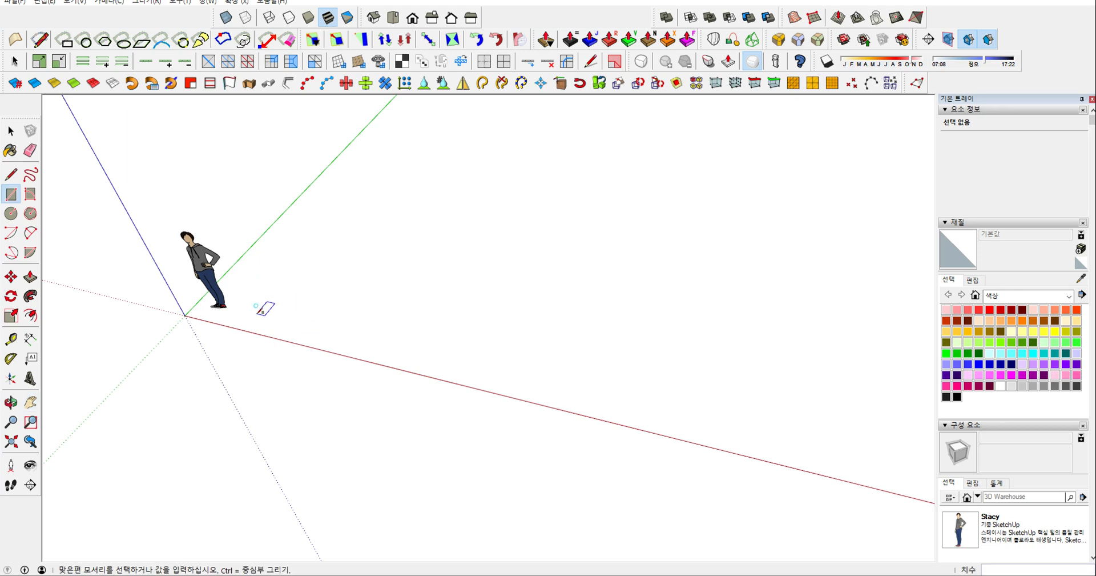
click(464, 258)
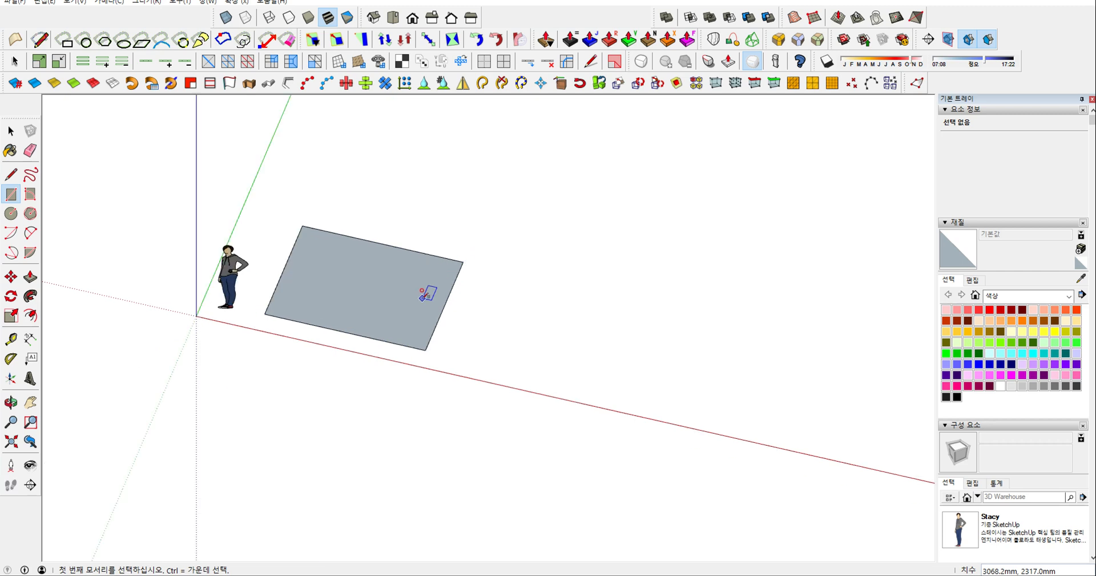
key(o)
drag(401, 321, 394, 315)
key(space)
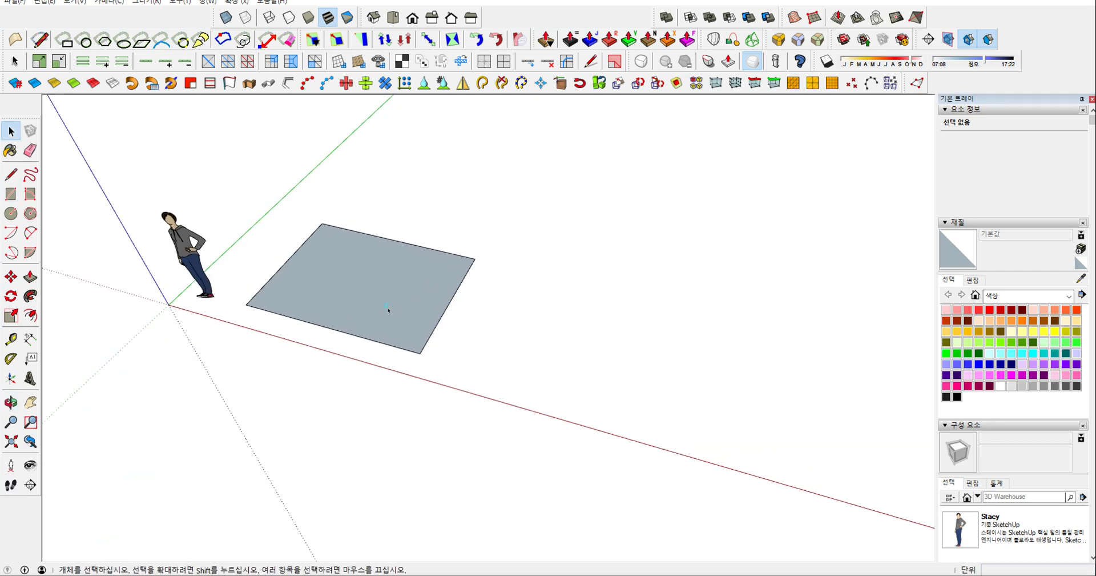
Step: Try raising the rectangle about 300 mm and offsetting its top outline inward about 77 mm, and undo both operations
click(394, 315)
key(p)
click(397, 318)
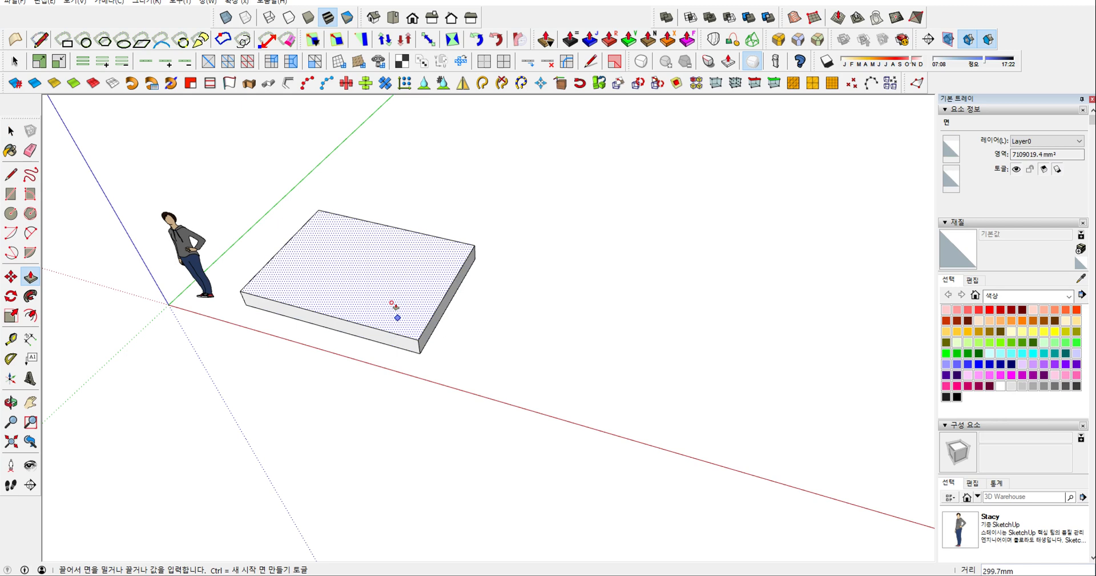
click(393, 303)
key(space)
key(f)
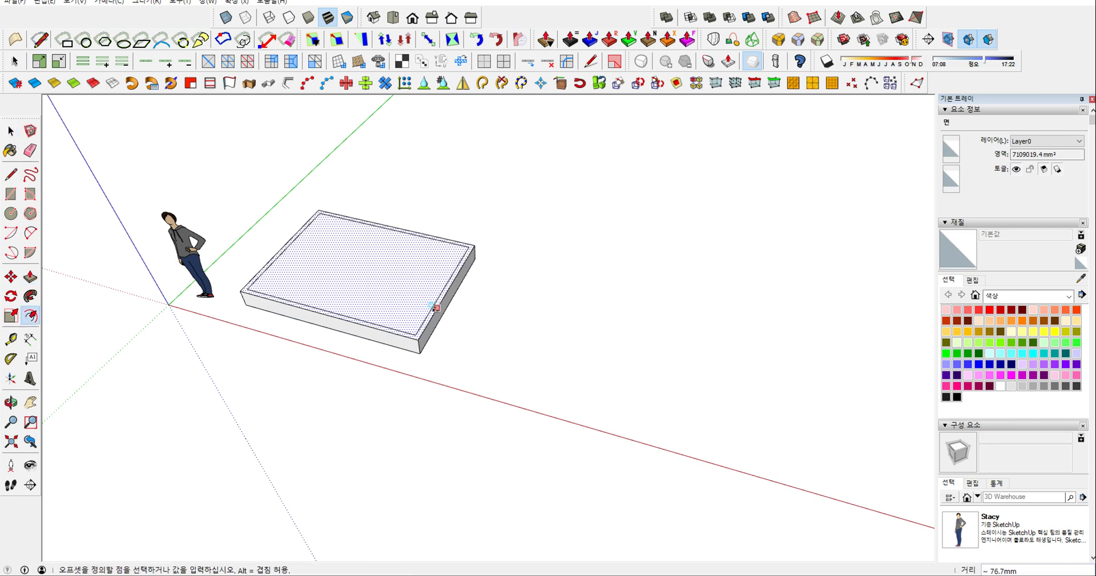
click(434, 306)
key(space)
key(ctrl+z)
key(ctrl+z)
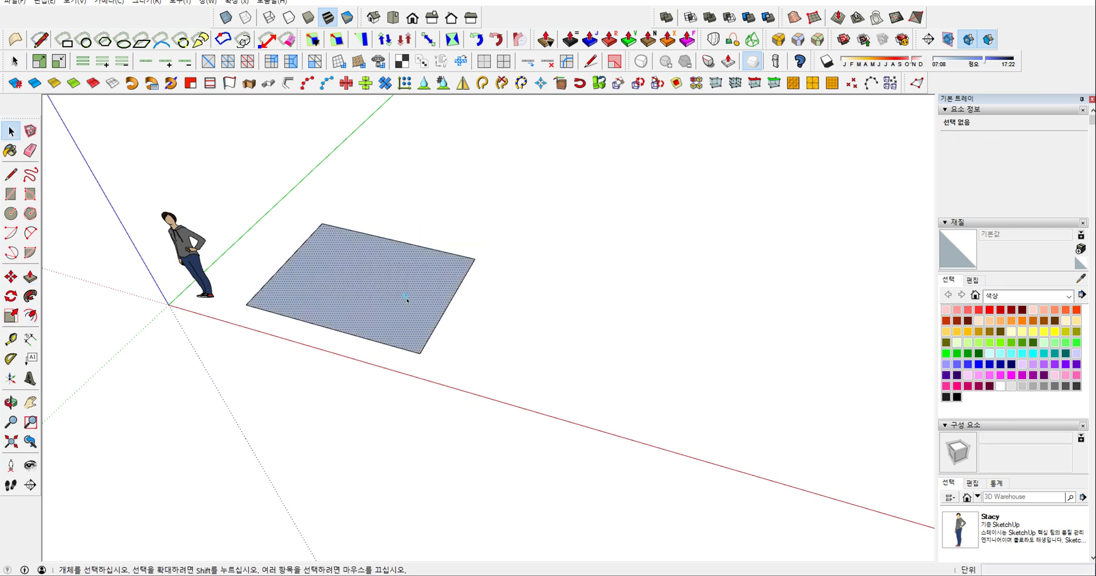
Step: Push/Pull the rectangle up about 307 mm to form a slab
click(404, 298)
key(p)
double_click(400, 303)
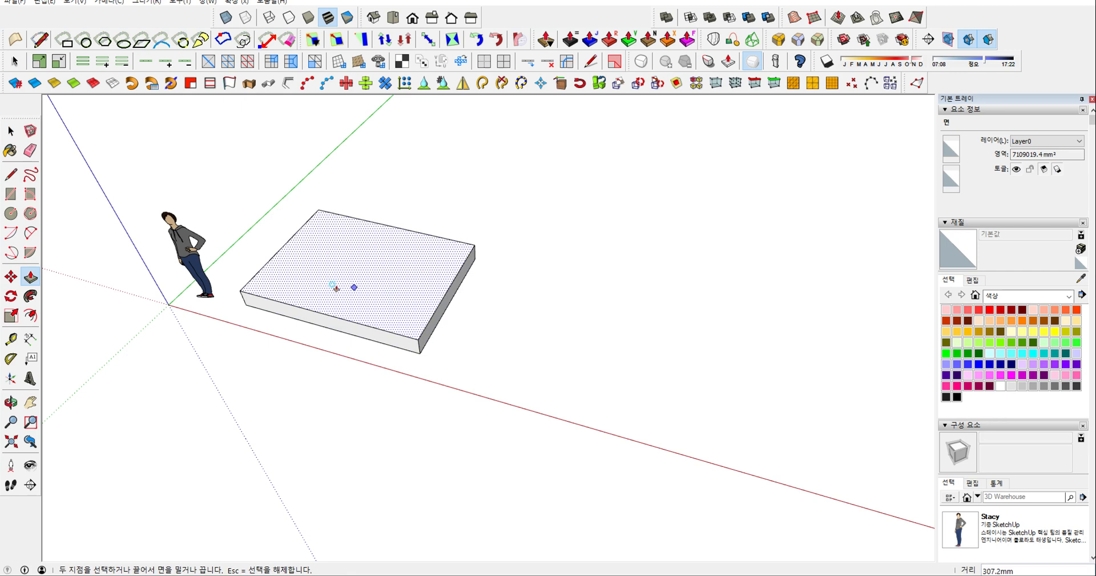
scroll(320, 285, up, 2)
middle_drag(313, 284, 338, 286)
text(g)
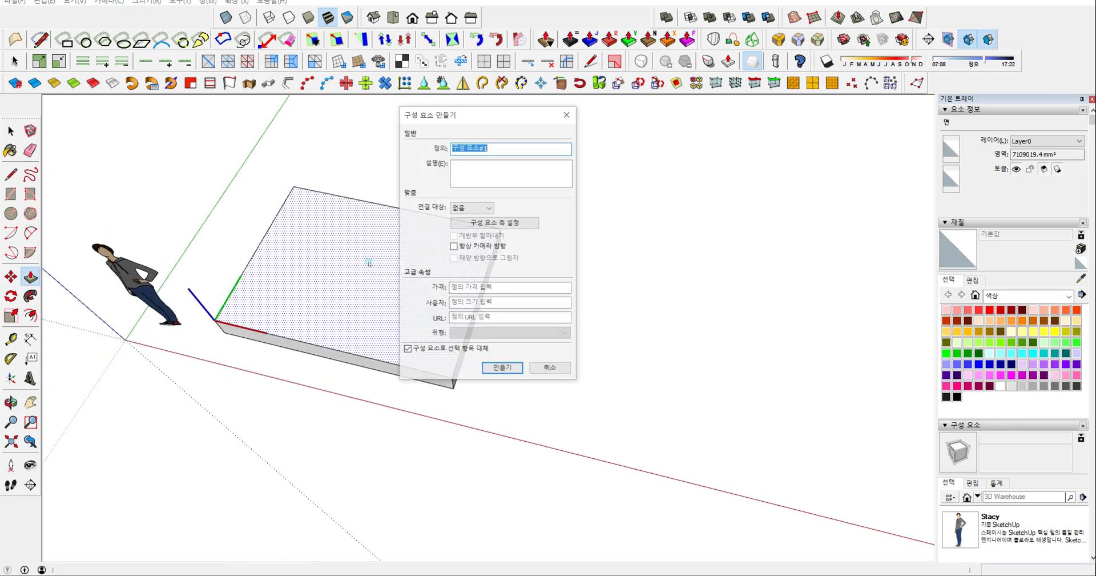
text(h)
key(Return)
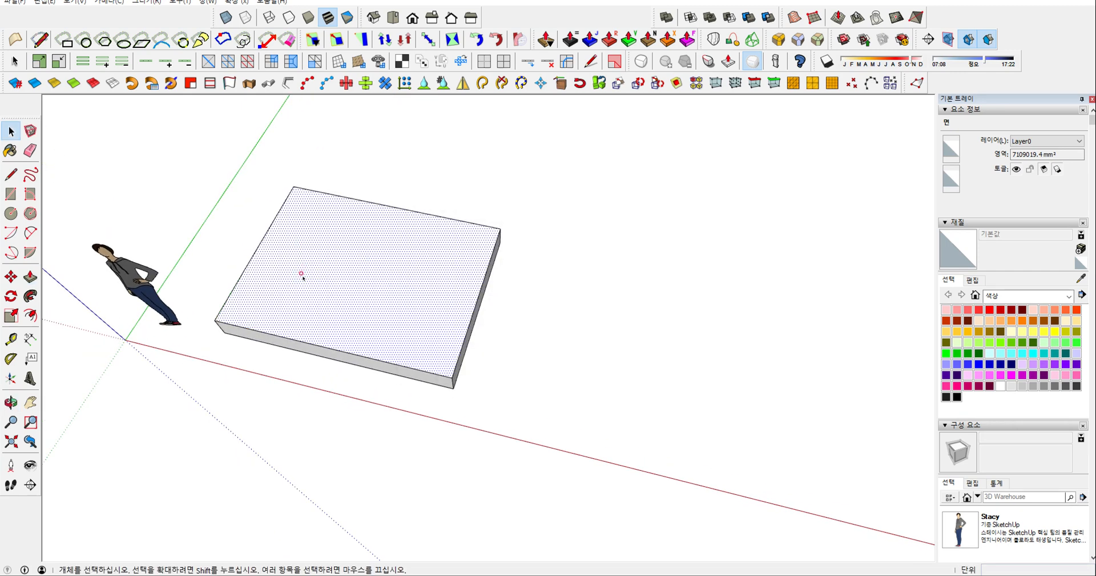
Step: Draw a small square of about 0.16 m² on the slab's top face, near the back corner closest to the green axis
key(h)
drag(300, 272, 355, 284)
key(r)
click(357, 208)
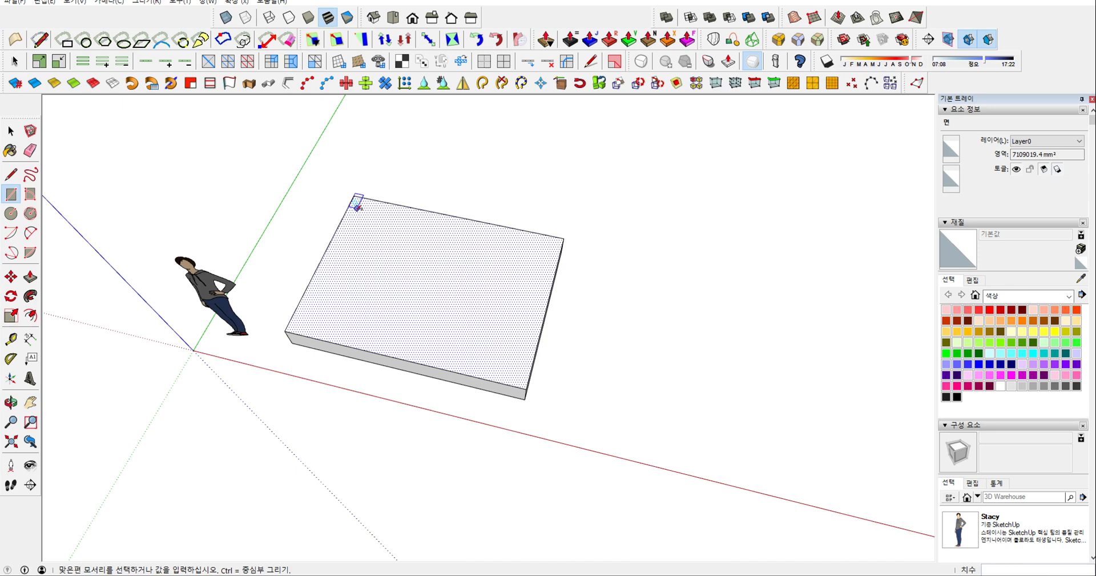
click(376, 234)
key(space)
Step: Copy the small square with its edges about 2371 mm along the red axis to the opposite back corner of the slab
double_click(362, 223)
key(m)
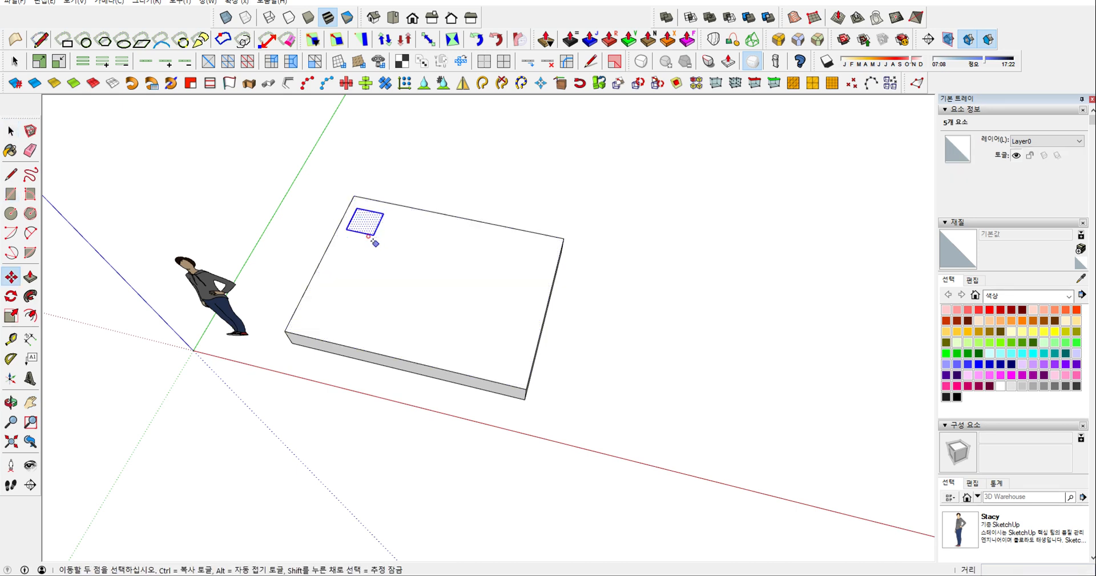
key(ctrl)
click(373, 235)
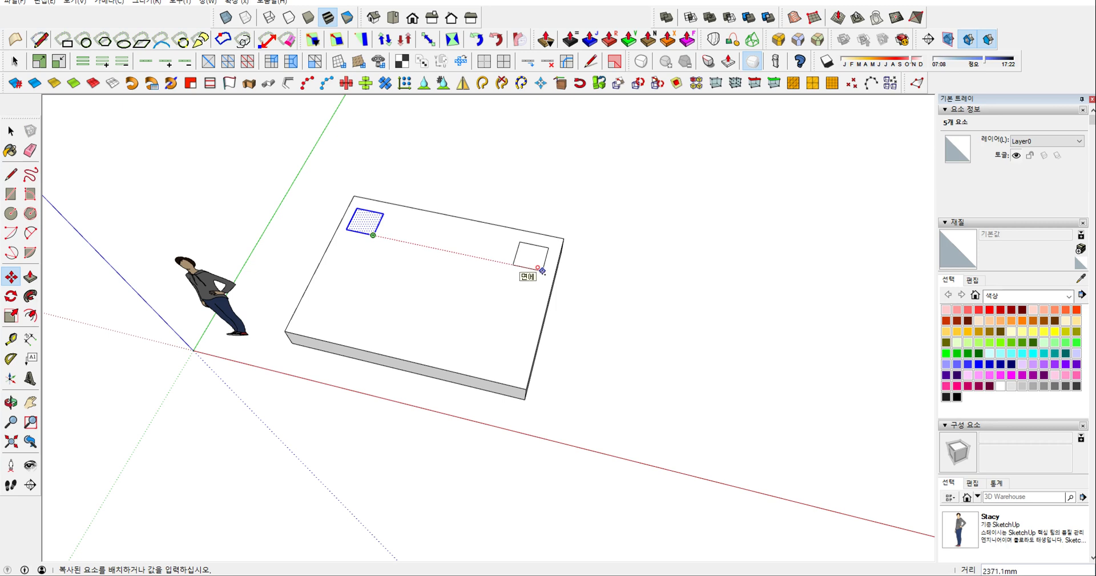
click(531, 260)
key(space)
Step: Select both back squares and copy them along the green axis to the slab's two front corners
shift+double_click(376, 224)
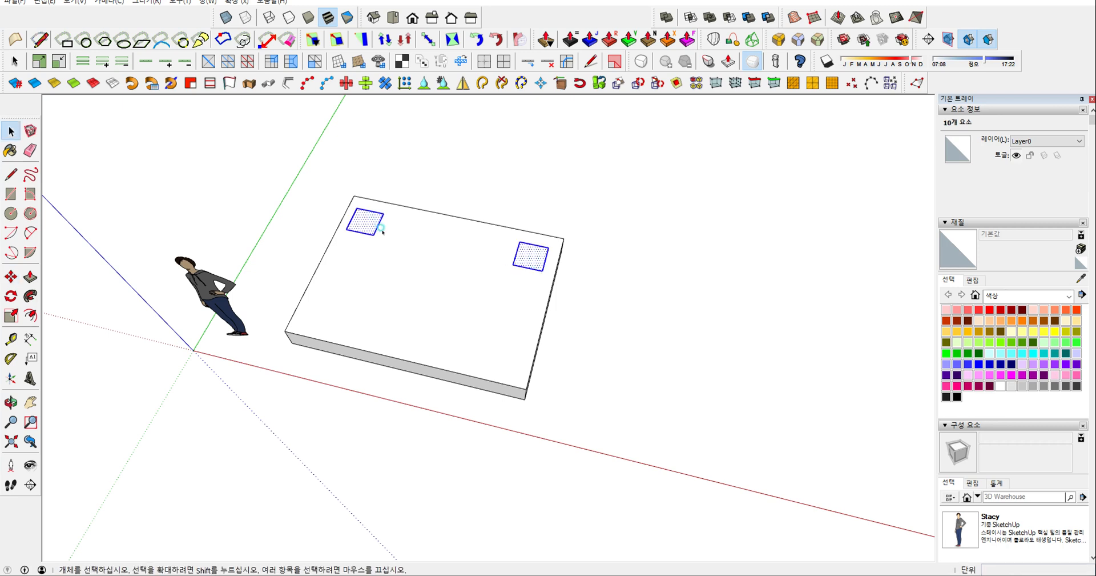
key(m)
key(ctrl)
click(373, 234)
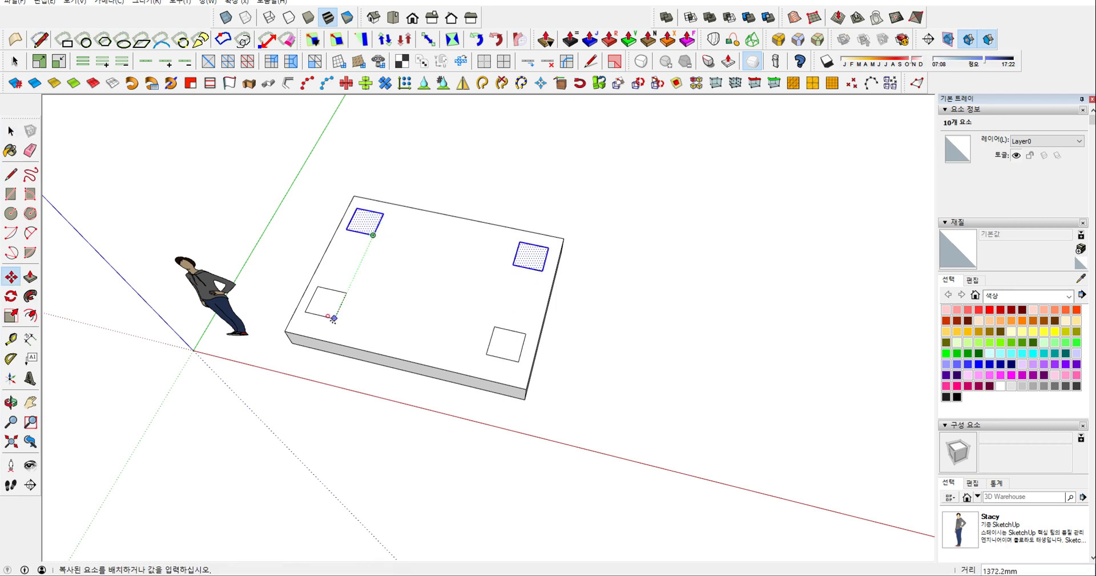
click(328, 329)
key(space)
Step: Push/Pull all four corner squares upward to the same height to form four legs
click(318, 314)
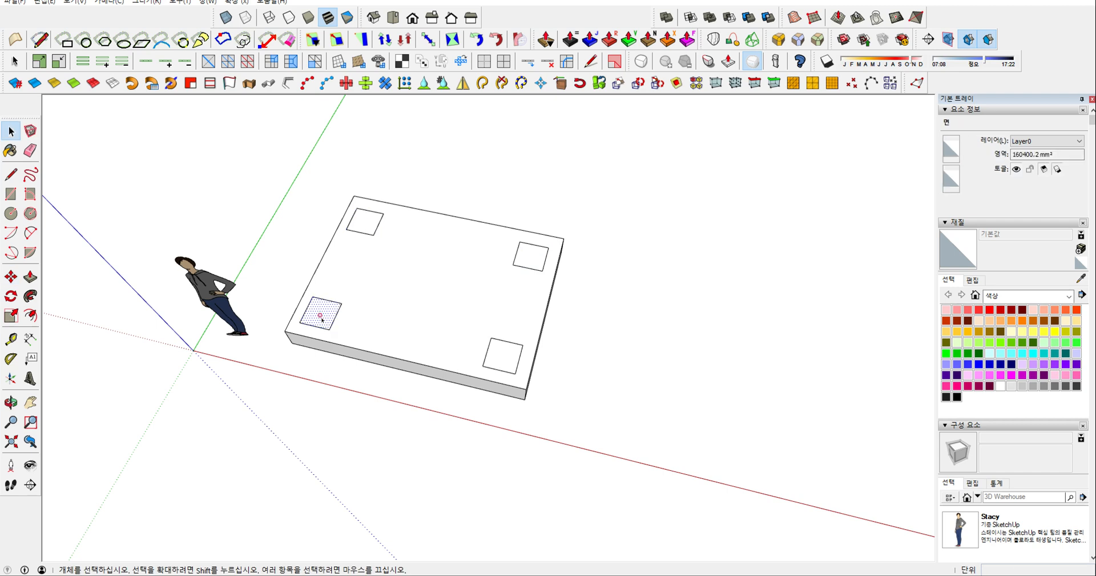
key(p)
click(290, 222)
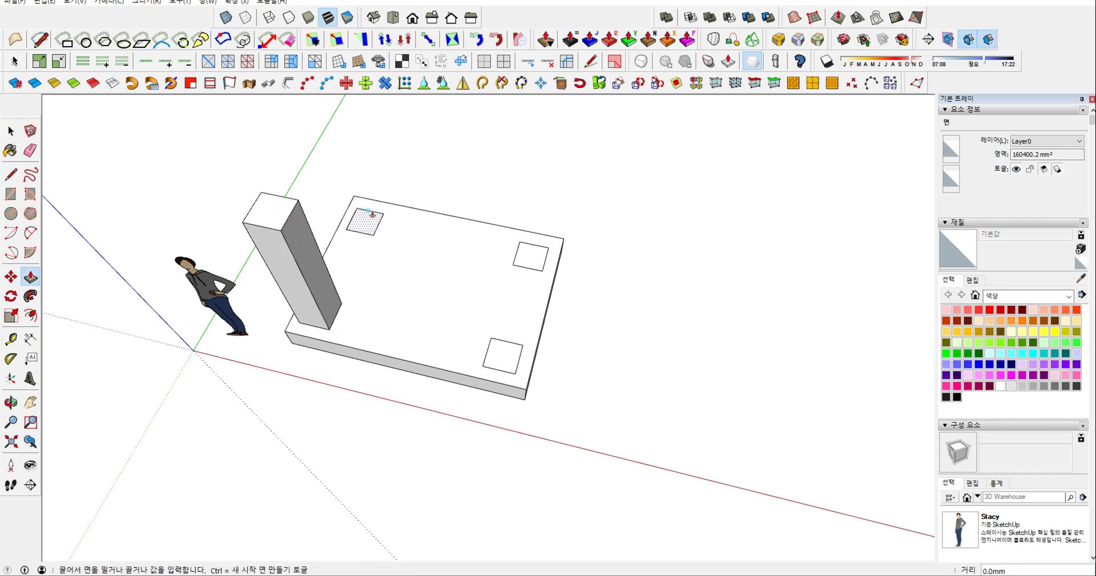
double_click(364, 221)
double_click(516, 262)
double_click(492, 362)
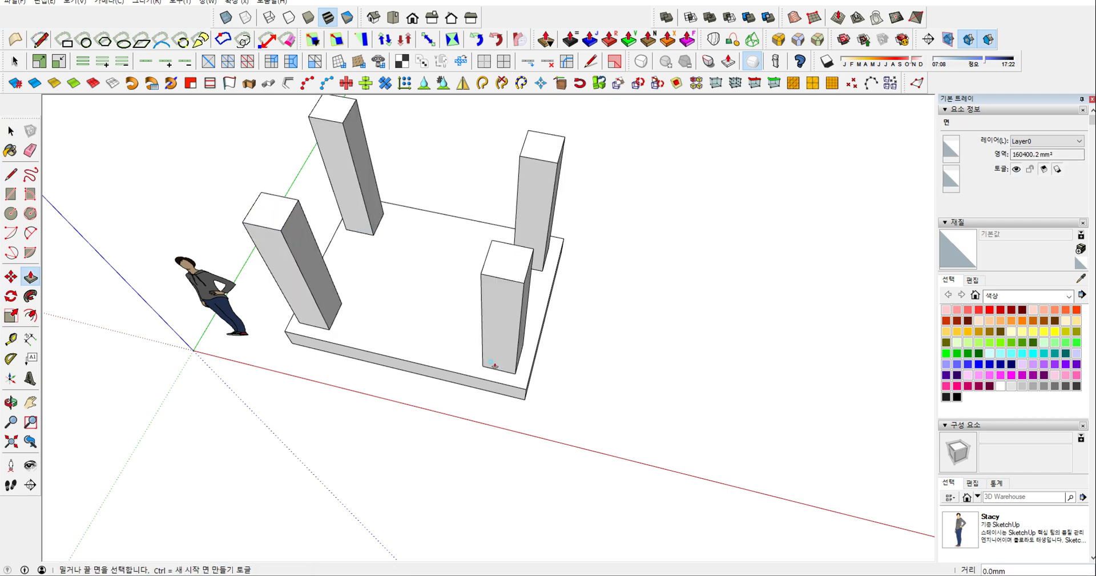
Step: Select the whole slab with its four legs and make it a group
key(space)
double_click(412, 293)
triple_click(410, 293)
scroll(424, 288, down, 2)
middle_drag(428, 286, 394, 134)
right_click(434, 315)
click(463, 414)
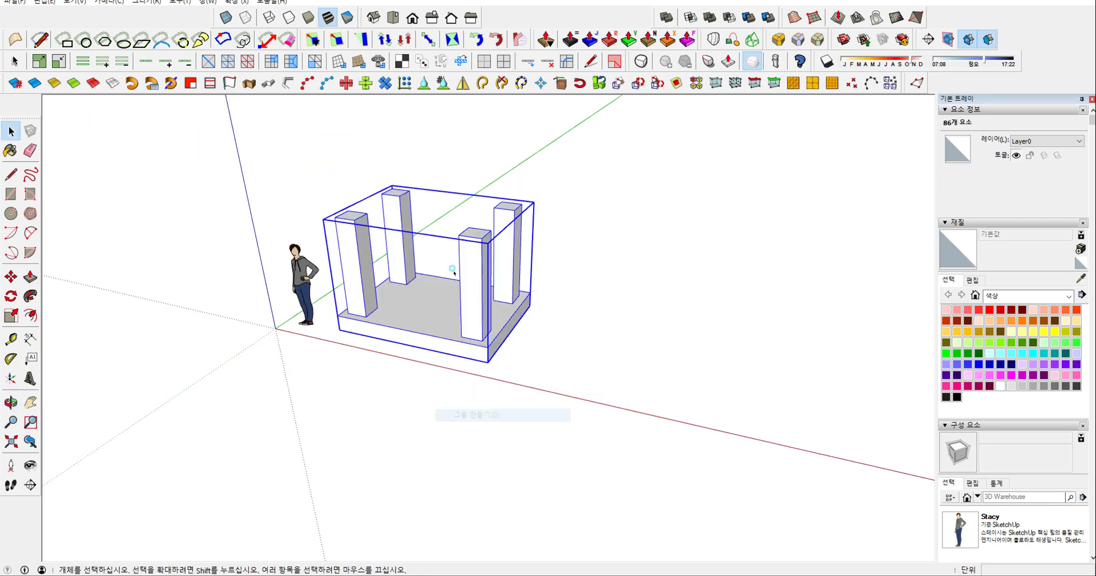
Step: Flip the group along its blue axis so the slab sits on top of the legs as a table
right_click(424, 290)
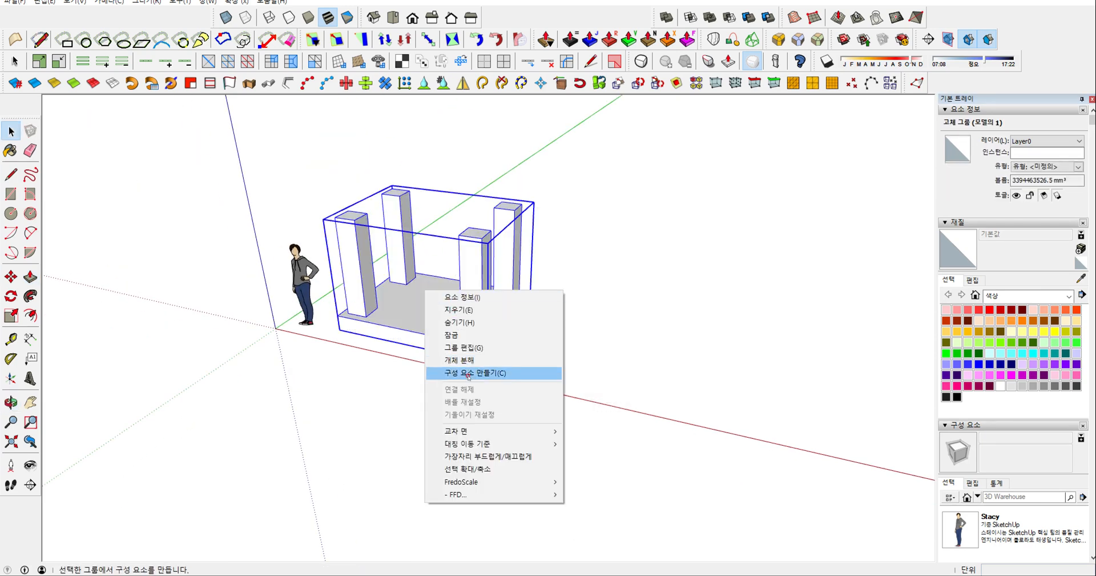
mouse_move(476, 444)
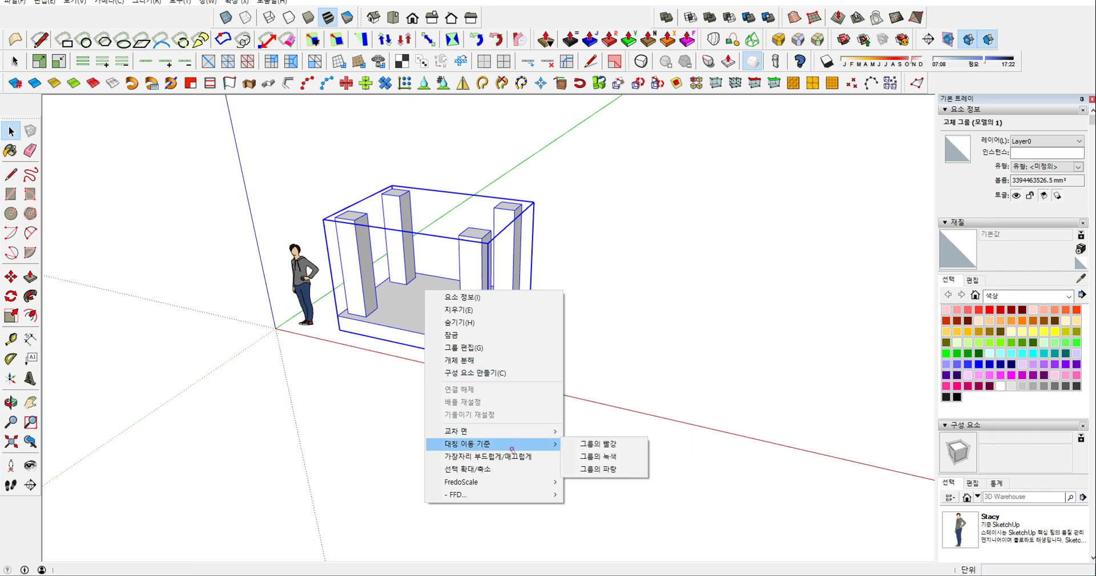
click(596, 455)
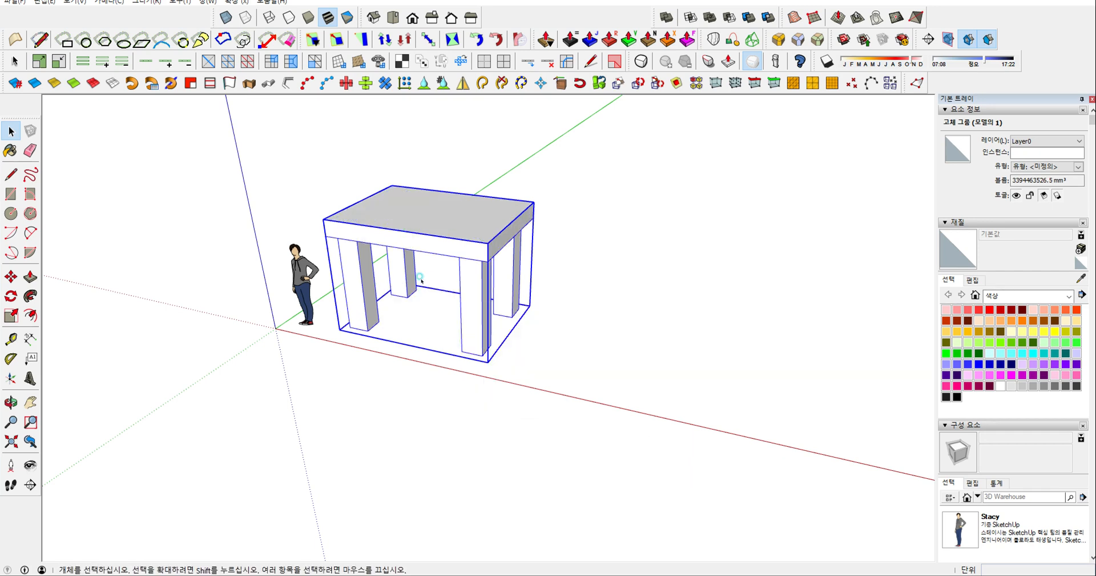
Step: Copy the table group twice along the red axis, placing the last copy about 3784 mm from the previous one
scroll(457, 260, down, 1)
middle_drag(469, 259, 471, 264)
key(m)
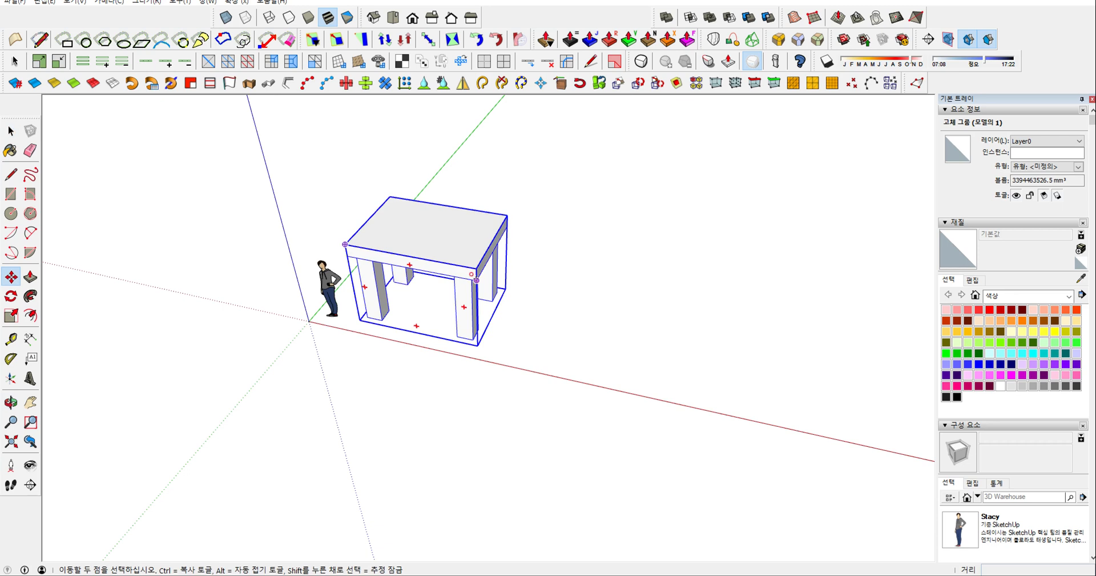
click(475, 267)
key(ctrl)
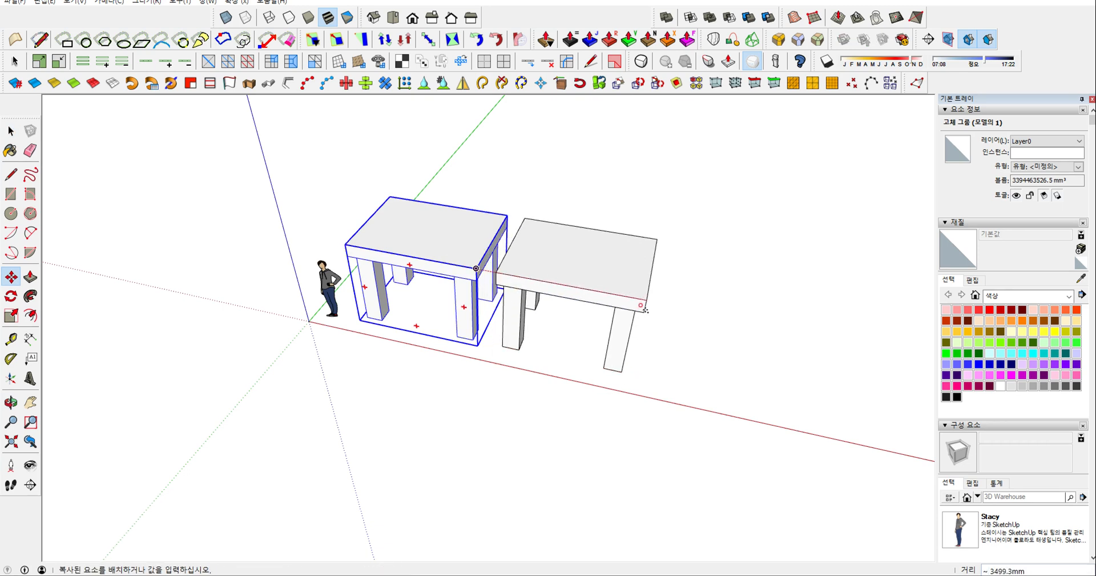
click(660, 314)
click(661, 303)
key(ctrl)
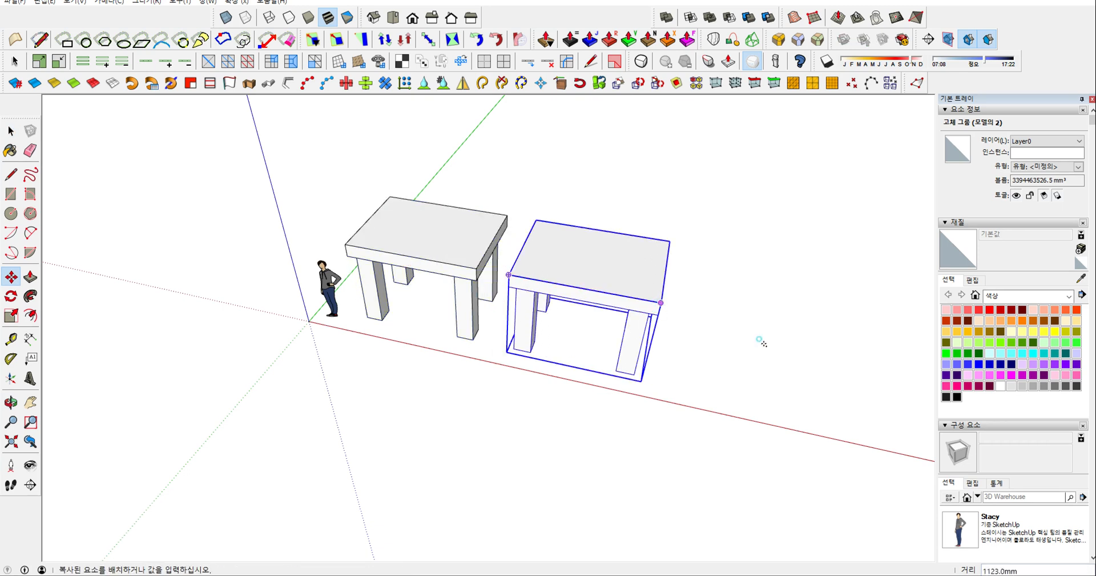
click(878, 344)
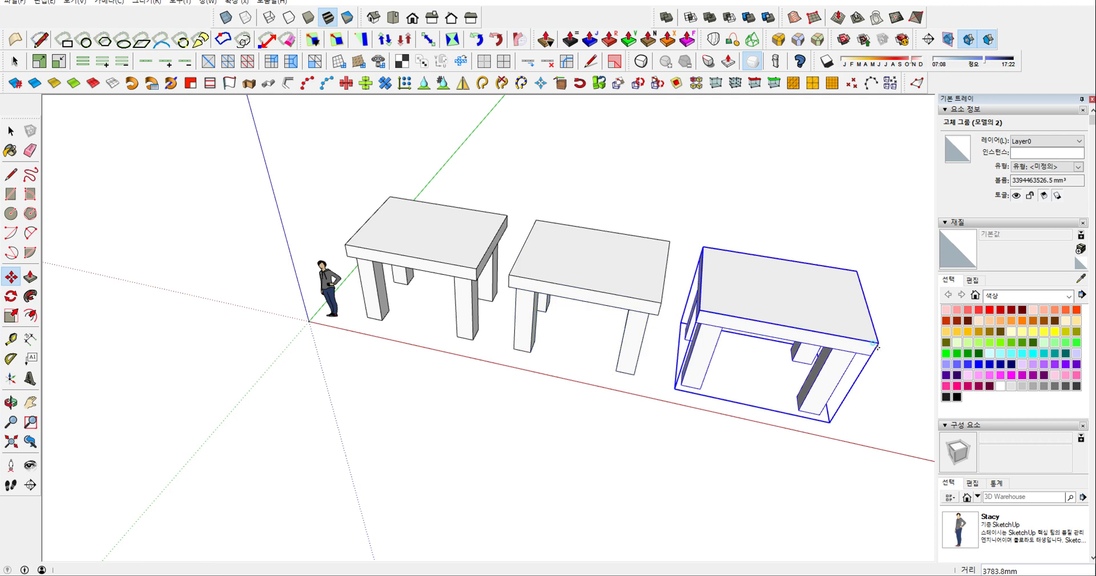
Step: Open the table group nearest the human figure for editing and select all of its geometry
middle_drag(383, 291, 388, 247)
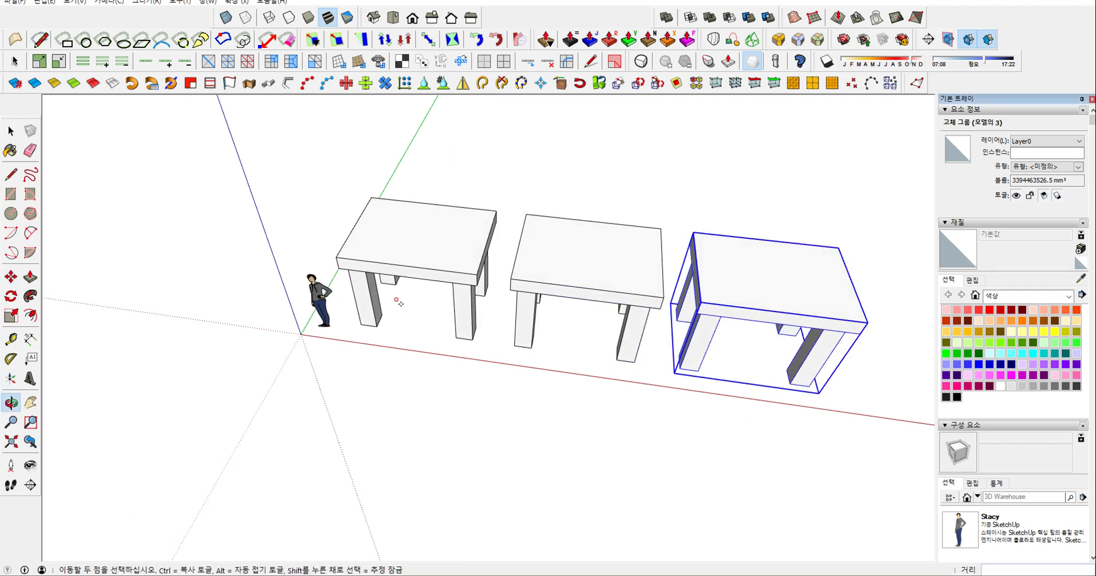
key(space)
click(417, 241)
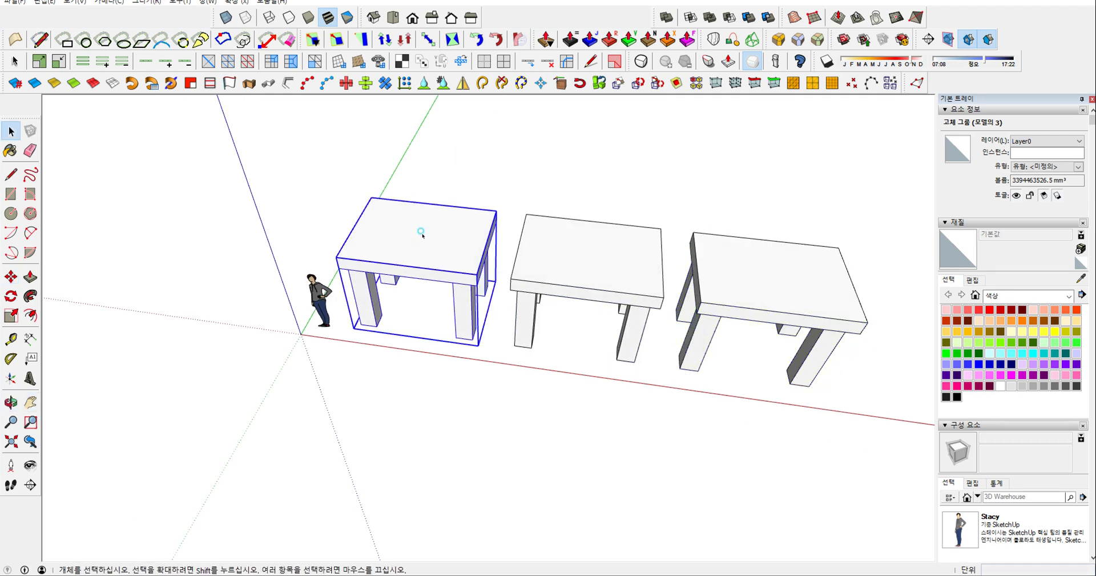
double_click(421, 229)
click(424, 232)
double_click(424, 233)
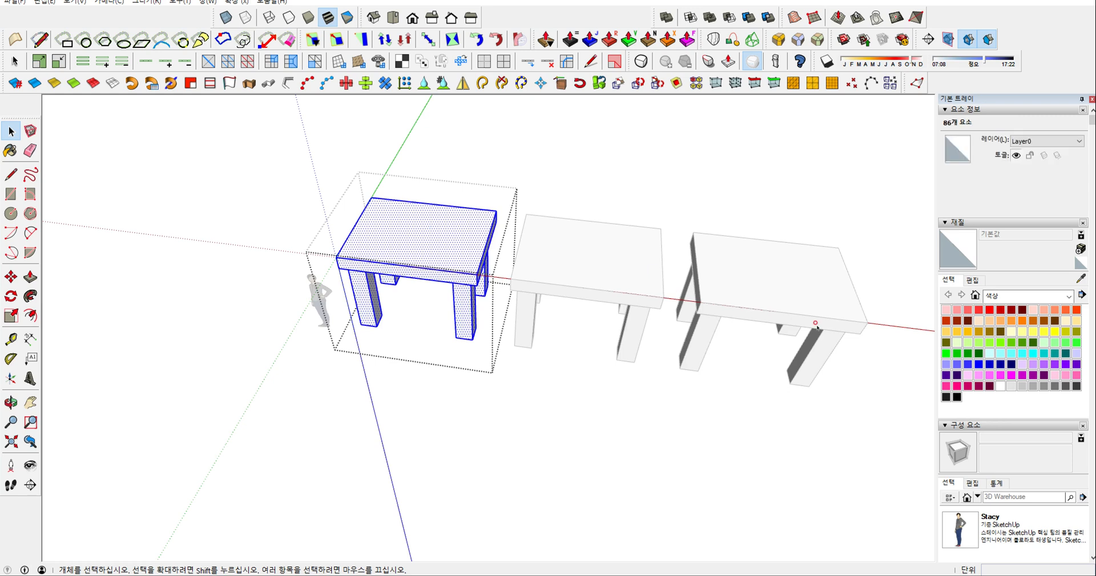
Step: Paint the selected table geometry with the 중간 색 대나무 목재 material from the wood (목재) collection
click(997, 299)
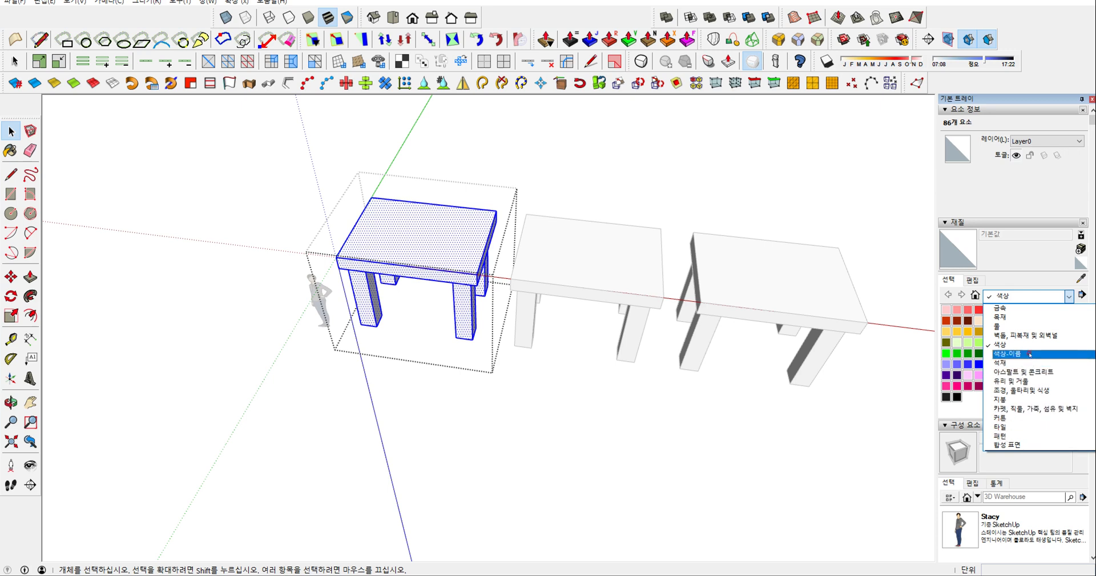
click(1009, 317)
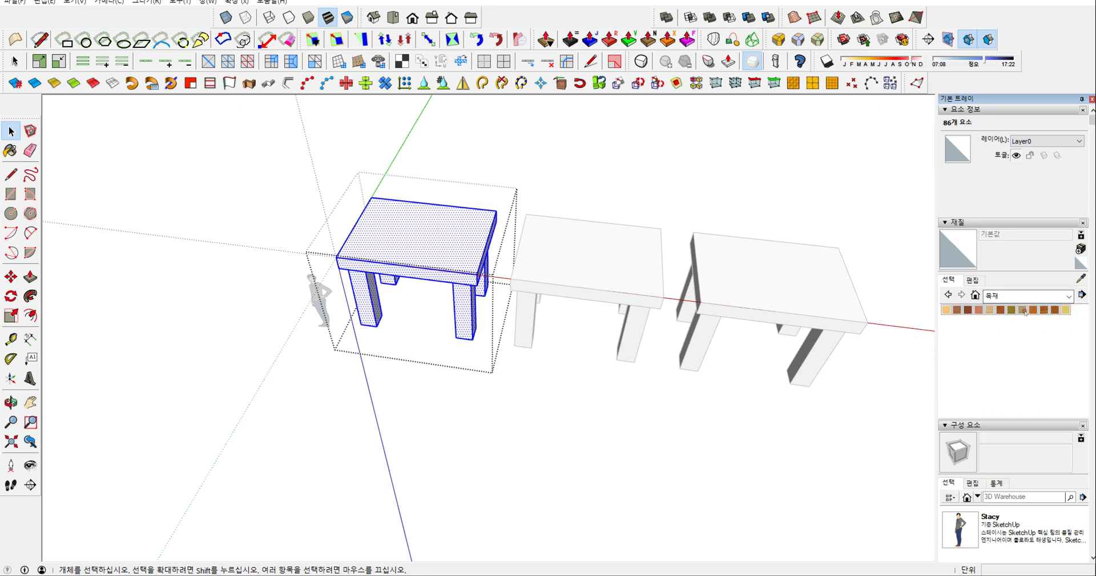
click(1032, 309)
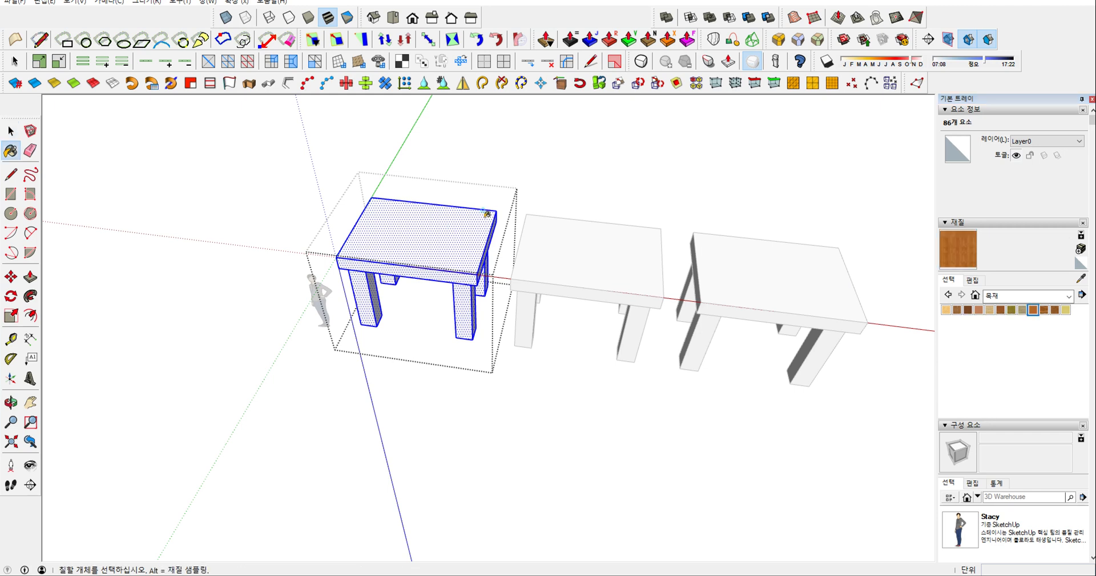
click(474, 240)
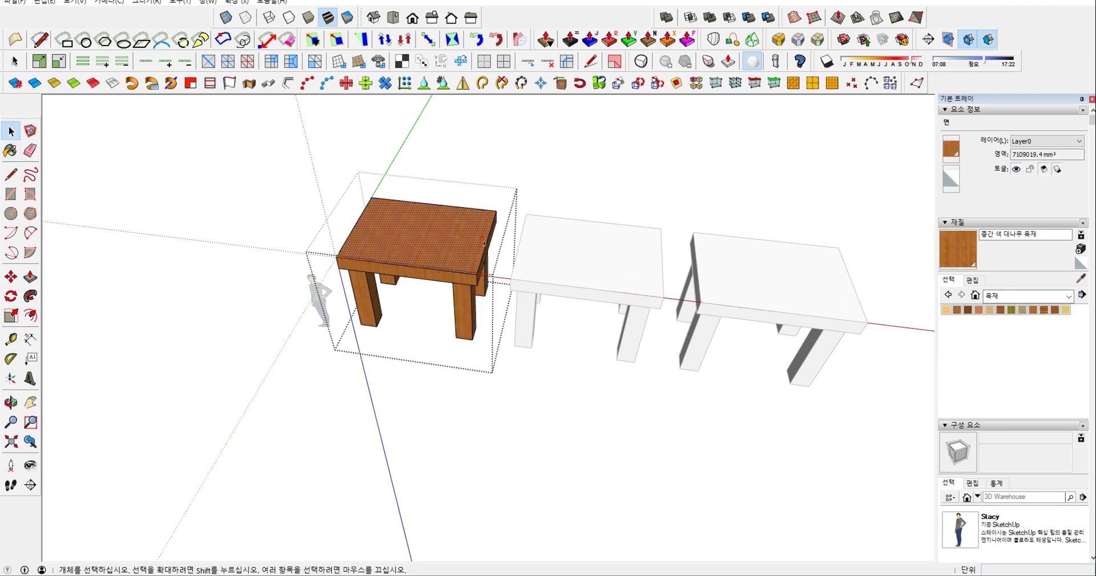
scroll(492, 278, up, 6)
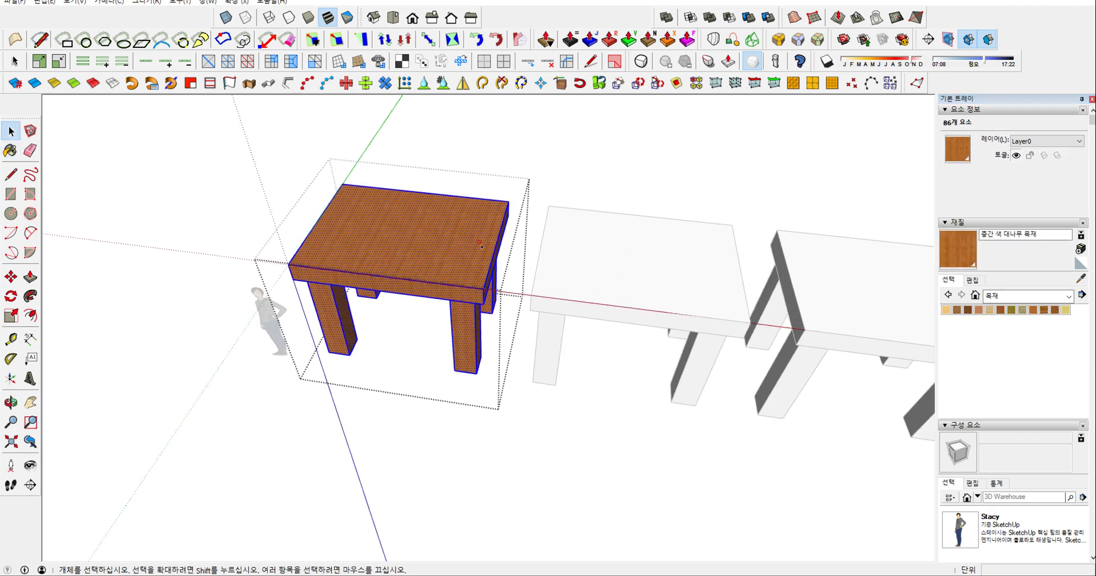
scroll(492, 278, down, 5)
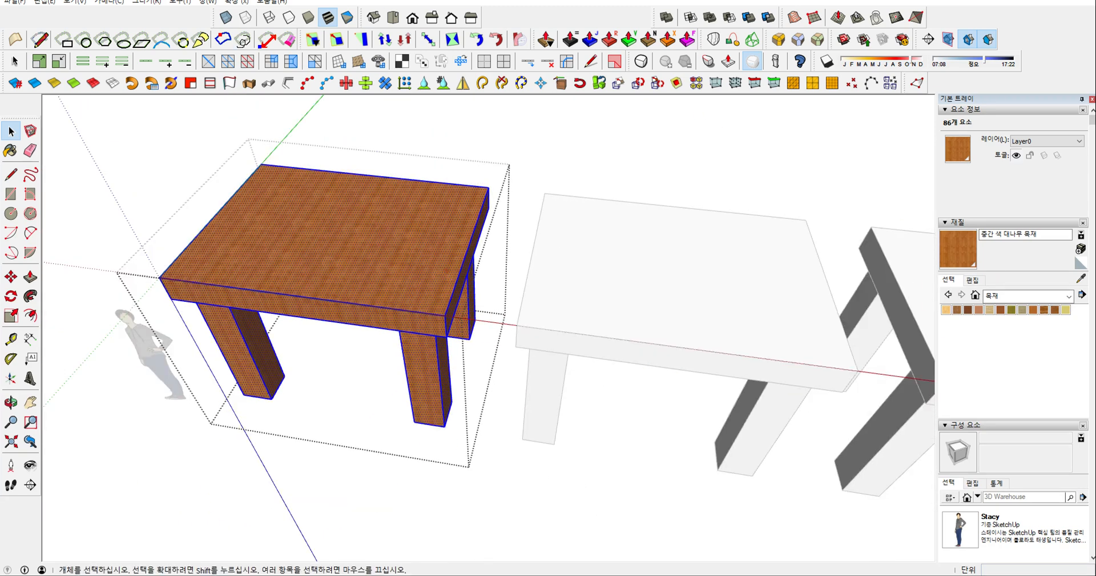
key(ctrl+alt+d)
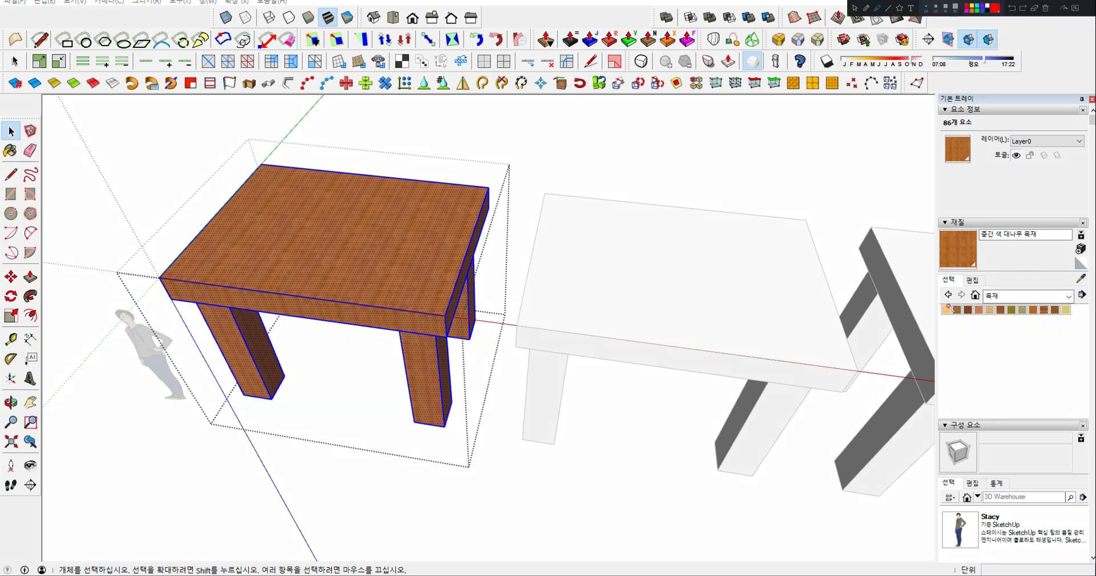
mouse_move(984, 295)
mouse_down()
mouse_move(968, 273)
mouse_move(974, 294)
mouse_up()
drag(898, 299, 971, 289)
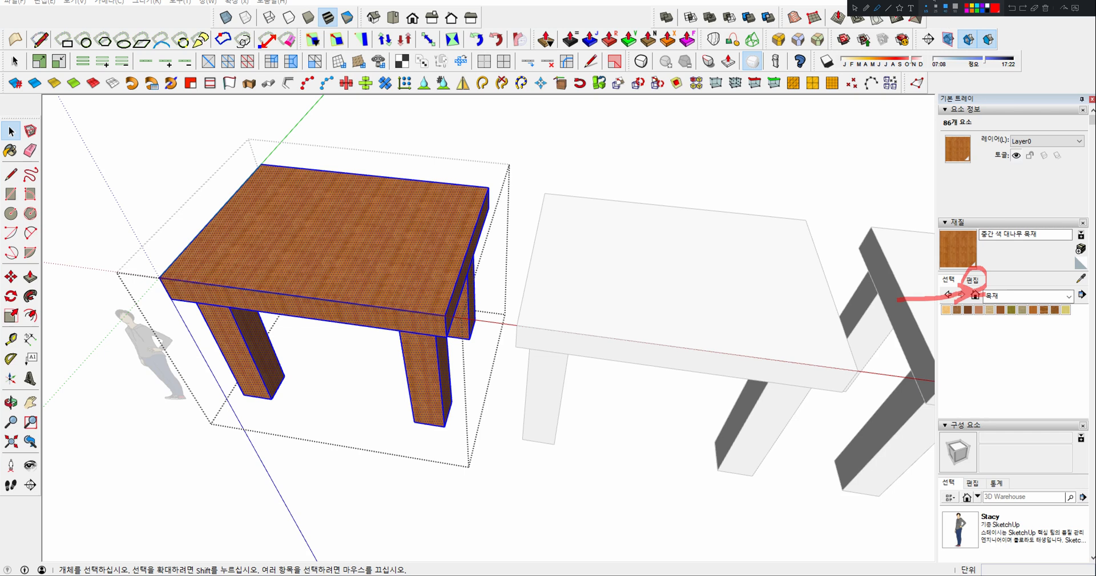
key(Escape)
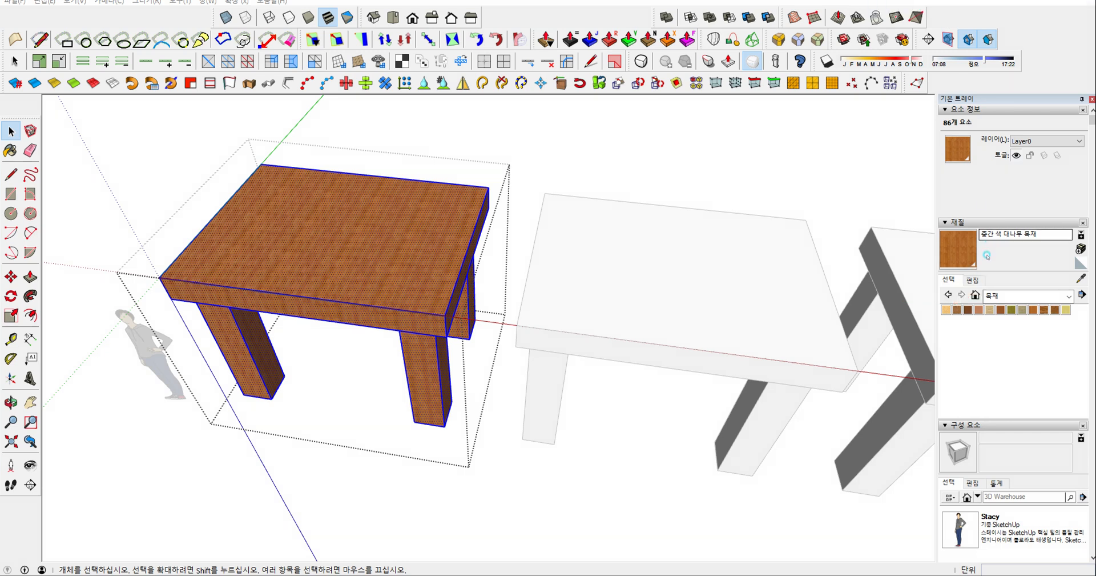
Step: Set the bamboo wood material's texture width to 3000 mm and leave the table group
click(972, 281)
click(984, 411)
double_click(983, 411)
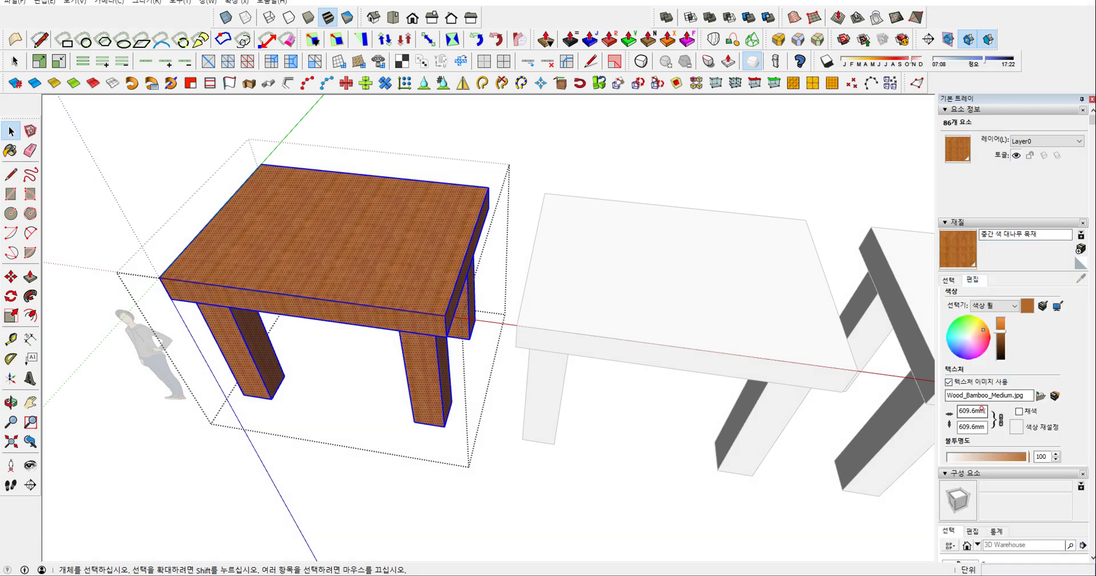
text(6000)
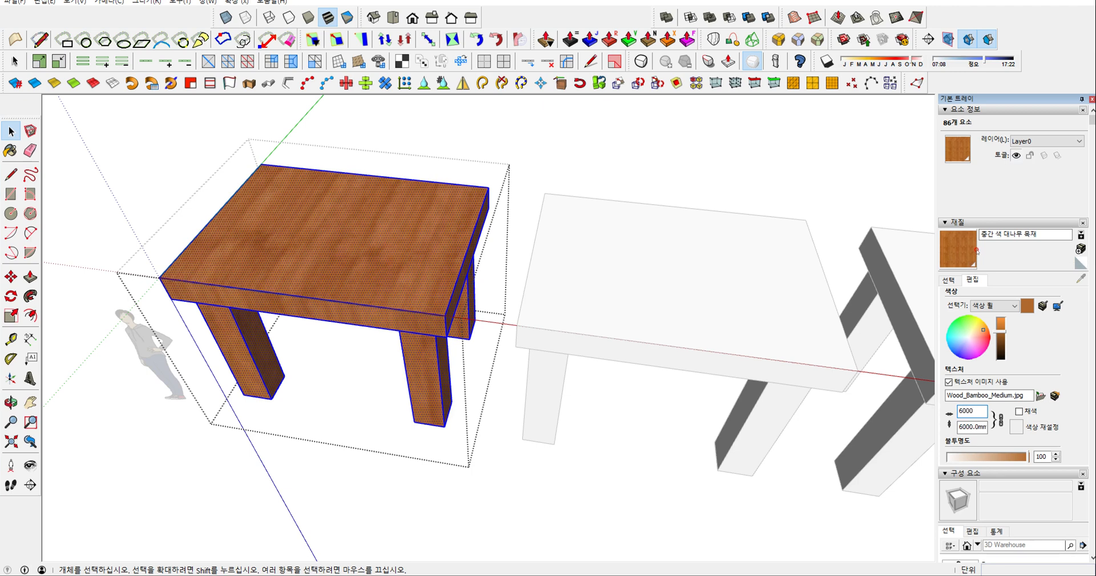
drag(975, 410, 846, 387)
text(6)
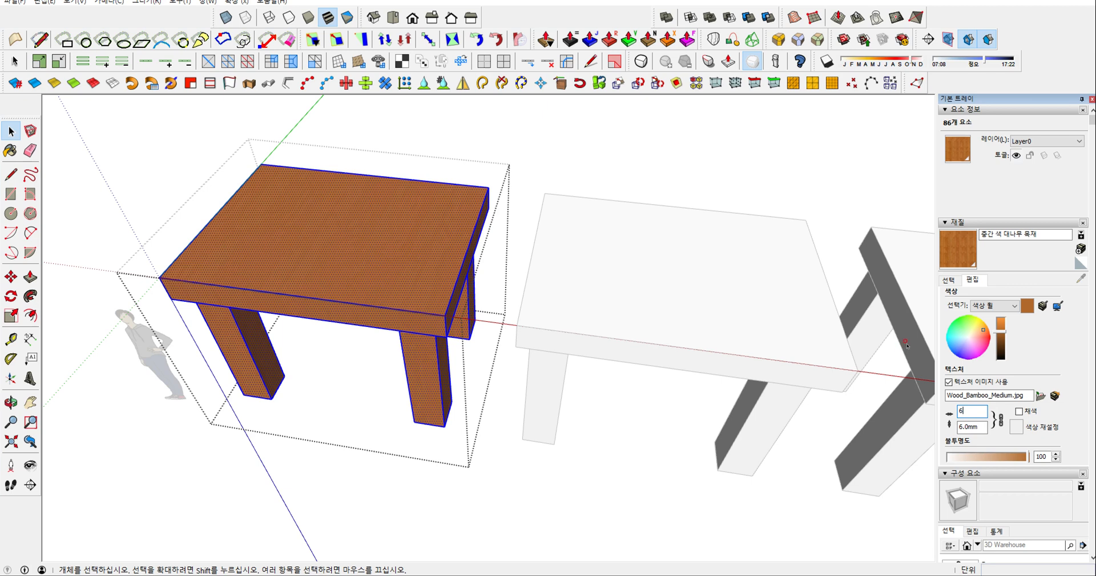
key(BackSpace)
text(3000.0mm)
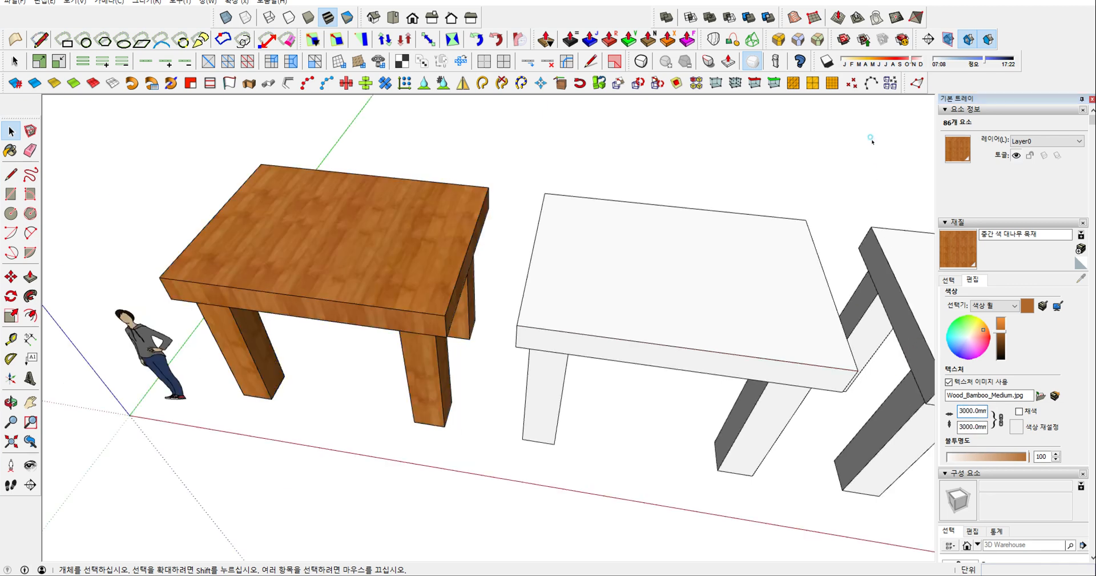
click(872, 140)
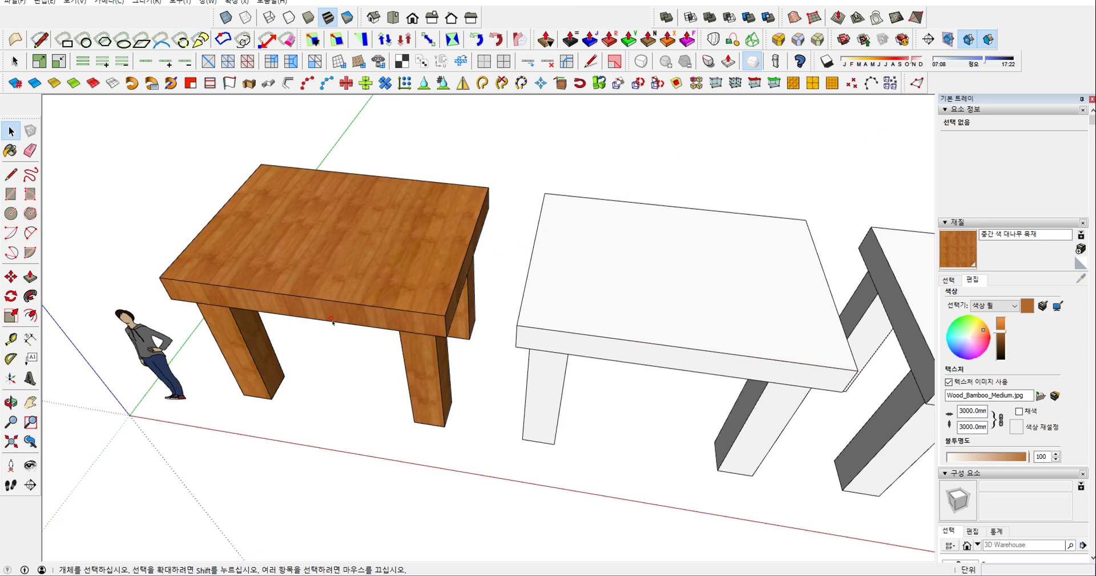
middle_drag(372, 310, 349, 239)
scroll(368, 232, down, 2)
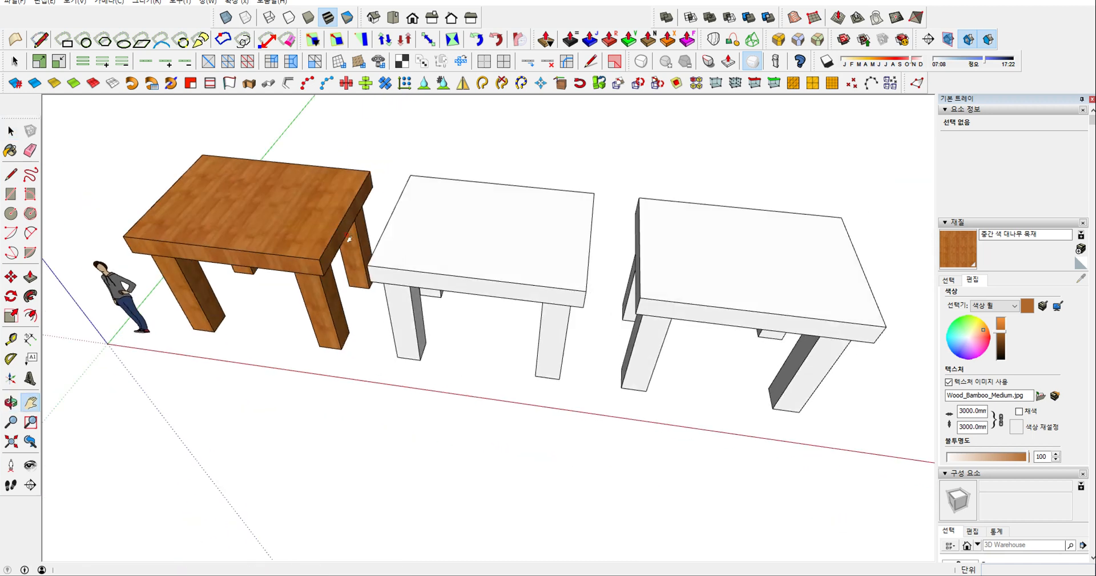
shift+middle_drag(294, 207, 328, 213)
double_click(490, 249)
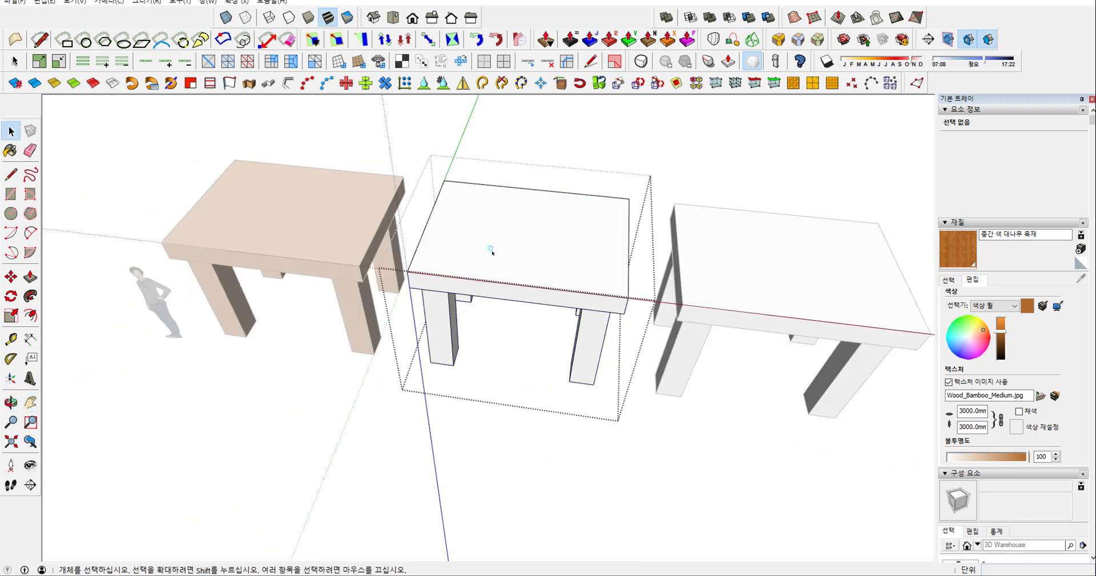
triple_click(518, 245)
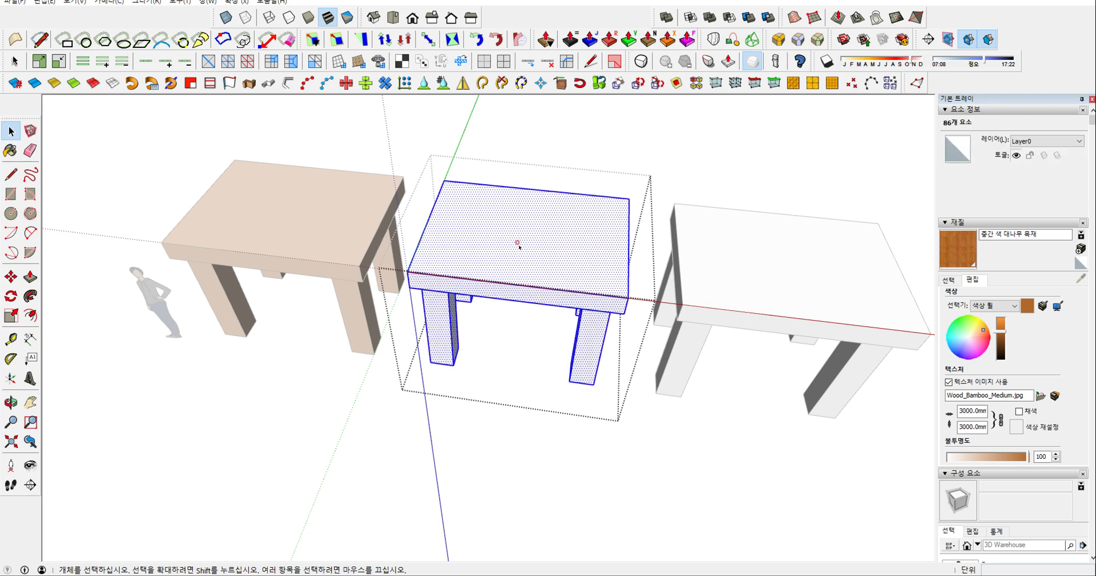
click(489, 237)
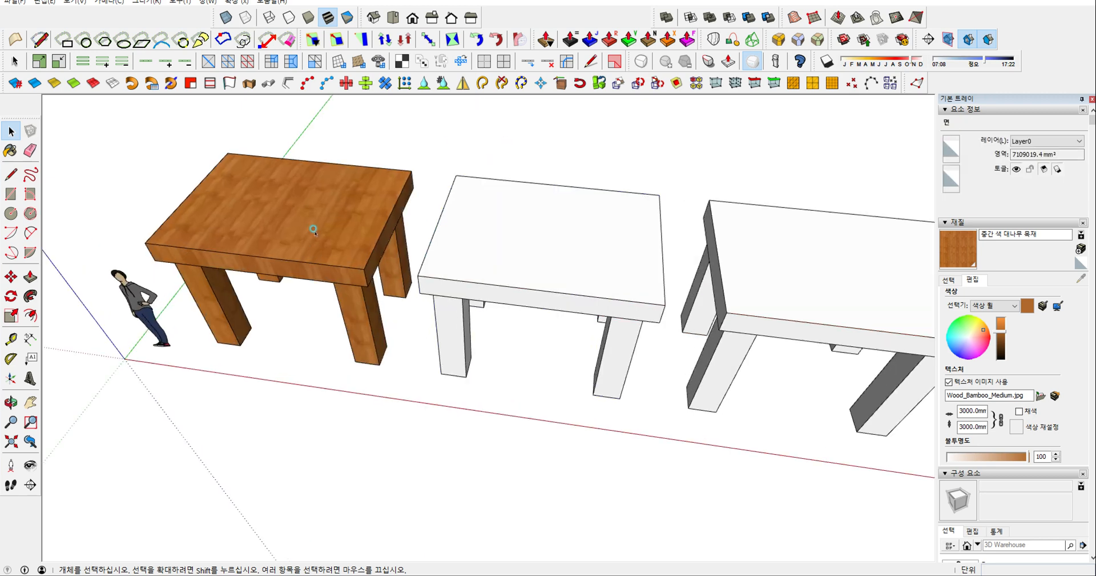
Step: Examine the enlarged wood texture on the tabletop, edges and legs of the painted table
scroll(313, 225, up, 2)
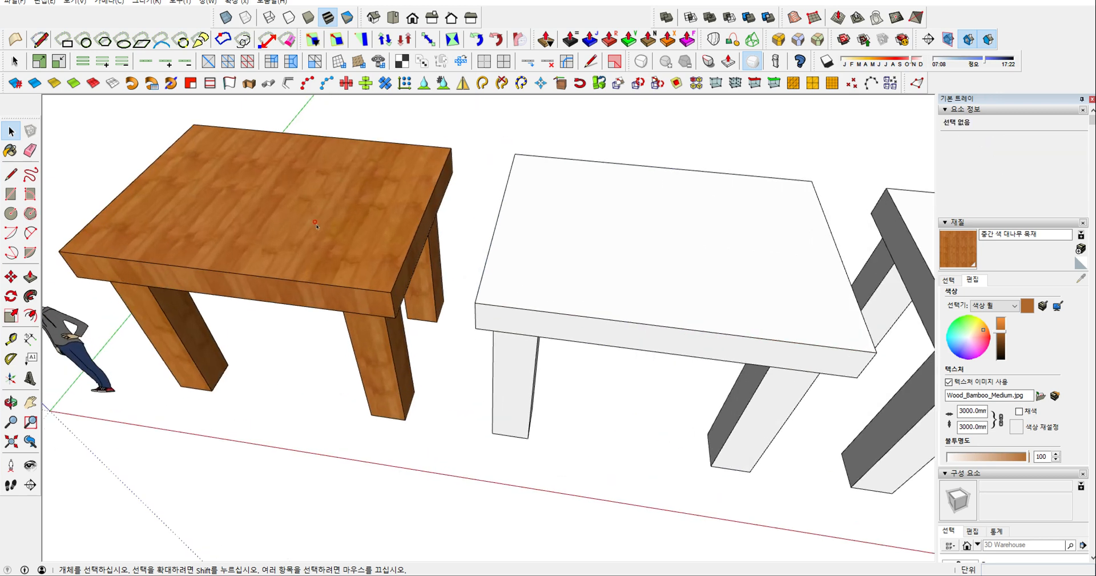
shift+middle_drag(254, 224, 492, 267)
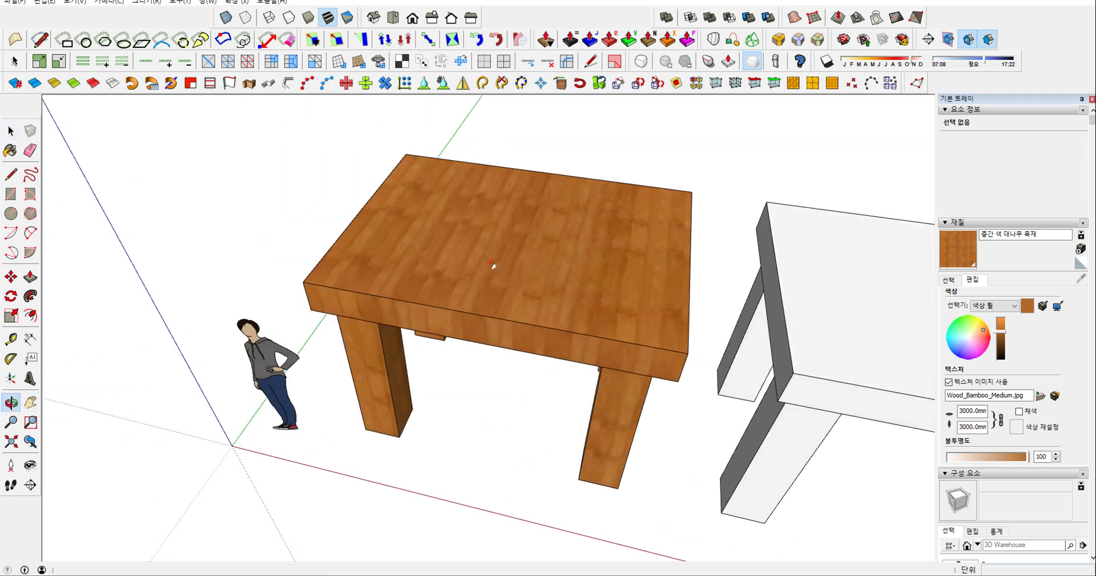
scroll(545, 302, up, 2)
mouse_move(569, 320)
middle_down()
mouse_move(536, 268)
mouse_move(519, 299)
mouse_move(587, 313)
middle_up()
scroll(519, 297, down, 3)
scroll(588, 314, up, 3)
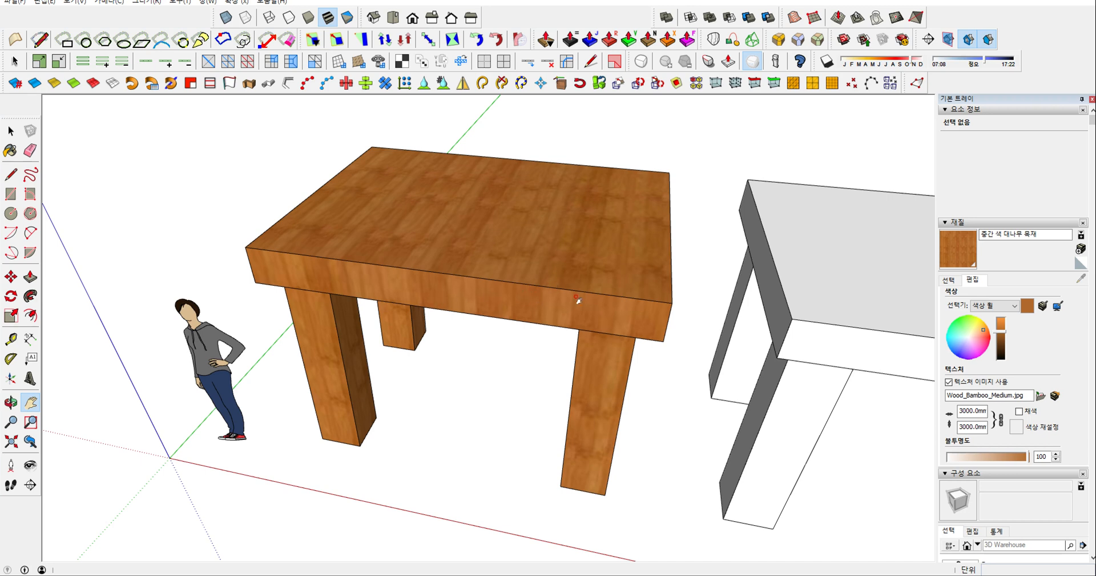
middle_drag(627, 376, 504, 236)
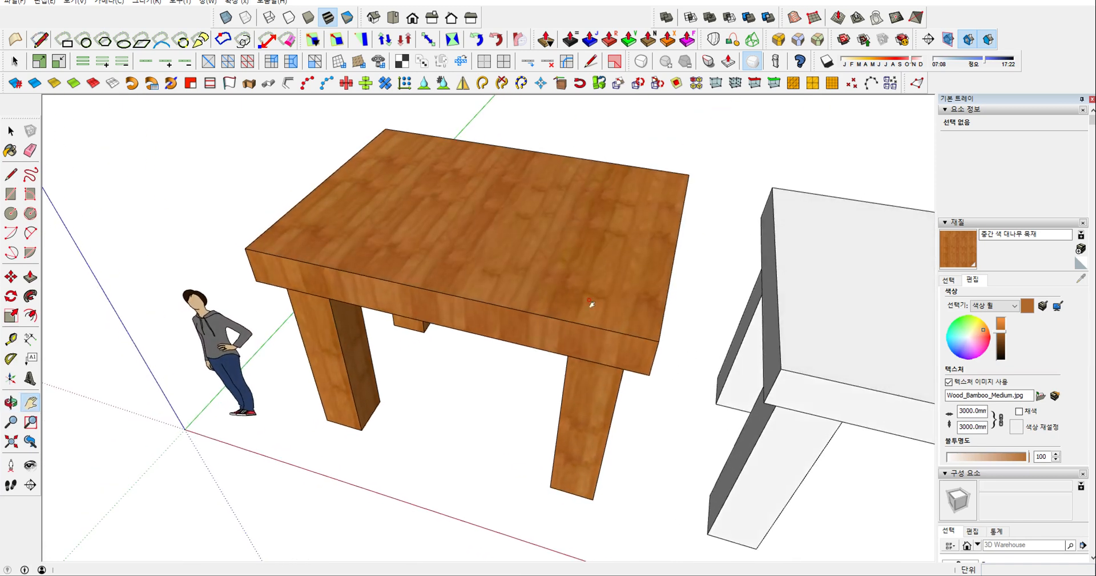
drag(477, 204, 499, 221)
scroll(528, 318, up, 4)
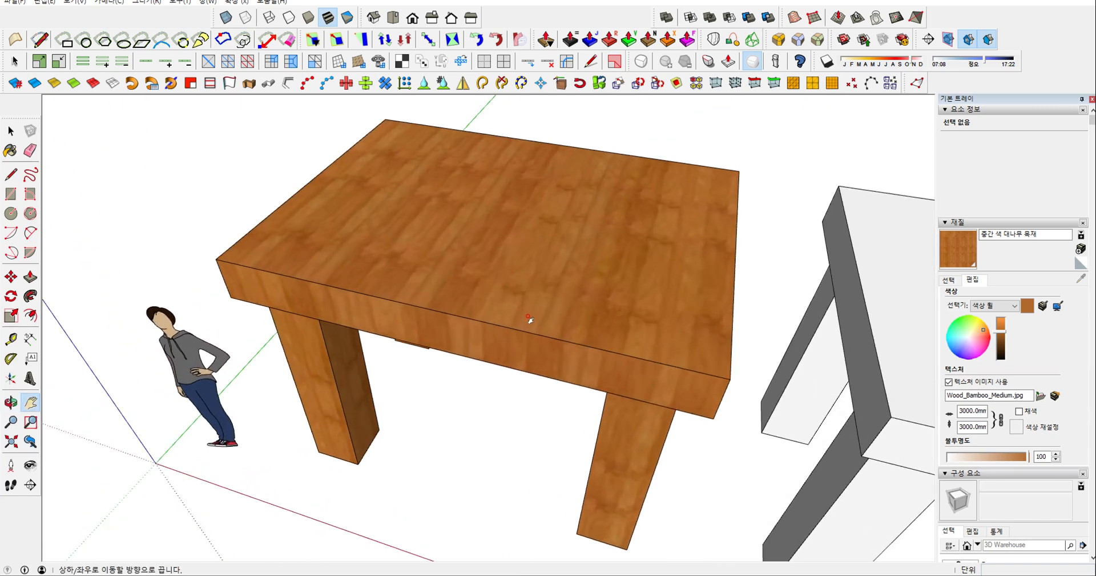
scroll(530, 320, down, 3)
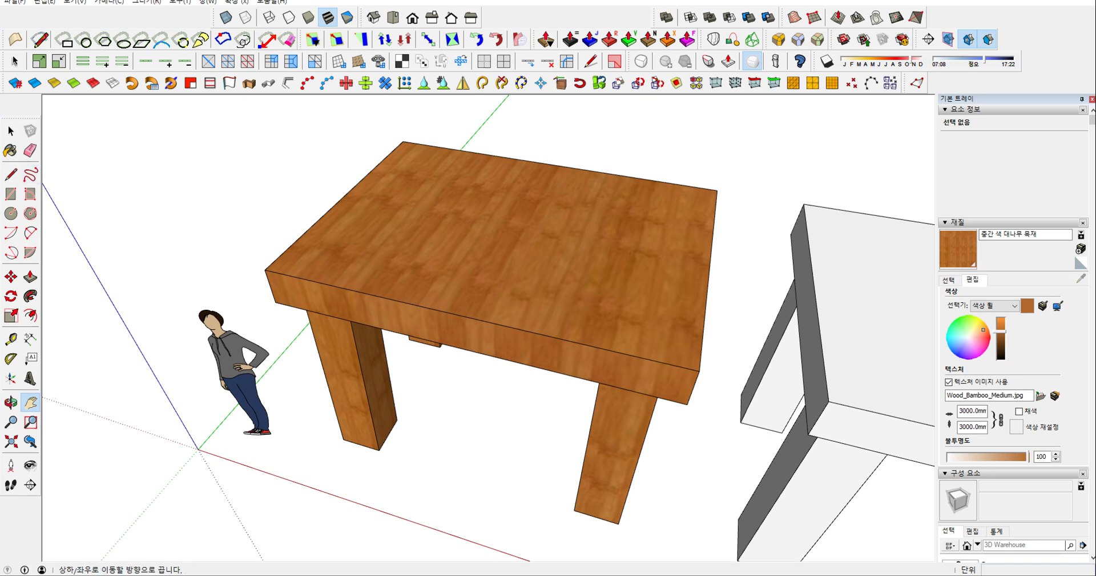
key(ctrl+alt+d)
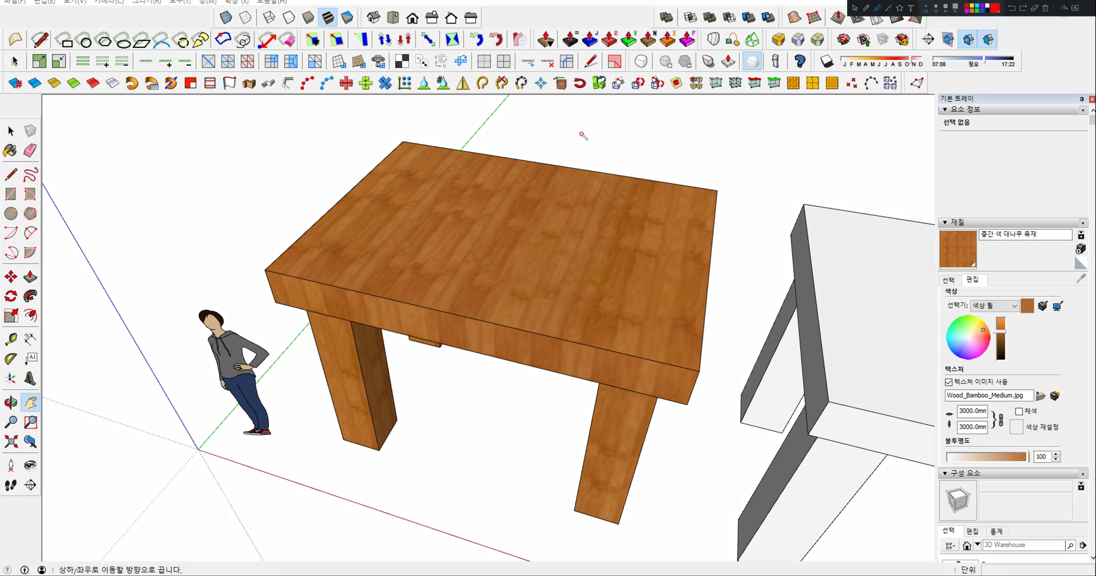
mouse_move(577, 131)
mouse_down()
mouse_move(588, 152)
mouse_move(631, 150)
mouse_move(666, 126)
mouse_move(651, 145)
mouse_move(674, 136)
mouse_move(738, 149)
mouse_up()
mouse_move(688, 179)
mouse_down()
mouse_move(722, 166)
mouse_move(778, 171)
mouse_move(759, 184)
mouse_move(802, 163)
mouse_move(832, 178)
mouse_move(678, 188)
mouse_up()
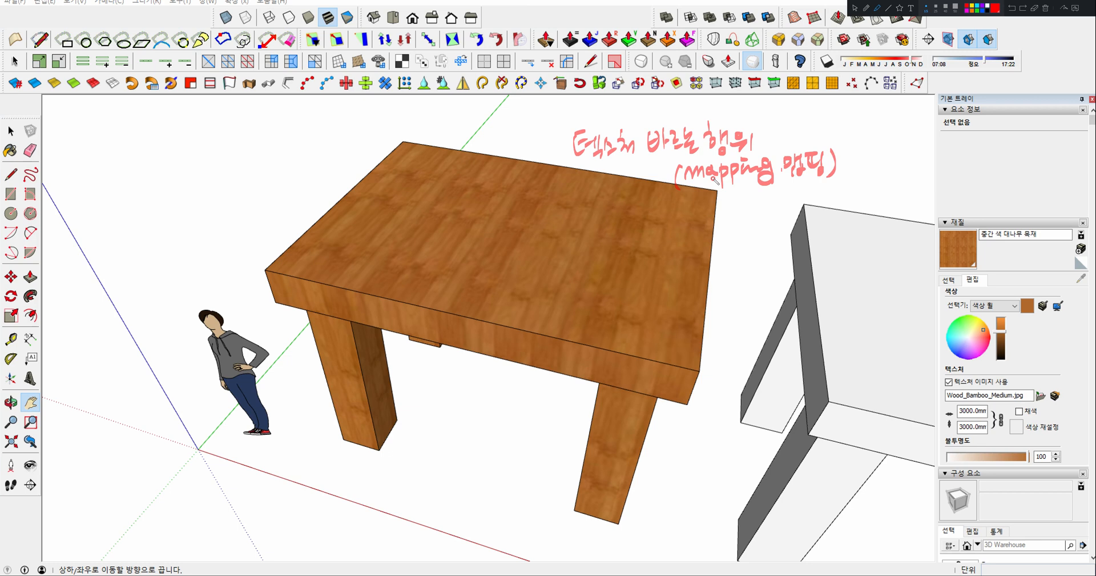
drag(637, 181, 660, 177)
drag(716, 197, 810, 187)
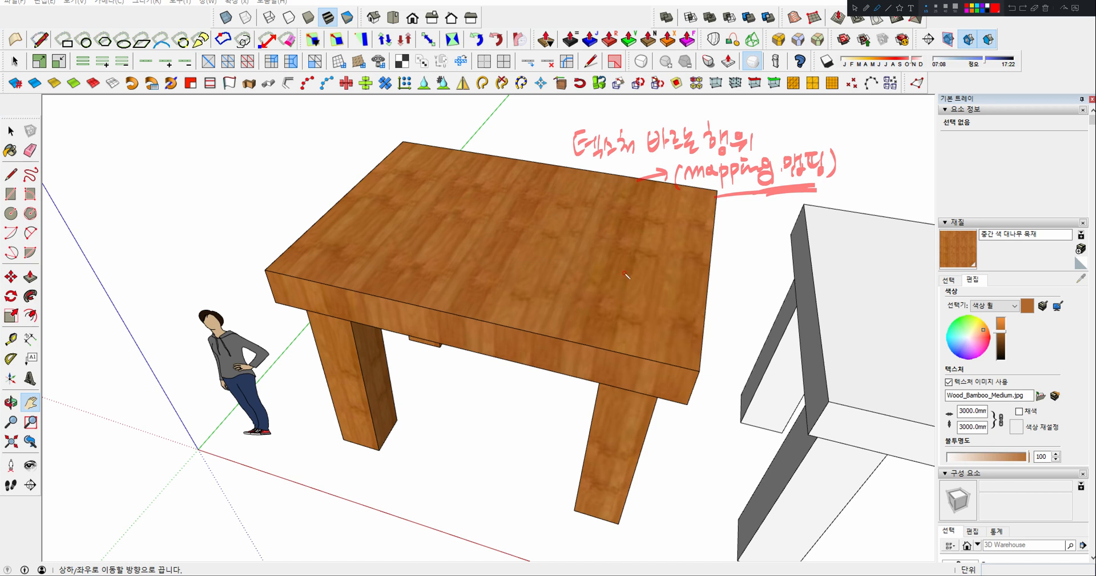
key(Escape)
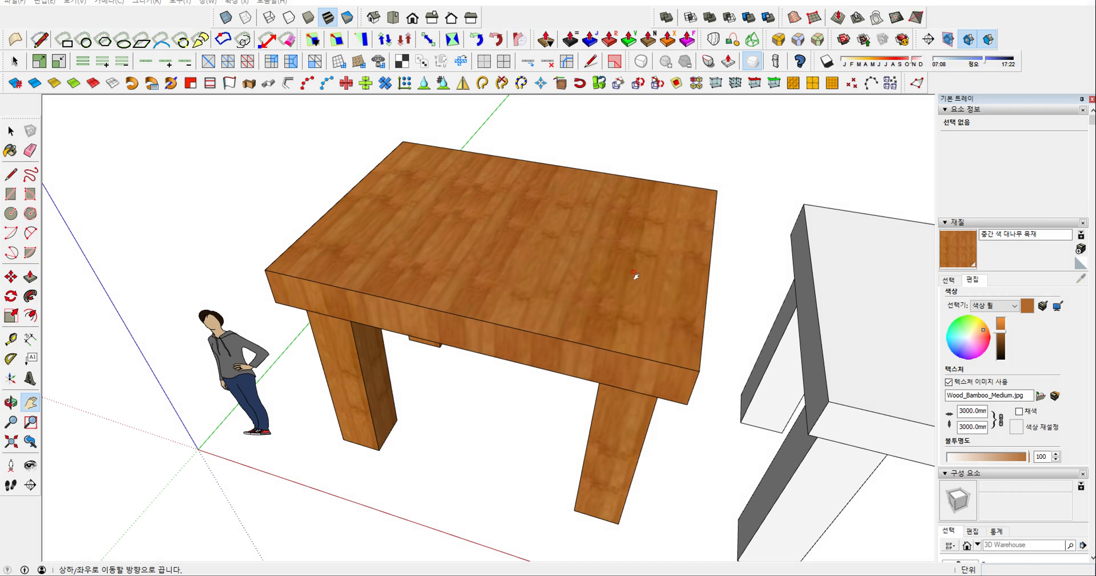
drag(671, 277, 399, 213)
scroll(517, 257, down, 2)
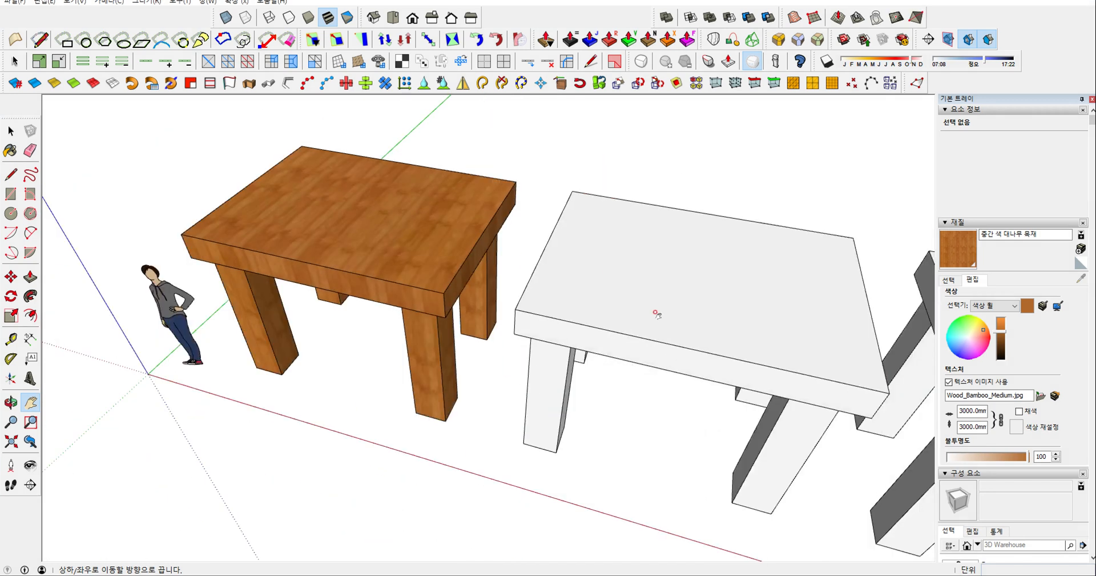
drag(657, 314, 543, 280)
middle_drag(594, 272, 631, 303)
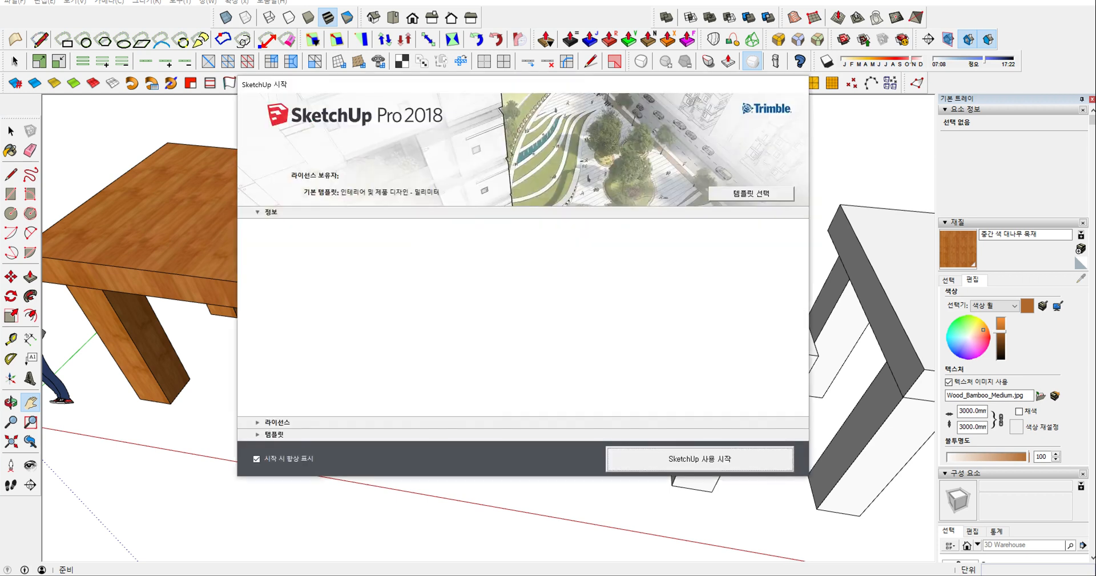
Step: Start another SketchUp session and postpone fixing the minor problems in the opened model
click(655, 459)
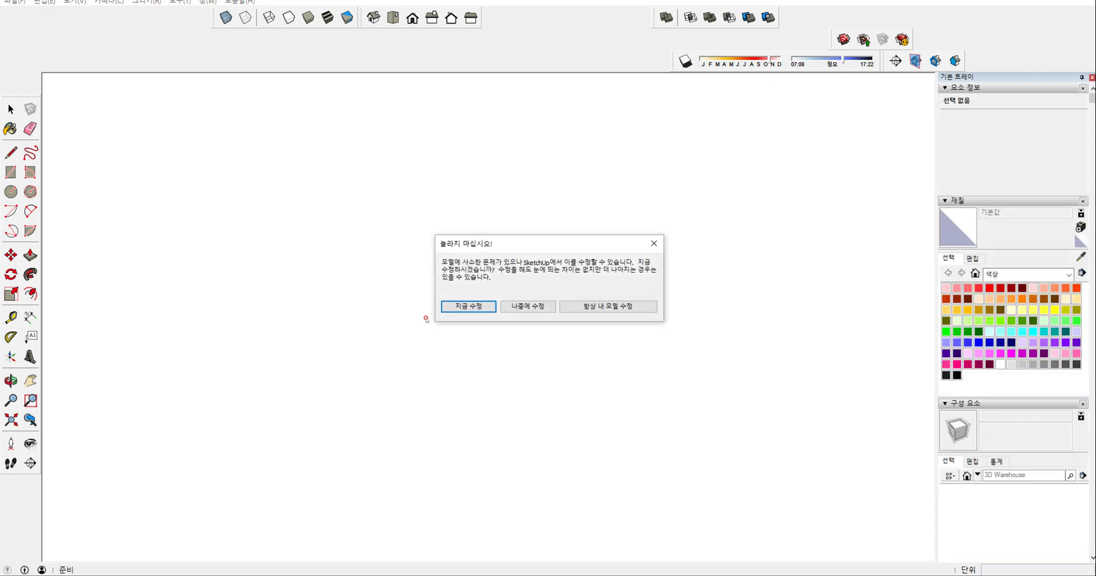
click(531, 307)
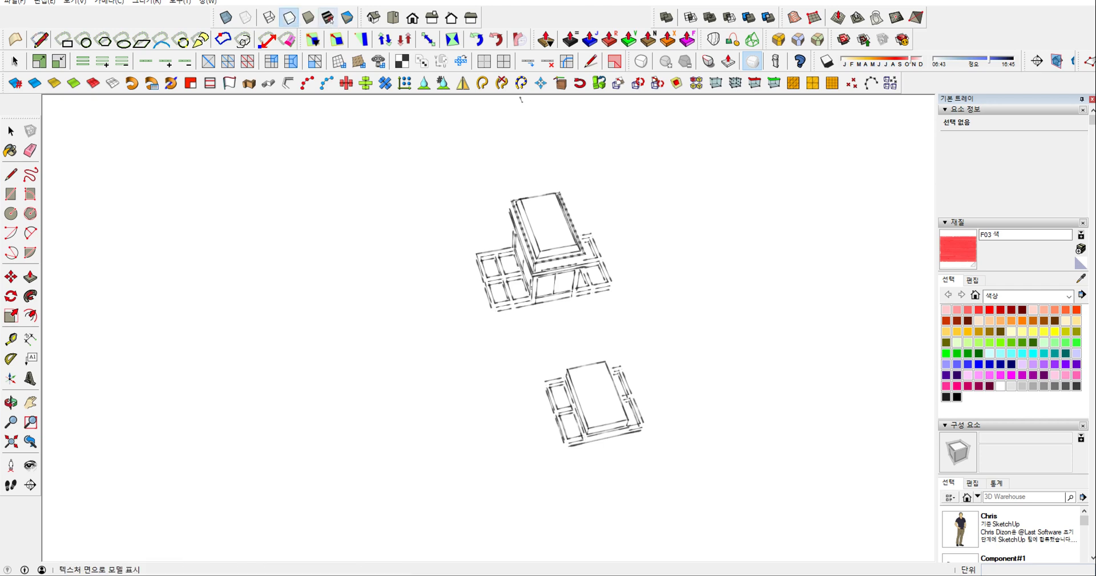
Step: Display the model shaded with textures and inspect the red frame around the ornate structure up close
click(327, 17)
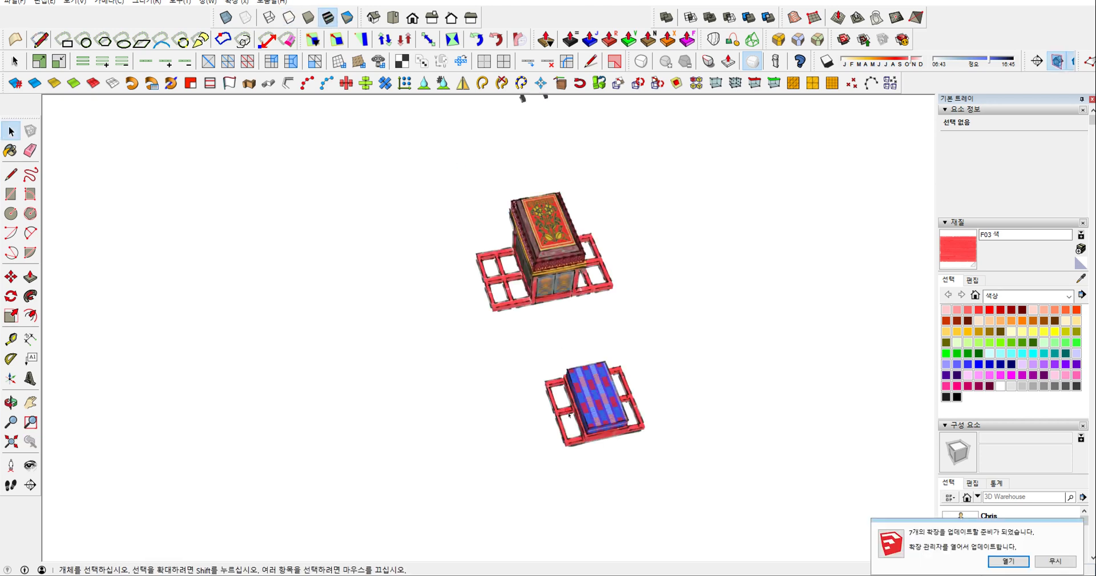
scroll(543, 279, up, 10)
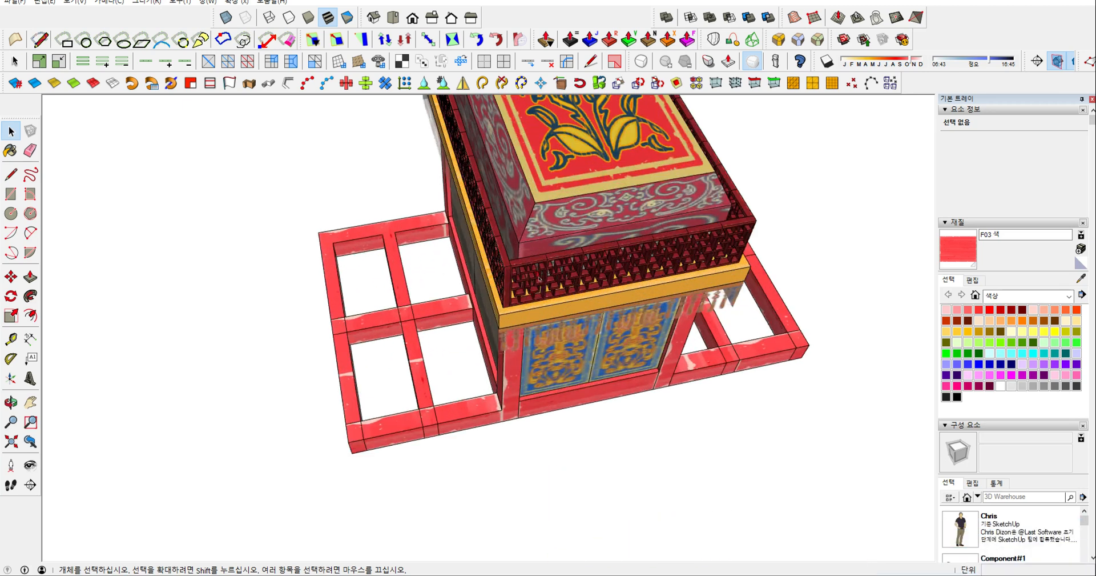
scroll(422, 380, up, 5)
middle_drag(440, 345, 685, 220)
middle_drag(503, 222, 615, 230)
scroll(615, 230, up, 4)
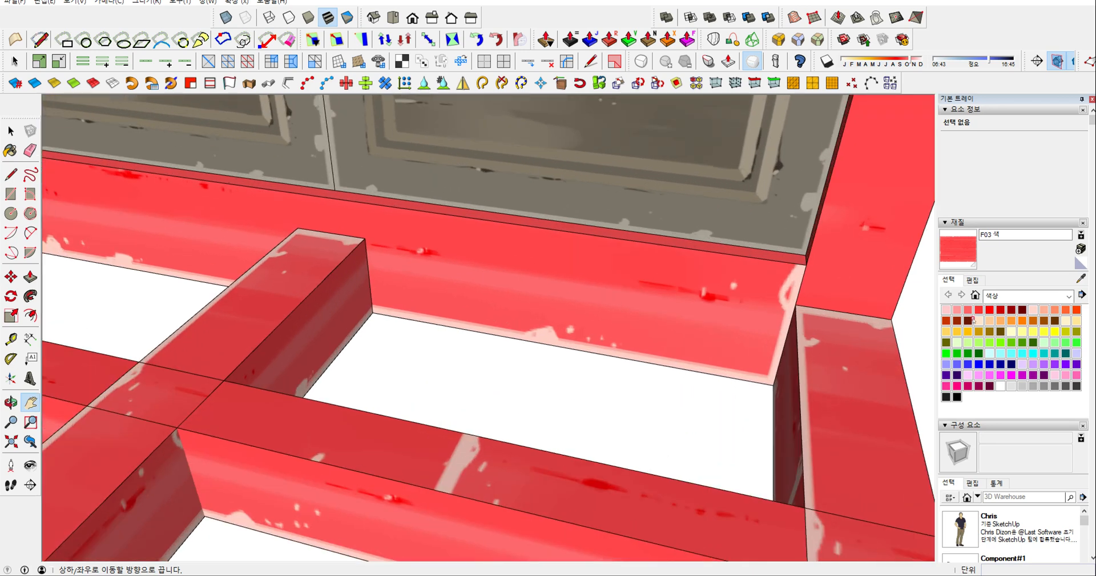
Step: Apply the 영구 마커 무겁게 sketchy edge style and display the model shaded with textures again
scroll(613, 278, down, 6)
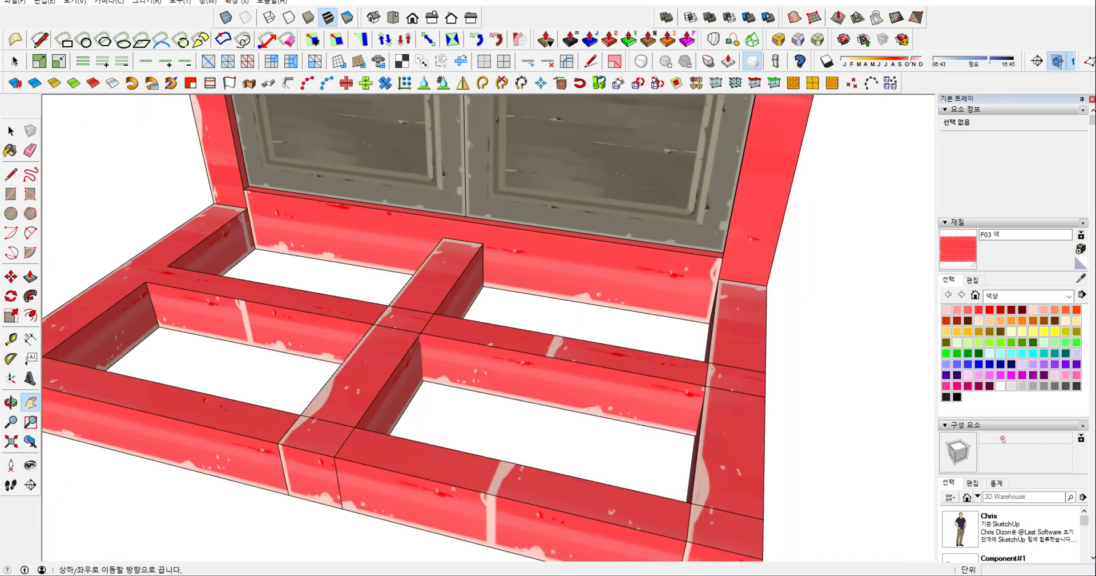
scroll(1005, 449, down, 10)
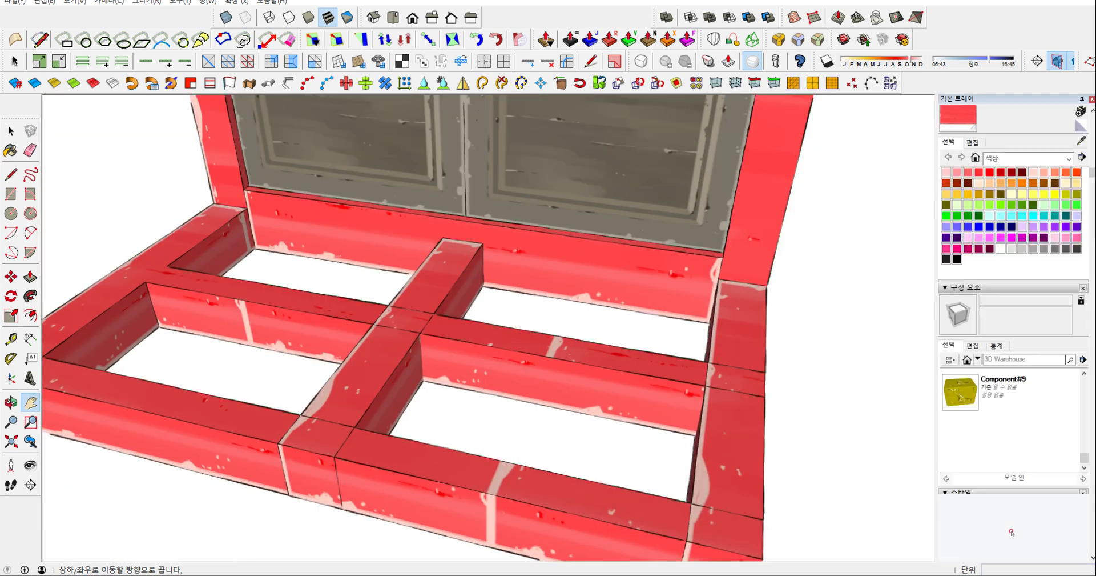
scroll(1008, 485, down, 3)
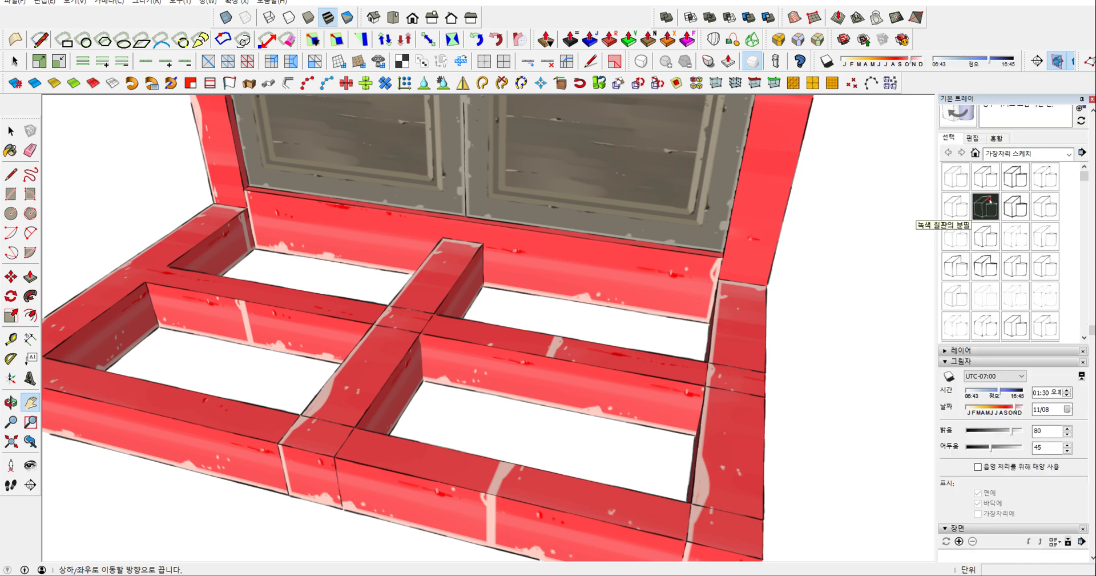
scroll(983, 254, down, 3)
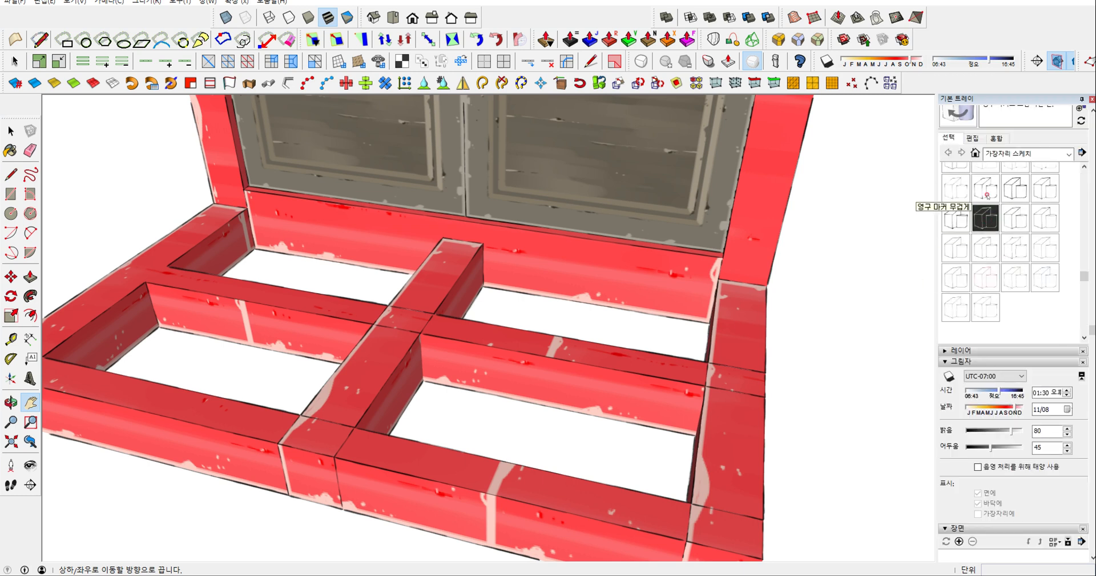
click(987, 195)
click(327, 17)
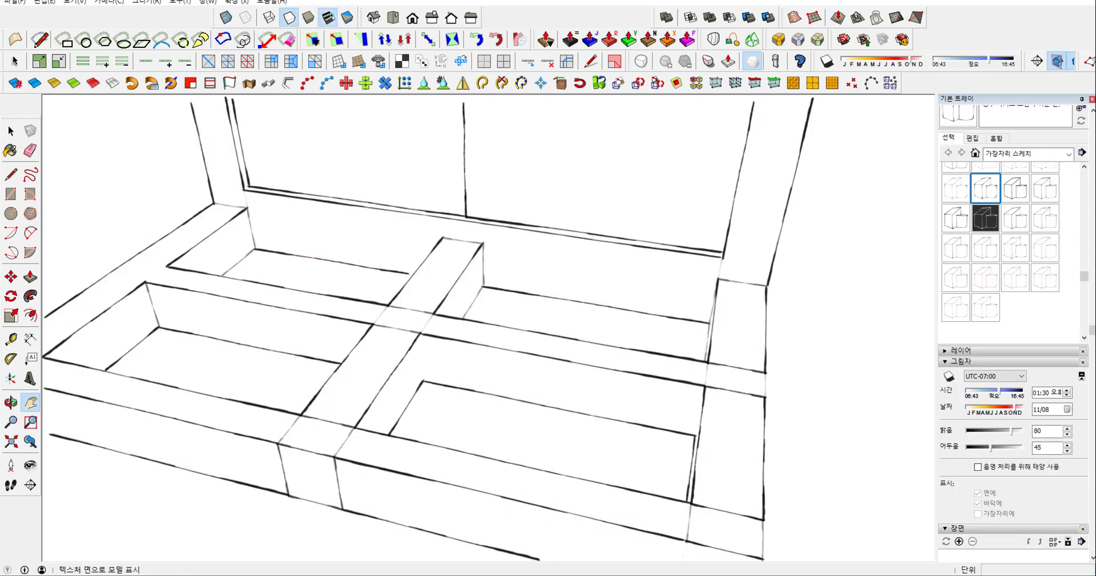
key(space)
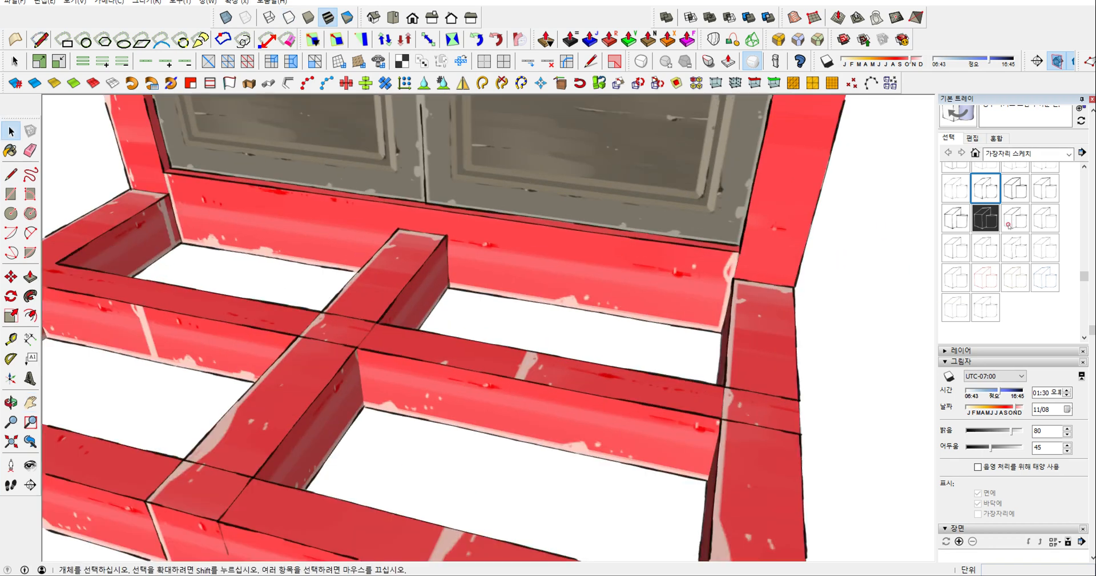
Step: Examine the hand-painted textures on the red base frame and the grey door panels up close
scroll(974, 255, up, 6)
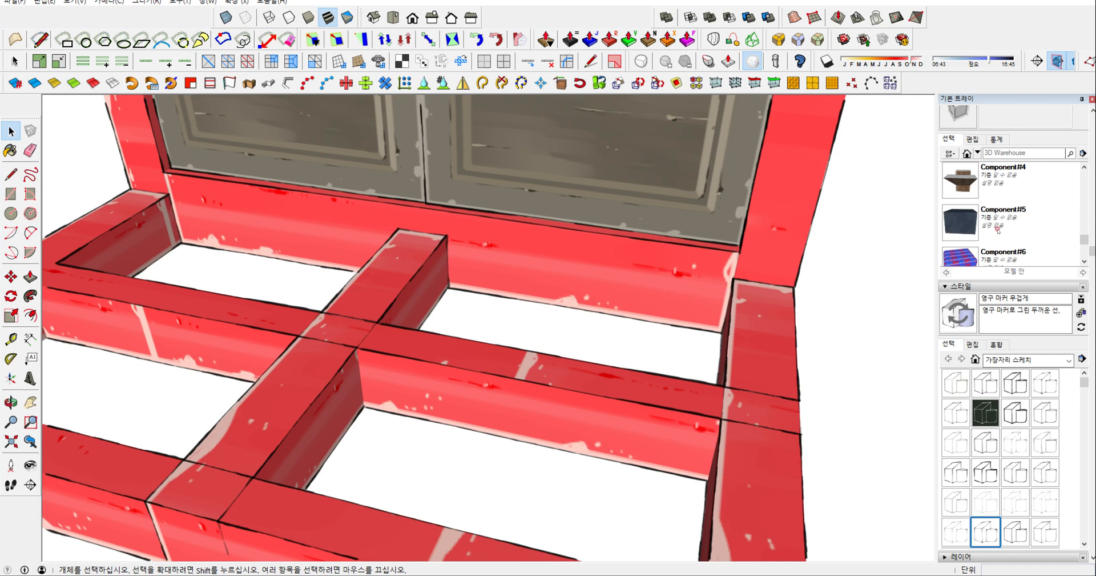
scroll(971, 234, up, 8)
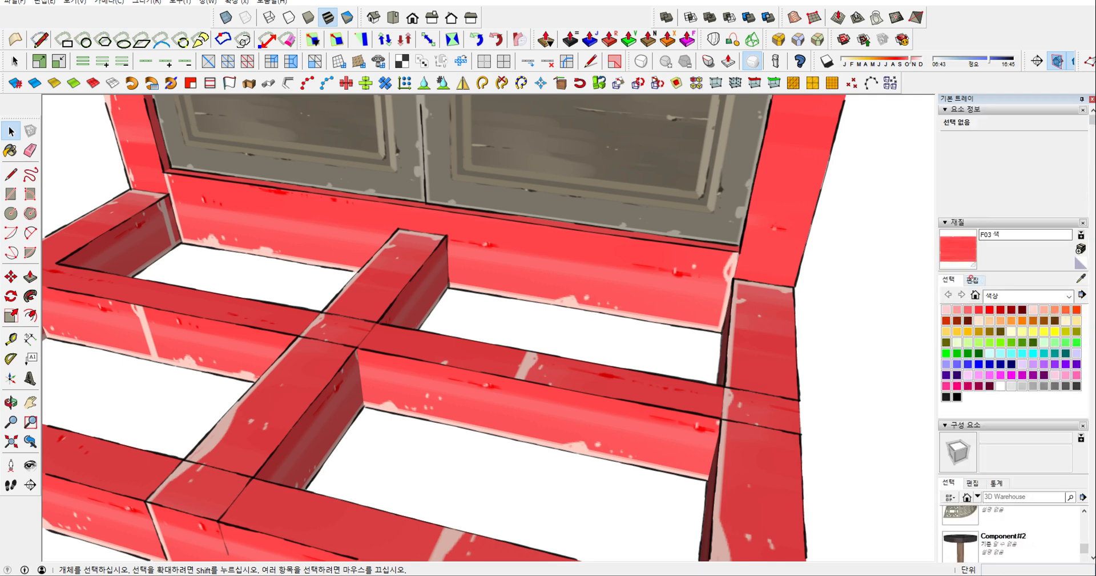
middle_drag(651, 330, 745, 290)
scroll(745, 290, down, 1)
click(1080, 279)
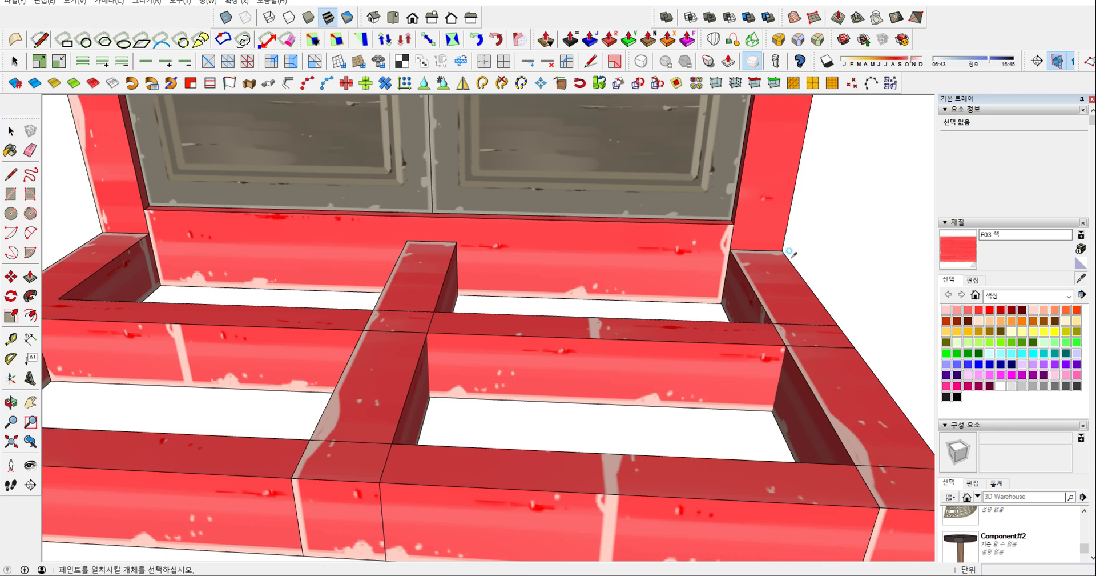
key(space)
key(ctrl+a)
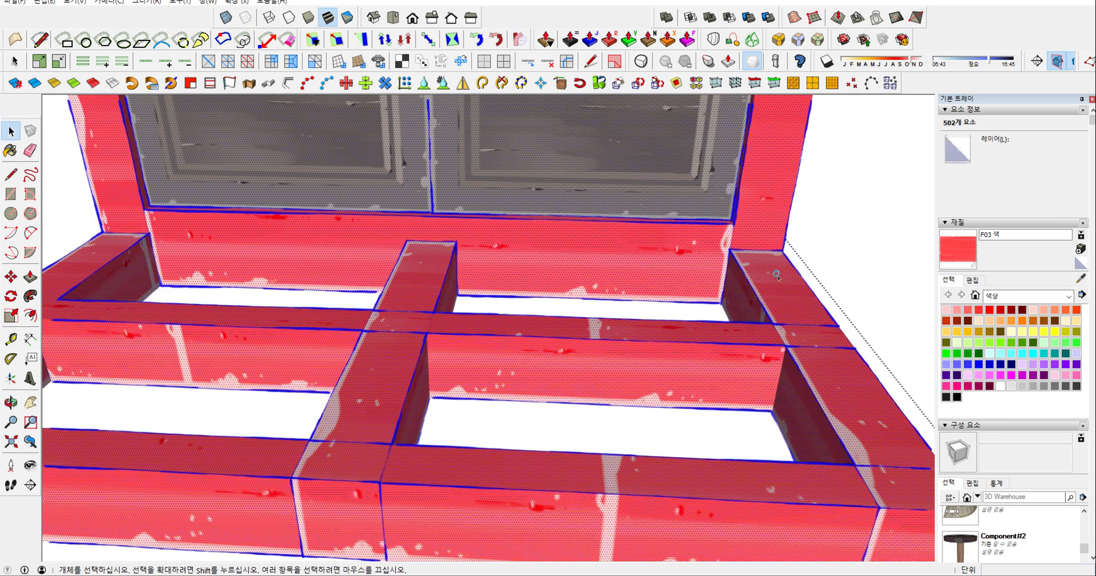
click(774, 280)
scroll(726, 213, up, 2)
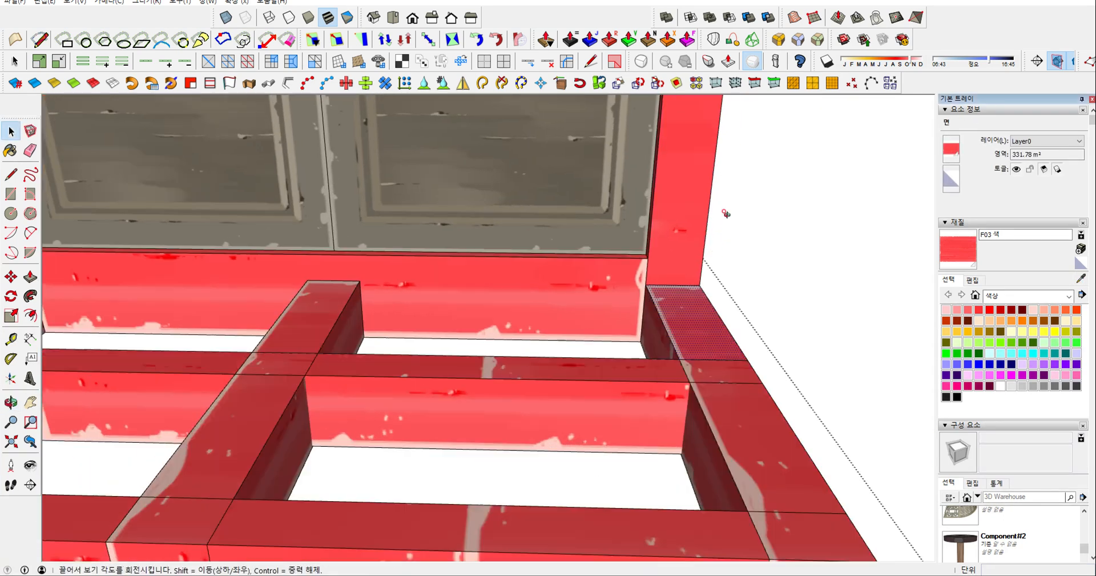
middle_drag(726, 213, 715, 221)
scroll(716, 222, down, 3)
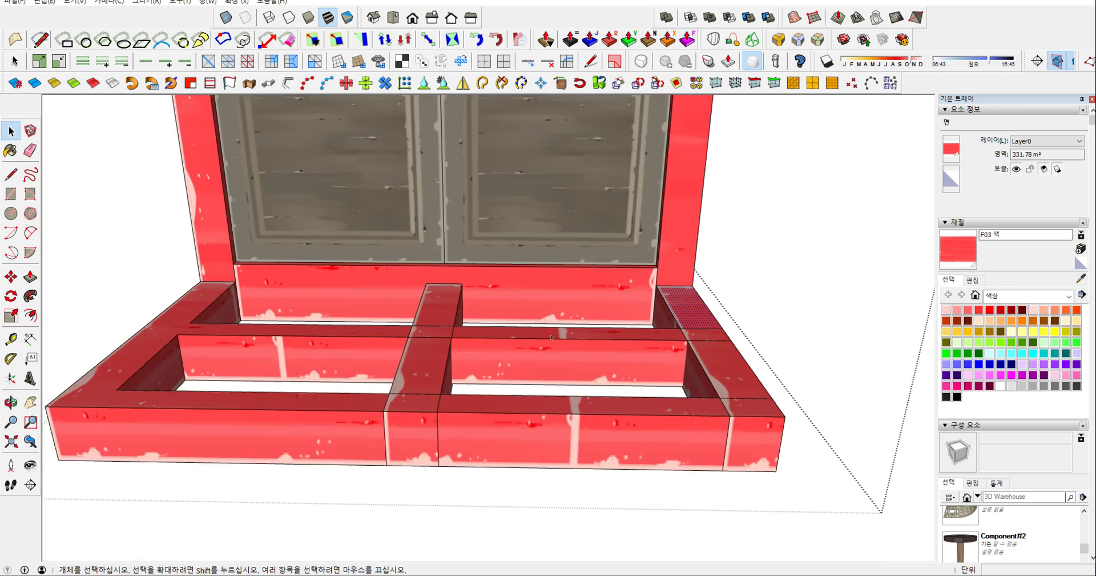
middle_drag(514, 334, 654, 283)
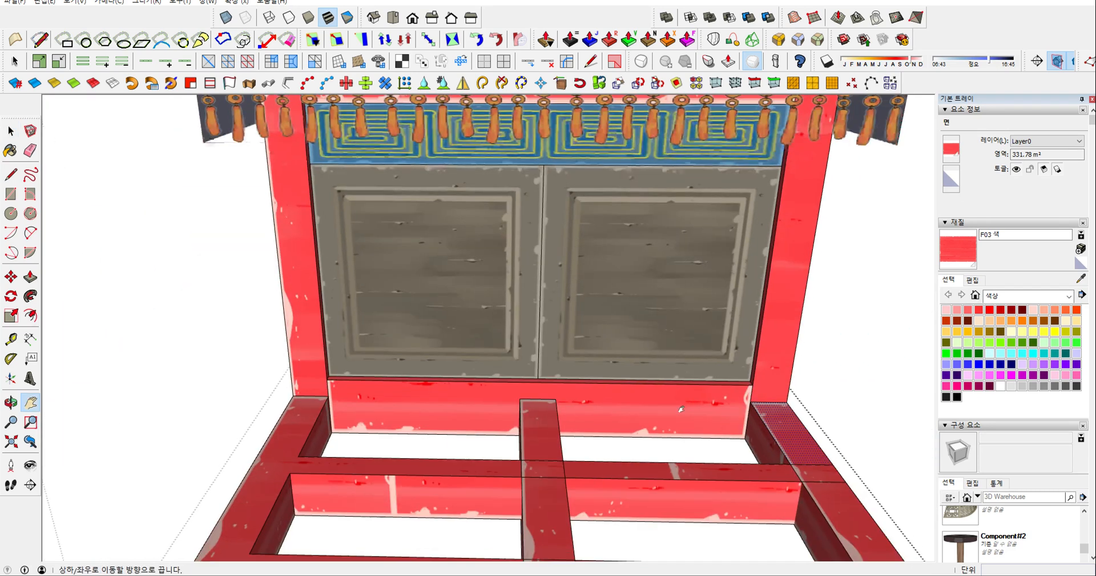
scroll(658, 235, up, 4)
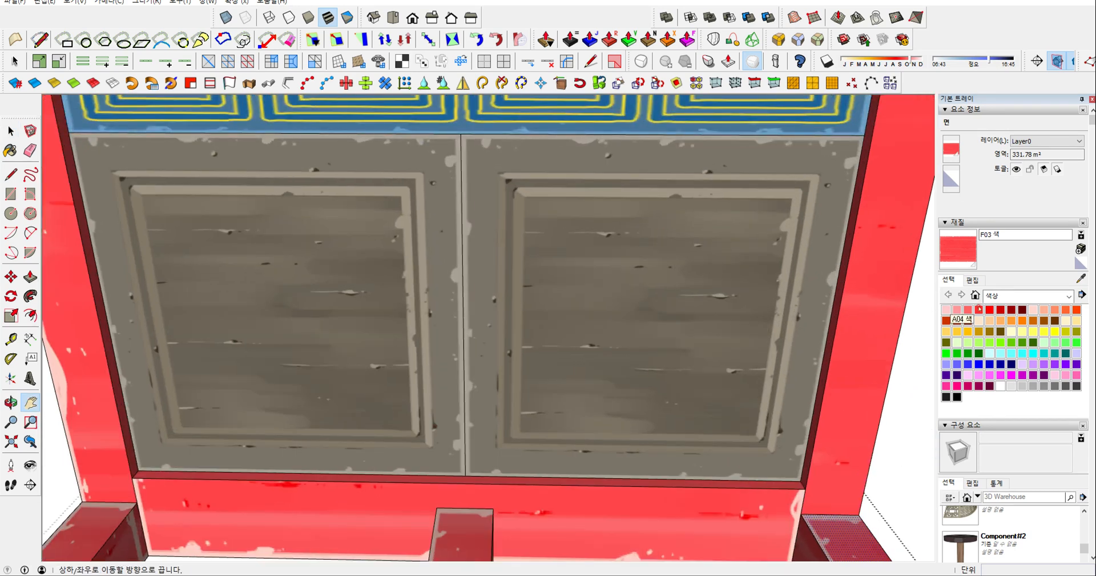
scroll(538, 338, up, 1)
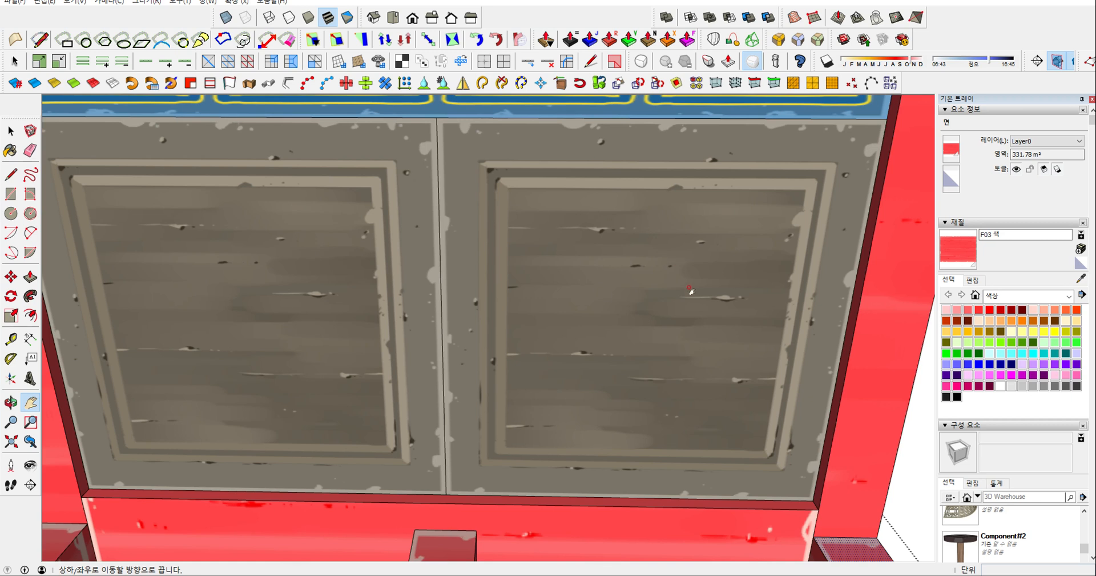
drag(691, 290, 608, 309)
Step: Paint the right grey door panel with the 접합 목재 material from the 목재 collection
key(space)
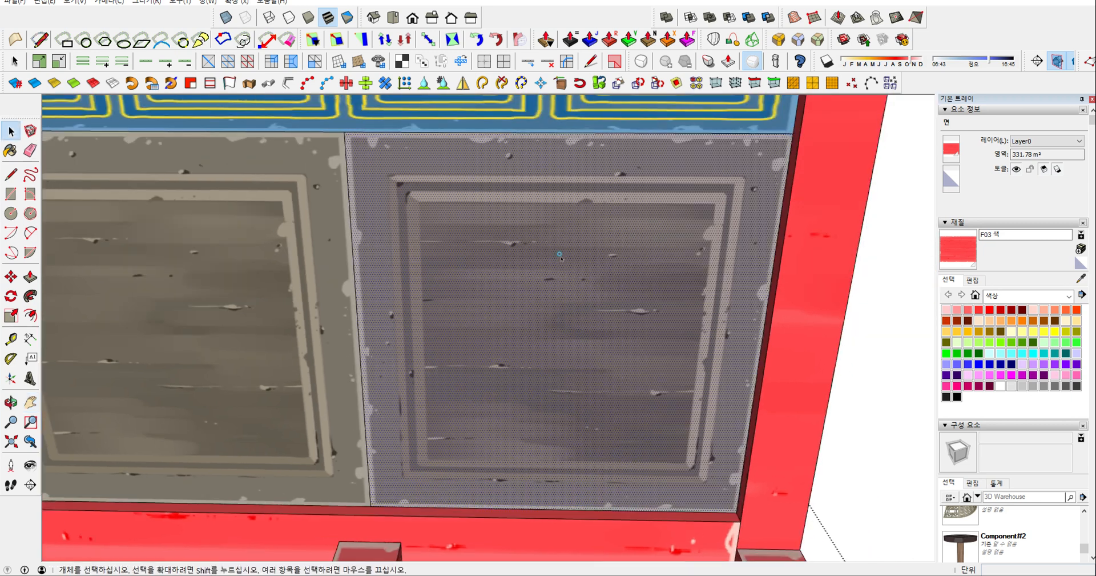
triple_click(561, 255)
click(589, 260)
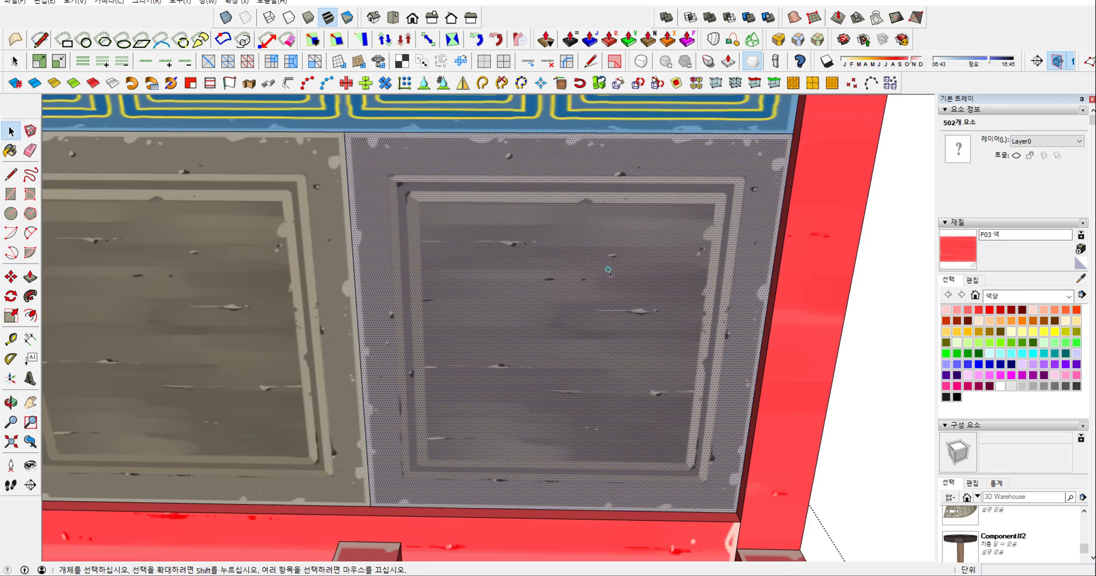
click(1018, 301)
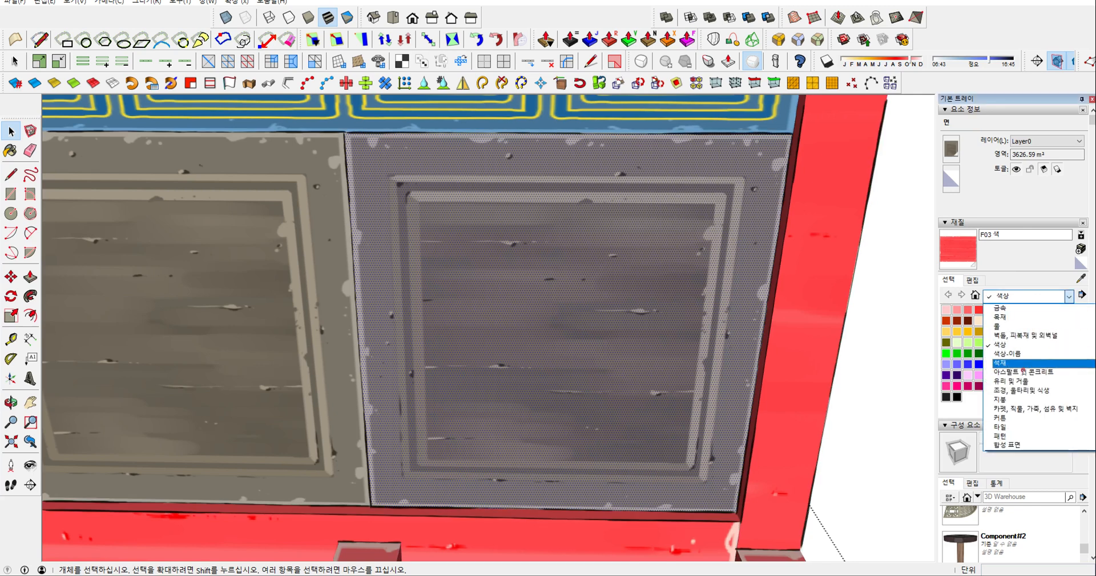
click(1026, 317)
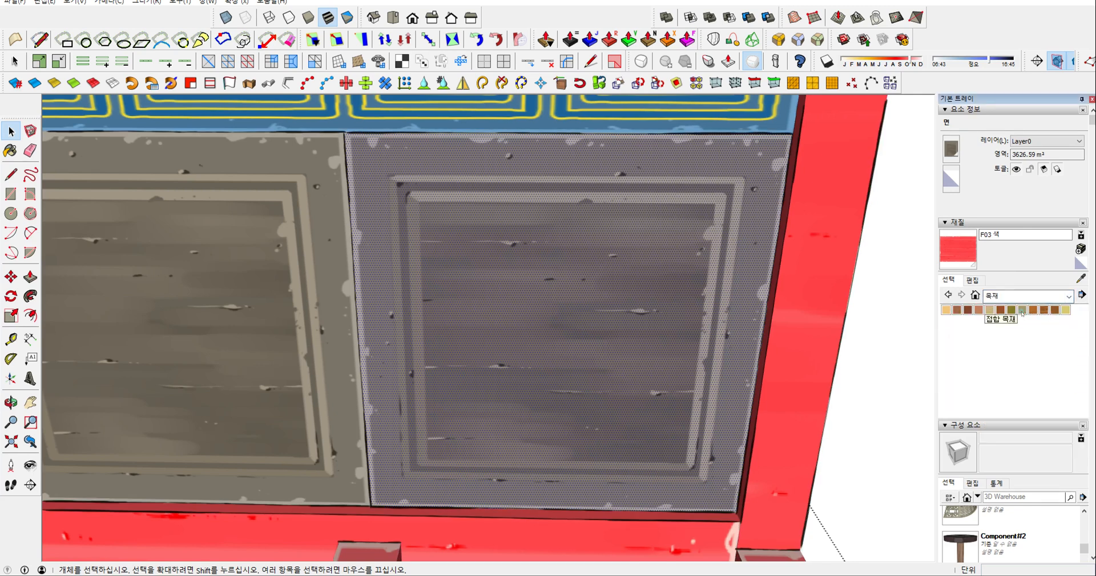
click(1023, 309)
click(668, 276)
key(space)
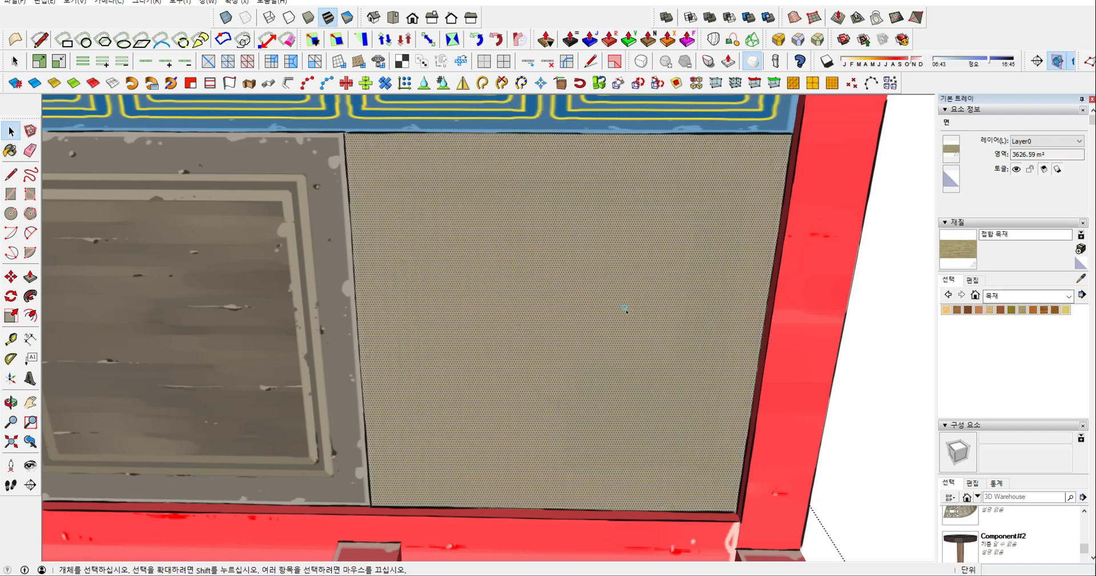
Step: Apply Box Map to the wood-painted door panel and view it beside the hand-painted panel
right_click(582, 294)
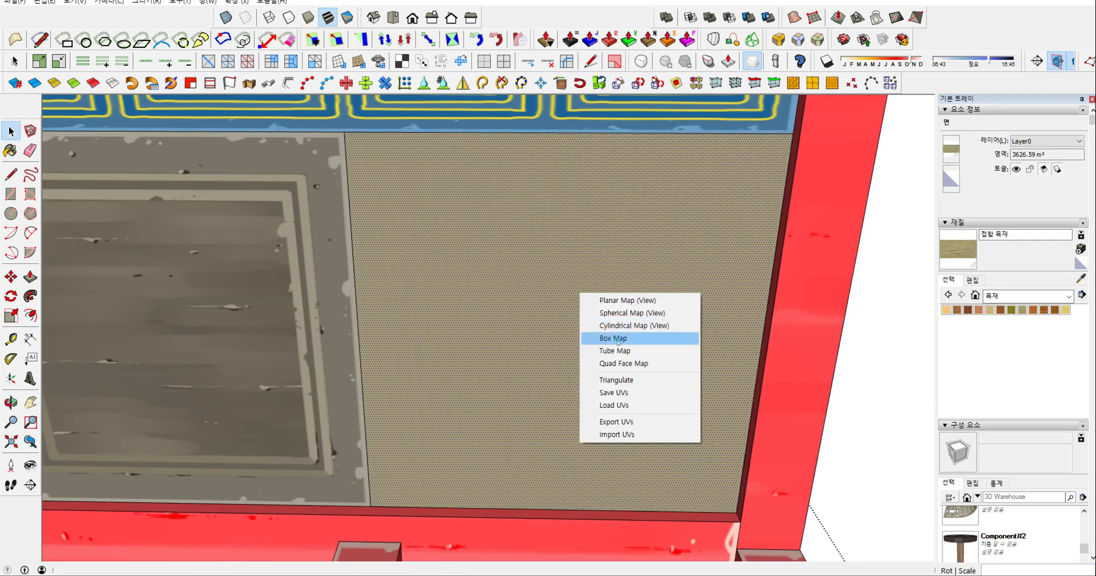
click(619, 341)
middle_drag(617, 329, 531, 321)
shift+middle_drag(427, 298, 561, 318)
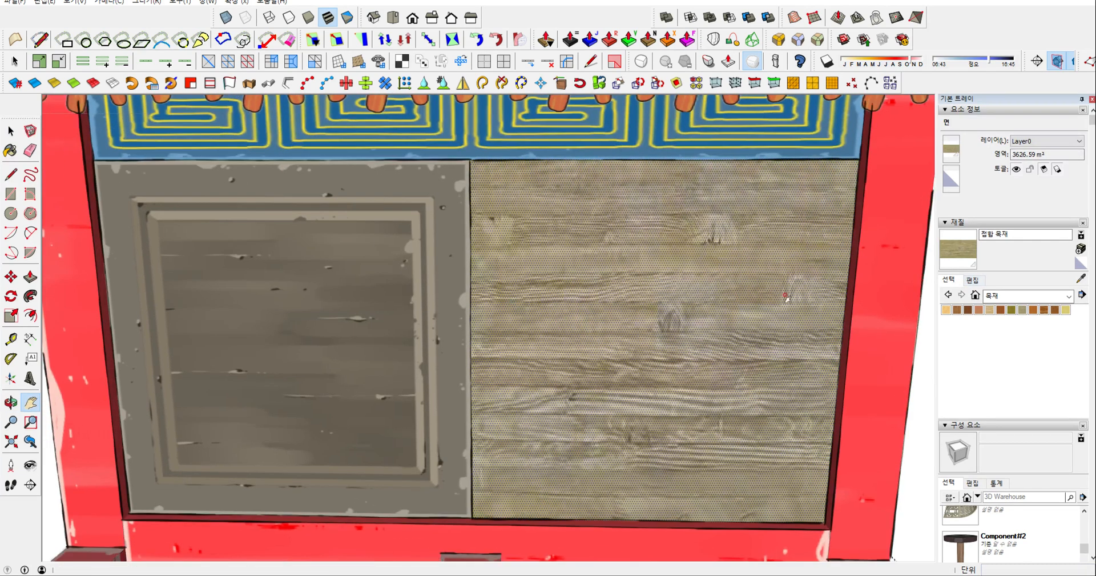
scroll(797, 319, down, 2)
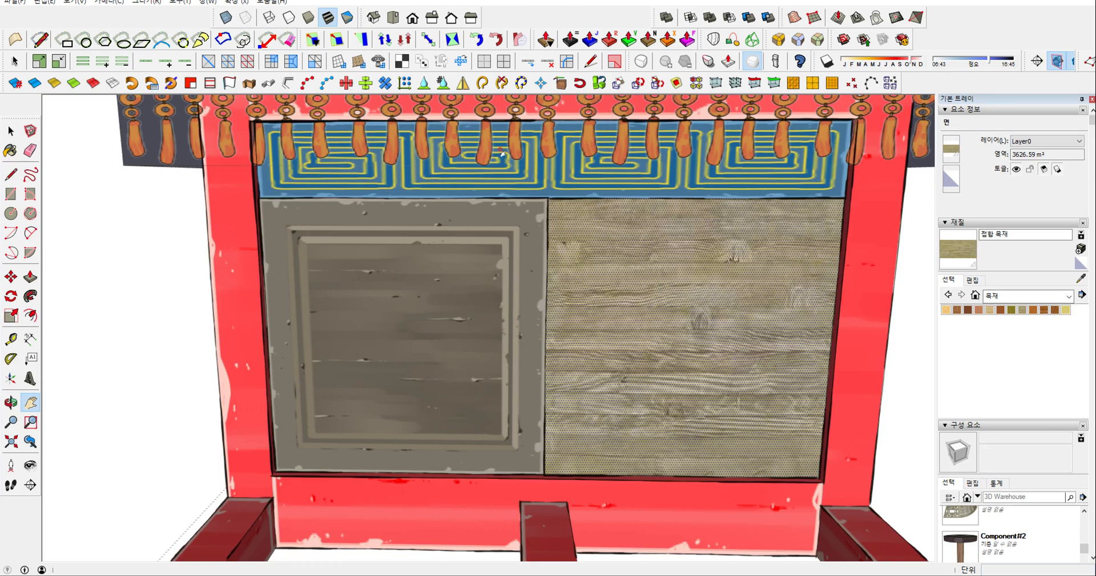
Step: Start screen annotation and label the grey panel 수제 맵핑 and the wood panel 일반 맵핑
key(ctrl+alt+d)
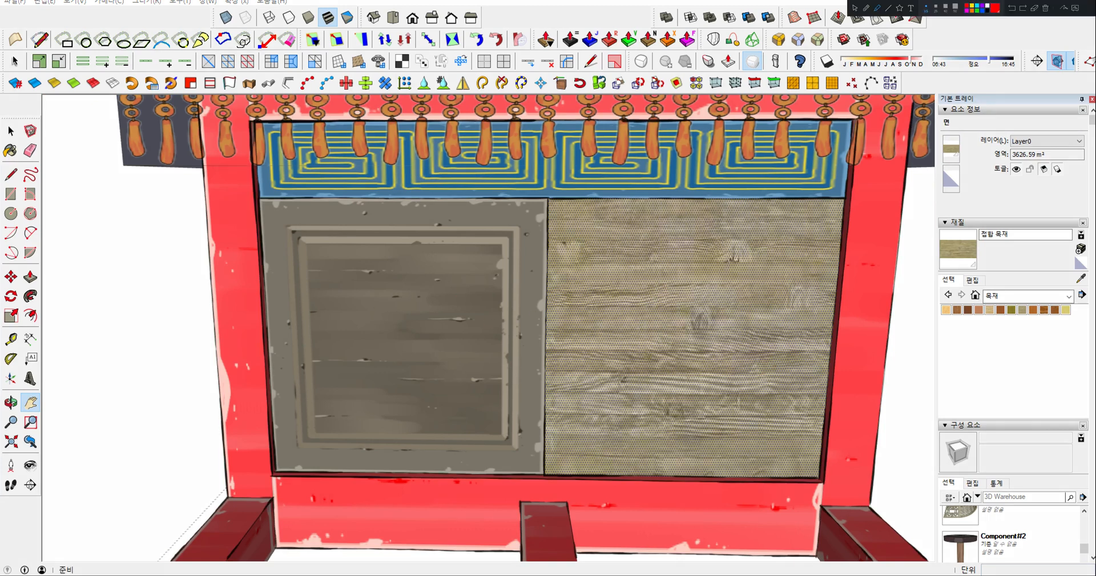
mouse_move(392, 226)
mouse_down()
mouse_move(384, 251)
mouse_move(402, 265)
mouse_move(437, 241)
mouse_move(436, 259)
mouse_move(464, 233)
mouse_move(473, 247)
mouse_move(491, 239)
mouse_move(503, 260)
mouse_up()
mouse_move(657, 240)
mouse_down()
mouse_move(669, 260)
mouse_move(700, 251)
mouse_up()
drag(690, 251, 774, 250)
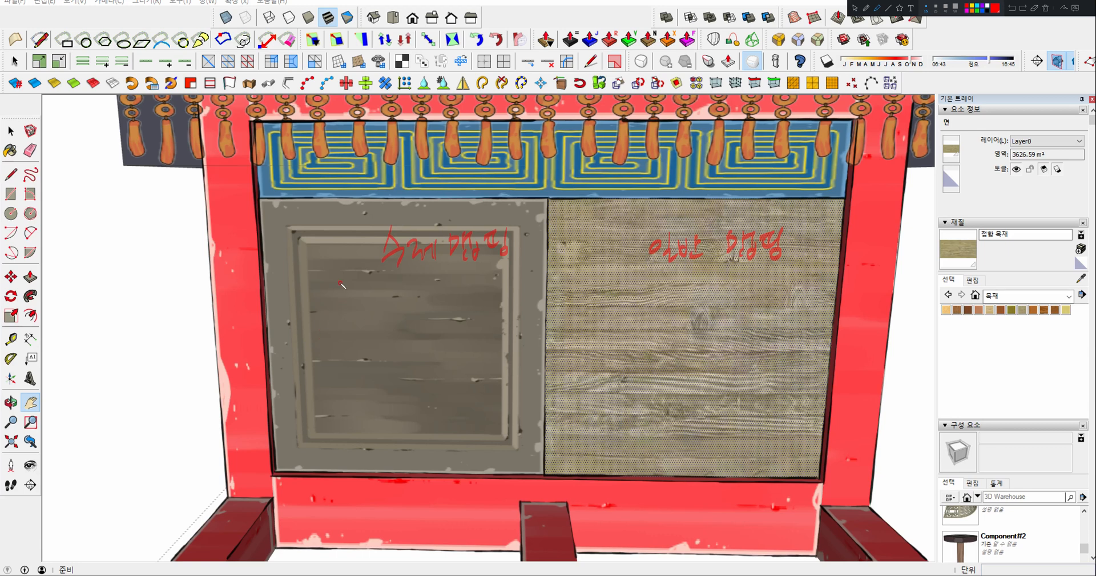
Step: Handwrite notes under the 수제 맵핑 label about its cartoon look, coloring that suits one's own drawing style, and larger file size (용량 ↑)
mouse_move(342, 314)
mouse_down()
mouse_move(362, 285)
mouse_move(372, 308)
mouse_move(386, 287)
mouse_move(396, 297)
mouse_move(489, 281)
mouse_up()
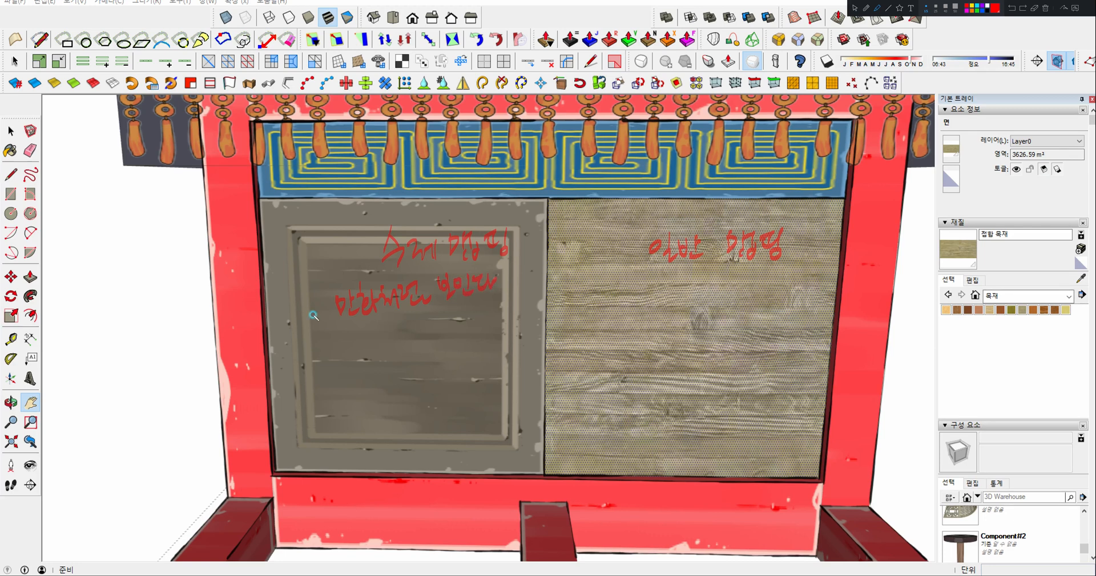
mouse_move(302, 317)
mouse_down()
mouse_move(323, 323)
mouse_move(326, 346)
mouse_move(394, 336)
mouse_move(405, 318)
mouse_move(411, 332)
mouse_move(464, 308)
mouse_move(482, 323)
mouse_move(489, 301)
mouse_move(508, 313)
mouse_up()
mouse_move(358, 369)
mouse_down()
mouse_move(361, 379)
mouse_move(403, 372)
mouse_move(412, 355)
mouse_move(416, 371)
mouse_move(443, 342)
mouse_move(451, 360)
mouse_move(460, 342)
mouse_move(478, 355)
mouse_move(511, 328)
mouse_move(511, 350)
mouse_move(520, 334)
mouse_up()
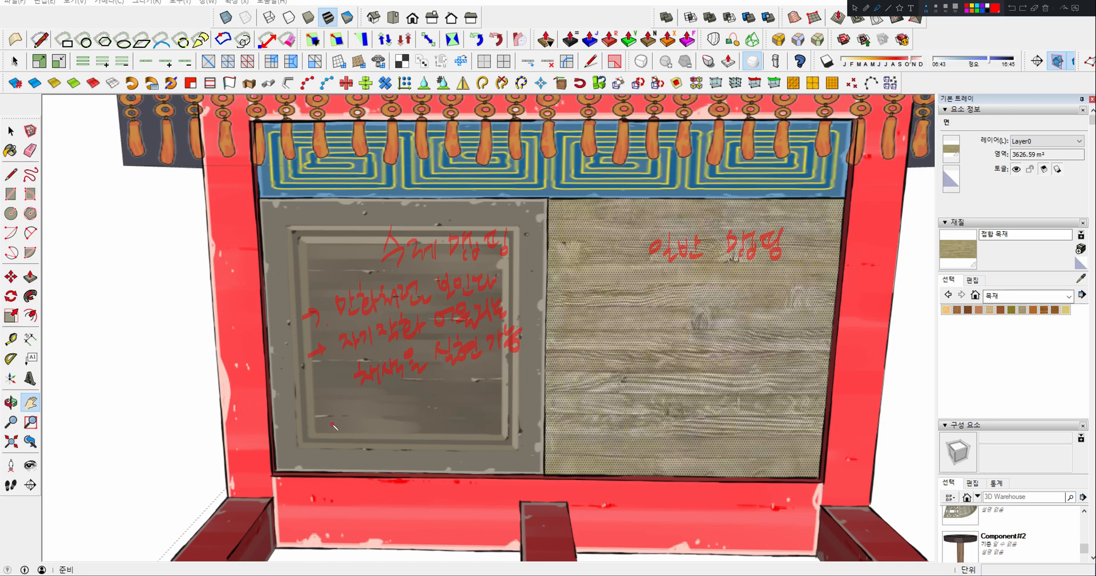
mouse_move(329, 428)
mouse_down()
mouse_move(351, 414)
mouse_move(393, 432)
mouse_move(403, 409)
mouse_move(433, 412)
mouse_move(437, 396)
mouse_up()
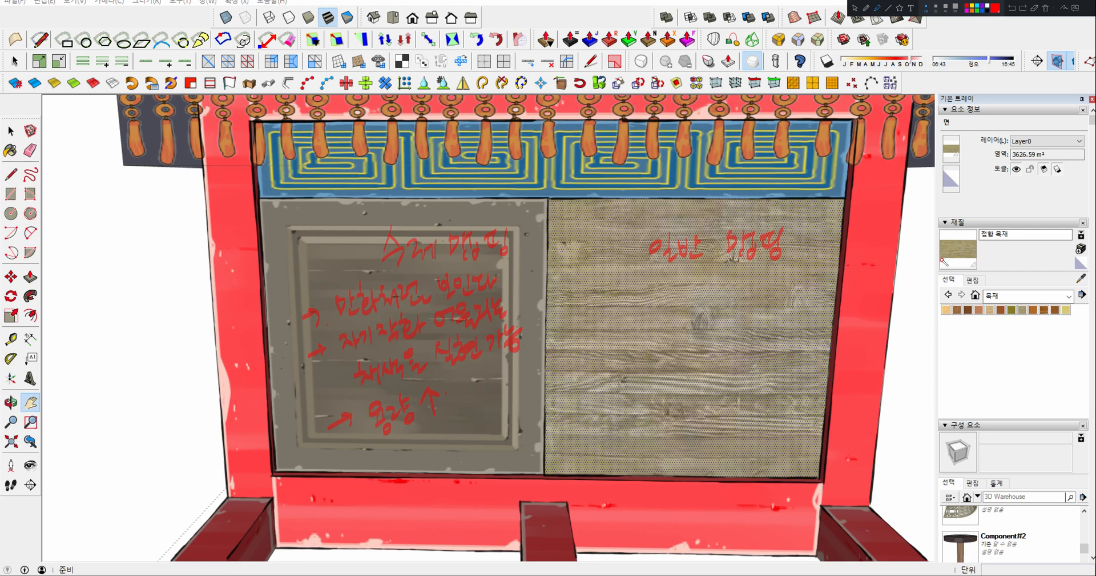
Step: Circle the current material's preview in red and blue, point an arrow at it and write 재질 and an underlined Texture beside it
mouse_move(961, 273)
mouse_down()
mouse_move(974, 260)
mouse_move(933, 273)
mouse_move(929, 285)
mouse_up()
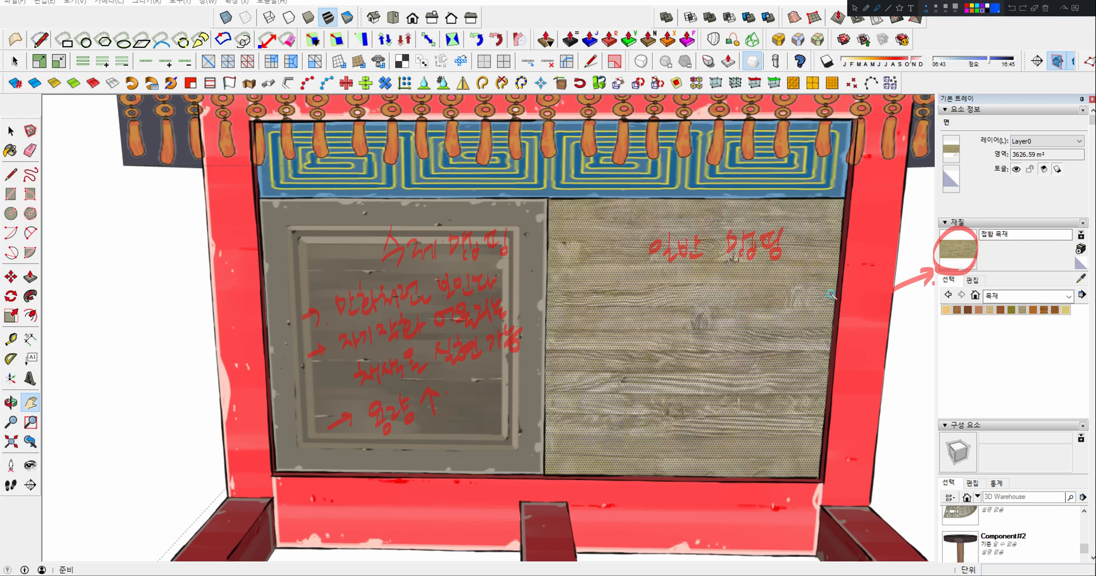
mouse_move(814, 295)
mouse_down()
mouse_move(837, 315)
mouse_move(854, 302)
mouse_up()
drag(954, 273, 932, 277)
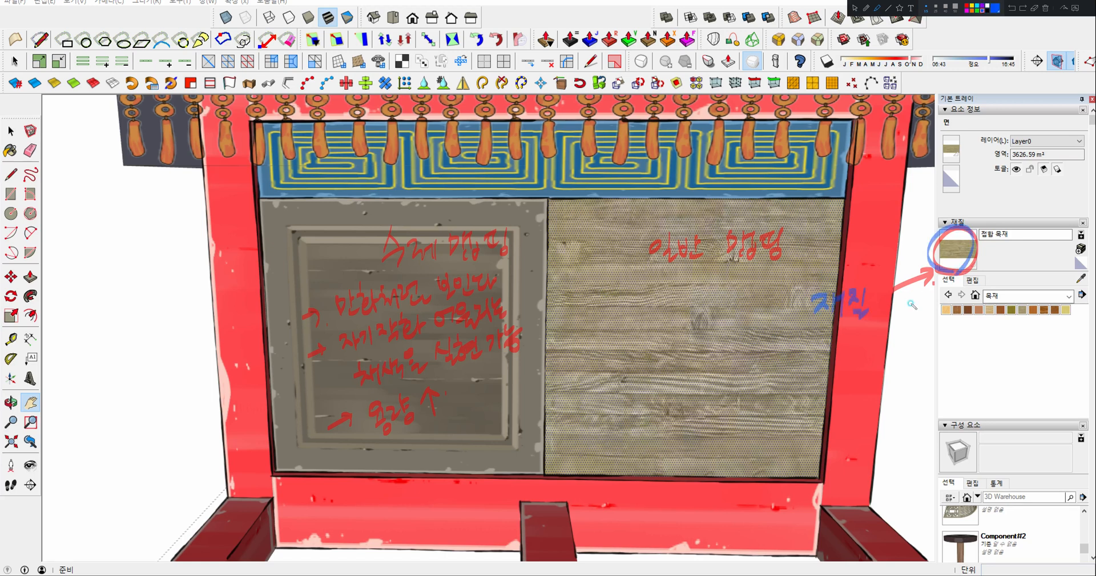
mouse_move(851, 338)
mouse_down()
mouse_move(866, 336)
mouse_move(858, 351)
mouse_up()
drag(866, 346, 923, 344)
drag(848, 370, 923, 351)
mouse_move(856, 386)
mouse_down()
mouse_move(864, 400)
mouse_move(901, 387)
mouse_up()
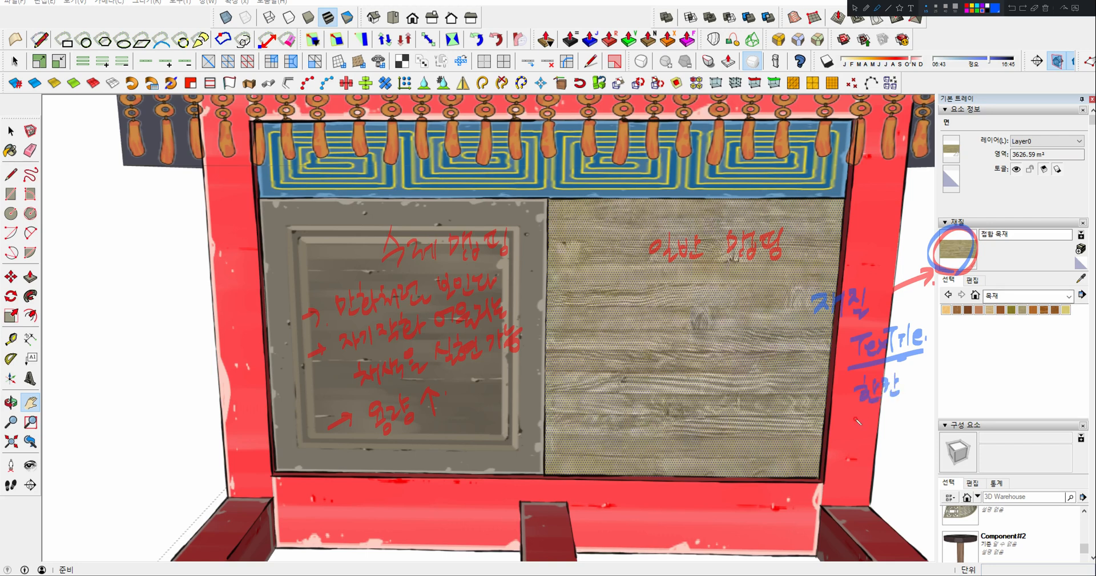
Step: Handwrite the note 직접 그려서 만드는거 in blue below the Texture label
mouse_move(846, 419)
mouse_down()
mouse_move(858, 429)
mouse_move(871, 415)
mouse_move(887, 430)
mouse_up()
drag(891, 410, 897, 425)
drag(901, 414, 912, 419)
drag(912, 405, 917, 404)
drag(912, 411, 917, 409)
drag(918, 399, 921, 411)
mouse_move(925, 405)
mouse_down()
mouse_move(932, 413)
mouse_move(888, 444)
mouse_move(947, 421)
mouse_up()
drag(949, 413, 947, 431)
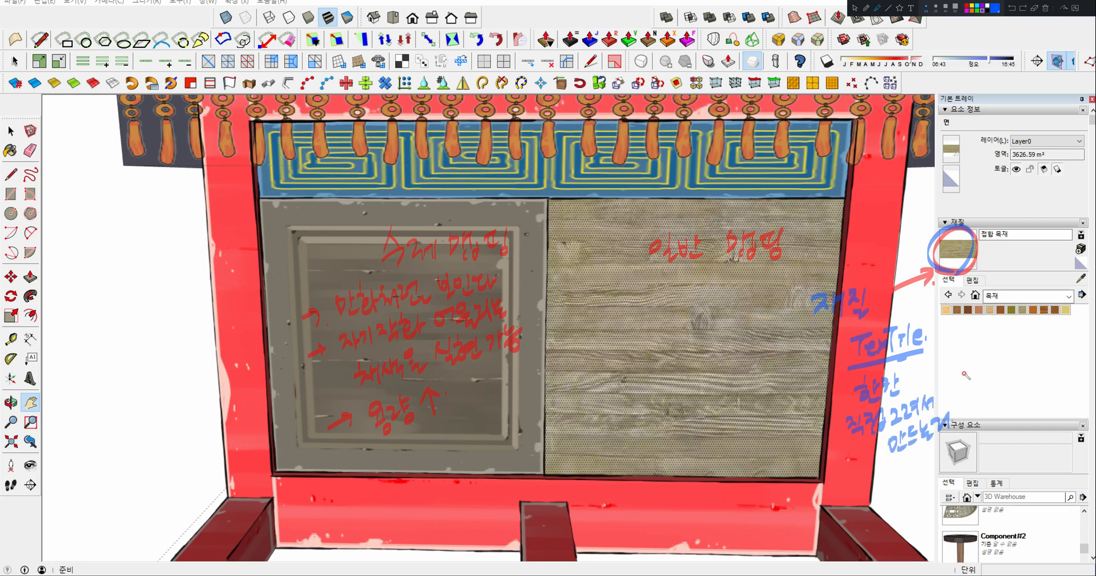
Step: Draw a blue arrow and handwrite 수제 텍스쳐 제작 beside the Texture label
drag(945, 375, 963, 365)
drag(955, 359, 957, 371)
mouse_move(980, 338)
mouse_down()
mouse_move(974, 350)
mouse_move(985, 346)
mouse_up()
drag(974, 356, 987, 350)
mouse_move(983, 352)
mouse_down()
mouse_move(1050, 338)
mouse_move(1059, 346)
mouse_move(1008, 379)
mouse_move(1035, 367)
mouse_move(1030, 382)
mouse_up()
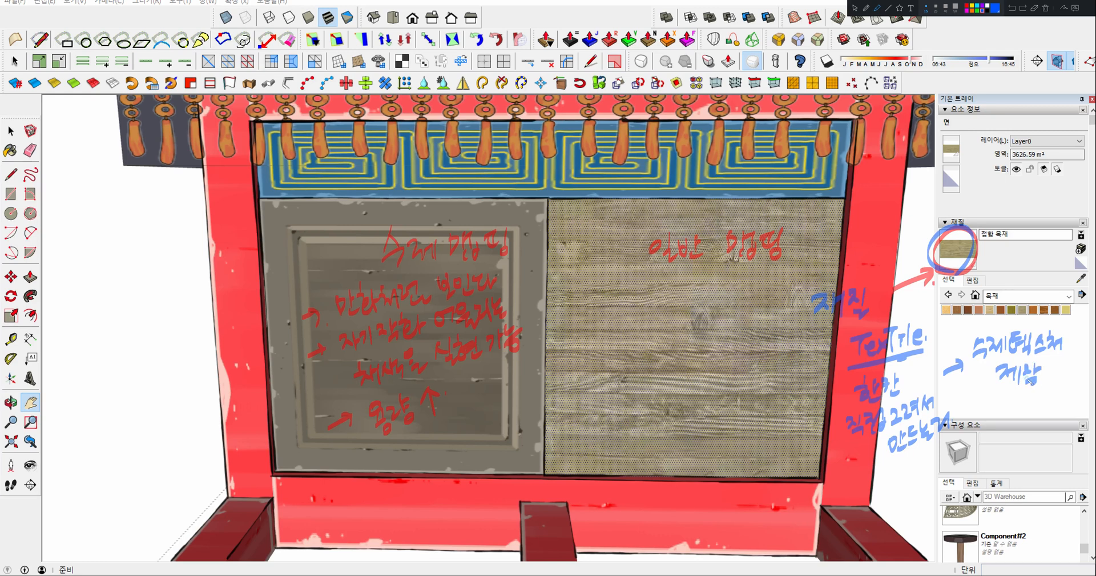
Step: Clear the handwritten notes from the model view and switch to Clip Studio Paint
drag(959, 225, 946, 281)
key(Escape)
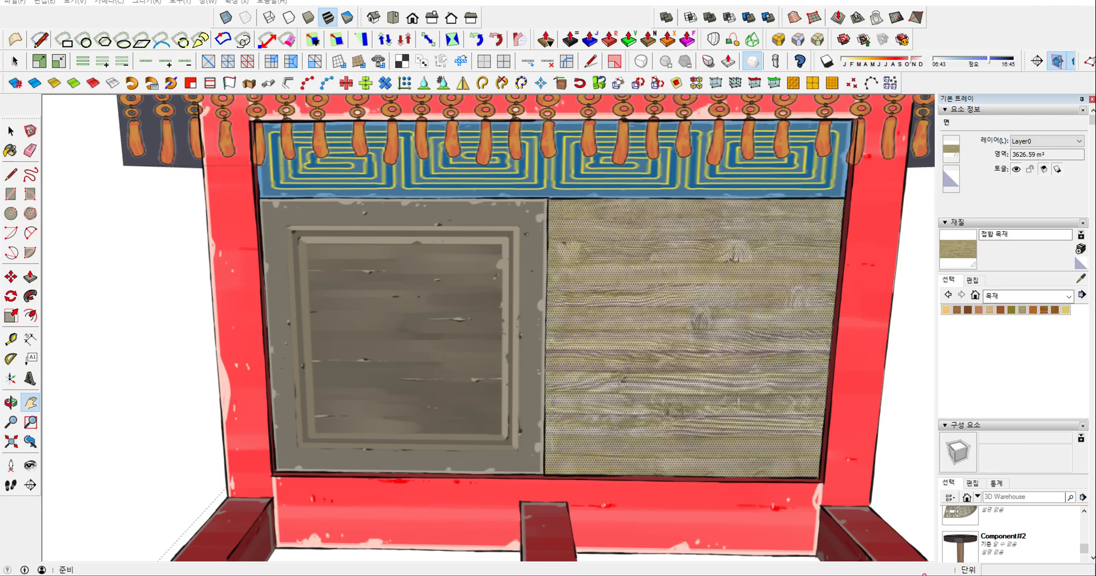
mouse_move(959, 574)
mouse_move(766, 574)
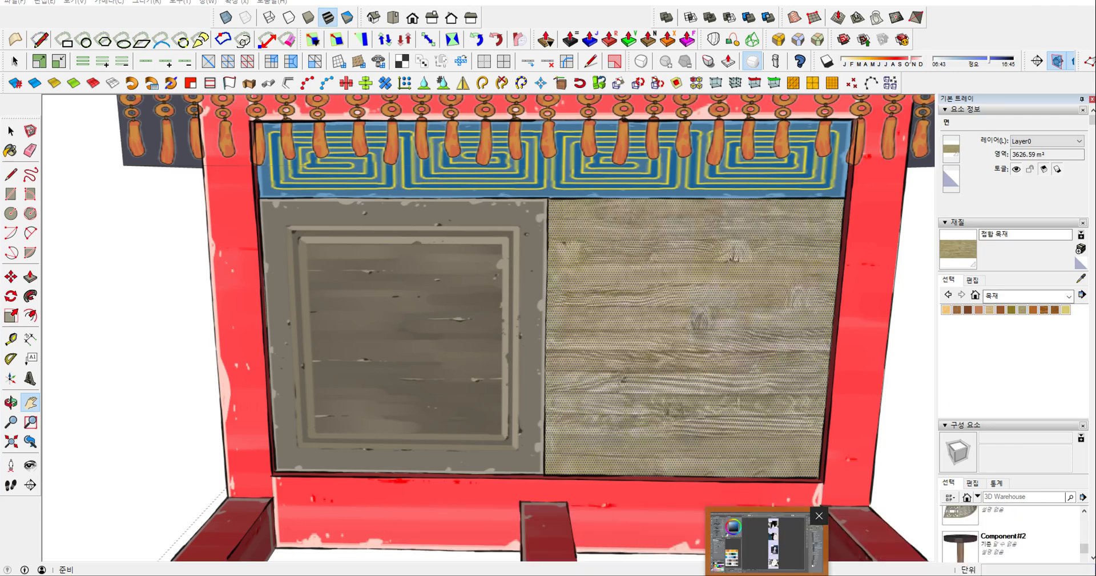
click(766, 542)
Step: Create a new 3100 × 15100 px canvas at 300 dpi, named 코믹4, using the 웹툰용지파이널2 preset
click(19, 3)
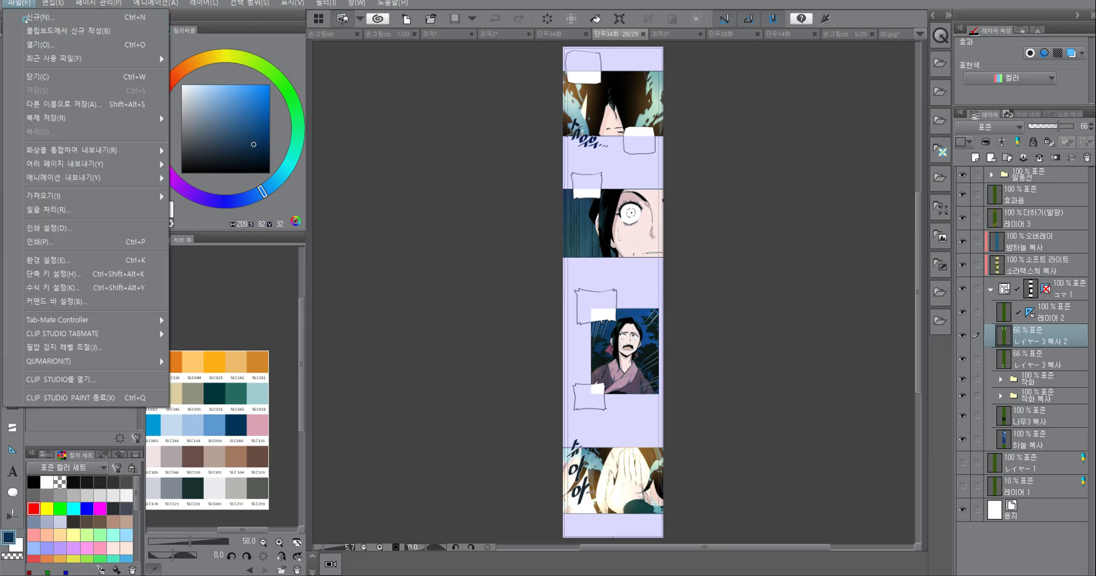
click(29, 16)
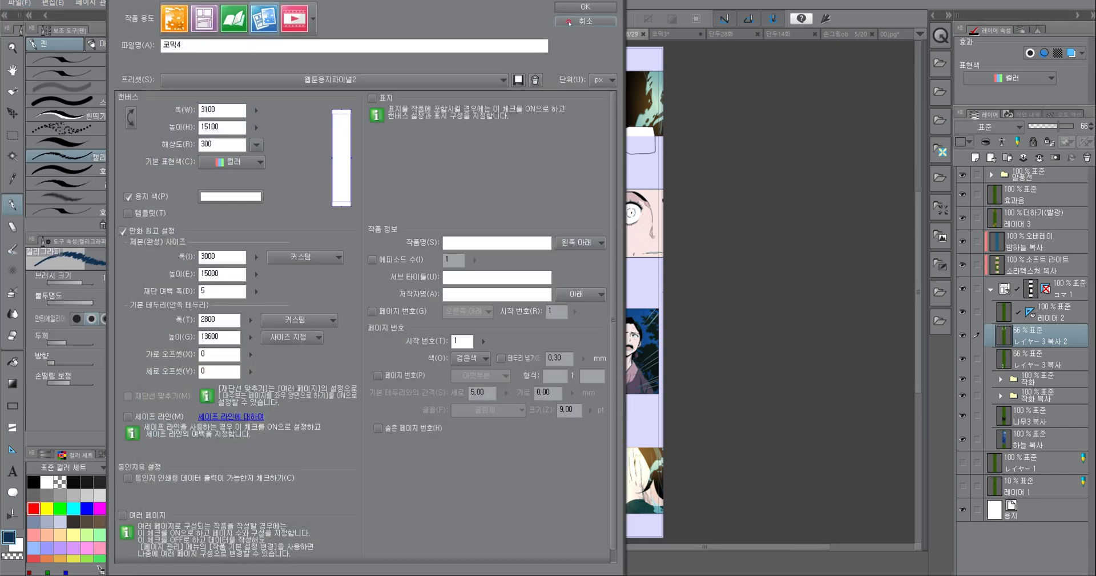
click(584, 6)
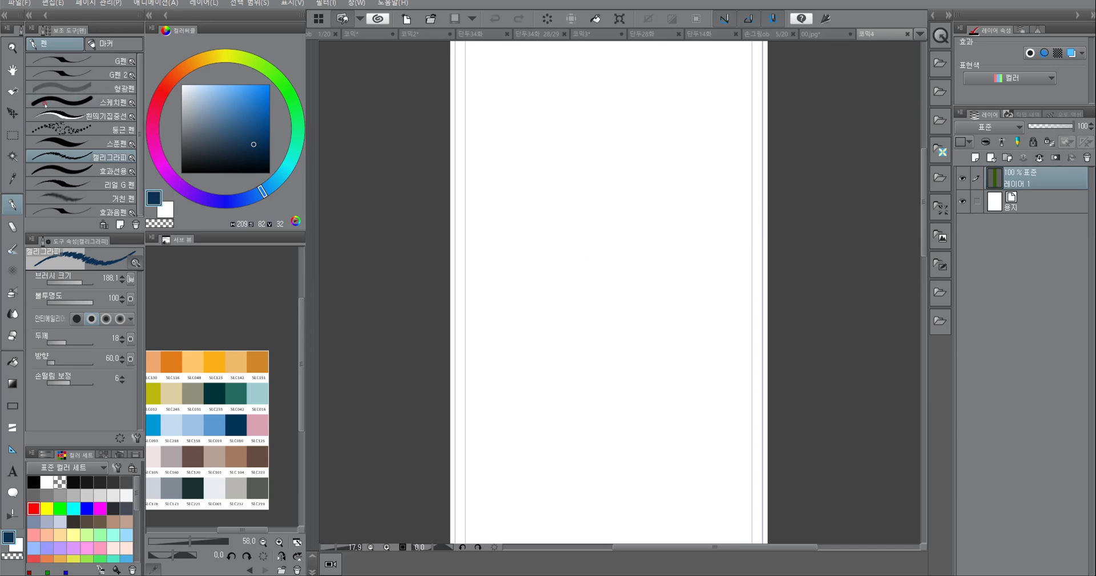
Step: Select a large rectangle near the top of the page and fill it with greyish brown (H 14, S 16, V 62)
click(13, 136)
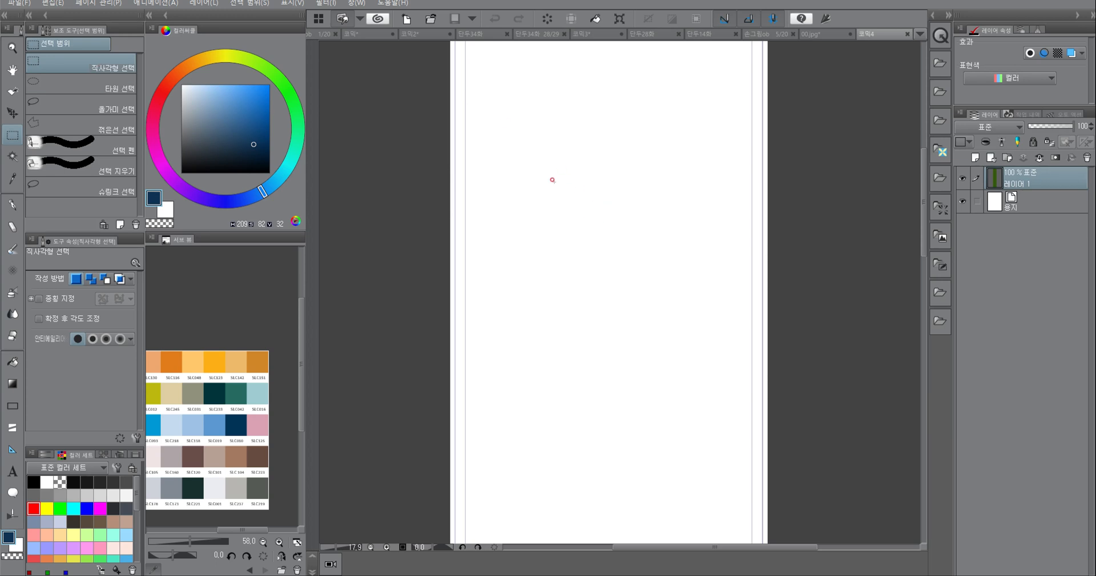
drag(473, 116, 744, 350)
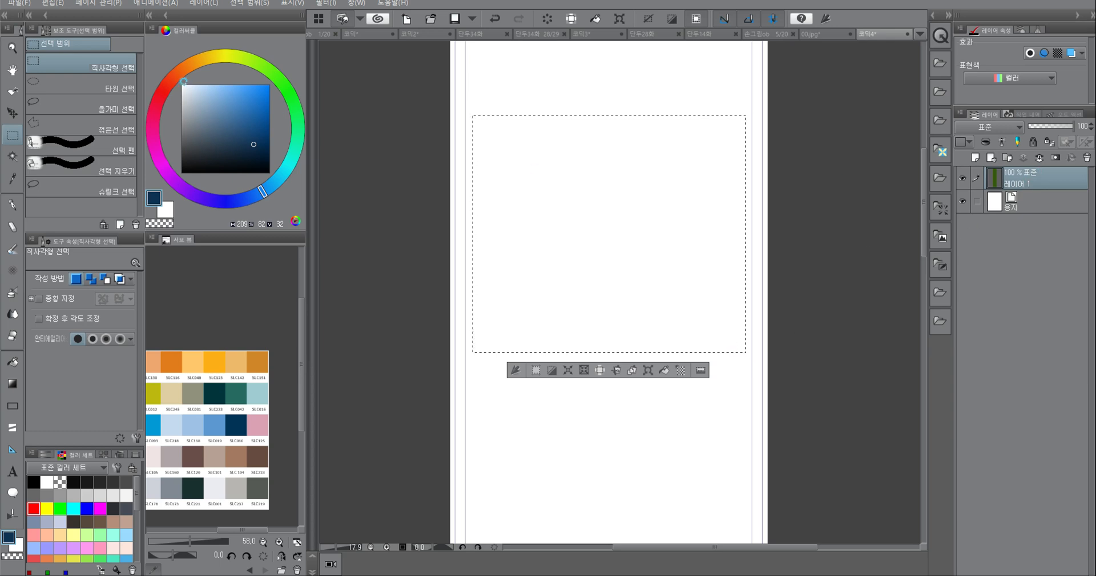
click(206, 105)
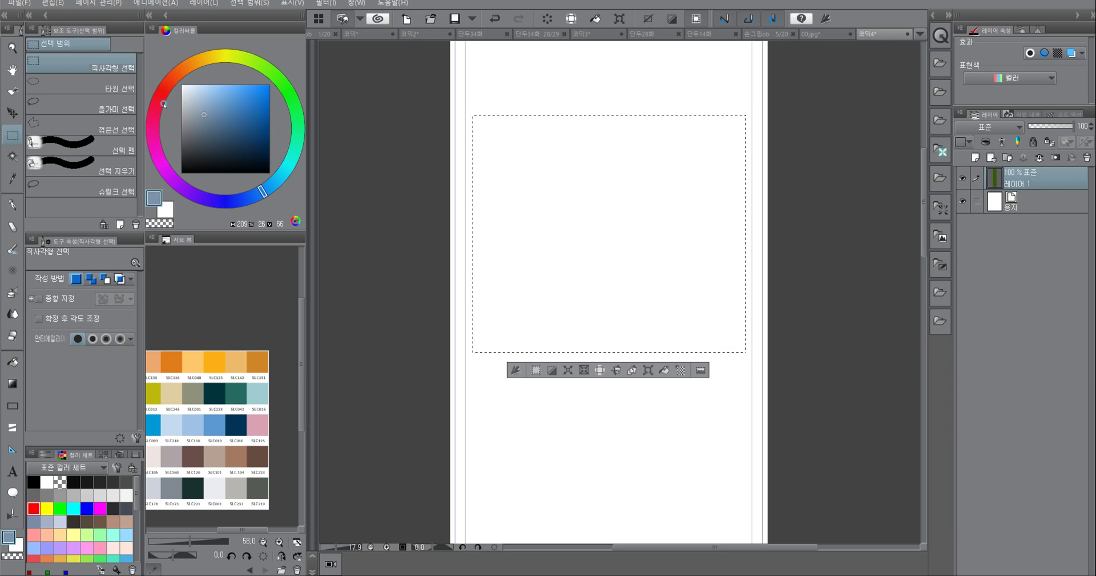
click(172, 77)
click(195, 129)
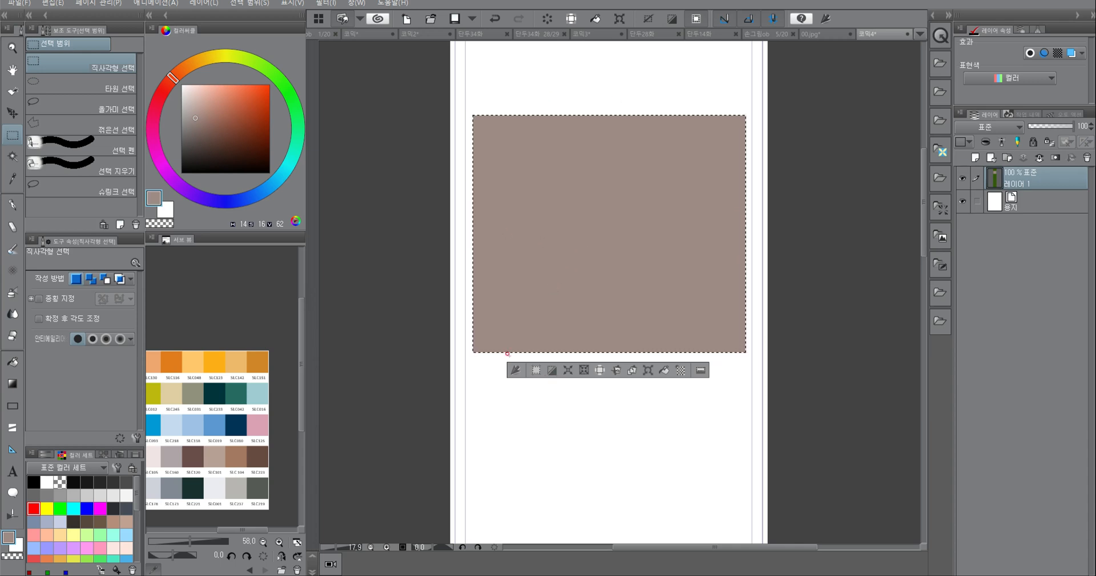
Step: Circle the shrink selection command in blue and handwrite a short Korean explanation beneath it
key(ctrl+alt+d)
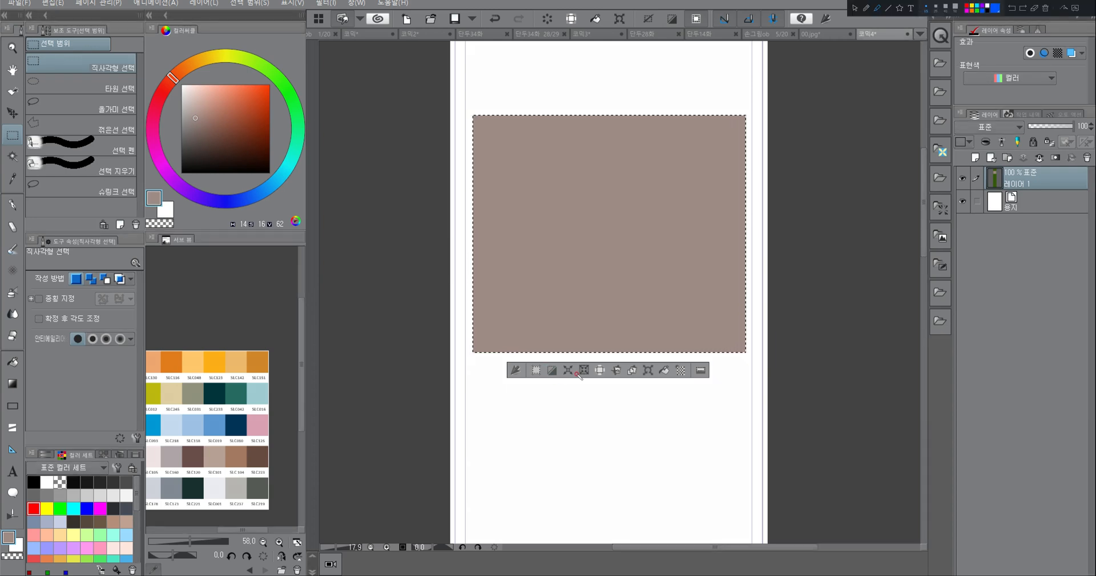
mouse_move(588, 382)
mouse_down()
mouse_move(580, 409)
mouse_move(639, 399)
mouse_move(628, 431)
mouse_move(656, 440)
mouse_up()
click(661, 428)
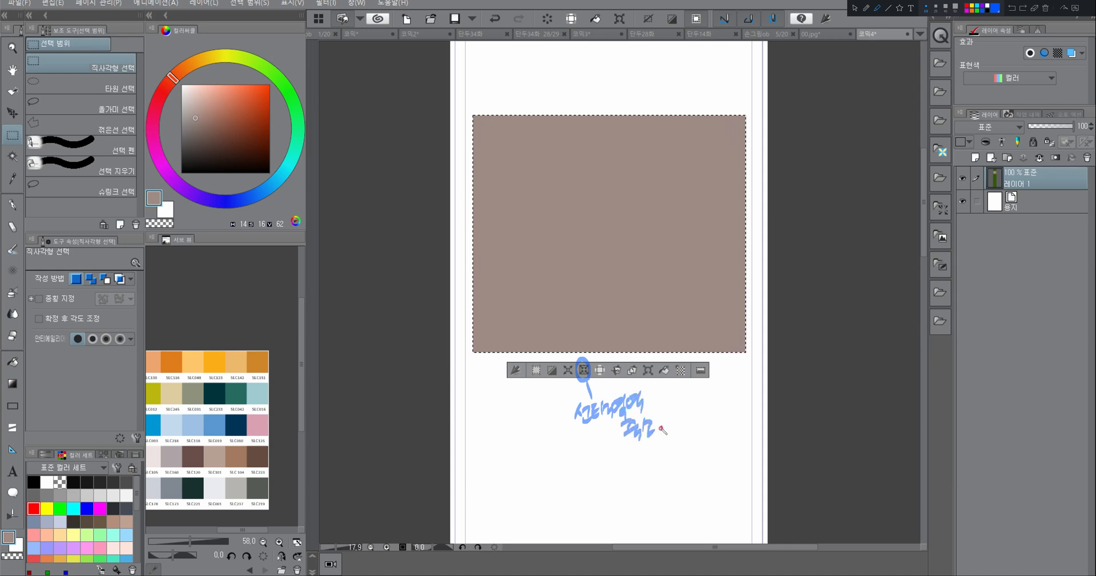
Step: Shrink the selection slightly inside the filled rectangle's edges and check the margin at the lower corner
click(583, 370)
click(612, 260)
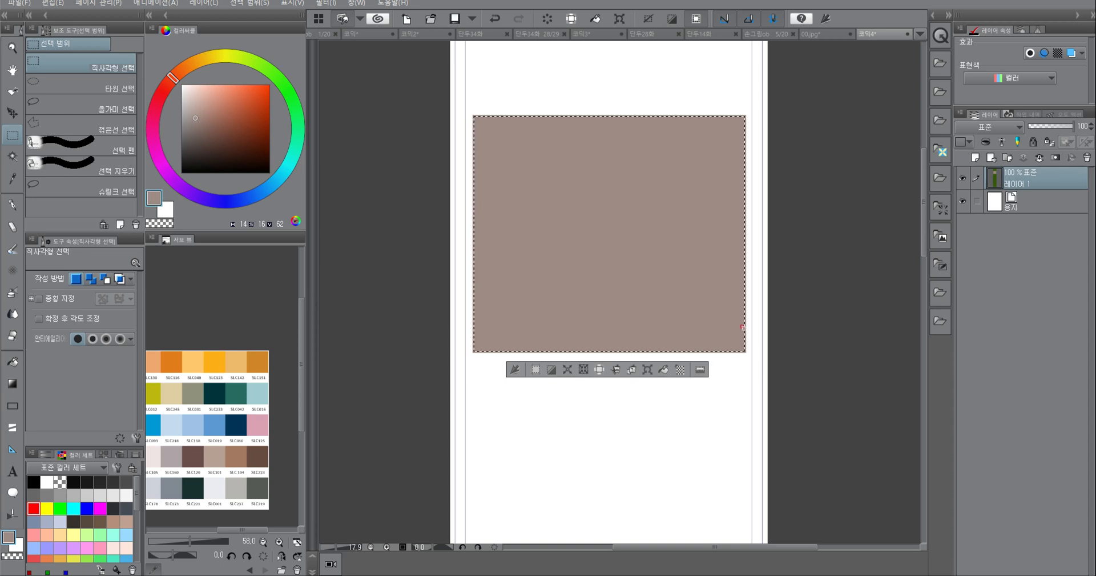
scroll(727, 316, up, 6)
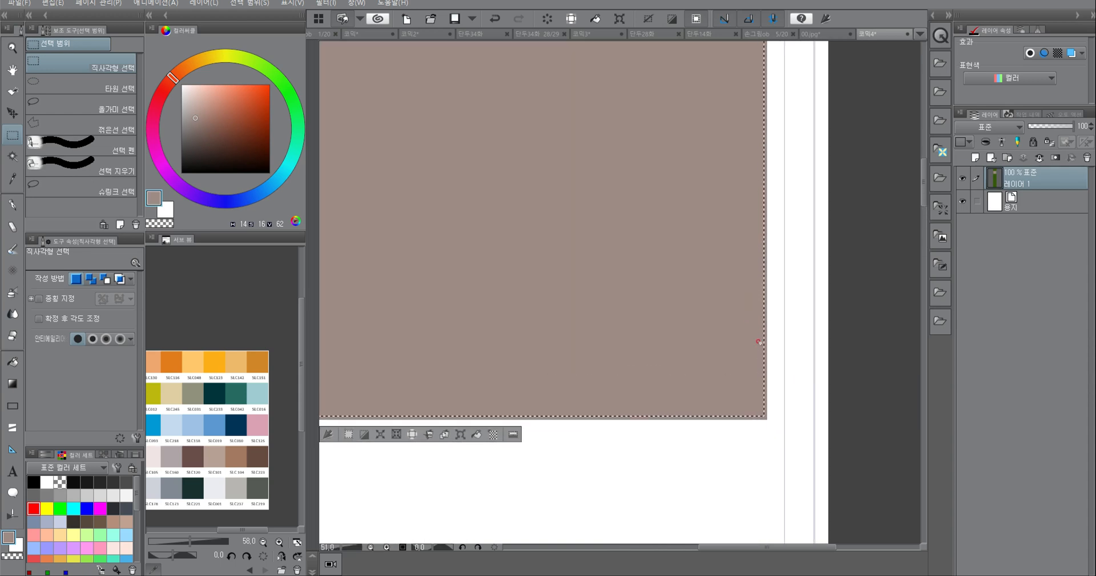
scroll(708, 341, down, 3)
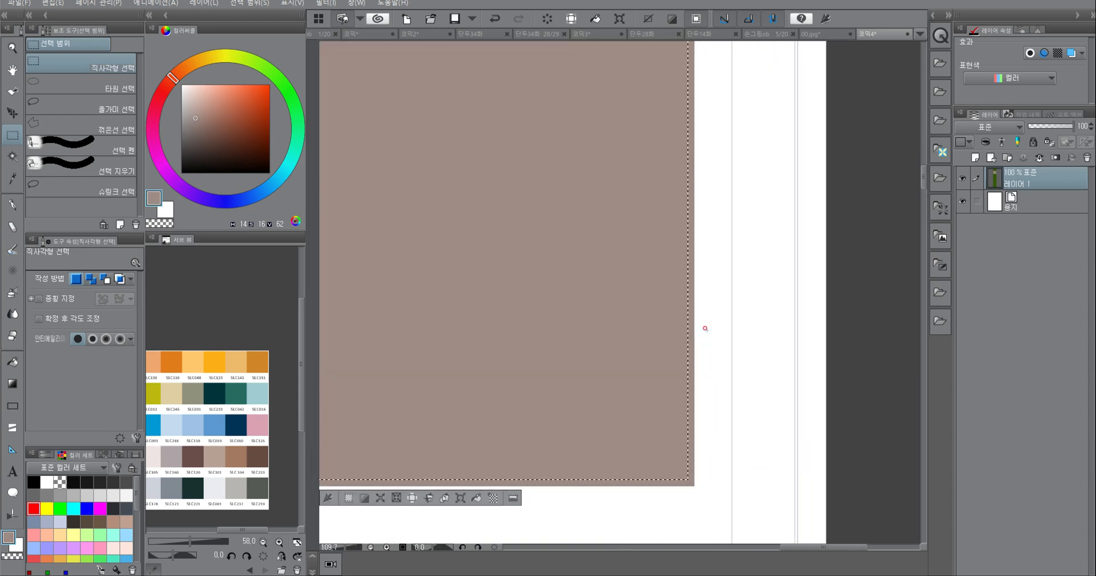
scroll(695, 267, down, 6)
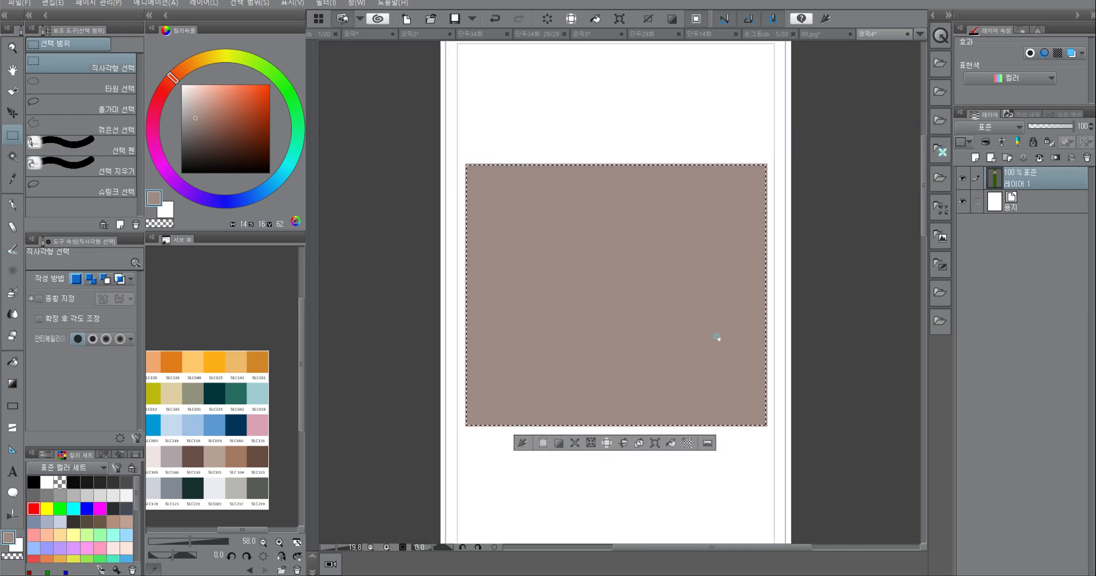
Step: Mark the filled rectangle's selection edges with blue strokes, clear the marks and undo the stray selection change
scroll(729, 341, up, 2)
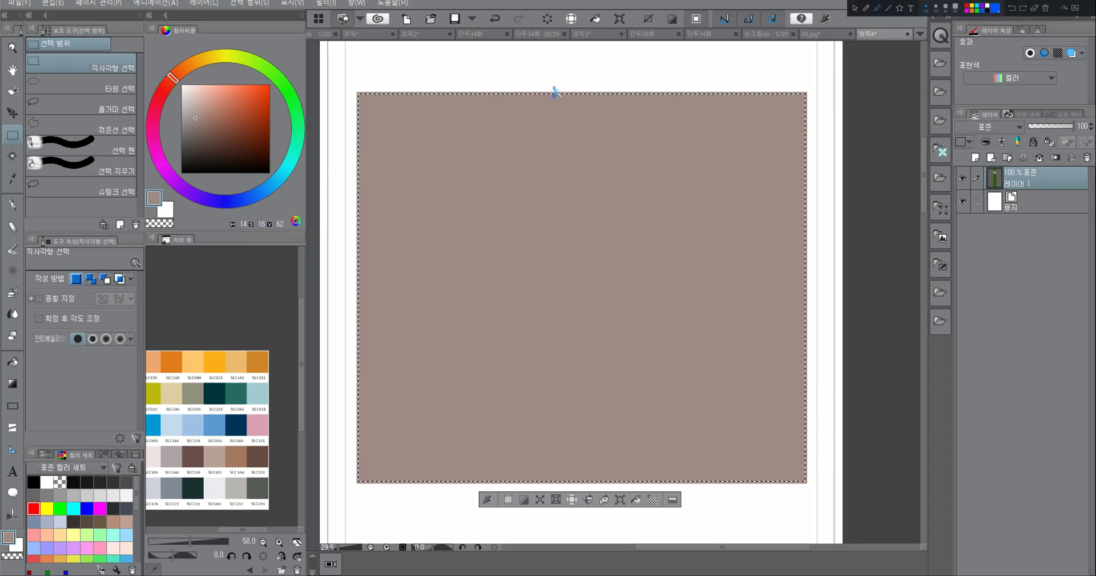
drag(794, 144, 822, 165)
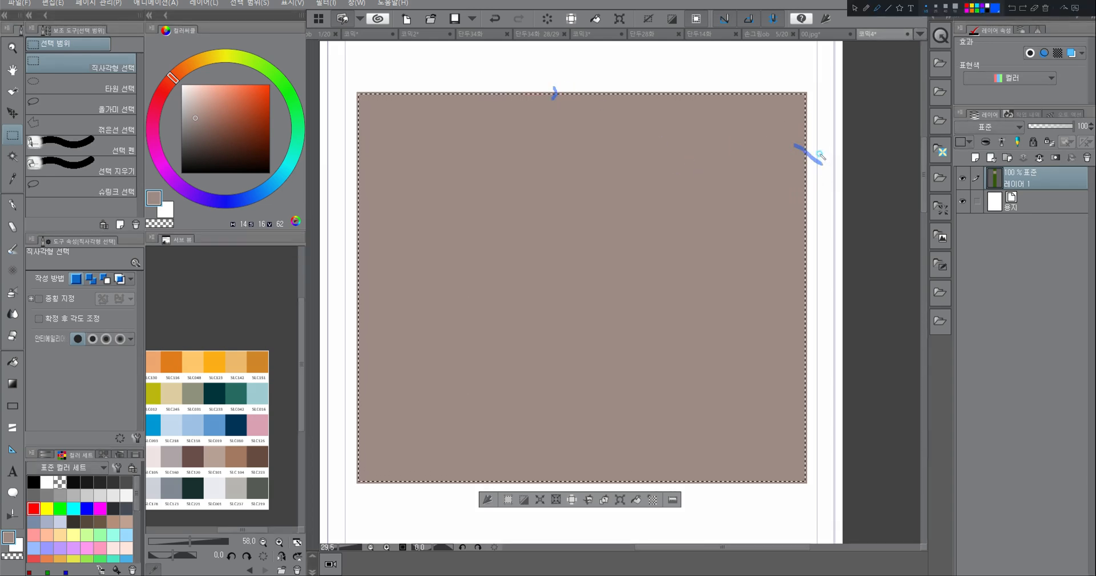
key(Escape)
mouse_move(788, 194)
mouse_down()
mouse_move(827, 225)
mouse_move(837, 260)
mouse_move(860, 266)
mouse_move(719, 280)
mouse_move(722, 267)
mouse_up()
key(ctrl+z)
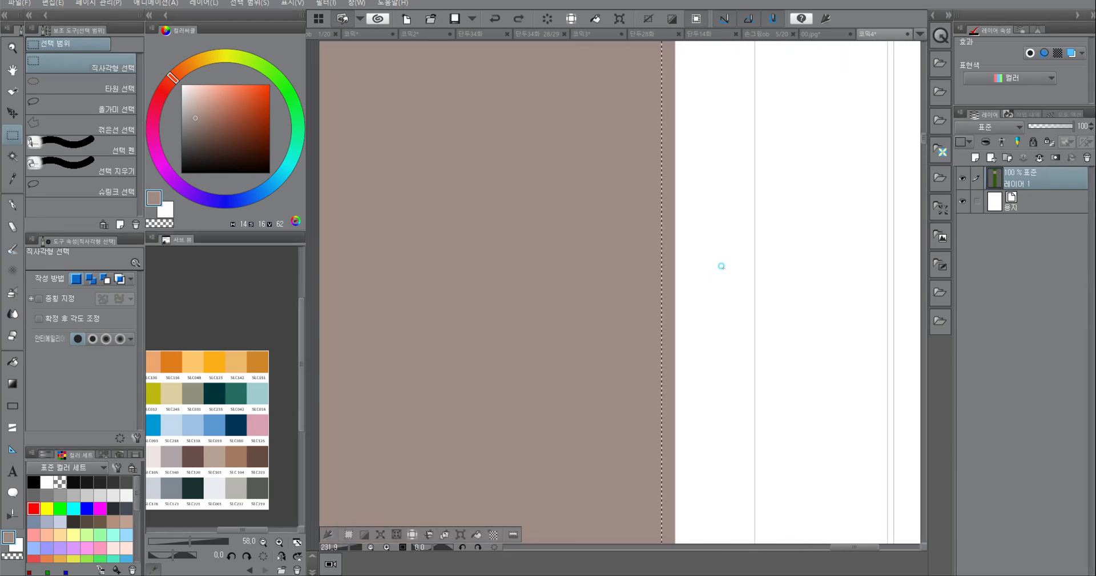
Step: Handwrite STROKE LINE in blue with a line to the strip outside the selection, clear it and undo the accidental deselection
click(869, 26)
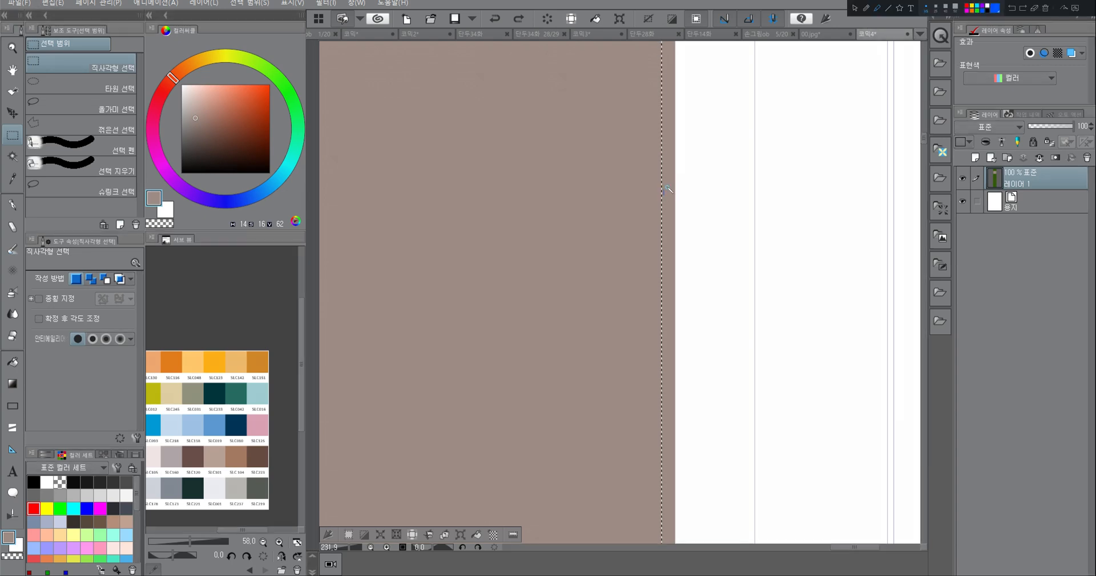
mouse_move(663, 196)
mouse_down()
mouse_move(721, 182)
mouse_move(733, 191)
mouse_move(760, 168)
mouse_up()
mouse_move(750, 170)
mouse_down()
mouse_move(749, 192)
mouse_move(772, 191)
mouse_move(778, 173)
mouse_move(797, 191)
mouse_move(809, 178)
mouse_up()
drag(799, 188, 840, 187)
drag(845, 168, 849, 187)
drag(851, 169, 860, 186)
mouse_move(874, 167)
mouse_down()
mouse_move(866, 185)
mouse_move(878, 175)
mouse_up()
drag(866, 186, 881, 184)
mouse_move(741, 123)
mouse_down()
mouse_move(760, 153)
mouse_move(743, 149)
mouse_up()
mouse_move(765, 123)
mouse_down()
mouse_move(783, 150)
mouse_move(787, 137)
mouse_up()
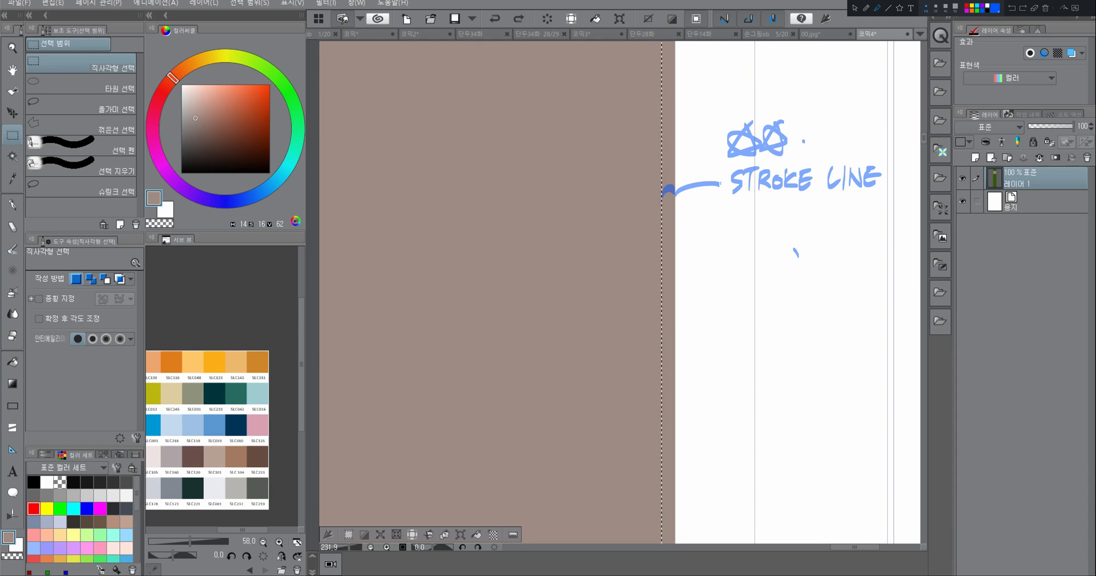
key(Escape)
drag(798, 258, 775, 254)
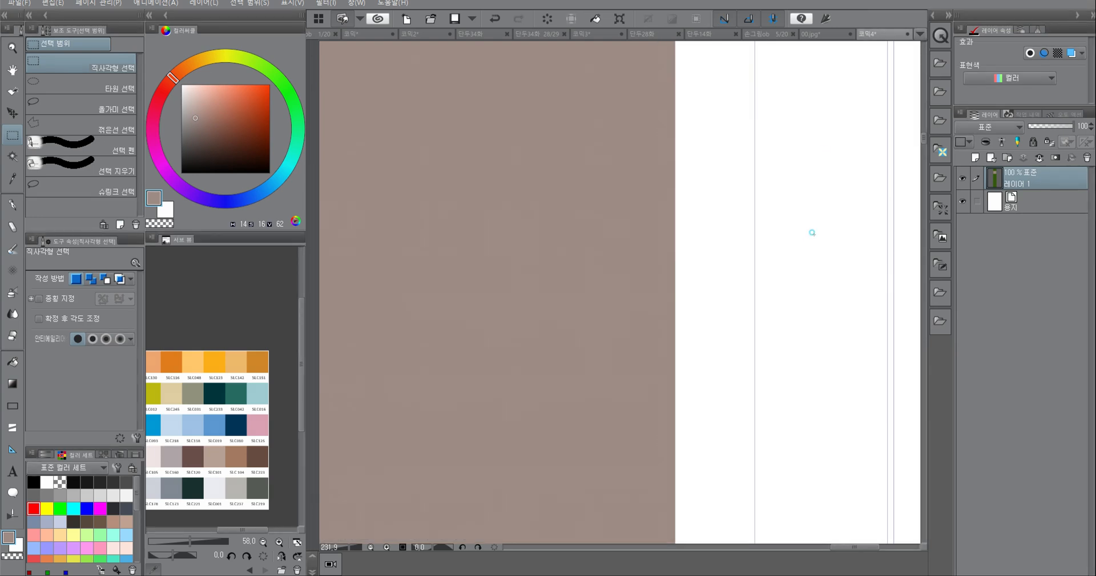
key(ctrl+z)
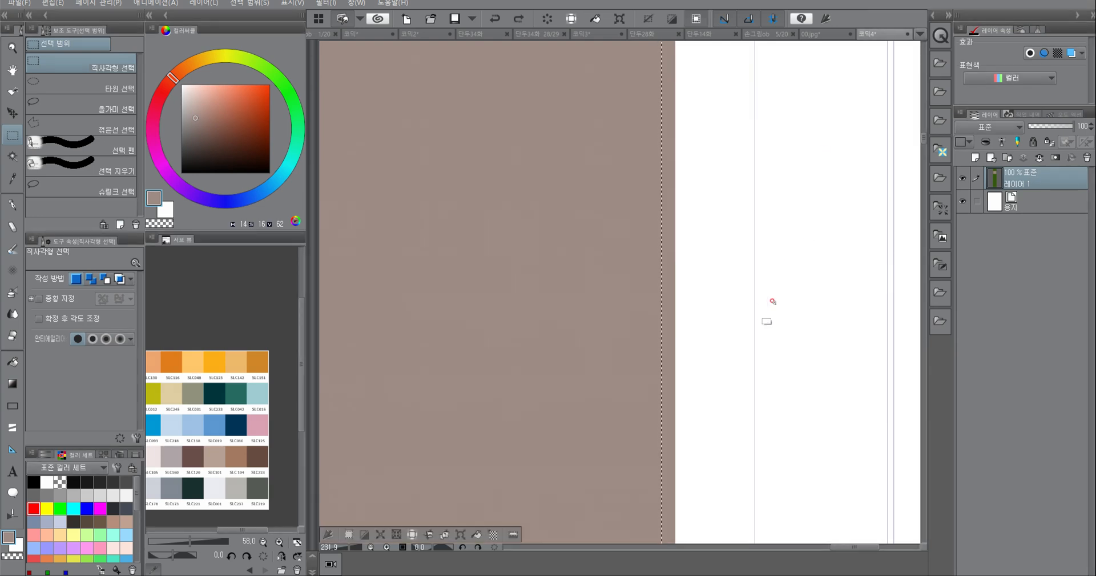
Step: Draw a circled check mark inside the selected area, handwrite 채색 beside it and clear the marks
ctrl+drag(776, 301, 732, 302)
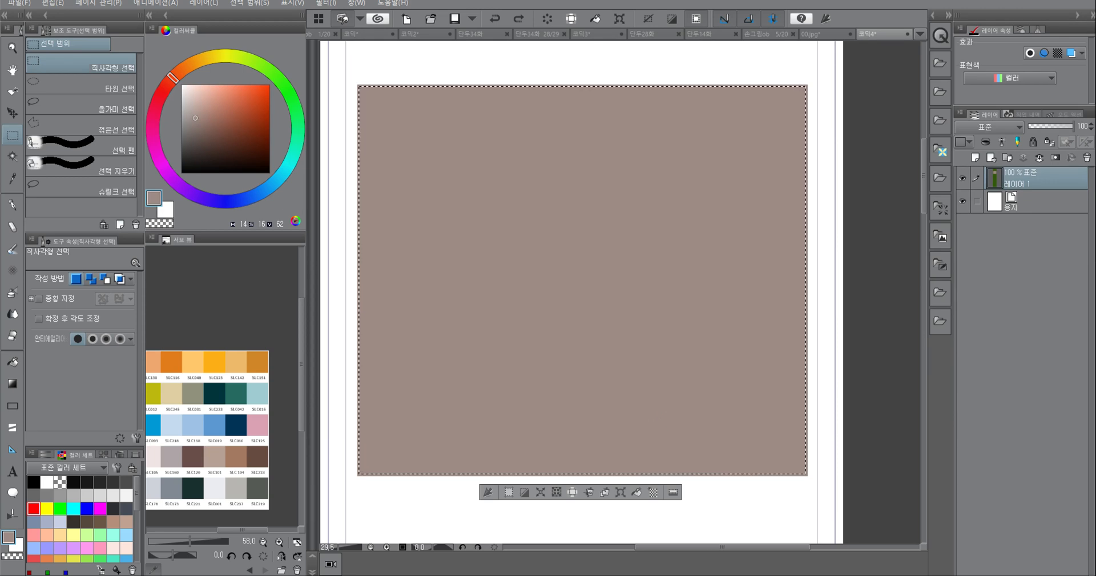
key(ctrl+alt+d)
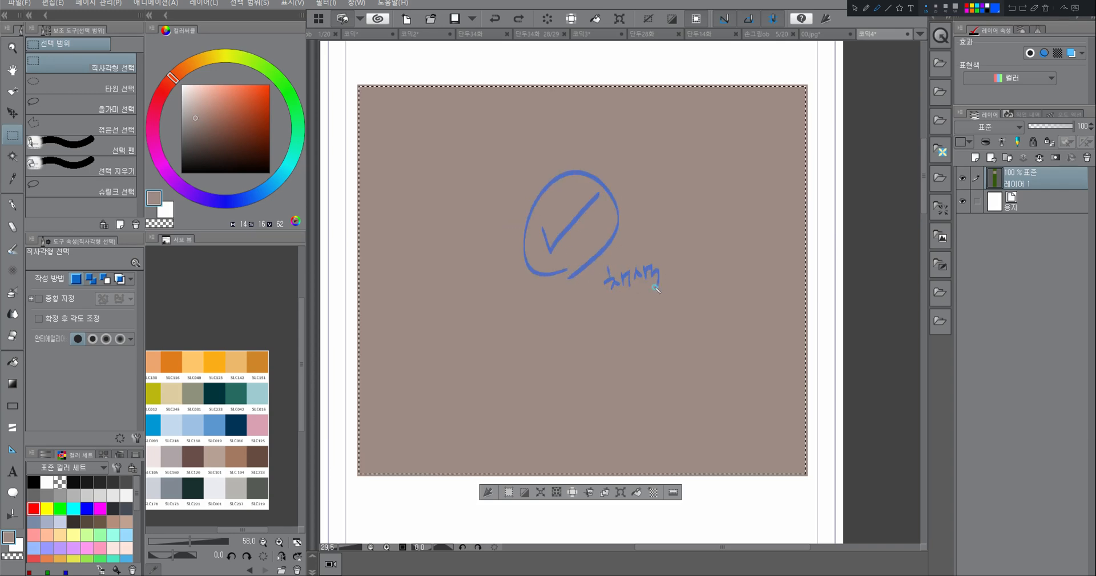
key(Escape)
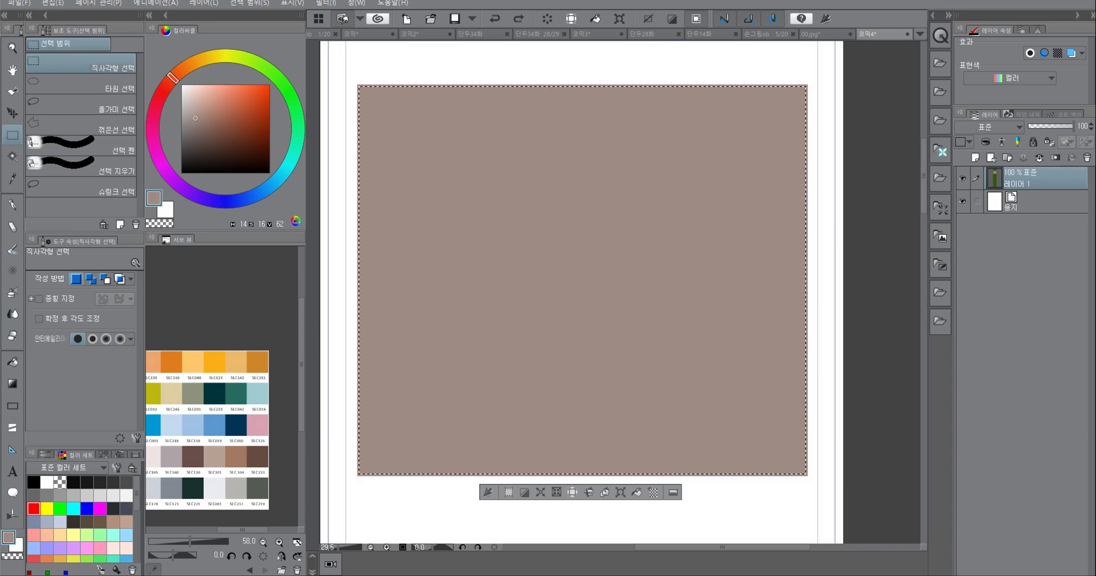
Step: Fill the shrunken selection with a darker reddish brown (H 7, S 24, V 53)
click(169, 86)
click(202, 126)
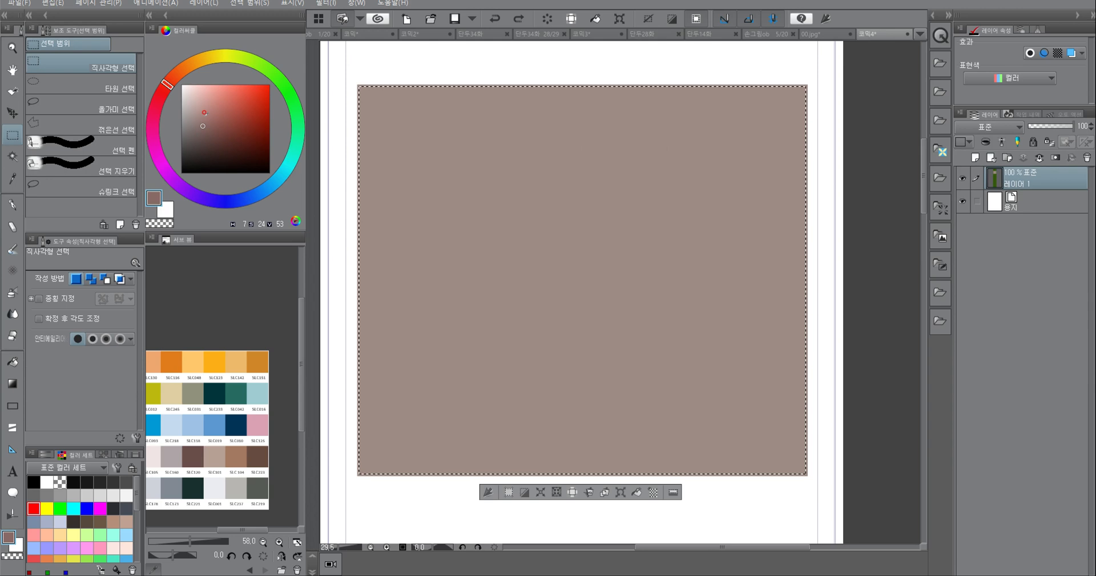
key(alt+BackSpace)
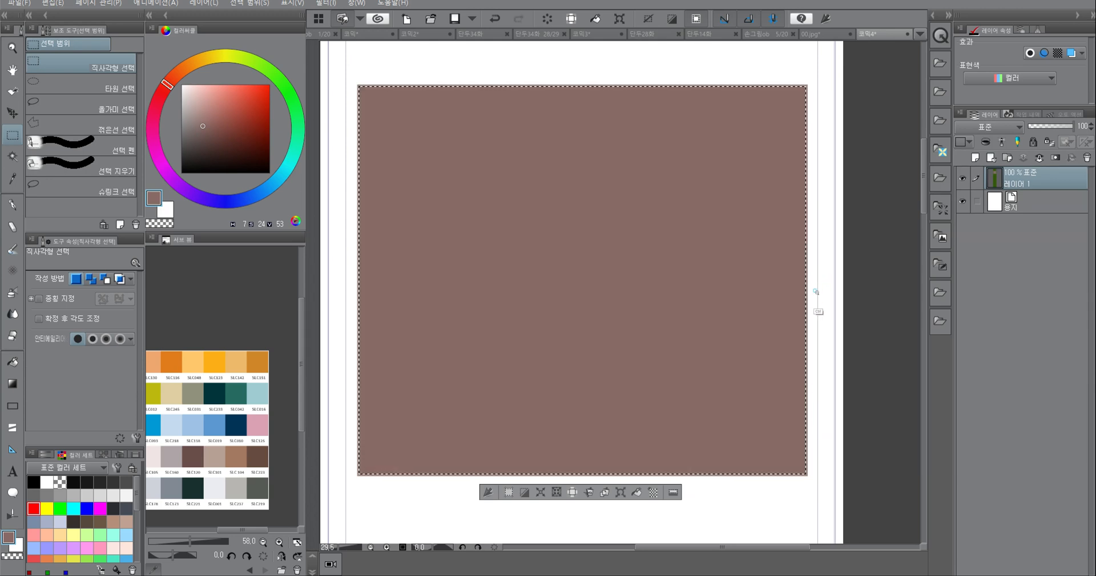
Step: Draw blue arrows to the border strip and inner fill, handwrite an underlined 명도차, clear it and undo the stray selection change
scroll(816, 292, up, 8)
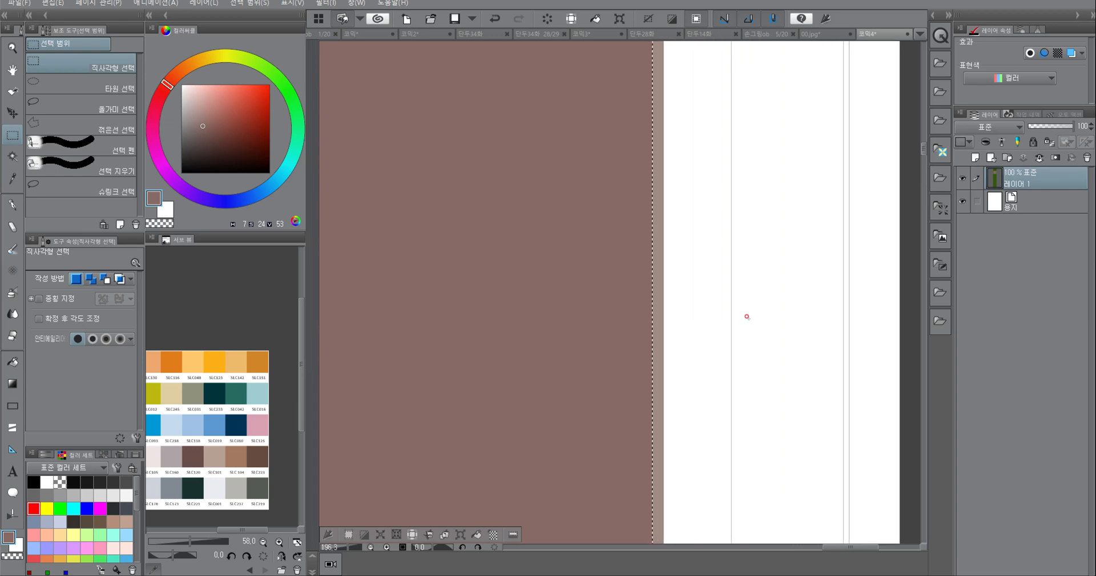
key(ctrl+alt+d)
drag(660, 204, 718, 189)
mouse_move(638, 268)
mouse_down()
mouse_move(745, 211)
mouse_move(748, 228)
mouse_move(785, 206)
mouse_move(805, 214)
mouse_move(814, 234)
mouse_move(804, 243)
mouse_up()
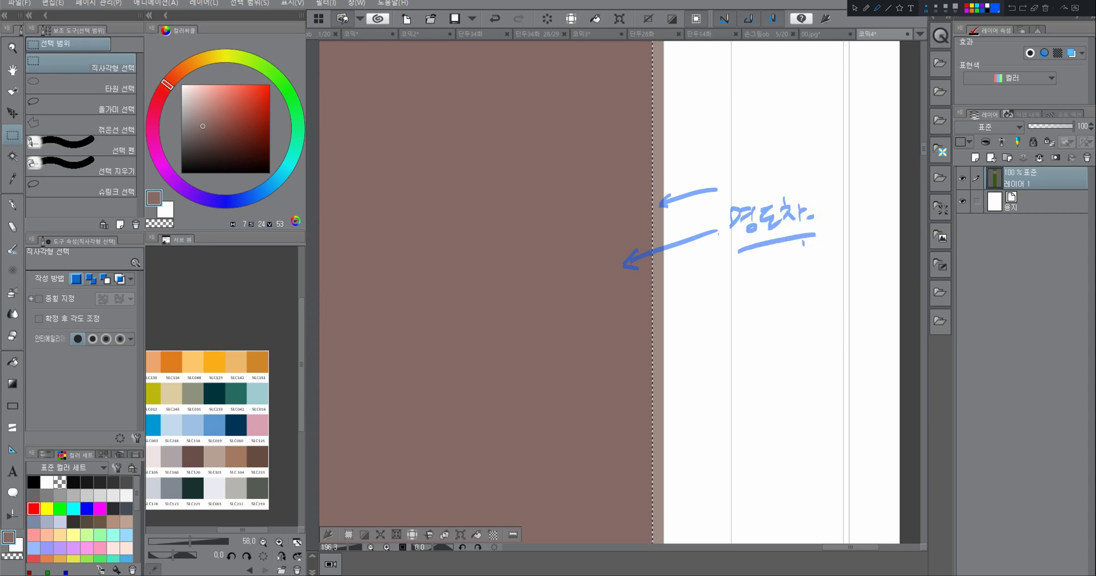
key(Escape)
mouse_move(722, 276)
mouse_down()
mouse_move(751, 281)
mouse_move(713, 275)
mouse_move(708, 286)
mouse_up()
key(ctrl+z)
Step: Paint broad horizontal wood-grain streaks across the brown fill with the 불투명 수채 watercolor brush in a darker reddish brown
ctrl+drag(782, 255, 741, 274)
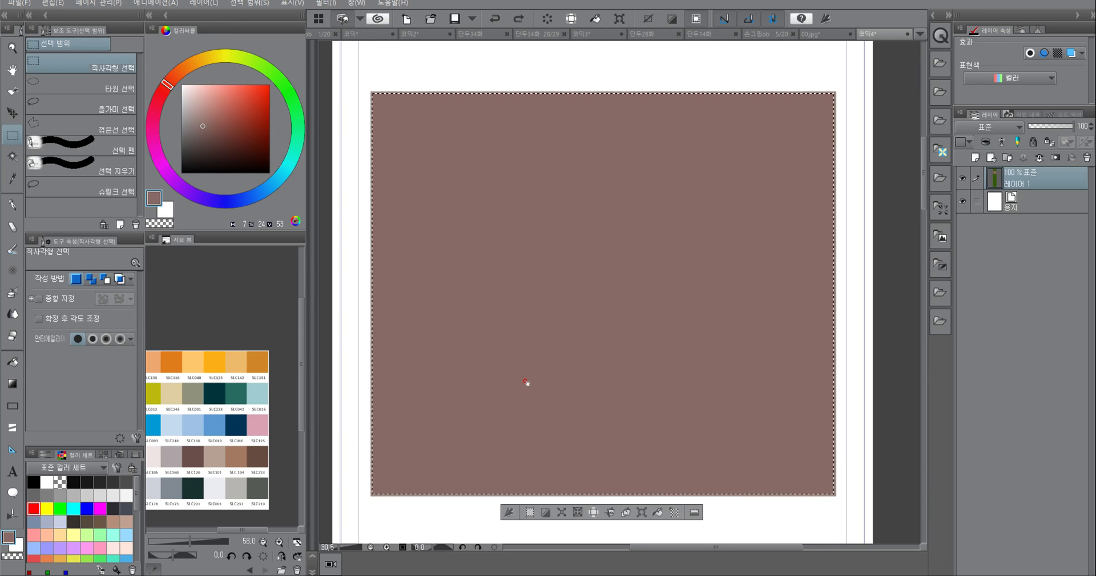
drag(677, 297, 693, 299)
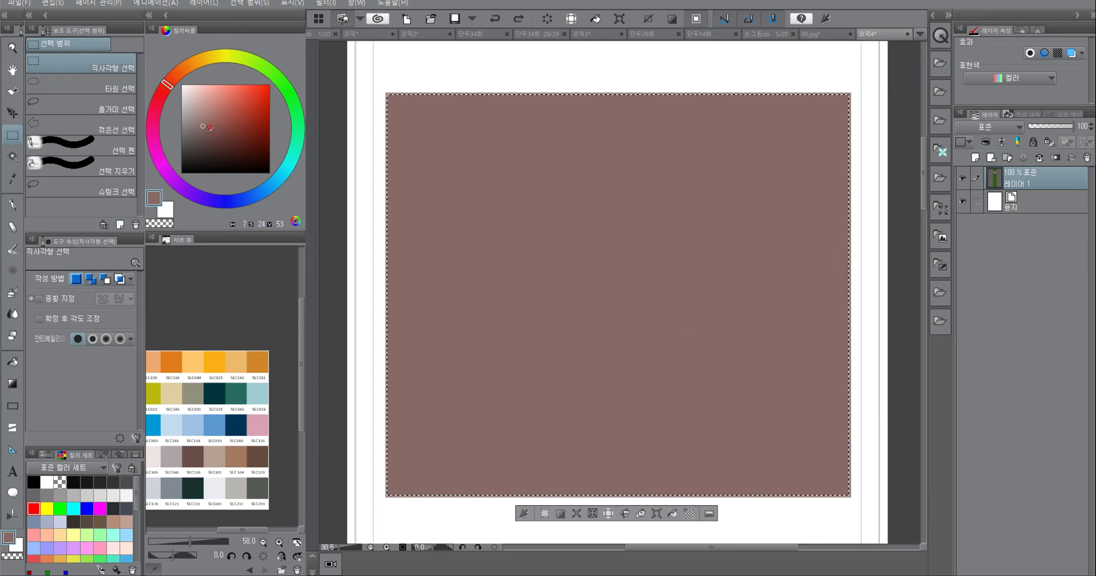
click(210, 132)
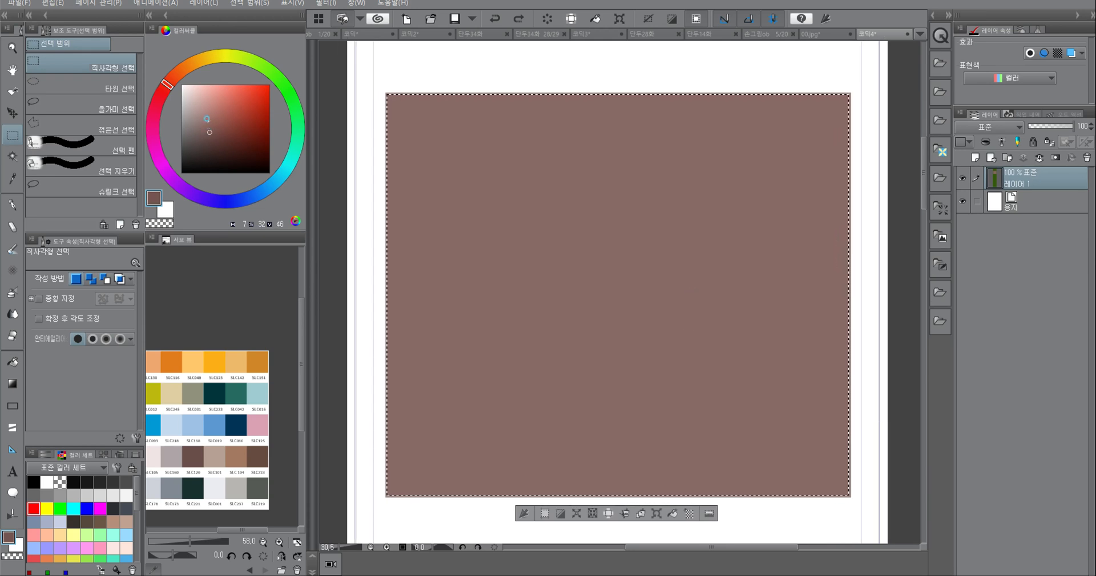
click(18, 244)
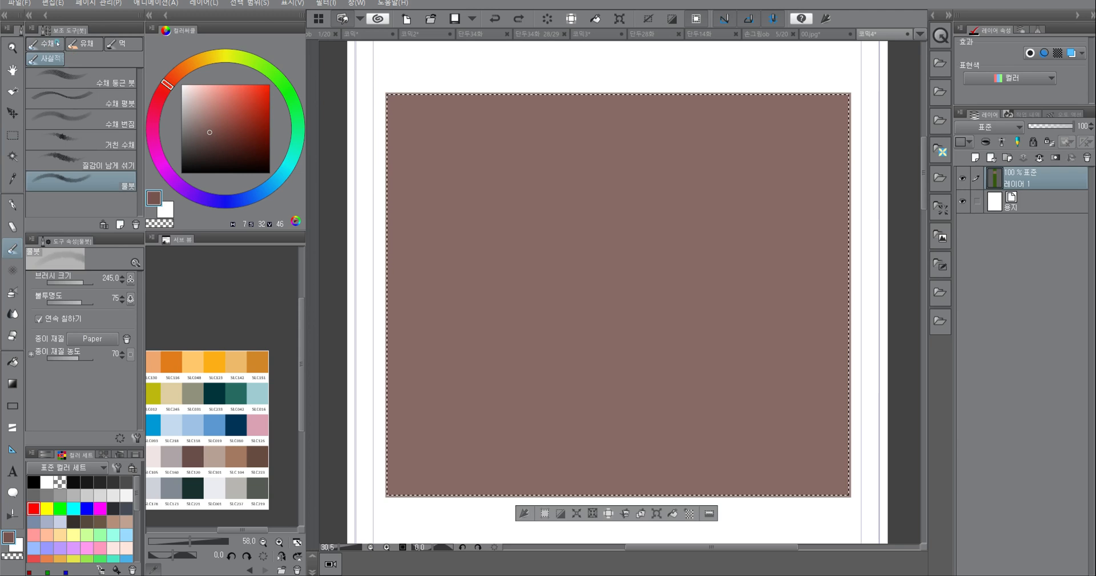
click(46, 43)
drag(464, 143, 392, 115)
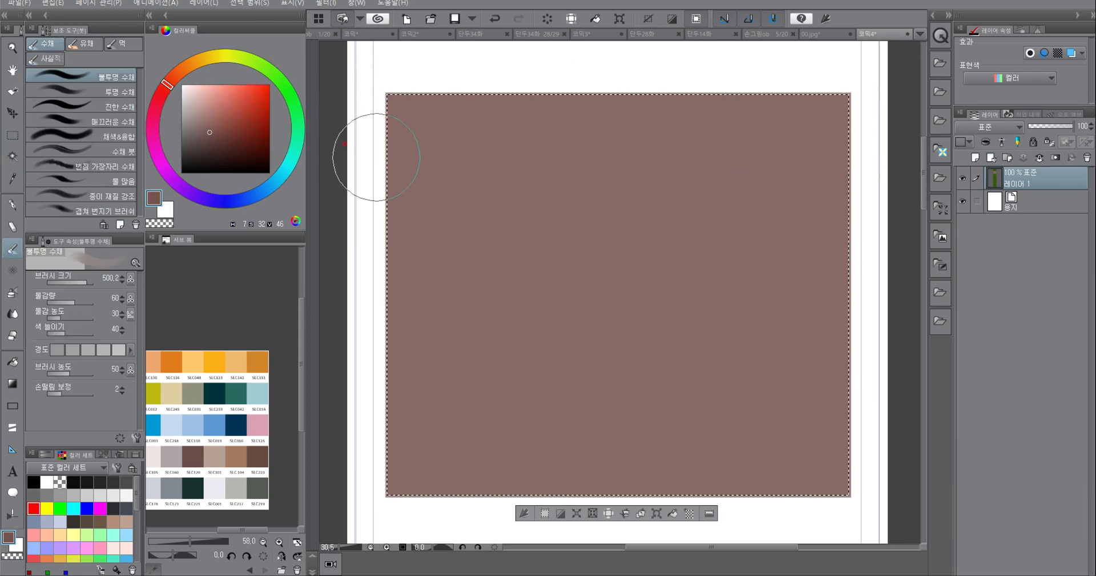
click(219, 143)
mouse_move(394, 116)
mouse_down()
mouse_move(857, 117)
mouse_move(444, 173)
mouse_move(480, 186)
mouse_move(822, 197)
mouse_up()
ctrl+drag(781, 248, 772, 250)
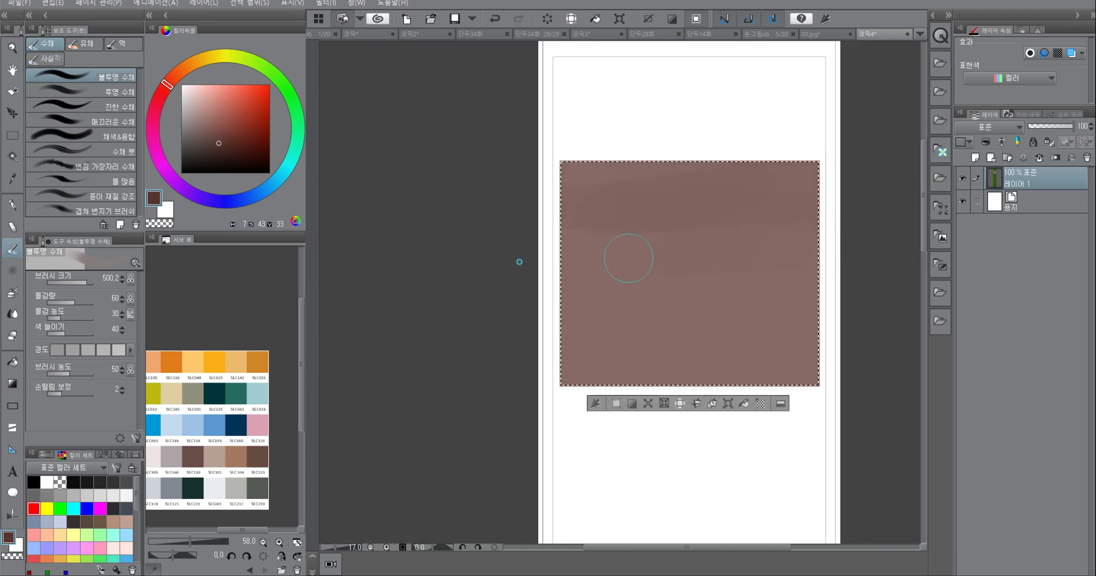
drag(851, 286, 514, 298)
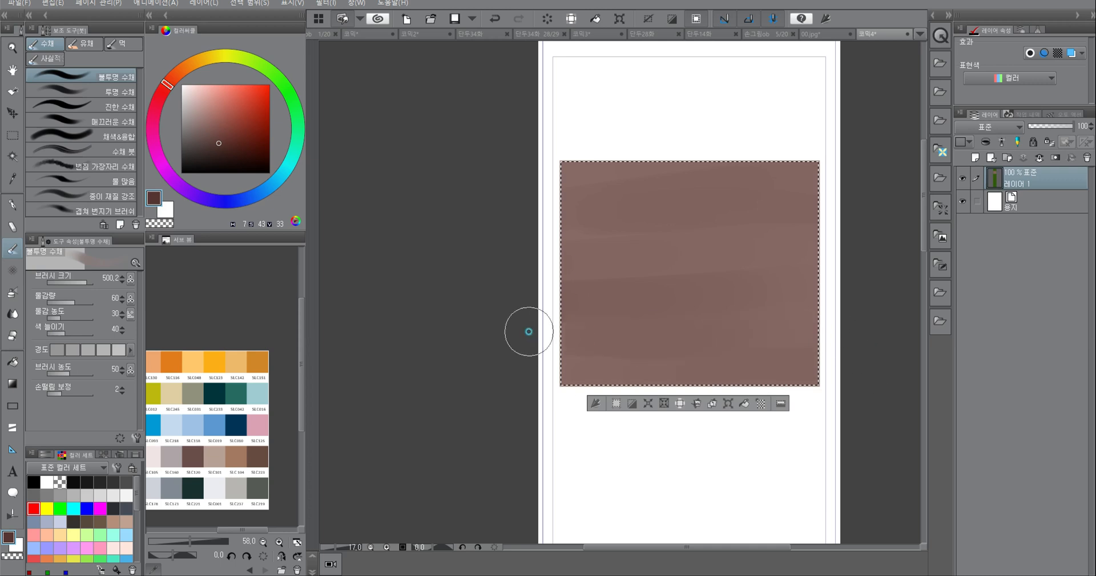
drag(685, 279, 845, 288)
Step: Paint lighter horizontal streaks into the grain using reddish brown (H 7, S 35, V 51) and pinkish brown (H 7, S 30, V 76)
click(212, 127)
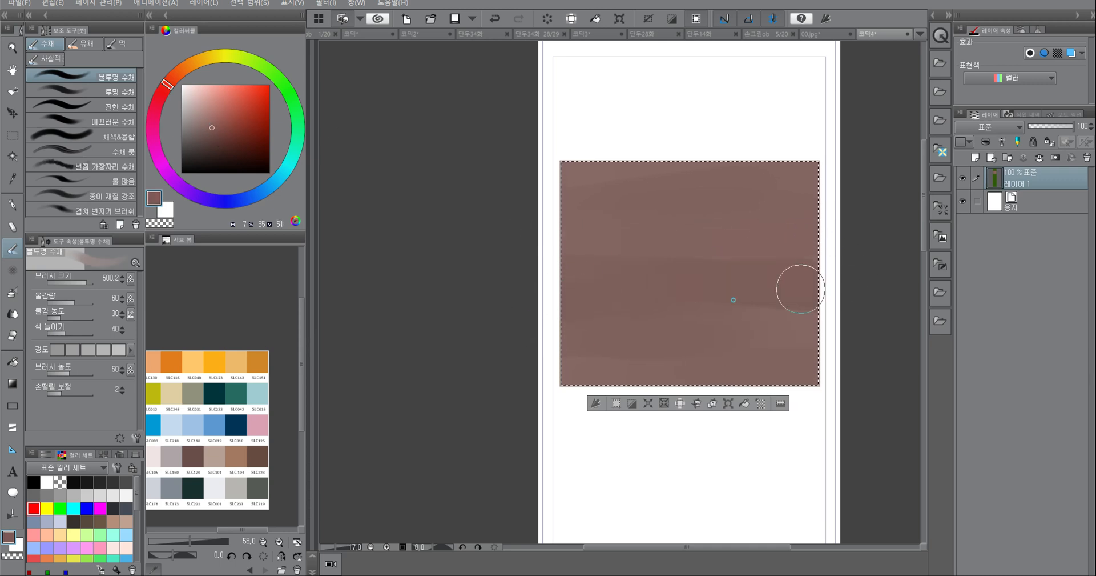
click(208, 106)
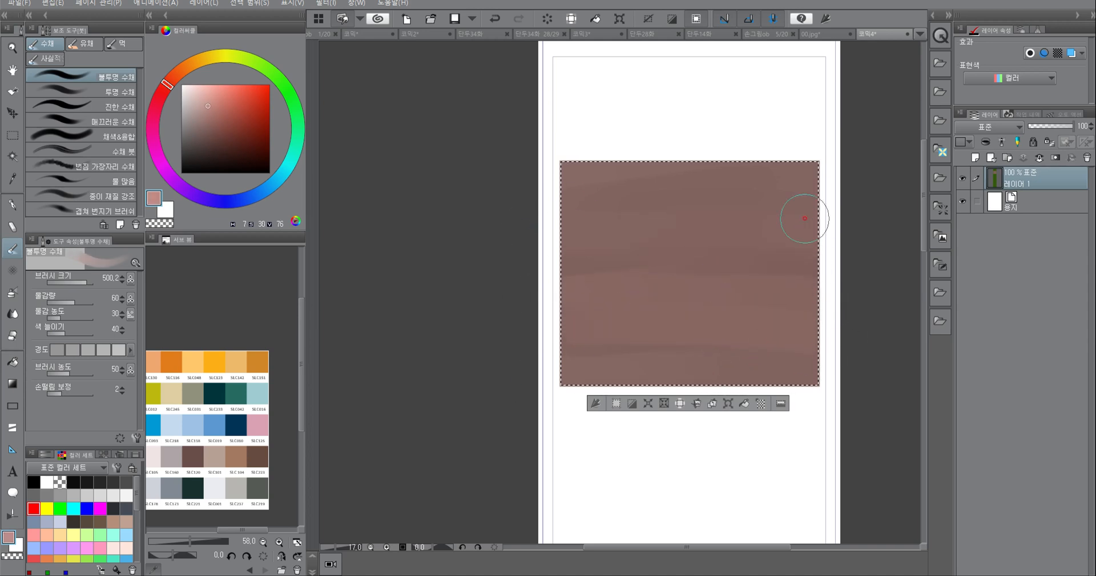
scroll(810, 178, up, 2)
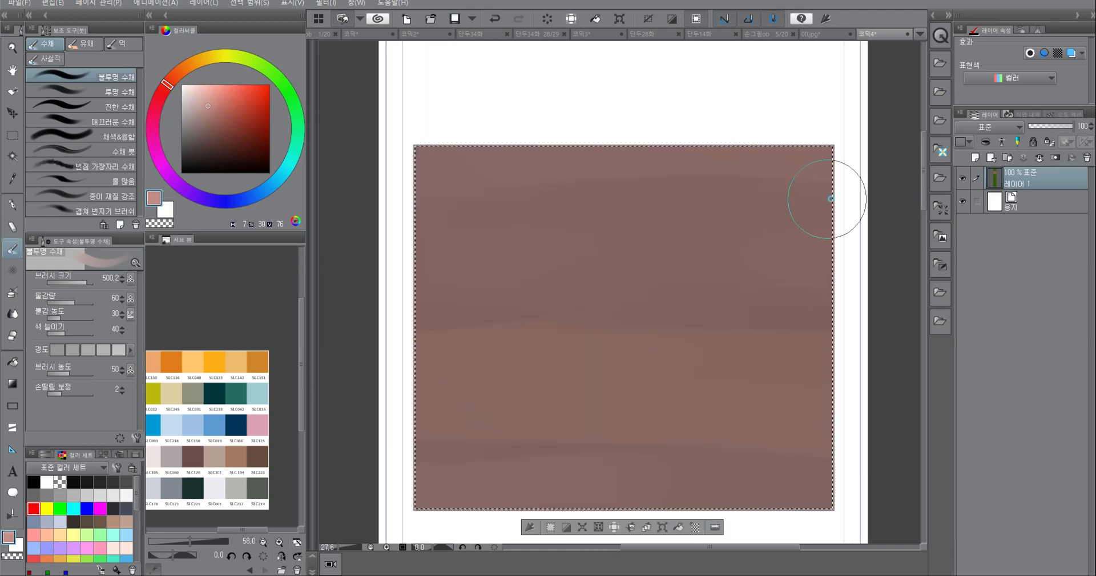
drag(831, 238, 521, 248)
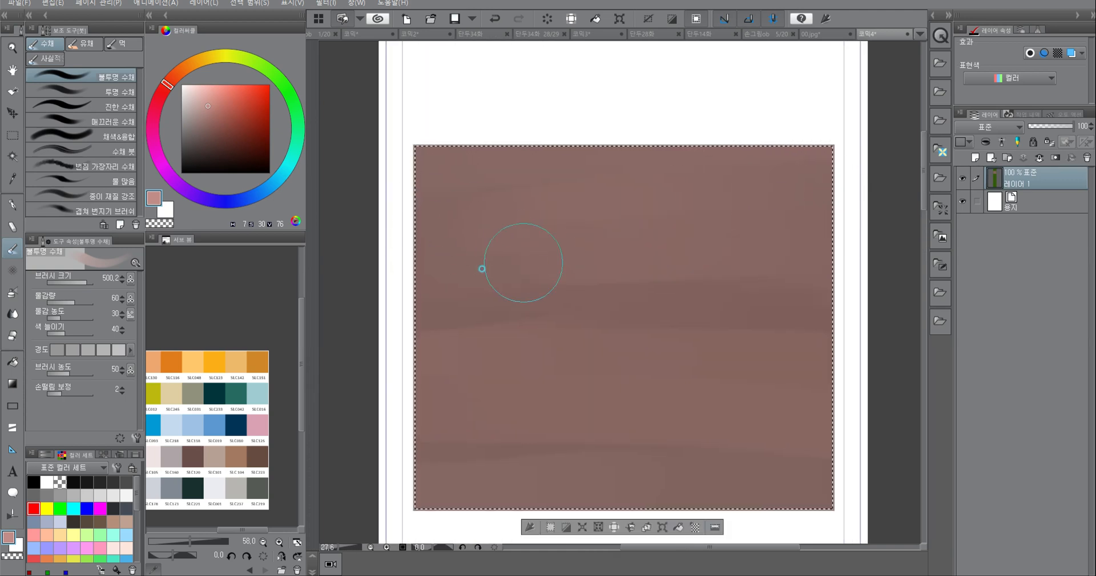
Step: Paint darker slanted grain bands from the upper part to the lower edge of the fill in dark brown (H 7, S 37, V 28)
drag(212, 136, 214, 147)
drag(426, 226, 835, 234)
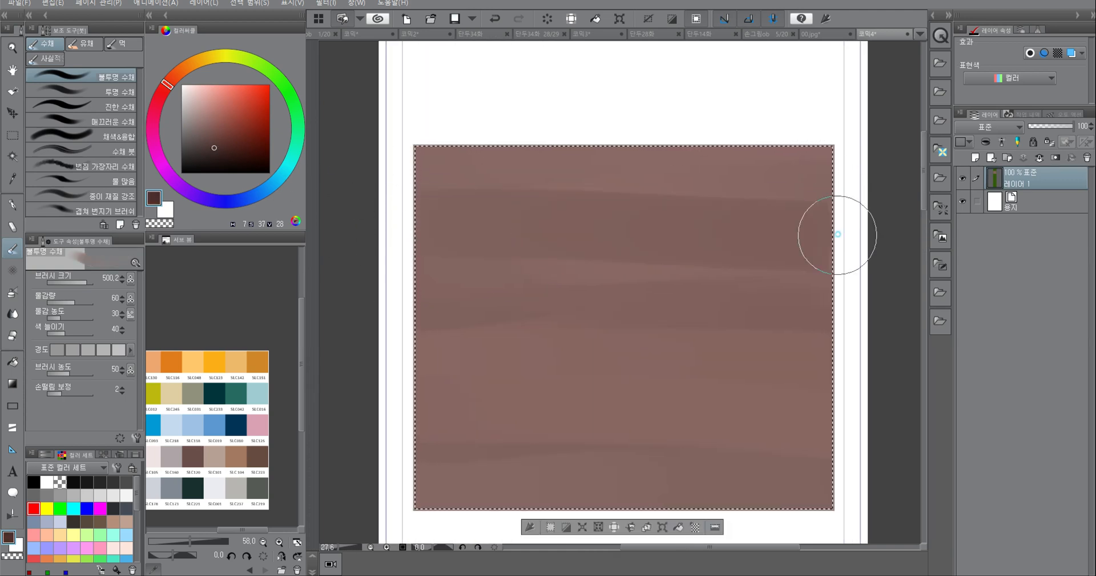
drag(828, 276, 434, 343)
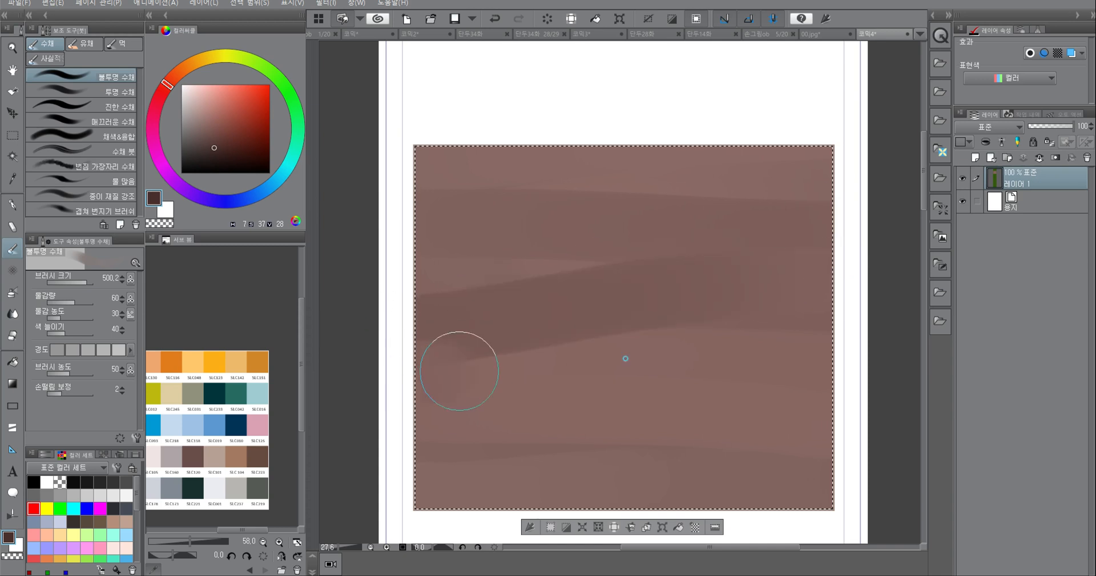
mouse_move(834, 361)
mouse_down()
mouse_move(415, 411)
mouse_move(837, 418)
mouse_up()
drag(440, 478, 826, 474)
middle_drag(806, 494, 819, 436)
drag(847, 430, 381, 453)
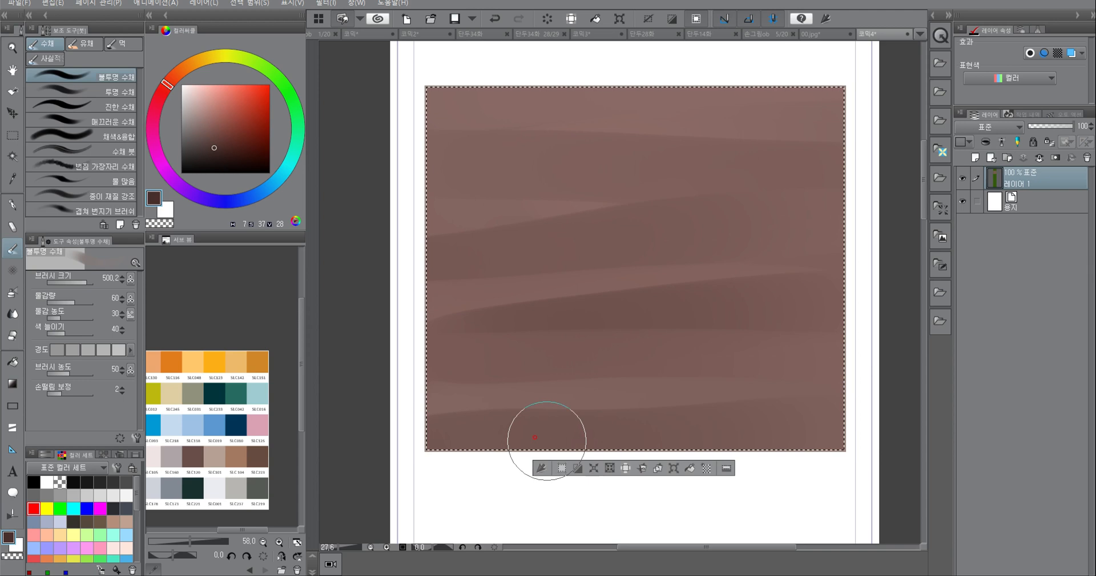
middle_drag(700, 265, 695, 334)
drag(814, 189, 719, 233)
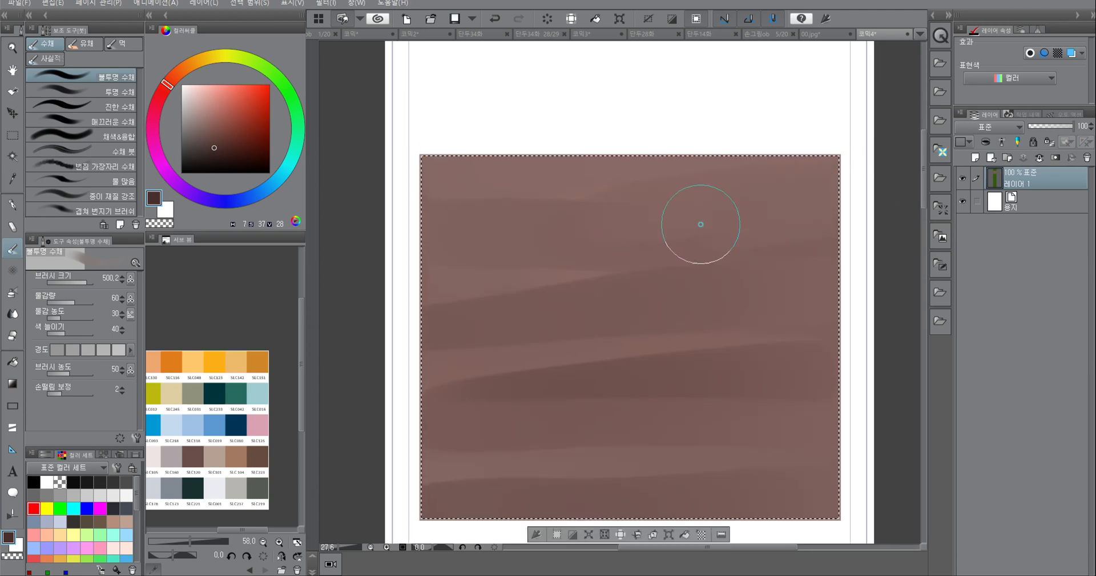
Step: Soften the dark bands in the middle and lower fill with light pinkish brown strokes (H 7, S 24, V 76)
click(203, 105)
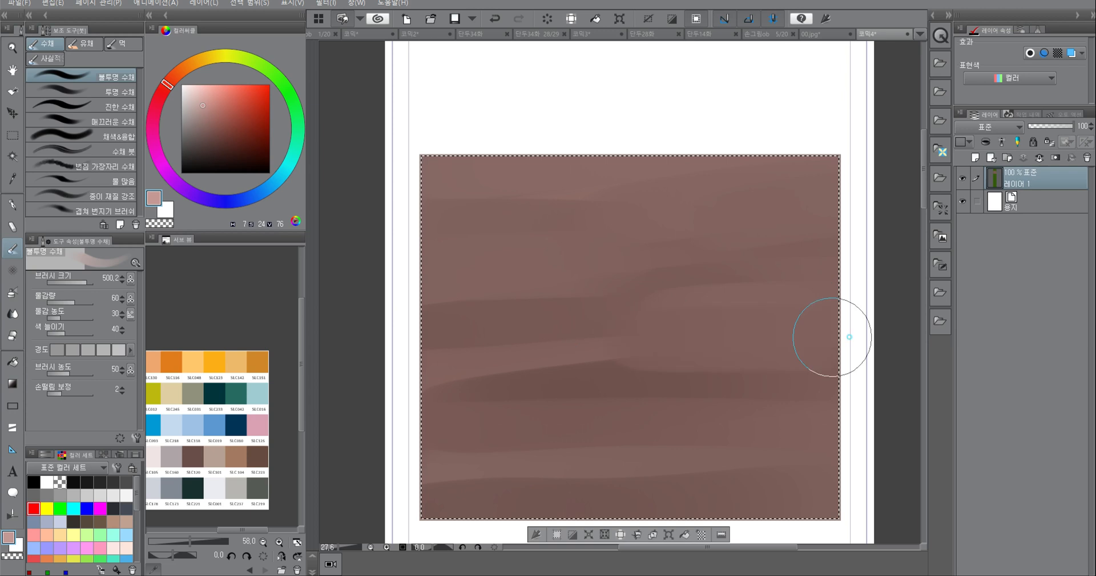
drag(497, 384, 812, 409)
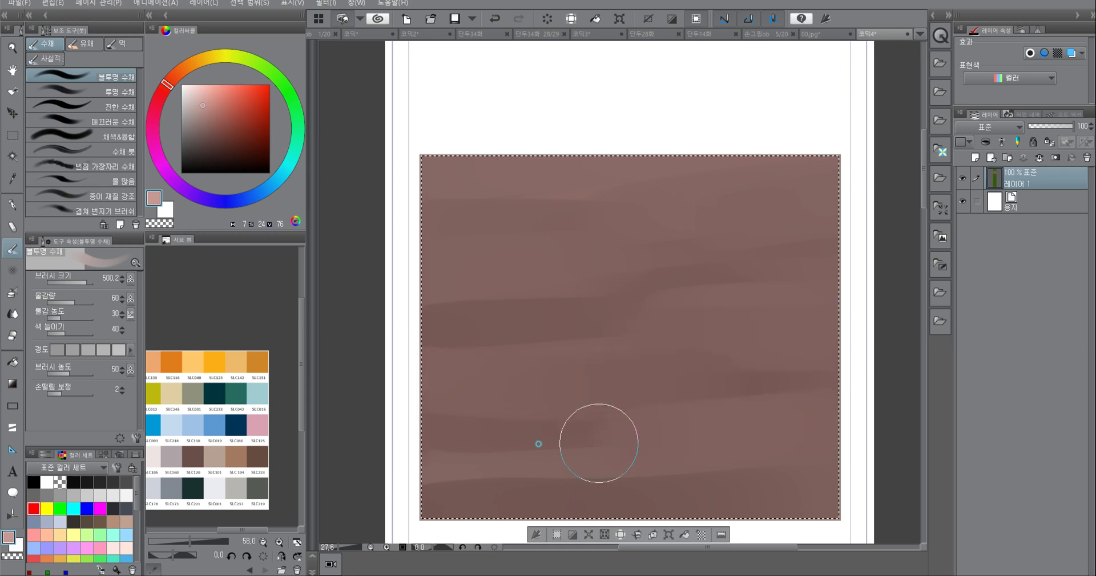
scroll(793, 394, down, 2)
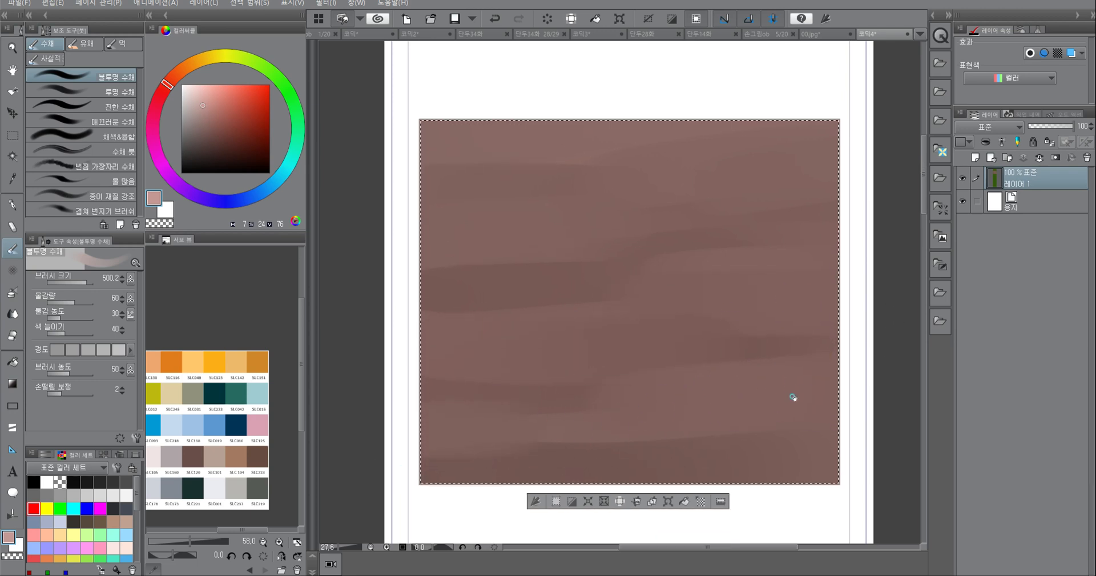
Step: Add redder grain bands with H 7, S 50, V 54, darkening with H 7, S 57, V 27 from the lower area up to the top
alt+click(634, 308)
drag(844, 397, 612, 429)
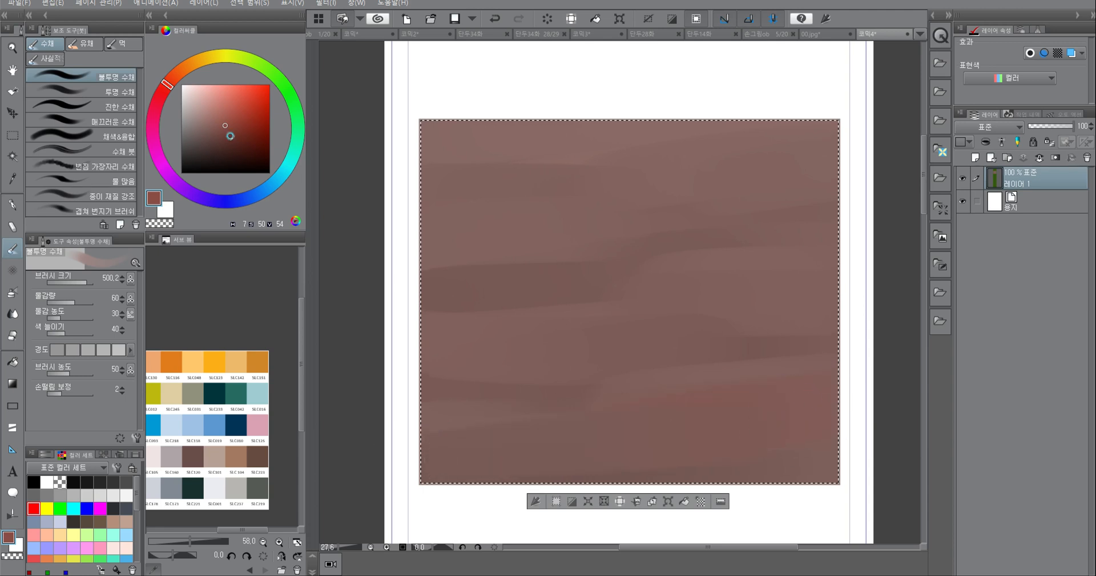
click(231, 149)
drag(831, 415, 534, 456)
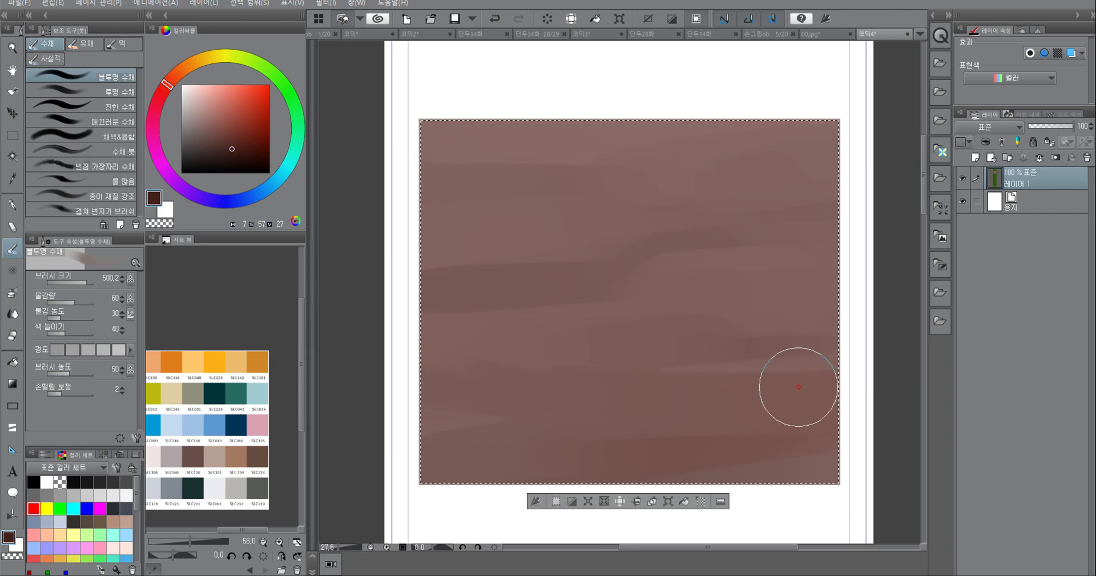
drag(421, 137, 676, 97)
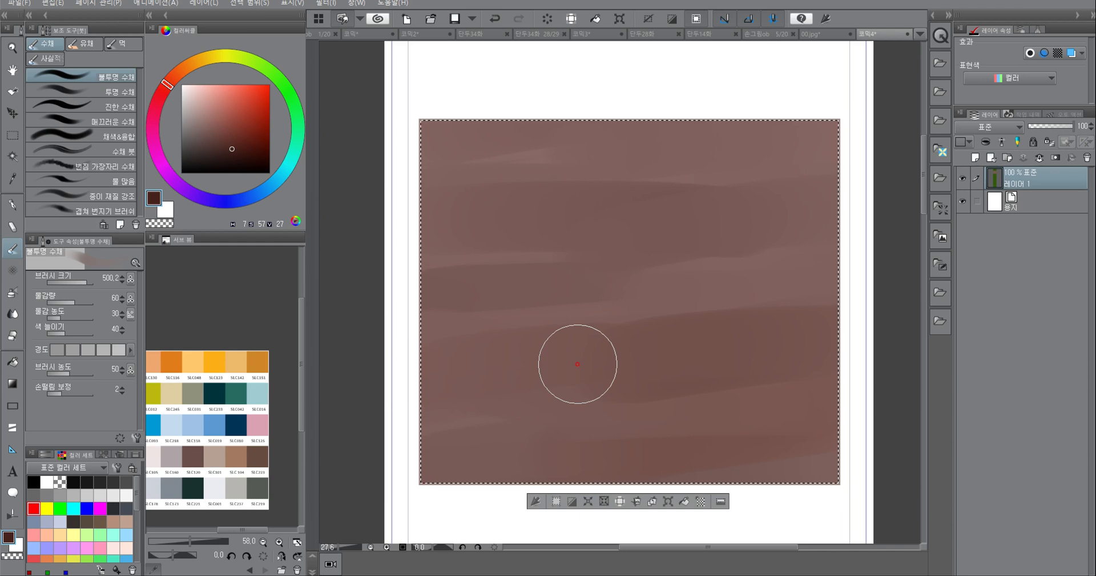
Step: Handwrite 만화처럼 보이게 그려라! in blue above the painted square and clear it
key(ctrl+alt+d)
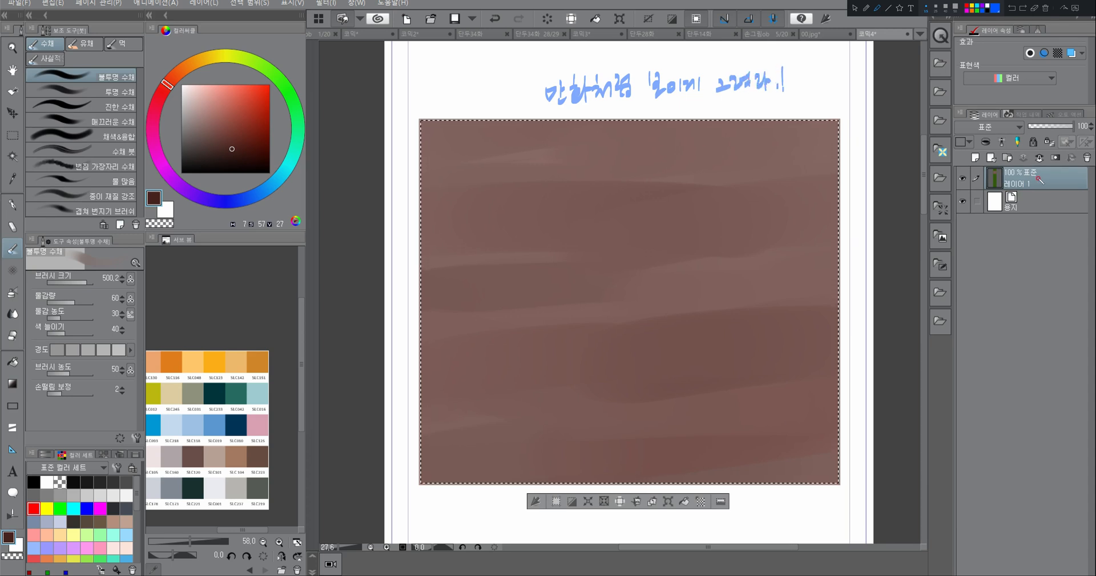
key(Escape)
Step: Draw thin broken crack lines with thickened spots along the right-hand grain using the G펜 in very dark brown (H 7, S 68, V 19)
click(242, 157)
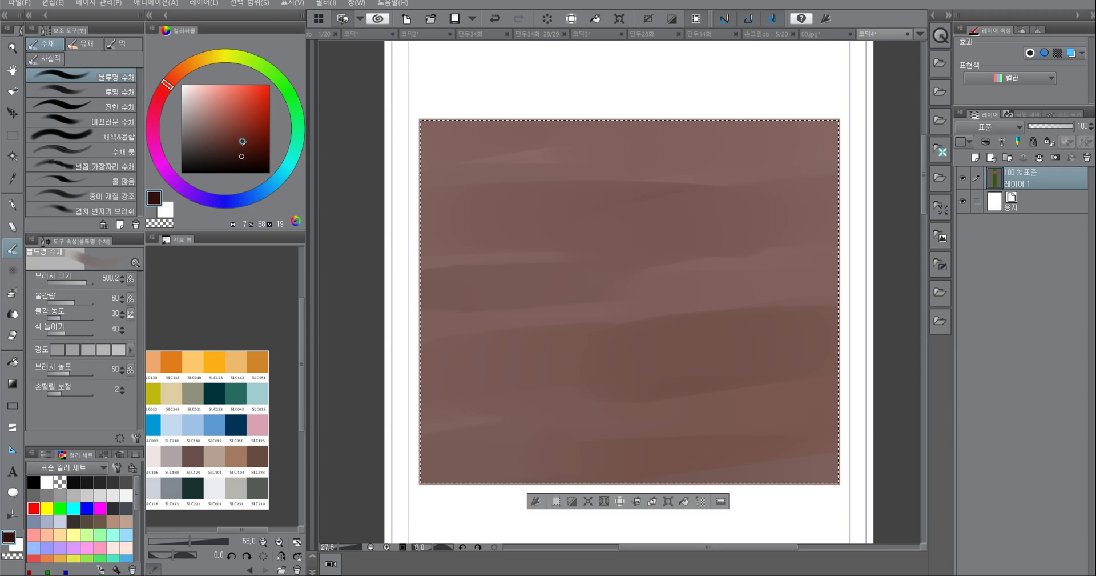
key(p)
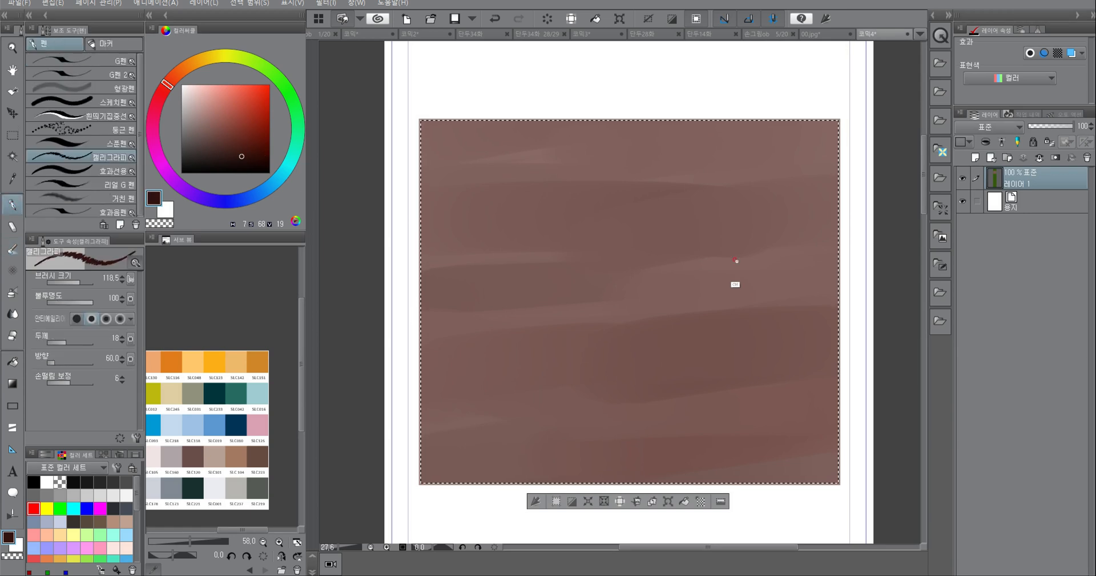
scroll(736, 261, up, 1)
click(107, 63)
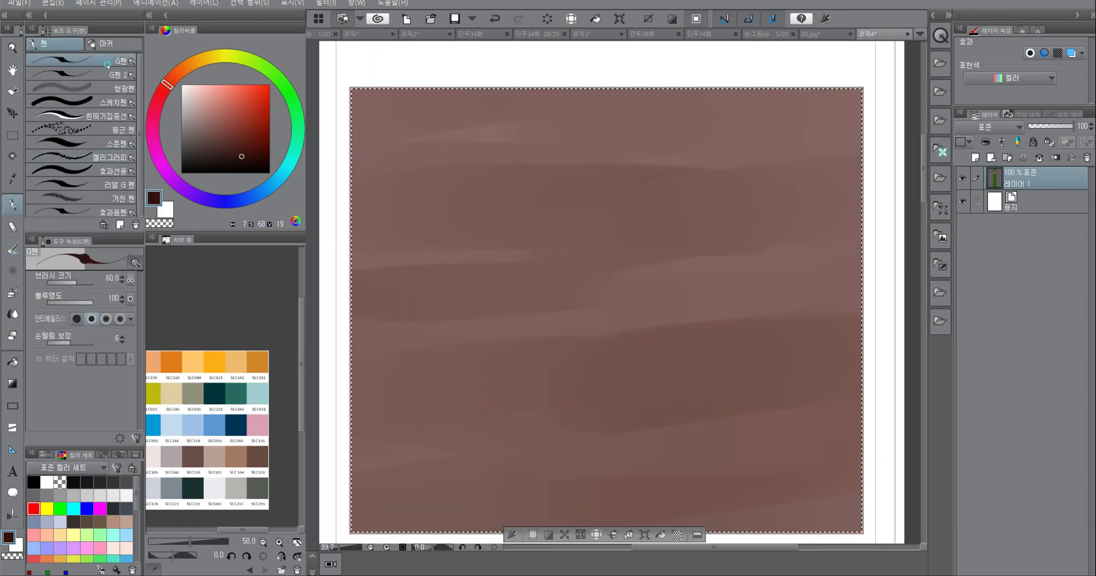
scroll(705, 254, up, 1)
mouse_move(661, 260)
mouse_down()
mouse_move(856, 235)
mouse_move(847, 236)
mouse_up()
scroll(847, 235, down, 2)
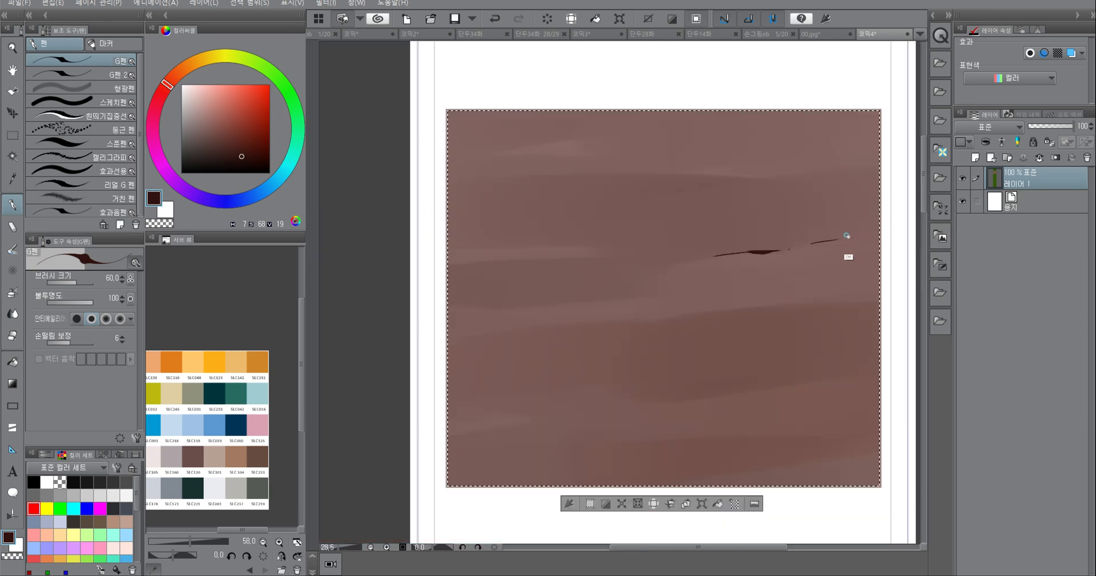
scroll(847, 235, down, 1)
drag(704, 297, 731, 292)
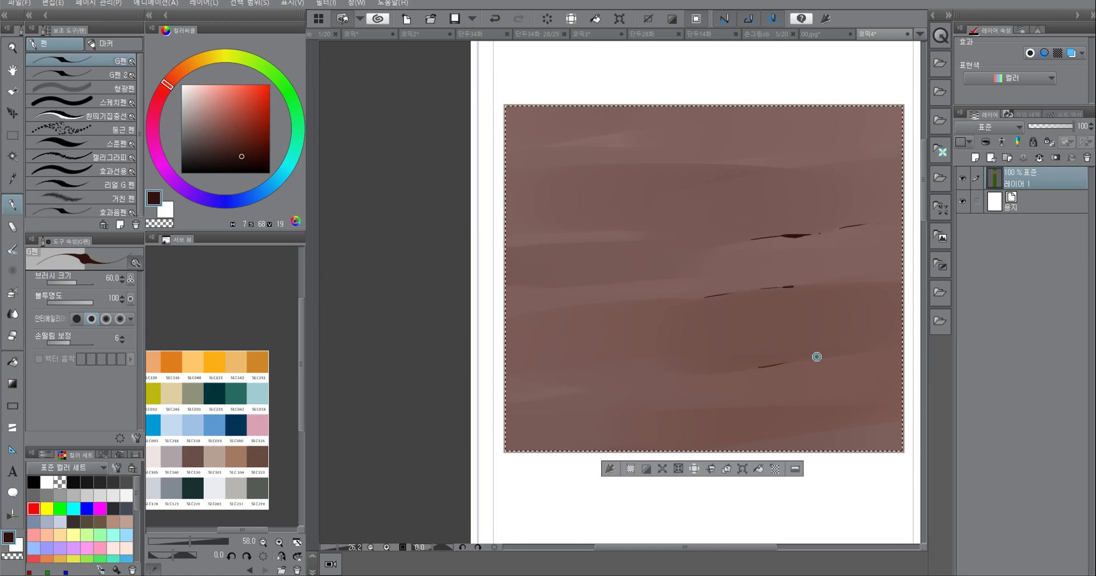
drag(811, 359, 881, 350)
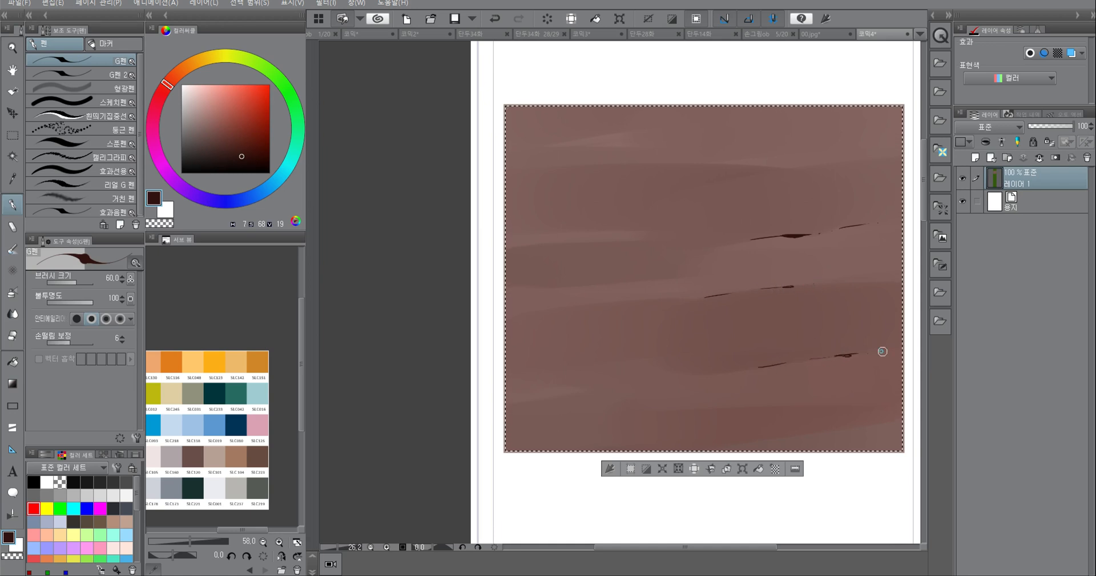
Step: Draw short dark crack lines with small knots along the grain bands in the left half of the wood square
middle_drag(673, 365, 694, 323)
drag(614, 323, 671, 315)
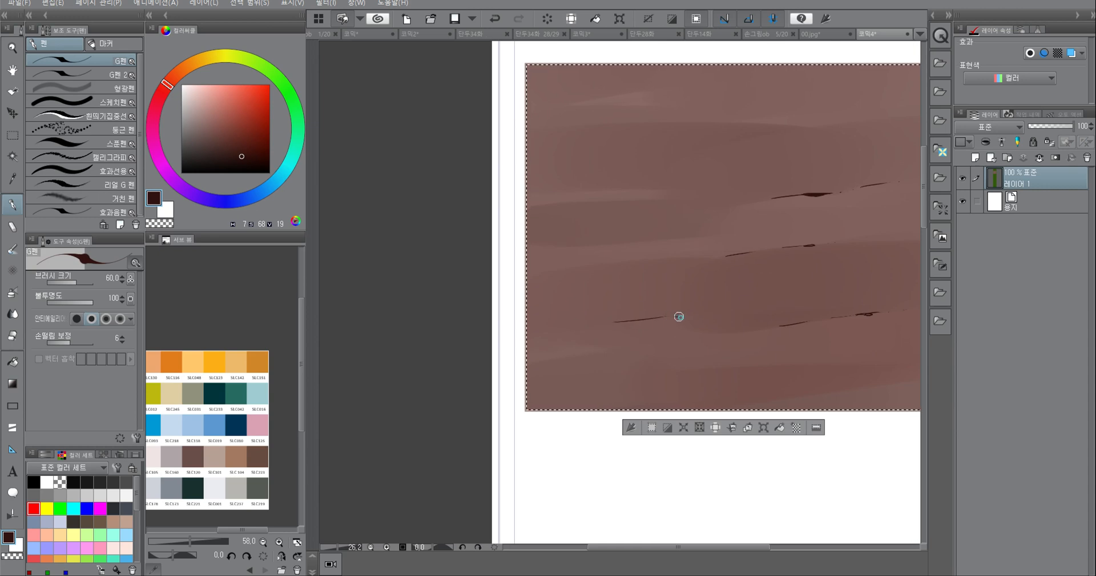
drag(637, 259, 654, 258)
drag(550, 245, 603, 242)
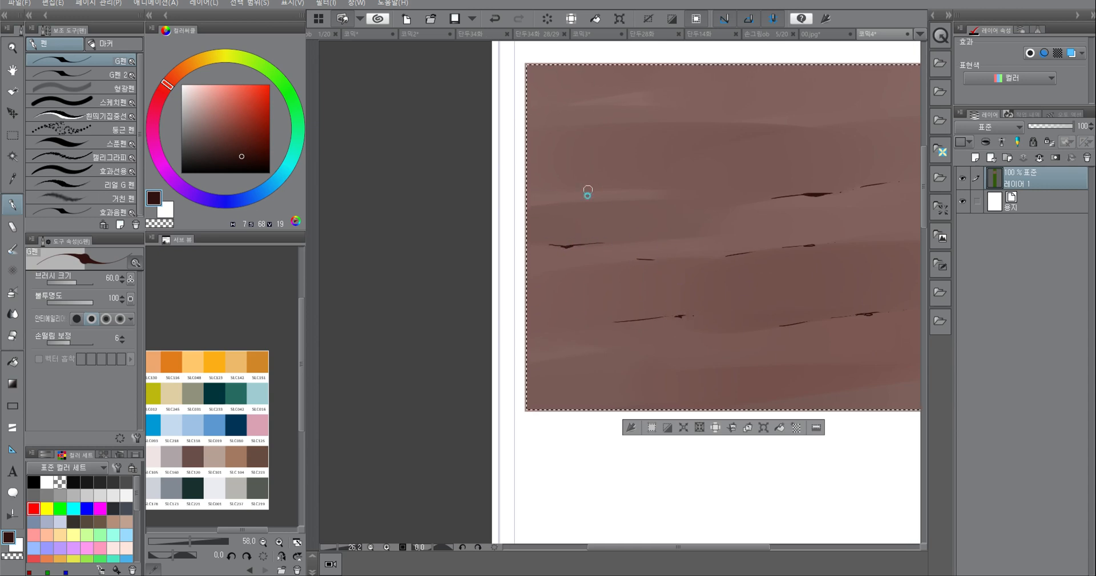
drag(584, 200, 674, 188)
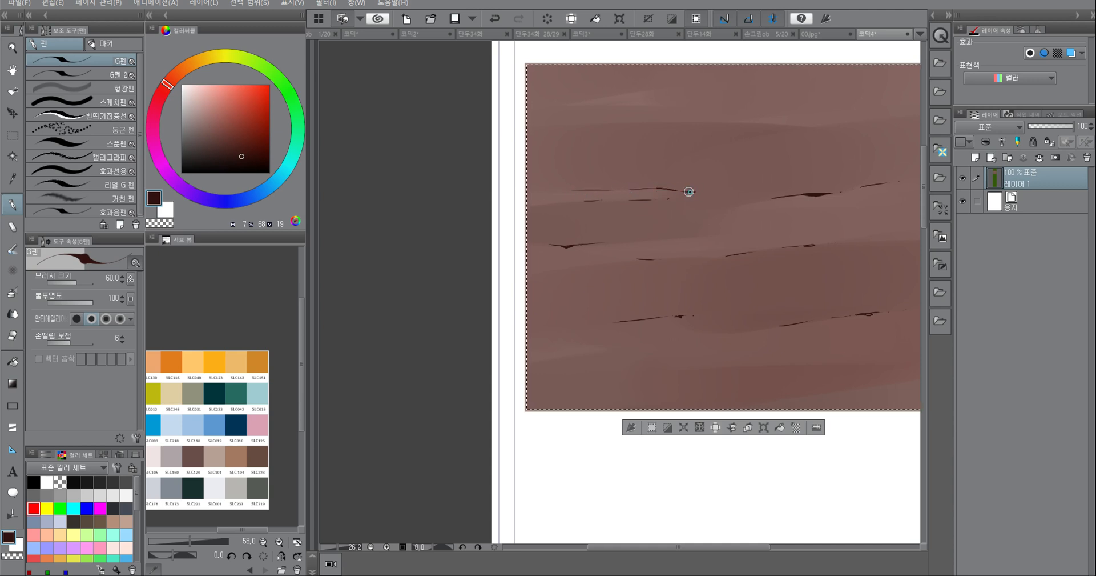
drag(623, 121, 653, 121)
drag(564, 104, 593, 104)
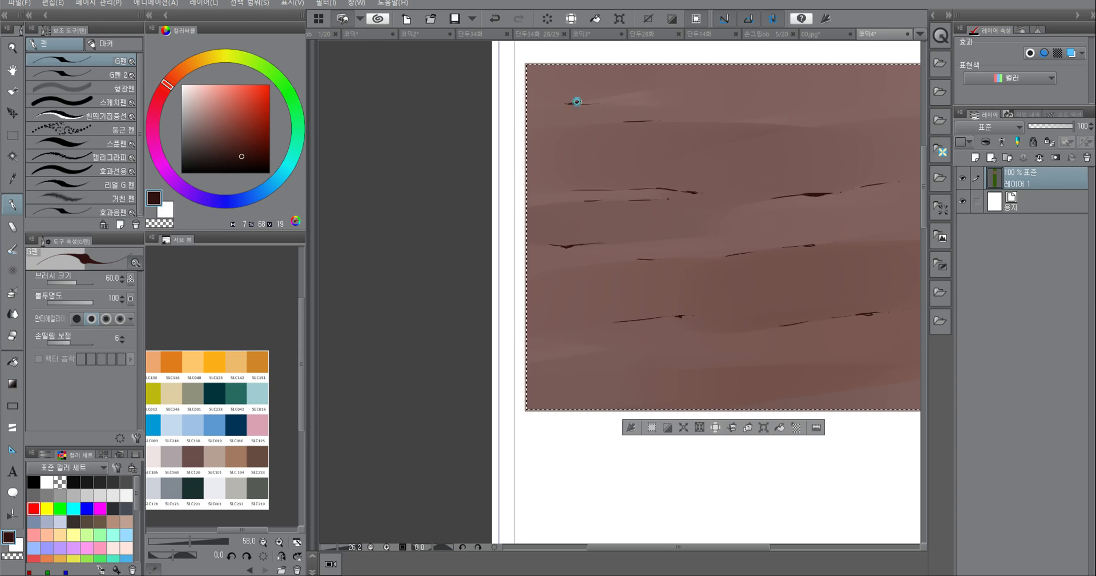
Step: Add dark crack lines in the lower right corner and along the upper grain band right of center
drag(834, 297, 749, 270)
drag(758, 336, 778, 336)
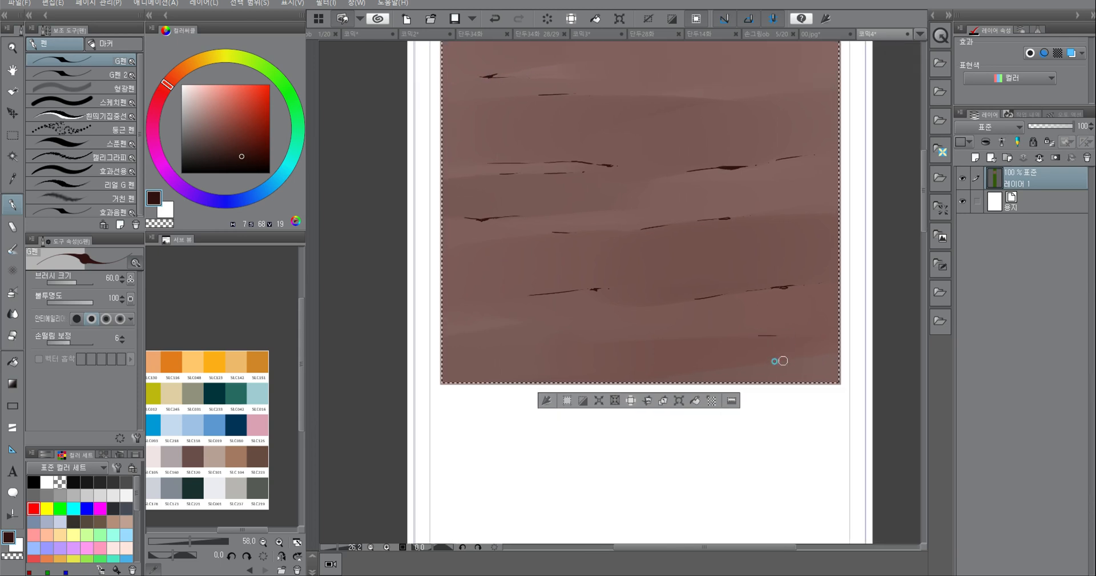
drag(739, 366, 785, 360)
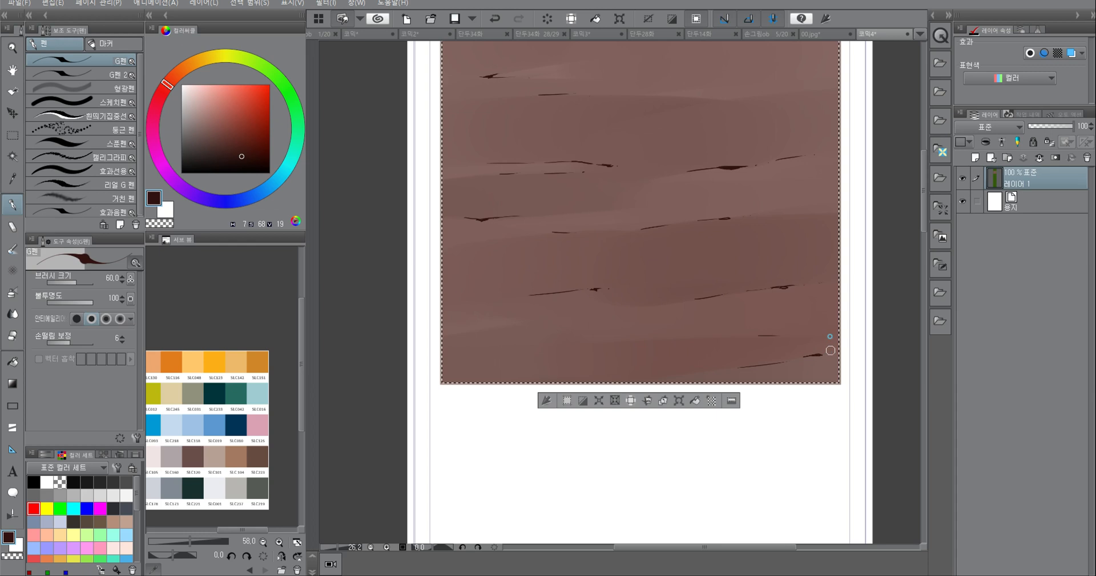
drag(746, 182, 731, 277)
drag(667, 191, 718, 193)
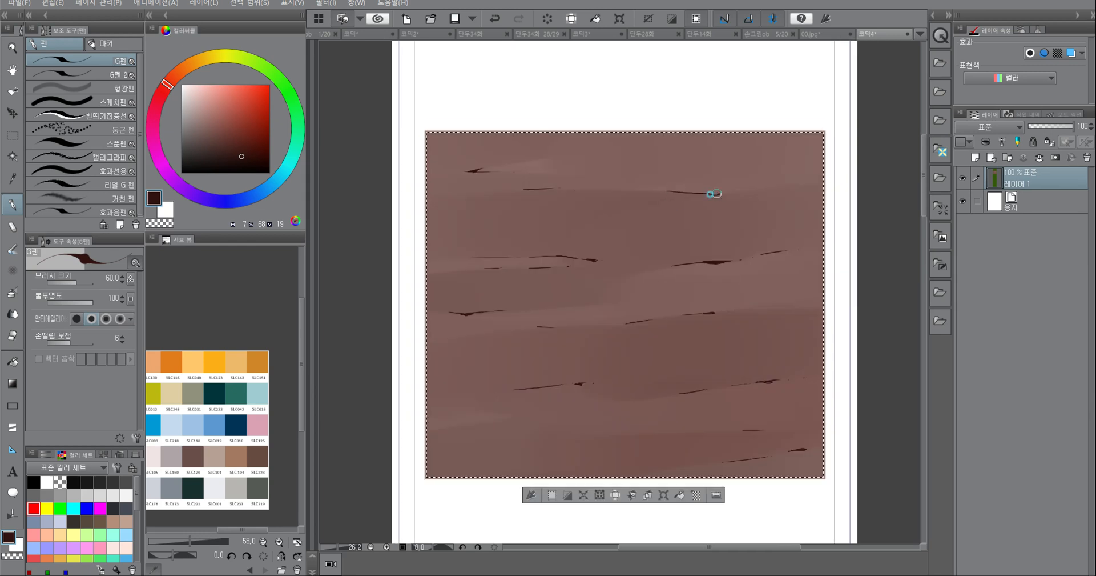
Step: Dot small dark knots and specks between the grain bands, and write and clear a blue note pointing at the selection edge
drag(581, 329, 600, 287)
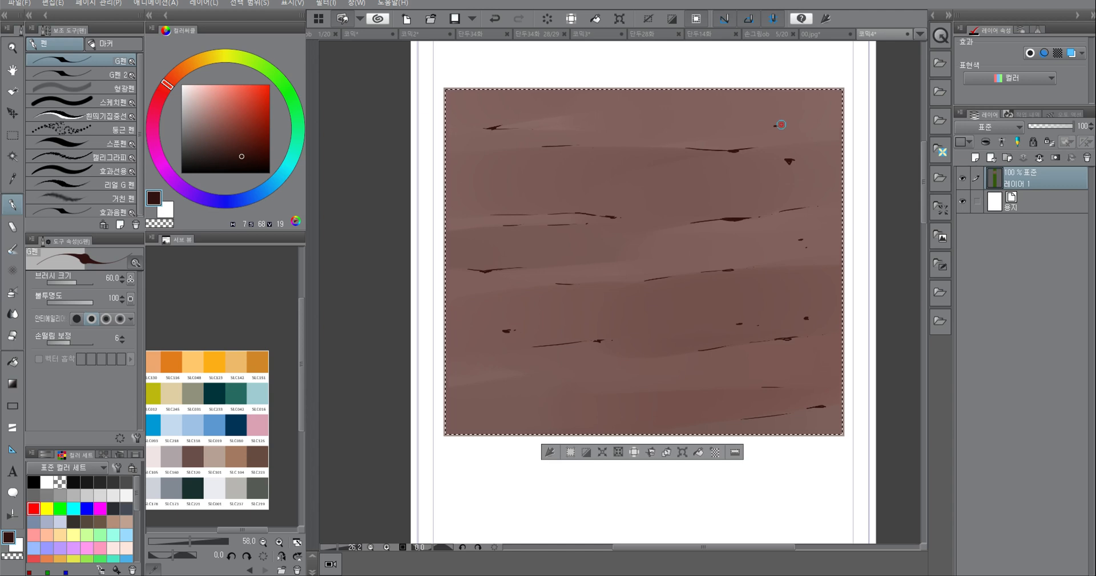
key(ctrl+alt+d)
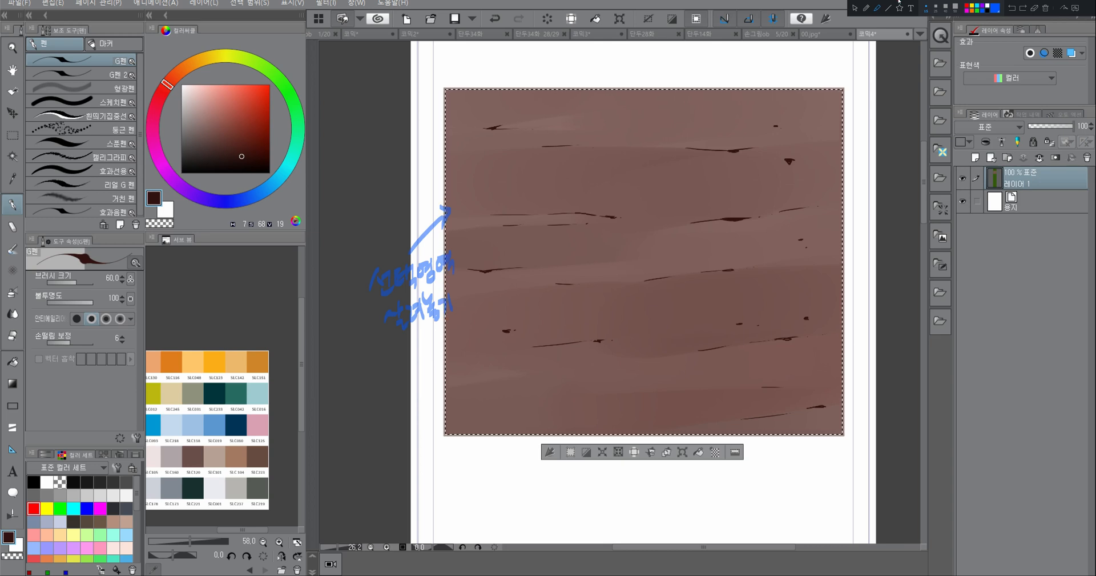
key(Escape)
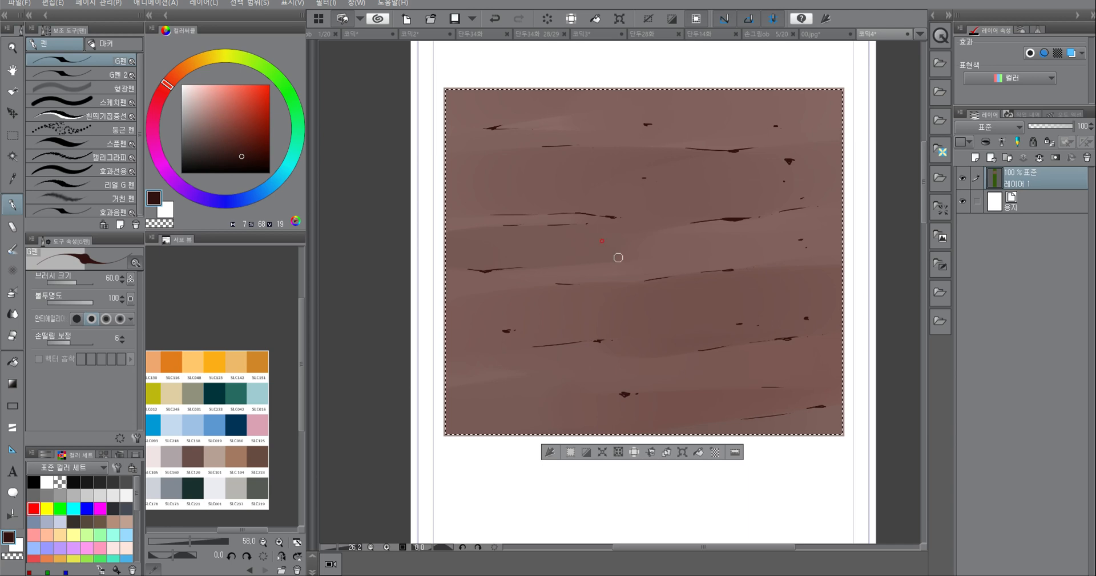
Step: Add small pale pink highlights (H 7, S 22, V 89) to the dark knots in the upper part of the wood square
click(200, 92)
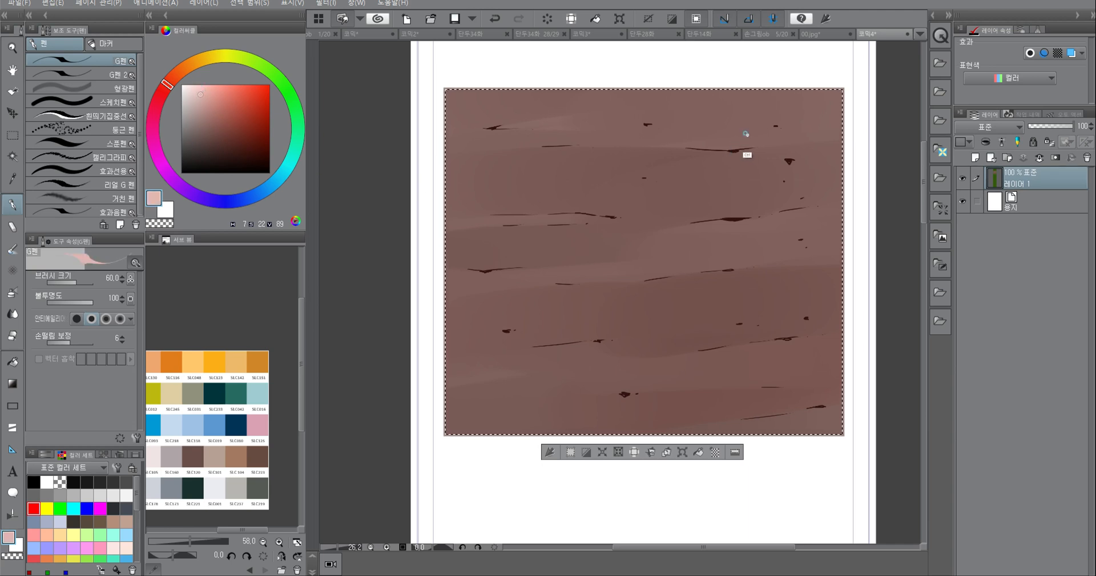
scroll(747, 146, up, 2)
click(783, 121)
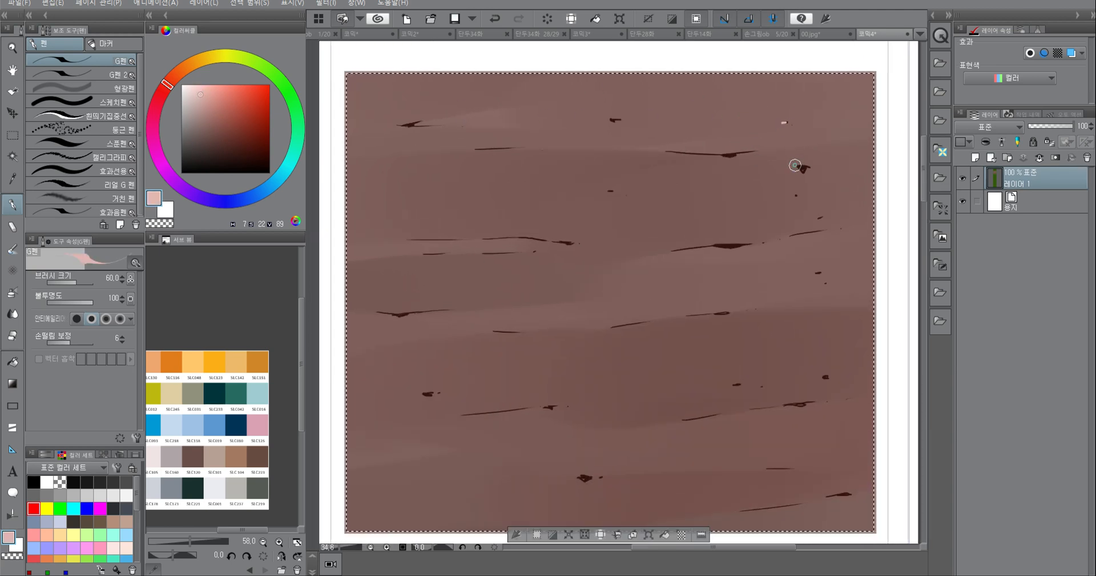
click(797, 166)
click(610, 190)
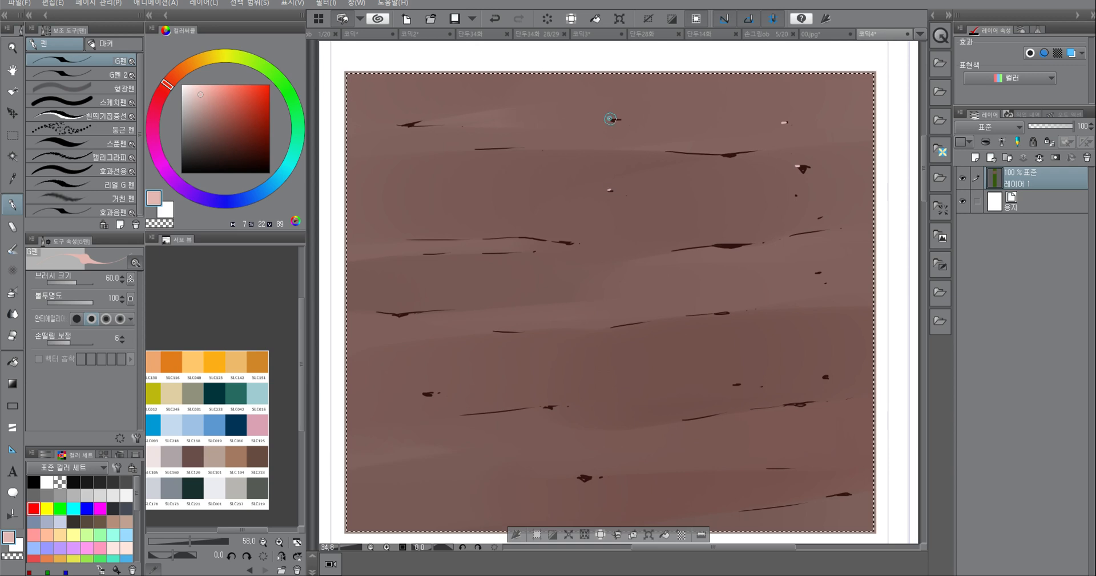
click(612, 119)
click(402, 123)
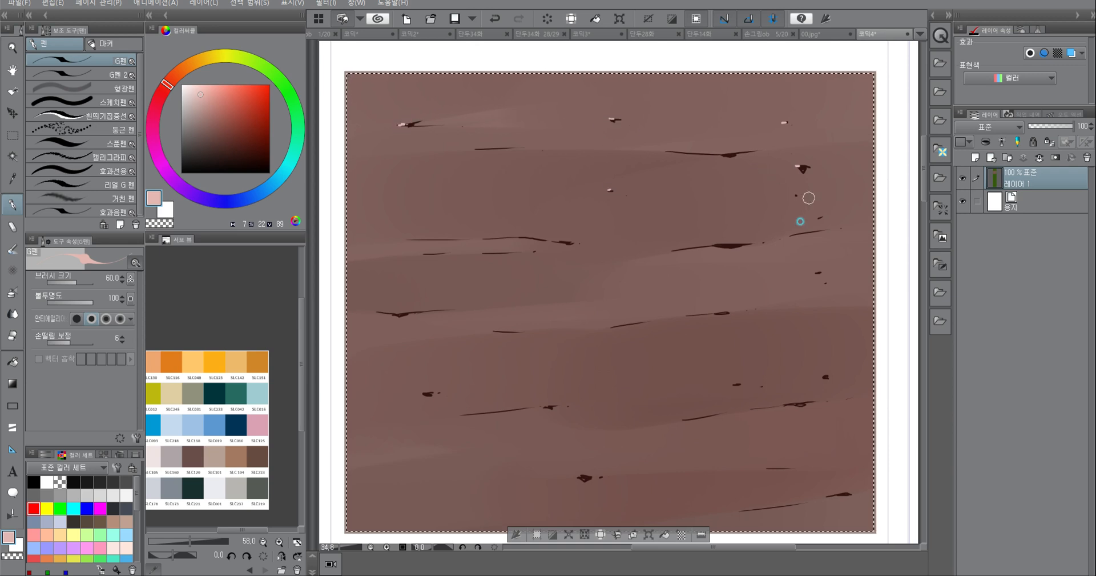
Step: Add pale pink highlights to the knots on the middle crack lines and in the lower half of the wood square
click(722, 244)
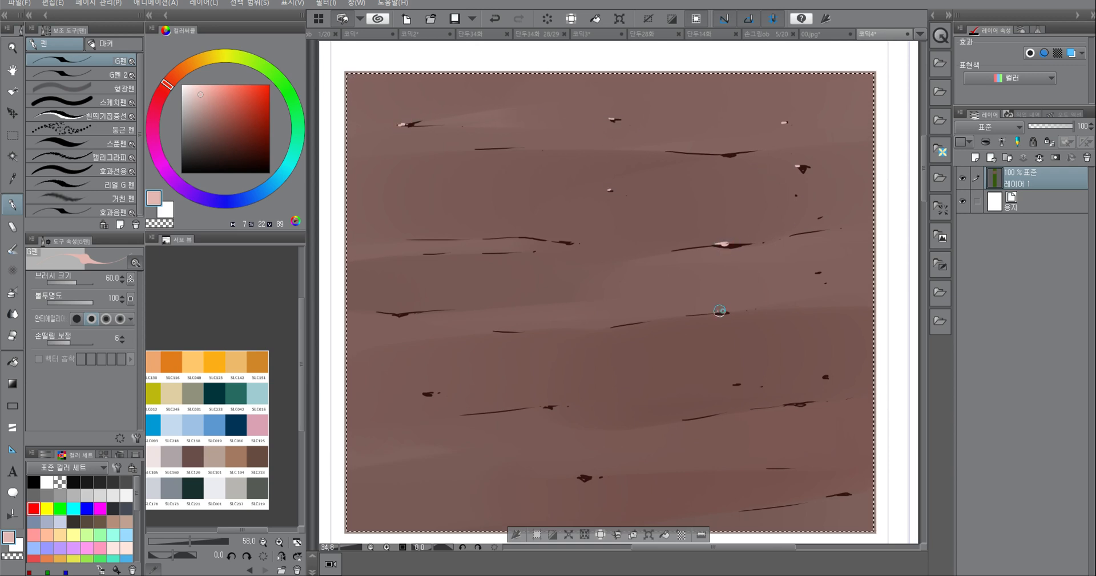
click(720, 311)
click(826, 377)
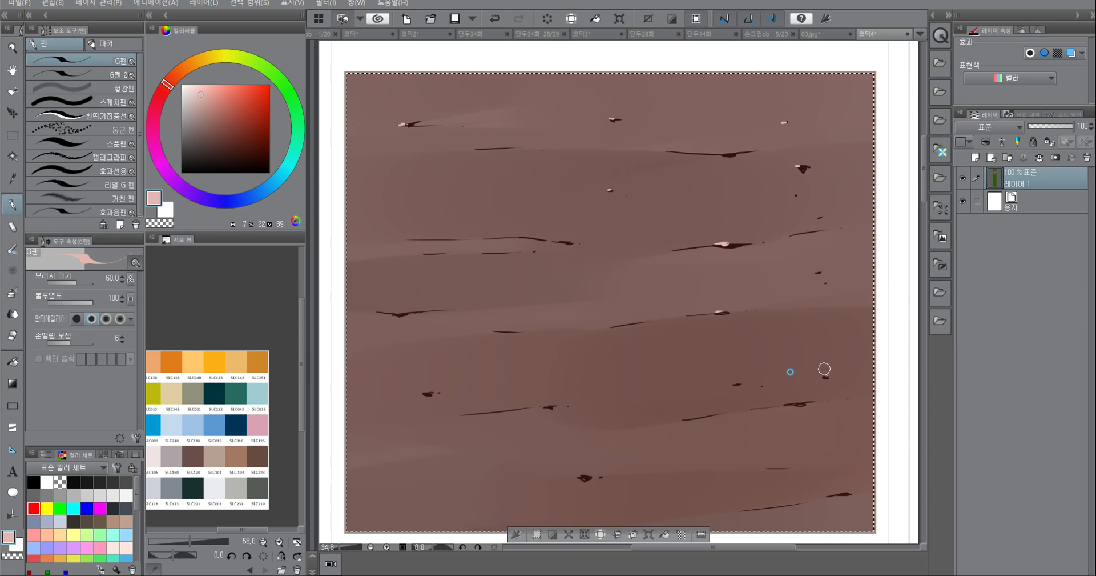
click(740, 383)
click(588, 476)
click(432, 393)
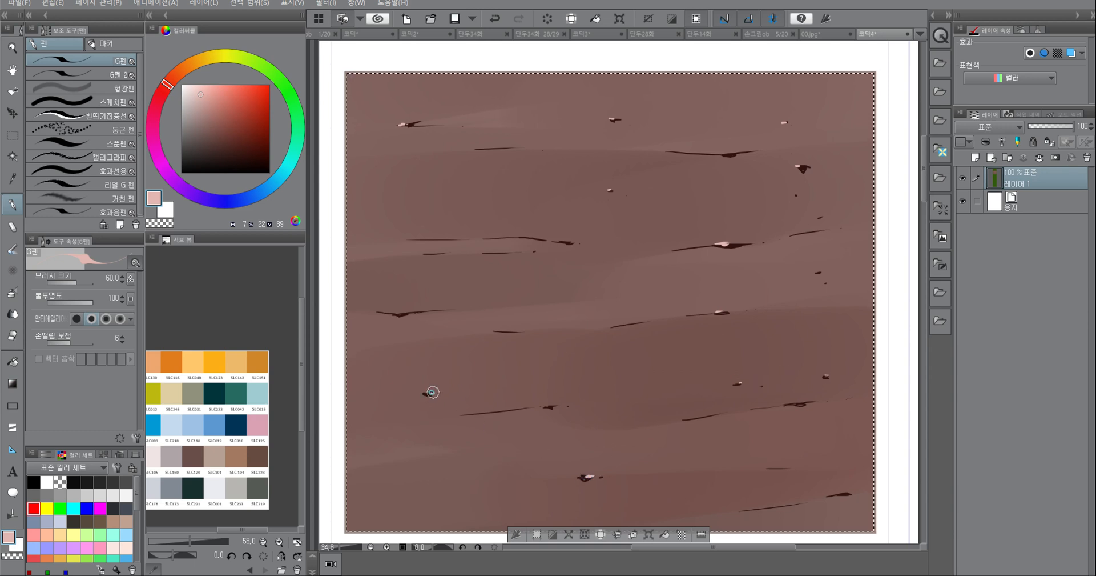
click(500, 331)
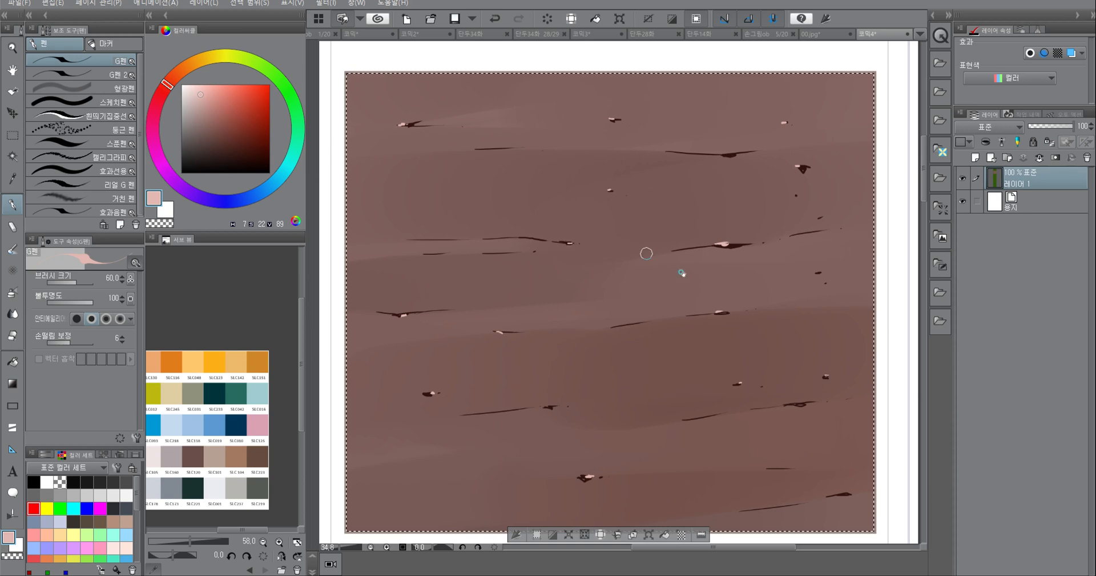
Step: Mark the lighter strip along the wood square's right edge with blue arrows and clear them
scroll(756, 318, down, 3)
scroll(781, 342, up, 3)
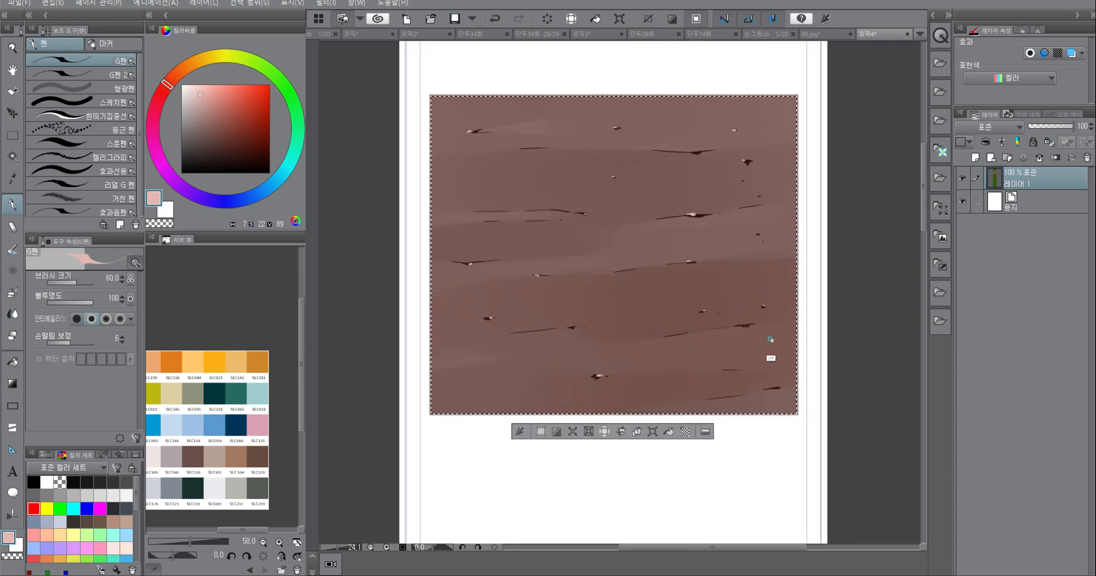
middle_drag(669, 317, 695, 337)
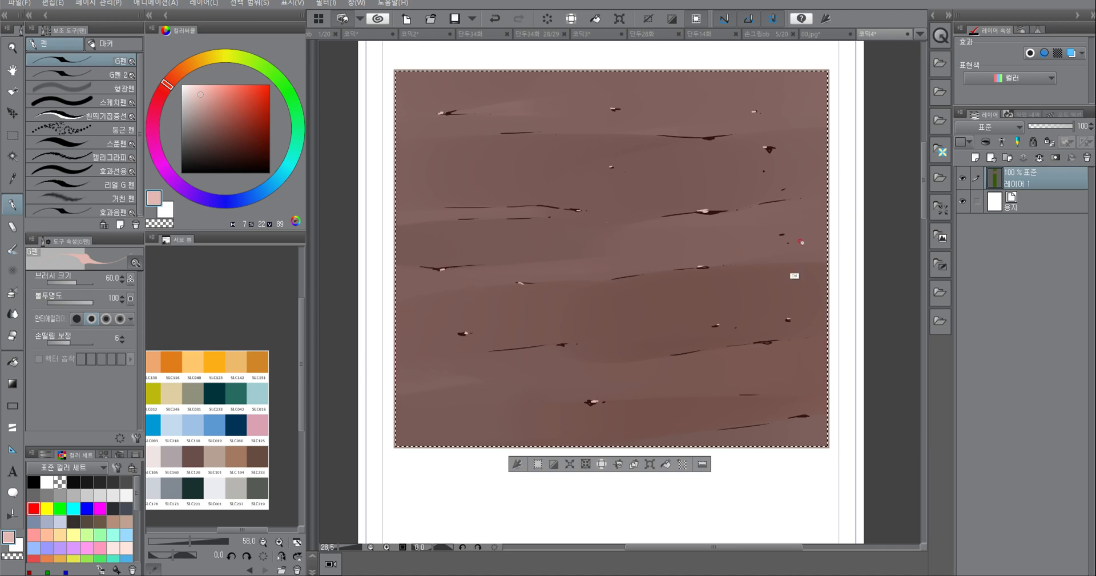
scroll(819, 223, up, 3)
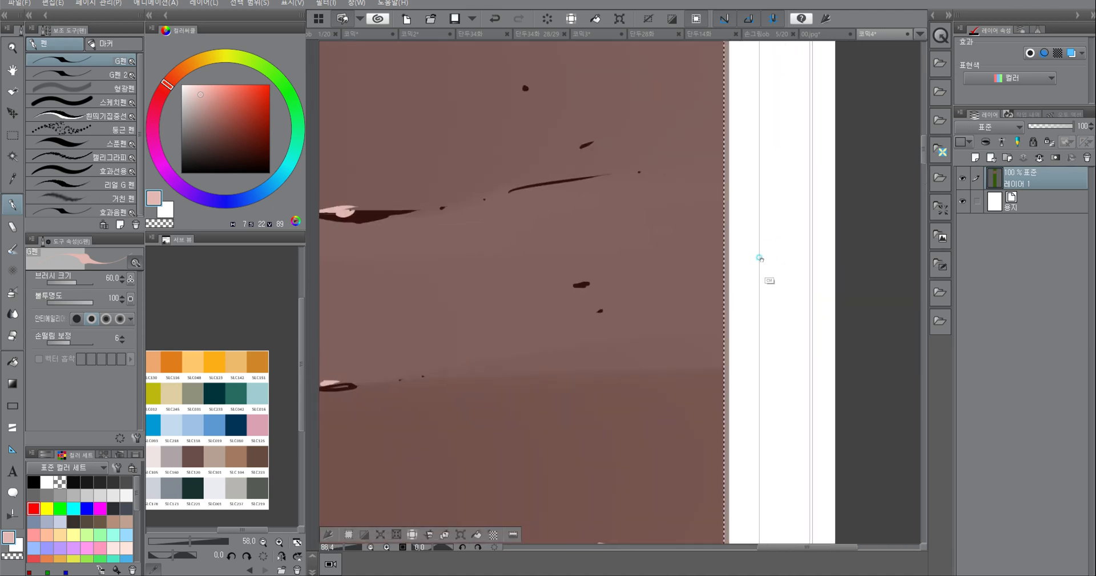
scroll(738, 261, up, 2)
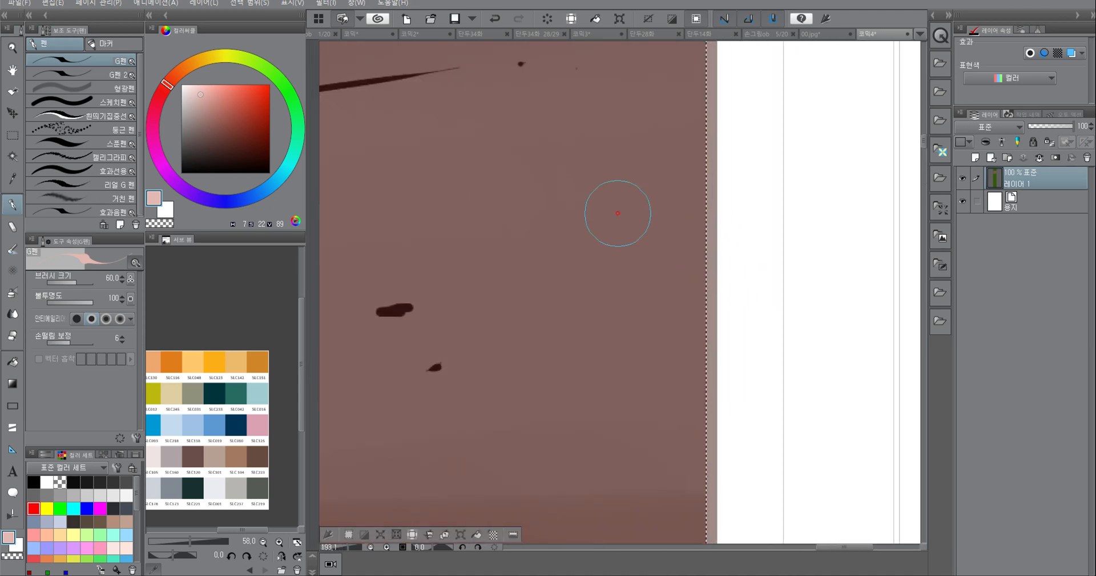
key(ctrl+alt+d)
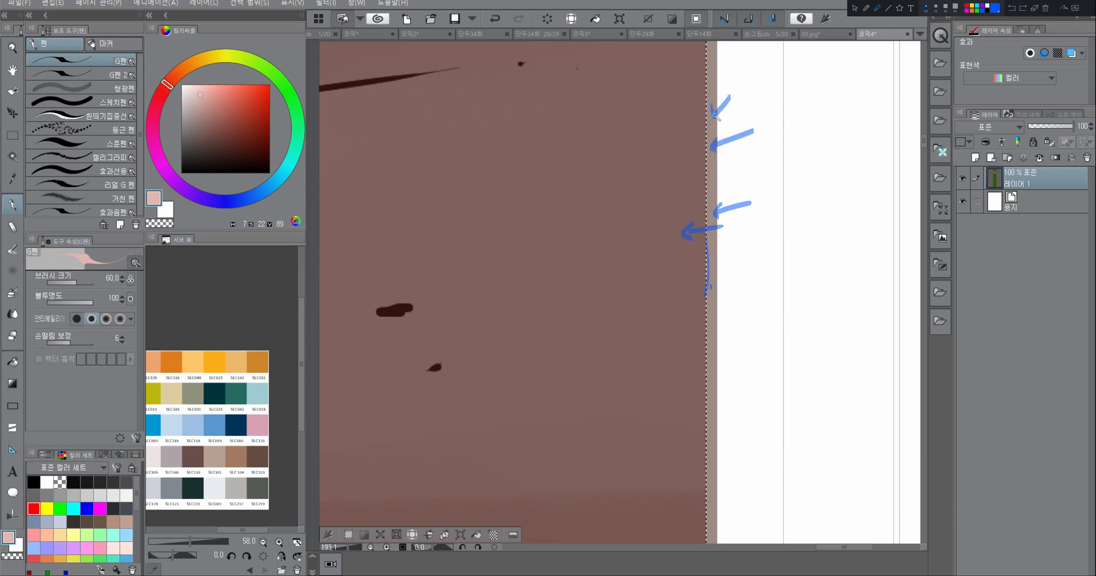
key(ctrl+alt+d)
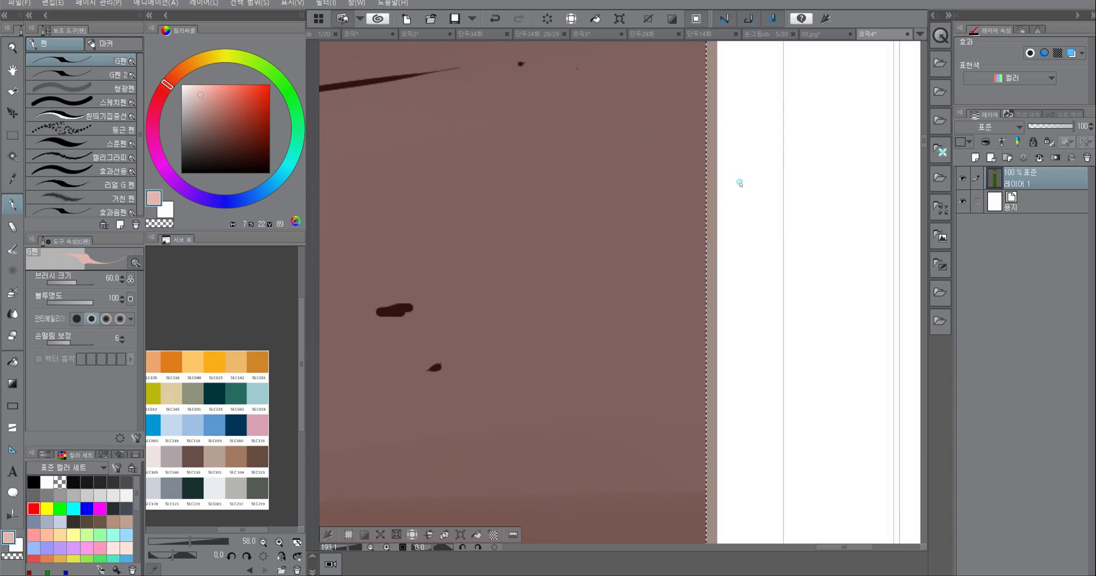
Step: Sample the light edge strip's grey-brown (H 14, S 16, V 62) and paint irregular chips along the upper right edge
alt+click(712, 192)
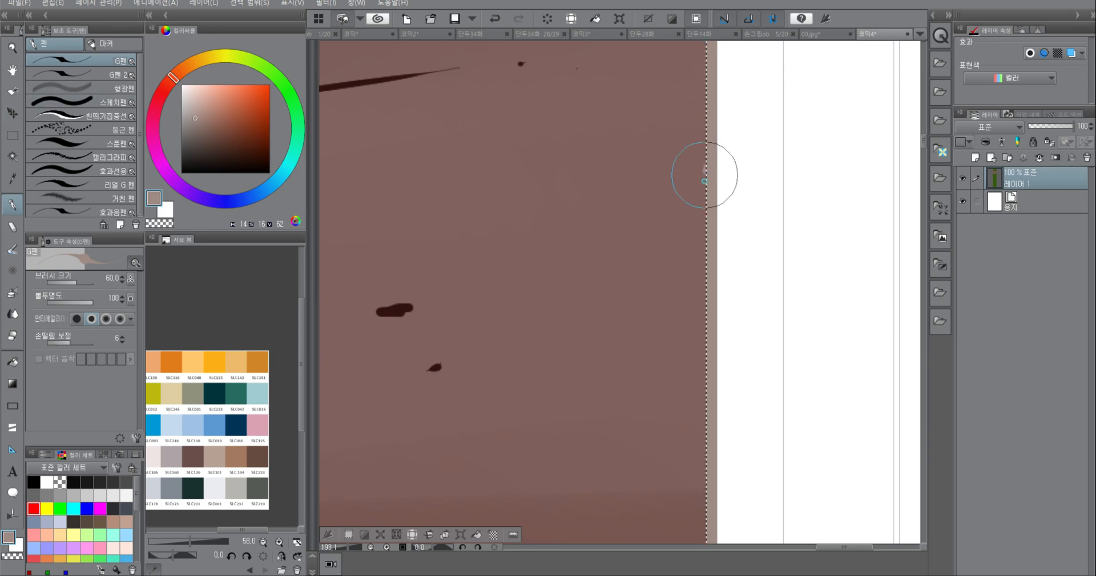
drag(705, 172, 705, 270)
drag(706, 316, 707, 348)
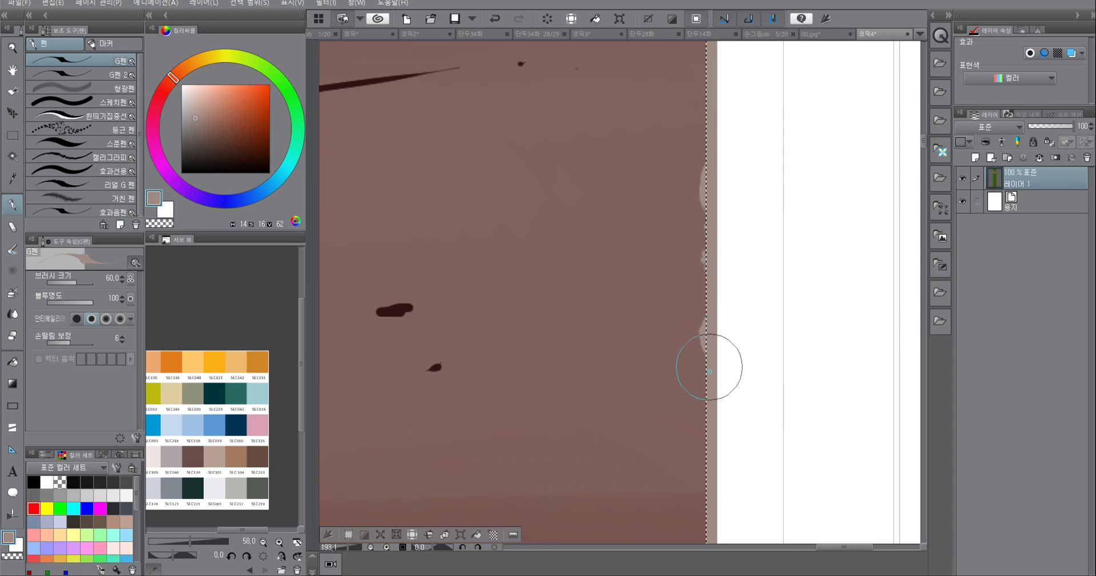
click(696, 370)
click(703, 382)
key(space)
mouse_move(705, 526)
mouse_down()
mouse_move(713, 276)
mouse_move(716, 352)
mouse_up()
click(707, 374)
click(712, 388)
Step: Continue painting uneven grey-brown chips and loose dots down the middle of the wood square's right edge
key(space)
drag(717, 464, 735, 202)
drag(732, 239, 731, 337)
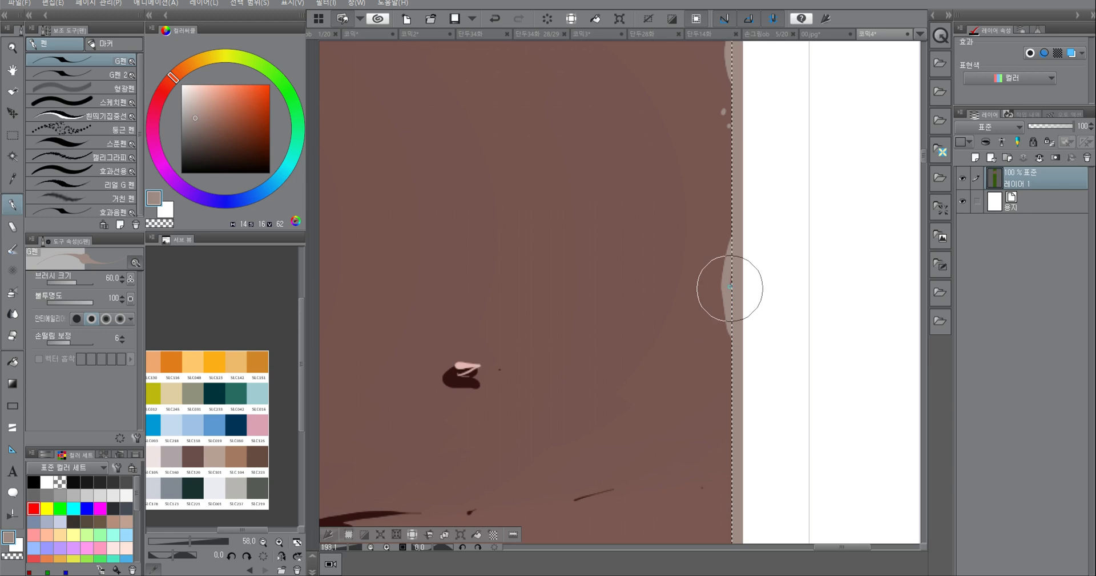
click(725, 360)
drag(728, 421, 731, 437)
key(space)
drag(721, 508, 740, 314)
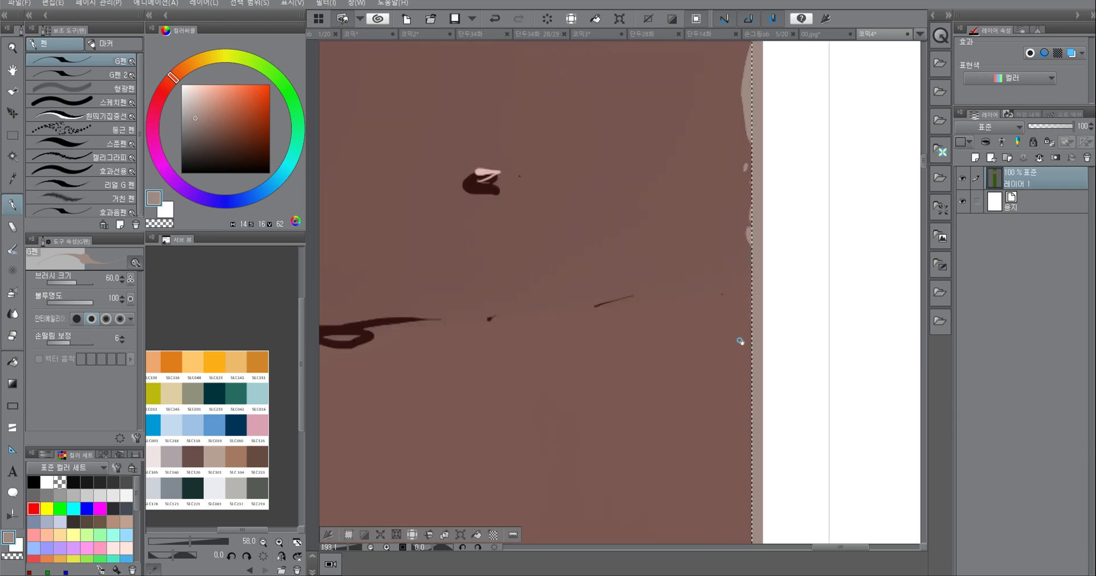
drag(748, 357, 751, 456)
click(733, 447)
Step: Paint grey-brown chips and small dots along the lower part of the right edge down toward the corner
key(space)
drag(762, 496, 776, 305)
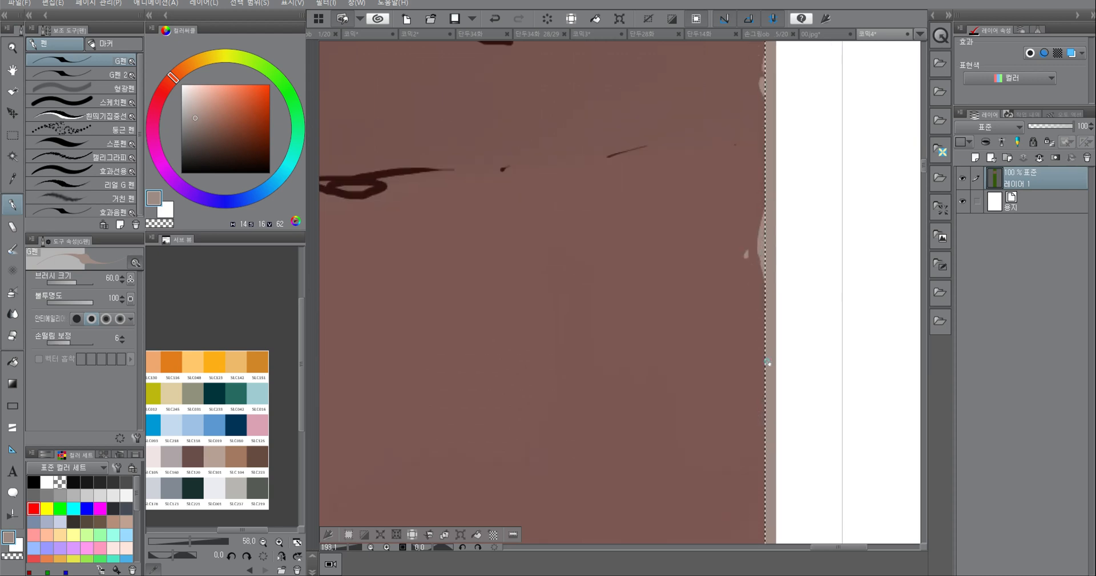
mouse_move(767, 449)
mouse_down()
mouse_move(763, 283)
mouse_move(762, 303)
mouse_up()
click(753, 315)
click(762, 330)
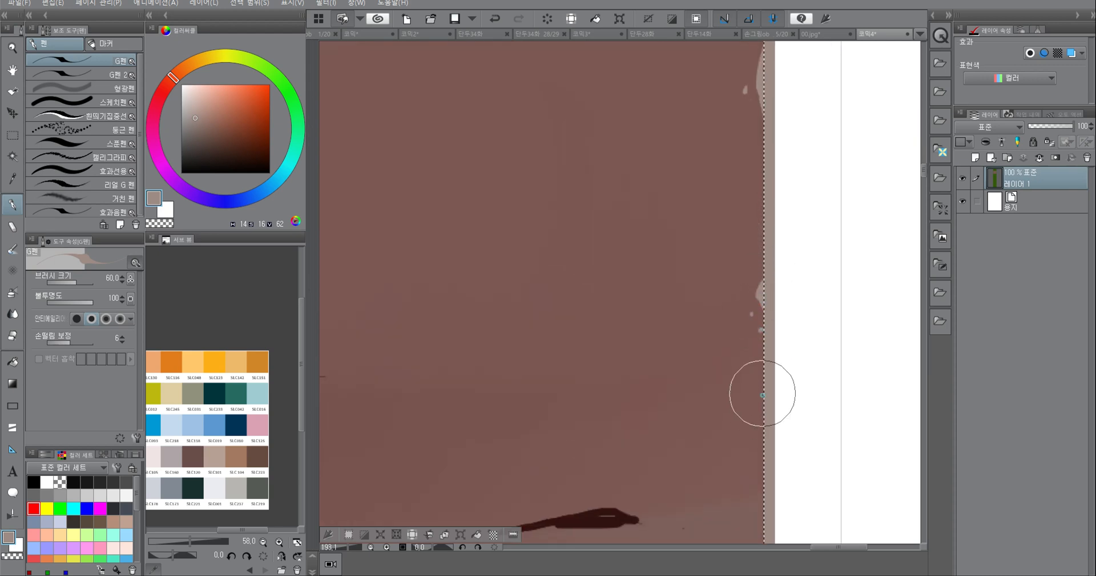
drag(761, 394, 778, 457)
key(ctrl+space)
key(space)
mouse_move(776, 508)
mouse_down()
mouse_move(782, 388)
mouse_move(779, 472)
mouse_move(765, 445)
mouse_up()
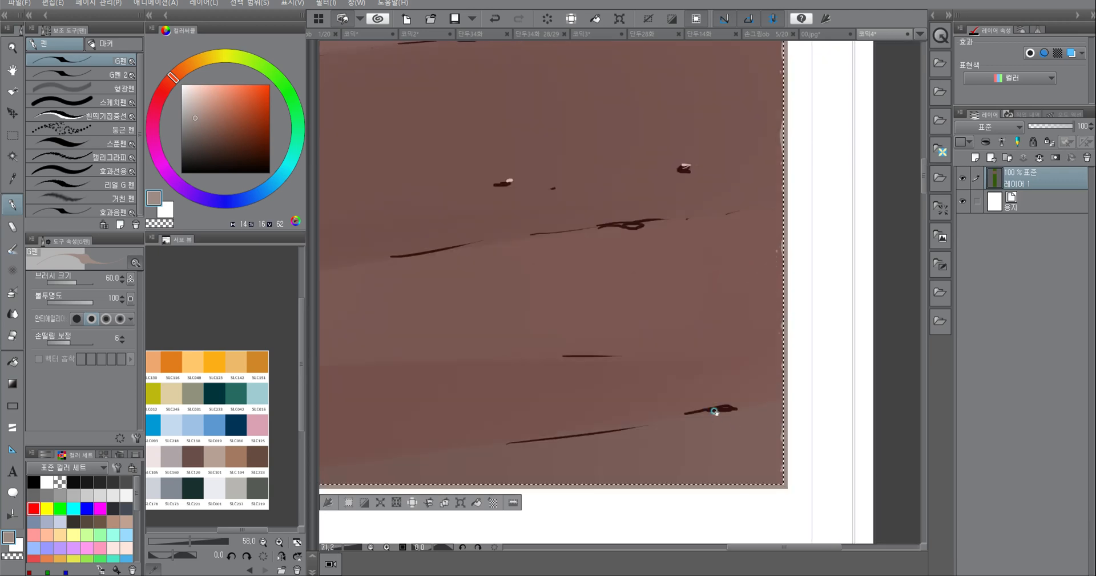
Step: Handwrite blue notes contrasting a smooth, artificial top edge with a natural, uneven left edge, and clear them
drag(717, 414, 787, 446)
mouse_move(755, 391)
ctrl+mouse_down()
mouse_move(743, 386)
mouse_move(771, 363)
mouse_move(764, 329)
ctrl+mouse_up()
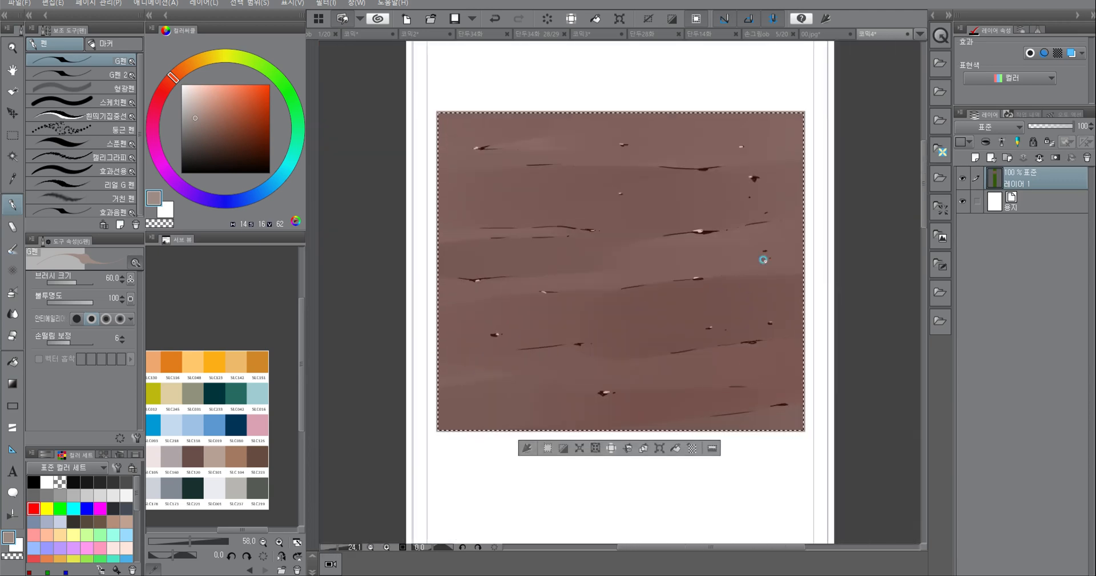
ctrl+click(763, 242)
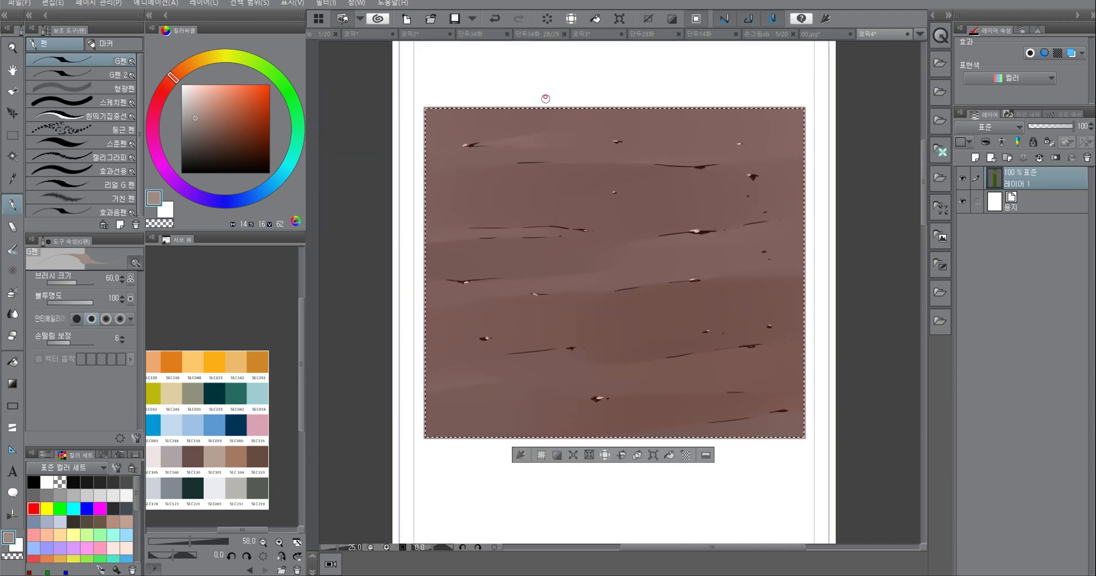
ctrl+drag(486, 123, 508, 142)
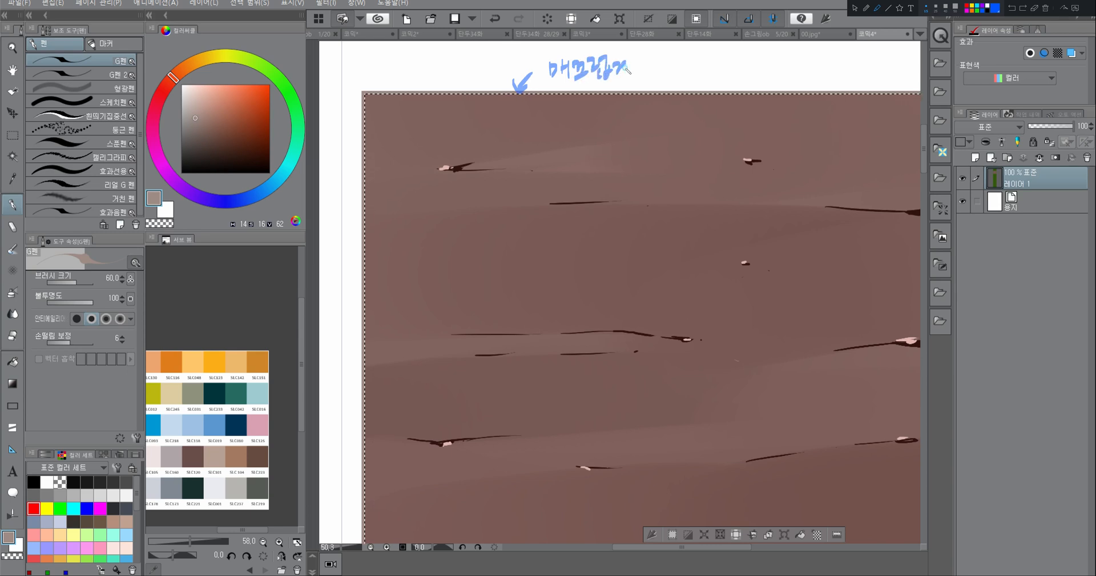
drag(823, 231, 778, 232)
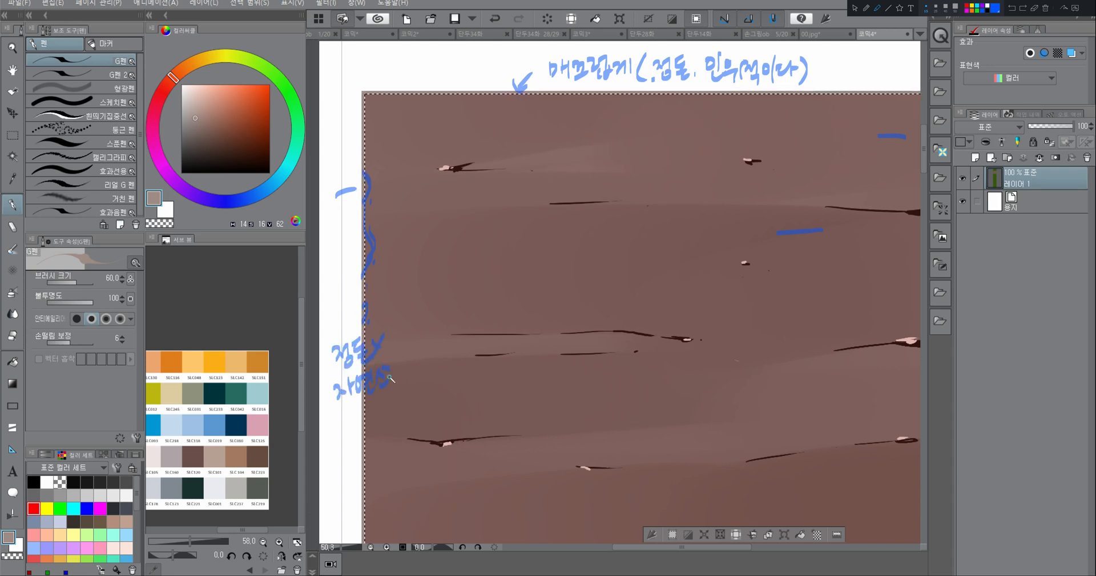
mouse_move(403, 368)
mouse_down()
mouse_move(415, 373)
mouse_move(425, 349)
mouse_up()
drag(431, 343, 429, 367)
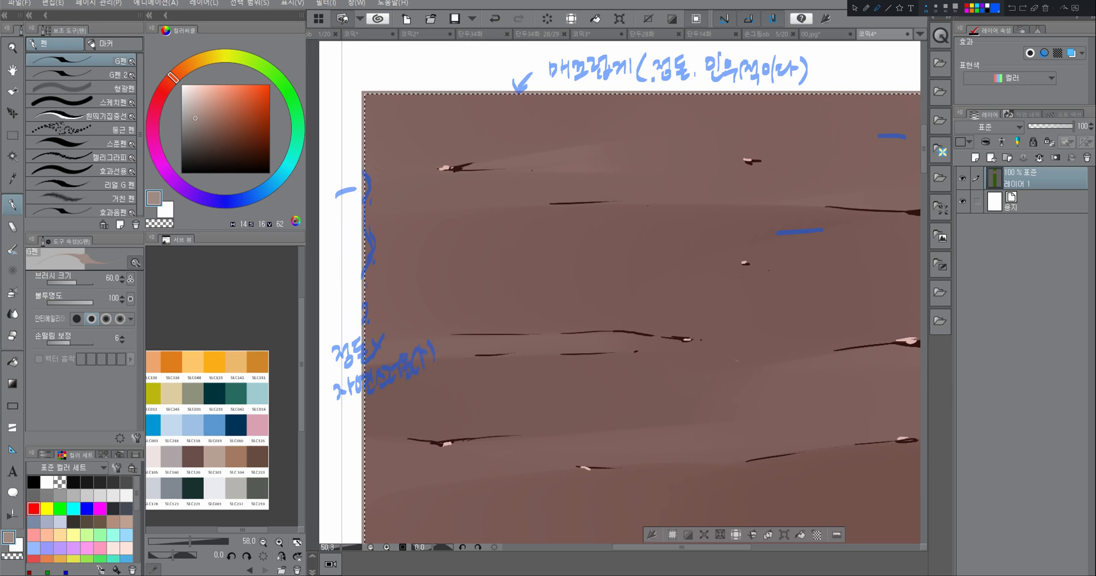
key(Escape)
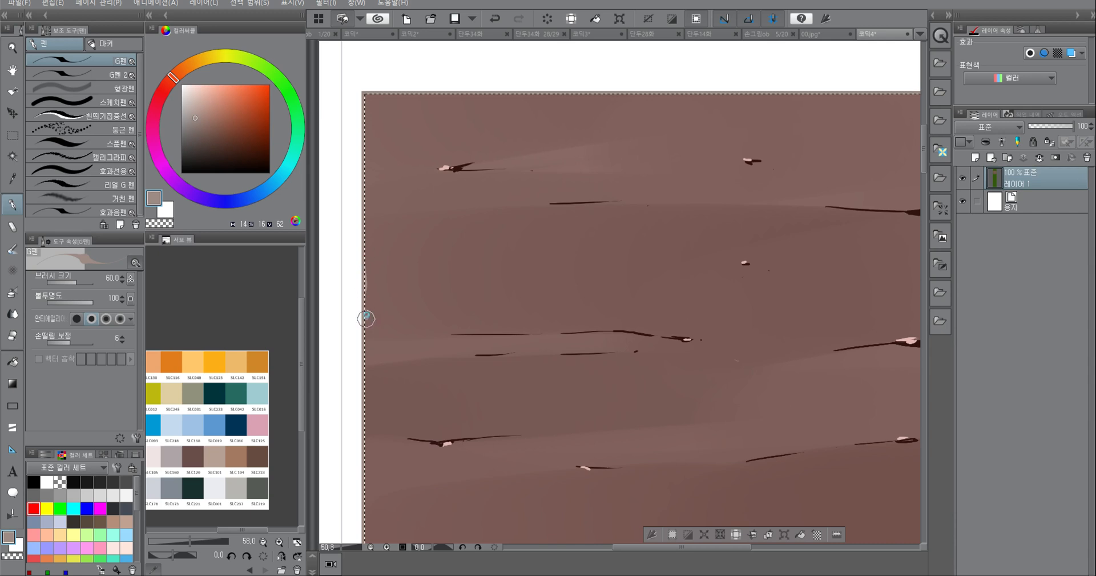
Step: Paint irregular grey-brown chips and dots down the wood square's left edge to near the lower corner
middle_drag(377, 425, 377, 282)
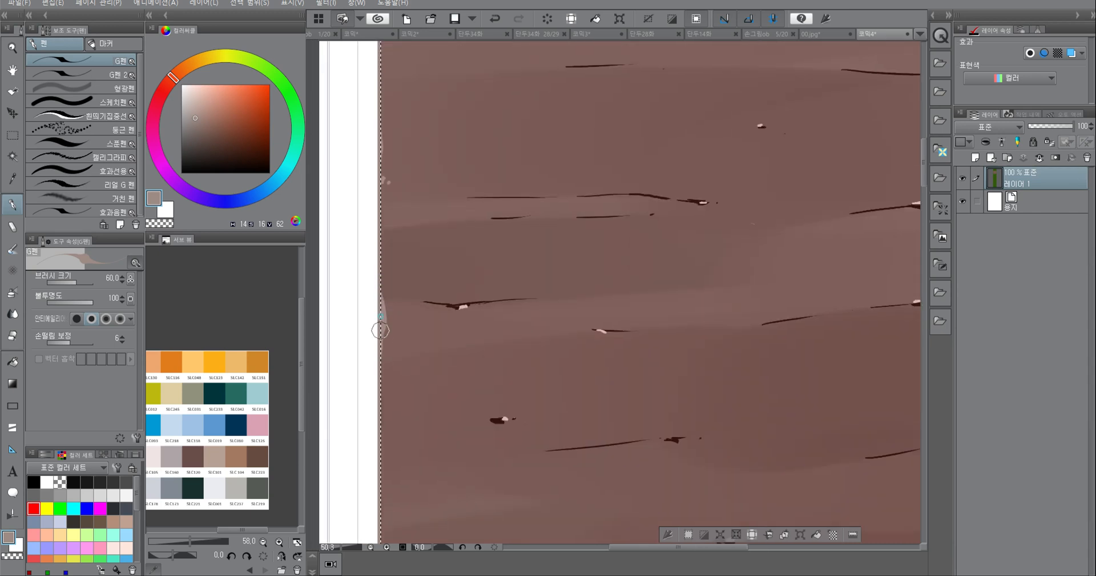
middle_drag(386, 444, 378, 264)
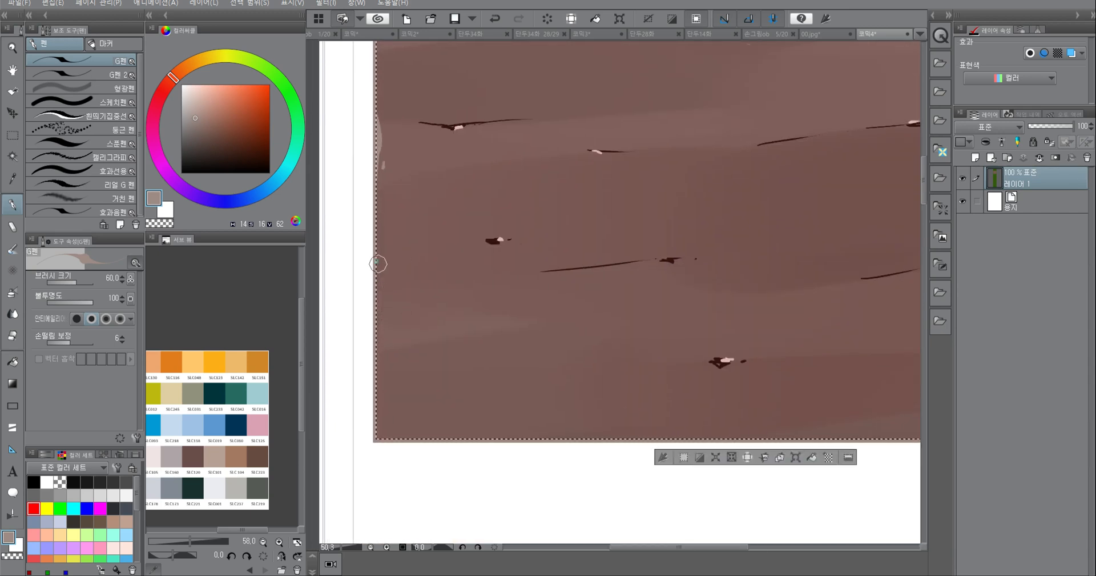
click(386, 326)
drag(376, 351, 375, 370)
click(384, 381)
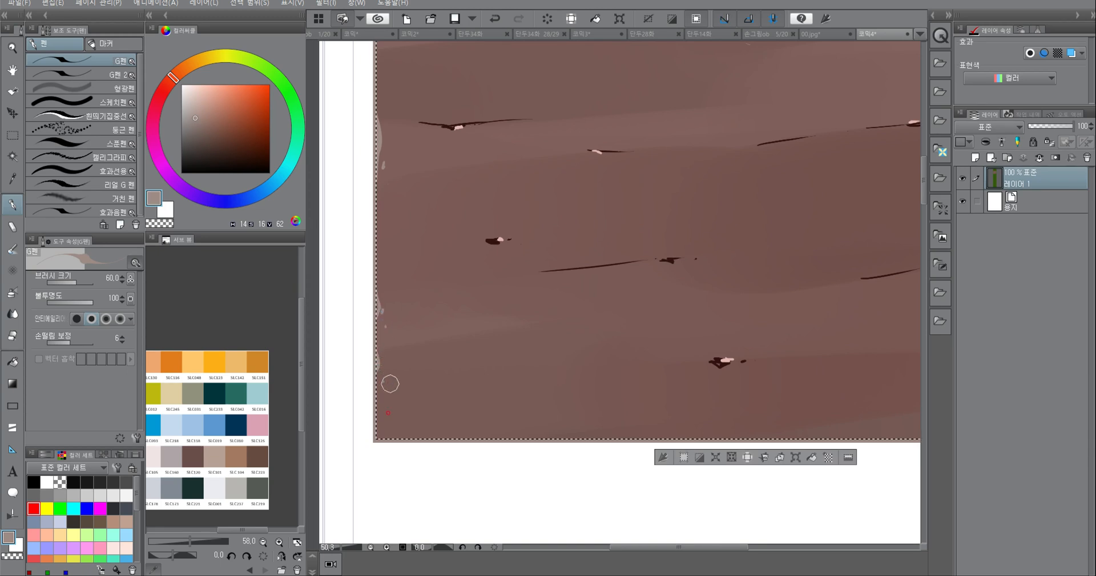
Step: Paint irregular grey-brown chips and small dots along the wood square's bottom edge, from the left corner past its middle
drag(422, 440, 440, 439)
click(450, 431)
click(462, 436)
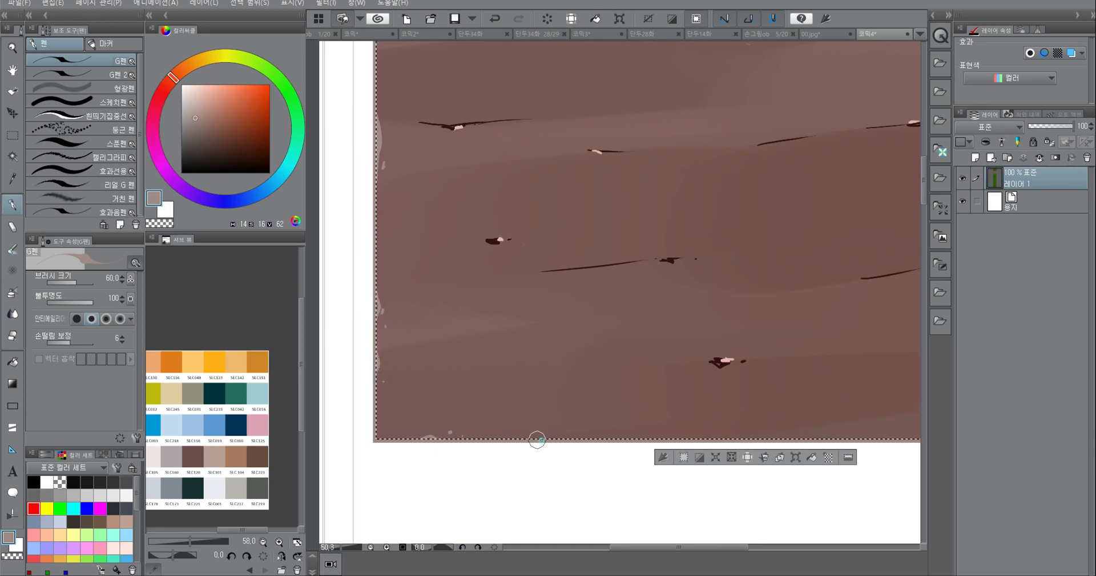
drag(531, 441, 547, 436)
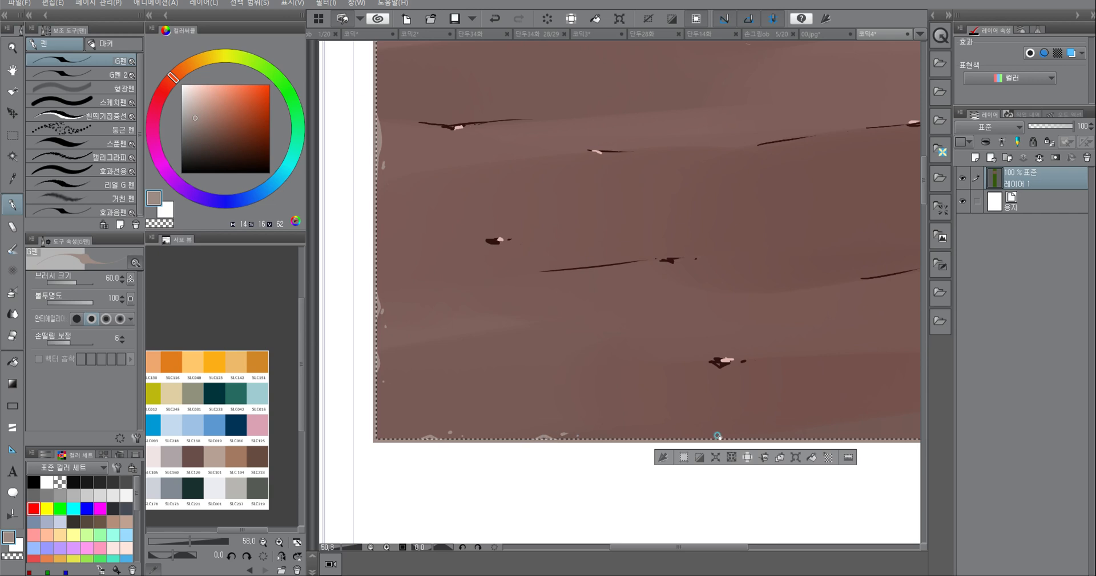
middle_drag(710, 440, 609, 375)
drag(619, 372, 627, 372)
click(642, 365)
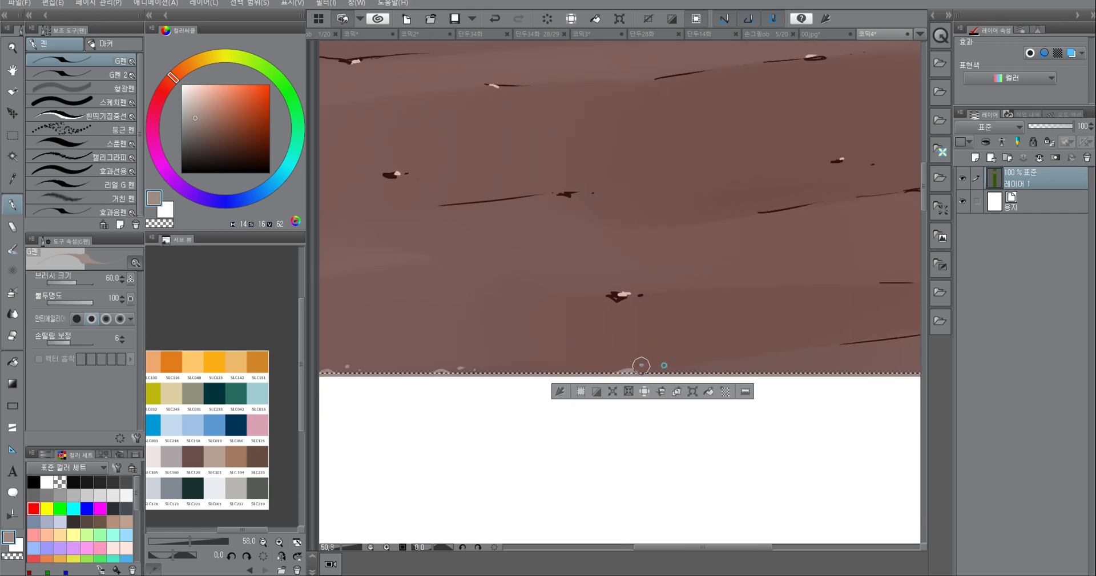
click(668, 370)
Step: Continue the grey-brown chips and dots along the bottom edge toward its right corner
middle_drag(797, 367, 719, 368)
drag(727, 376, 739, 373)
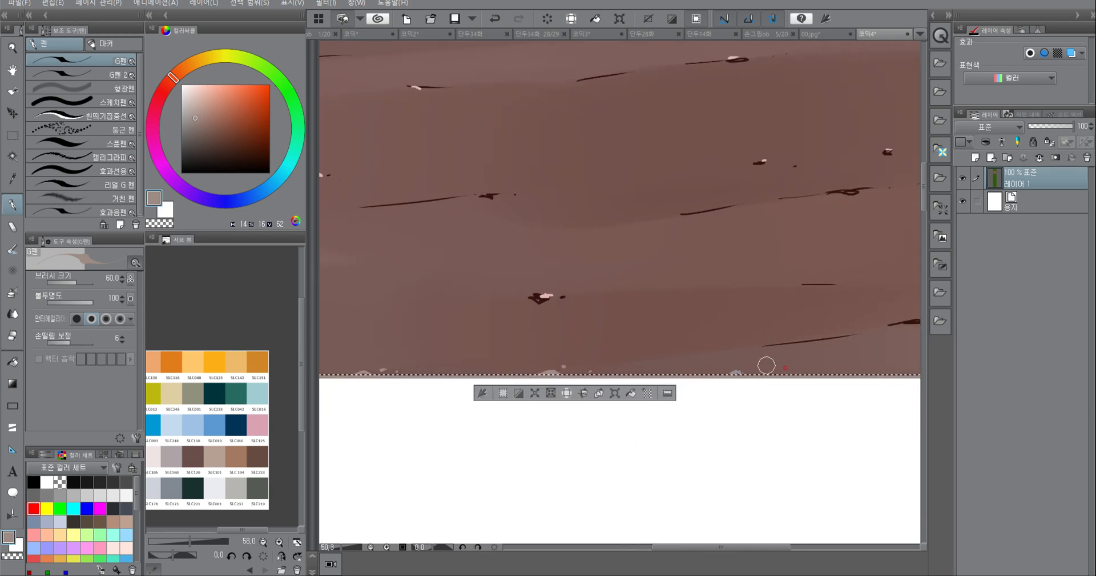
middle_drag(862, 376, 744, 377)
drag(743, 373, 759, 373)
click(768, 368)
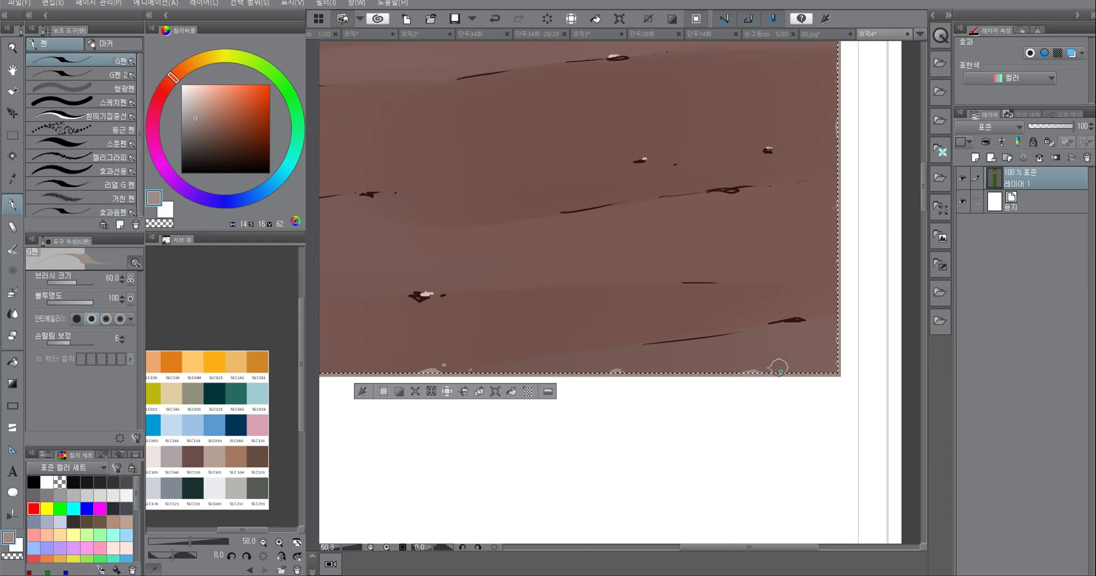
Step: Paint unevenly spaced grey-brown chips and dots along the wood square's top edge
scroll(814, 374, down, 1)
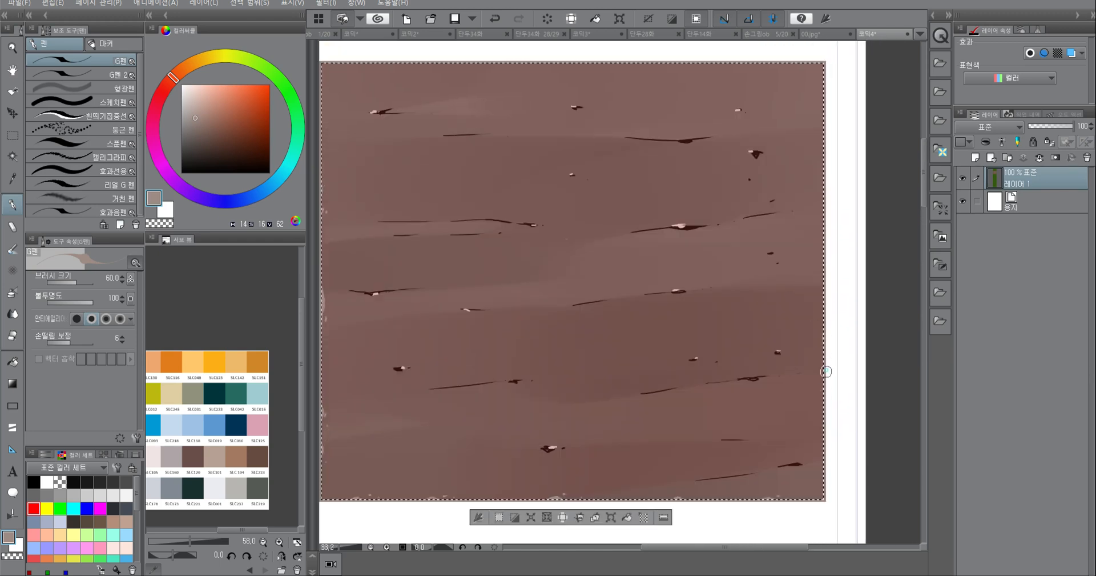
middle_drag(719, 306, 762, 413)
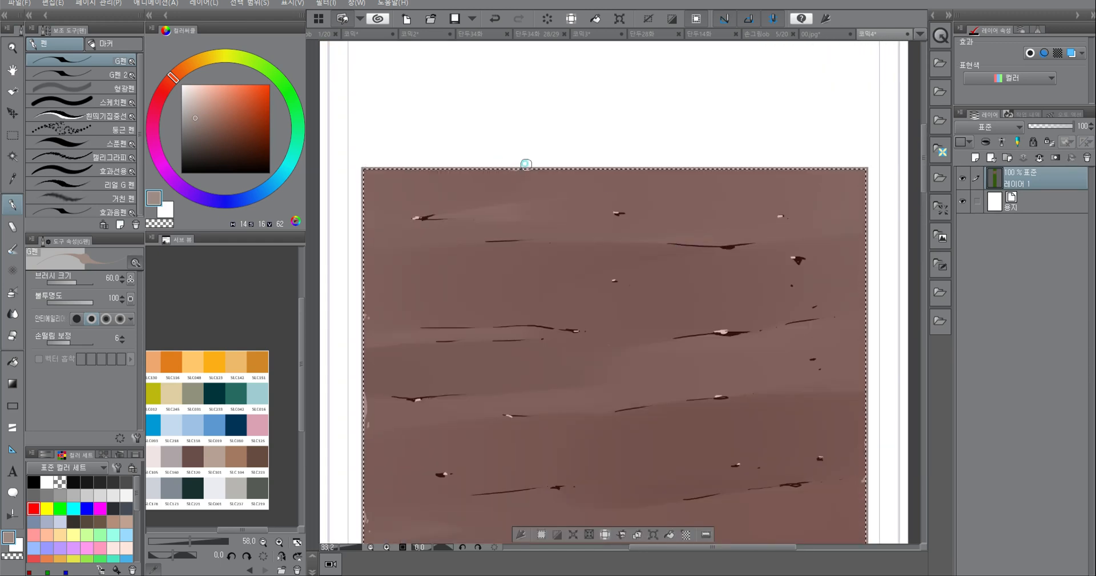
drag(511, 166, 598, 171)
click(539, 174)
click(688, 171)
click(743, 169)
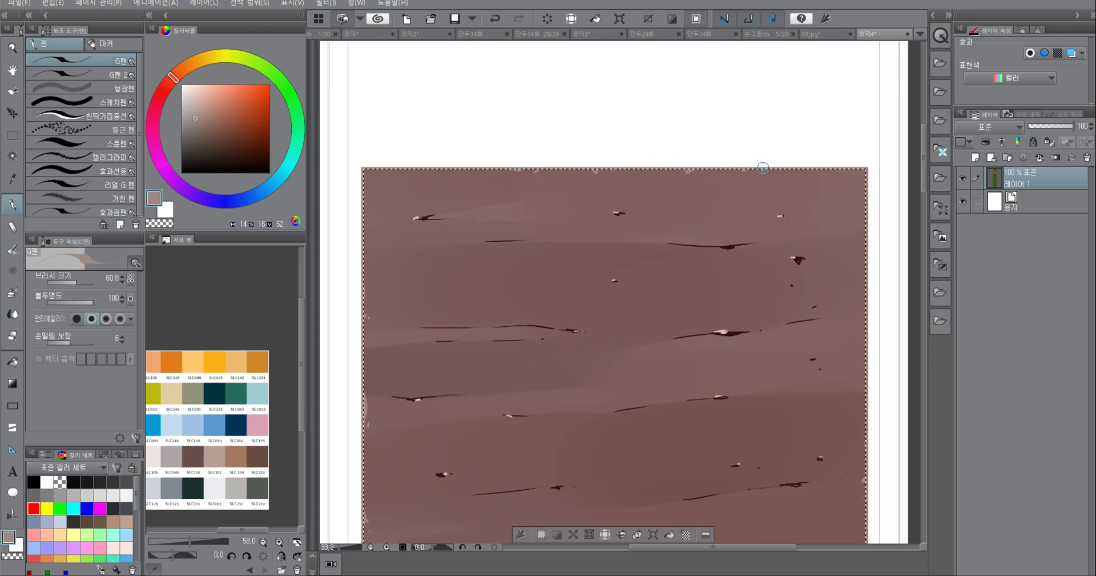
drag(790, 170, 797, 170)
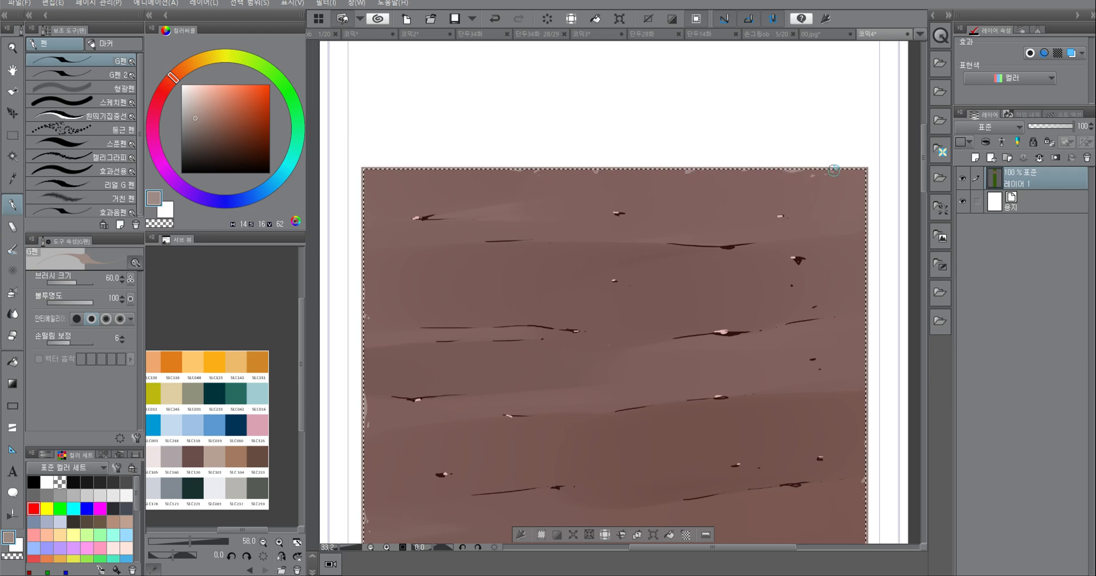
drag(402, 170, 411, 168)
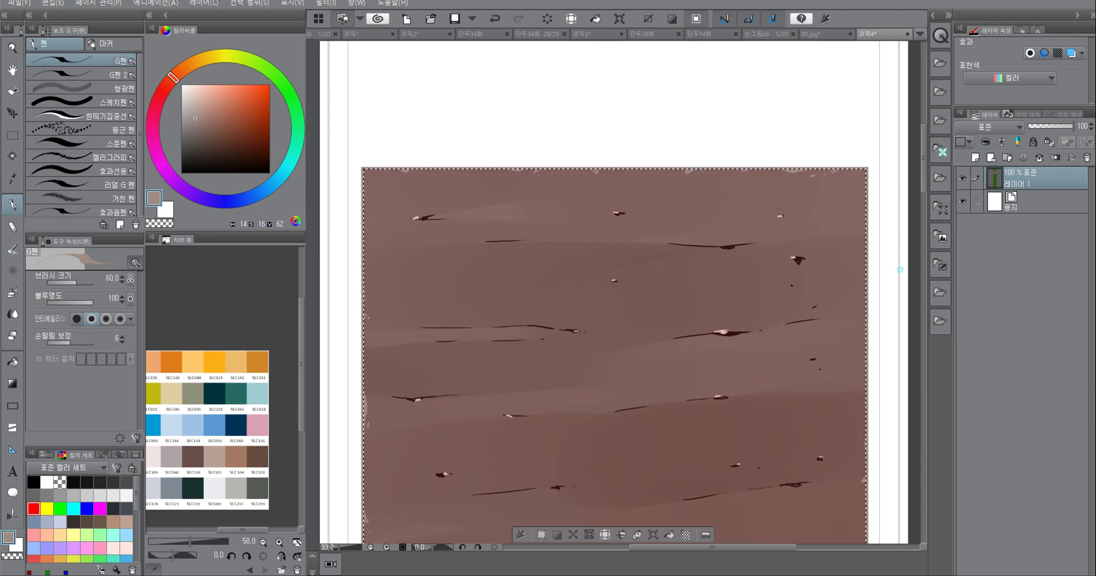
Step: Examine the chipped edges up close and the whole wood texture from a distance without the selection outline
scroll(799, 400, down, 4)
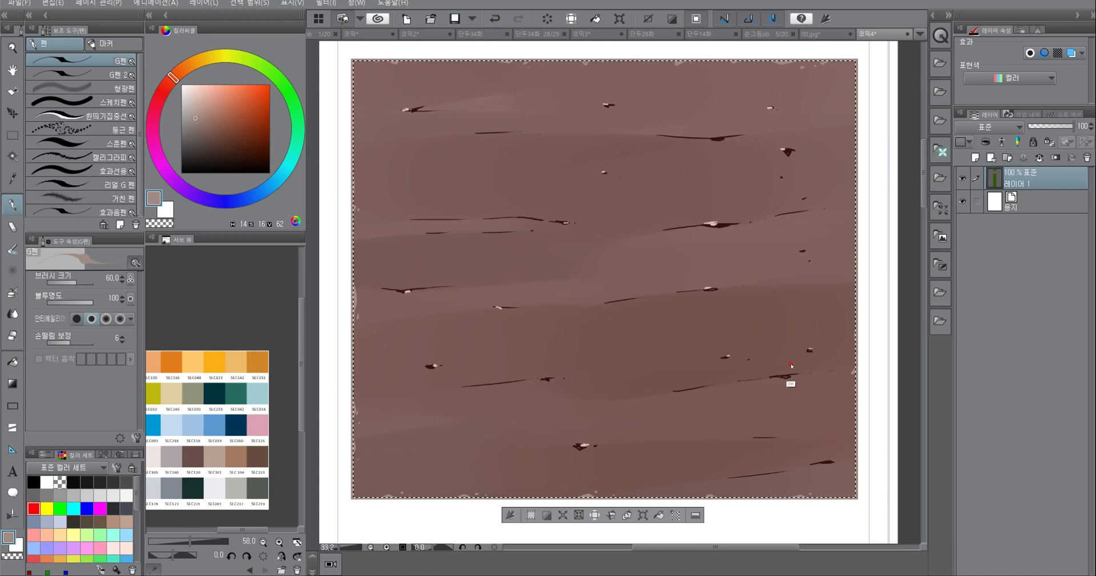
ctrl+scroll(802, 377, down, 1)
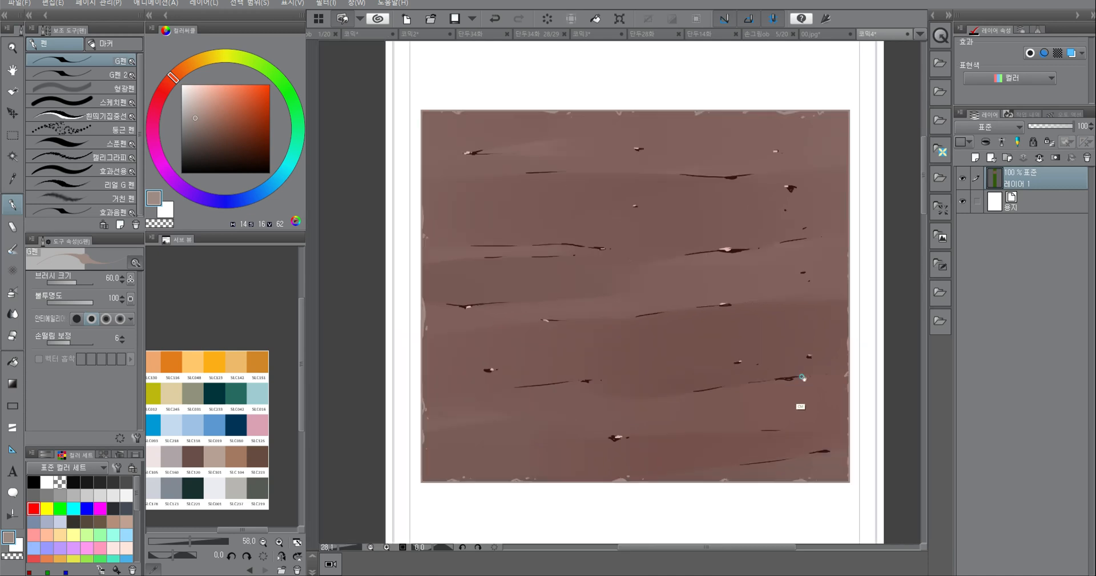
ctrl+scroll(834, 348, up, 7)
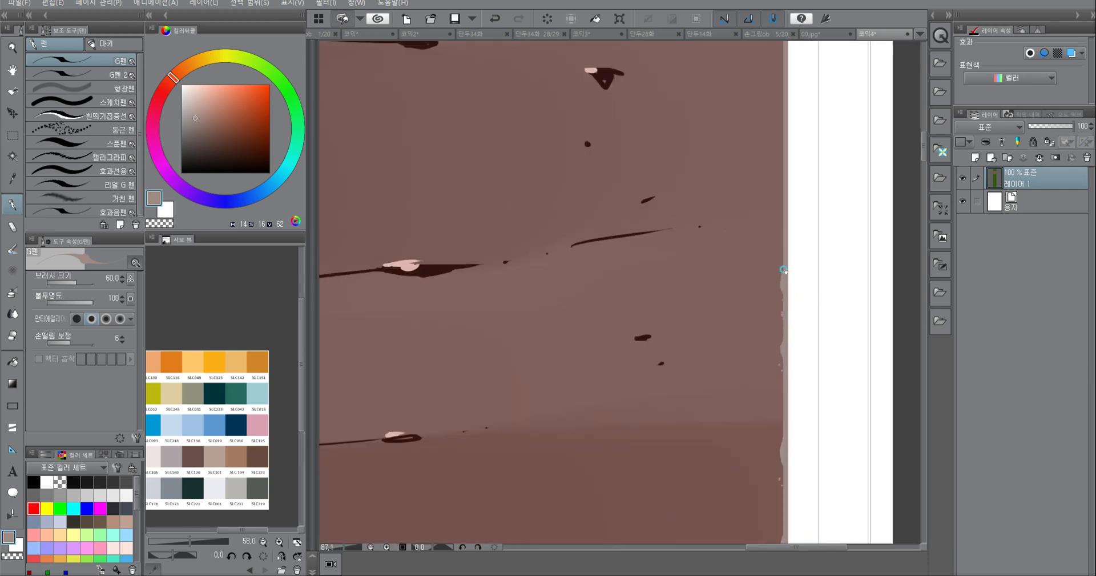
scroll(782, 265, up, 3)
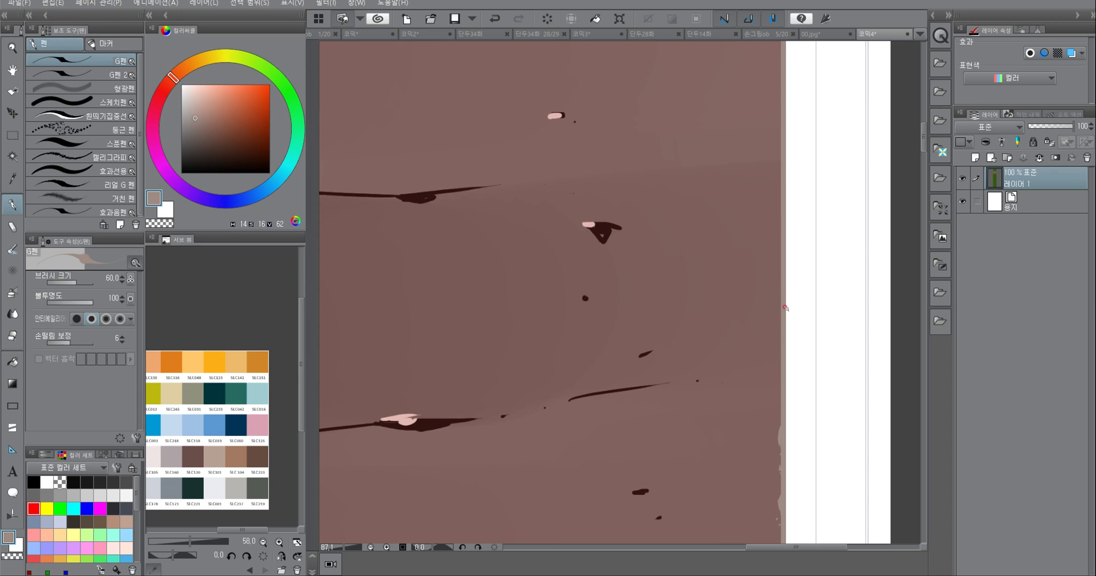
scroll(785, 308, down, 5)
ctrl+scroll(791, 371, up, 3)
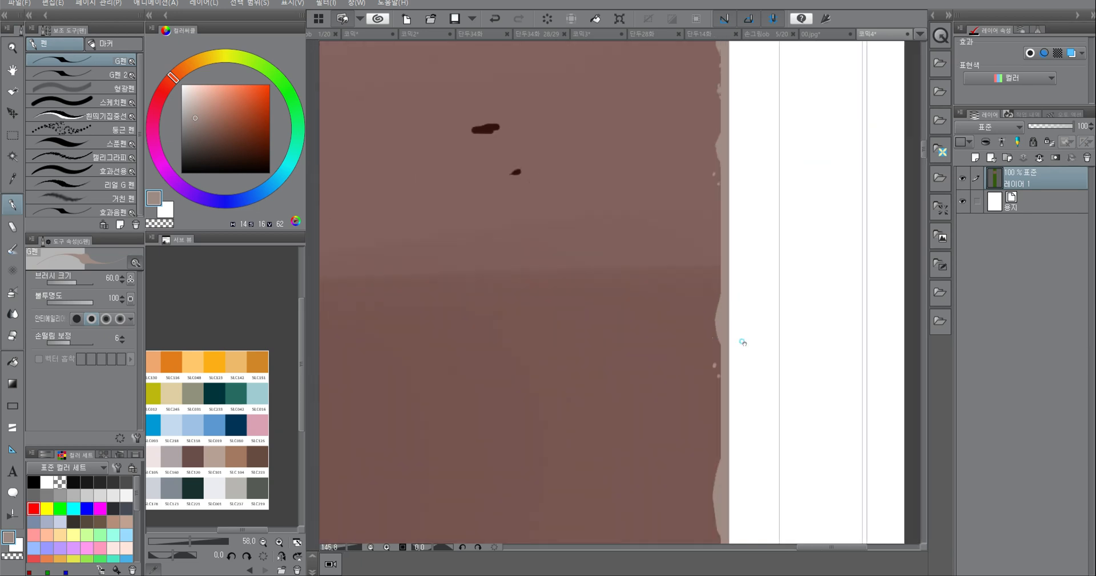
ctrl+scroll(748, 421, down, 5)
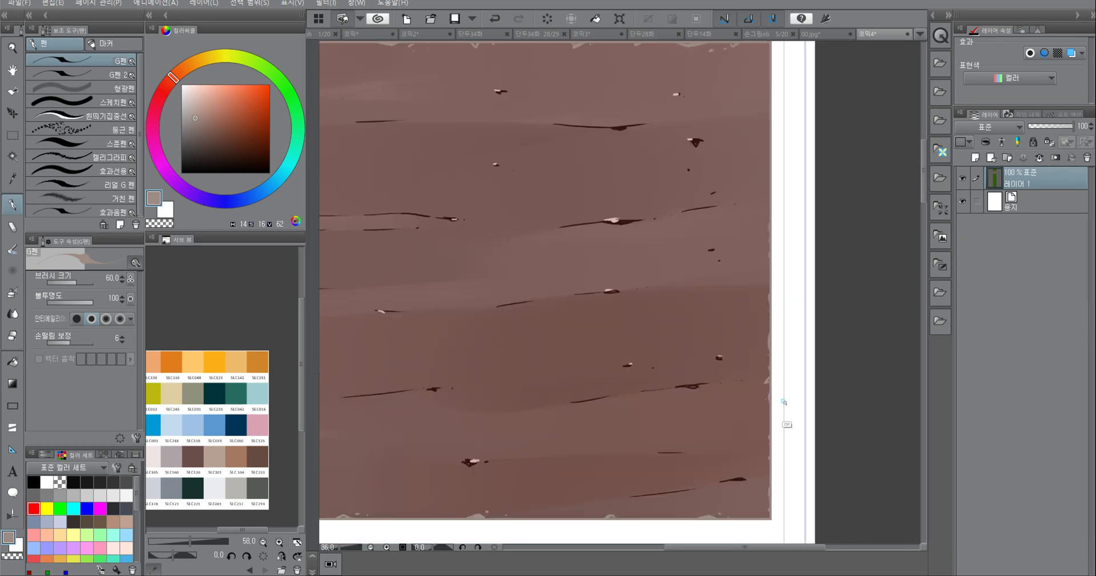
ctrl+scroll(783, 402, down, 2)
ctrl+scroll(776, 402, up, 1)
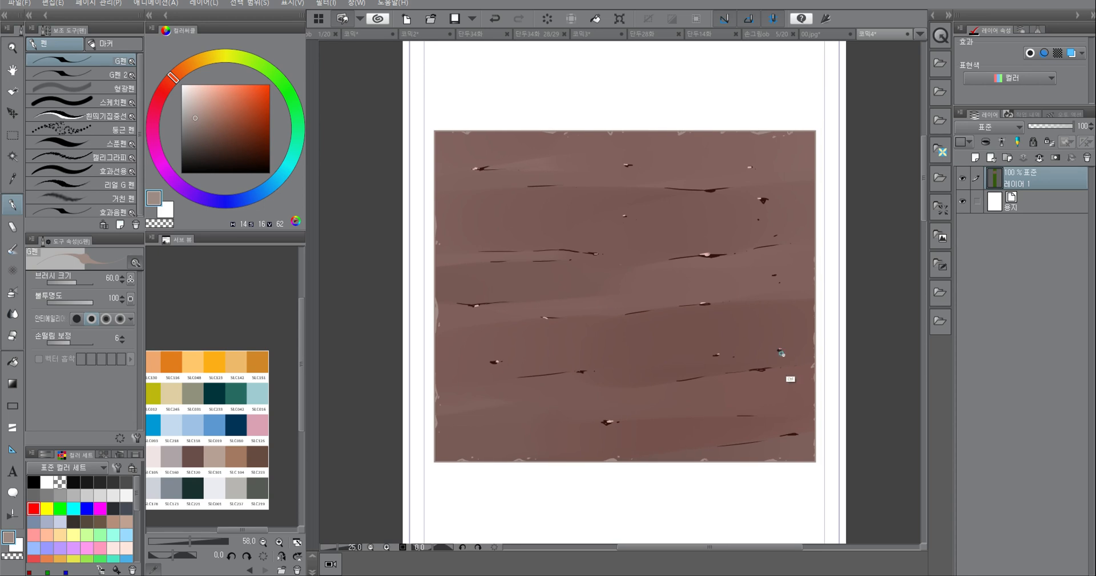
scroll(788, 382, down, 4)
scroll(742, 339, down, 4)
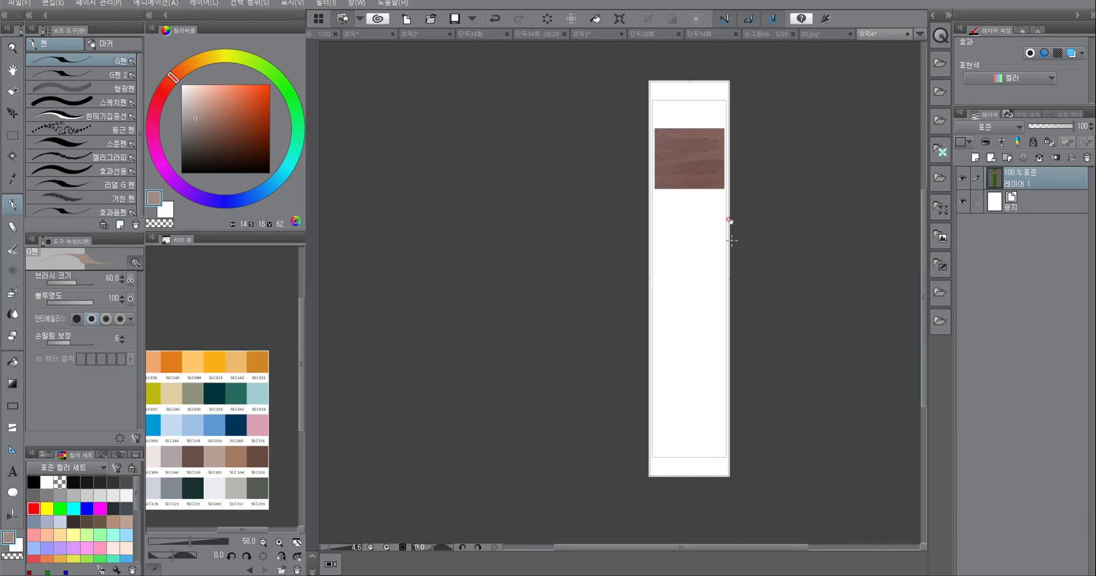
scroll(742, 200, up, 2)
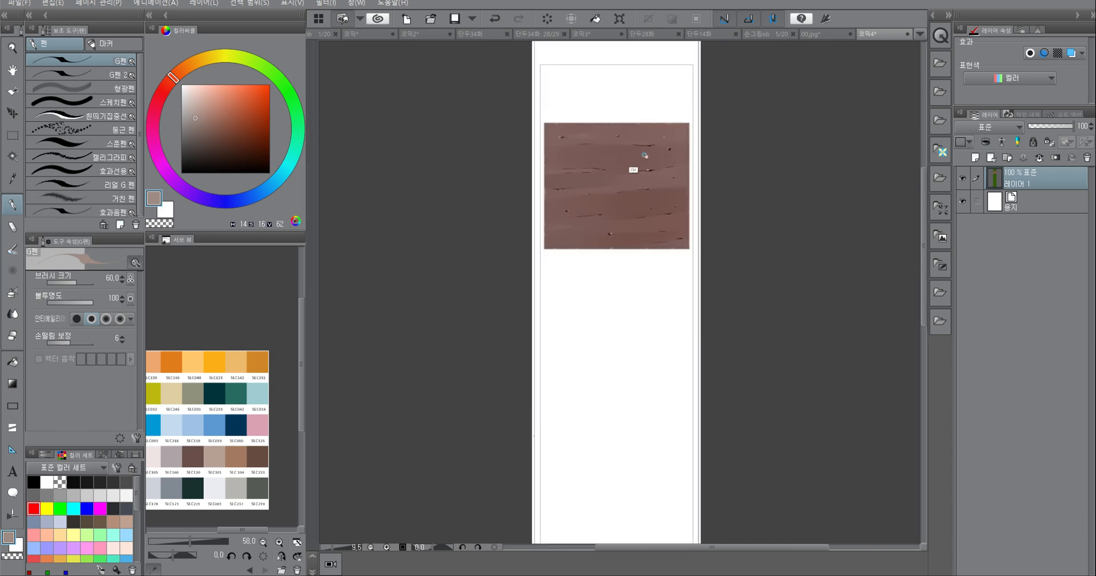
scroll(634, 166, up, 2)
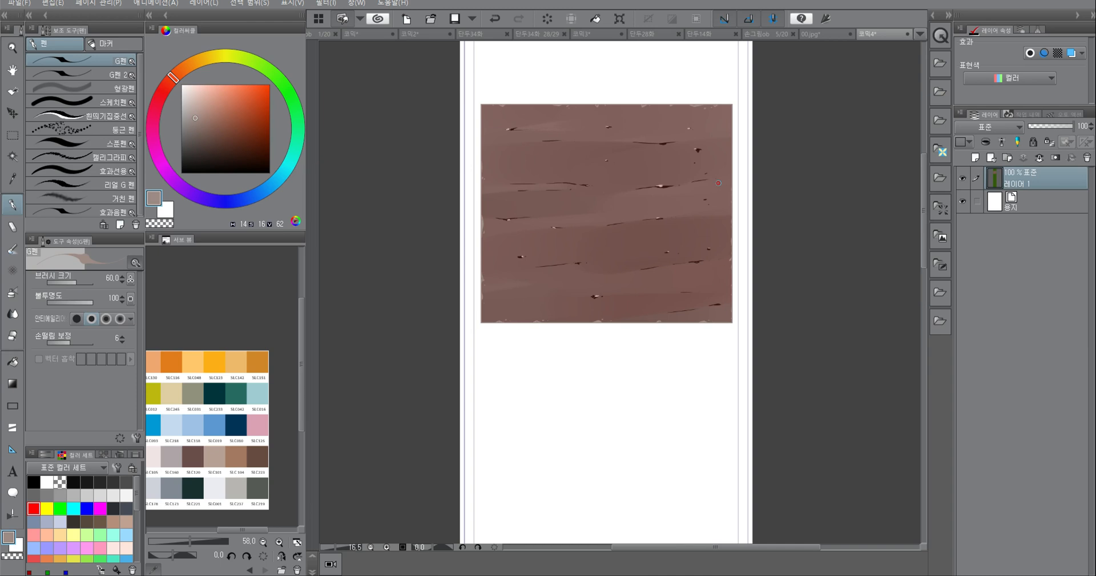
Step: Create a new document from the wood square on the clipboard and view the whole texture
click(19, 3)
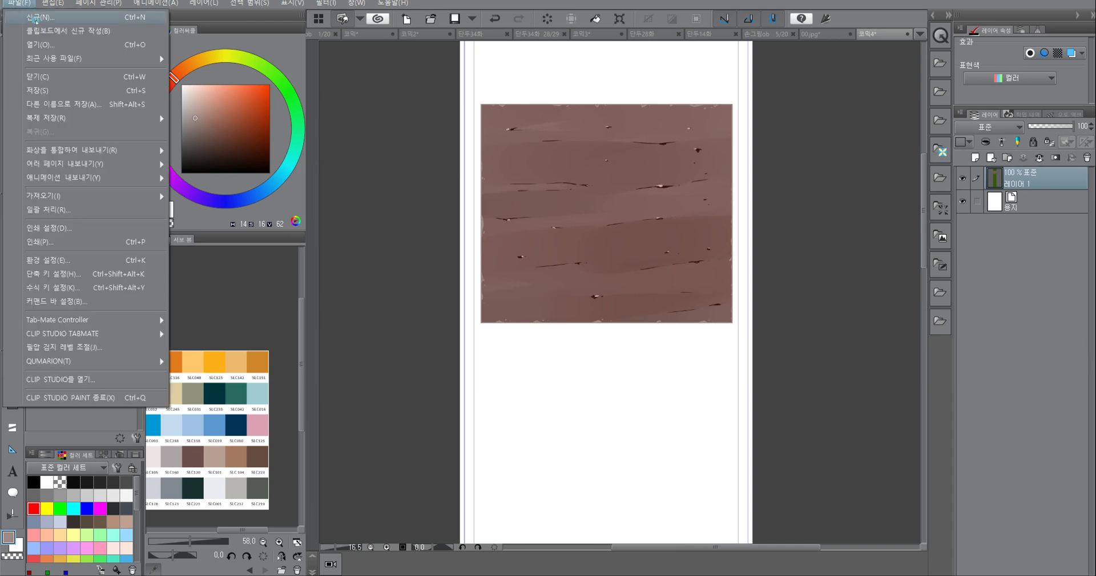
click(81, 31)
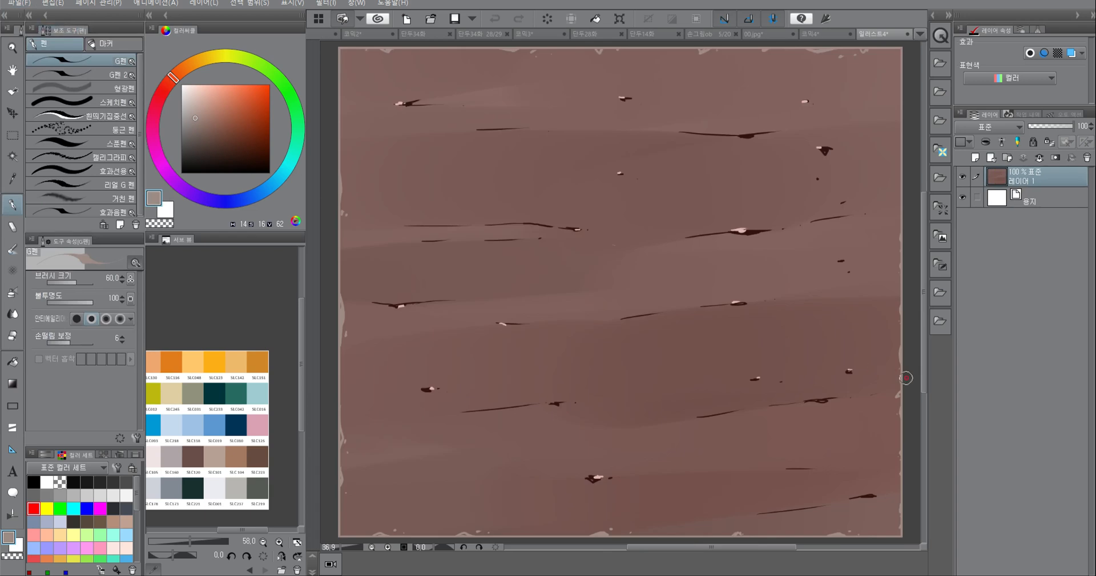
scroll(889, 410, down, 1)
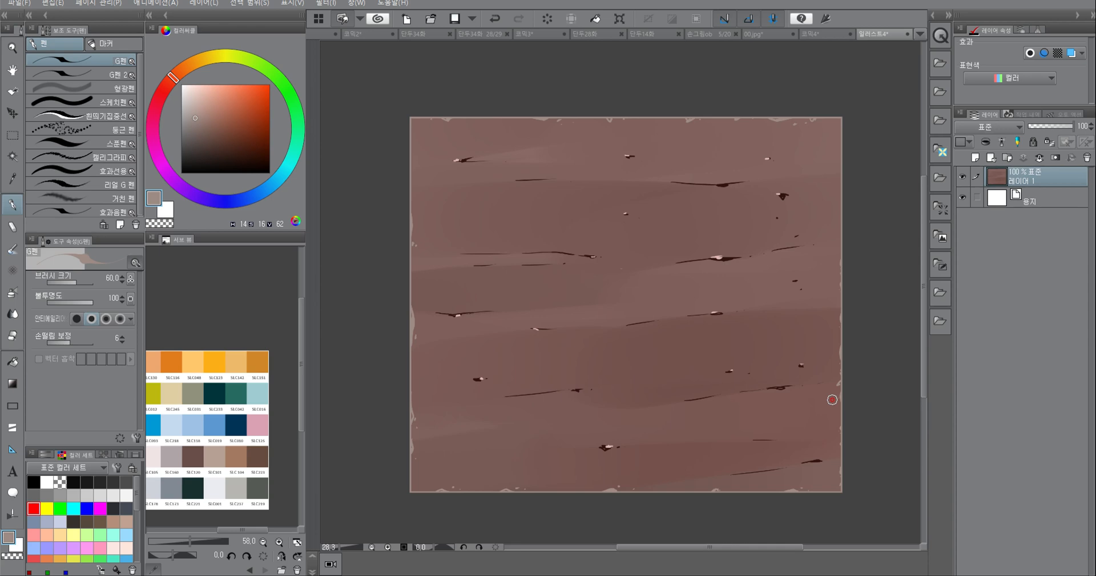
Step: Start a batch export of the wood texture and choose PNG as the file format
click(21, 3)
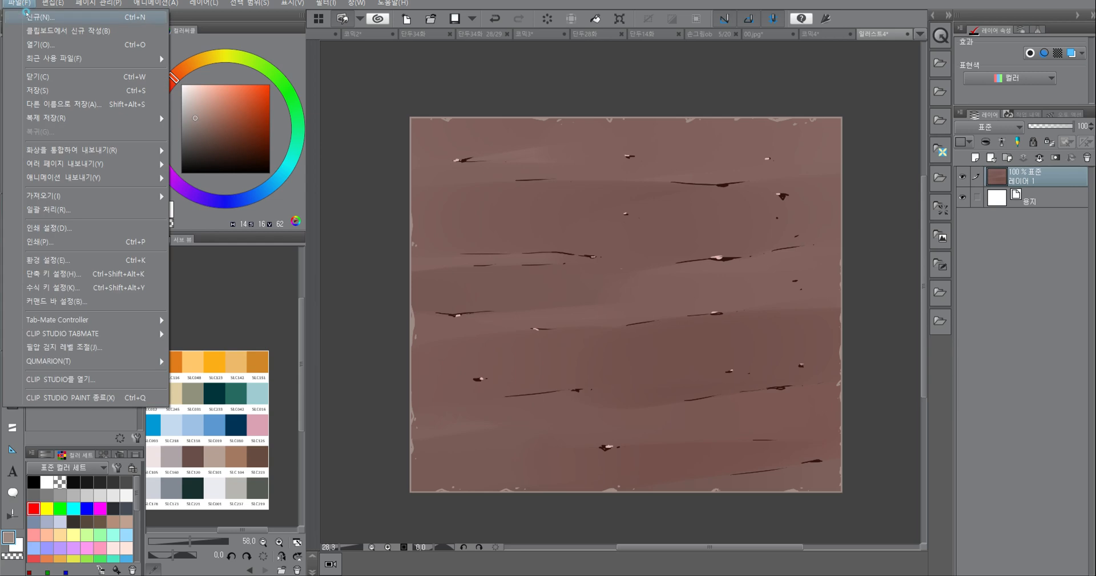
mouse_move(169, 164)
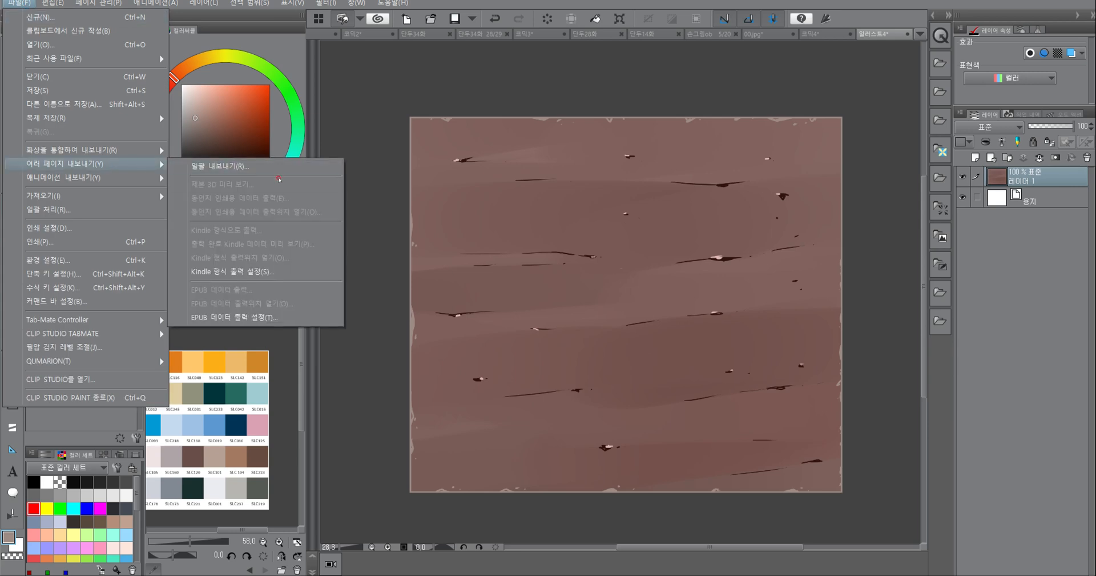
click(280, 167)
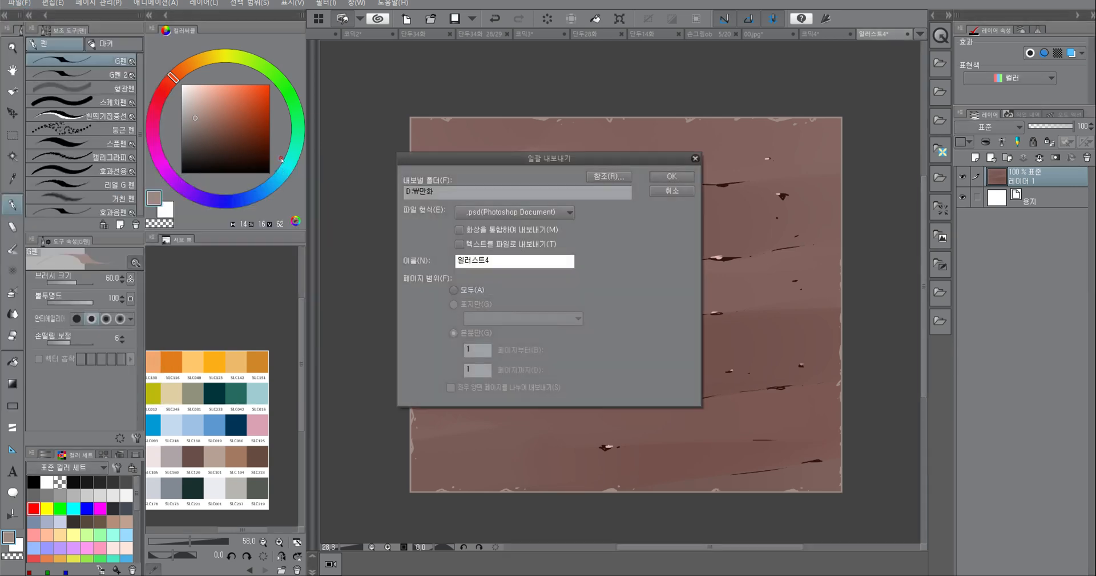
click(514, 212)
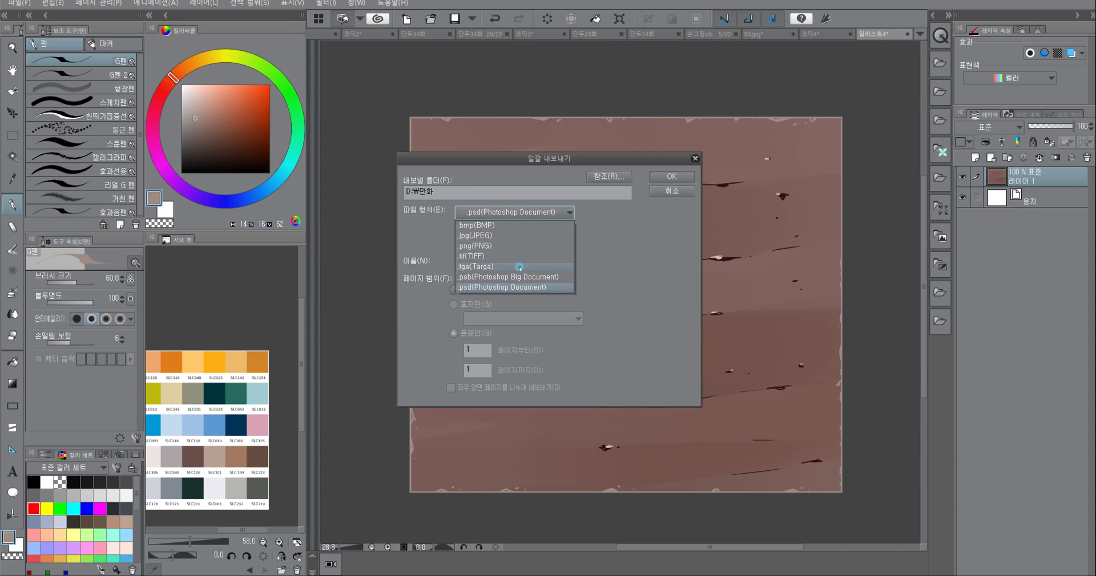
click(505, 242)
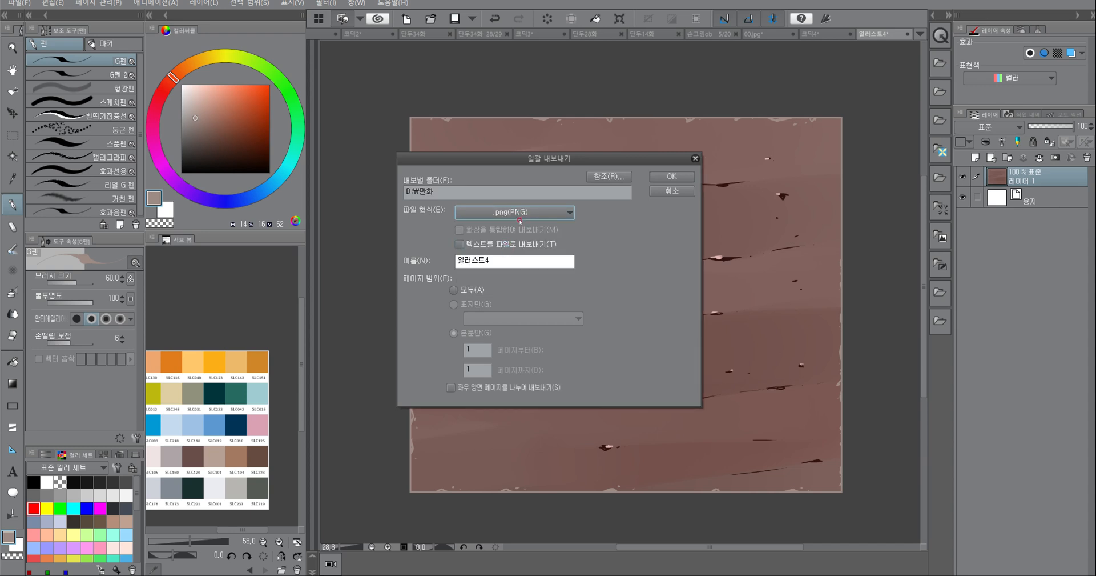
Step: Name the exported file 나무01 and accept the batch export settings
double_click(494, 262)
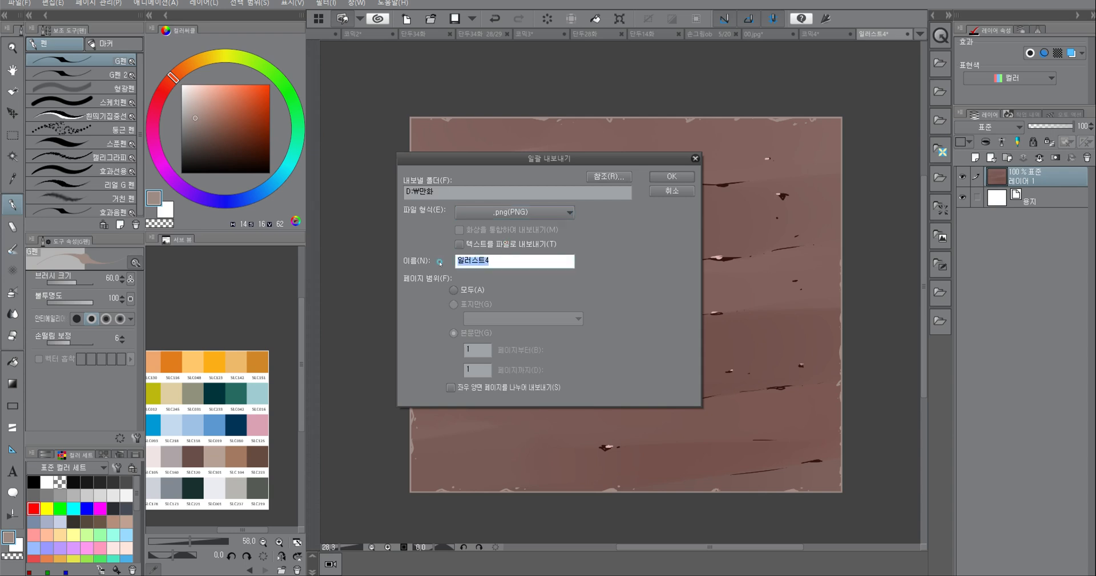
text(나무)
key(BackSpace)
key(BackSpace)
text(wood)
key(BackSpace)
key(BackSpace)
key(BackSpace)
key(BackSpace)
text(나무01)
click(666, 178)
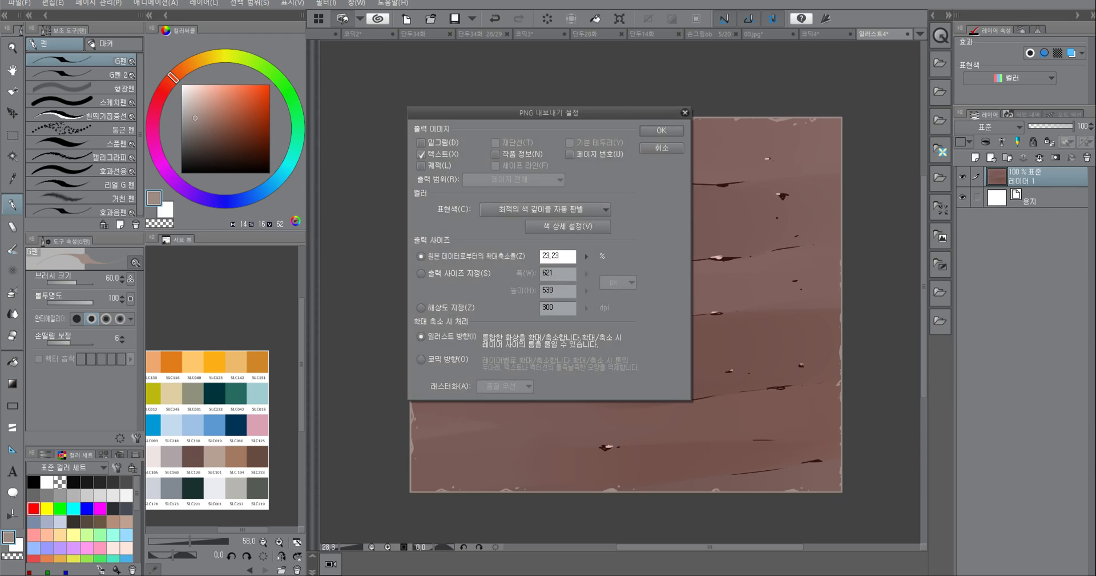
Step: Circle the output width value in blue and handwrite an underlined texture note beside the size settings
drag(557, 272, 552, 267)
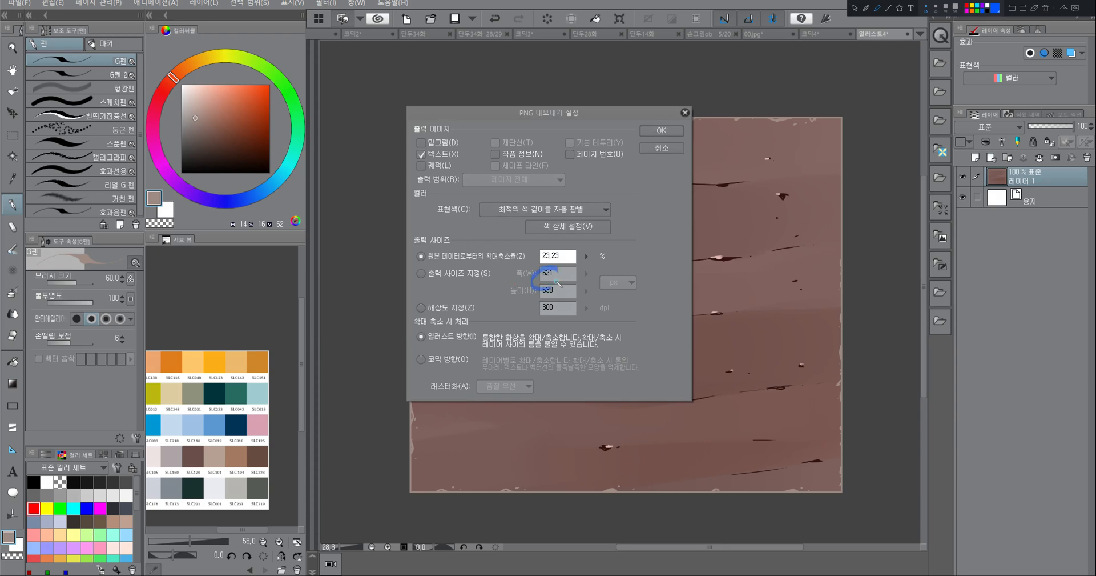
mouse_move(635, 179)
mouse_down()
mouse_move(624, 193)
mouse_move(669, 174)
mouse_move(679, 196)
mouse_move(688, 184)
mouse_move(712, 187)
mouse_up()
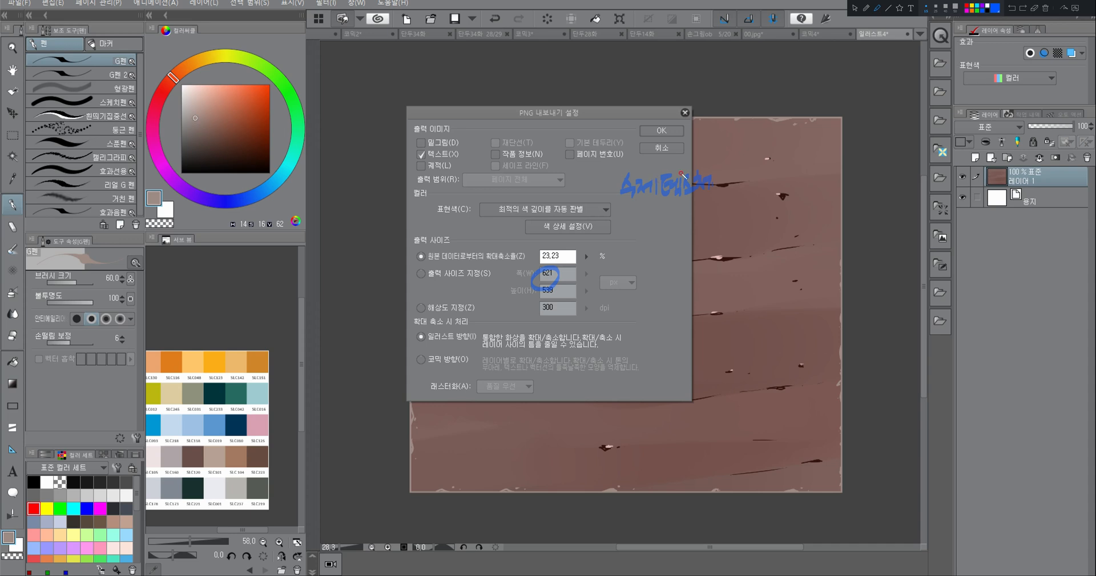
drag(631, 206, 704, 199)
drag(637, 220, 639, 234)
drag(646, 221, 656, 229)
mouse_move(650, 231)
mouse_down()
mouse_move(693, 232)
mouse_move(704, 219)
mouse_up()
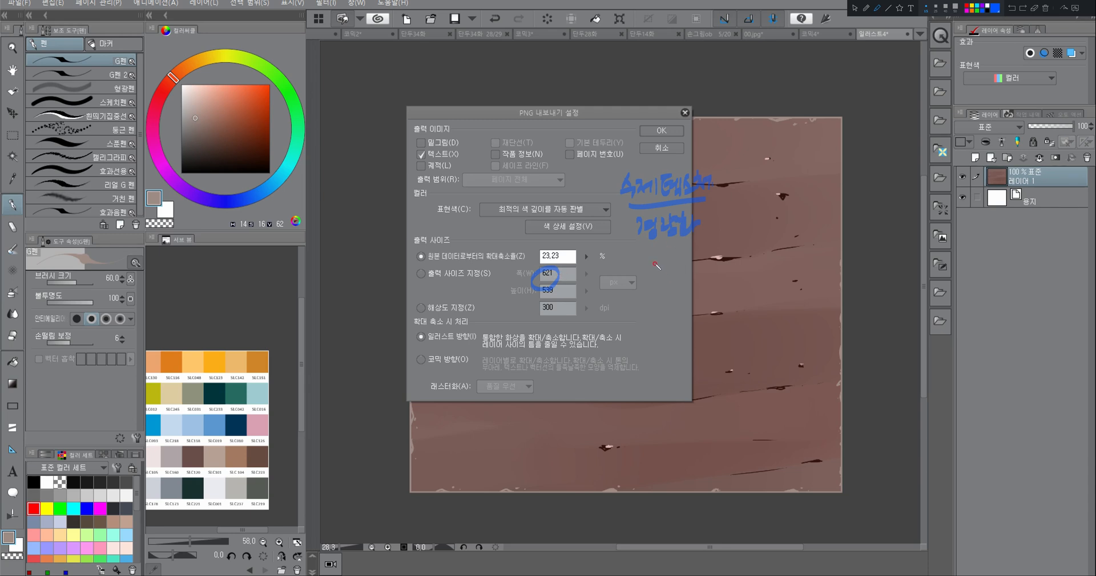
Step: Handwrite a boxed 512 px beneath the texture note, link it with a curved arrow, and draw three stars above
drag(647, 256, 657, 268)
mouse_move(663, 252)
mouse_down()
mouse_move(684, 275)
mouse_move(687, 265)
mouse_up()
mouse_move(691, 257)
mouse_down()
mouse_move(699, 264)
mouse_move(682, 243)
mouse_move(635, 277)
mouse_up()
drag(625, 202, 619, 252)
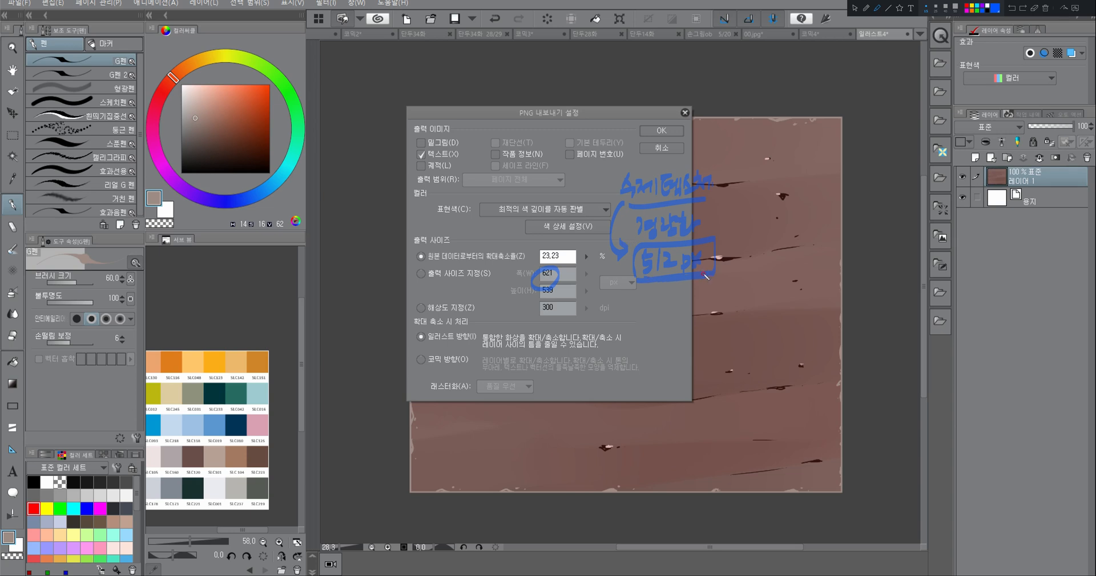
mouse_move(610, 172)
mouse_down()
mouse_move(631, 140)
mouse_move(654, 163)
mouse_move(680, 137)
mouse_move(678, 156)
mouse_up()
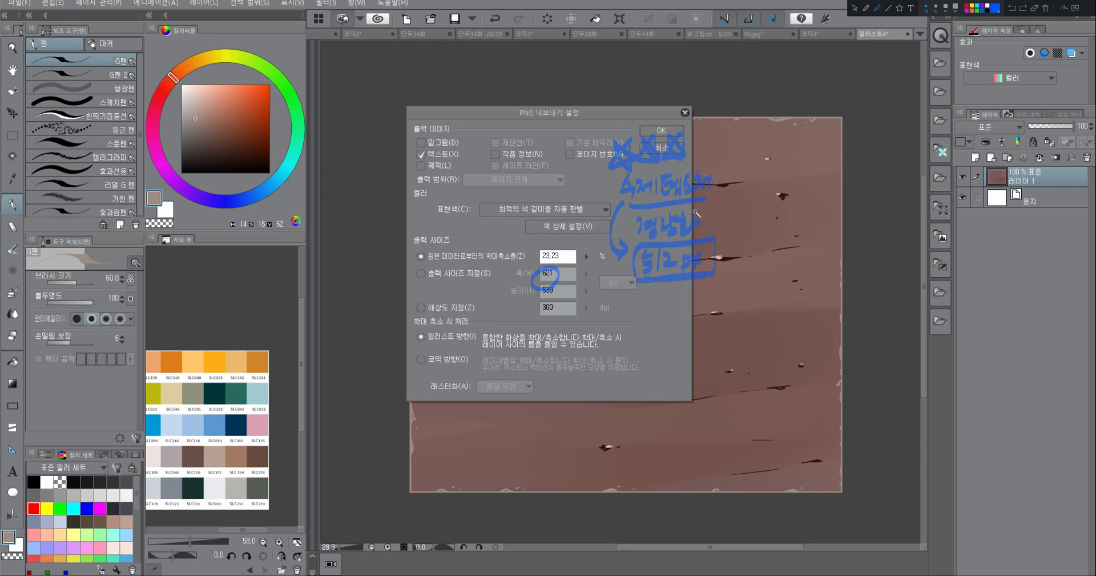
Step: Handwrite 이미지 크기 beside the boxed 512 px note, emphasise the 512 px and the stars in white, and clear all annotations
drag(720, 210, 753, 220)
click(987, 6)
mouse_move(648, 252)
mouse_down()
mouse_move(650, 273)
mouse_move(663, 276)
mouse_move(703, 257)
mouse_move(694, 258)
mouse_up()
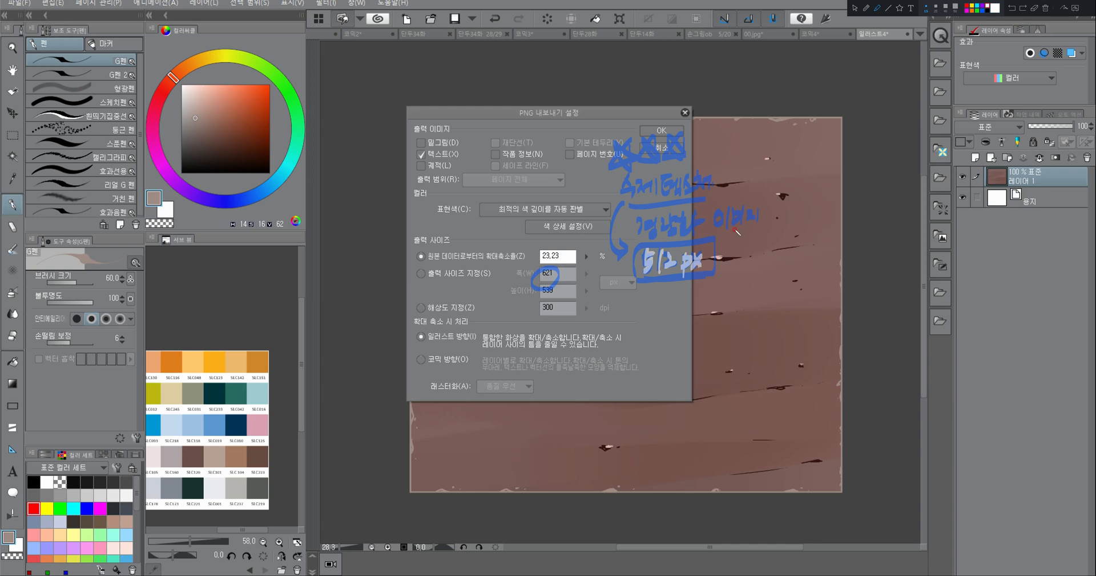
mouse_move(720, 213)
mouse_down()
mouse_move(728, 220)
mouse_move(738, 208)
mouse_move(739, 226)
mouse_move(751, 215)
mouse_move(764, 228)
mouse_move(776, 213)
mouse_move(799, 220)
mouse_up()
mouse_move(641, 280)
mouse_down()
mouse_move(714, 277)
mouse_move(694, 295)
mouse_up()
mouse_move(615, 140)
mouse_down()
mouse_move(626, 167)
mouse_move(683, 134)
mouse_move(686, 143)
mouse_up()
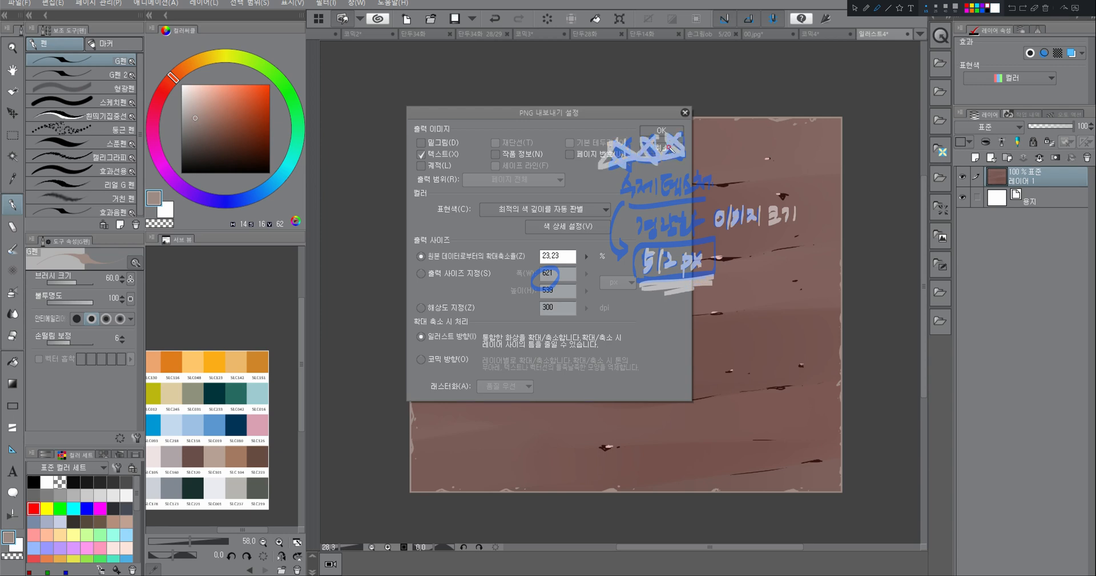
key(Escape)
Step: Export the PNG with a specified output size, setting the width to 512 px
click(427, 273)
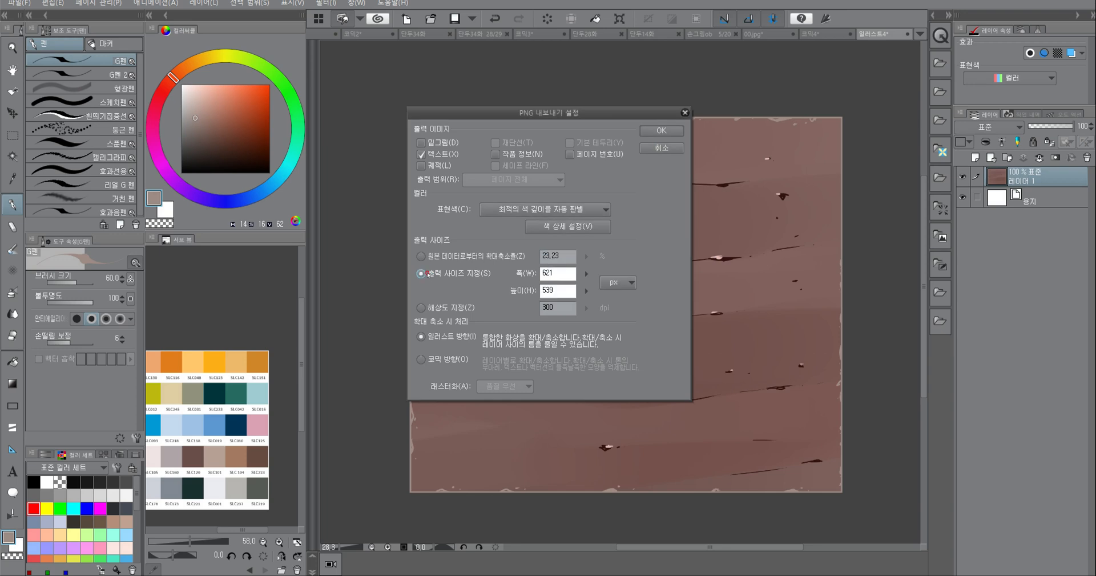
double_click(564, 272)
text(512)
click(662, 131)
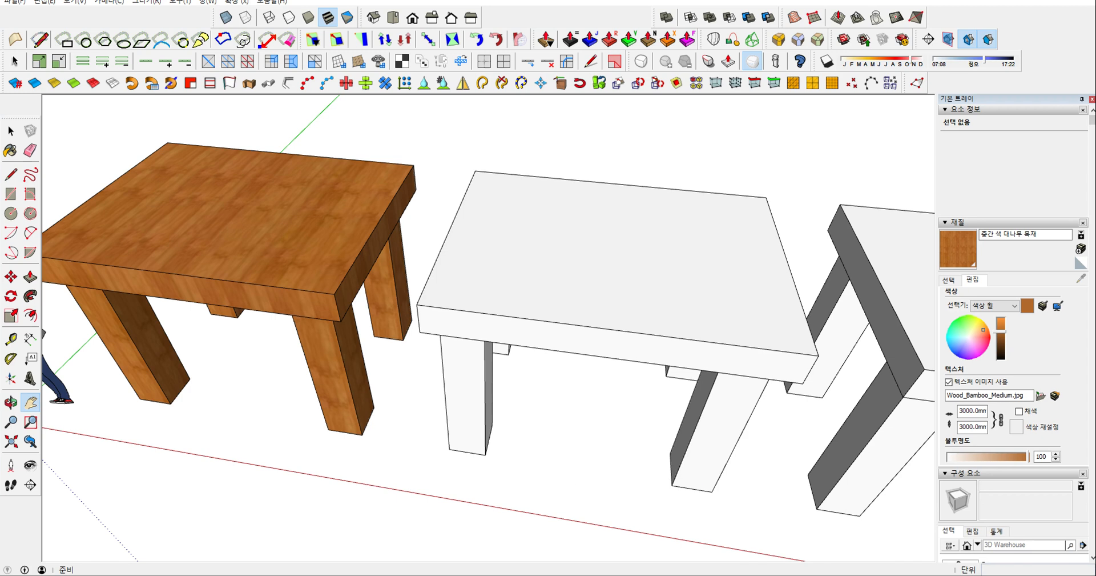
Step: In SketchUp, annotate the wooden table with an arrowed texture mapping note, handwrite a boxed SKETCH UV above the white table, and clear the annotations
drag(690, 299, 690, 302)
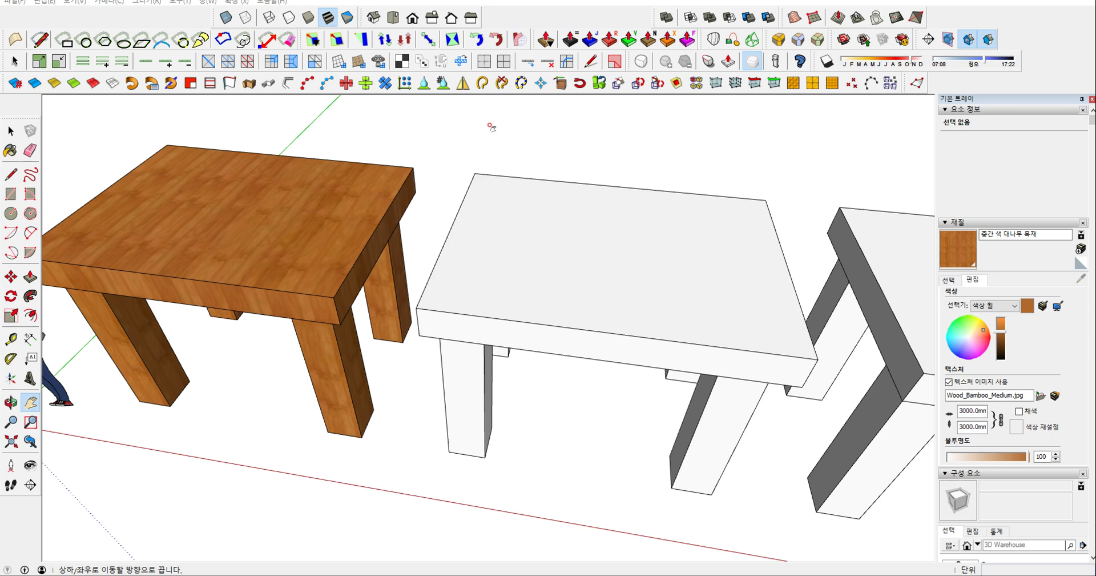
key(ctrl+2)
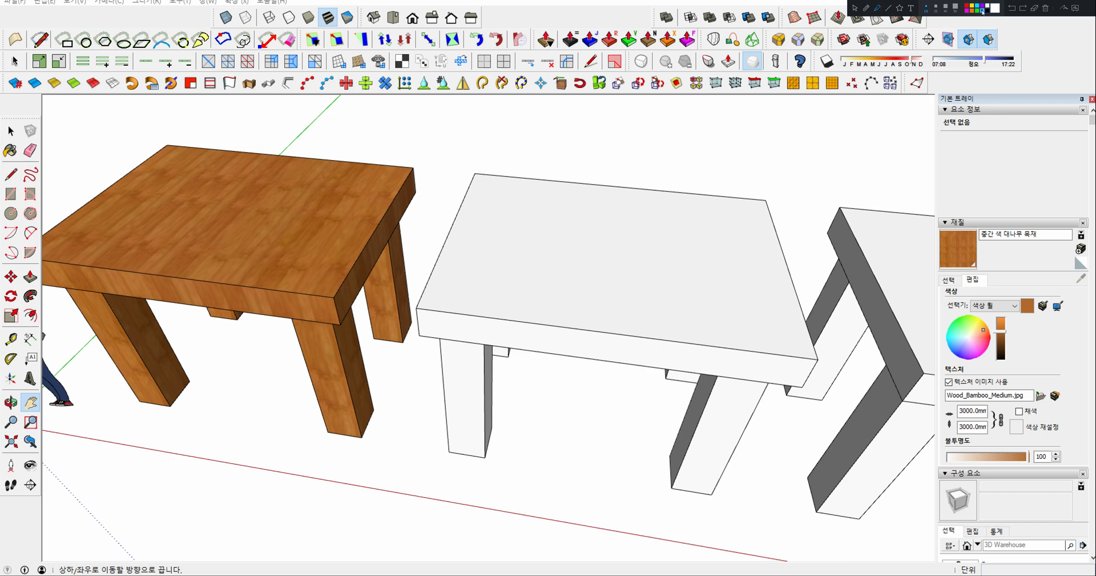
click(983, 9)
mouse_move(393, 136)
mouse_down()
mouse_move(399, 148)
mouse_move(455, 116)
mouse_move(530, 114)
mouse_move(534, 125)
mouse_up()
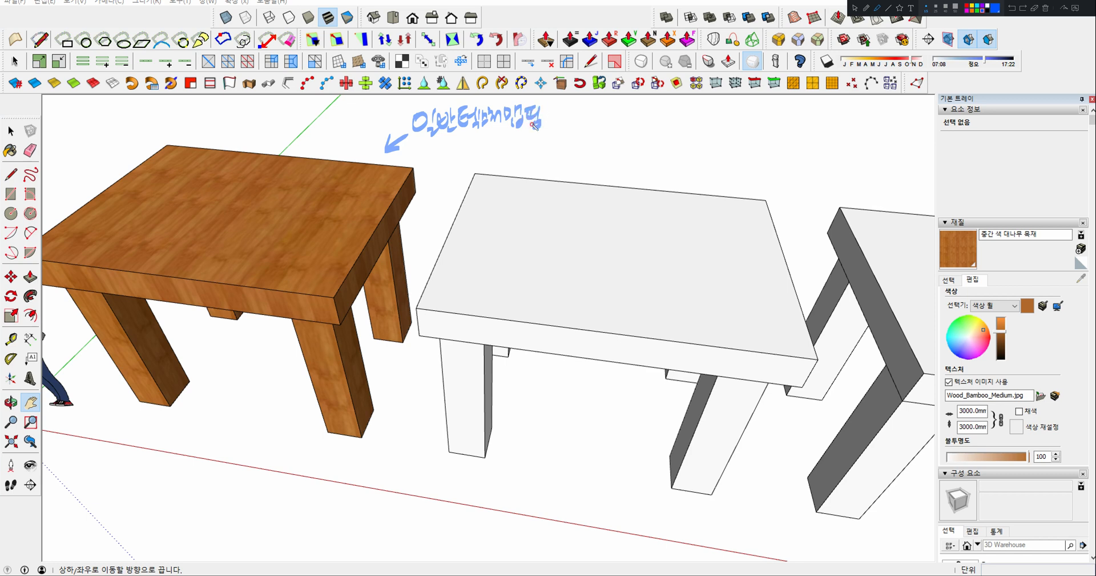
mouse_move(636, 127)
mouse_down()
mouse_move(620, 153)
mouse_move(687, 153)
mouse_move(759, 122)
mouse_up()
click(763, 129)
mouse_move(633, 166)
mouse_down()
mouse_move(777, 131)
mouse_move(605, 136)
mouse_move(737, 166)
mouse_up()
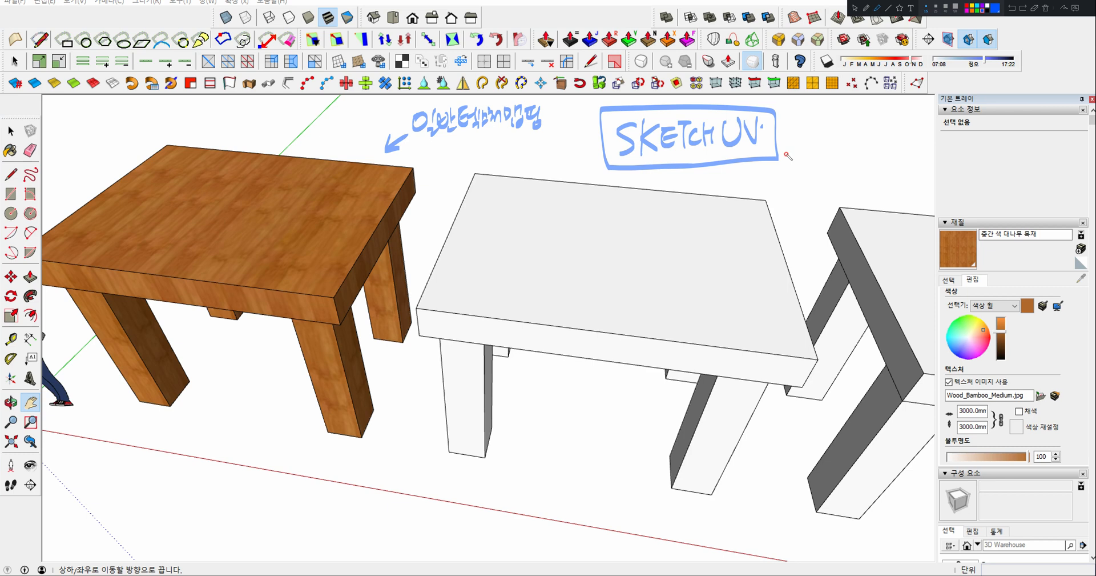
key(Escape)
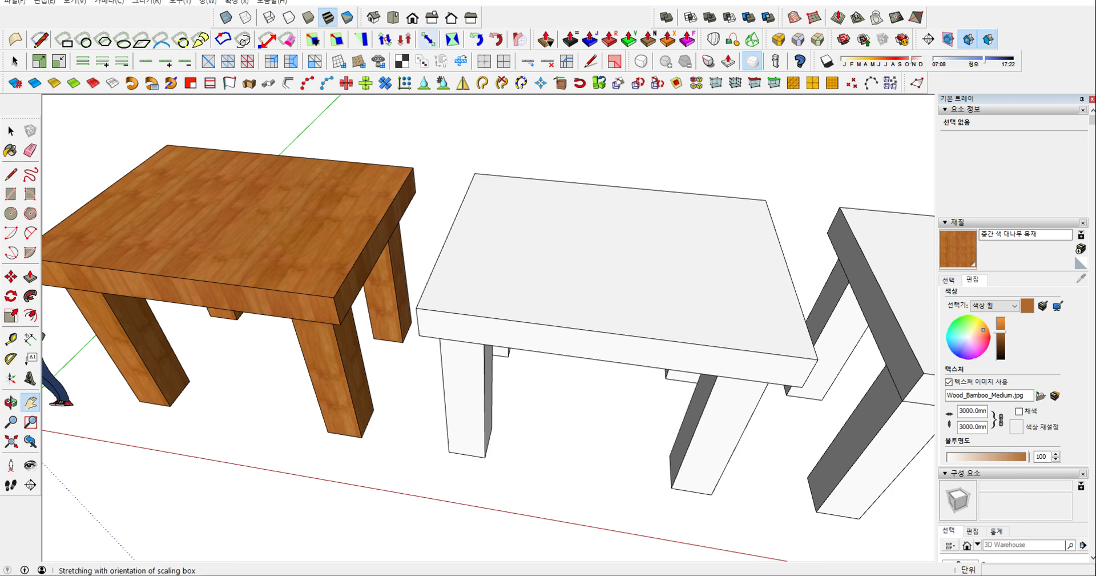
Step: Open the Extension Manager, browse the Pictures folder for an .rbz file to install, and close both dialogs
click(208, 3)
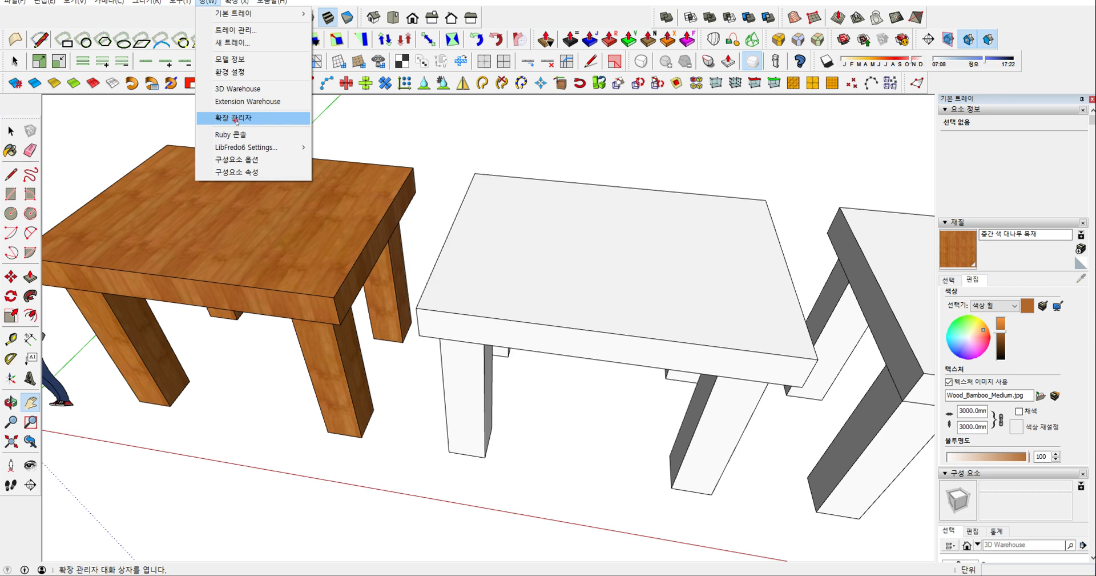
click(236, 119)
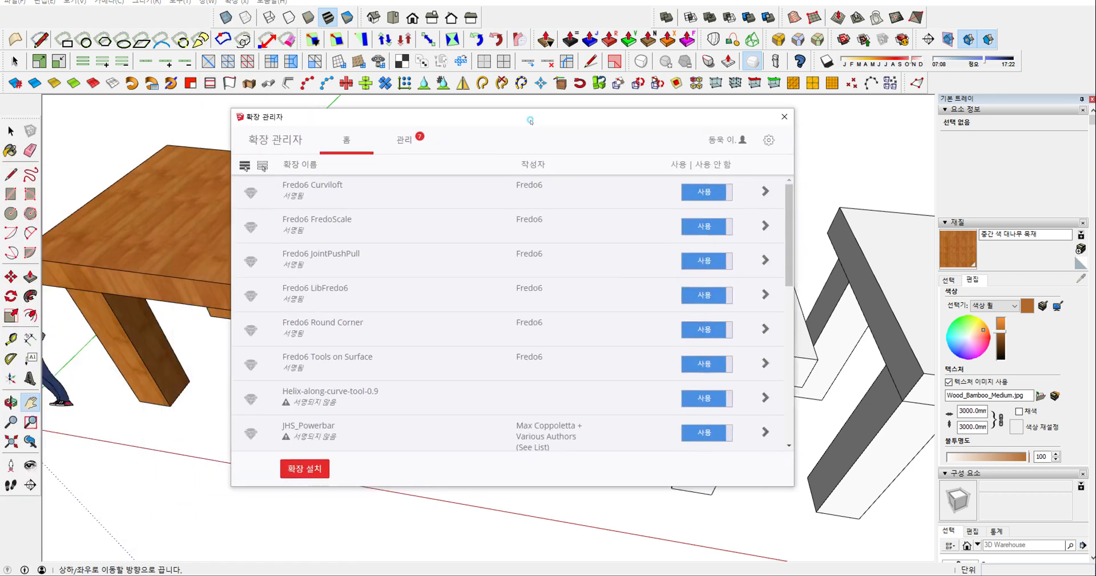
click(310, 475)
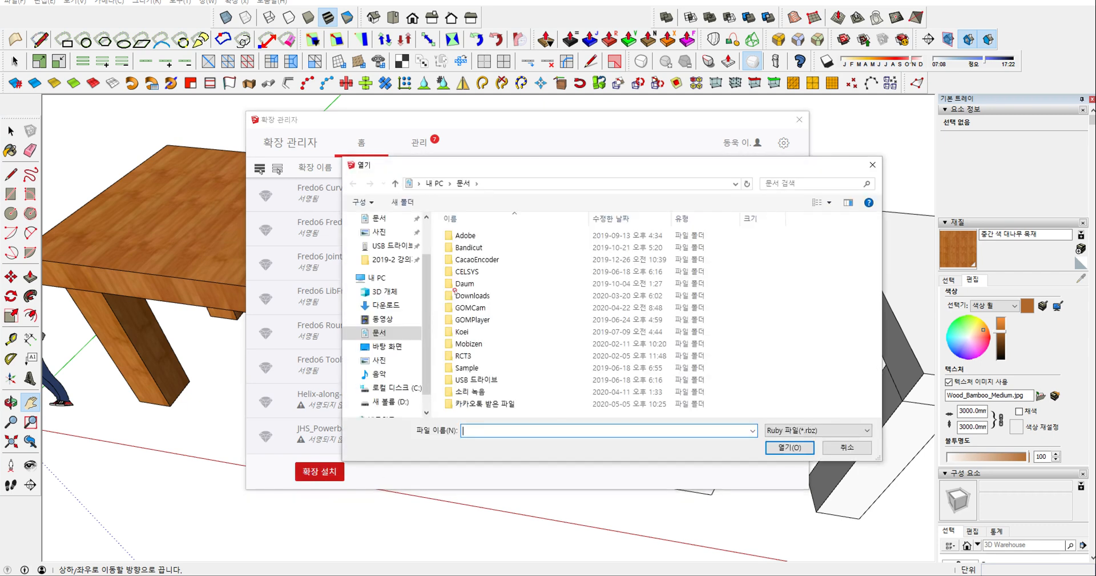
click(391, 401)
click(385, 228)
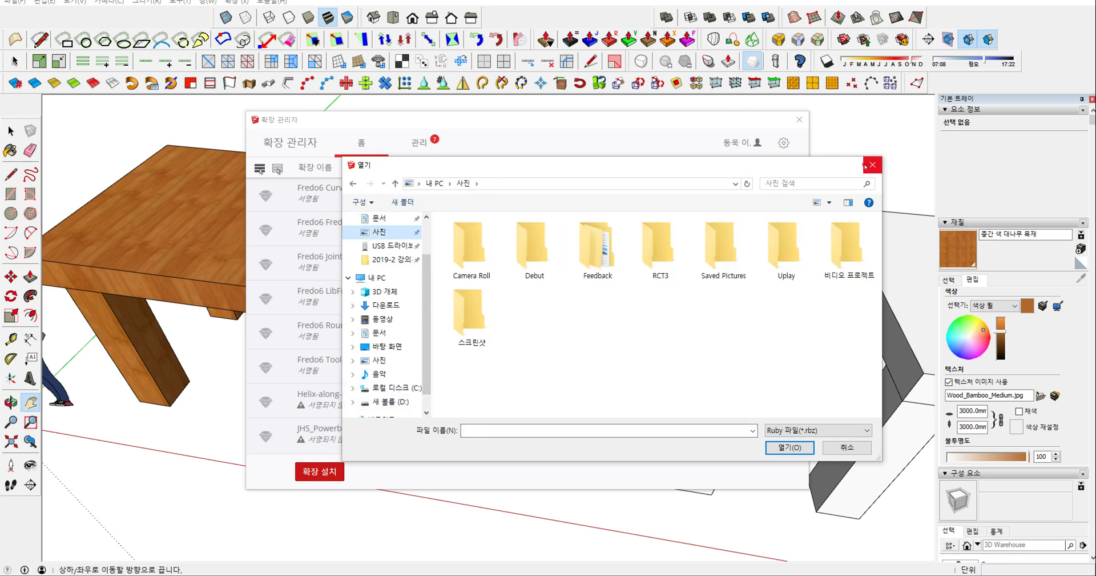
click(867, 165)
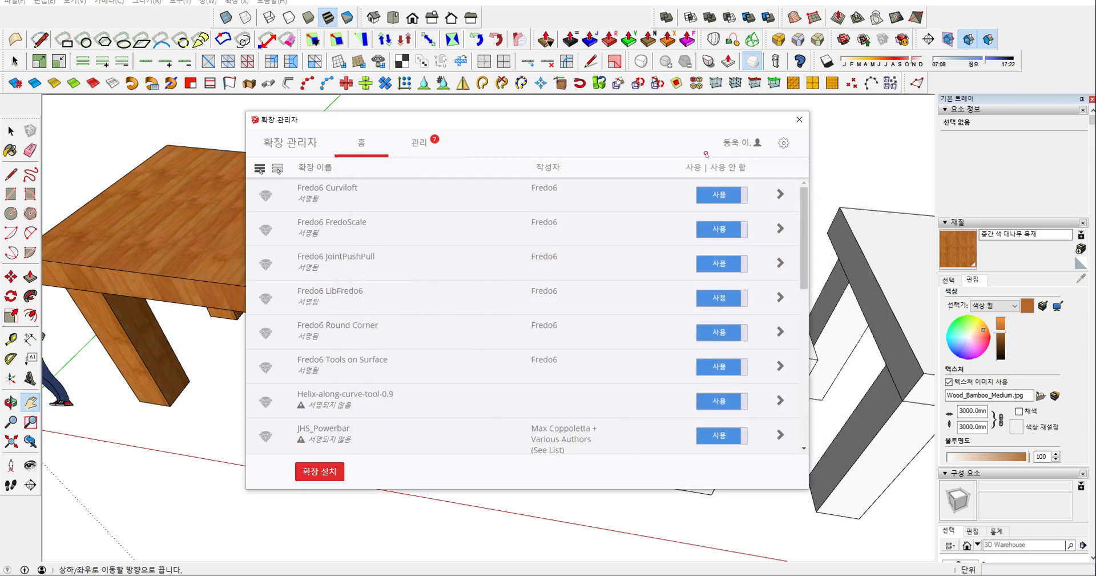
click(798, 126)
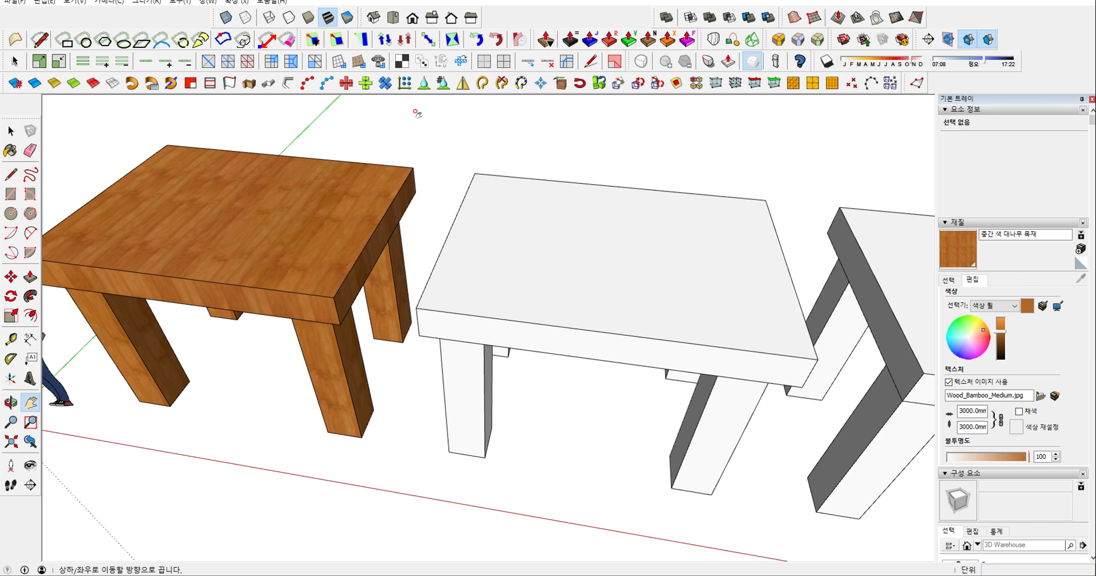
Step: Open the keyboard shortcut settings in the SketchUp preferences
click(208, 3)
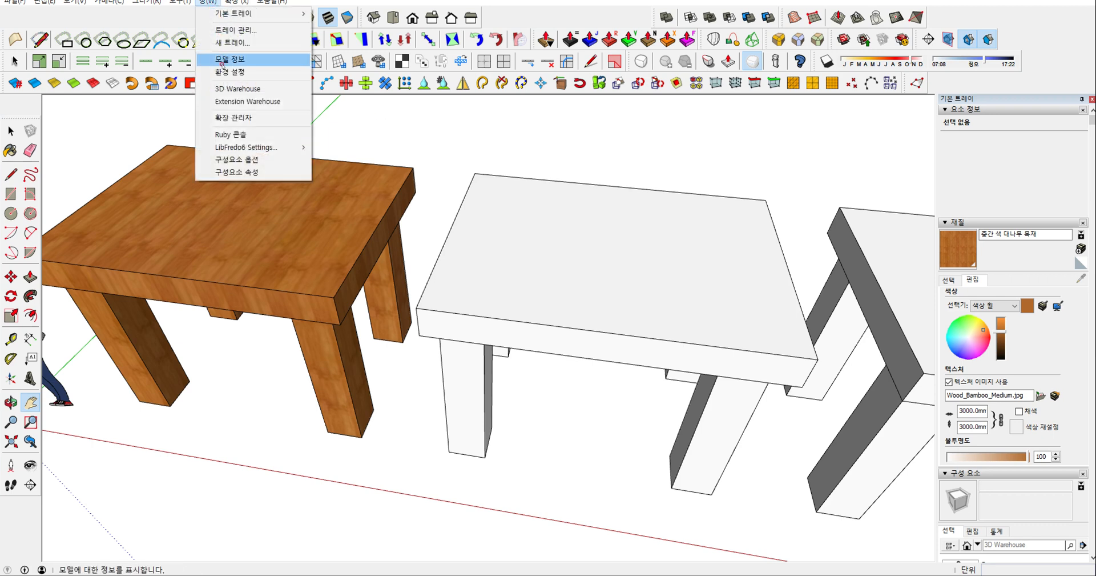
click(235, 72)
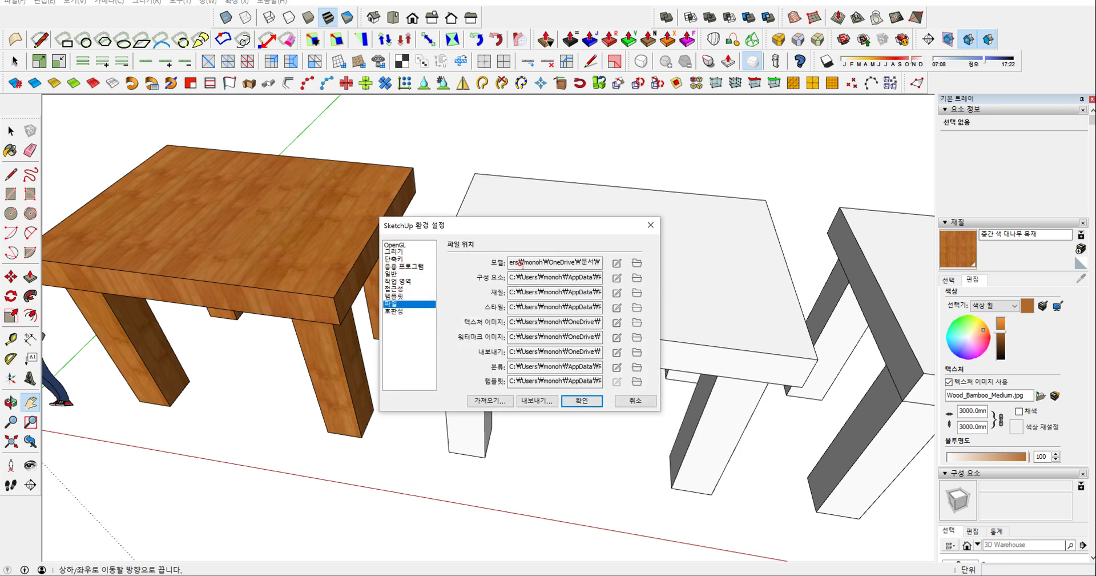
click(395, 259)
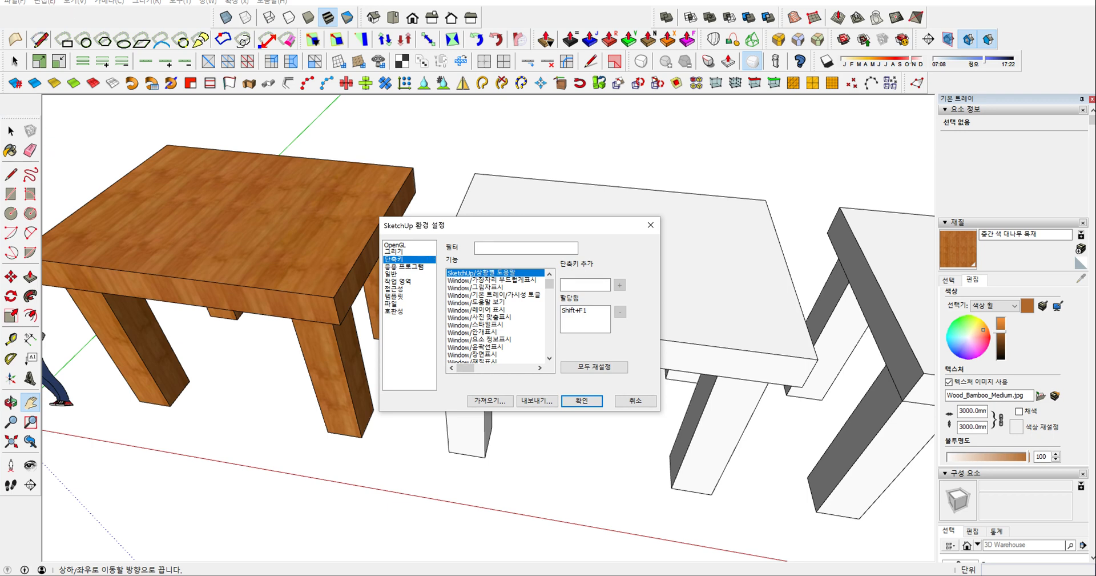
Step: Handwrite an underlined SHORT CUT above the preferences dialog with 바로가기 beside it
key(ctrl+alt+d)
drag(516, 195, 500, 222)
mouse_move(526, 200)
mouse_down()
mouse_move(524, 218)
mouse_move(535, 209)
mouse_up()
drag(536, 200, 534, 218)
mouse_move(543, 204)
mouse_down()
mouse_move(559, 201)
mouse_move(572, 217)
mouse_move(638, 192)
mouse_up()
drag(624, 194, 622, 212)
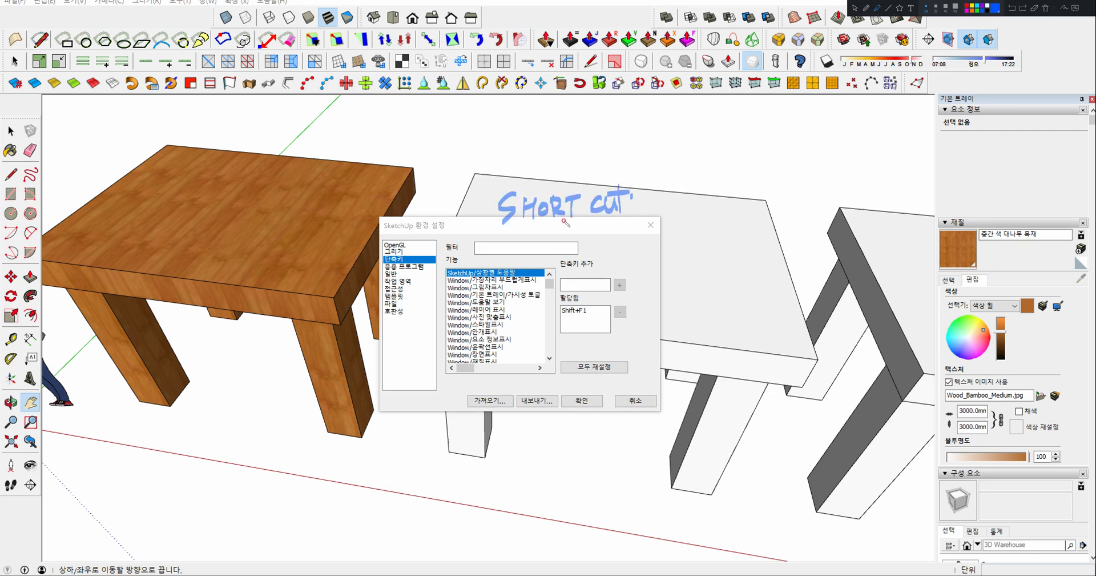
mouse_move(503, 230)
mouse_down()
mouse_move(638, 216)
mouse_move(658, 200)
mouse_move(679, 212)
mouse_move(713, 194)
mouse_up()
drag(717, 189, 726, 201)
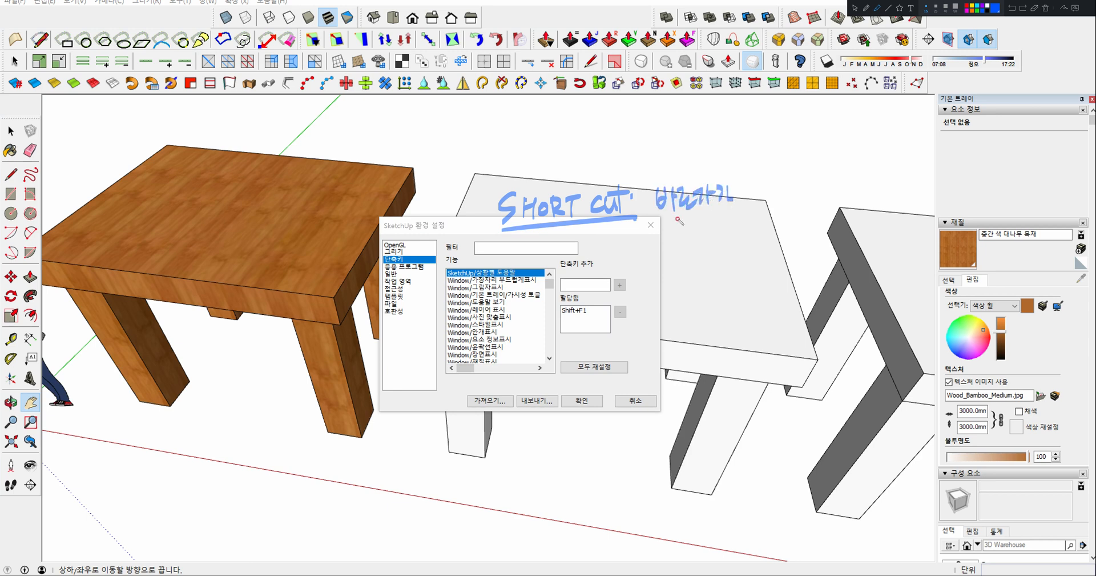
Step: Cross out the handwritten 바로가기, write 단축키 beneath it, and clear the annotations
mouse_move(660, 206)
mouse_down()
mouse_move(742, 191)
mouse_move(729, 201)
mouse_up()
mouse_move(682, 225)
mouse_down()
mouse_move(697, 221)
mouse_move(702, 233)
mouse_up()
mouse_move(708, 214)
mouse_down()
mouse_move(709, 236)
mouse_move(725, 216)
mouse_up()
drag(716, 224, 736, 225)
mouse_move(727, 228)
mouse_down()
mouse_move(727, 238)
mouse_move(744, 224)
mouse_up()
mouse_move(742, 218)
mouse_down()
mouse_move(738, 229)
mouse_move(750, 233)
mouse_up()
click(756, 229)
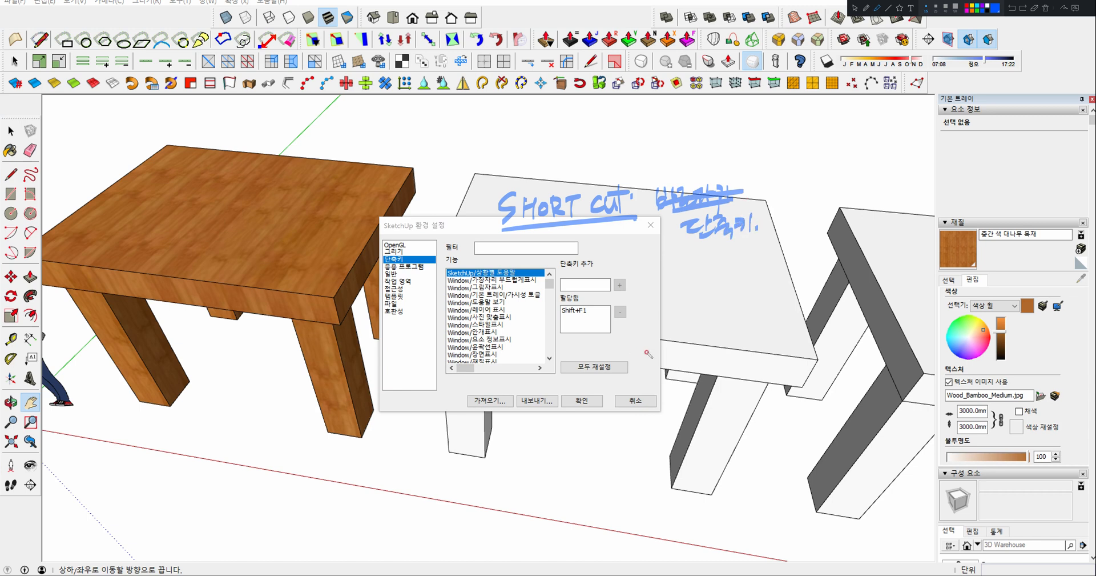
key(Escape)
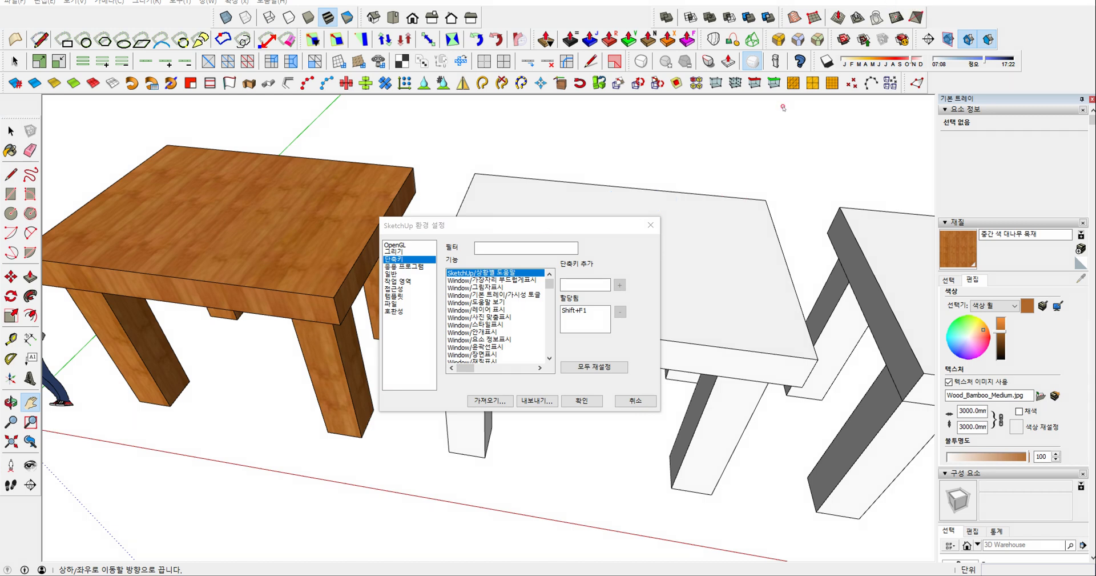
Step: Filter the shortcut commands by uv, mark the SketchUV/SketchUV entry with a highlight and an arrow, and clear the marks
click(502, 245)
click(503, 245)
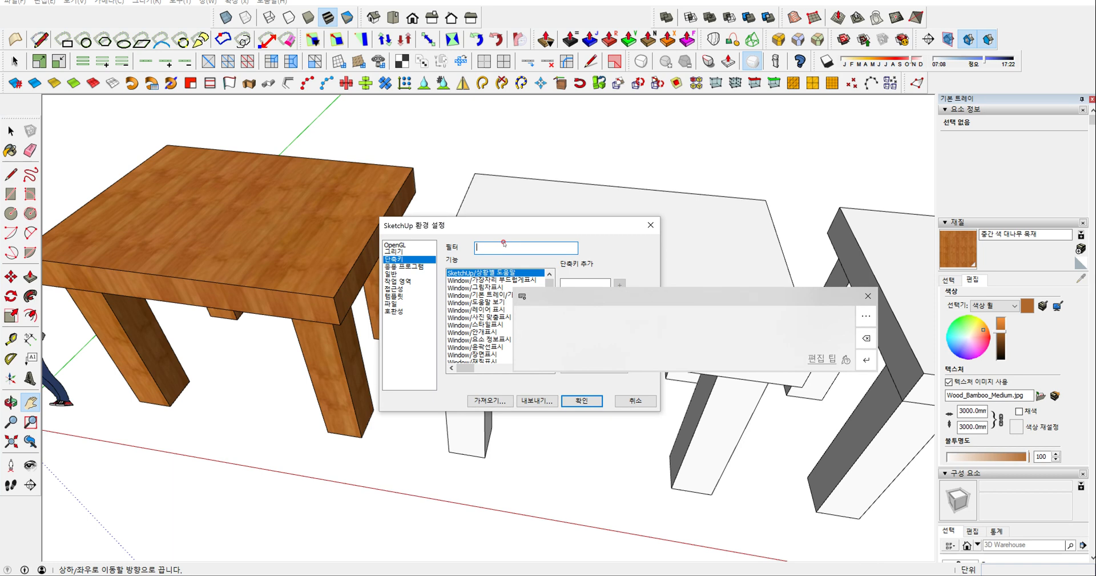
text(uv)
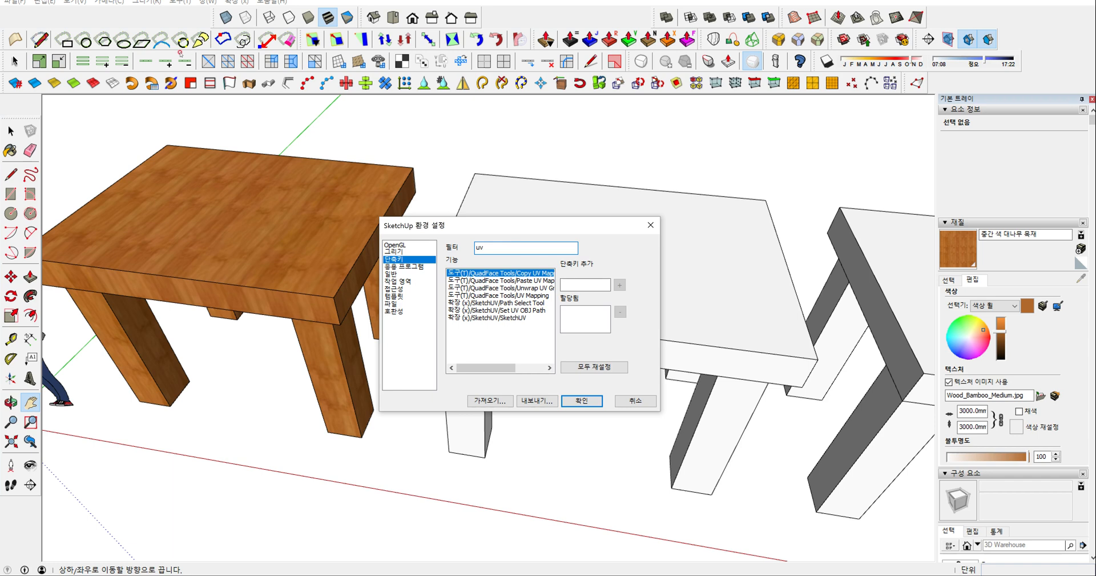
key(ctrl+alt+d)
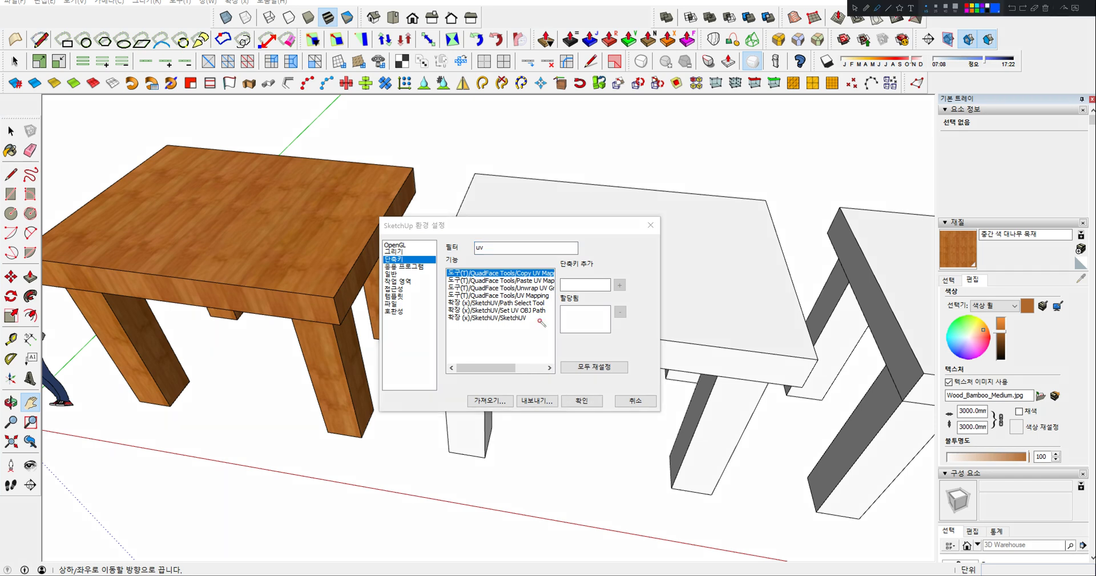
mouse_move(464, 324)
mouse_down()
mouse_move(533, 323)
mouse_move(497, 315)
mouse_move(461, 324)
mouse_move(591, 337)
mouse_up()
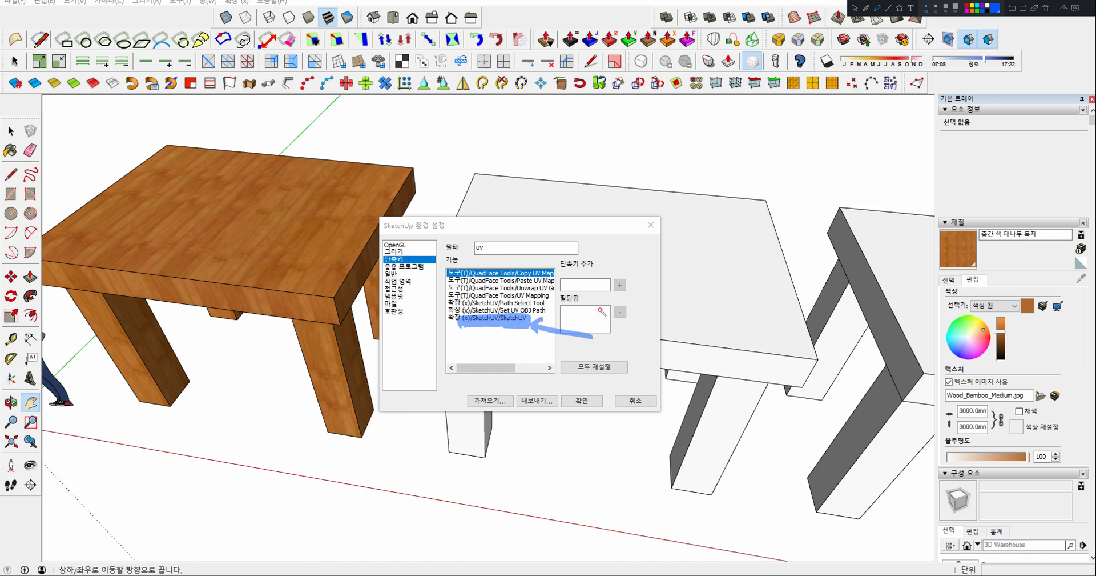
key(Escape)
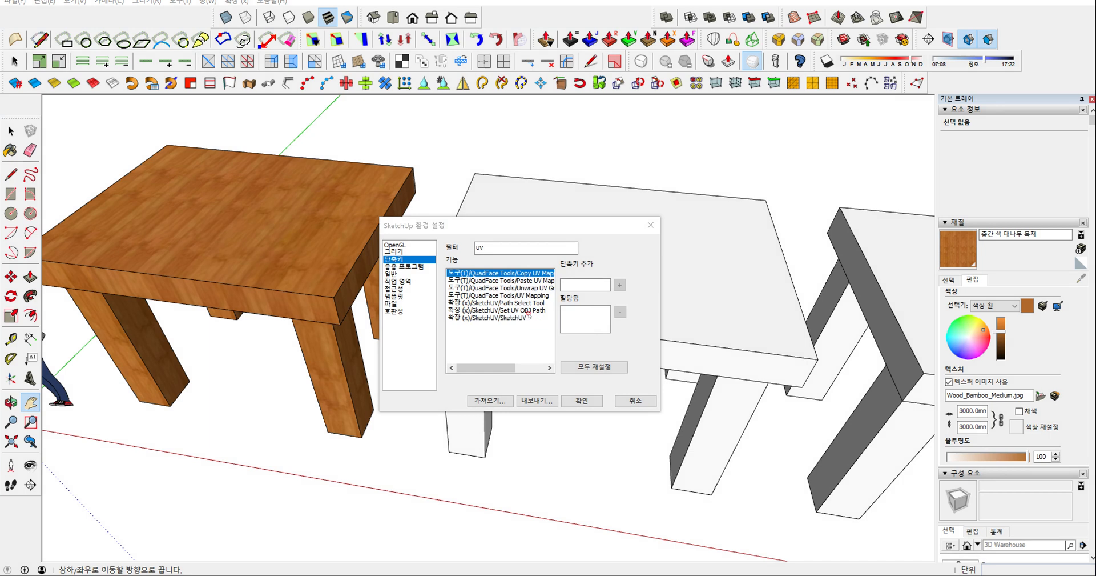
Step: Select the SketchUV/SketchUV command, point out how its F2 shortcut is added with temporary marks, and accept the preferences
click(529, 317)
click(578, 283)
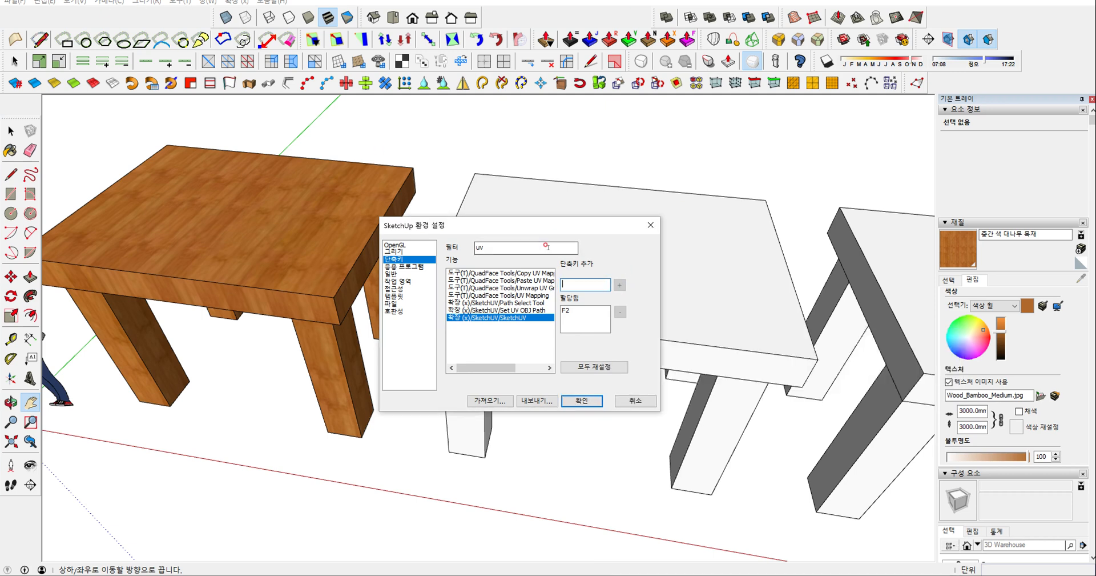
key(ctrl+alt+d)
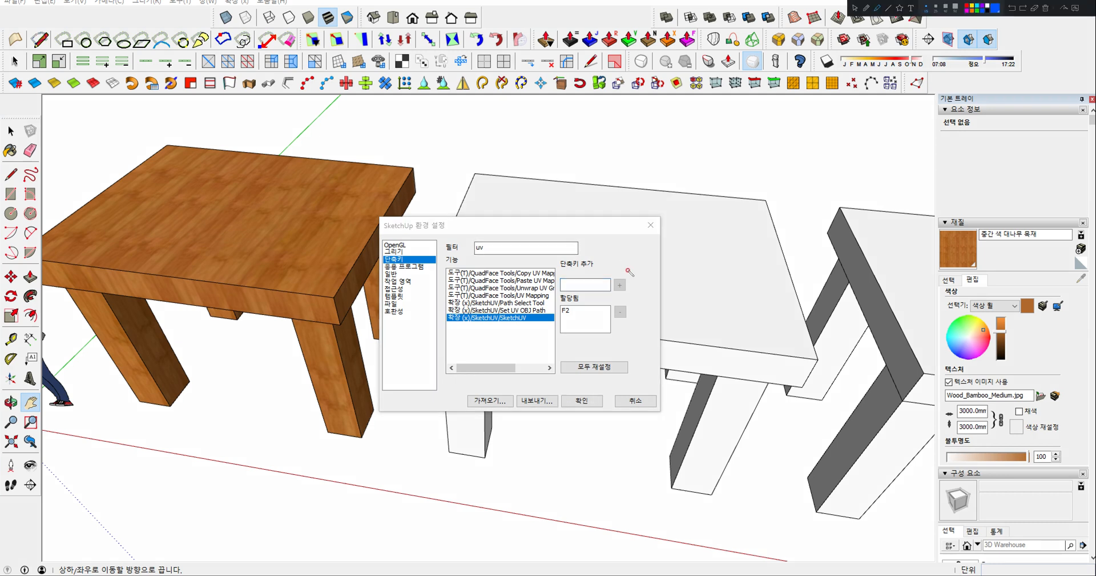
mouse_move(633, 267)
mouse_down()
mouse_move(626, 286)
mouse_move(664, 258)
mouse_move(631, 277)
mouse_up()
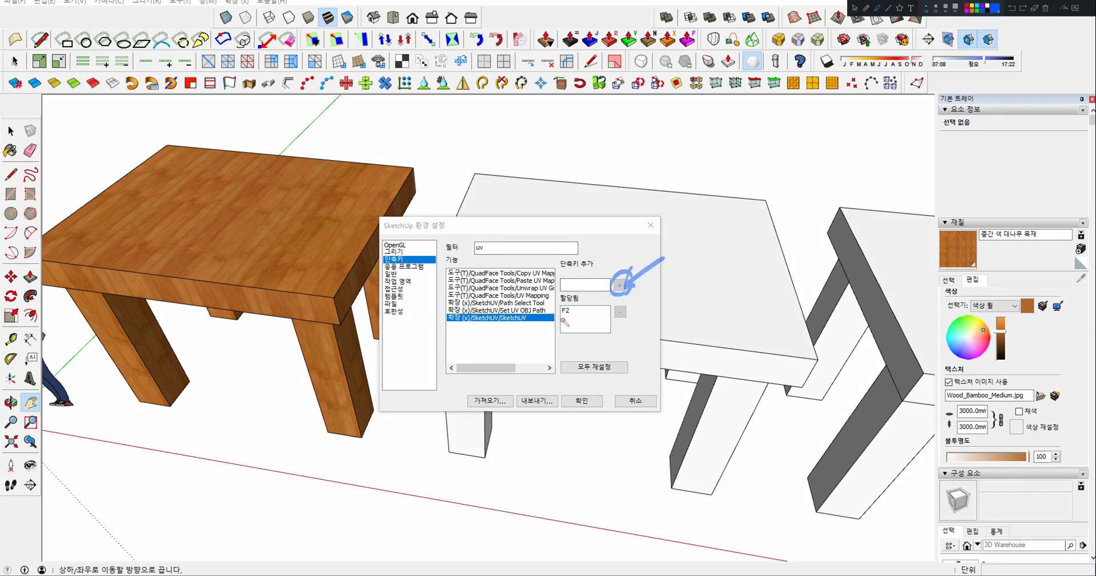
drag(562, 318, 584, 316)
drag(596, 387, 615, 375)
key(Escape)
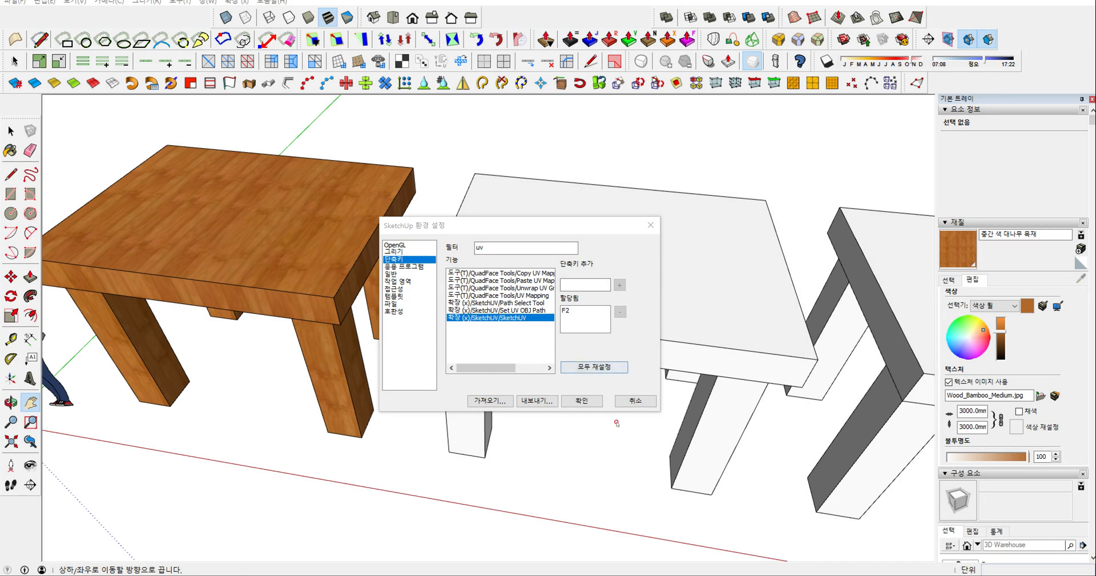
click(577, 404)
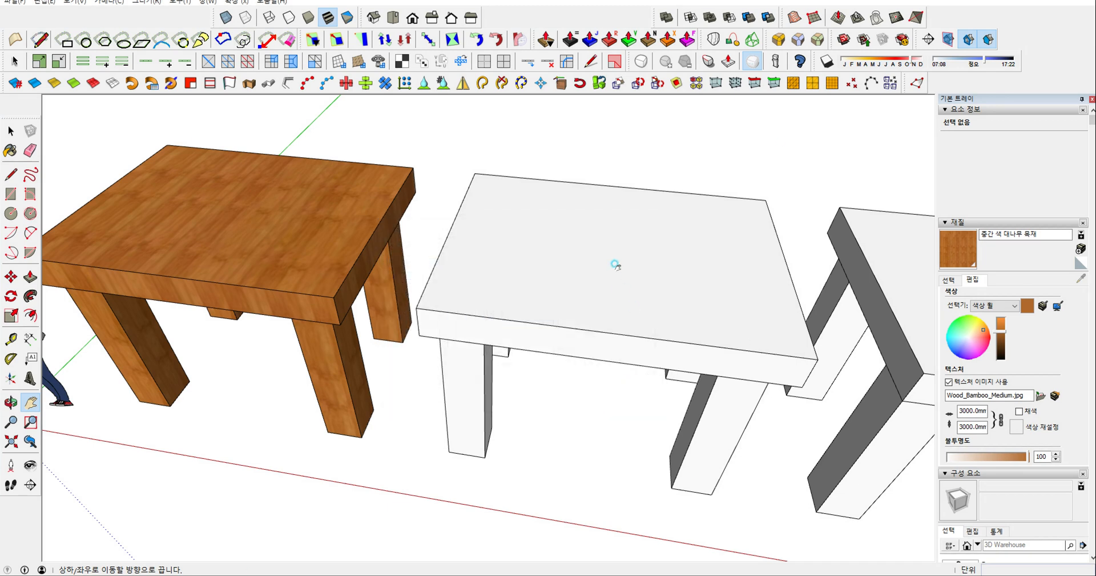
Step: Open the middle white table's group for editing and select its geometry starting from the tabletop
key(space)
click(616, 266)
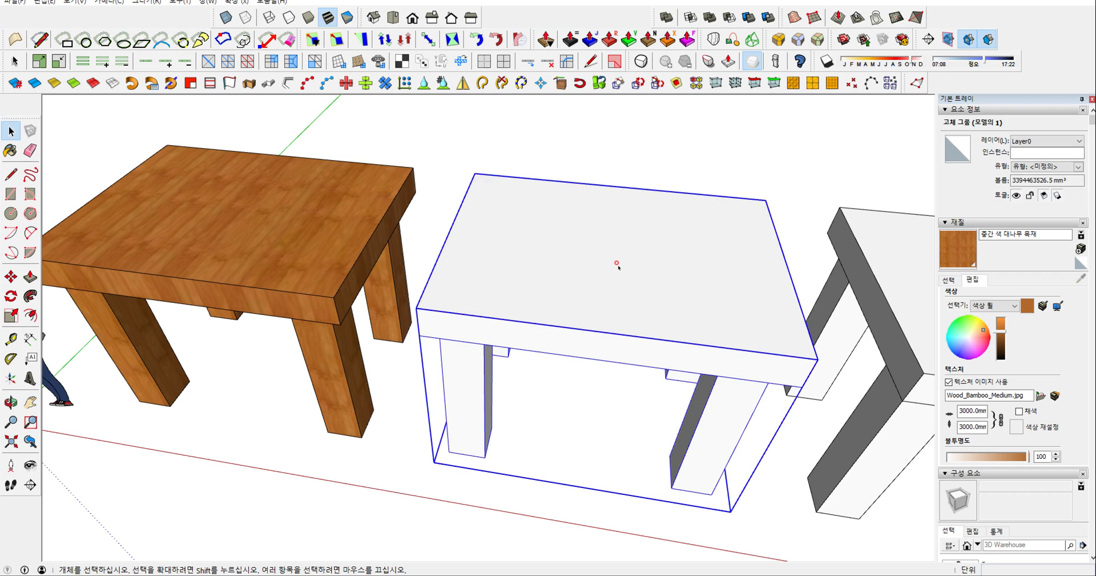
double_click(617, 265)
click(620, 264)
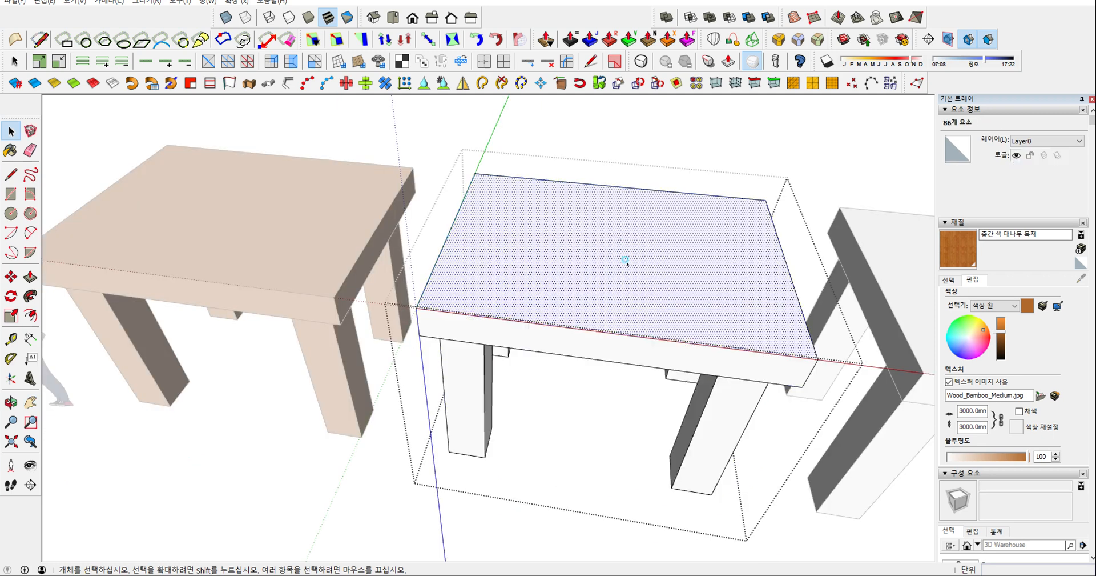
click(724, 135)
click(655, 228)
double_click(657, 231)
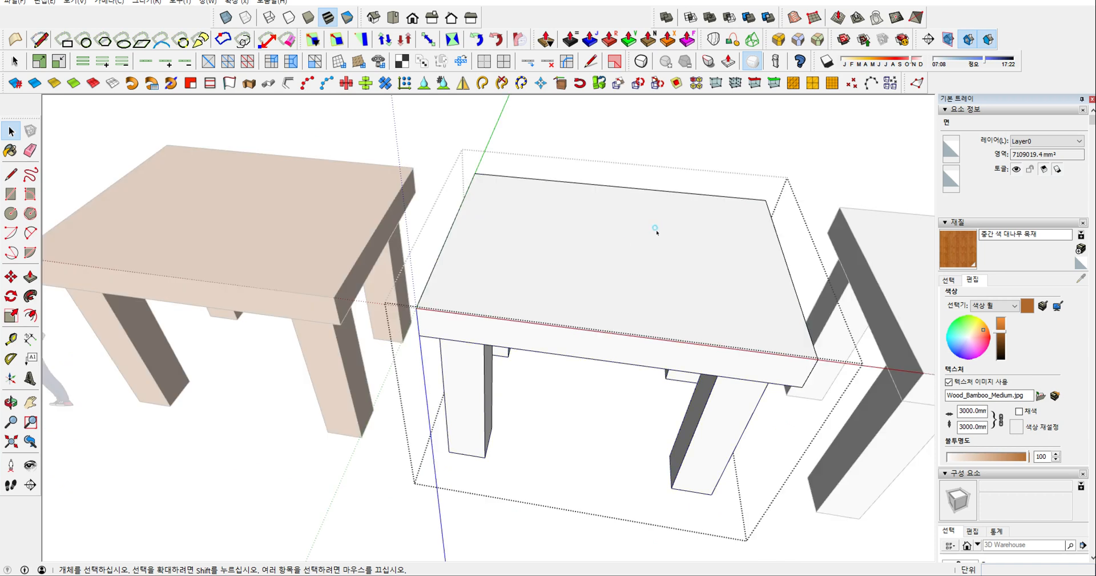
Step: Select the middle table's top face and open the shortcut settings in the preferences
click(628, 237)
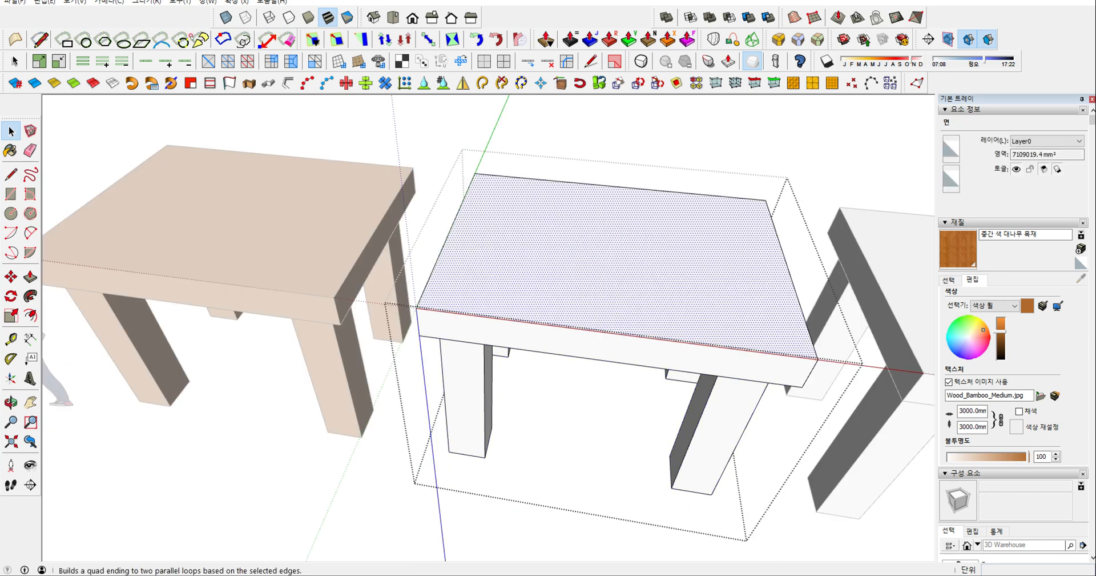
click(207, 2)
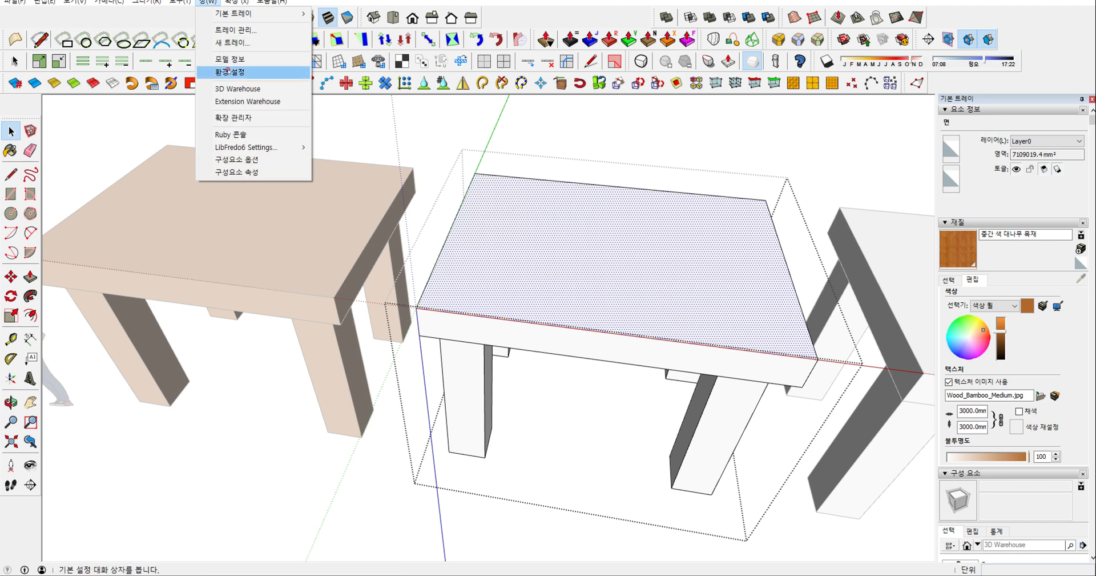
click(228, 71)
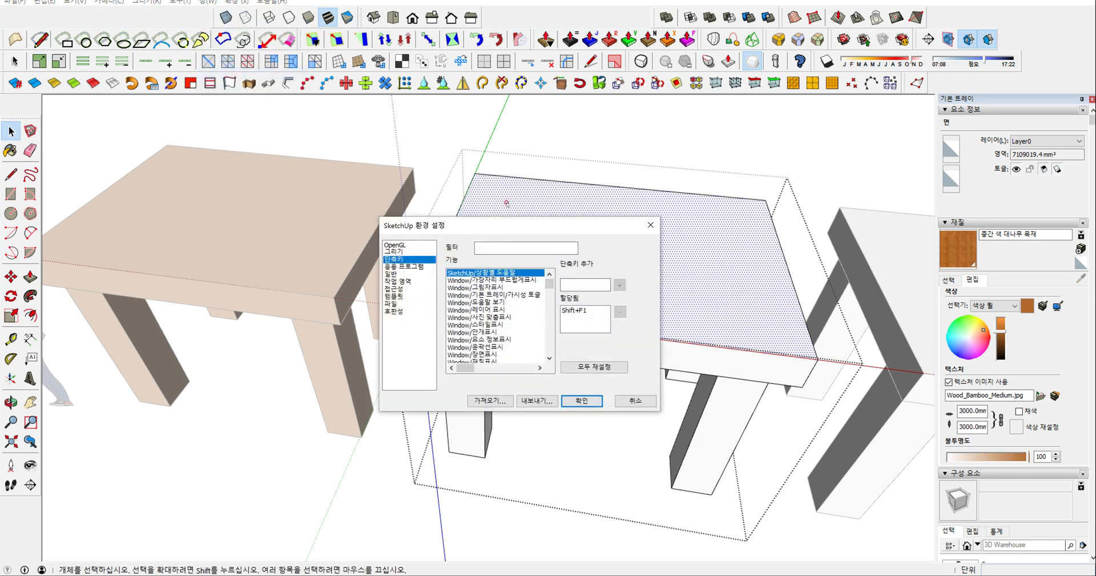
click(501, 246)
text(eks)
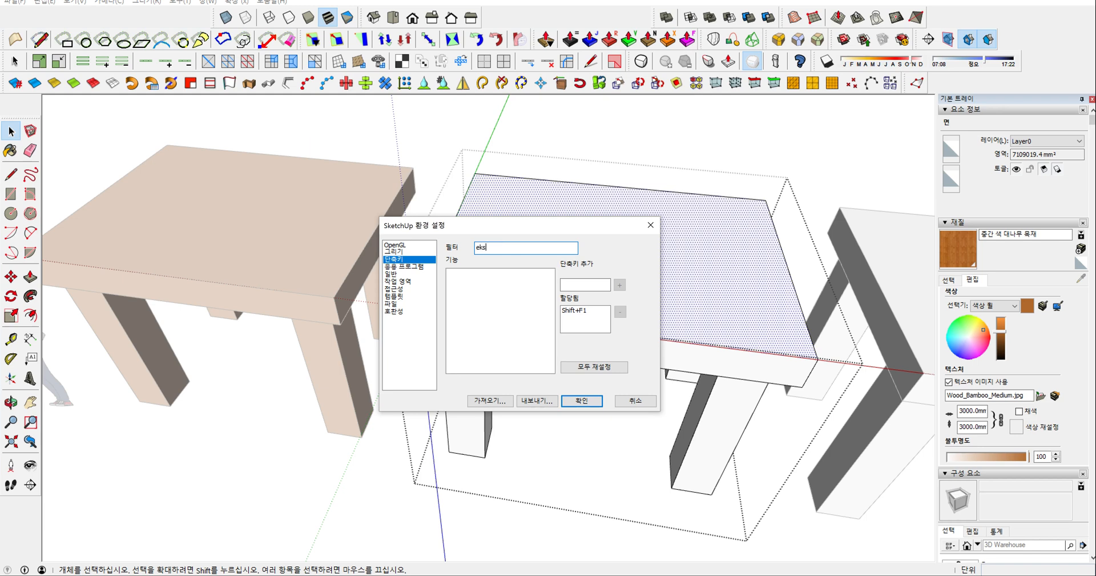
key(BackSpace)
key(BackSpace)
key(BackSpace)
text(단)
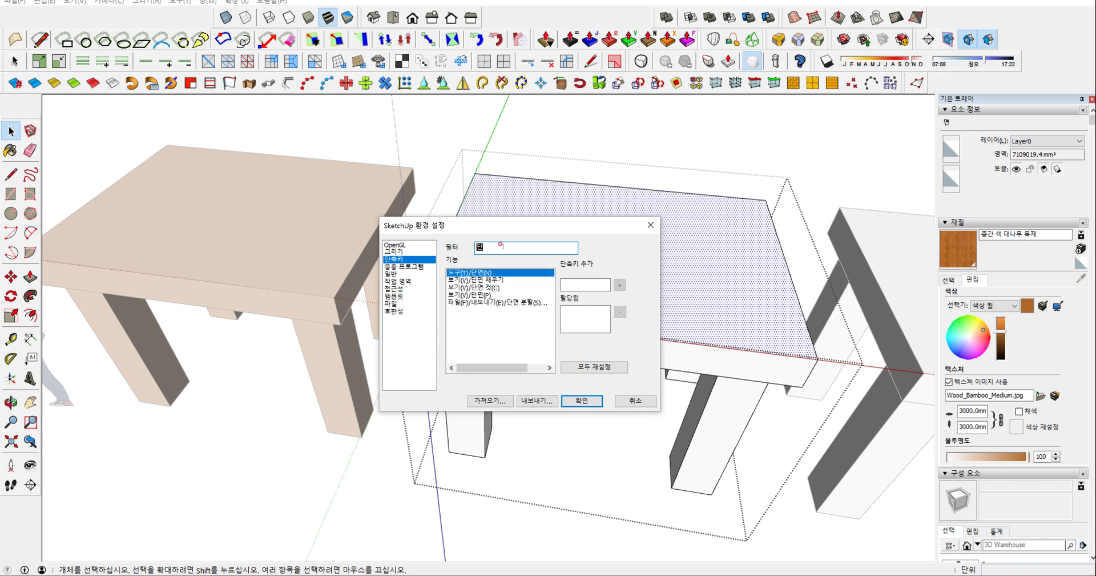
key(BackSpace)
text(모노)
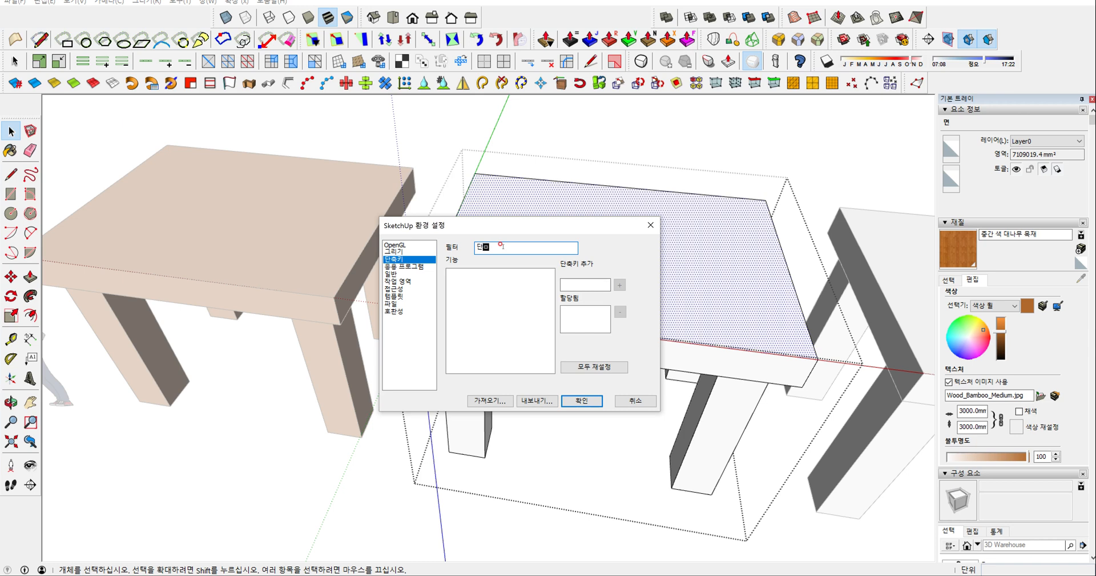
key(BackSpace)
key(BackSpace)
key(BackSpace)
text(빈잔)
key(BackSpace)
key(BackSpace)
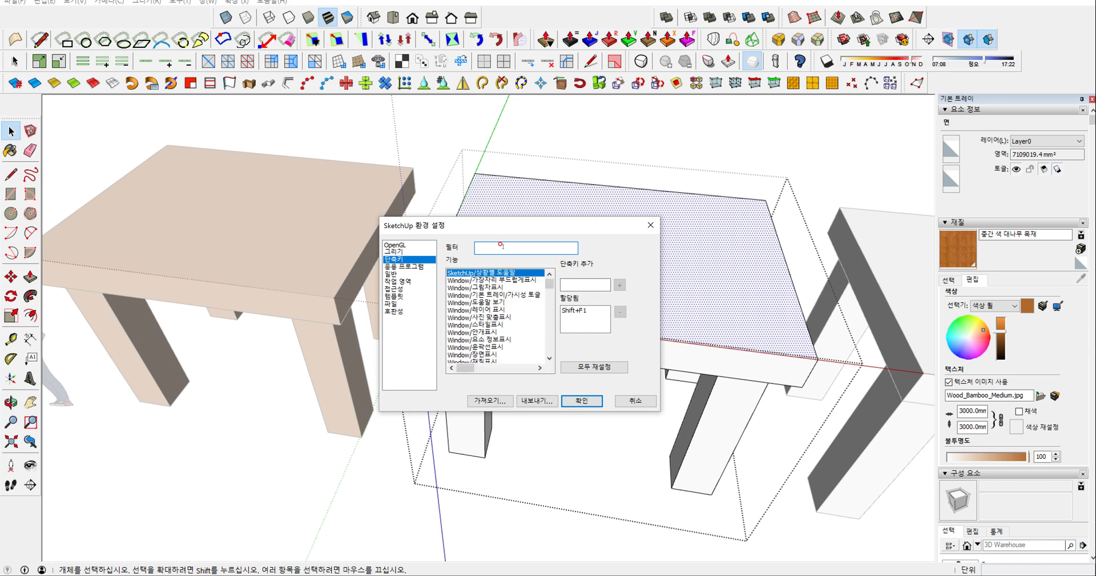
Step: Filter the shortcut commands by 반전 to check the shortcut assigned to the reverse-faces command
text(반ㅓ)
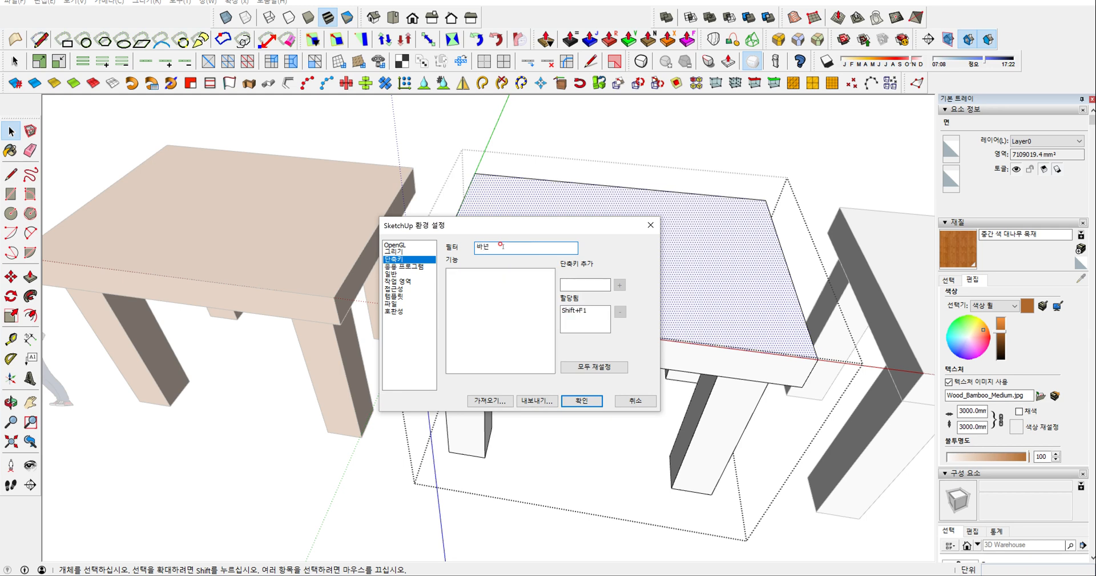
key(BackSpace)
text(전)
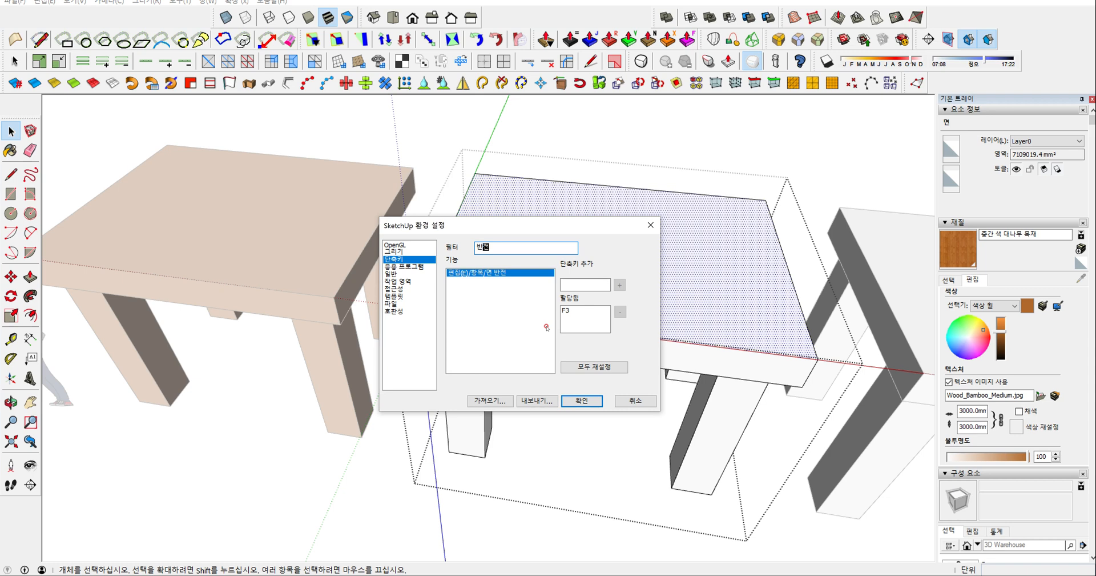
Step: Filter the shortcut commands by 투시, check the shortcut assigned to 카메라(C)/투시(S), and close the preferences without changes
key(BackSpace)
key(BackSpace)
key(BackSpace)
key(BackSpace)
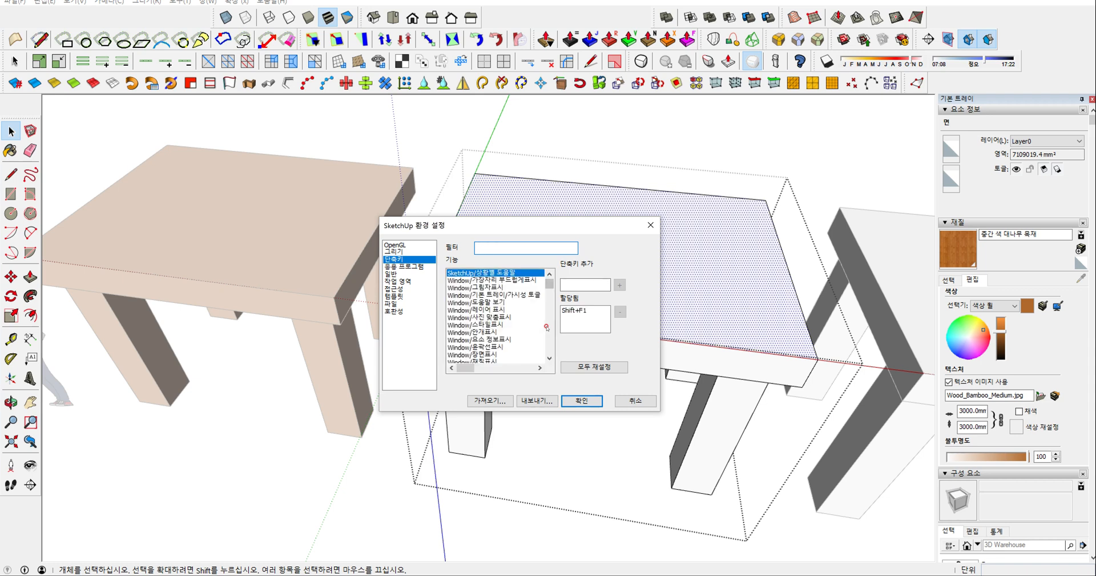
text(투시)
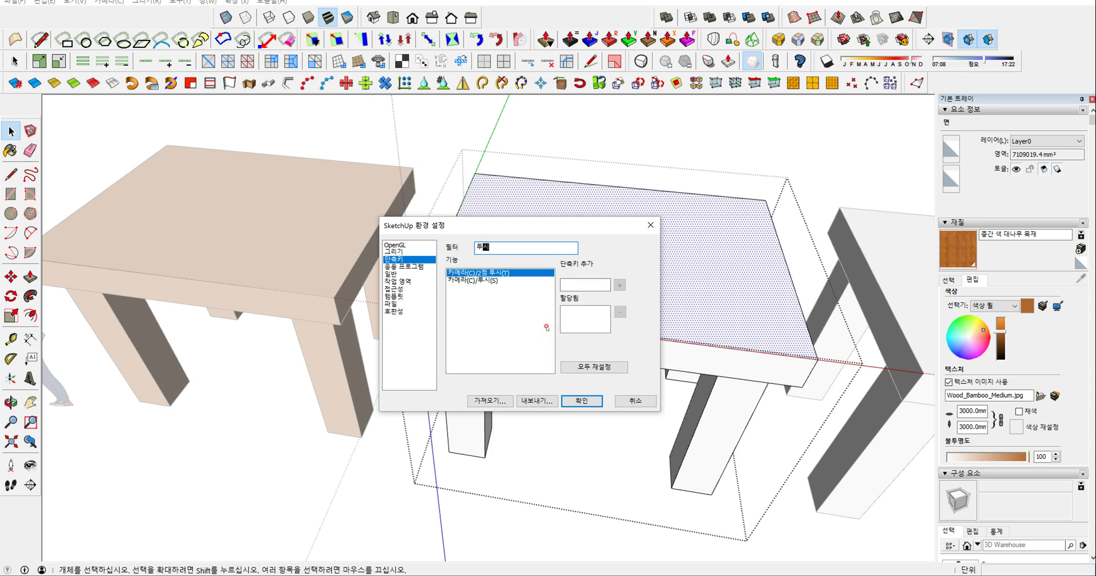
click(490, 281)
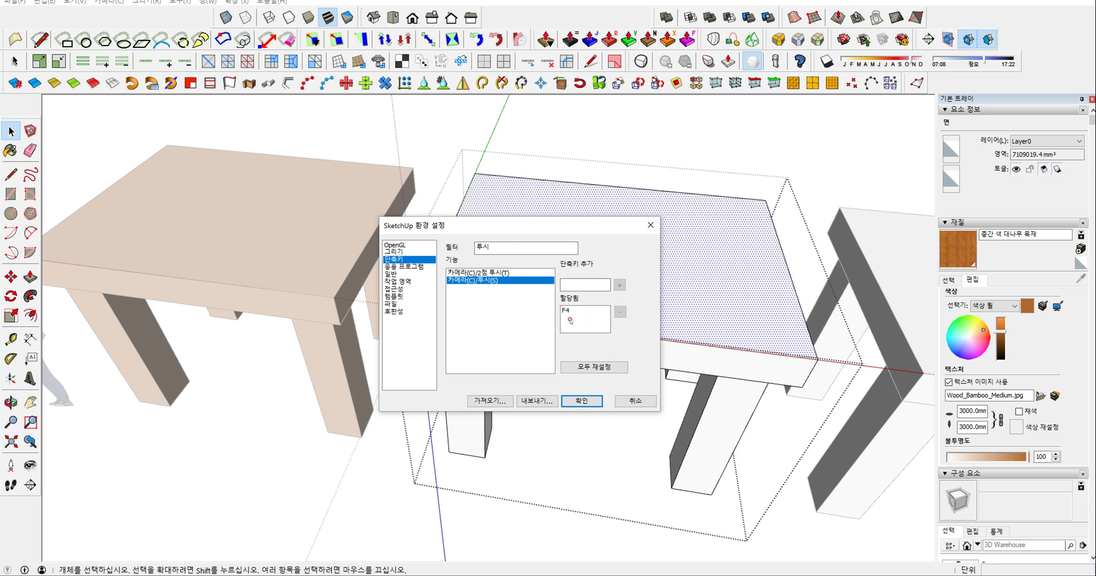
click(629, 400)
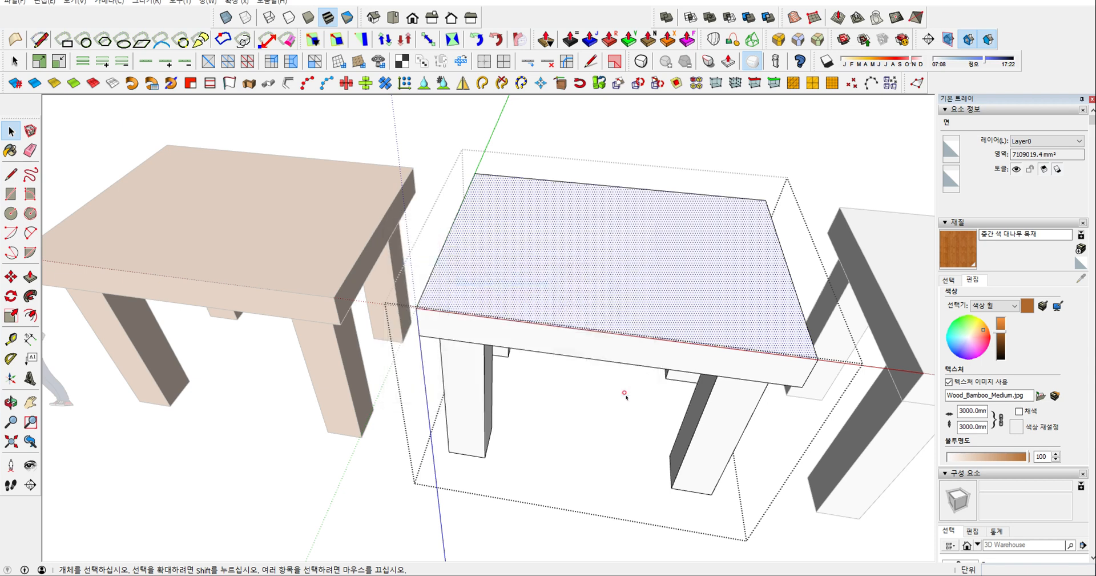
Step: Toggle the view repeatedly between perspective and parallel projection to compare them, ending in perspective
key(v)
key(v)
key(v)
key(v)
key(v)
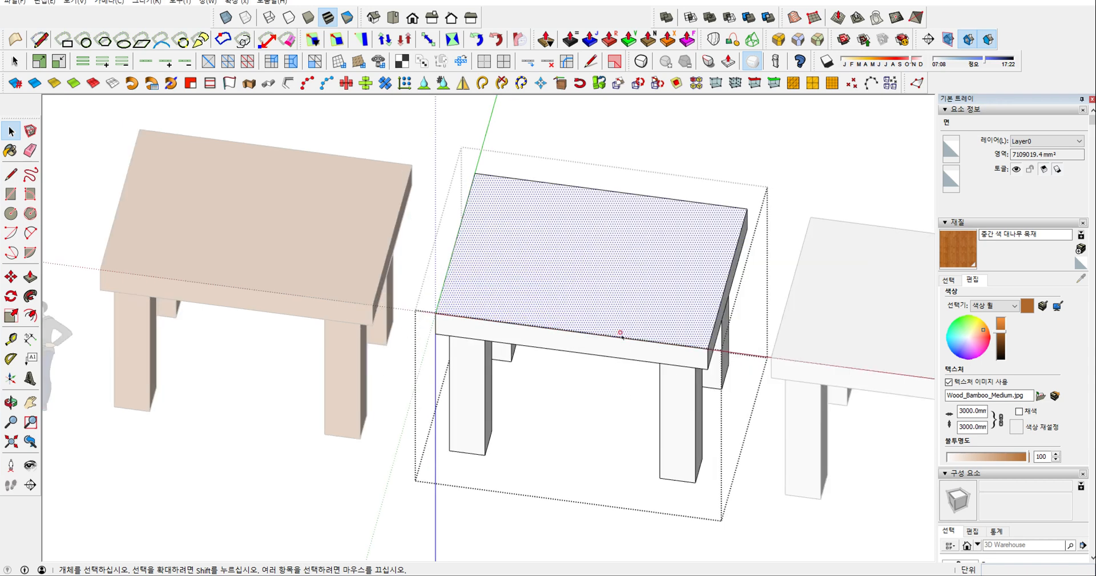
key(v)
key(v)
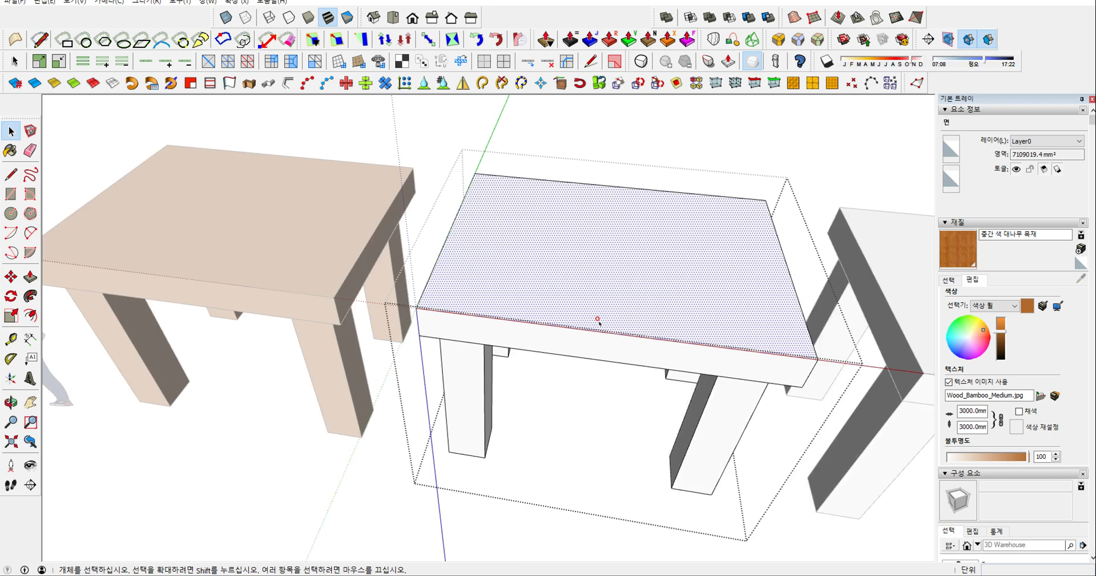
key(v)
key(v)
key(v)
key(v)
key(v)
key(v)
key(v)
key(v)
key(v)
key(v)
key(v)
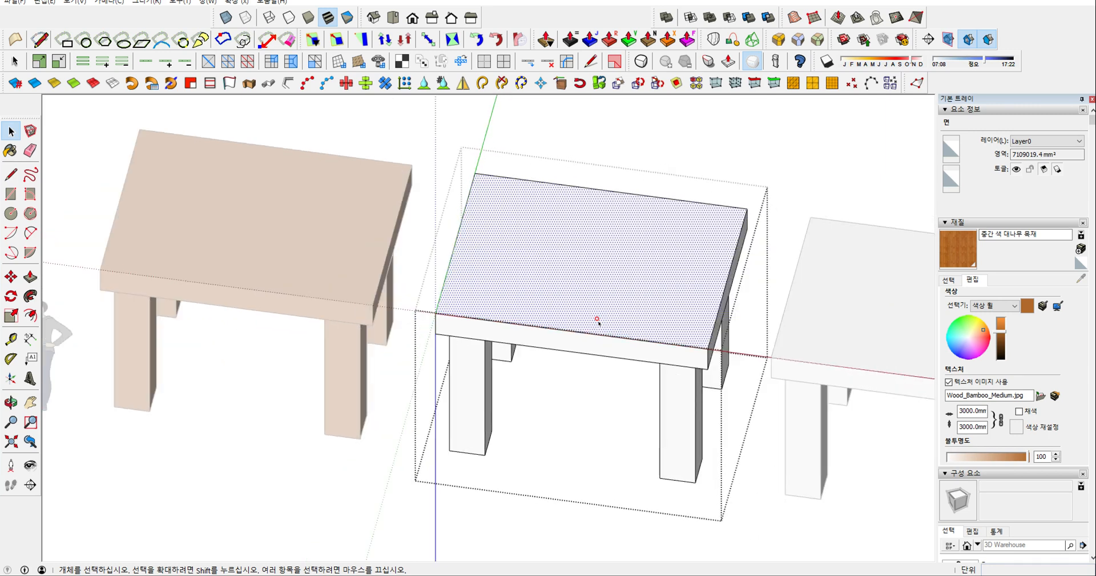
key(v)
key(v)
key(v)
key(v)
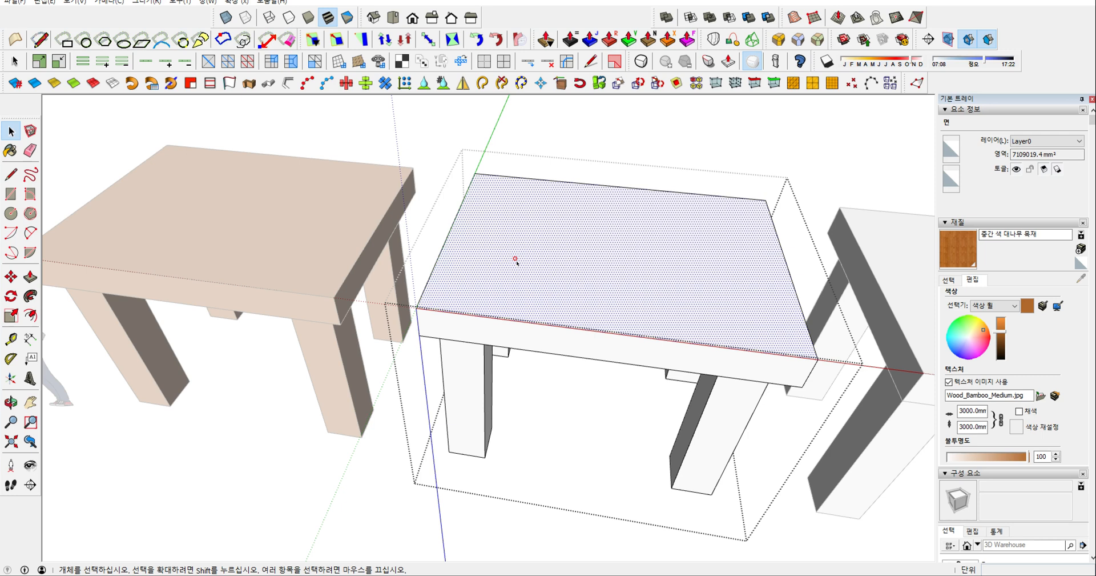
Step: Handwrite 수제텍스처 맵핑 above the middle table, add marks around its front edge, and clear the annotations
key(ctrl+alt+d)
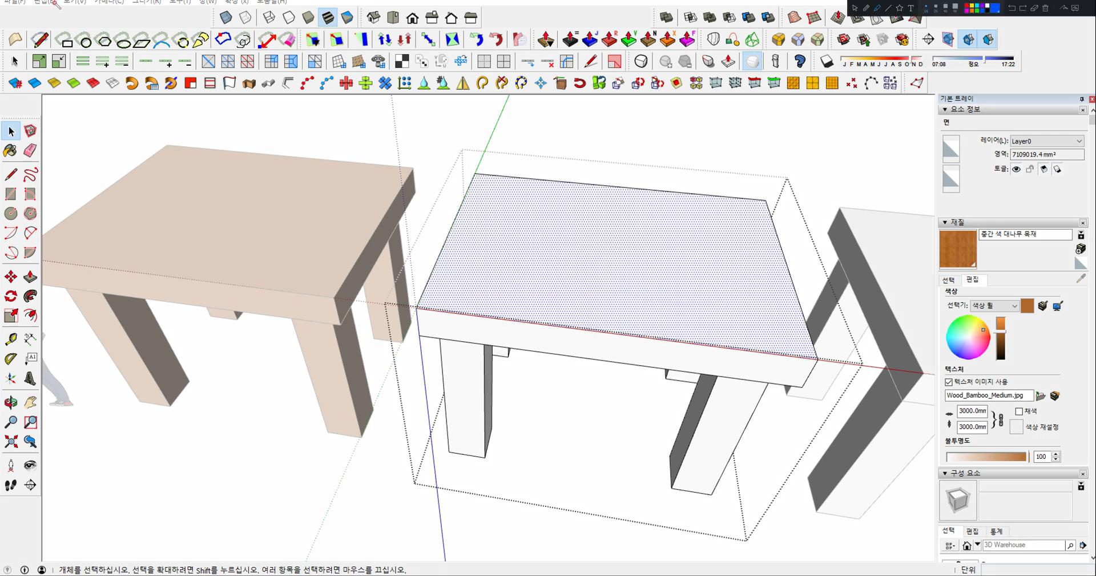
mouse_move(582, 110)
mouse_down()
mouse_move(577, 127)
mouse_move(628, 120)
mouse_move(633, 131)
mouse_move(641, 114)
mouse_move(653, 132)
mouse_move(708, 112)
mouse_move(713, 132)
mouse_move(717, 114)
mouse_move(735, 111)
mouse_move(727, 126)
mouse_up()
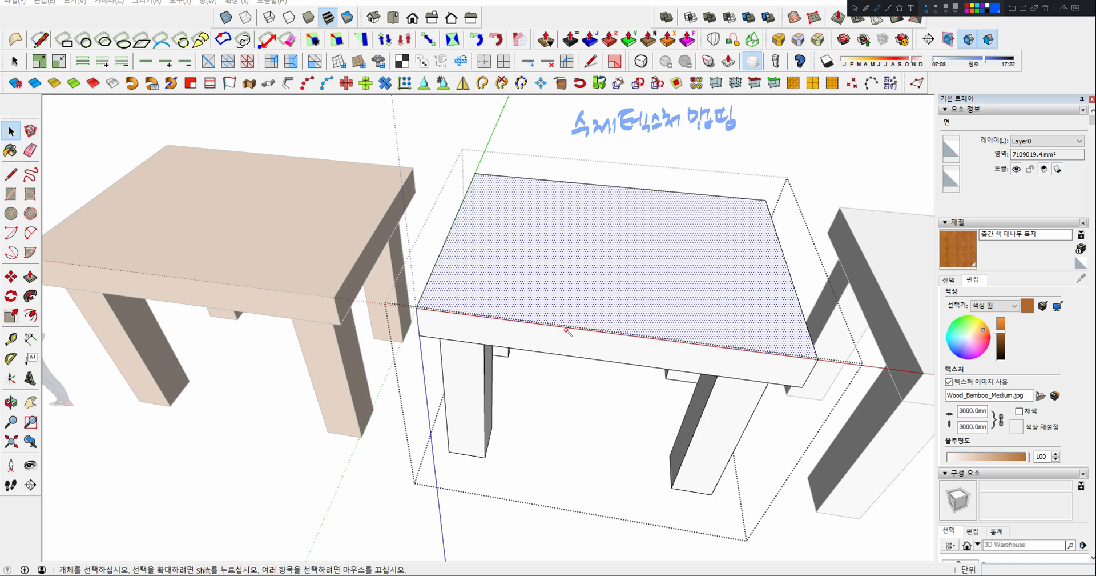
drag(580, 296, 578, 307)
mouse_move(580, 295)
mouse_down()
mouse_move(591, 299)
mouse_move(587, 354)
mouse_move(614, 346)
mouse_move(628, 357)
mouse_up()
click(894, 0)
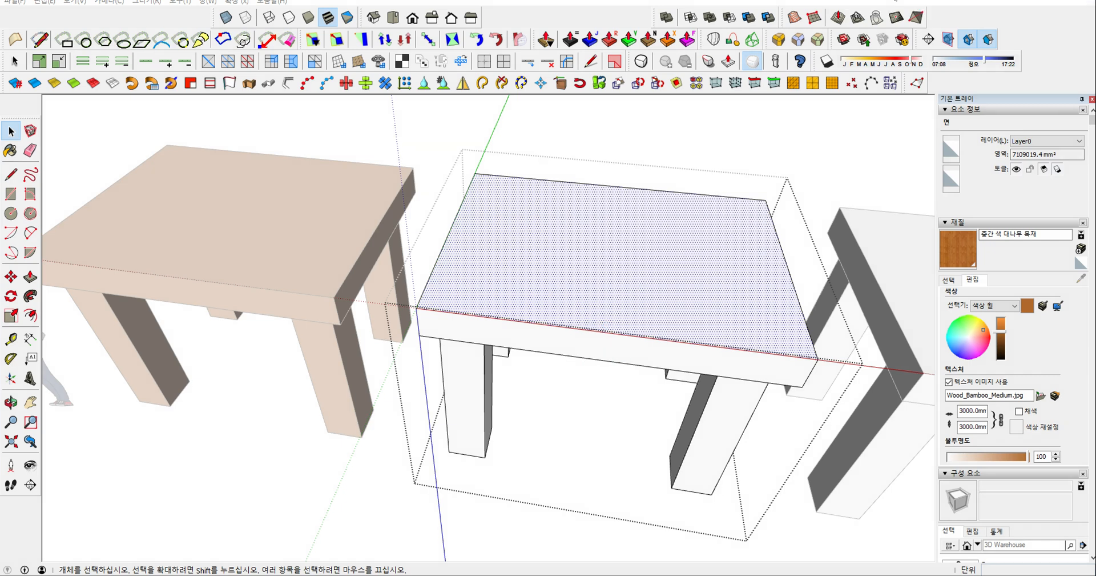
Step: Reverse the tabletop face, label it 뒤집힌면 with an arrow, and label the front leg's face 흰색면 and 올바른면
click(694, 284)
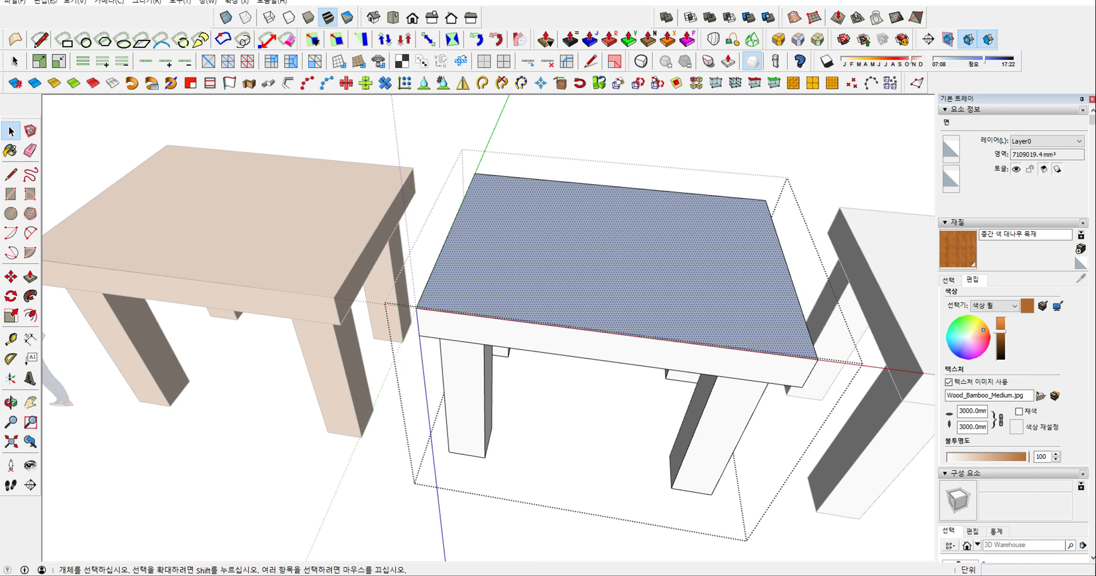
key(ctrl+alt+d)
mouse_move(559, 261)
mouse_down()
mouse_move(596, 317)
mouse_move(594, 346)
mouse_move(640, 347)
mouse_move(652, 360)
mouse_move(673, 346)
mouse_move(679, 361)
mouse_up()
mouse_move(503, 411)
mouse_down()
mouse_move(483, 437)
mouse_move(534, 434)
mouse_move(546, 452)
mouse_up()
drag(549, 429, 595, 443)
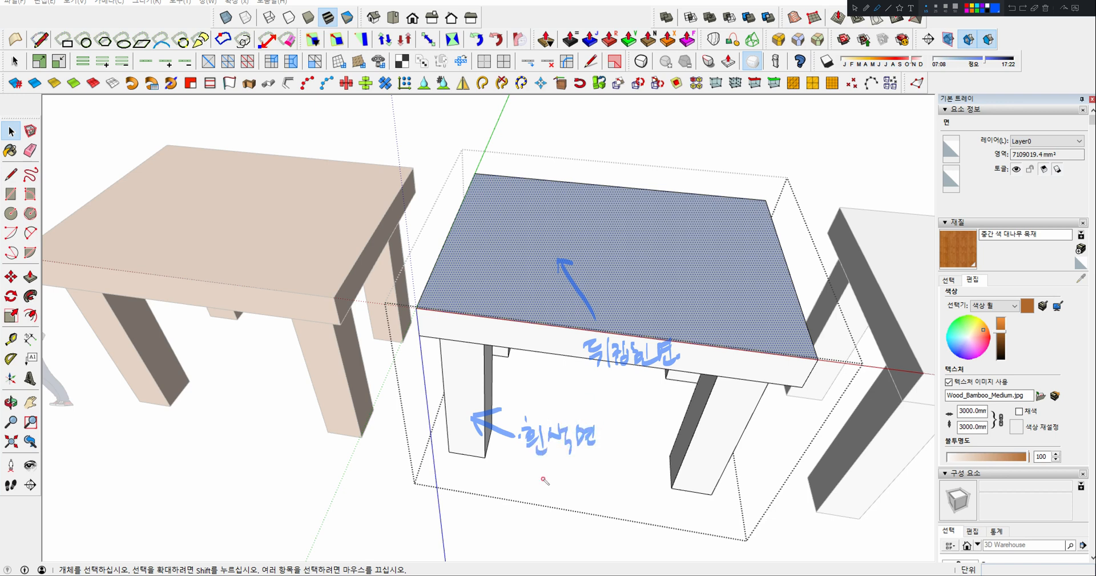
mouse_move(542, 474)
mouse_down()
mouse_move(534, 478)
mouse_move(549, 492)
mouse_move(579, 465)
mouse_move(588, 489)
mouse_move(608, 461)
mouse_move(612, 472)
mouse_up()
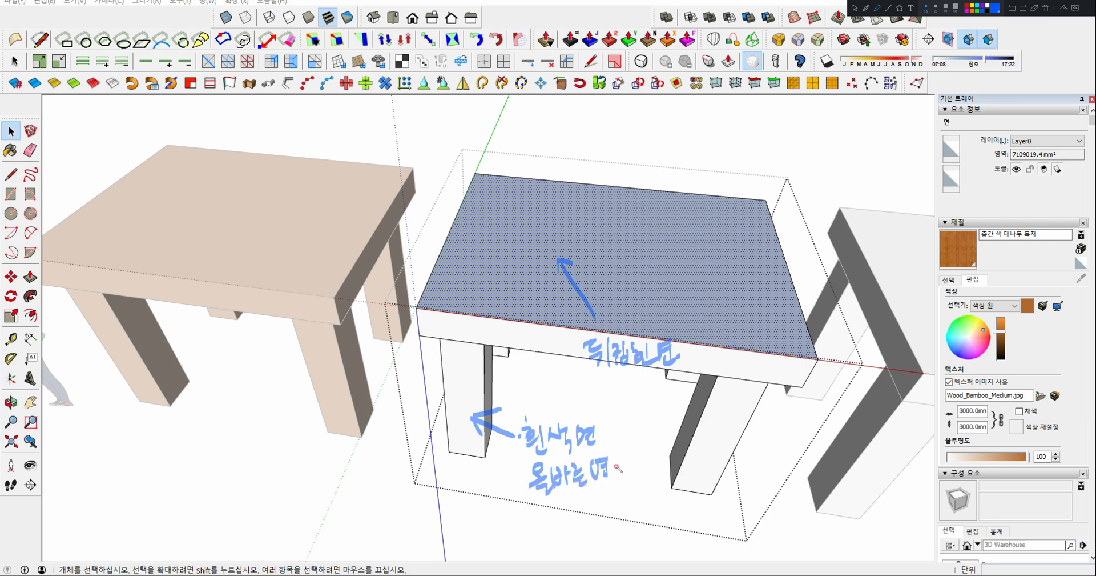
Step: Draw a double-headed arrow between the two face labels and three stars above the table
click(619, 470)
drag(582, 371, 566, 419)
drag(573, 380, 586, 386)
drag(567, 403, 579, 411)
mouse_move(576, 114)
mouse_down()
mouse_move(552, 121)
mouse_move(576, 117)
mouse_up()
mouse_move(627, 114)
mouse_down()
mouse_move(628, 137)
mouse_move(658, 133)
mouse_up()
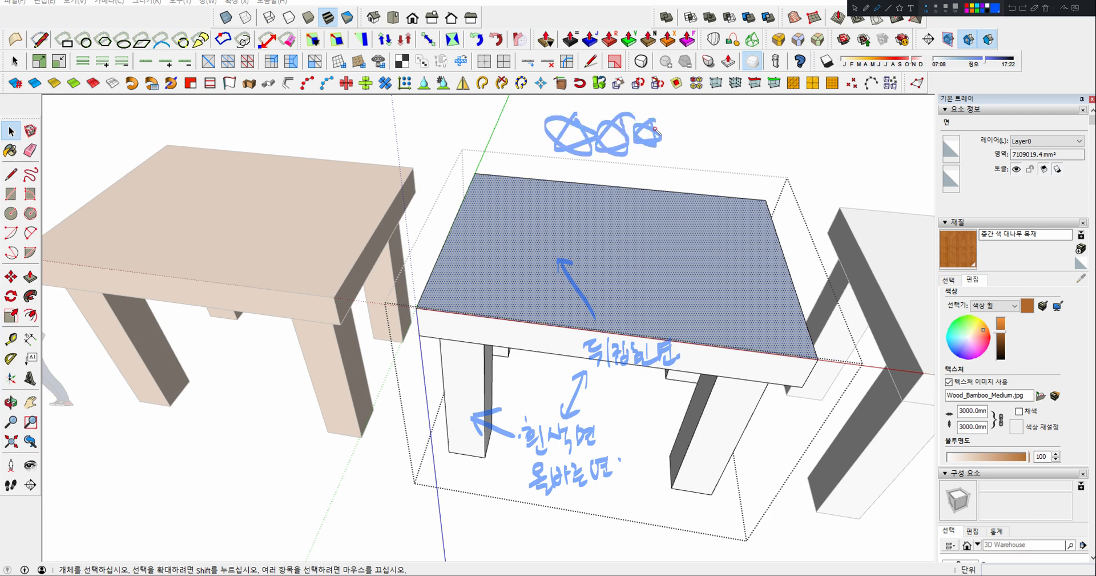
Step: Frame the 뒤집힌면 label, write 조정X beside it with an arrow, and add a contrasting O note below 올바른면
drag(588, 374, 700, 367)
mouse_move(688, 365)
mouse_down()
mouse_move(688, 355)
mouse_move(571, 342)
mouse_move(576, 368)
mouse_up()
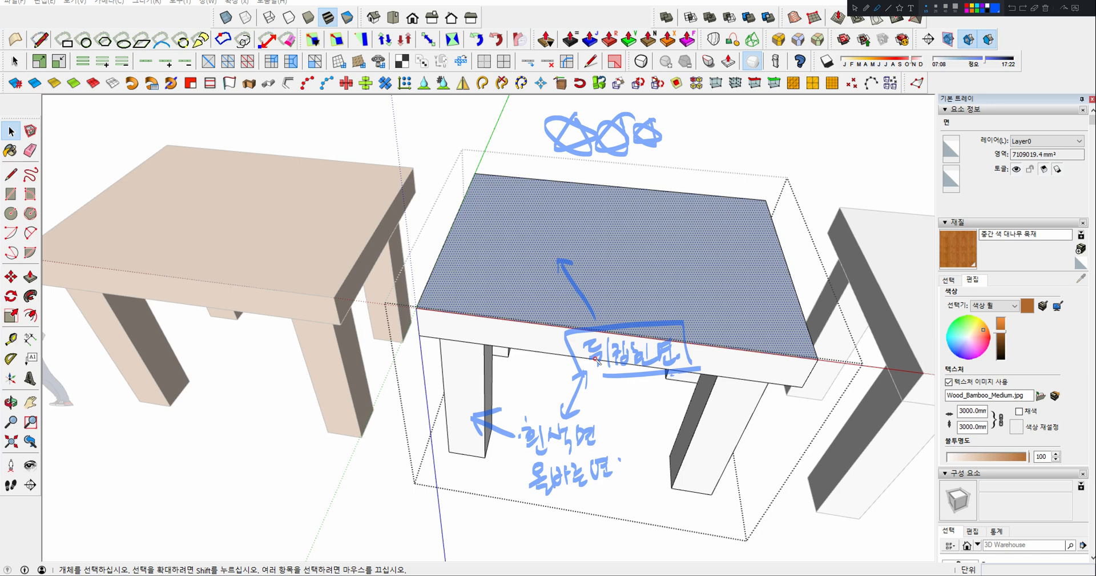
mouse_move(650, 376)
mouse_down()
mouse_move(667, 411)
mouse_move(753, 400)
mouse_move(749, 429)
mouse_up()
mouse_move(555, 502)
mouse_down()
mouse_move(548, 524)
mouse_move(577, 501)
mouse_move(571, 521)
mouse_move(600, 511)
mouse_move(608, 521)
mouse_move(628, 500)
mouse_move(645, 518)
mouse_up()
mouse_move(692, 439)
mouse_down()
mouse_move(752, 366)
mouse_move(568, 331)
mouse_move(749, 435)
mouse_up()
drag(686, 334, 740, 258)
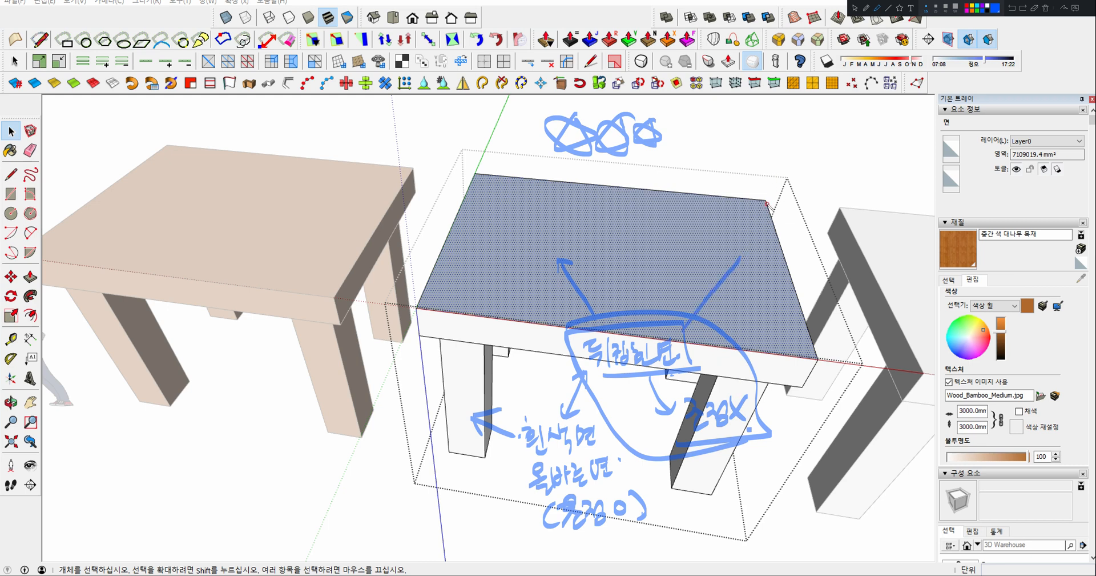
Step: Handwrite SKETCHUV above the reversed tabletop's far corner
mouse_move(764, 149)
mouse_down()
mouse_move(752, 170)
mouse_move(769, 171)
mouse_up()
mouse_move(781, 150)
mouse_down()
mouse_move(780, 170)
mouse_move(817, 146)
mouse_up()
drag(809, 146, 807, 170)
drag(831, 148, 836, 170)
drag(851, 146, 850, 169)
drag(836, 160, 885, 143)
click(892, 164)
Step: Frame the SKETCHUV note and write 작동안됨 beneath it
mouse_move(751, 184)
mouse_down()
mouse_move(826, 177)
mouse_move(828, 128)
mouse_move(751, 184)
mouse_move(824, 205)
mouse_up()
drag(822, 209, 835, 218)
drag(847, 183, 849, 197)
mouse_move(837, 201)
mouse_down()
mouse_move(857, 207)
mouse_move(857, 192)
mouse_up()
mouse_move(869, 185)
mouse_down()
mouse_move(869, 203)
mouse_move(875, 194)
mouse_up()
drag(864, 203, 890, 198)
drag(880, 205, 899, 203)
drag(890, 205, 890, 209)
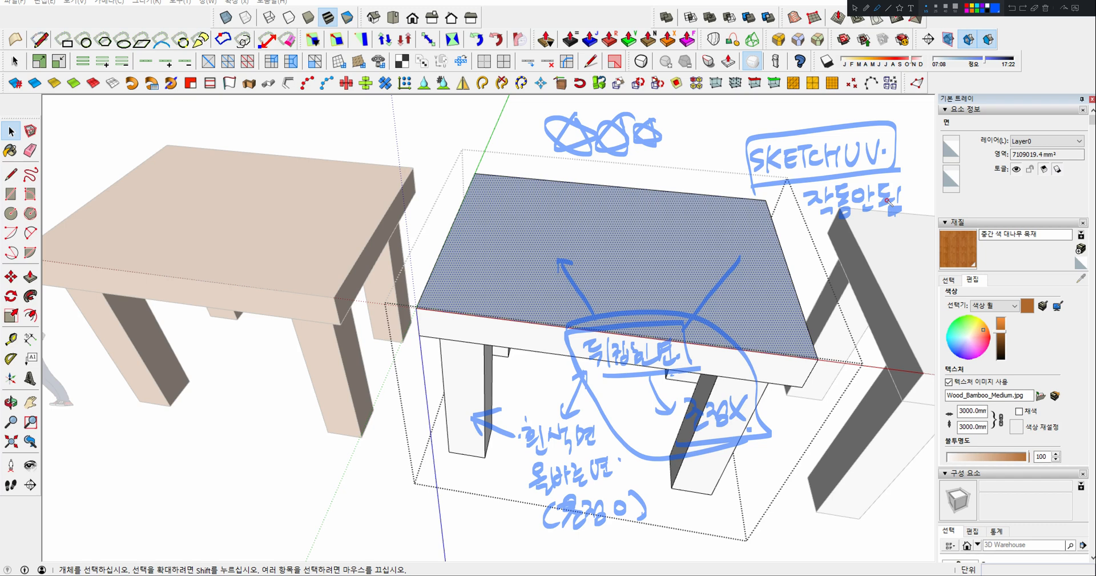
Step: Circle the 흰색면 and 올바른면 labels, underline SKETCHUV and 작동안됨, and clear all annotations
mouse_move(567, 497)
mouse_down()
mouse_move(524, 478)
mouse_move(575, 418)
mouse_move(567, 486)
mouse_up()
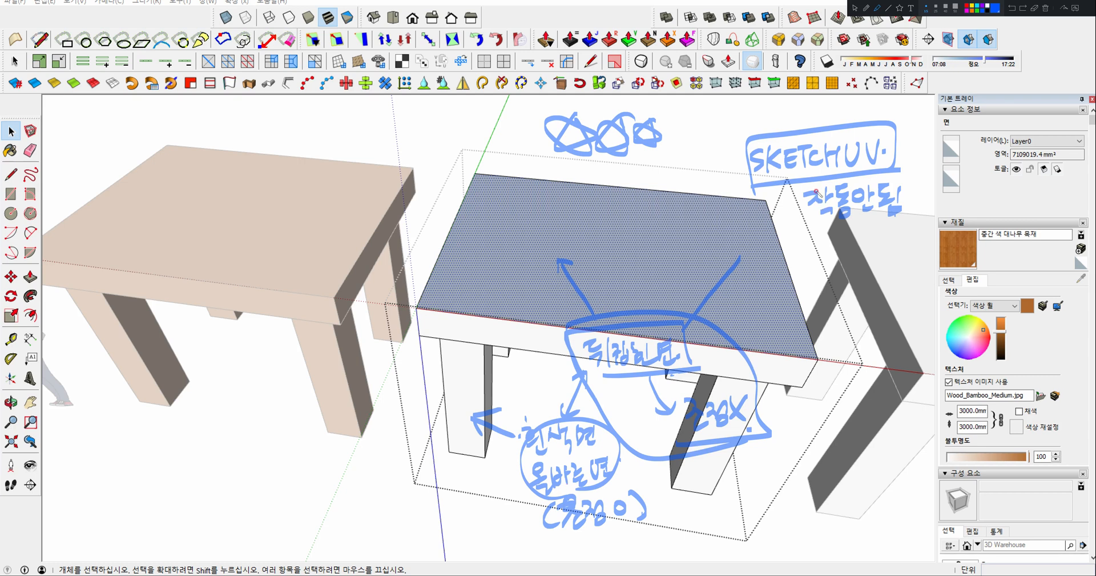
drag(754, 182, 908, 163)
drag(827, 226, 908, 215)
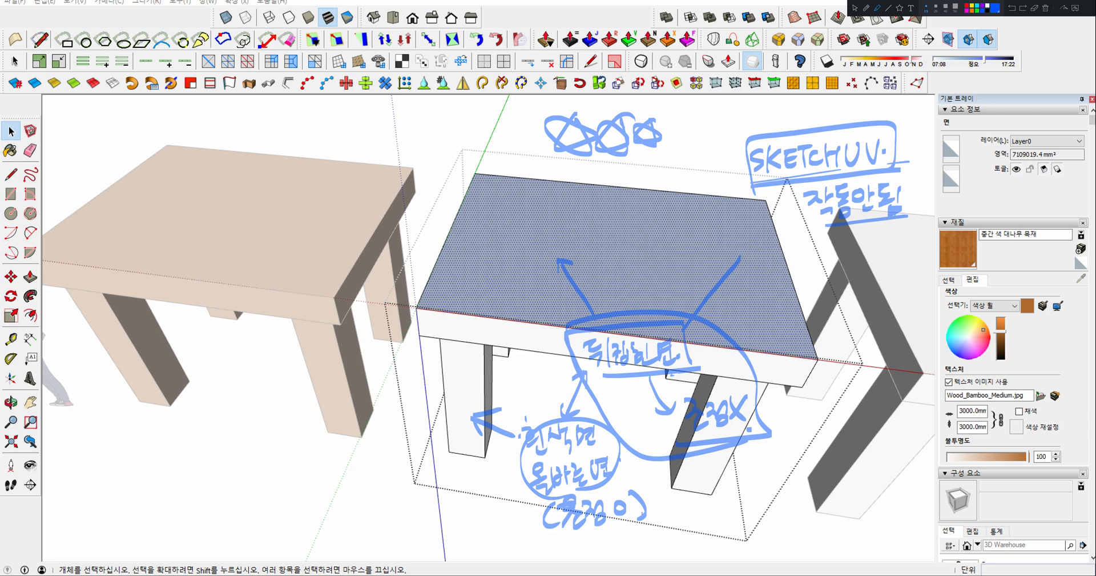
key(Escape)
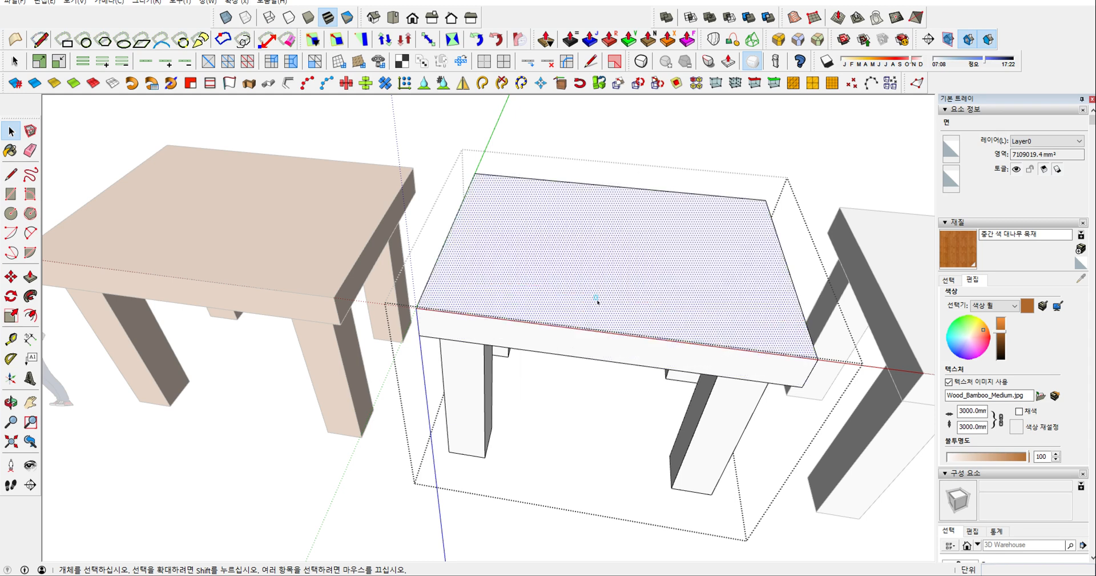
Step: Select the tabletop's front edge face and handwrite SKETCHUV with 텍스처크기 조절 beneath it
click(583, 334)
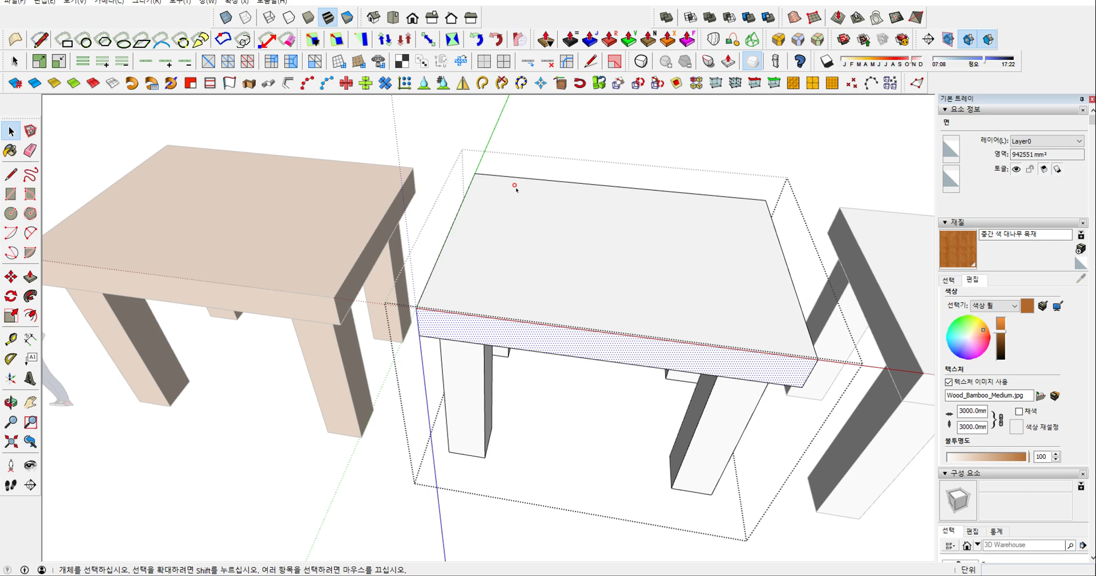
key(ctrl+2)
mouse_move(594, 119)
mouse_down()
mouse_move(586, 140)
mouse_move(674, 137)
mouse_move(705, 115)
mouse_move(702, 145)
mouse_up()
click(714, 121)
mouse_move(692, 147)
mouse_down()
mouse_move(703, 162)
mouse_move(703, 152)
mouse_up()
drag(705, 154, 710, 152)
mouse_move(710, 144)
mouse_down()
mouse_move(710, 162)
mouse_move(719, 157)
mouse_up()
drag(714, 159, 727, 159)
drag(733, 152, 740, 158)
drag(726, 164, 742, 162)
mouse_move(753, 153)
mouse_down()
mouse_move(838, 140)
mouse_move(844, 162)
mouse_up()
Step: Add the arrowed notes 작동안되면 and 면이 뒤집힌지 아닌지, with underlines and three stars for emphasis
mouse_move(675, 205)
mouse_down()
mouse_move(736, 191)
mouse_move(742, 213)
mouse_move(767, 190)
mouse_move(795, 180)
mouse_move(810, 197)
mouse_move(826, 179)
mouse_move(817, 194)
mouse_move(835, 197)
mouse_up()
drag(690, 246, 711, 237)
mouse_move(711, 236)
mouse_down()
mouse_move(701, 247)
mouse_move(762, 243)
mouse_move(783, 224)
mouse_move(844, 215)
mouse_move(838, 231)
mouse_move(850, 226)
mouse_move(860, 237)
mouse_up()
drag(792, 254, 833, 258)
mouse_move(696, 280)
mouse_down()
mouse_move(708, 268)
mouse_move(734, 289)
mouse_move(757, 261)
mouse_move(808, 239)
mouse_up()
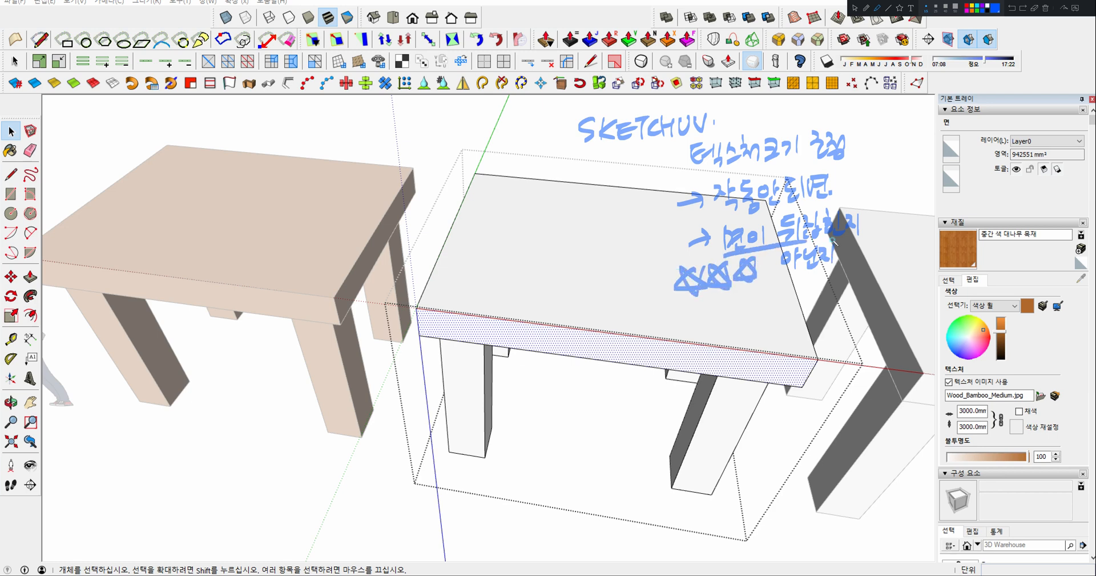
drag(784, 274, 838, 263)
Step: Add a further arrow with the note 올바른면으로 면반전하고 below the stars
drag(690, 325, 718, 318)
drag(705, 310, 707, 330)
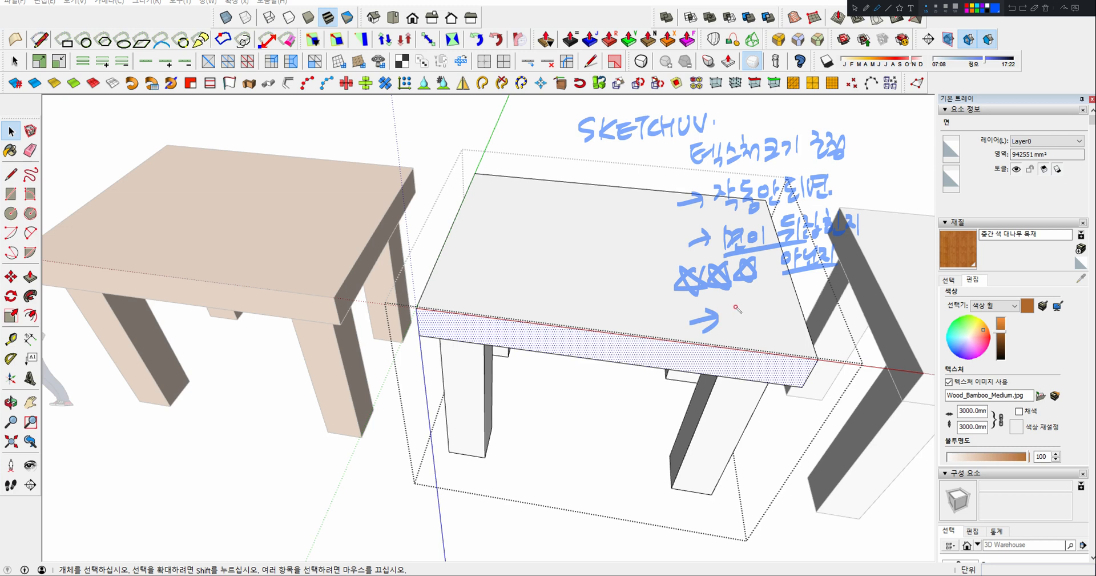
drag(737, 303, 736, 315)
drag(726, 328, 745, 334)
drag(746, 311, 768, 330)
mouse_move(771, 302)
mouse_down()
mouse_move(786, 327)
mouse_move(838, 311)
mouse_up()
mouse_move(744, 341)
mouse_down()
mouse_move(749, 361)
mouse_move(768, 358)
mouse_up()
drag(772, 340, 784, 358)
mouse_move(786, 334)
mouse_down()
mouse_move(794, 362)
mouse_move(793, 353)
mouse_up()
drag(793, 334, 813, 359)
mouse_move(820, 327)
mouse_down()
mouse_move(829, 356)
mouse_move(849, 353)
mouse_up()
Step: Finish the note with UV툴이 작동, underline its last word, and clear the annotations
mouse_move(753, 378)
mouse_down()
mouse_move(787, 372)
mouse_move(823, 406)
mouse_up()
mouse_move(758, 412)
mouse_down()
mouse_move(805, 426)
mouse_move(807, 435)
mouse_move(772, 447)
mouse_move(811, 440)
mouse_up()
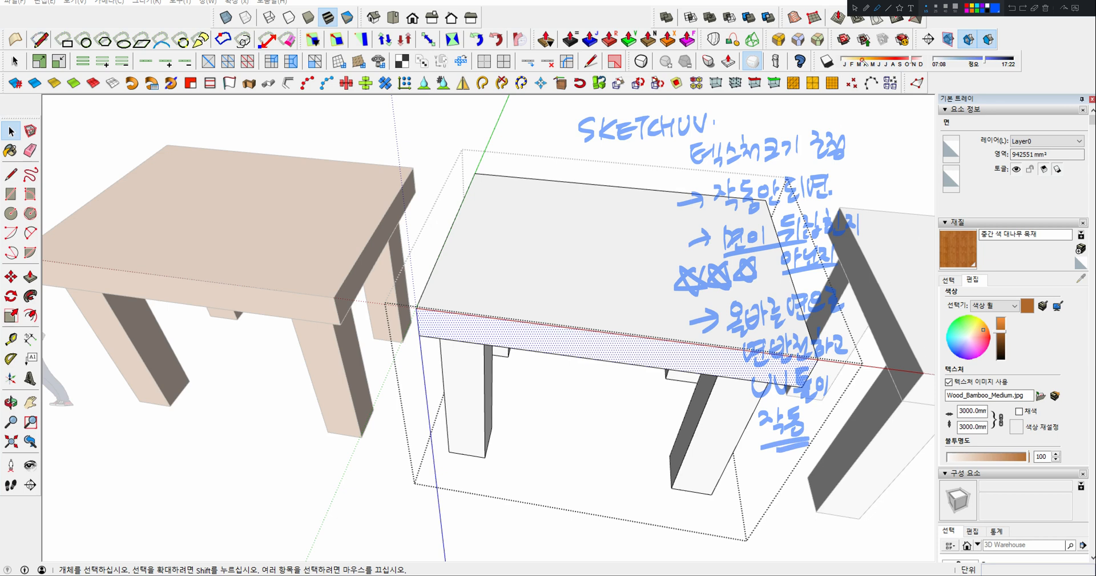
key(Escape)
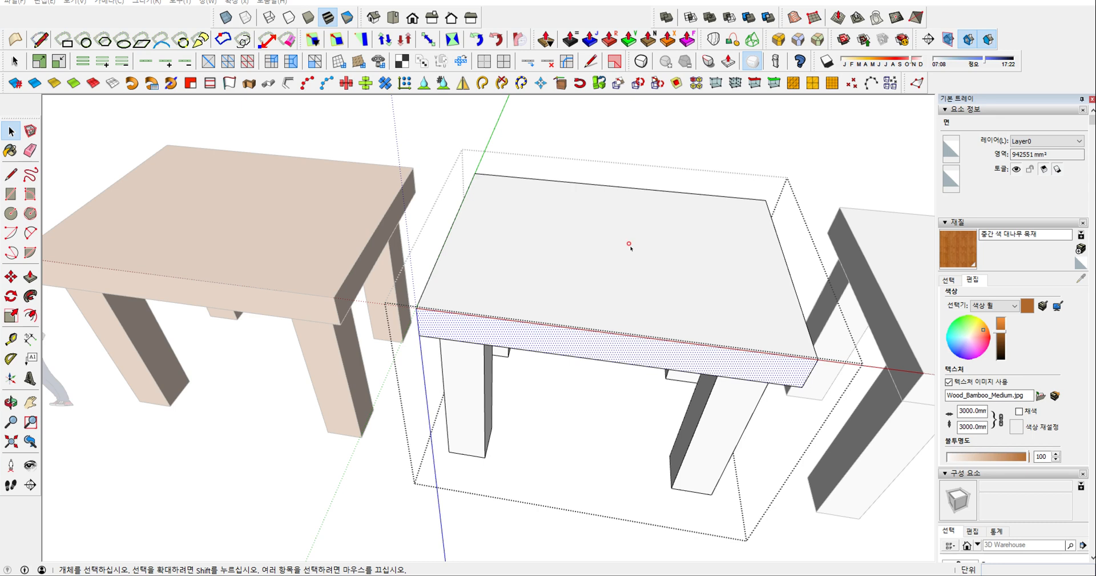
Step: Select all of the middle table's geometry and paint it with A07 색 from the 색상 material collection
triple_click(707, 264)
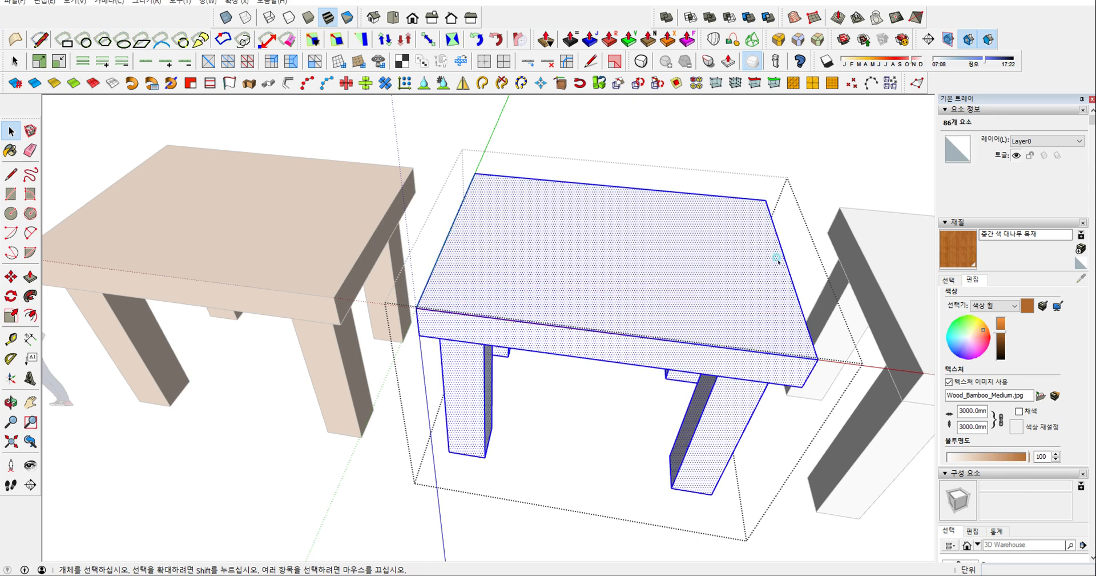
click(605, 252)
triple_click(576, 260)
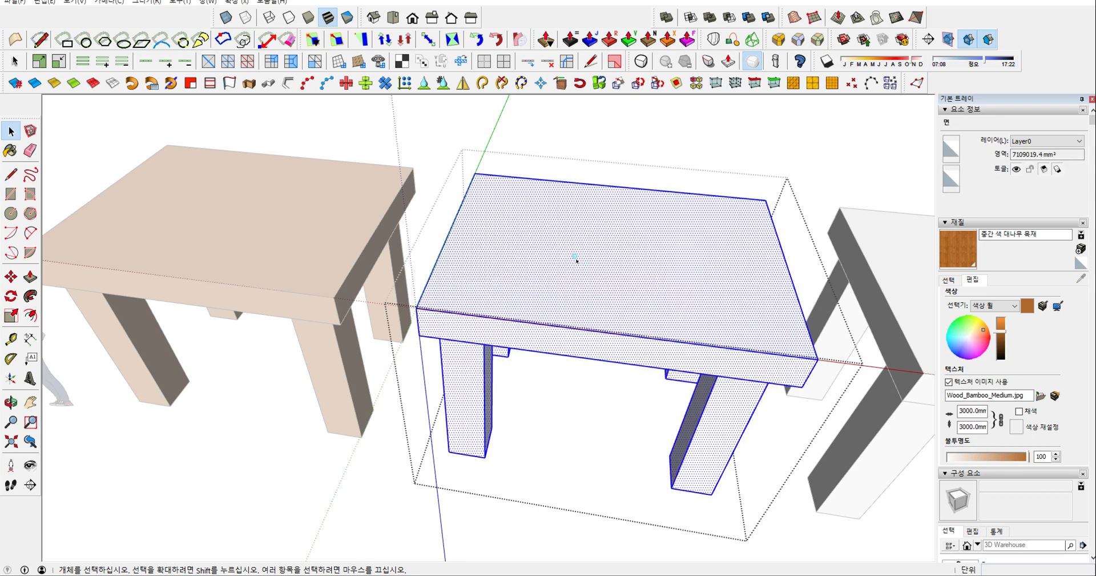
click(948, 279)
click(1022, 296)
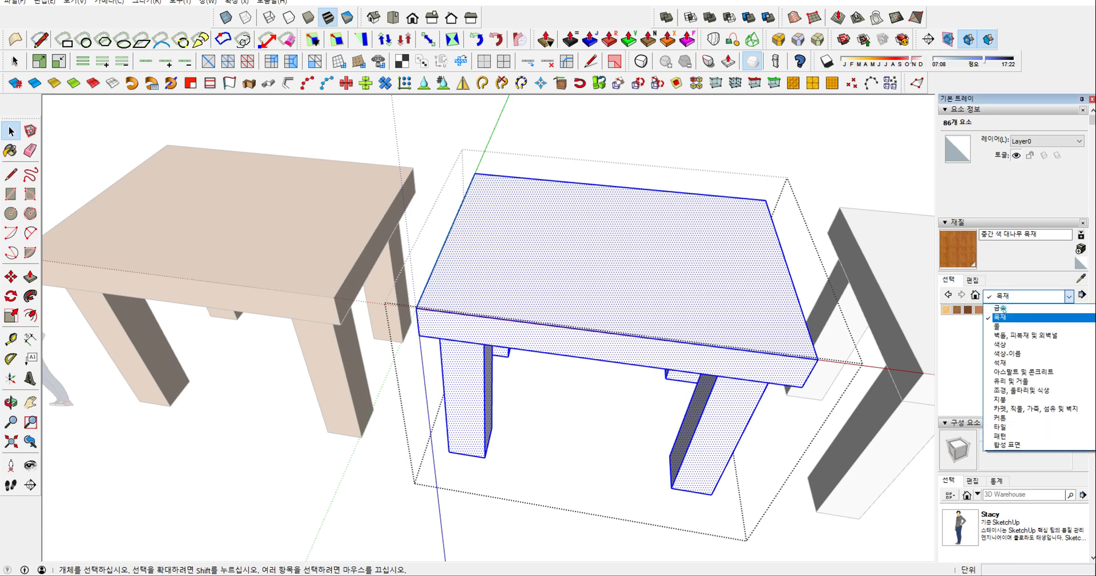
click(1007, 344)
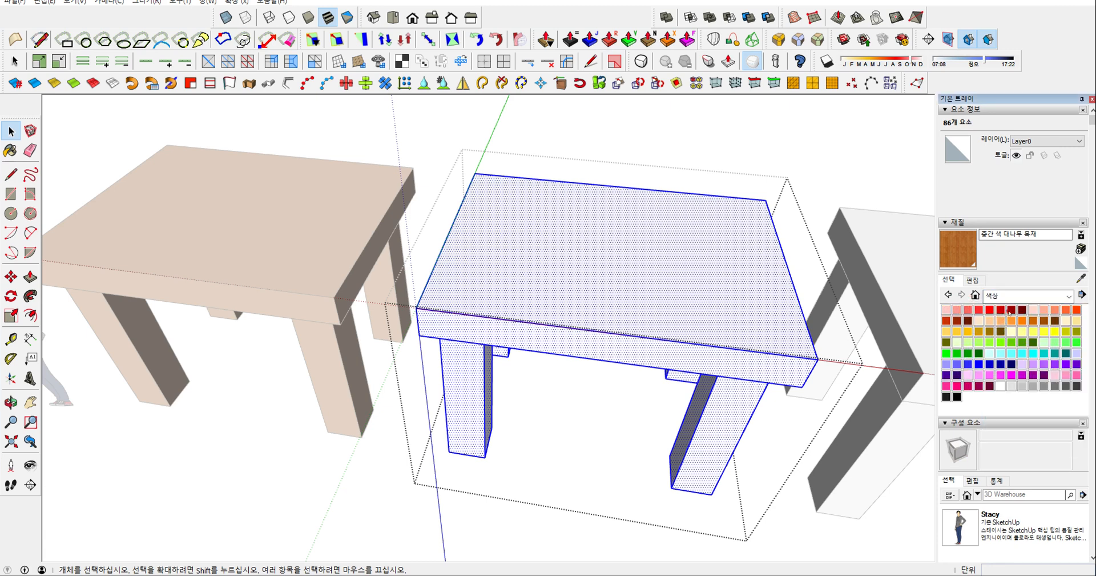
click(1011, 309)
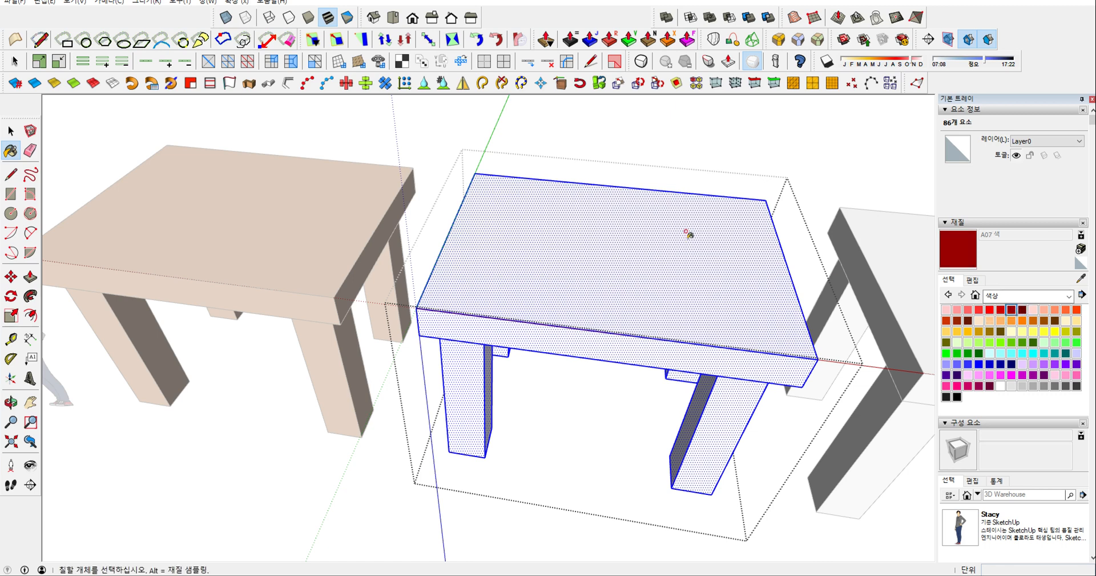
click(578, 281)
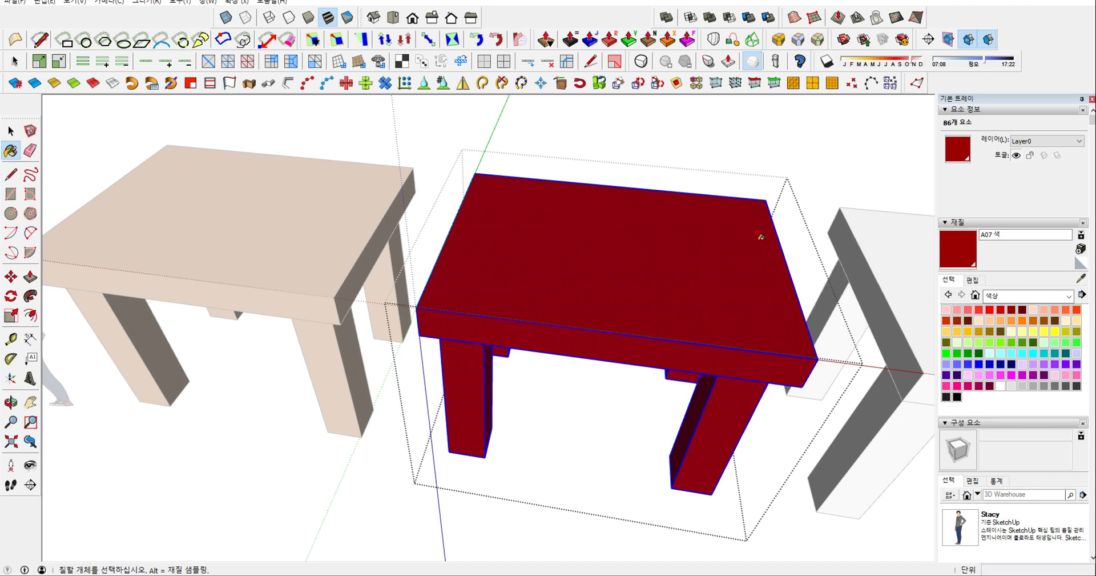
Step: Open the A07 색 material for editing and start browsing for an image file to use as its texture
click(974, 279)
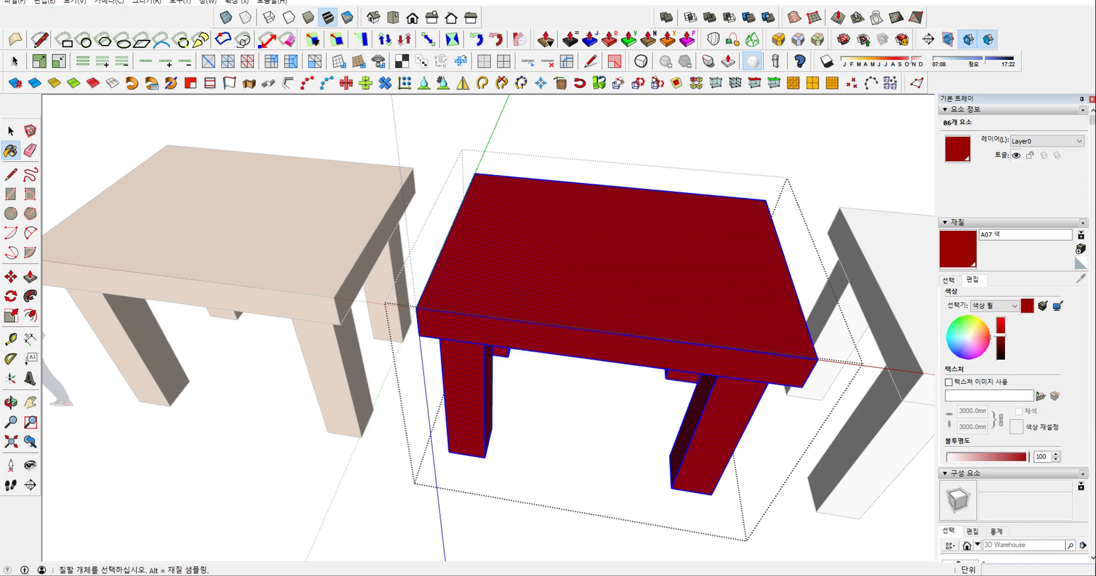
key(ctrl+alt+d)
mouse_move(934, 264)
mouse_down()
mouse_move(966, 281)
mouse_move(972, 267)
mouse_move(939, 294)
mouse_up()
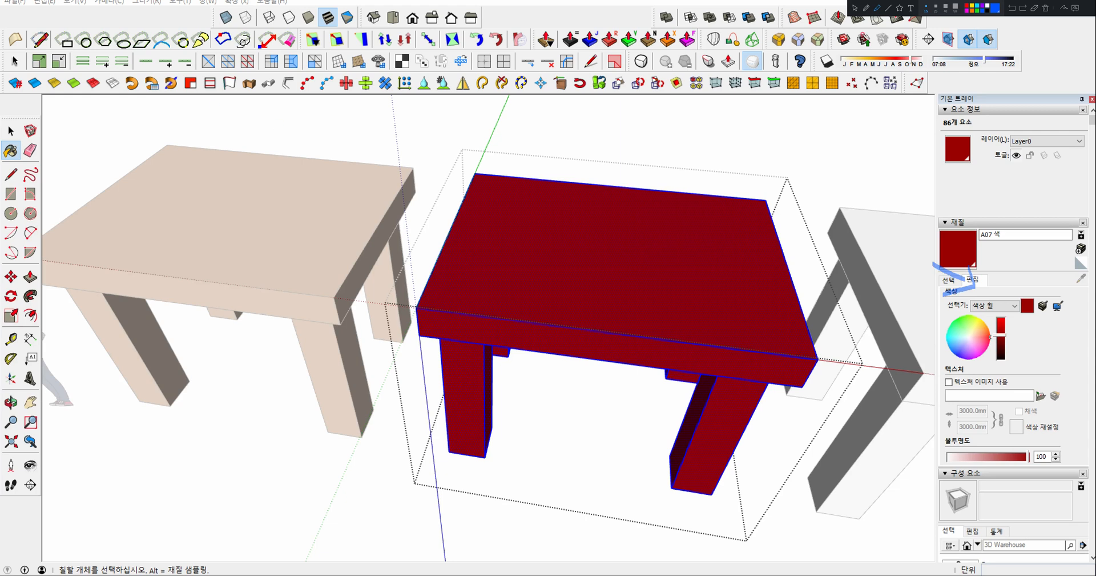
key(Escape)
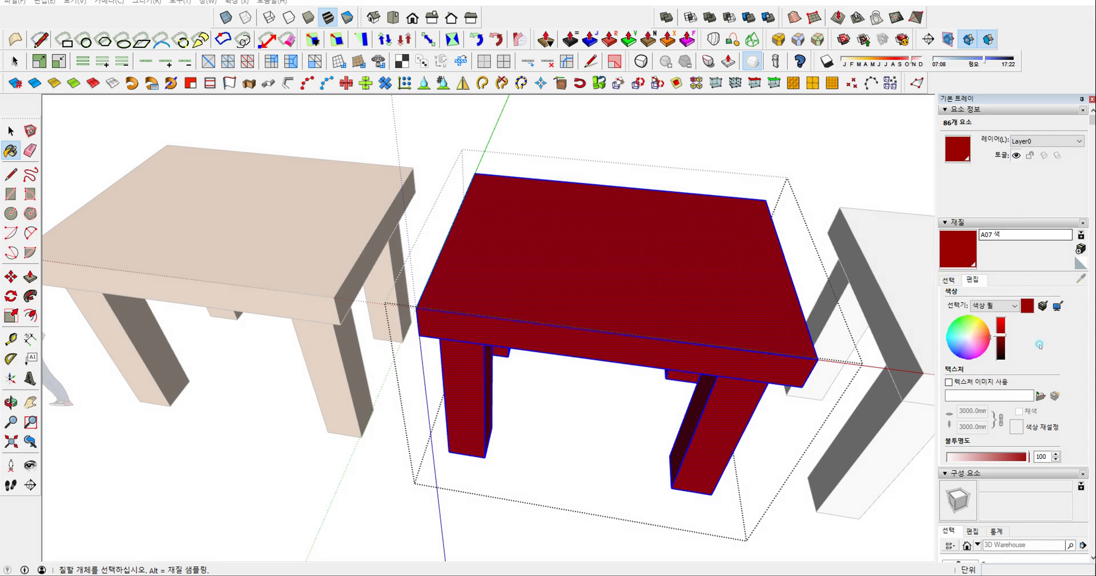
click(1041, 397)
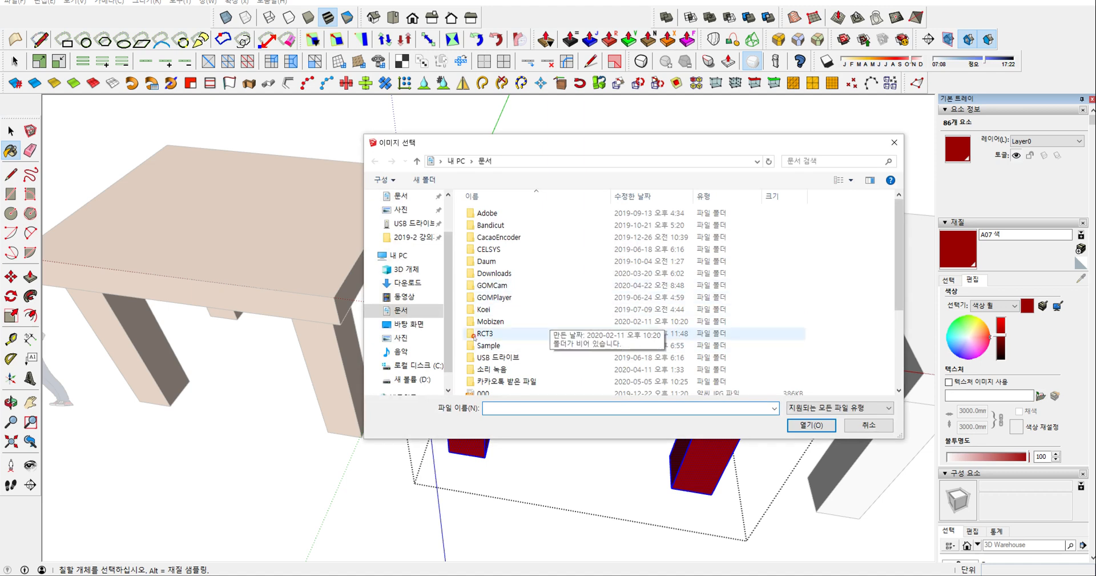
Step: Browse for the texture image into D: > 만화 > 98OB > 12.텍스쳐 > woodic
click(412, 378)
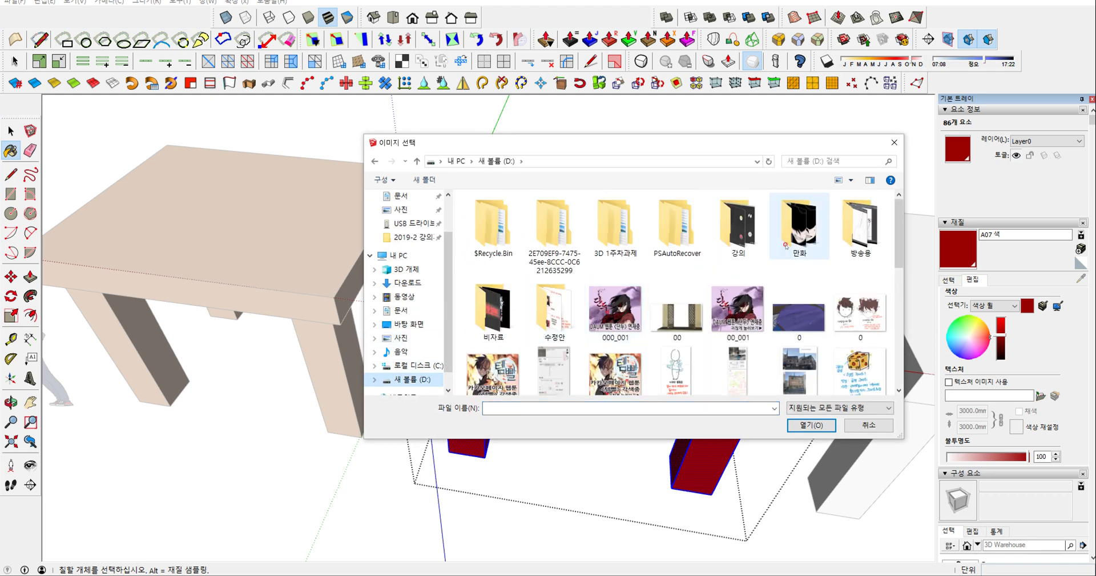
double_click(785, 246)
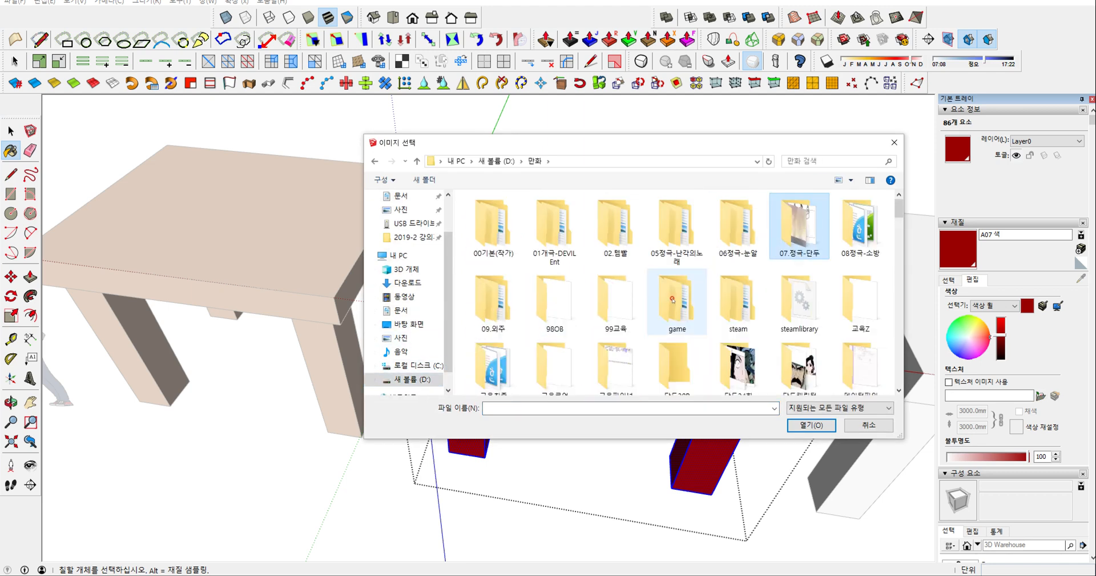
scroll(673, 299, down, 10)
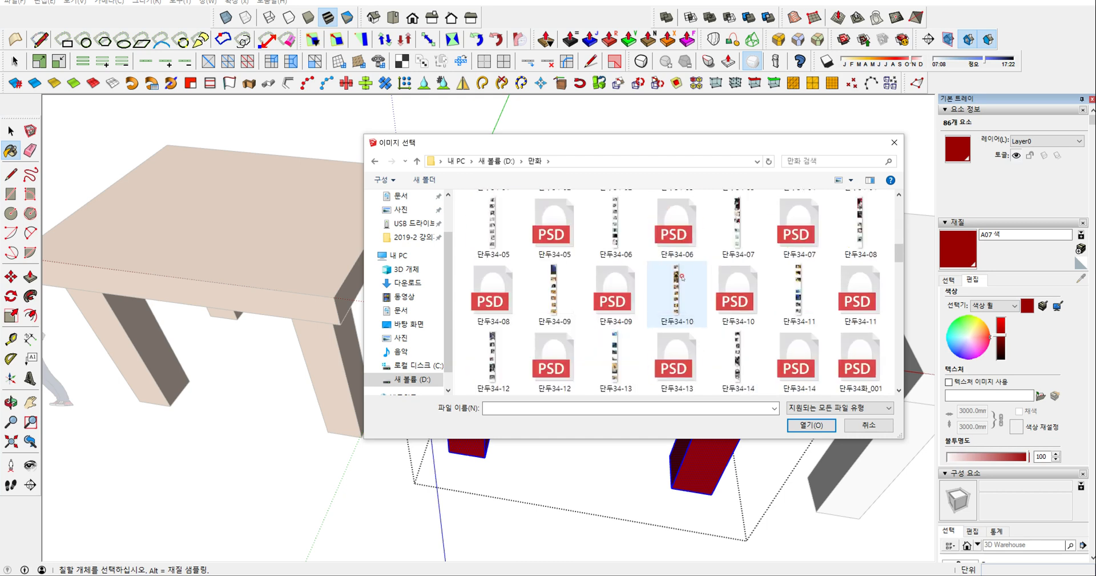
scroll(682, 277, down, 10)
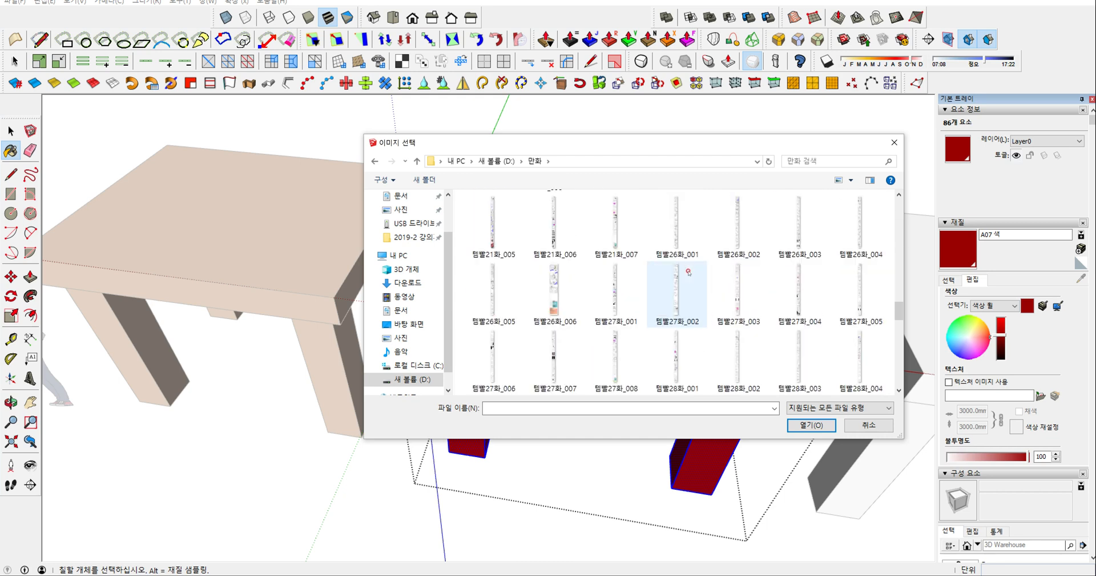
scroll(689, 272, down, 5)
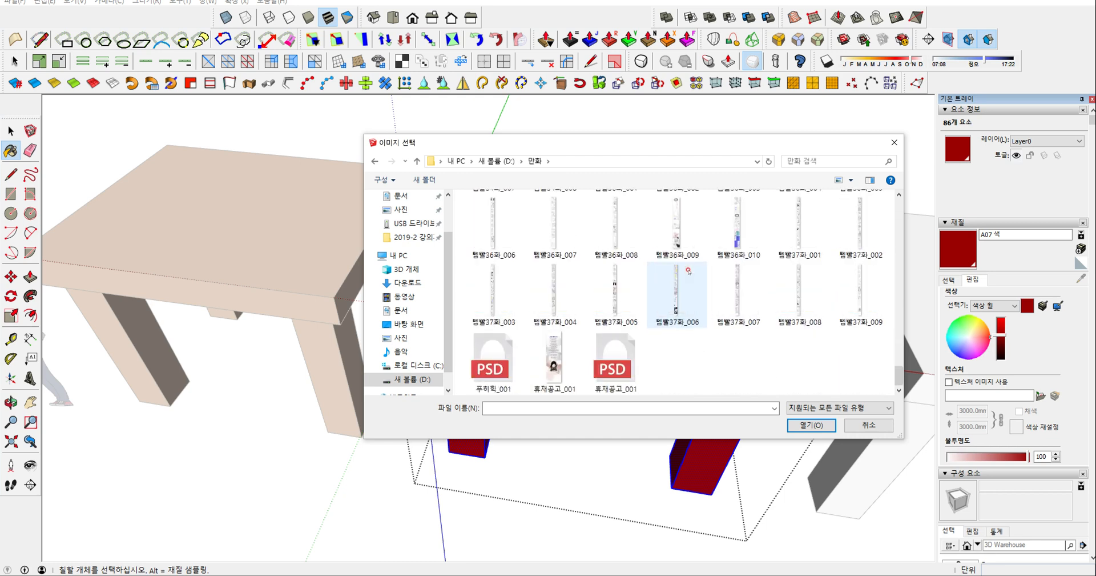
scroll(688, 272, up, 15)
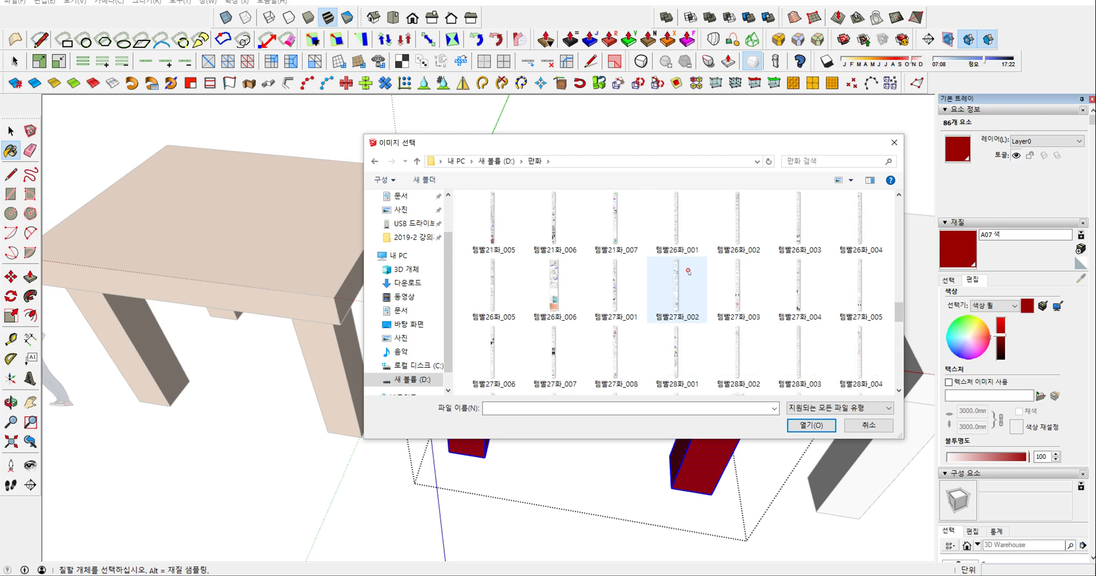
scroll(689, 271, up, 4)
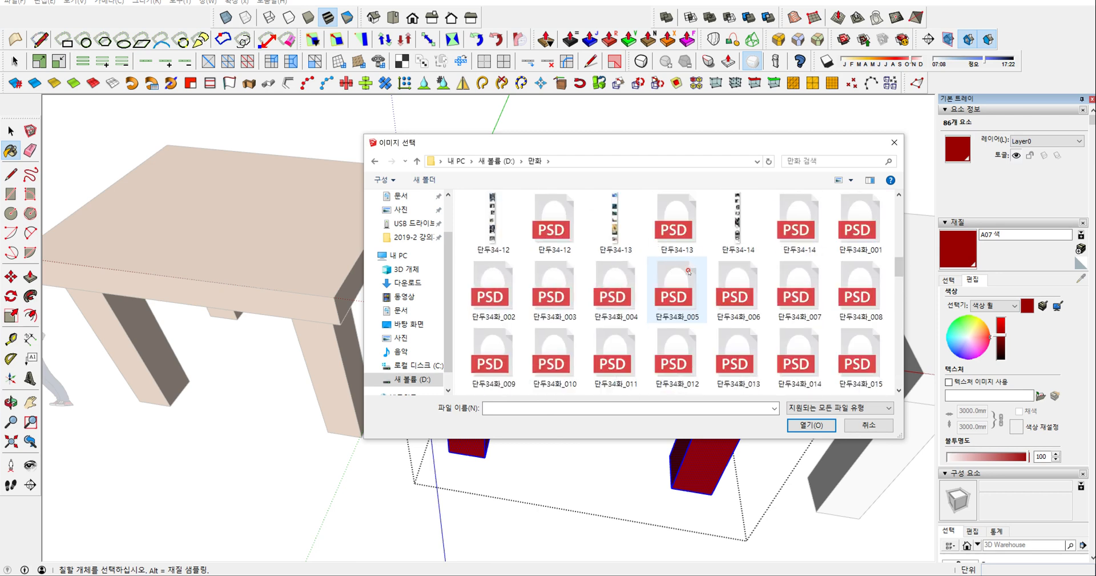
scroll(689, 272, up, 3)
scroll(689, 272, up, 3)
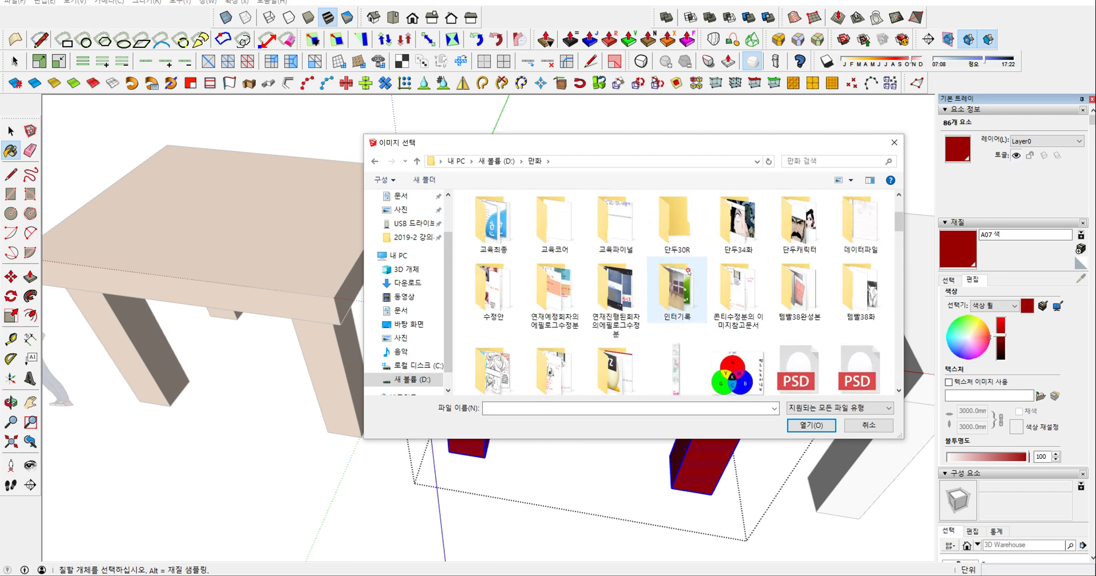
scroll(688, 271, up, 3)
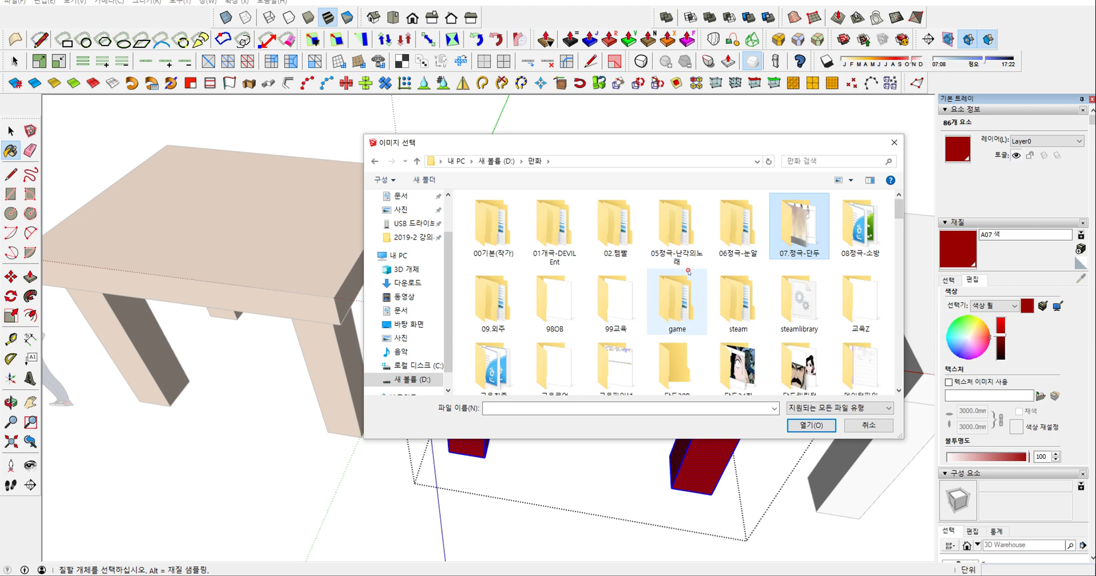
double_click(564, 295)
double_click(507, 333)
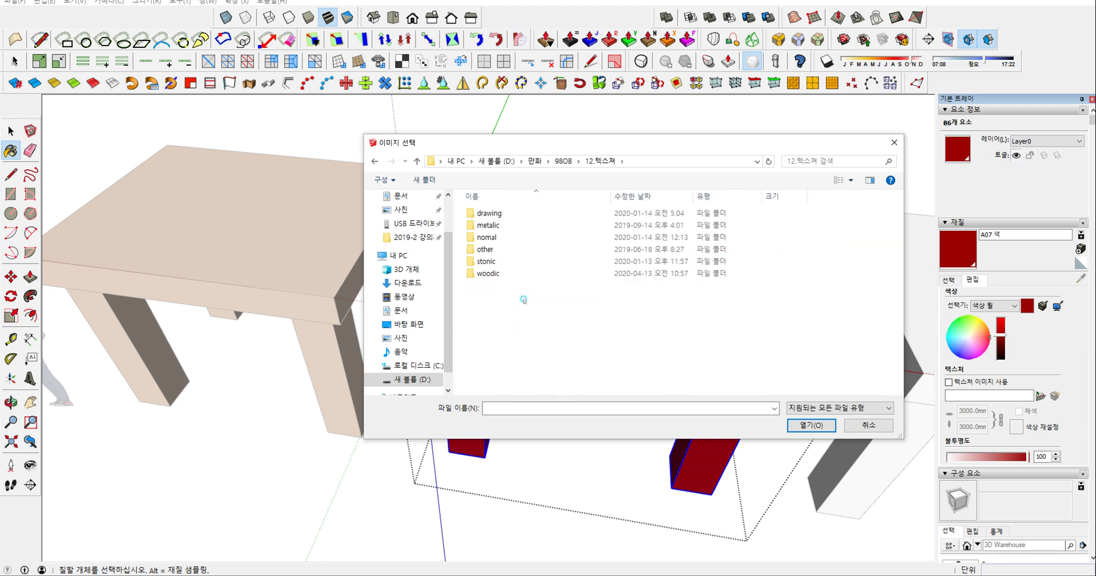
double_click(506, 275)
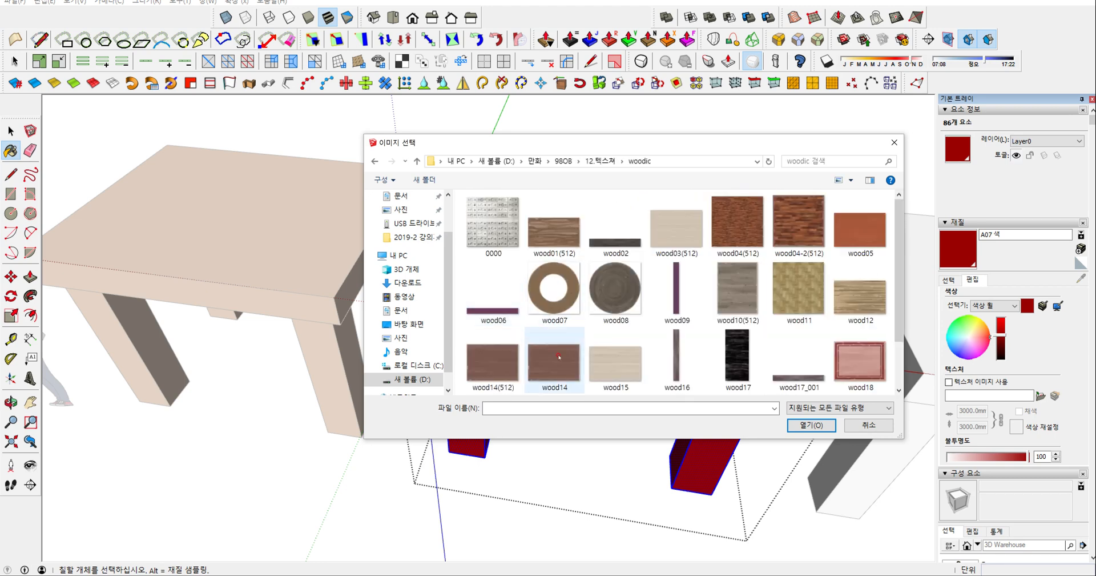
Step: Load wood14 as the texture image of the A07 색 material on the middle table and deselect the table
click(557, 349)
double_click(557, 349)
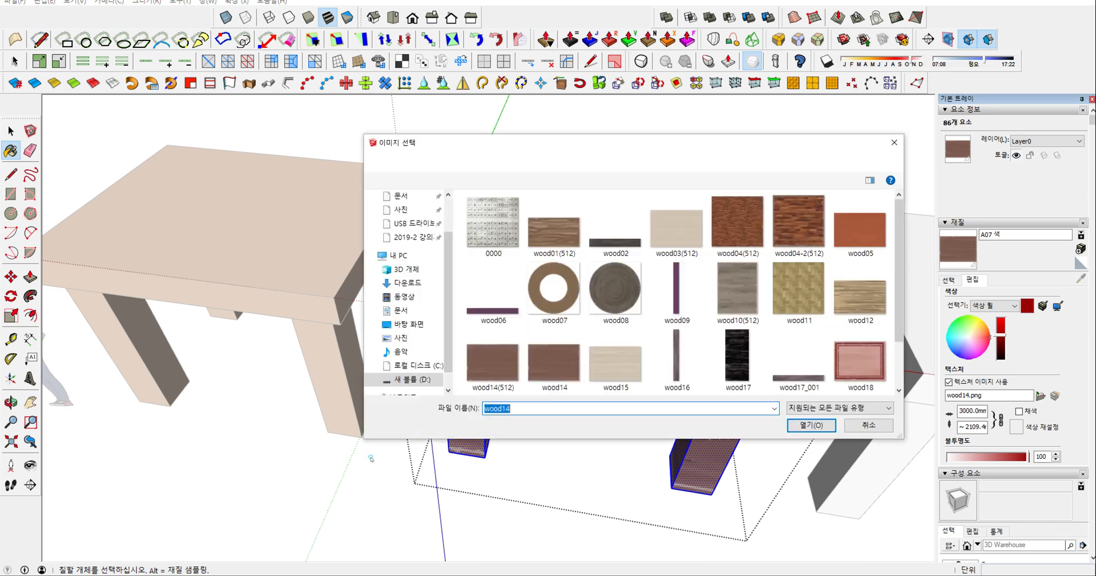
click(812, 425)
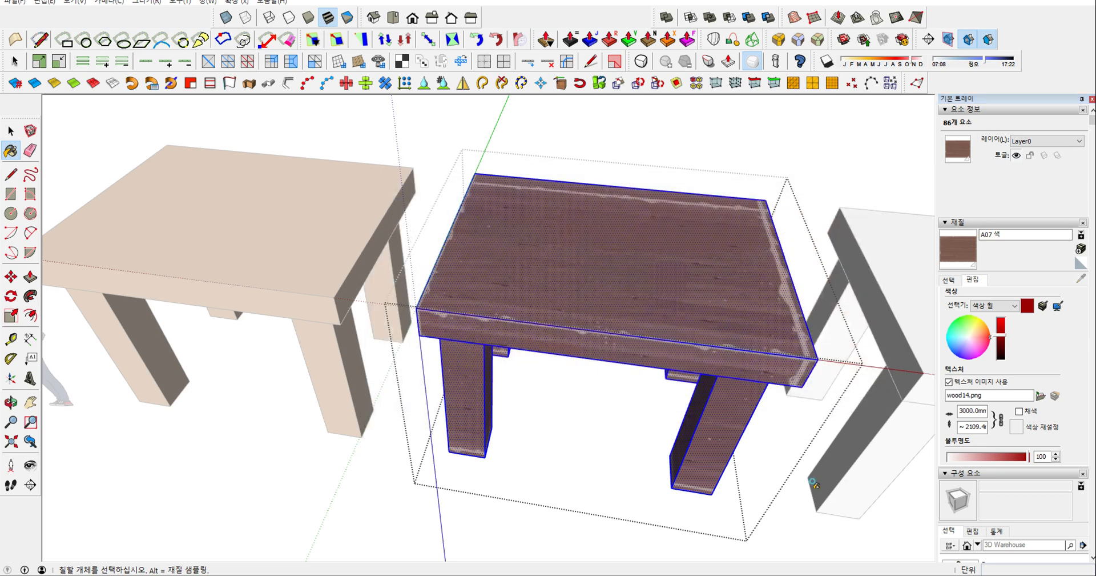
key(space)
click(788, 495)
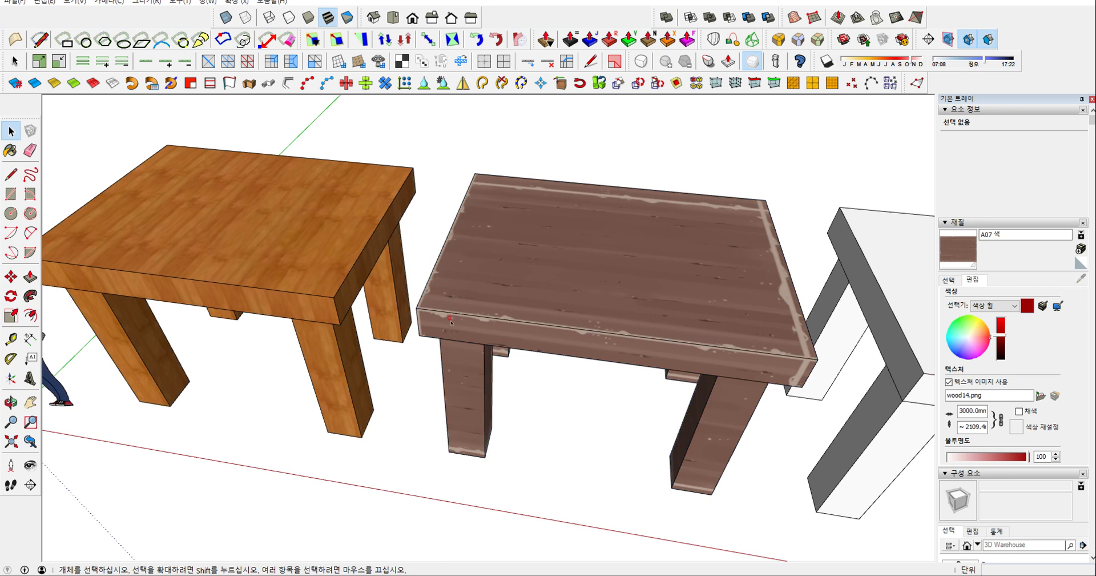
Step: Move the brown wood14 table sideways until it stands close beside the orange wooden table
scroll(452, 323, up, 6)
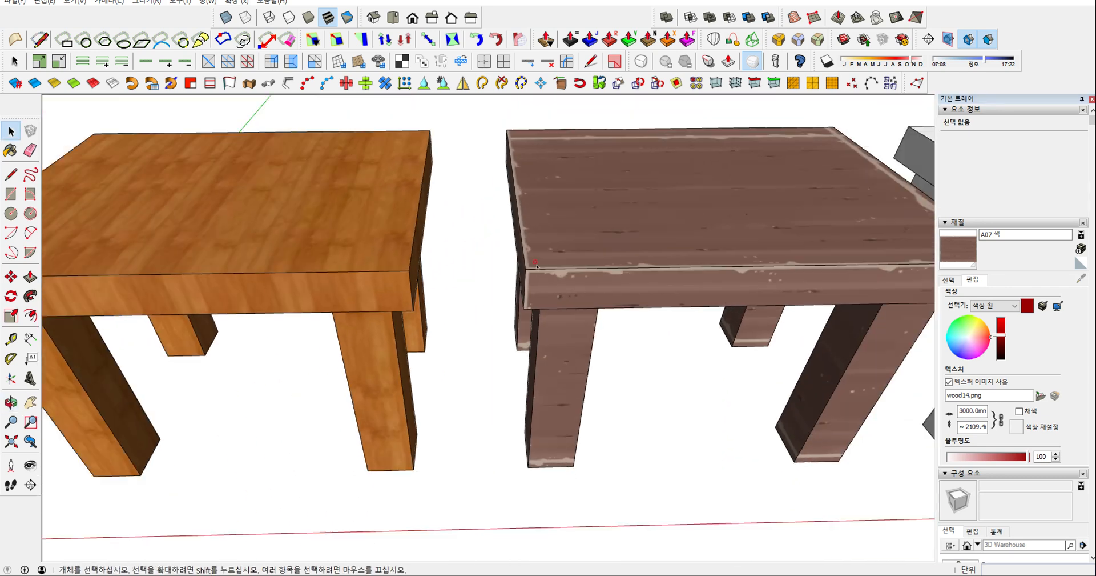
scroll(537, 266, down, 3)
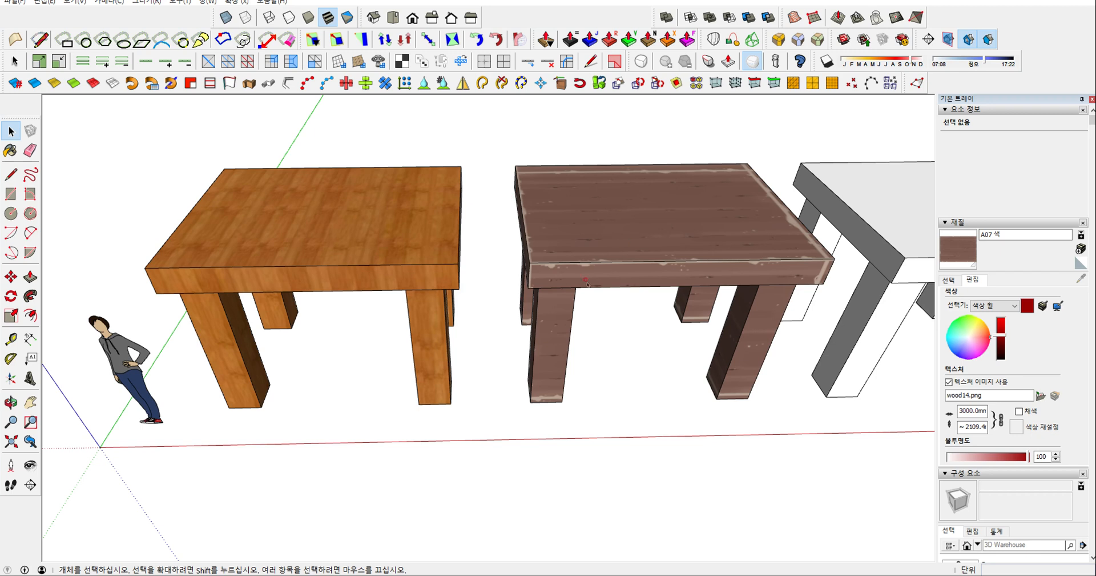
scroll(590, 255, up, 4)
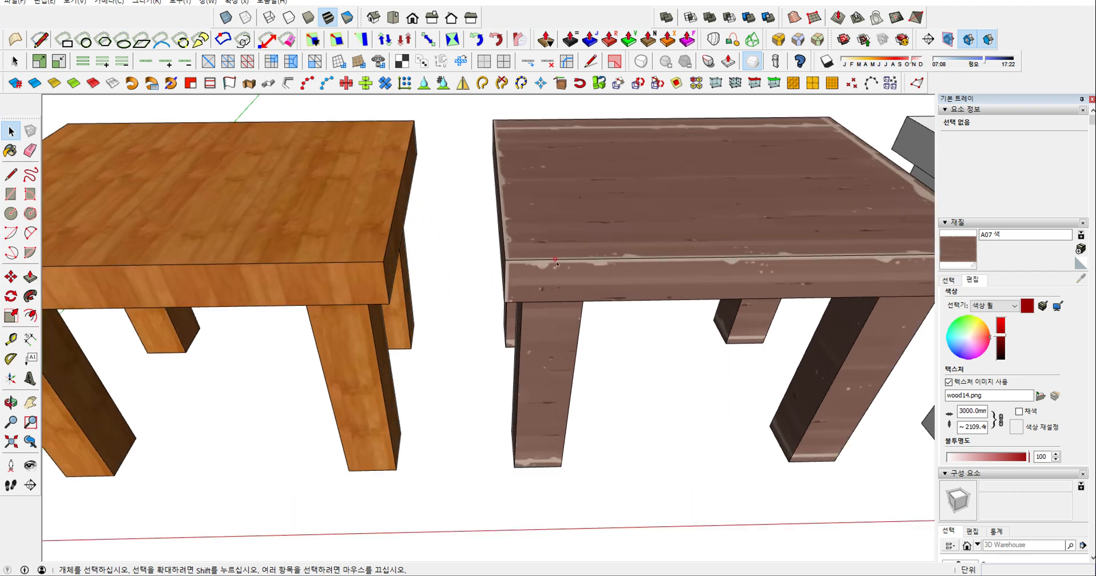
scroll(558, 263, up, 2)
scroll(537, 245, down, 1)
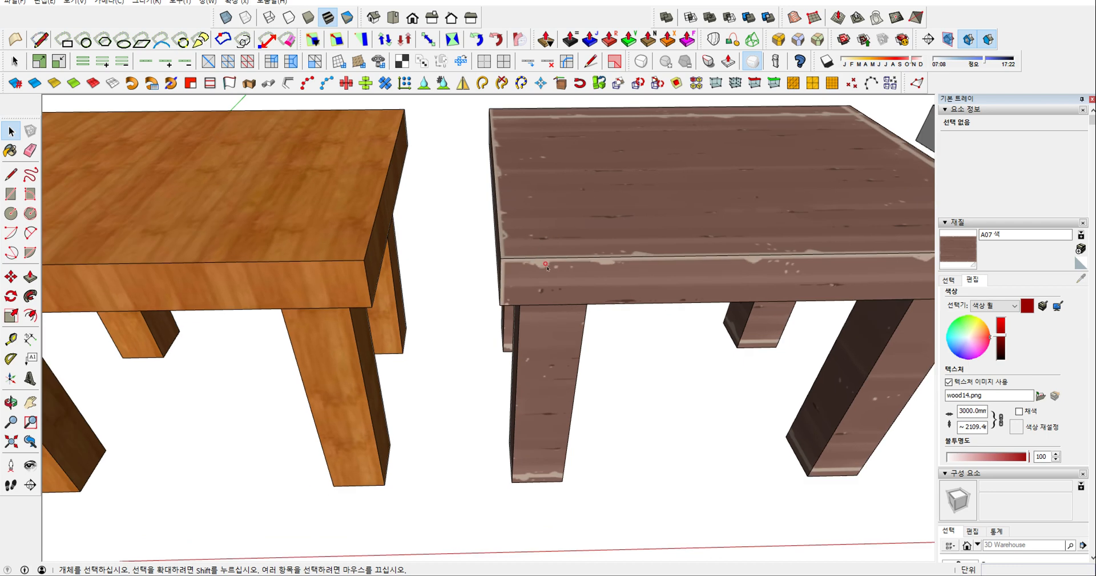
scroll(545, 265, down, 1)
click(520, 250)
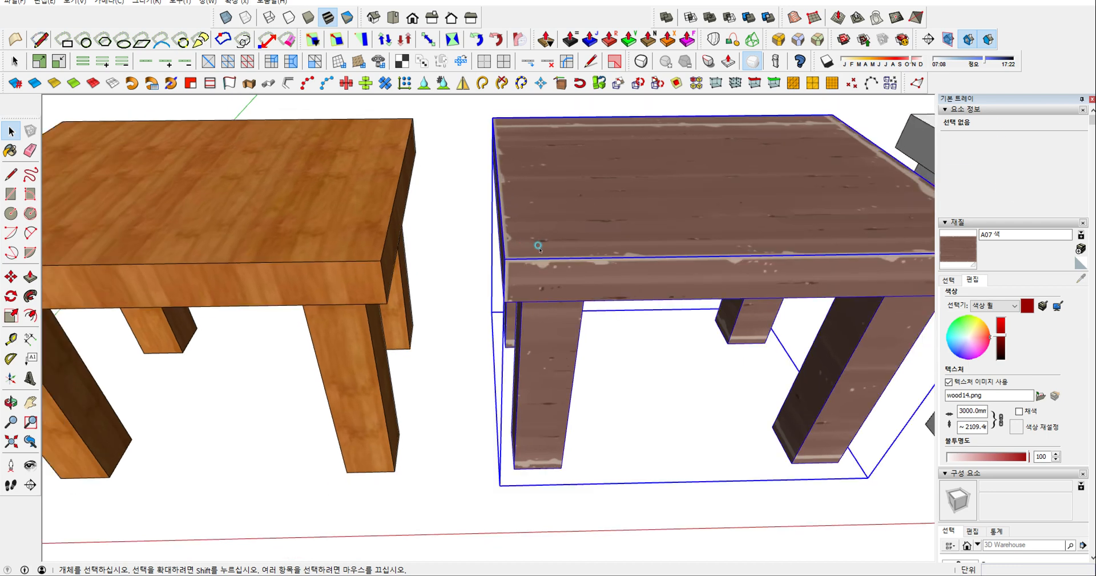
key(m)
click(575, 258)
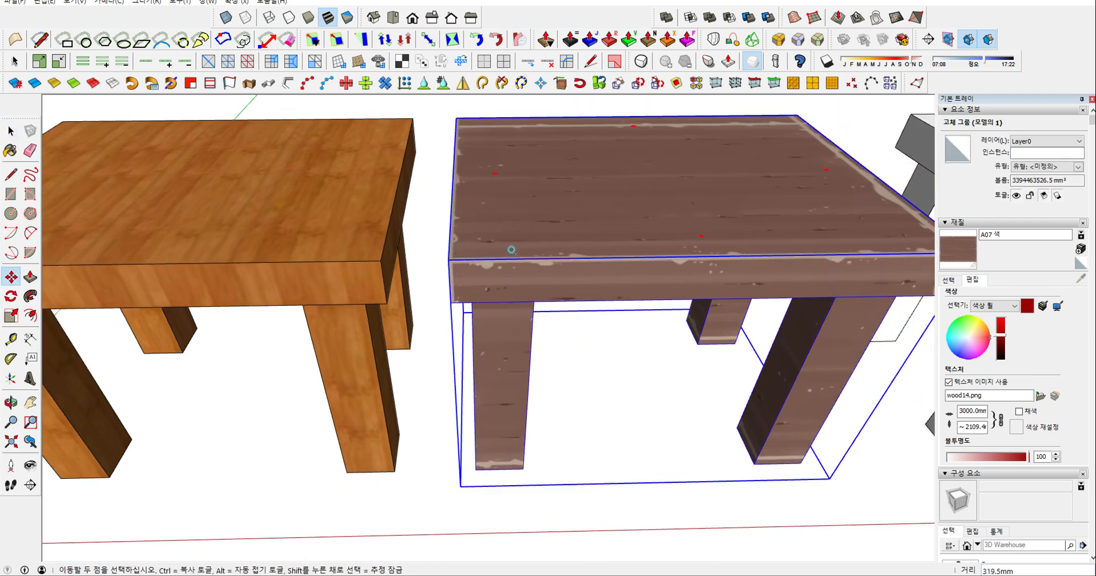
click(486, 259)
key(space)
scroll(403, 322, down, 2)
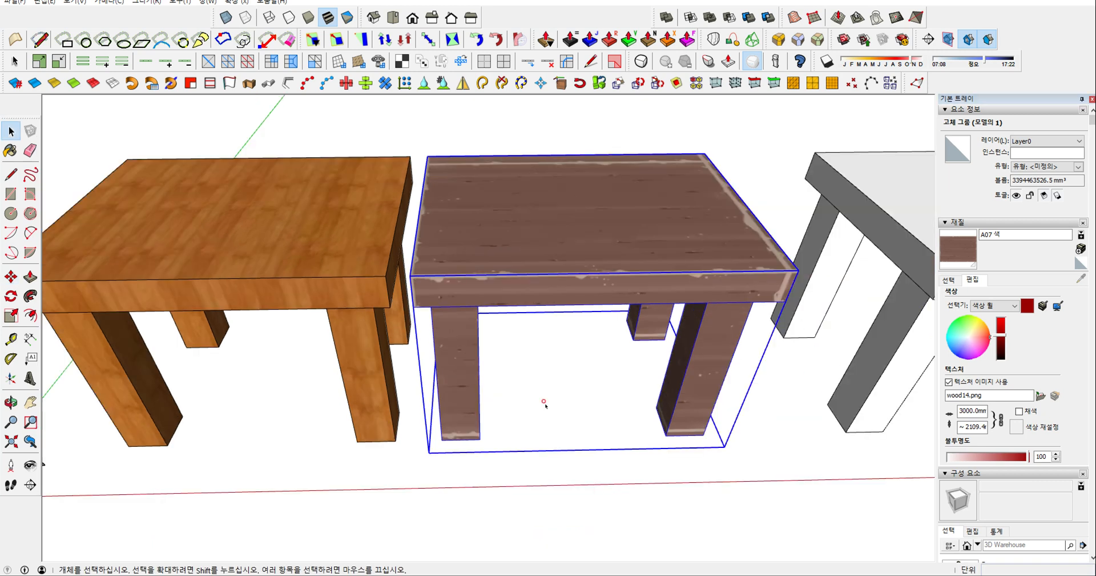
click(415, 506)
Step: Adjust the hue and brightness of the wood14 material to tint the middle table a warm reddish brown
click(495, 249)
drag(981, 338, 981, 334)
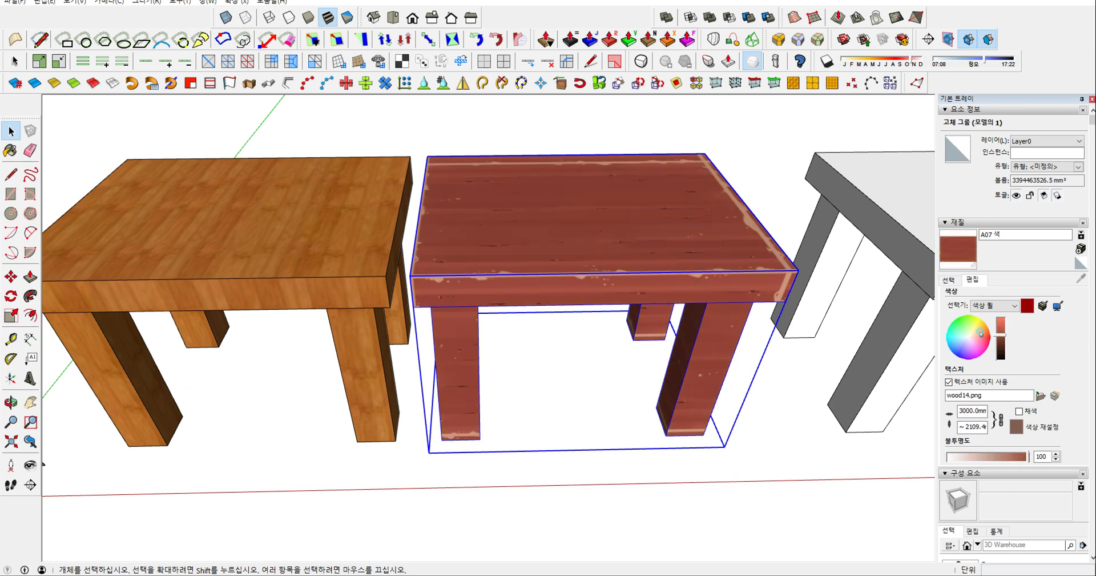
click(1000, 328)
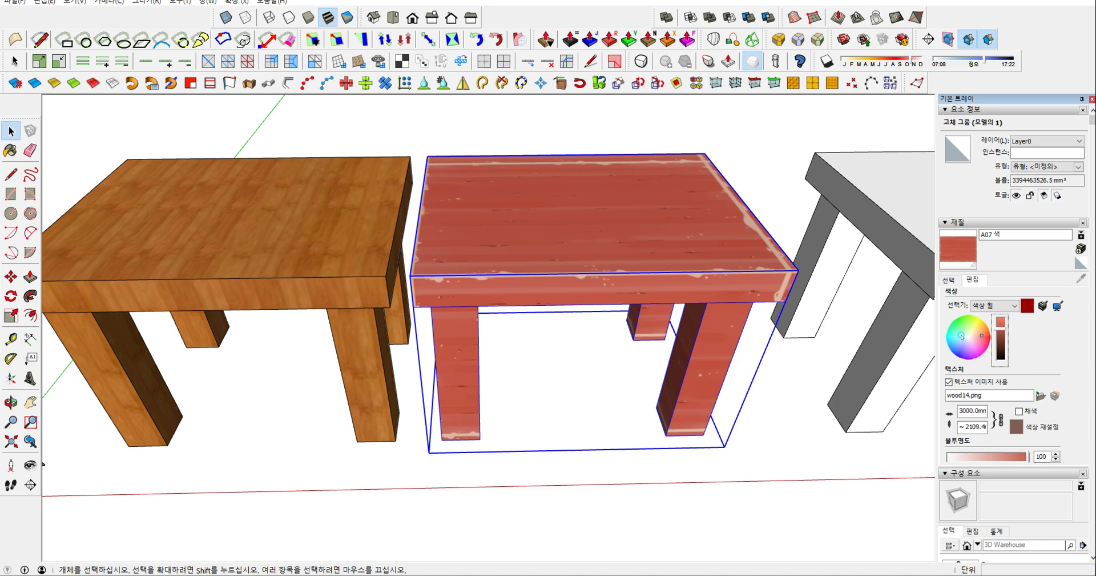
click(976, 336)
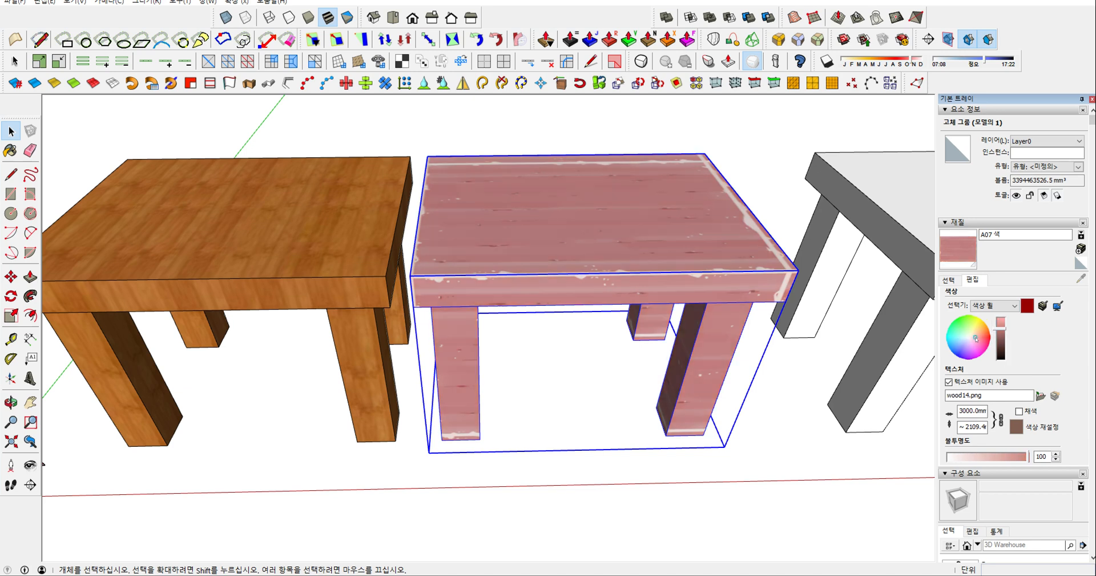
click(978, 338)
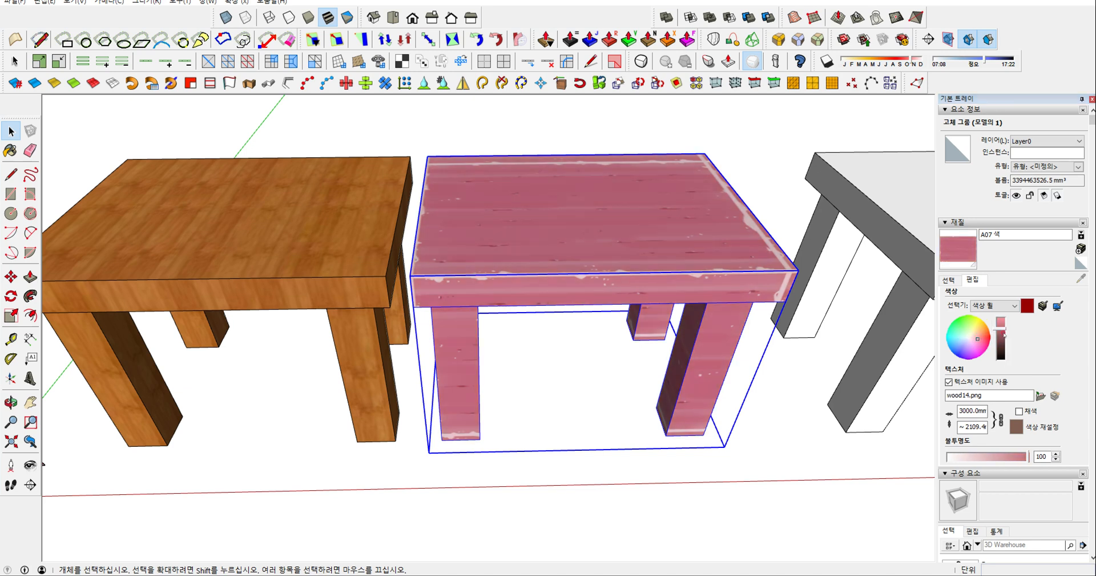
click(1003, 333)
click(1002, 342)
click(1000, 336)
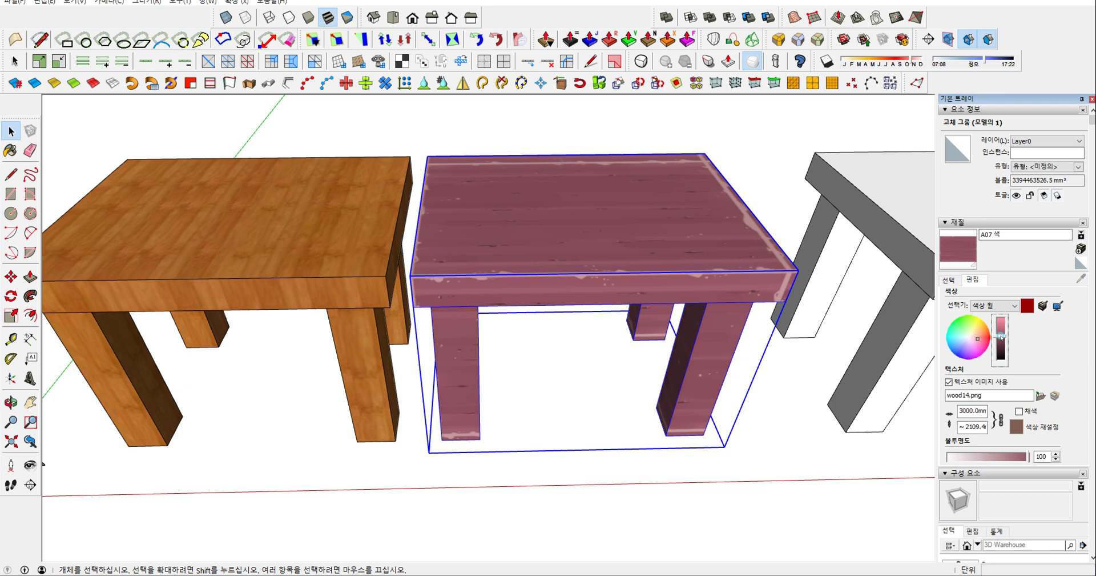
click(979, 336)
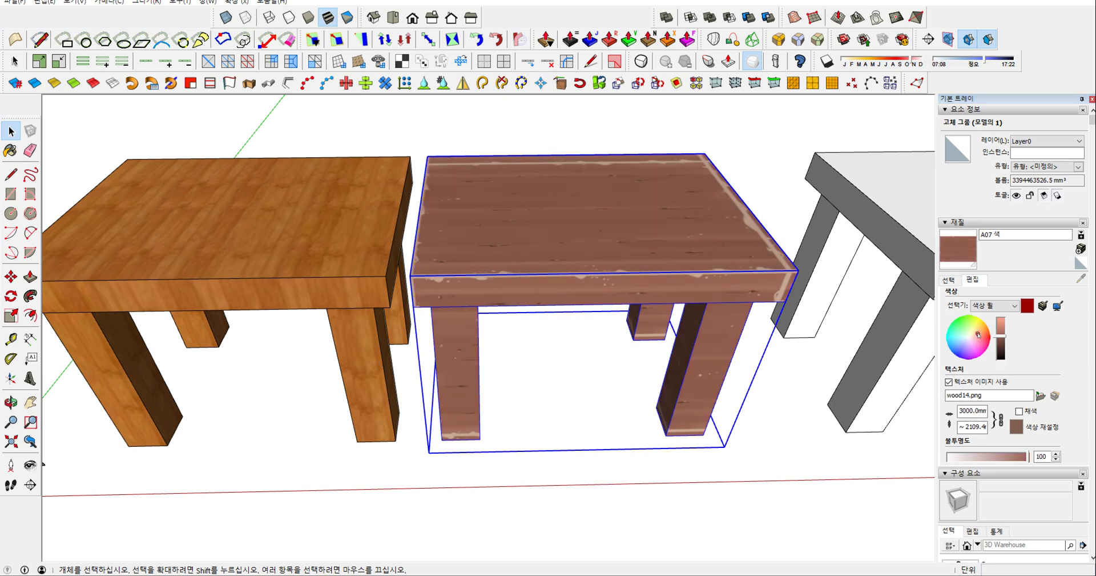
click(507, 421)
Step: Examine up close the adjoining corners and front edges of the orange wooden table and the brown wood14 table
key(o)
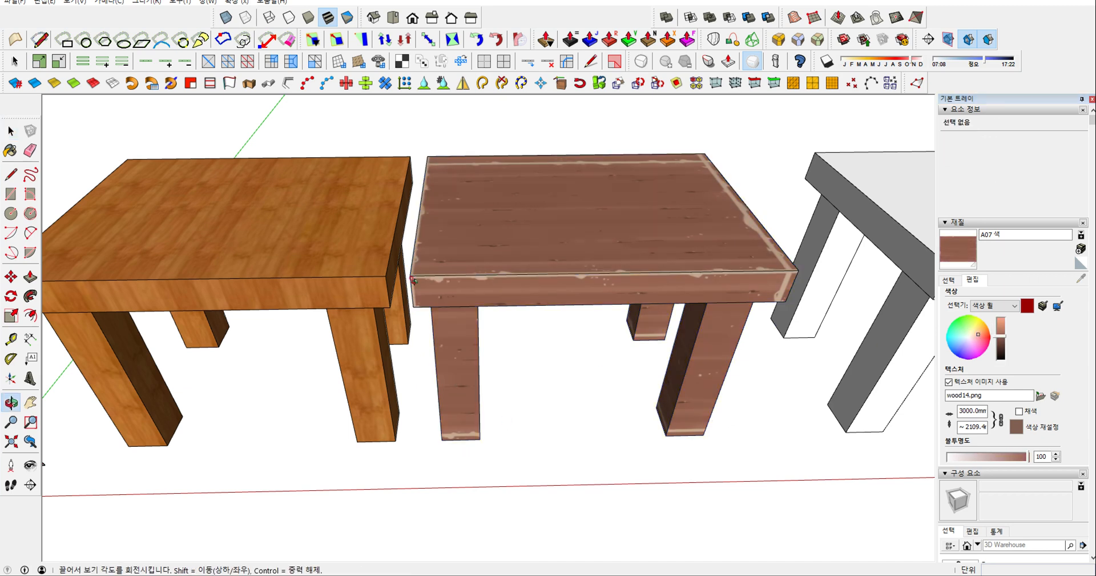
key(space)
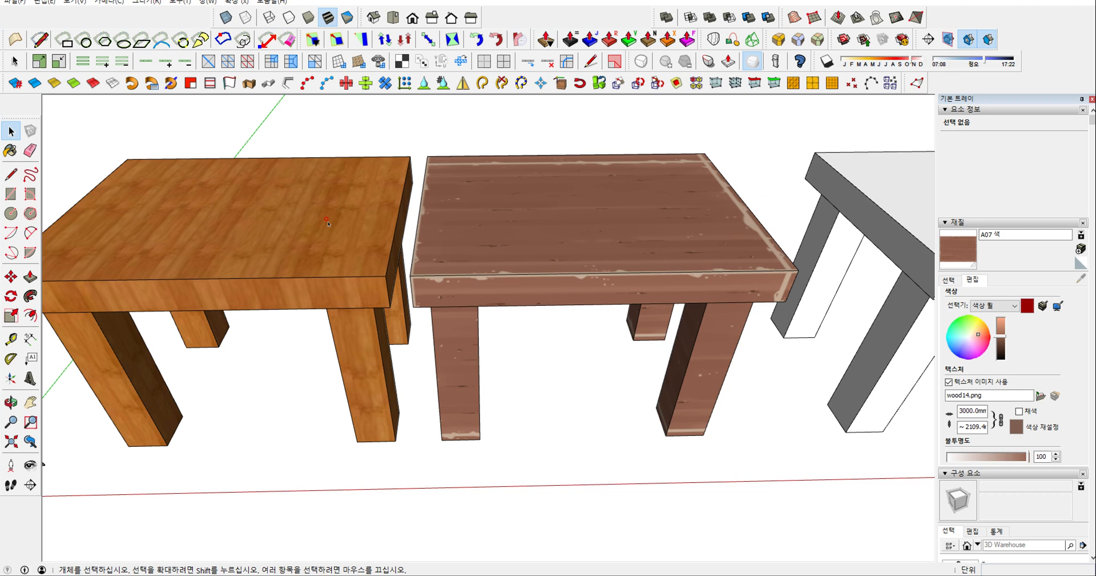
scroll(389, 258, up, 5)
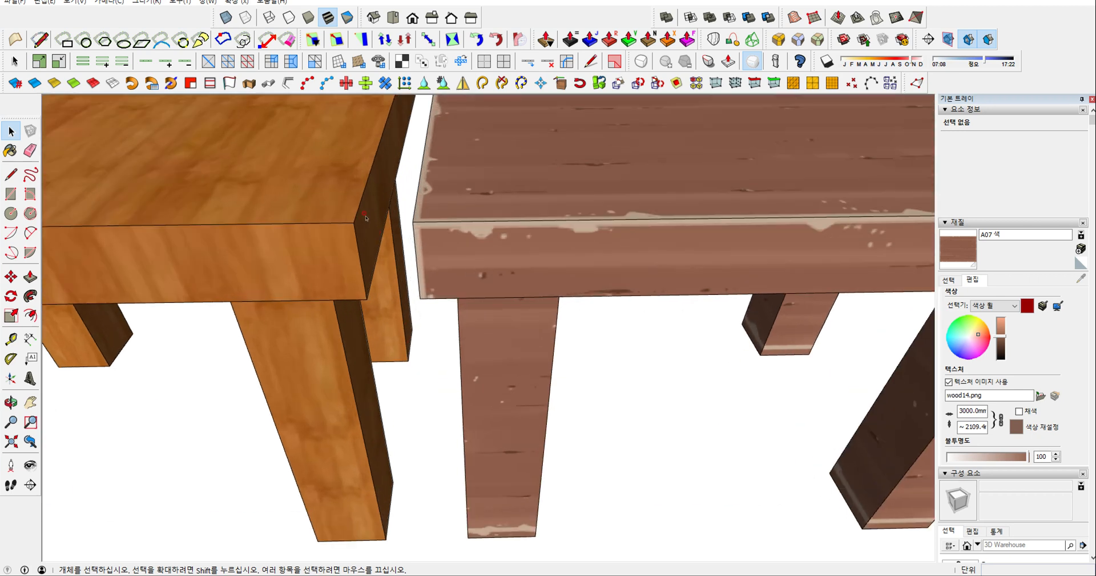
key(h)
drag(365, 216, 441, 318)
middle_drag(517, 370, 499, 388)
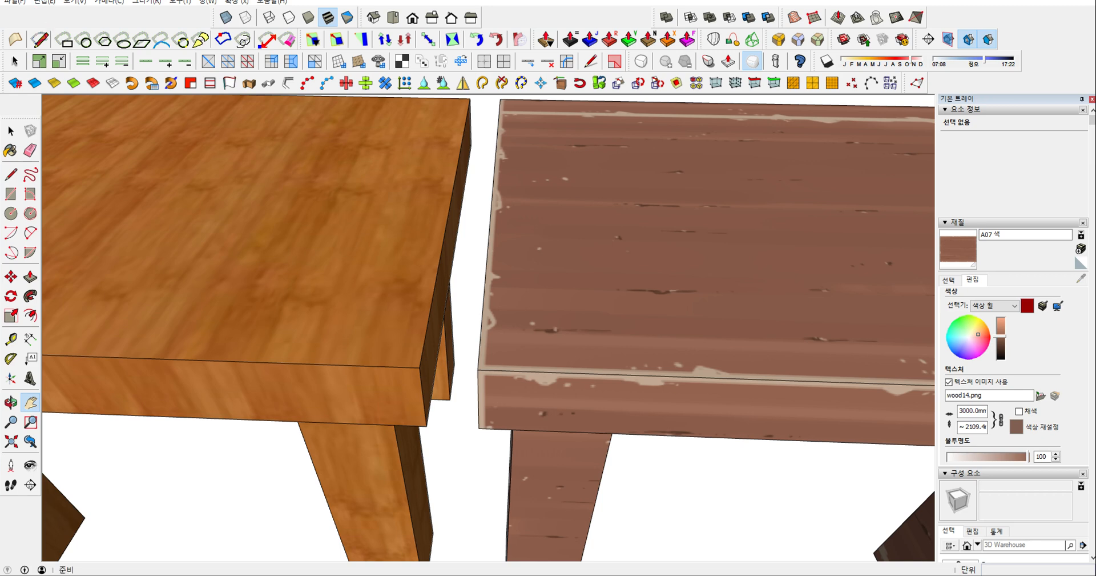
Step: With a cyan annotation pen, handwrite the note on 수제 (handmade) effort with an arrow across the orange tabletop, underlining its main words
key(ctrl+alt+d)
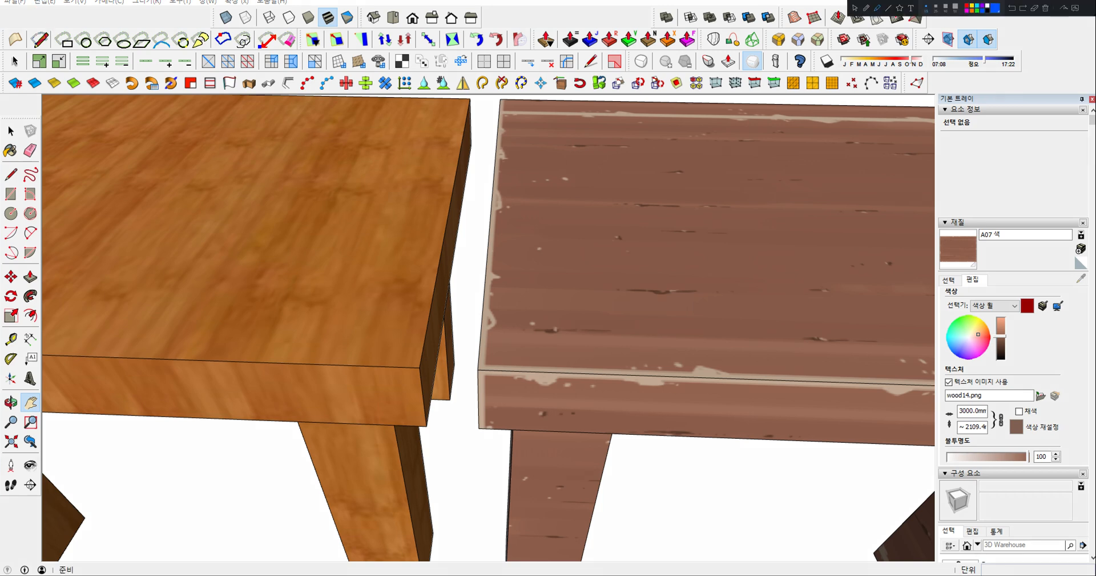
click(994, 8)
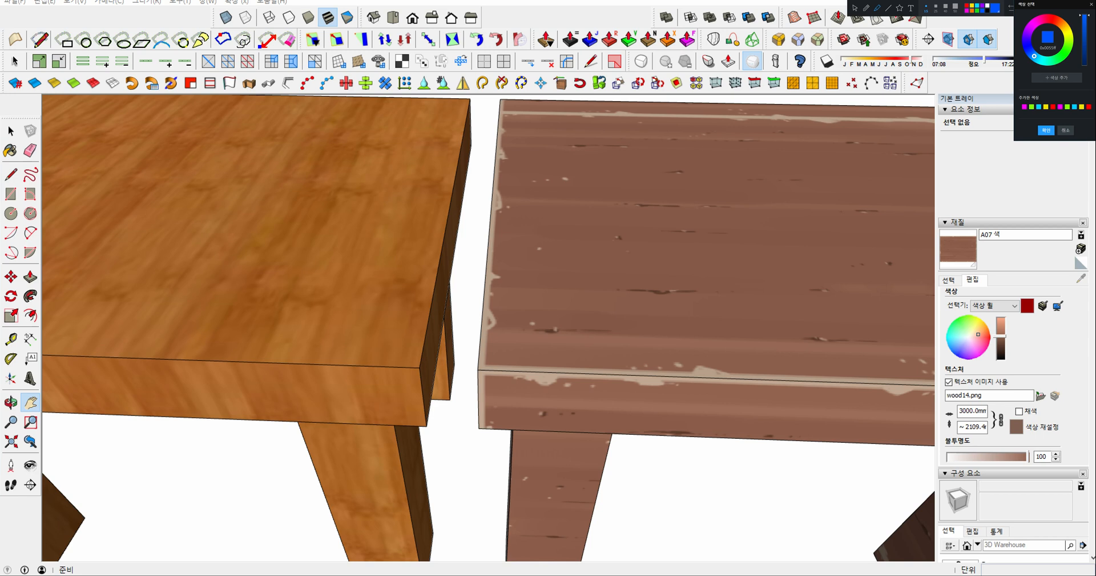
click(1049, 59)
click(1046, 130)
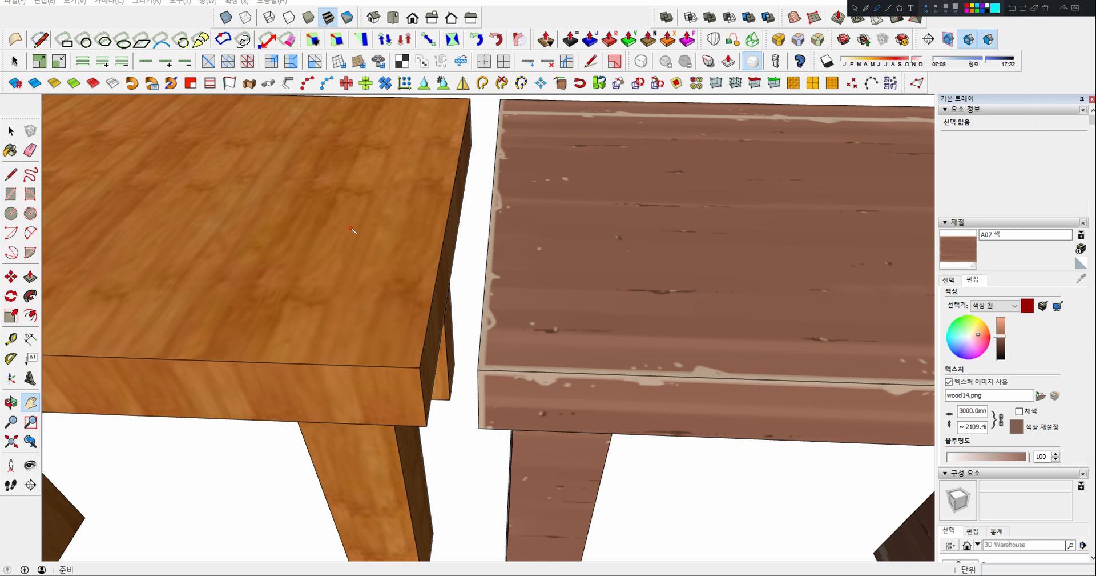
mouse_move(222, 184)
mouse_down()
mouse_move(230, 167)
mouse_move(221, 192)
mouse_move(262, 172)
mouse_move(251, 199)
mouse_move(292, 164)
mouse_up()
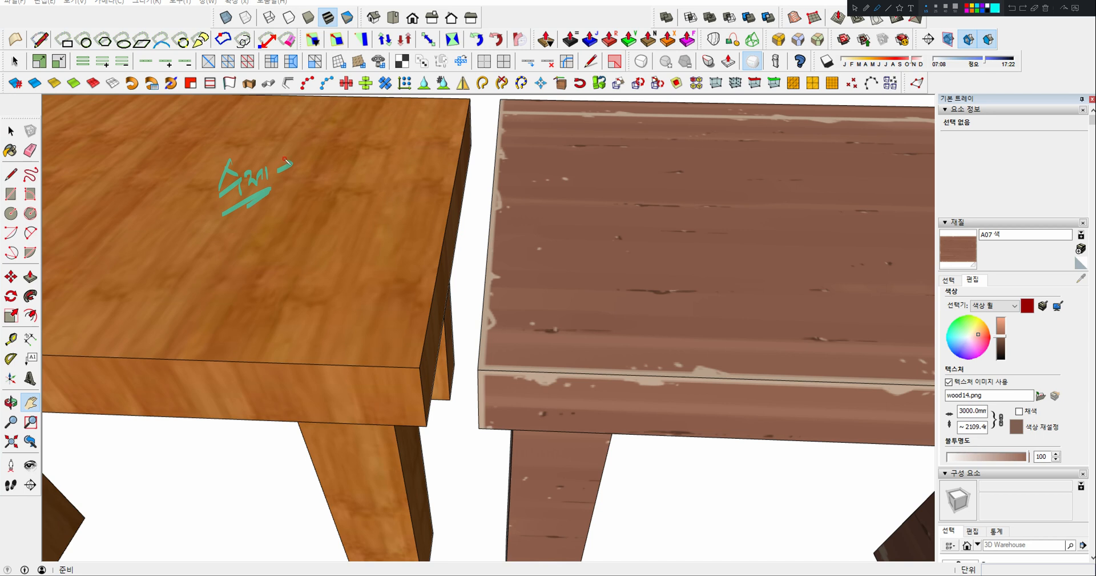
drag(287, 162, 292, 180)
mouse_move(318, 157)
mouse_down()
mouse_move(328, 171)
mouse_move(350, 170)
mouse_move(416, 133)
mouse_move(425, 144)
mouse_move(448, 133)
mouse_up()
mouse_move(333, 187)
mouse_down()
mouse_move(350, 208)
mouse_move(362, 191)
mouse_move(371, 204)
mouse_move(383, 179)
mouse_move(389, 200)
mouse_move(421, 163)
mouse_move(431, 182)
mouse_move(434, 161)
mouse_move(443, 183)
mouse_move(451, 148)
mouse_up()
drag(443, 157, 457, 156)
drag(349, 222, 427, 196)
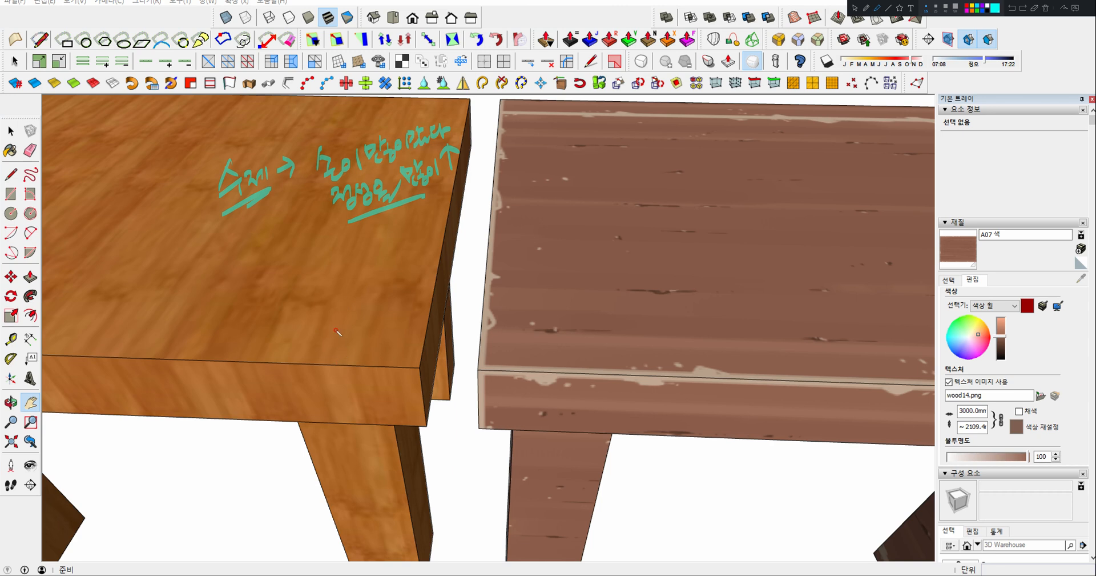
Step: Circle part of the orange table's front edge, label the top surface 면, and mark the edge line as 선
mouse_move(298, 412)
mouse_down()
mouse_move(255, 293)
mouse_move(365, 404)
mouse_move(361, 415)
mouse_up()
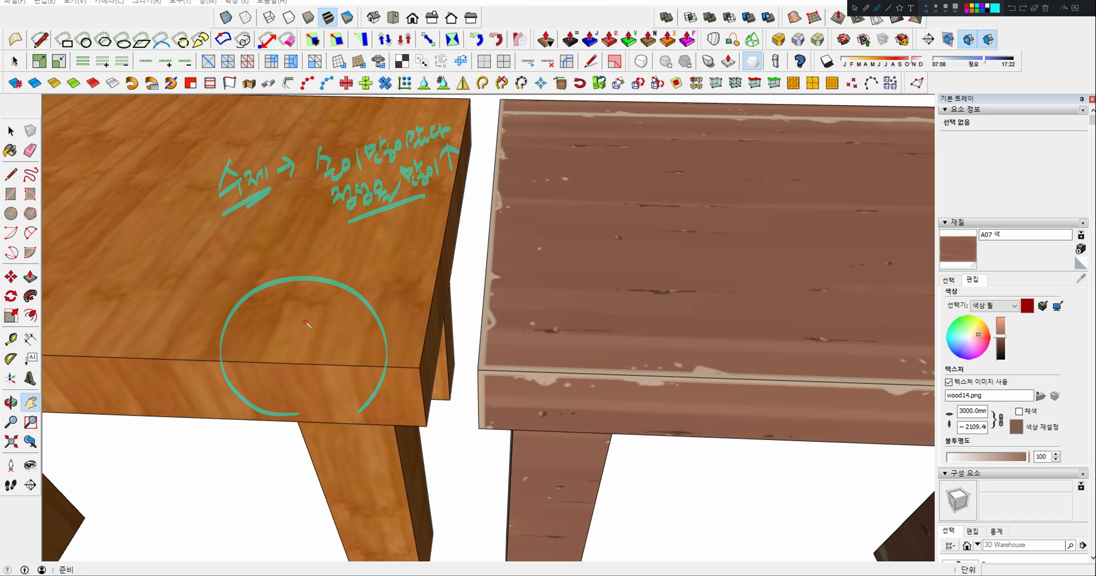
drag(294, 314, 296, 332)
mouse_move(295, 315)
mouse_down()
mouse_move(306, 311)
mouse_move(303, 328)
mouse_up()
drag(297, 331, 314, 313)
drag(306, 321, 314, 319)
drag(315, 308, 323, 325)
drag(298, 365, 339, 354)
mouse_move(342, 349)
mouse_down()
mouse_move(355, 340)
mouse_move(354, 351)
mouse_up()
drag(347, 351, 357, 358)
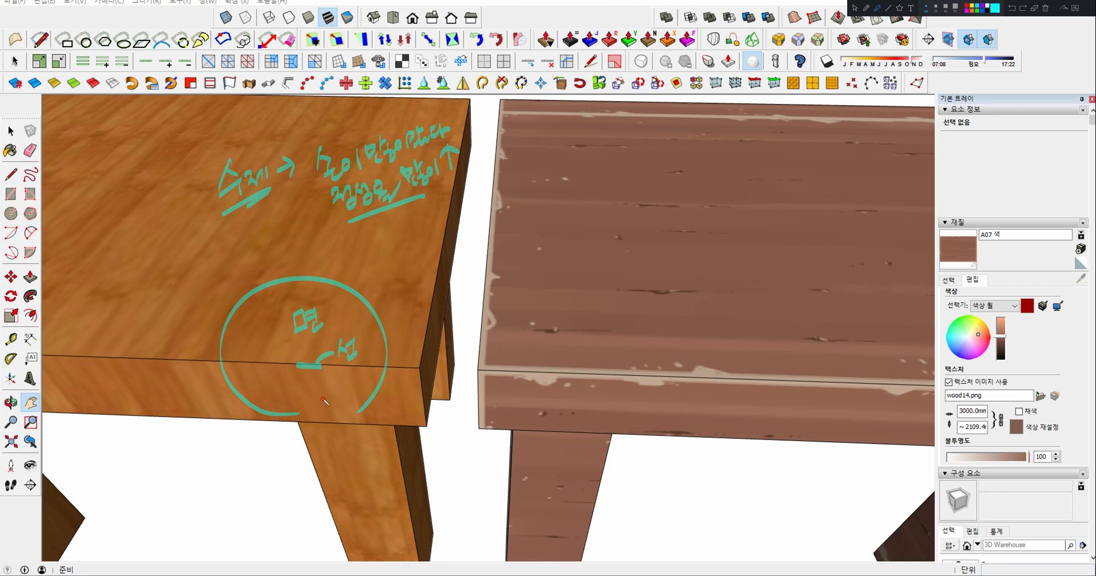
Step: Label the orange table's front face 면 below the edge and write 3단계 with a double underline beneath the circle
drag(307, 387, 317, 398)
drag(309, 400, 326, 385)
drag(320, 393, 326, 391)
drag(328, 383, 334, 400)
mouse_move(301, 449)
mouse_down()
mouse_move(311, 461)
mouse_move(337, 443)
mouse_up()
mouse_move(340, 429)
mouse_down()
mouse_move(350, 454)
mouse_move(367, 446)
mouse_up()
drag(371, 429, 373, 446)
drag(317, 477, 386, 458)
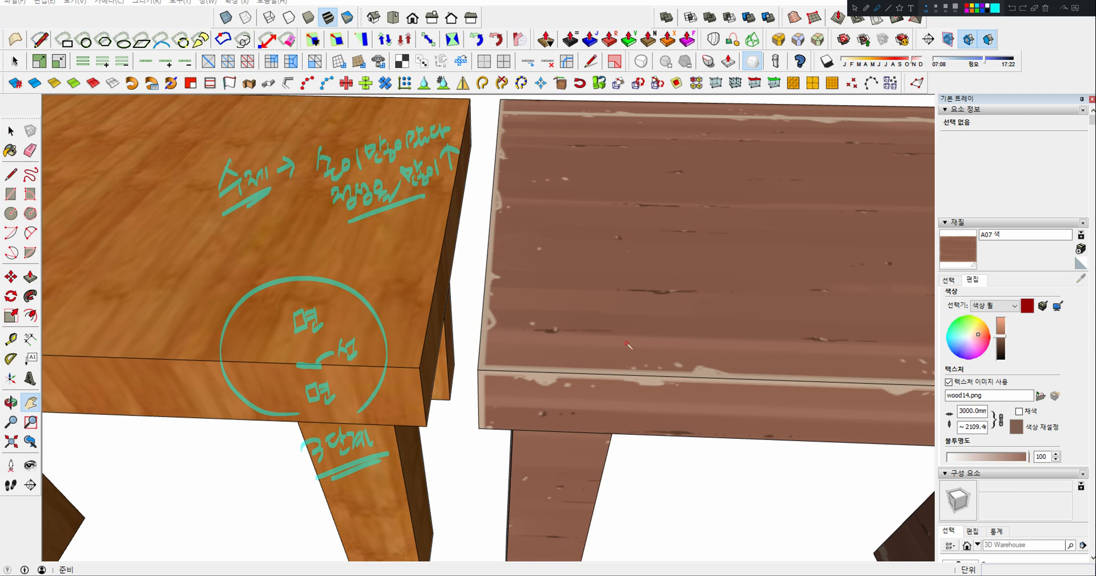
Step: Circle the brown table's front edge and annotate its top with a square, three stars and the underlined note 수제텍스처에 STROKE LINE 쓴다
mouse_move(602, 421)
mouse_down()
mouse_move(656, 354)
mouse_move(609, 425)
mouse_up()
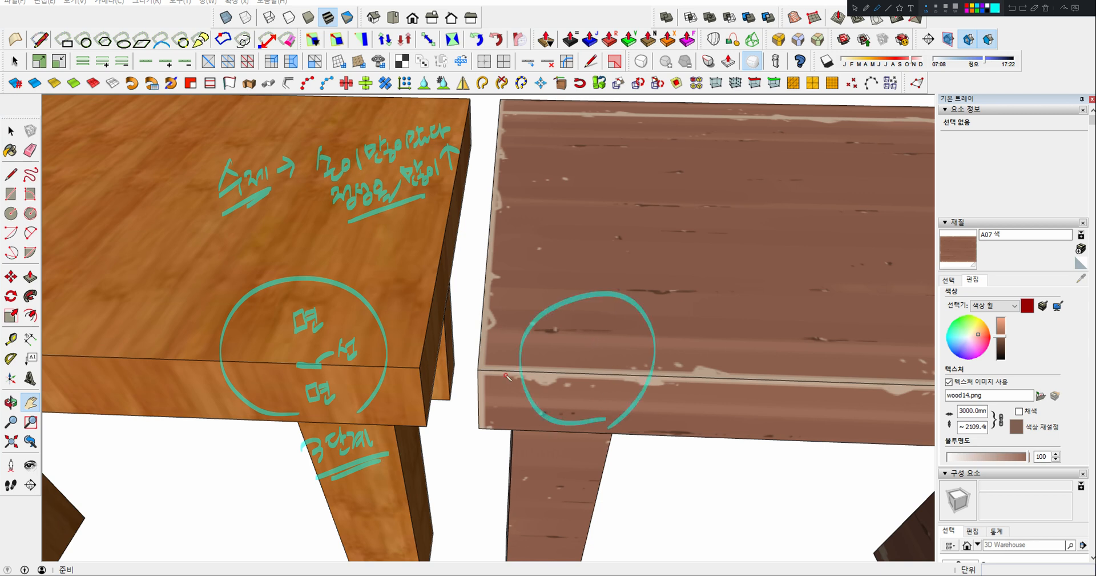
mouse_move(553, 216)
mouse_down()
mouse_move(558, 170)
mouse_move(554, 219)
mouse_up()
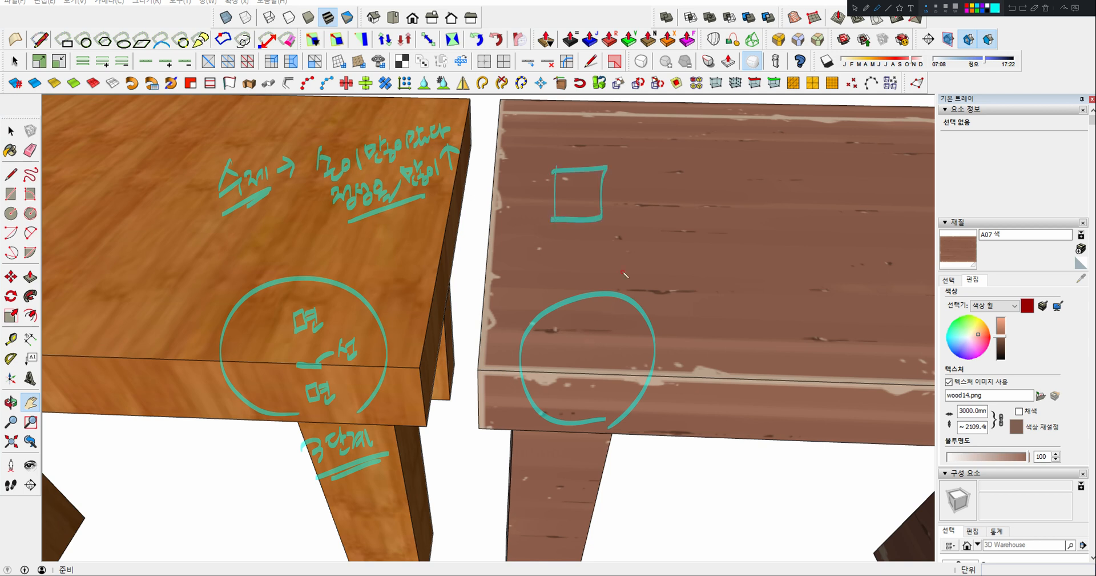
drag(610, 200, 635, 199)
mouse_move(676, 170)
mouse_down()
mouse_move(702, 154)
mouse_move(724, 169)
mouse_move(774, 152)
mouse_up()
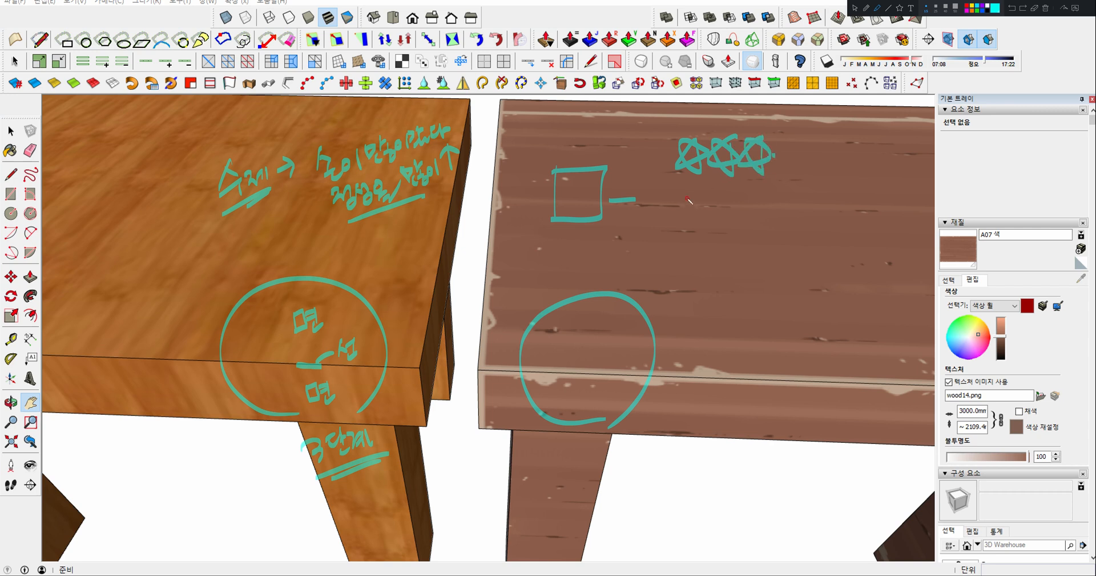
mouse_move(679, 185)
mouse_down()
mouse_move(683, 220)
mouse_move(736, 199)
mouse_move(734, 220)
mouse_move(745, 203)
mouse_move(772, 209)
mouse_move(788, 198)
mouse_move(796, 213)
mouse_up()
mouse_move(685, 229)
mouse_down()
mouse_move(735, 248)
mouse_move(772, 229)
mouse_move(780, 245)
mouse_move(830, 223)
mouse_move(844, 236)
mouse_move(793, 267)
mouse_move(838, 267)
mouse_up()
drag(753, 286, 832, 282)
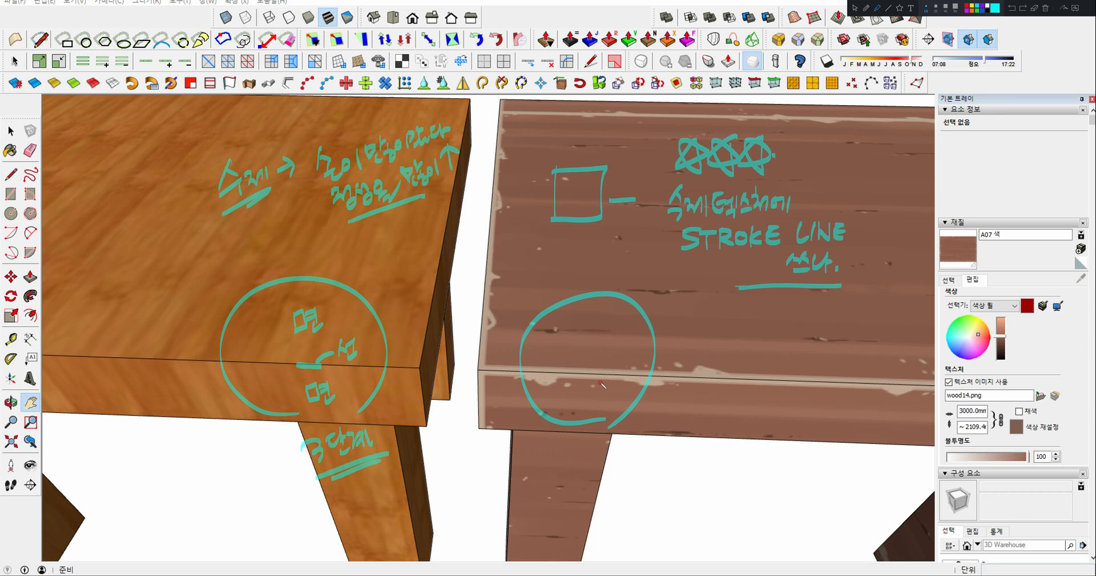
Step: Label the brown table's circled edge as 면, three 선 marks and a second 면 for the front face
mouse_move(571, 326)
mouse_down()
mouse_move(582, 334)
mouse_move(588, 324)
mouse_move(605, 358)
mouse_up()
mouse_move(614, 345)
mouse_down()
mouse_move(630, 367)
mouse_move(551, 375)
mouse_move(559, 391)
mouse_move(545, 406)
mouse_up()
drag(548, 399, 558, 408)
drag(550, 403, 564, 412)
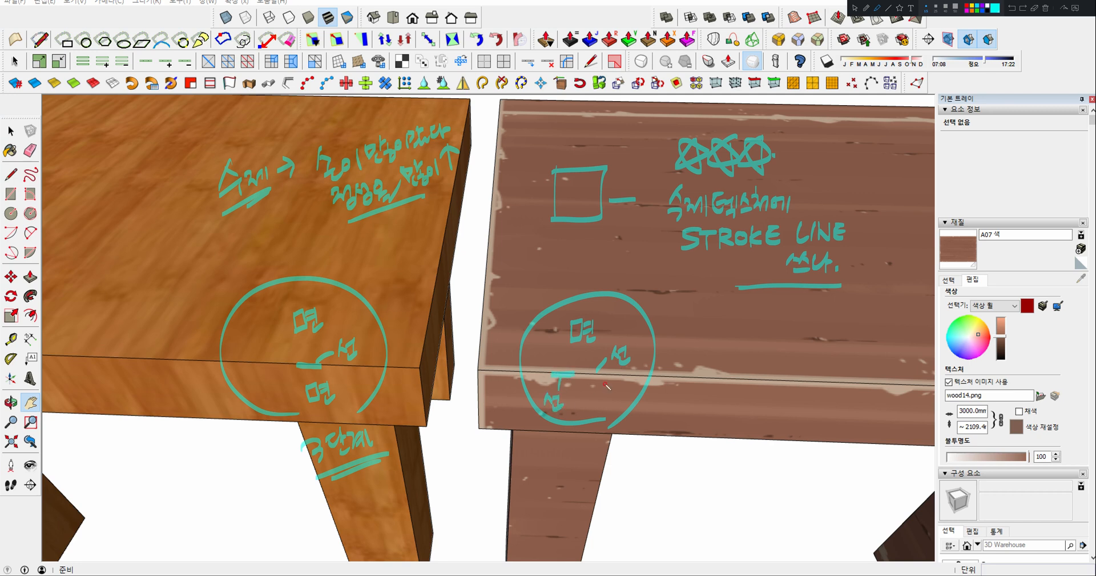
drag(604, 377, 624, 396)
mouse_move(630, 386)
mouse_down()
mouse_move(627, 425)
mouse_move(659, 433)
mouse_up()
mouse_move(660, 413)
mouse_down()
mouse_move(665, 431)
mouse_move(676, 416)
mouse_up()
drag(668, 422, 680, 427)
drag(673, 425, 681, 432)
Step: Write 5단계 인식 beside the circled edge of the brown table and underline the 5단계 part
drag(693, 334, 690, 355)
drag(693, 335, 719, 334)
drag(710, 336, 720, 346)
drag(725, 330, 735, 348)
mouse_move(741, 340)
mouse_down()
mouse_move(755, 348)
mouse_move(748, 359)
mouse_up()
drag(694, 369, 745, 357)
drag(765, 341, 772, 343)
drag(779, 328, 786, 341)
drag(779, 343, 799, 346)
drag(805, 327, 806, 354)
drag(812, 350, 809, 356)
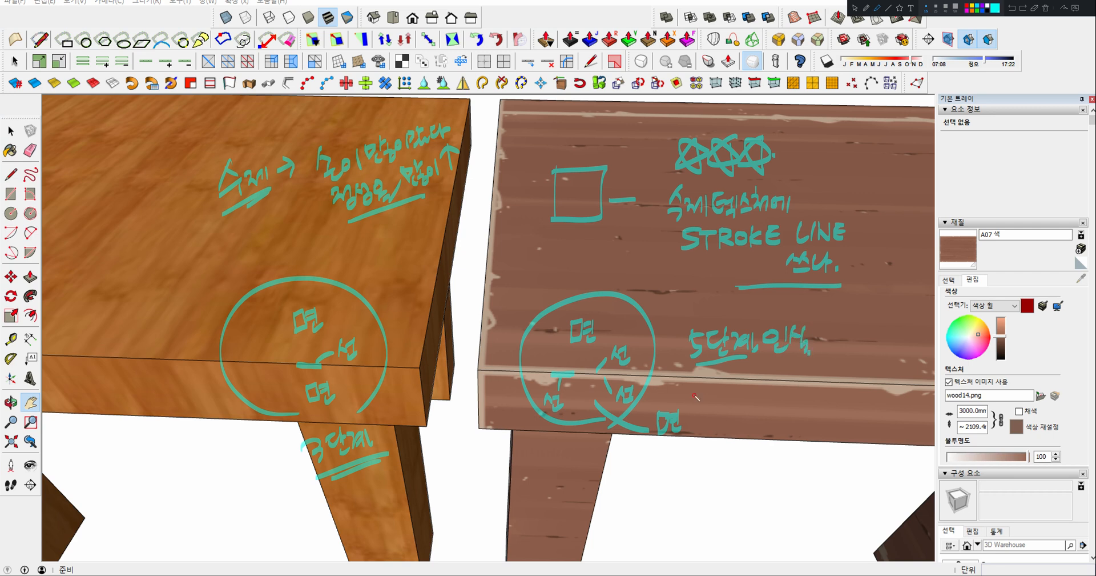
Step: Draw a large wedge opening from the orange table's corner toward the brown table, and re-underline 3단계 and 5단계 인식
drag(523, 298, 509, 450)
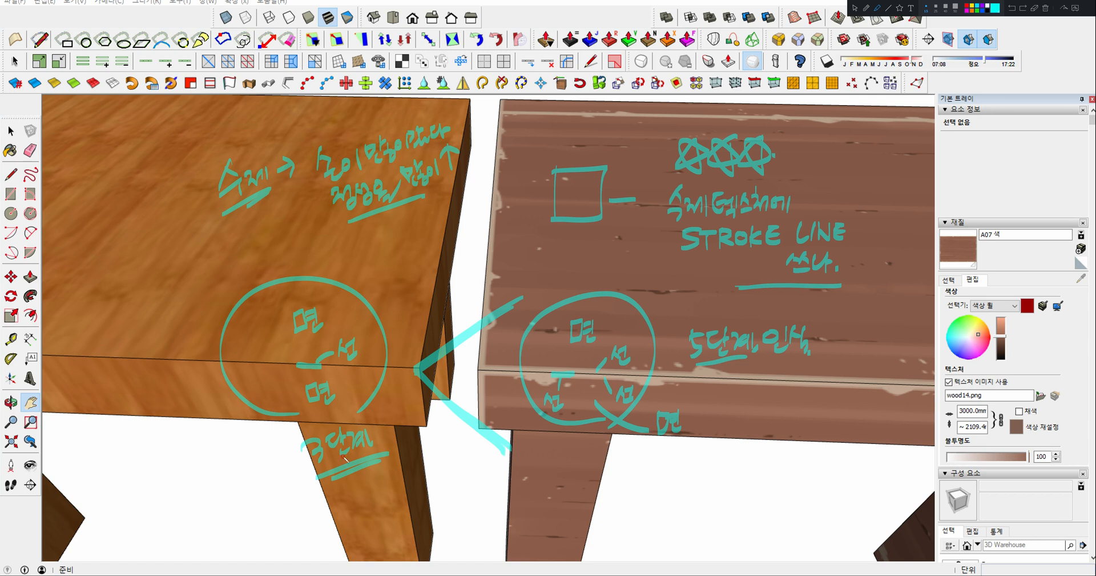
drag(329, 483, 388, 460)
drag(684, 376, 822, 363)
Step: Circle and link the 면 and 선 labels on the orange table's edge, and connect the labels on the brown table's edge
drag(329, 332, 343, 353)
mouse_move(337, 394)
mouse_down()
mouse_move(306, 402)
mouse_move(336, 381)
mouse_up()
drag(343, 333, 349, 323)
drag(332, 311, 336, 319)
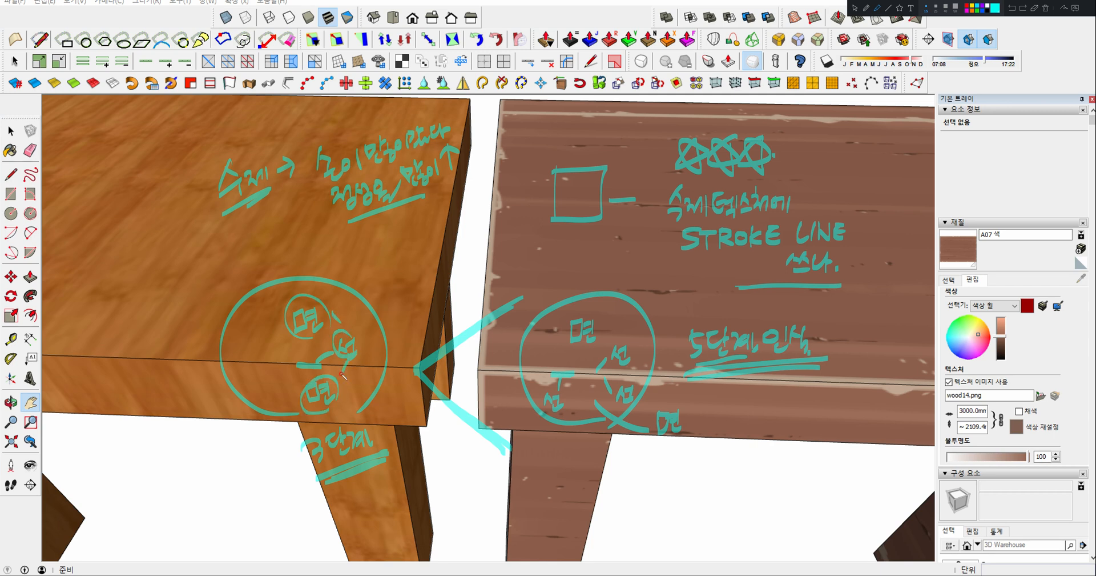
drag(598, 326, 612, 337)
mouse_move(574, 394)
mouse_down()
mouse_move(599, 386)
mouse_move(610, 433)
mouse_move(627, 439)
mouse_up()
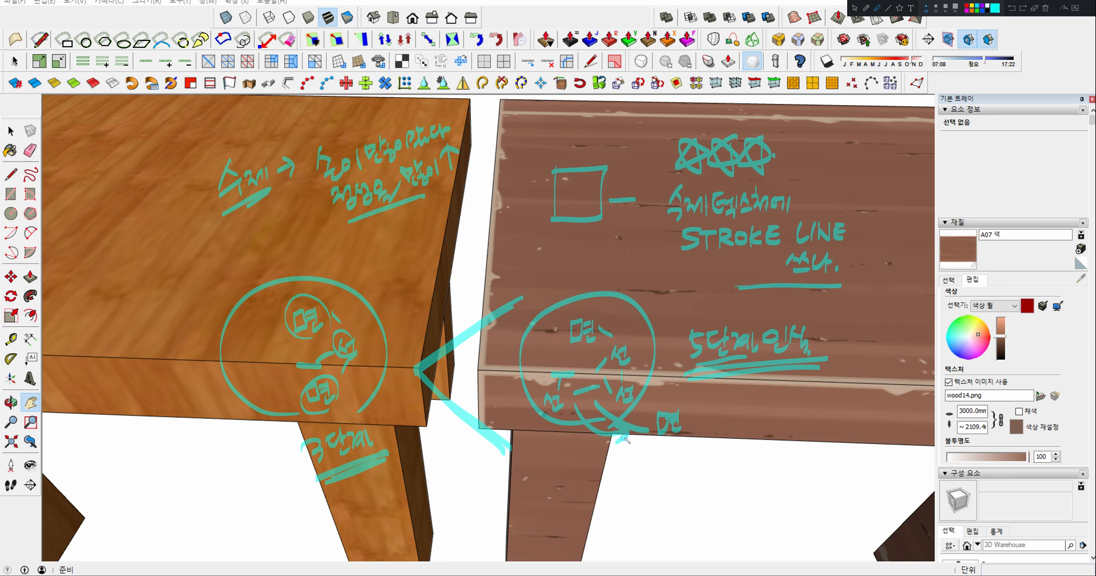
Step: Box the STROKE LINE note on the brown tabletop, add a mark beside the stars, and clear all annotations
mouse_move(675, 261)
mouse_down()
mouse_move(777, 261)
mouse_move(840, 282)
mouse_move(833, 210)
mouse_move(662, 260)
mouse_up()
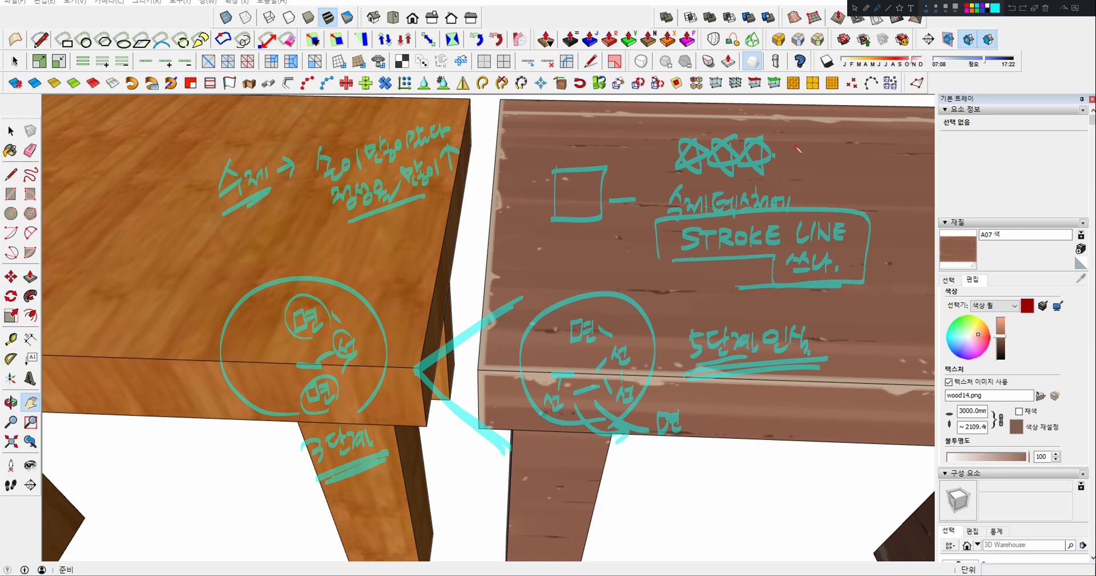
drag(777, 146, 801, 176)
key(Escape)
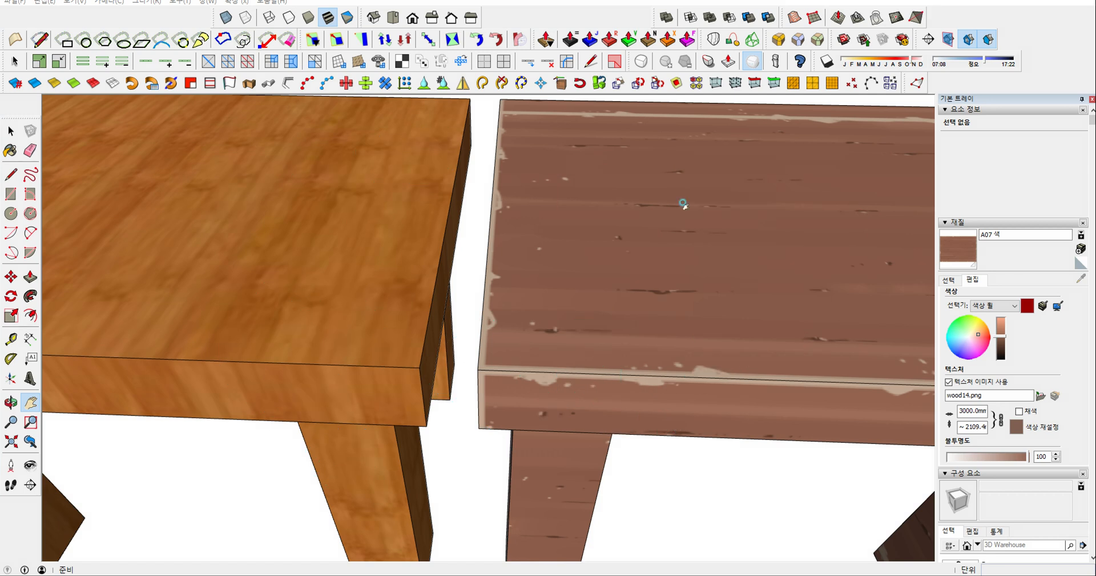
Step: Open the brown wood14 table group for editing and select its top face
scroll(603, 258, down, 3)
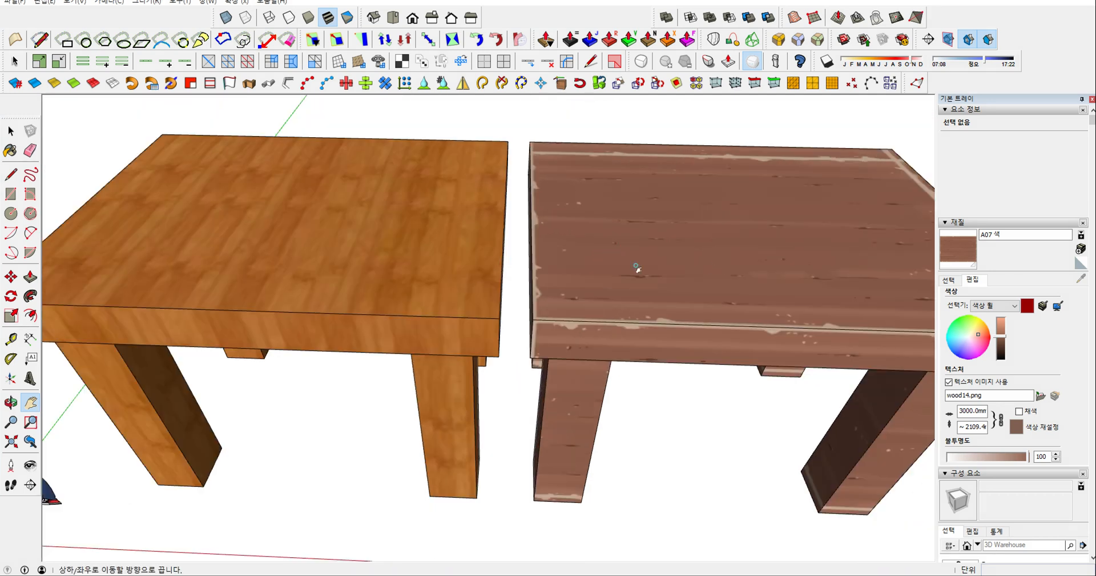
drag(636, 265, 559, 262)
middle_drag(595, 233, 615, 335)
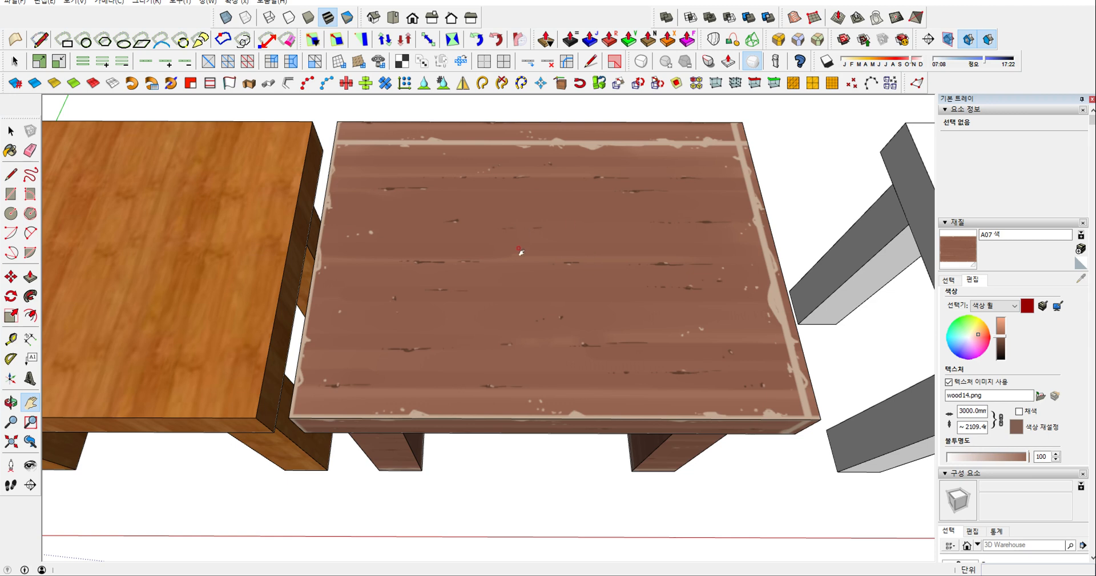
key(space)
click(560, 239)
double_click(562, 242)
click(634, 226)
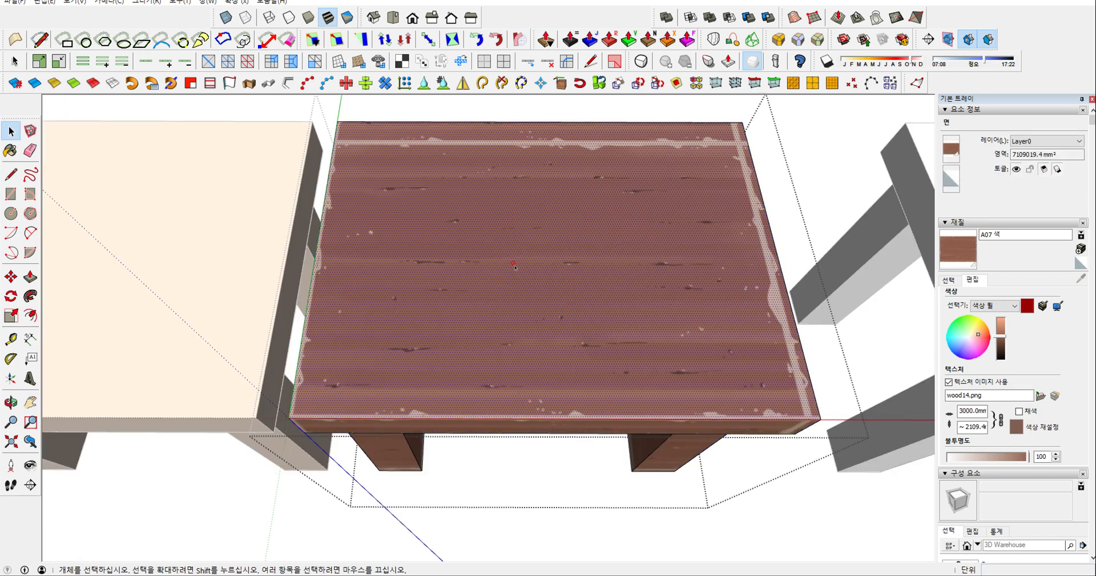
Step: Apply the UV tool's Box Map projection to the selected top face of the brown table
middle_drag(598, 237, 584, 219)
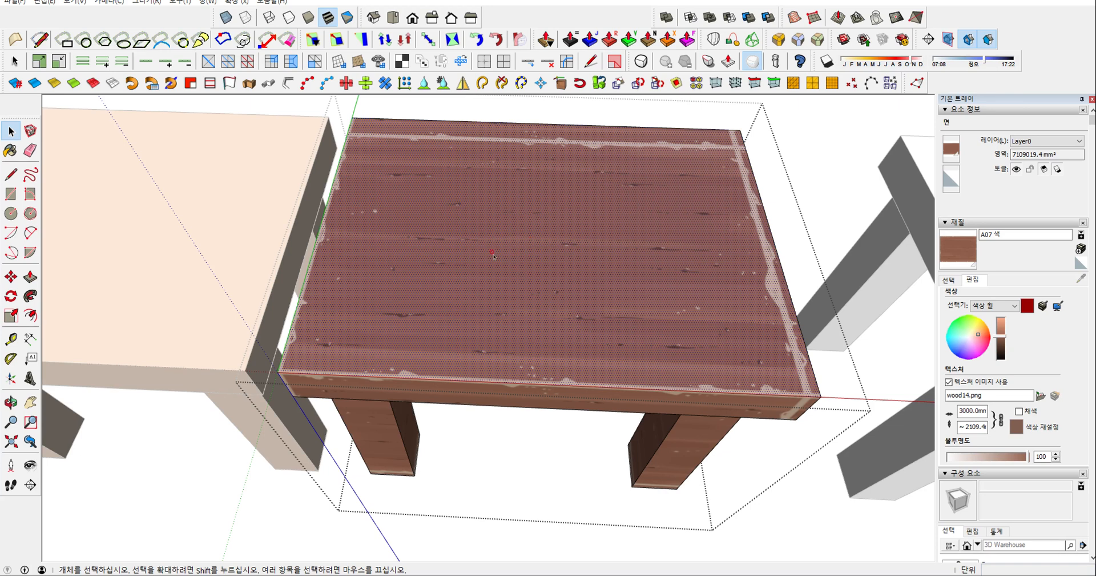
key(u)
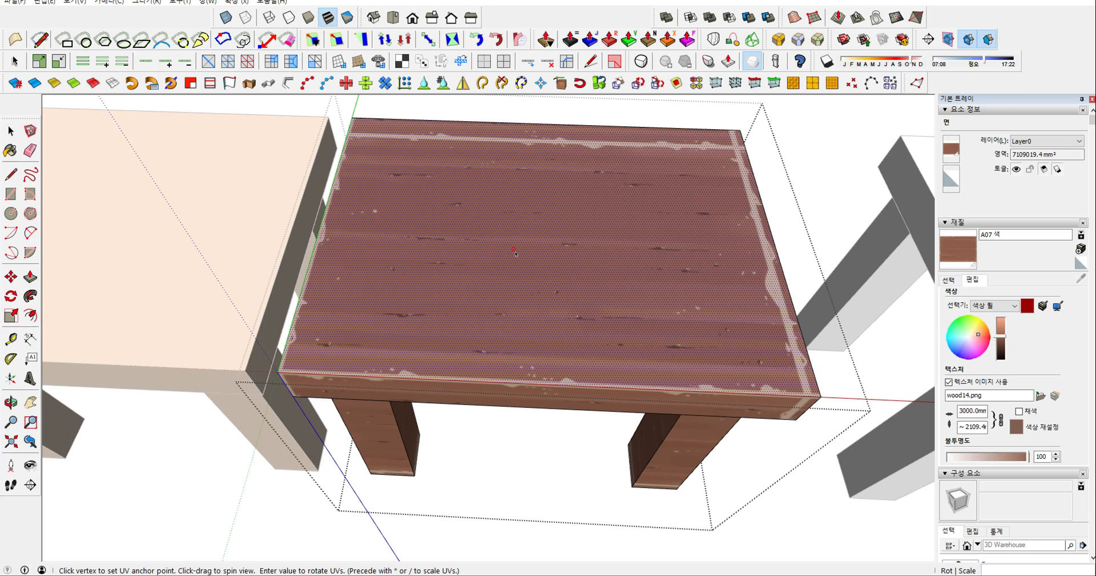
right_click(569, 257)
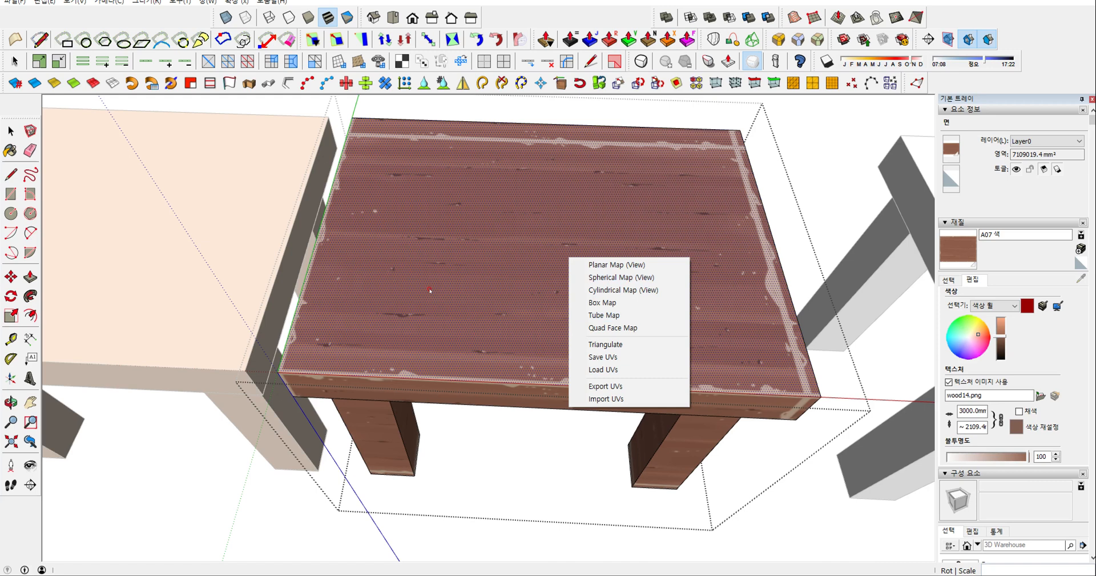
key(ctrl+alt+d)
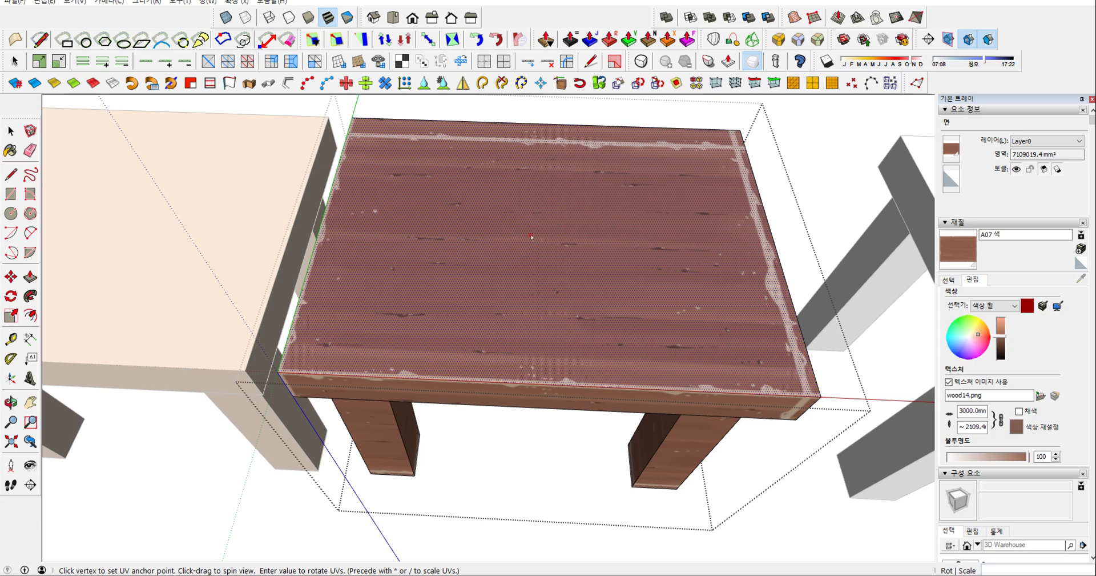
right_click(507, 211)
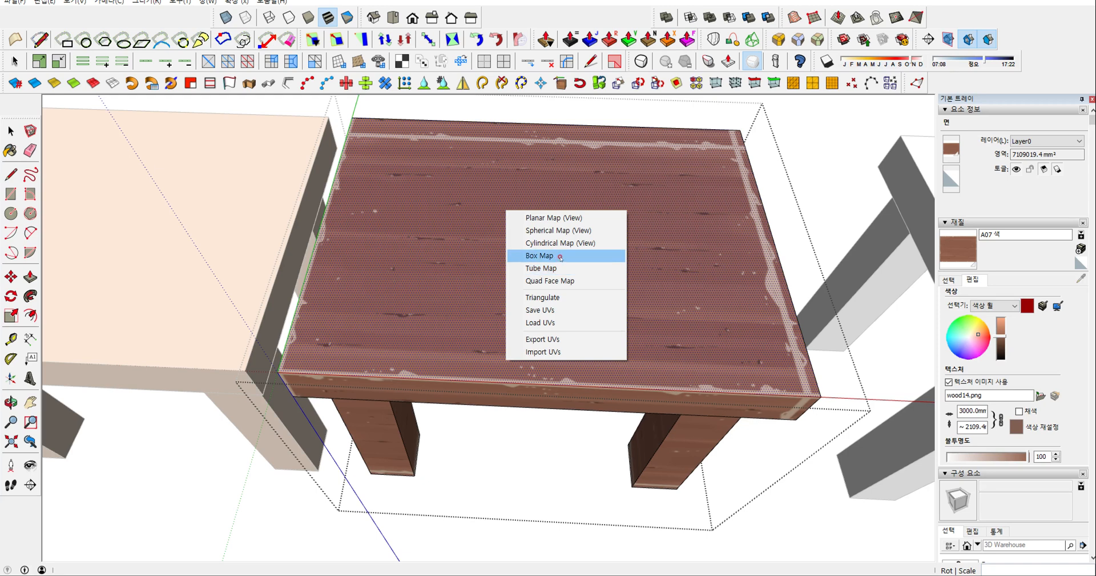
click(560, 257)
middle_drag(490, 284, 524, 255)
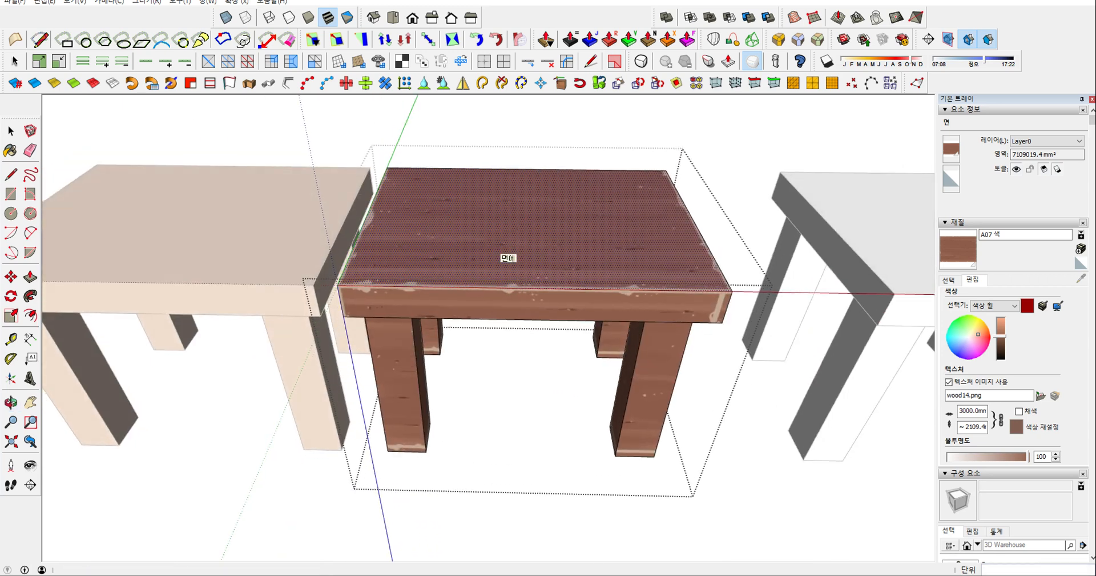
Step: Mark a circled 1 in cyan above the brown table with the annotation pen, and set the pen colour to red
key(ctrl+alt+d)
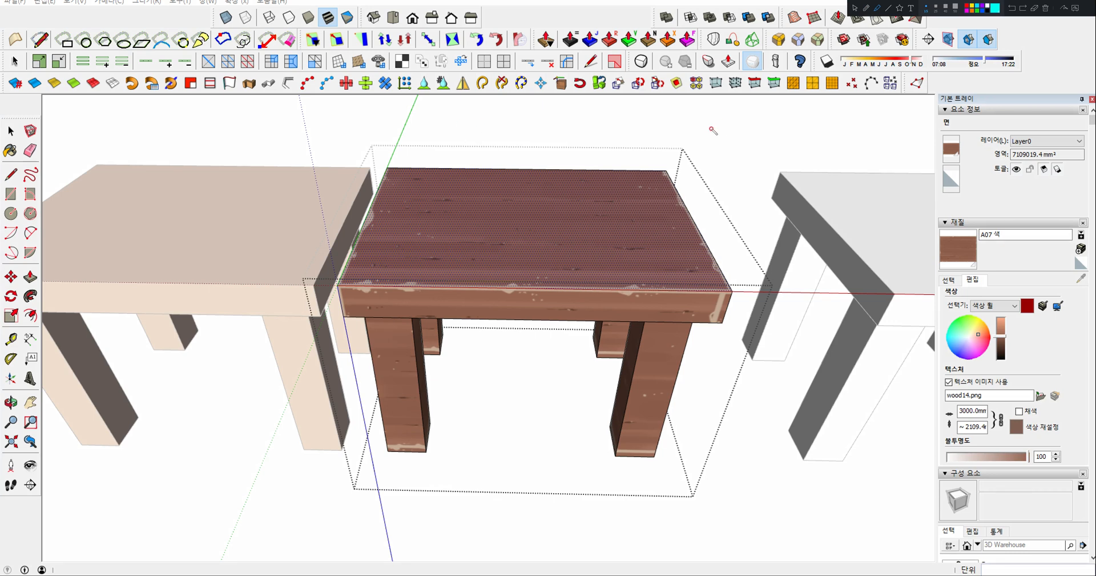
mouse_move(708, 114)
mouse_down()
mouse_move(713, 130)
mouse_move(710, 107)
mouse_up()
click(996, 8)
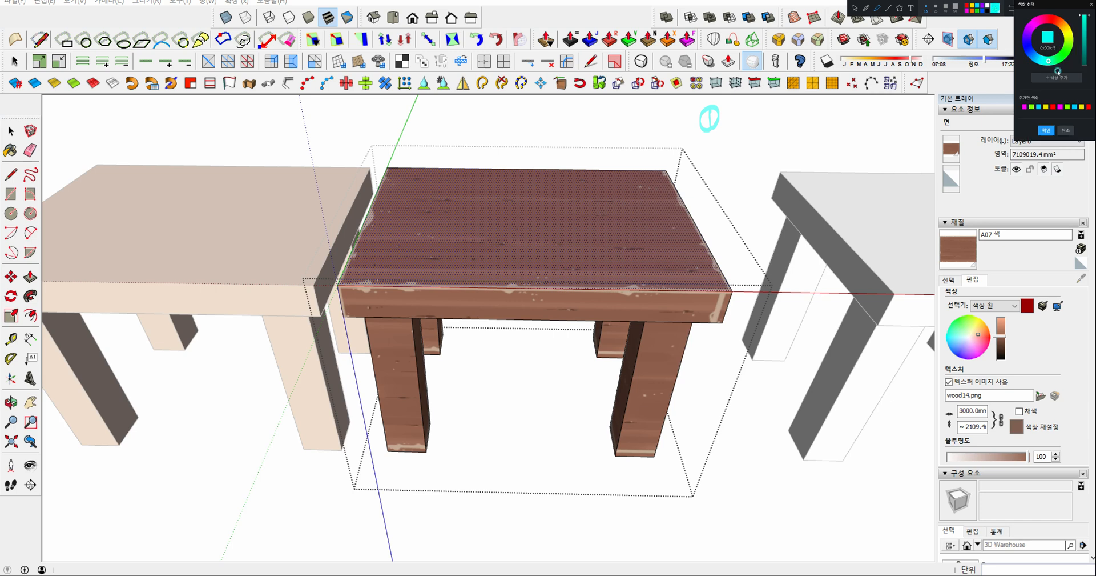
click(1045, 129)
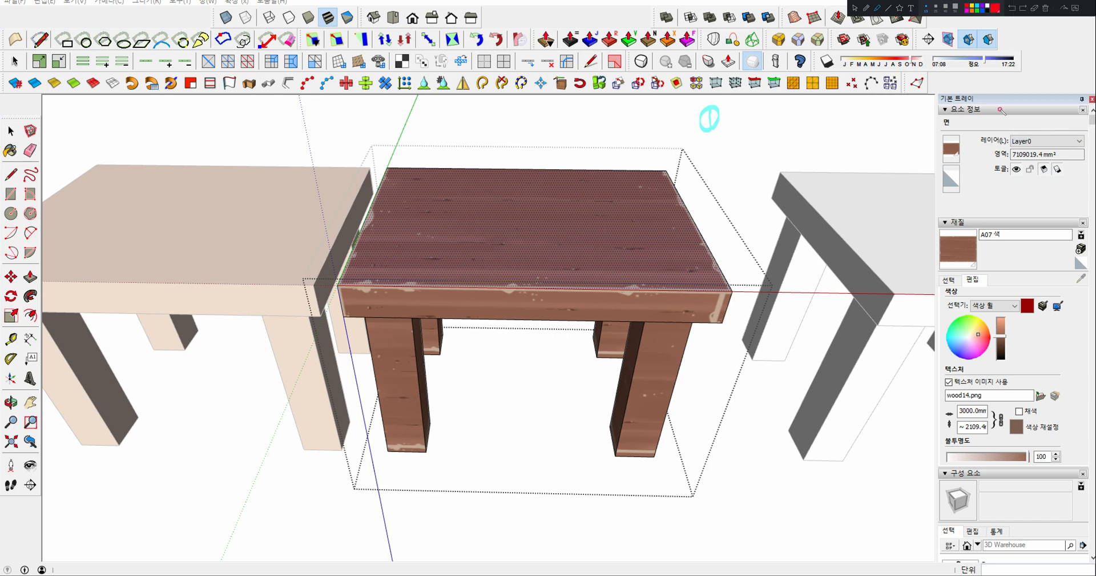
Step: Write "면 선택" in red beside the circled 1 and add a circled 2 line reading "F2.(UV툴 작동.활성화)"
mouse_move(713, 127)
mouse_down()
mouse_move(721, 112)
mouse_move(735, 126)
mouse_move(748, 118)
mouse_move(745, 130)
mouse_move(794, 114)
mouse_move(789, 133)
mouse_up()
mouse_move(706, 148)
mouse_down()
mouse_move(723, 161)
mouse_move(749, 141)
mouse_move(738, 164)
mouse_up()
mouse_move(737, 155)
mouse_down()
mouse_move(780, 165)
mouse_move(803, 144)
mouse_move(835, 151)
mouse_up()
click(766, 161)
drag(826, 152, 832, 168)
drag(844, 140, 852, 140)
mouse_move(851, 142)
mouse_down()
mouse_move(844, 160)
mouse_move(860, 157)
mouse_up()
mouse_move(861, 147)
mouse_down()
mouse_move(865, 169)
mouse_move(882, 152)
mouse_up()
drag(873, 152, 872, 158)
mouse_move(867, 161)
mouse_down()
mouse_move(903, 161)
mouse_move(915, 141)
mouse_move(919, 154)
mouse_up()
drag(929, 132, 934, 141)
drag(930, 145, 935, 157)
drag(936, 144, 940, 163)
Step: Add a circled 3 in red under the second line with the text "오른쪽 클릭"
mouse_move(705, 185)
mouse_down()
mouse_move(707, 210)
mouse_move(712, 177)
mouse_up()
drag(746, 178, 748, 189)
drag(739, 197, 820, 193)
drag(799, 198, 822, 200)
drag(829, 179, 828, 210)
Step: Add a circled 4 in red with the two-line text "UV 세부옵션 中 Boxmap 클릭"
mouse_move(722, 229)
mouse_down()
mouse_move(714, 239)
mouse_move(725, 239)
mouse_up()
drag(720, 233, 719, 247)
mouse_move(721, 221)
mouse_down()
mouse_move(729, 243)
mouse_move(722, 221)
mouse_move(775, 220)
mouse_up()
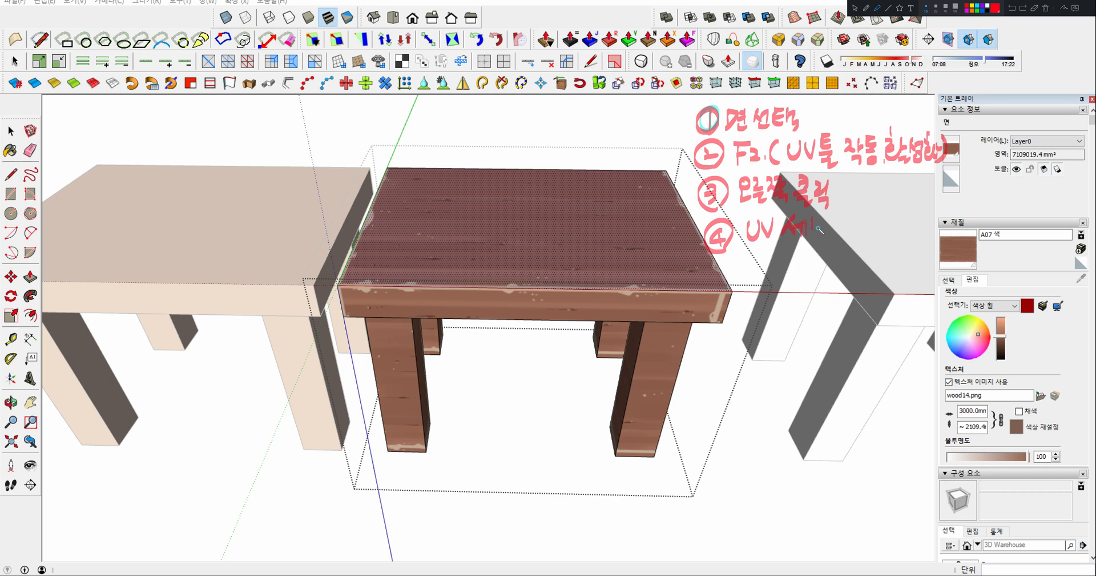
mouse_move(815, 217)
mouse_down()
mouse_move(811, 239)
mouse_move(838, 230)
mouse_move(844, 240)
mouse_move(848, 230)
mouse_move(860, 241)
mouse_up()
drag(874, 219, 893, 224)
drag(885, 203, 887, 244)
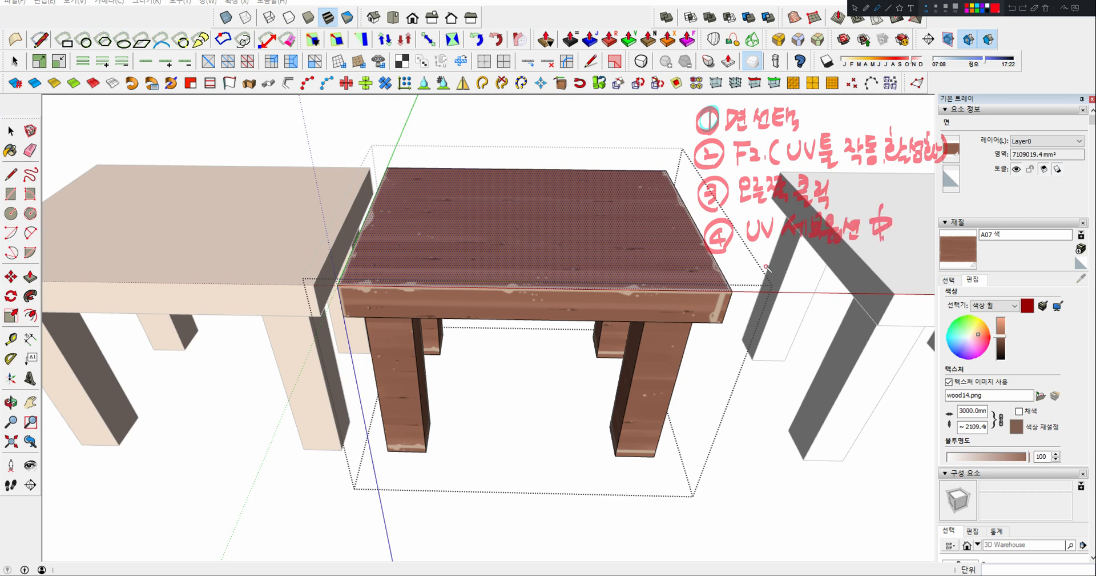
mouse_move(753, 265)
mouse_down()
mouse_move(755, 283)
mouse_move(772, 268)
mouse_move(795, 281)
mouse_up()
mouse_move(795, 265)
mouse_down()
mouse_move(782, 282)
mouse_move(800, 276)
mouse_up()
mouse_move(804, 263)
mouse_down()
mouse_move(839, 283)
mouse_move(888, 270)
mouse_move(892, 282)
mouse_up()
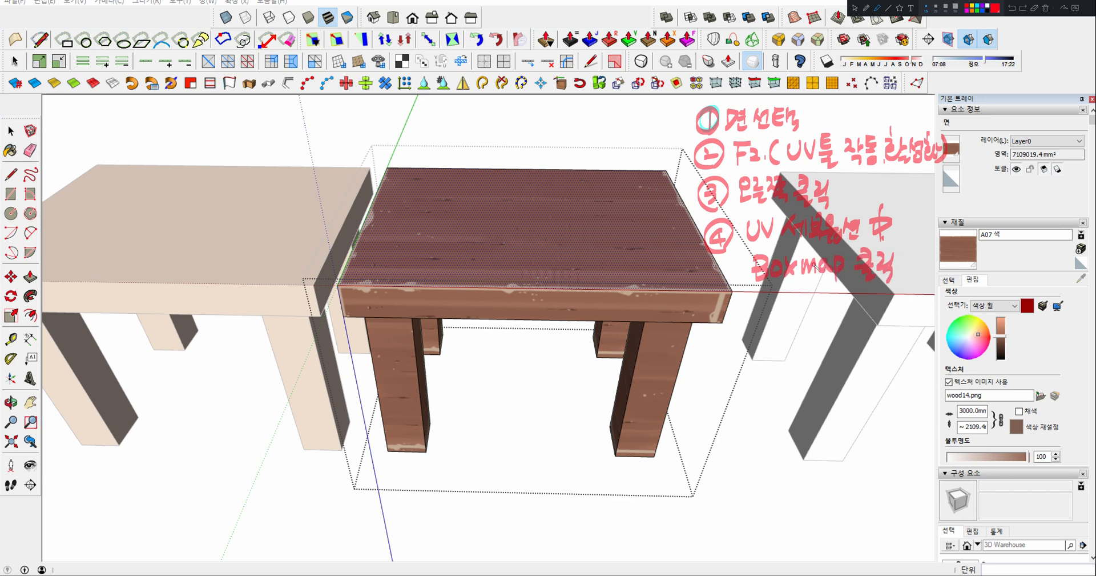
Step: Draw a red downward arrow along the numbered list and three stars beside its start
drag(683, 115, 683, 251)
drag(677, 234, 688, 245)
mouse_move(598, 114)
mouse_down()
mouse_move(596, 134)
mouse_move(631, 142)
mouse_move(656, 112)
mouse_move(660, 144)
mouse_up()
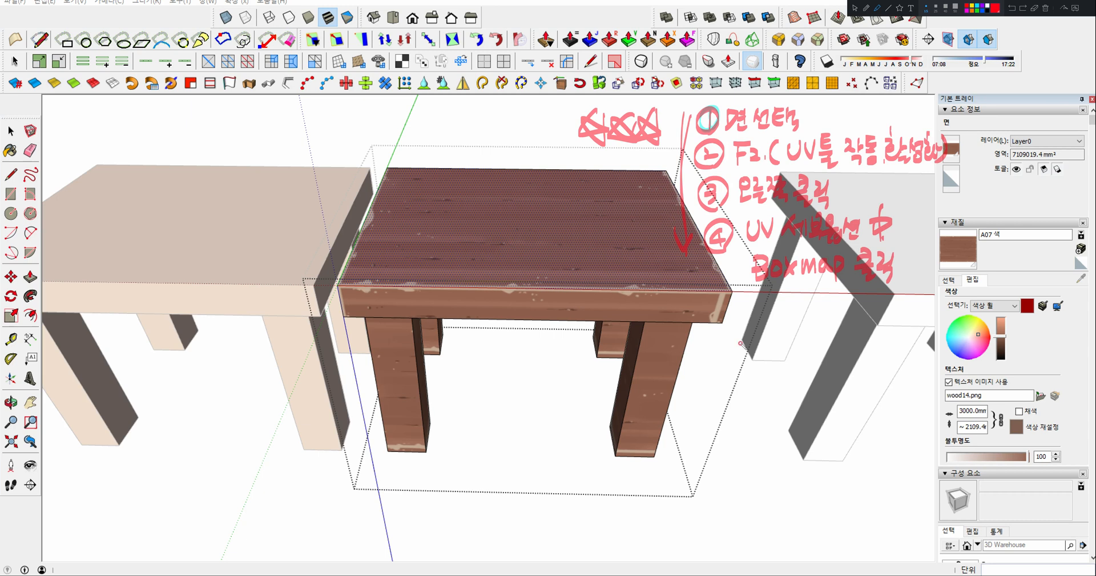
Step: Write "페인트통으로 찍는 속도에 준하는 키입력" in red beside the stars, retrace the arrow, and clear all annotations
mouse_move(406, 117)
mouse_down()
mouse_move(422, 127)
mouse_move(472, 112)
mouse_move(475, 131)
mouse_move(489, 116)
mouse_move(528, 115)
mouse_move(554, 128)
mouse_up()
mouse_move(453, 143)
mouse_down()
mouse_move(474, 160)
mouse_move(528, 144)
mouse_move(532, 157)
mouse_move(555, 154)
mouse_move(565, 140)
mouse_move(571, 160)
mouse_up()
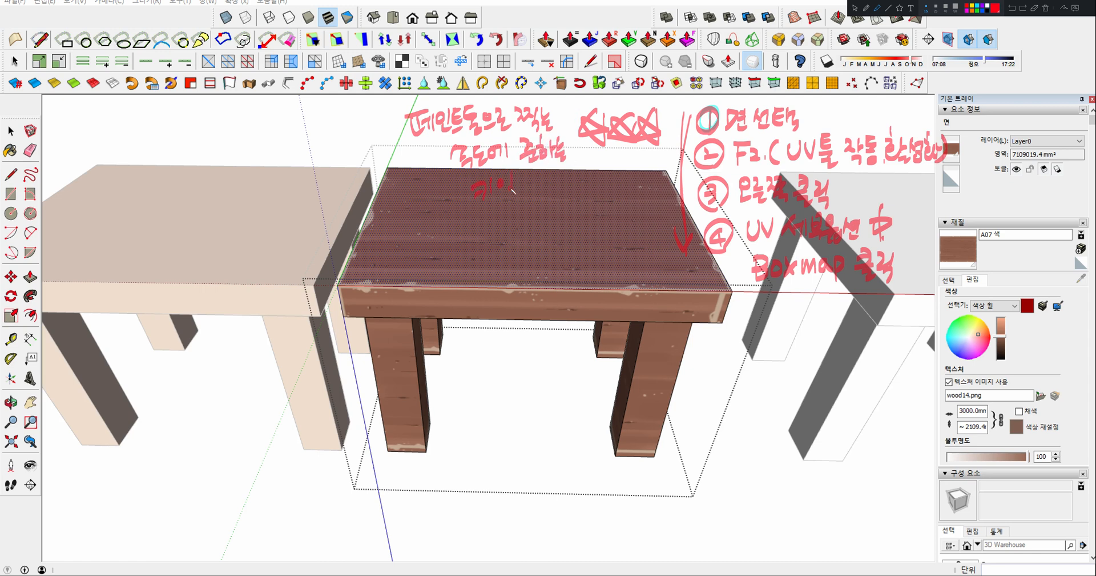
mouse_move(514, 191)
mouse_down()
mouse_move(530, 181)
mouse_move(540, 199)
mouse_up()
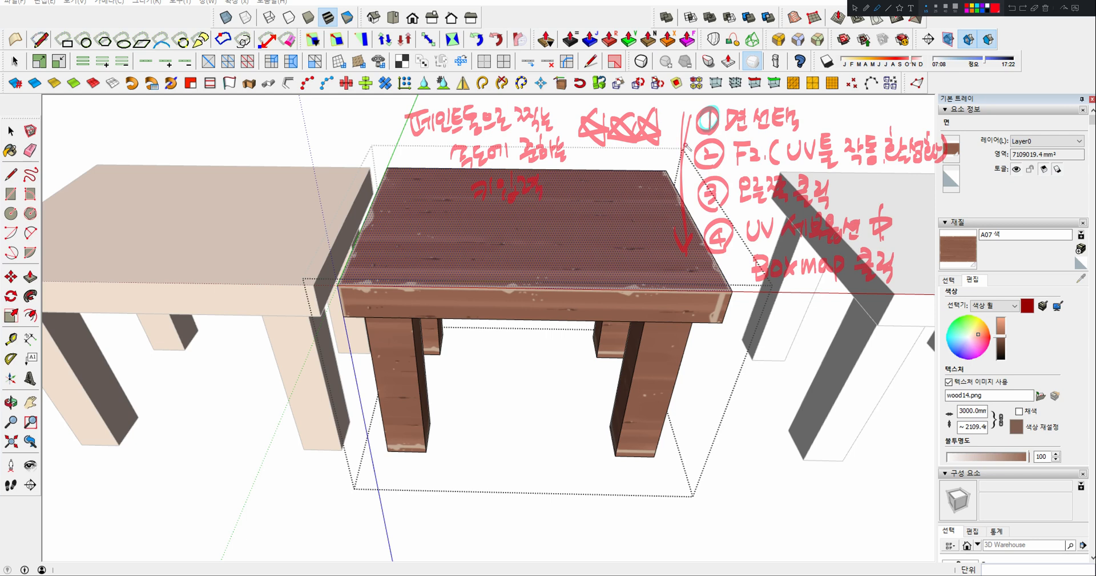
drag(690, 117, 686, 224)
drag(679, 170, 685, 225)
key(Escape)
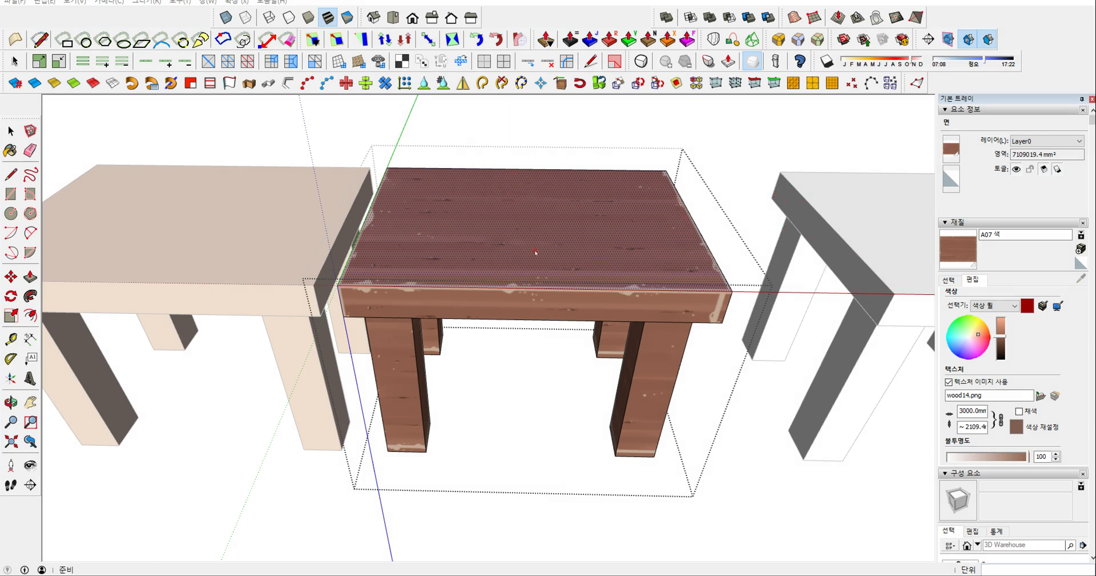
Step: Select the brown tabletop's front edge face and apply the UV tool's Box Map projection to it
key(space)
middle_drag(539, 249, 548, 238)
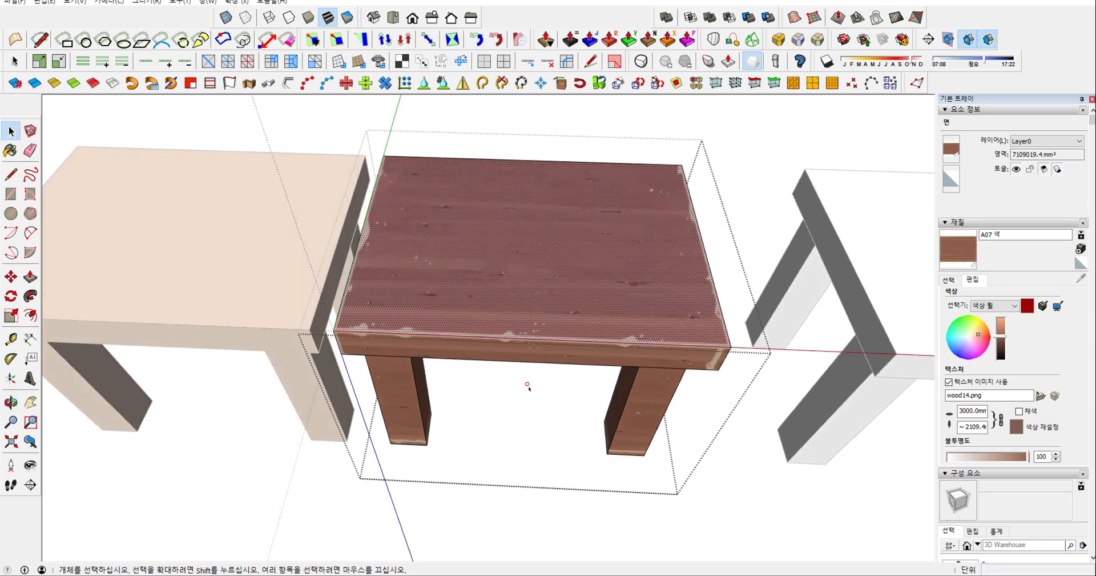
middle_drag(530, 344, 534, 277)
click(507, 240)
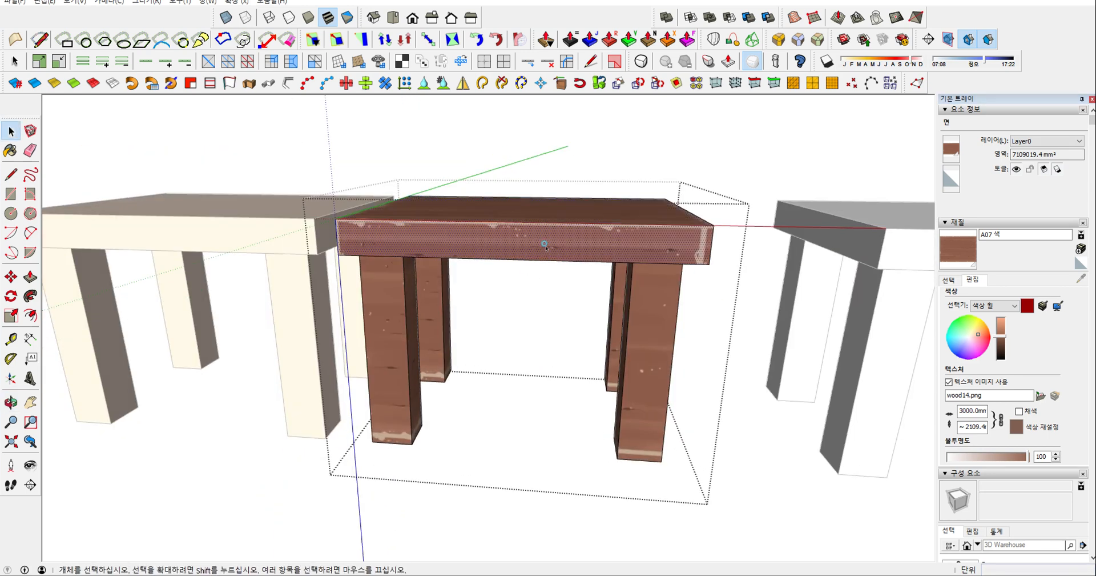
right_click(507, 240)
click(507, 240)
key(space)
right_click(514, 240)
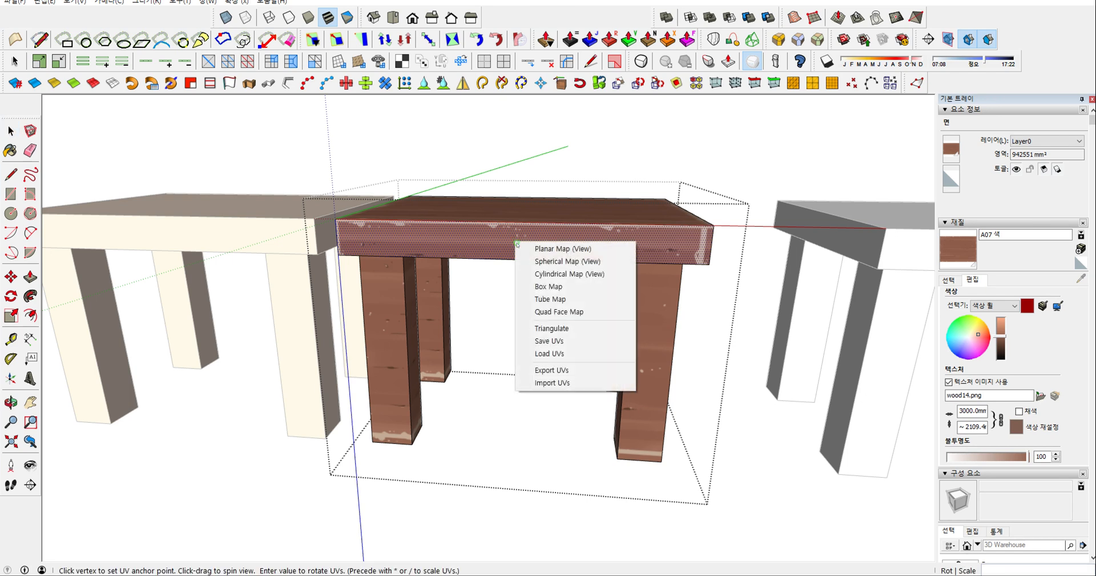
click(535, 287)
key(space)
Step: Apply Box Map to the front faces of the brown table's front-right and front-left legs, one after the other
click(649, 299)
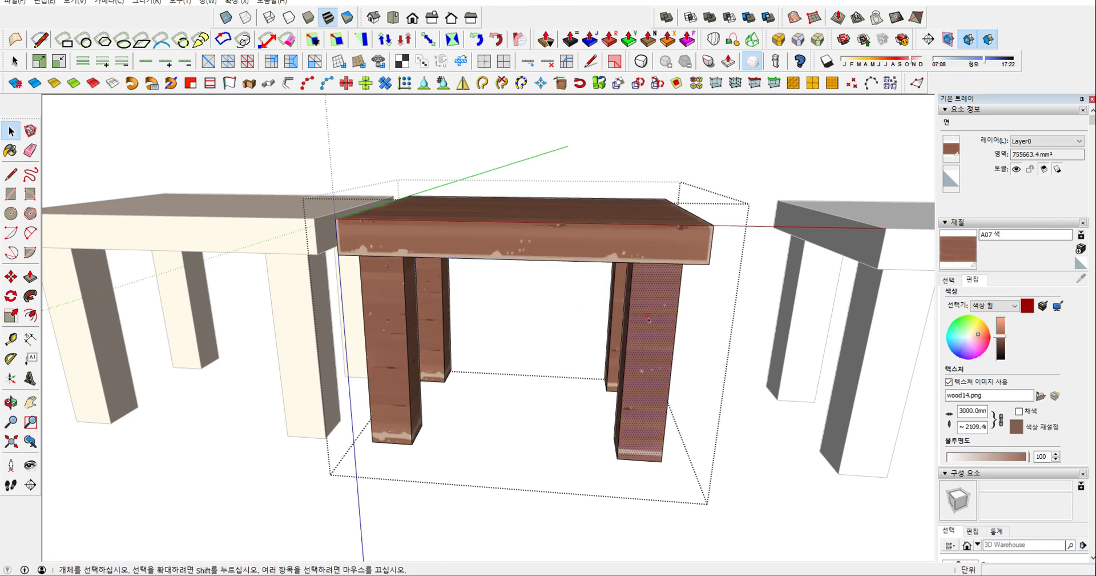
key(u)
right_click(649, 317)
click(675, 361)
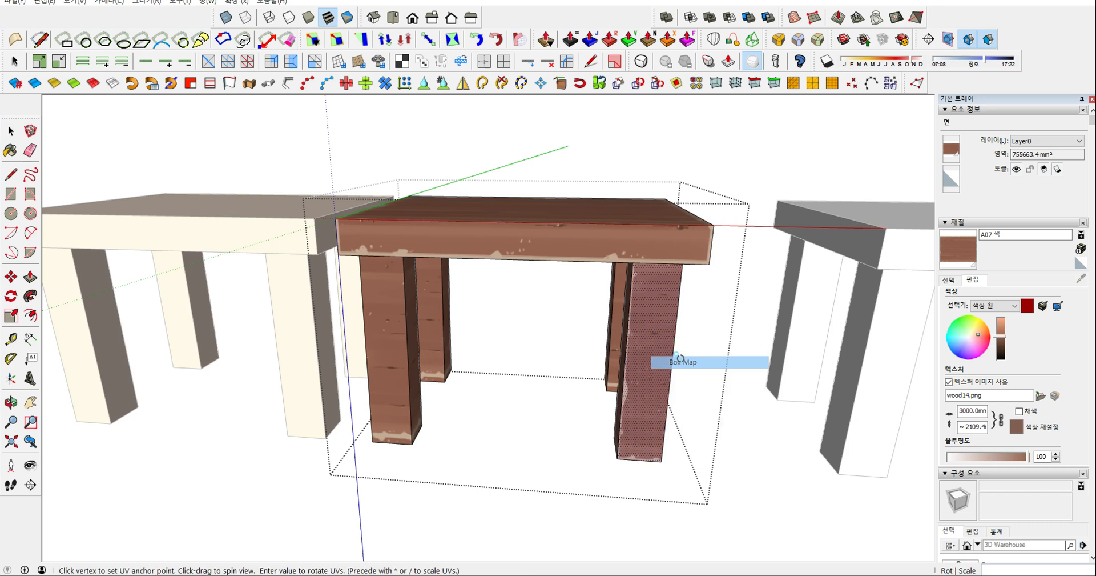
key(space)
click(371, 309)
key(u)
right_click(371, 311)
click(399, 355)
key(space)
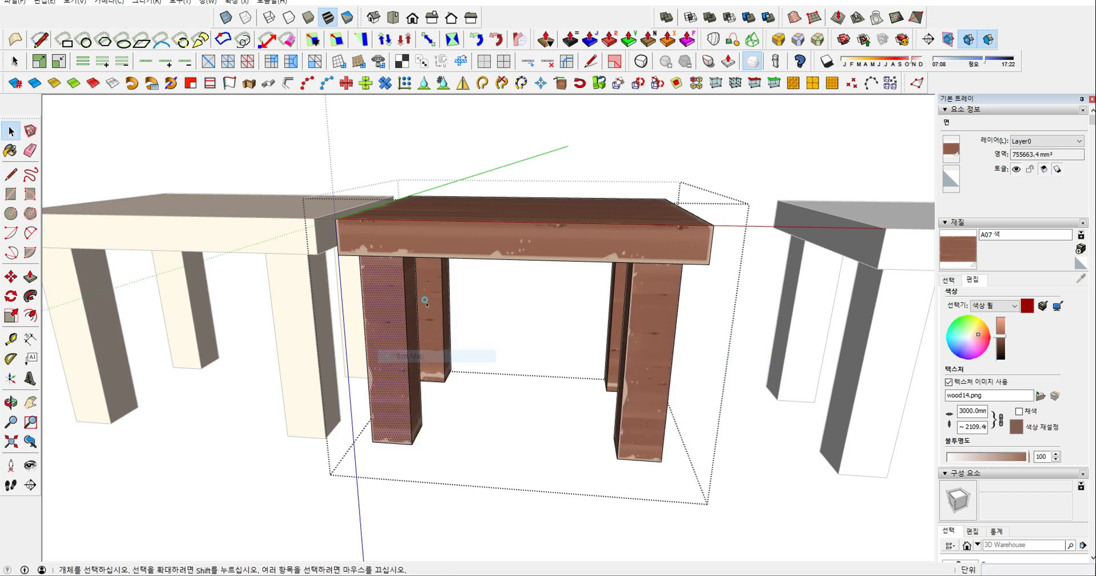
Step: Apply Box Map to the inner side of the front-left leg and the front face of the rear-left leg
click(408, 299)
key(u)
right_click(407, 300)
click(432, 345)
key(space)
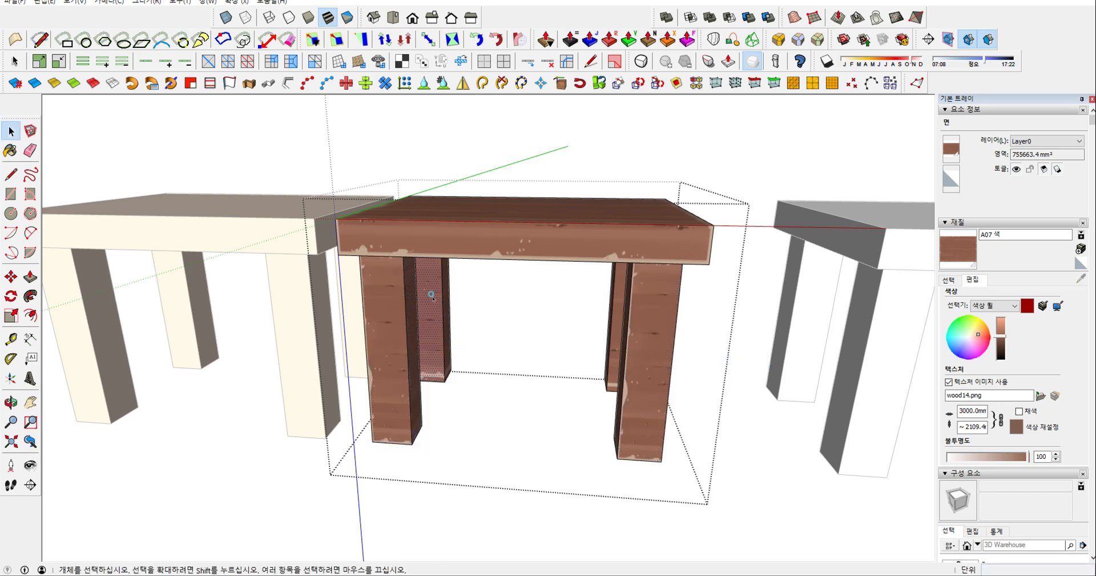
click(431, 298)
key(u)
right_click(431, 298)
click(457, 343)
key(space)
Step: Apply Box Map to the inward-facing side faces of the front-left and rear-left legs, seen from a lower angle
middle_drag(458, 323, 402, 295)
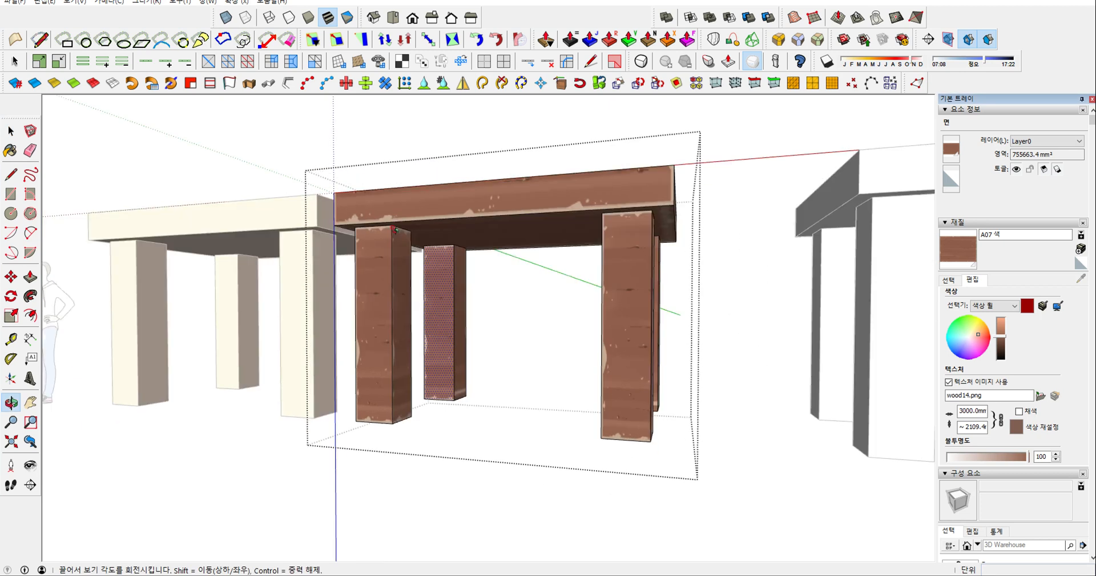
scroll(402, 295, up, 3)
click(396, 297)
key(u)
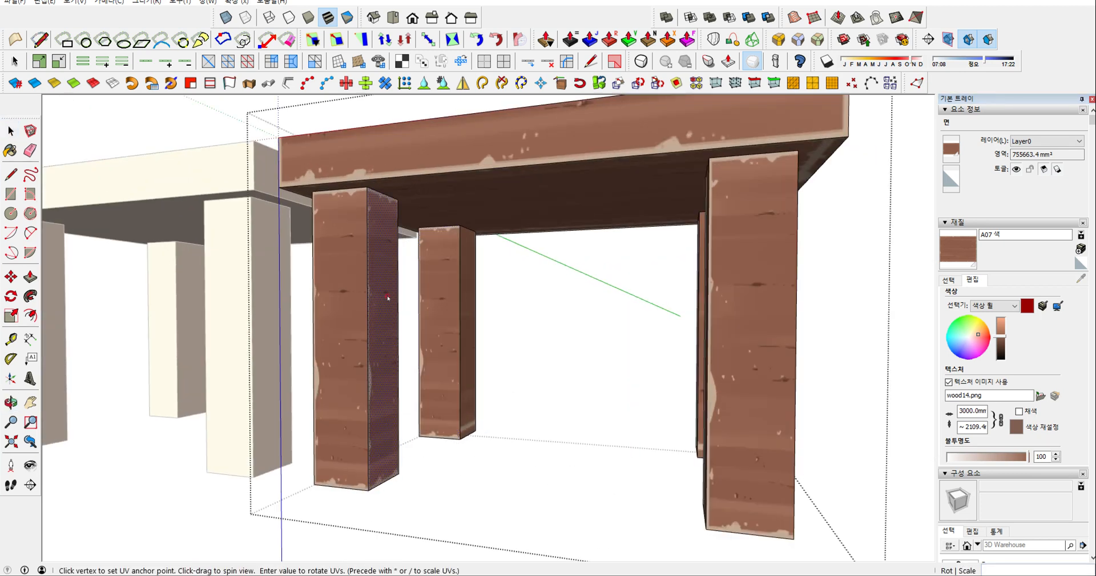
right_click(387, 297)
click(434, 341)
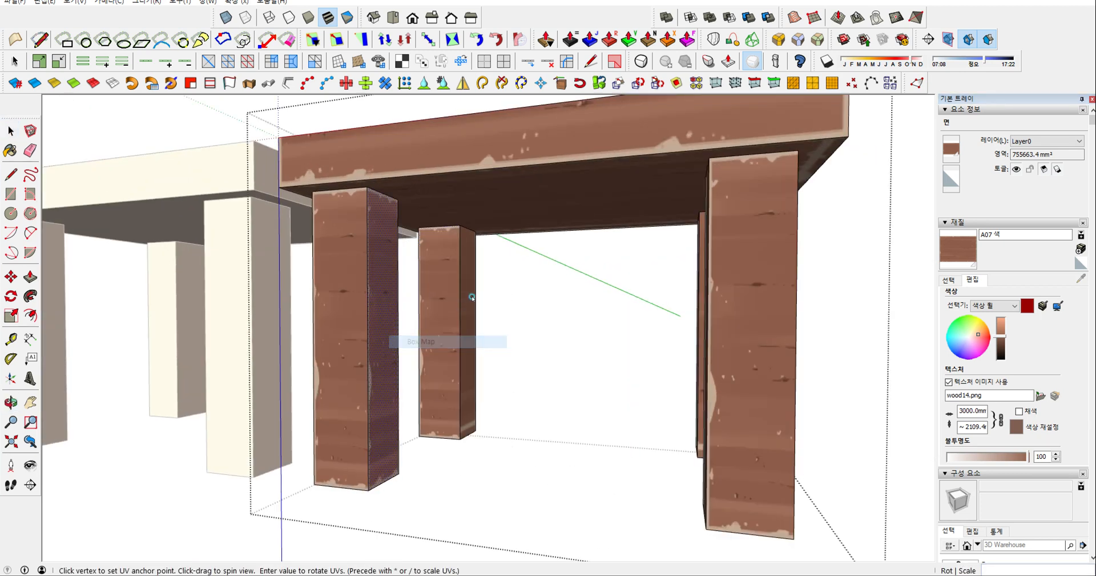
key(space)
click(470, 289)
key(u)
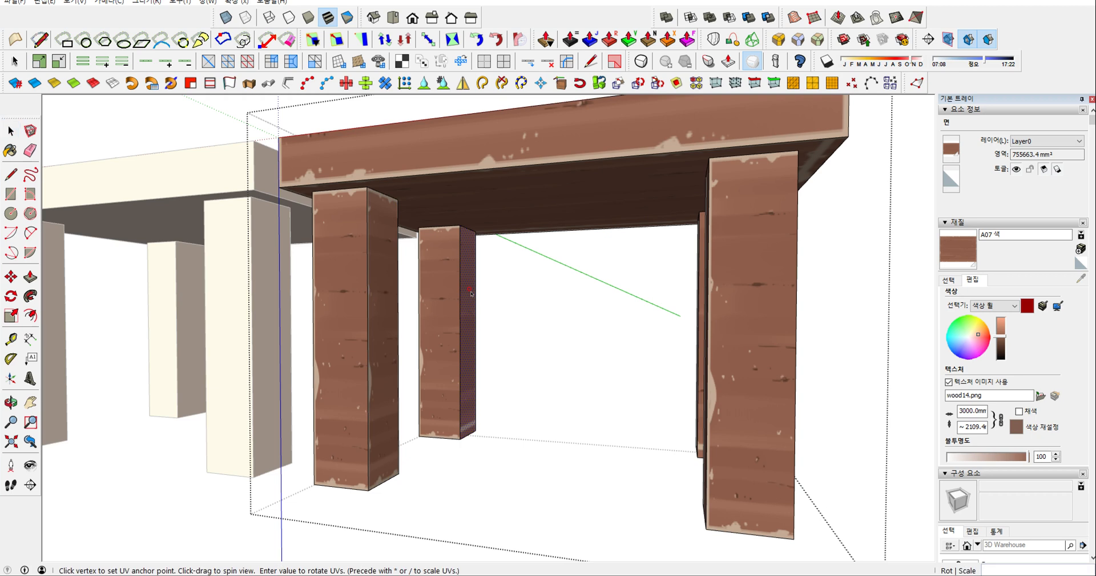
right_click(472, 294)
click(516, 337)
key(space)
Step: Apply Box Map to the underside of the brown tabletop
click(524, 201)
key(u)
right_click(525, 201)
click(553, 247)
Step: Apply Box Map to the outer side face of the brown table's front-right leg
middle_drag(553, 247, 703, 347)
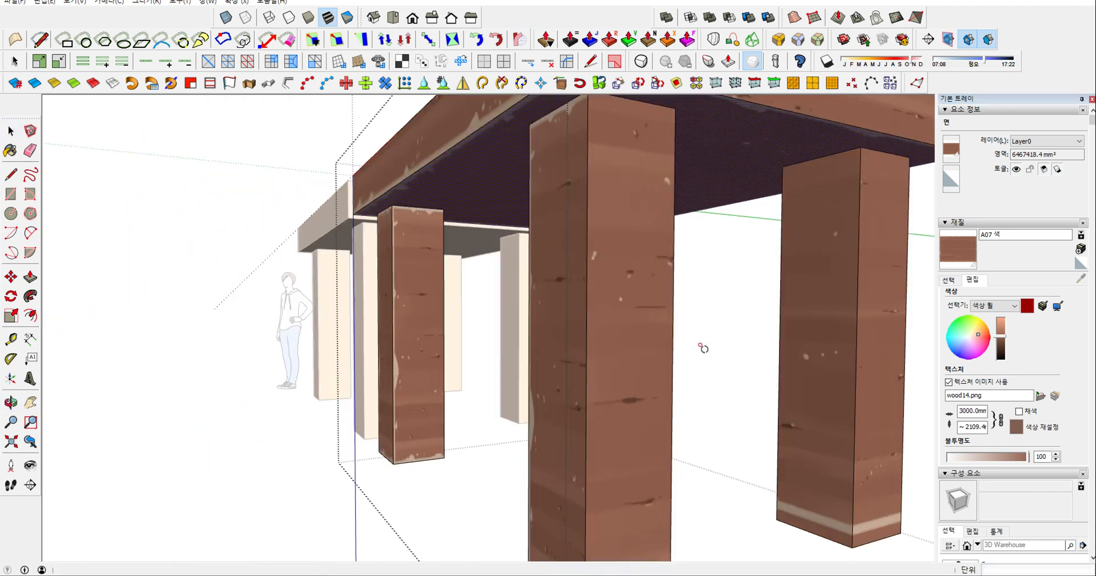
key(space)
click(660, 322)
key(u)
right_click(662, 323)
click(704, 366)
key(space)
scroll(656, 335, down, 2)
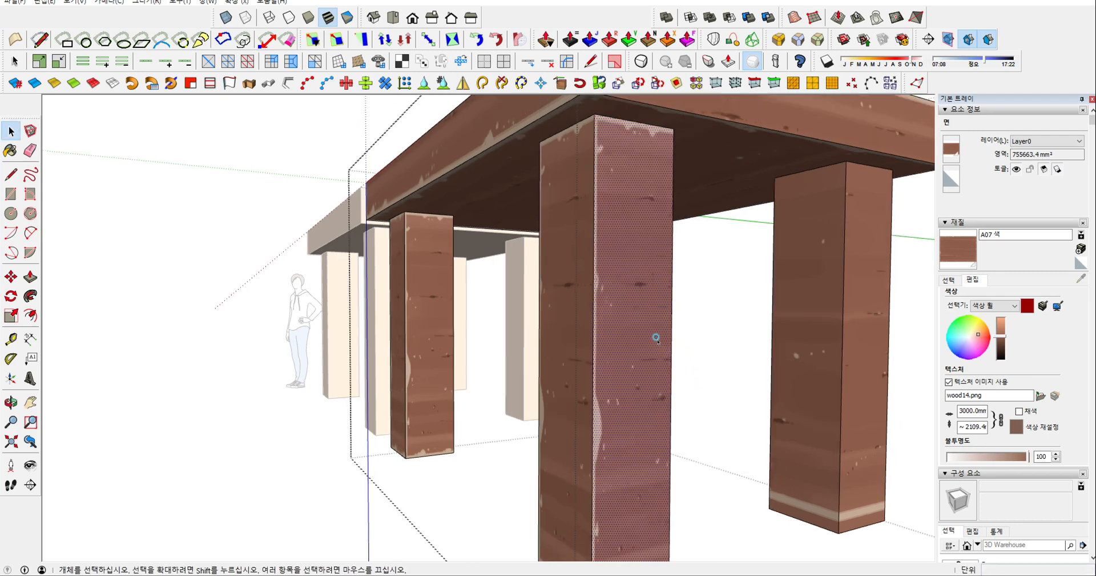
Step: Apply Box Map to the front face and the outer side face of the rear-right leg
click(793, 302)
key(u)
right_click(793, 302)
click(818, 348)
key(space)
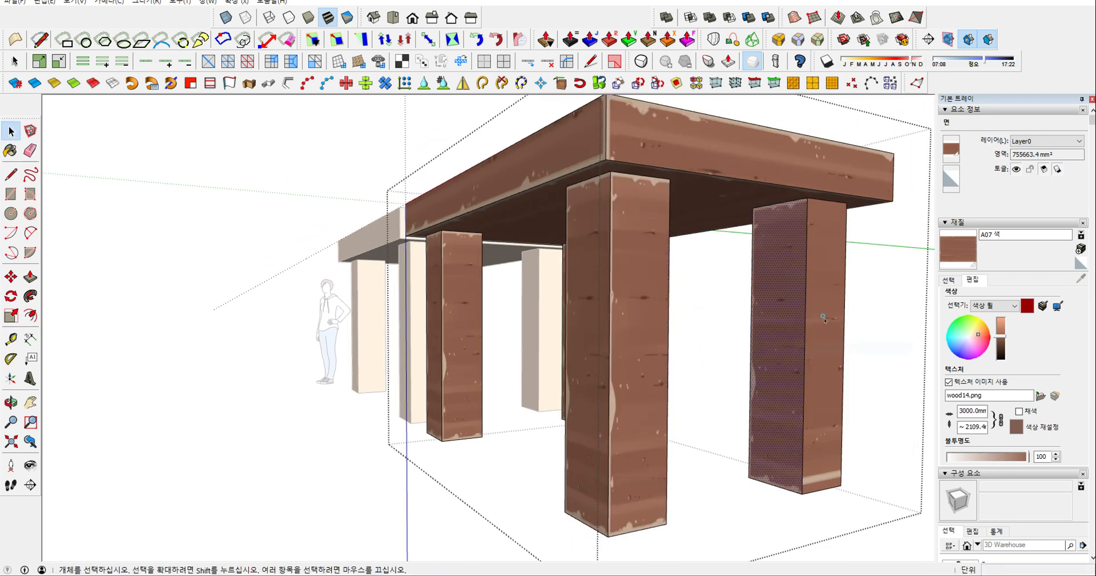
click(825, 317)
key(u)
right_click(825, 317)
click(847, 362)
key(space)
Step: Apply Box Map to the back faces of the rear-right and front-right legs
middle_drag(811, 327, 374, 338)
click(316, 321)
key(u)
right_click(317, 319)
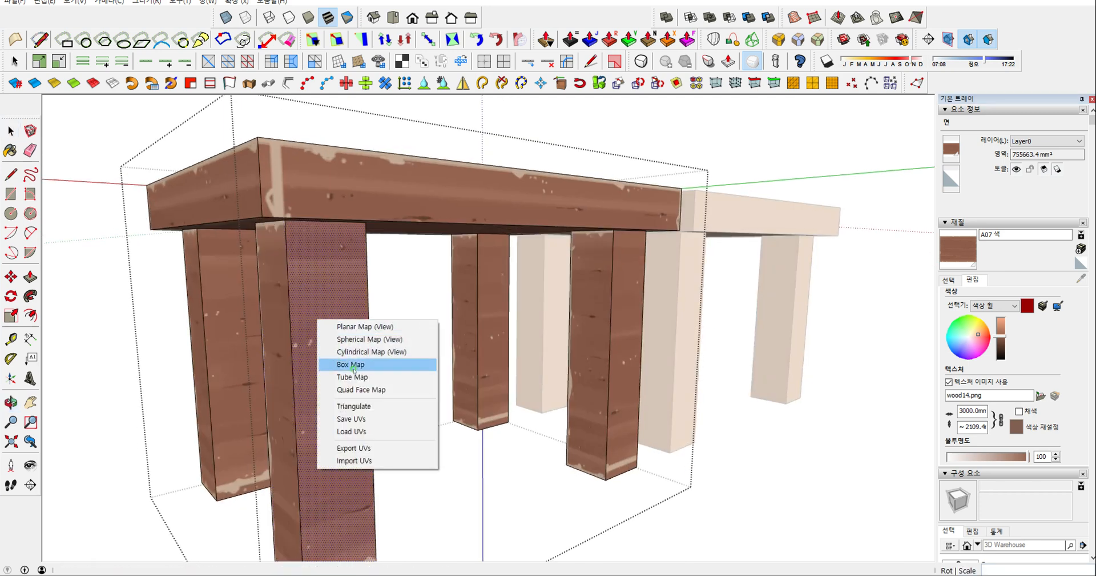
click(353, 364)
key(space)
click(219, 302)
key(u)
right_click(220, 303)
click(253, 347)
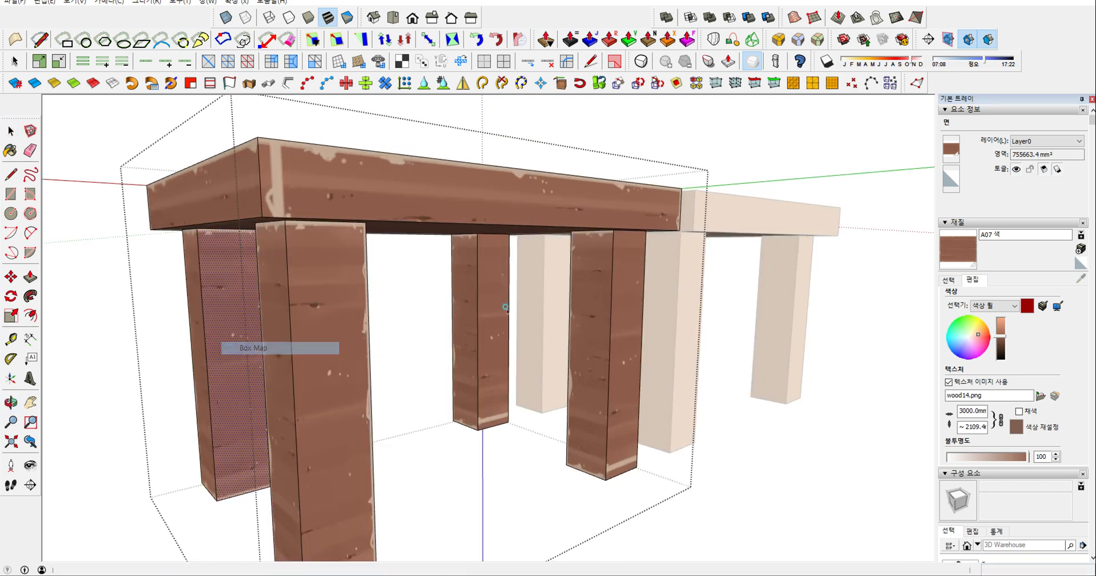
Step: Apply Box Map to the back faces of the front-left and rear-left legs
key(space)
click(497, 291)
key(u)
right_click(500, 291)
click(554, 338)
key(space)
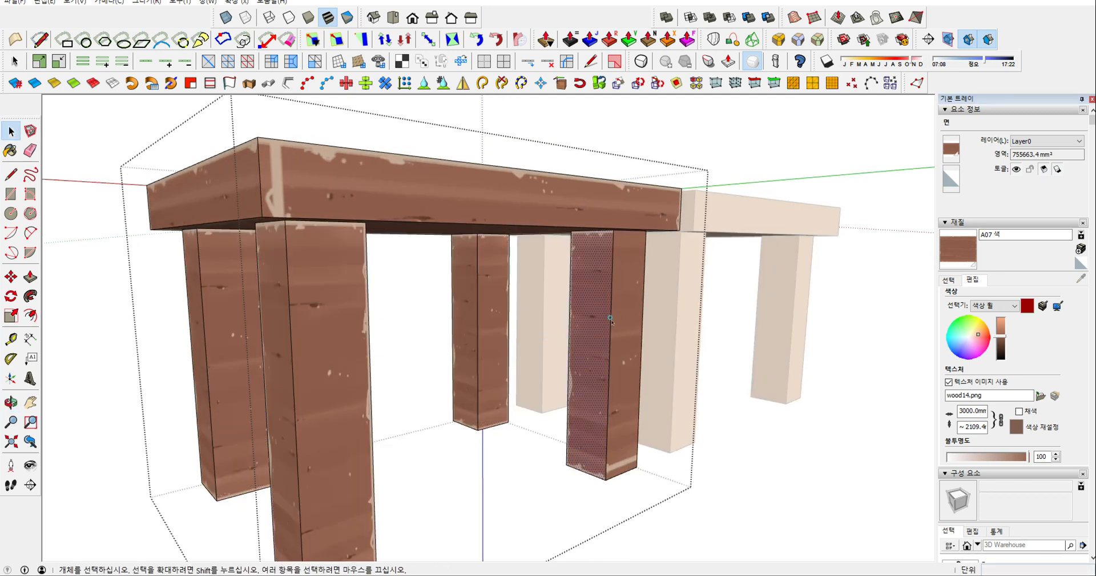
click(624, 317)
key(u)
right_click(621, 313)
click(651, 362)
key(space)
Step: Apply Box Map to the inner side face of the front-left leg as seen from behind the table
click(468, 305)
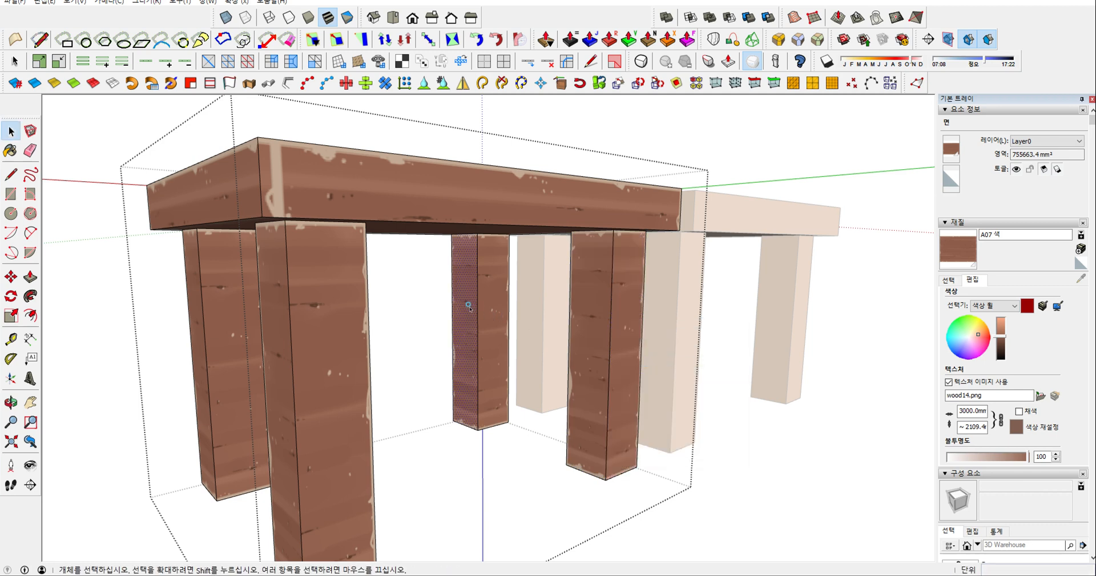
key(u)
right_click(468, 306)
click(503, 351)
key(space)
Step: Apply Box Map to the outer side face of the front-left leg and close the brown table group
middle_drag(503, 350, 862, 400)
middle_drag(571, 320, 605, 256)
scroll(605, 256, up, 3)
right_click(596, 246)
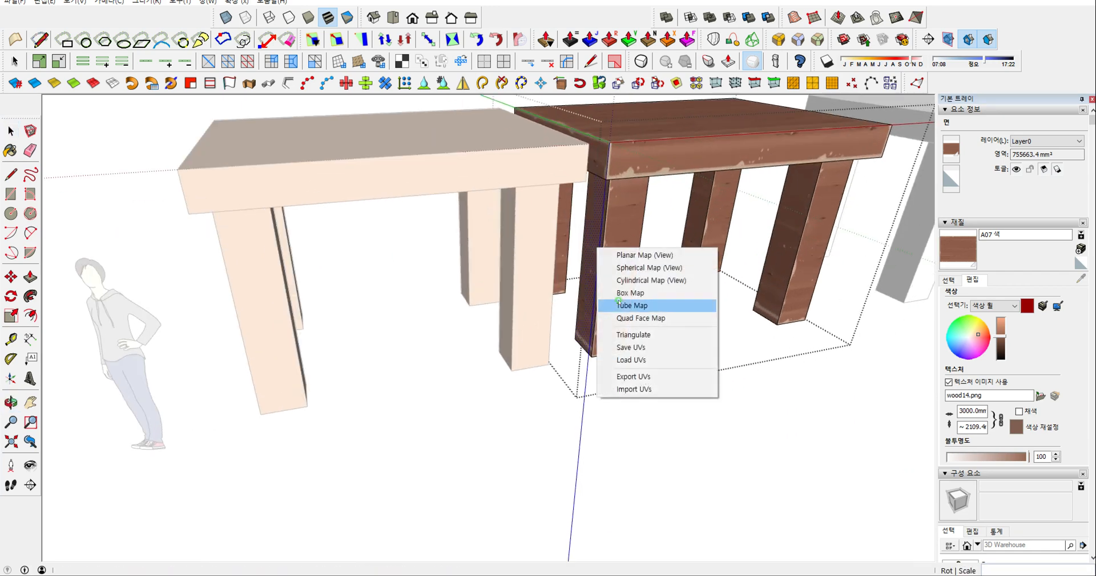
click(628, 288)
middle_drag(628, 289, 574, 361)
click(574, 361)
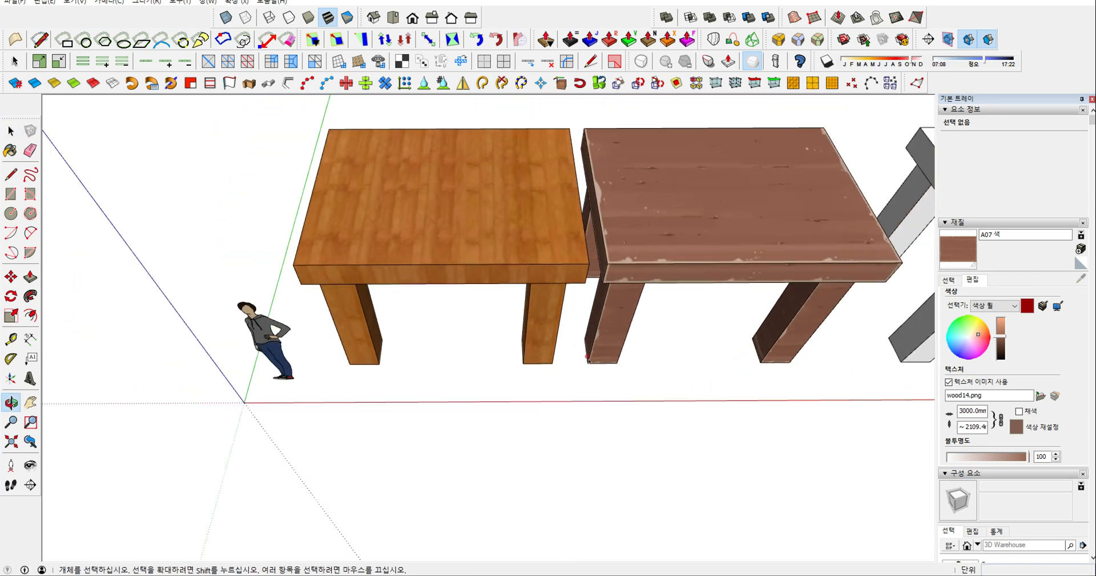
Step: Write a boxed "Boxmap." note in red between the brown table's legs, add a curved line from it, and clear the annotations
scroll(573, 361, down, 1)
shift+middle_drag(726, 263, 579, 242)
scroll(614, 283, up, 2)
scroll(632, 324, up, 3)
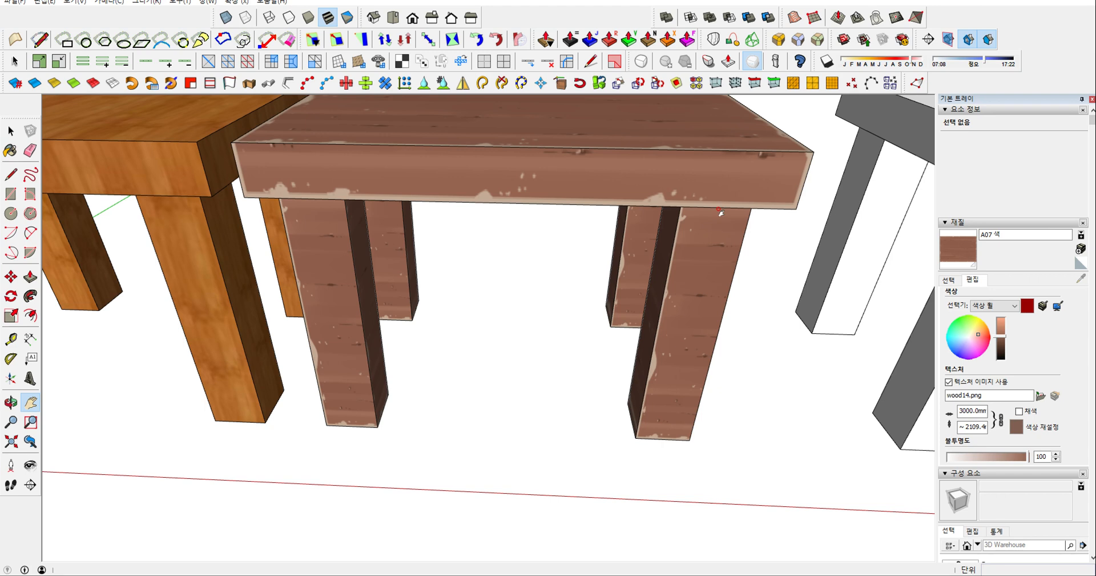
key(ctrl+alt+d)
mouse_move(473, 249)
mouse_down()
mouse_move(475, 282)
mouse_move(502, 264)
mouse_up()
mouse_move(514, 261)
mouse_down()
mouse_move(523, 274)
mouse_move(514, 274)
mouse_move(576, 267)
mouse_move(579, 285)
mouse_up()
drag(578, 257, 580, 268)
click(589, 273)
mouse_move(459, 298)
mouse_down()
mouse_move(596, 293)
mouse_move(465, 281)
mouse_move(470, 303)
mouse_up()
mouse_move(505, 297)
mouse_down()
mouse_move(451, 348)
mouse_move(478, 346)
mouse_up()
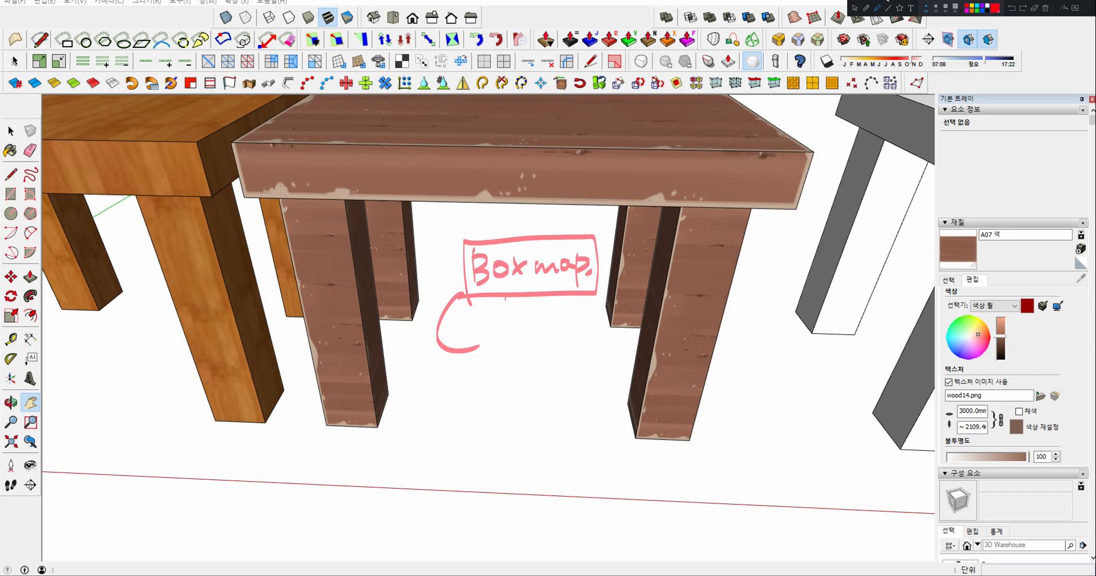
key(Escape)
Step: Open the brown table group for editing and select all of its geometry
scroll(533, 298, down, 2)
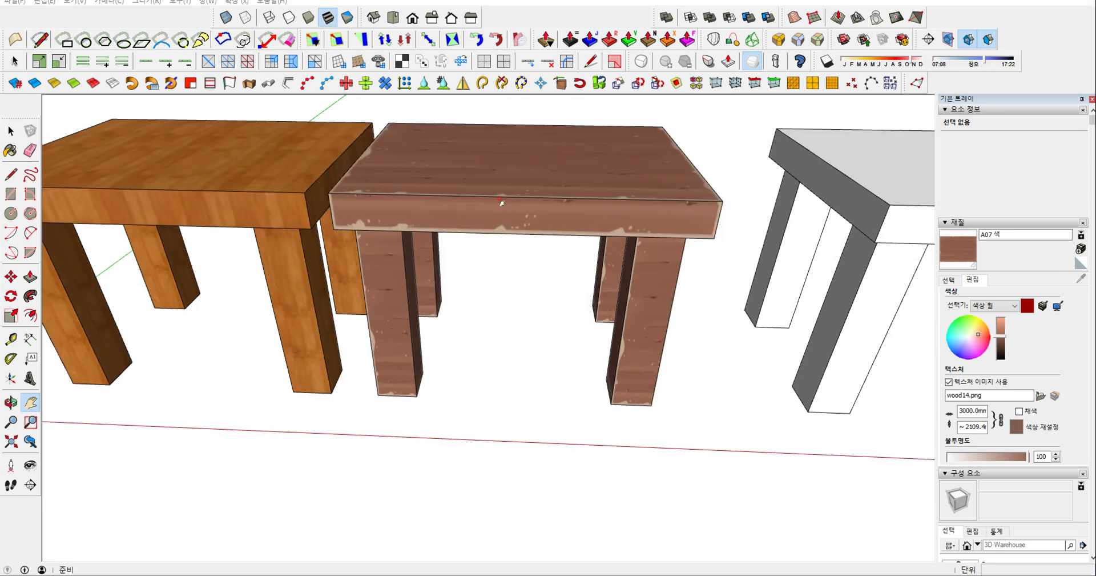
scroll(501, 202, down, 2)
key(space)
click(523, 277)
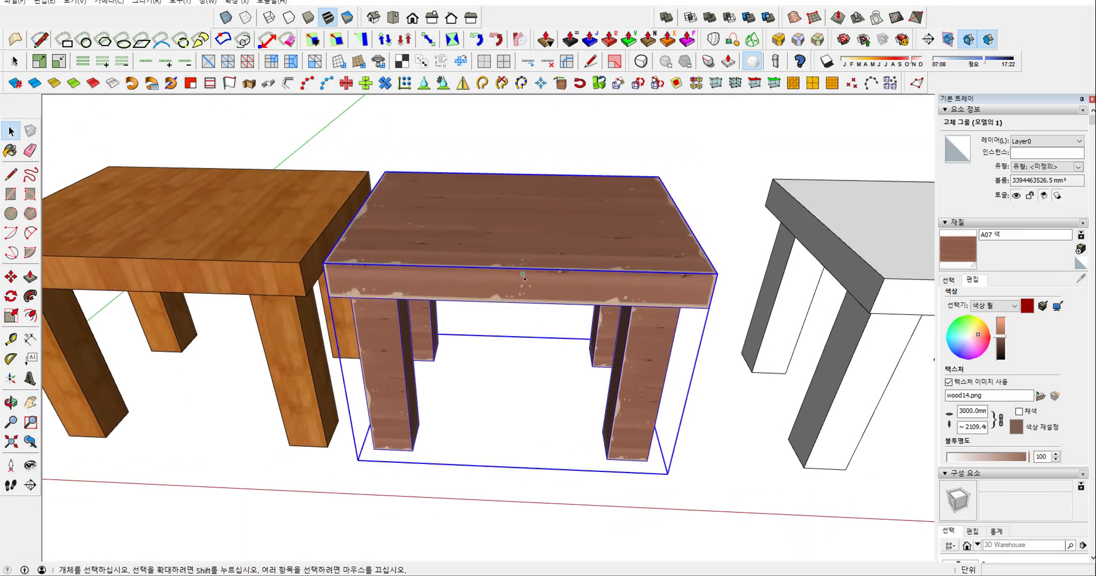
double_click(524, 278)
scroll(524, 278, down, 1)
key(ctrl+a)
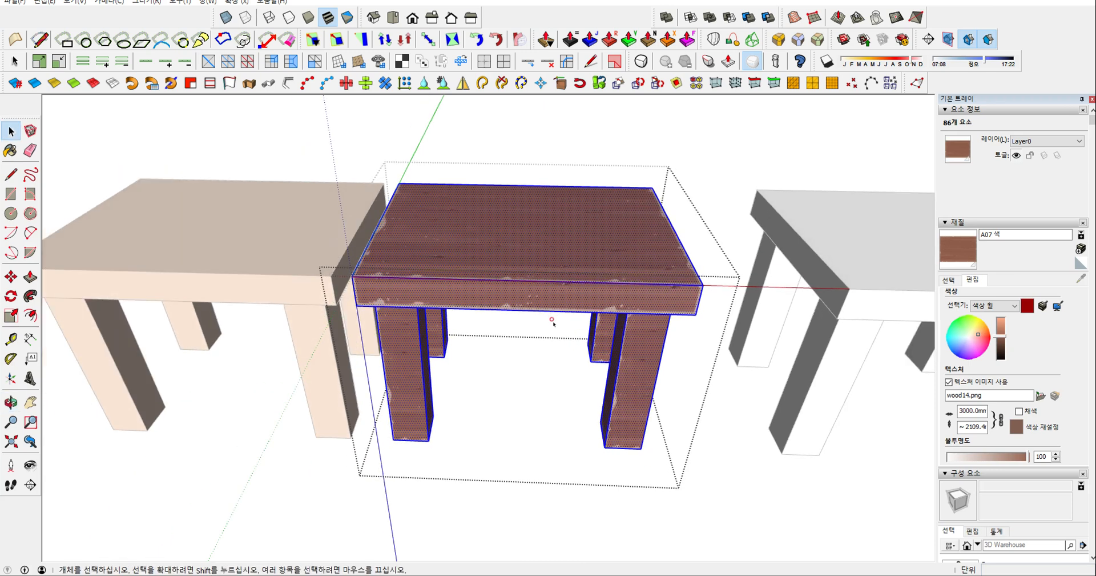
Step: Select only the tabletop's front edge face and outline the whole brown table in red with the annotation pen
click(496, 296)
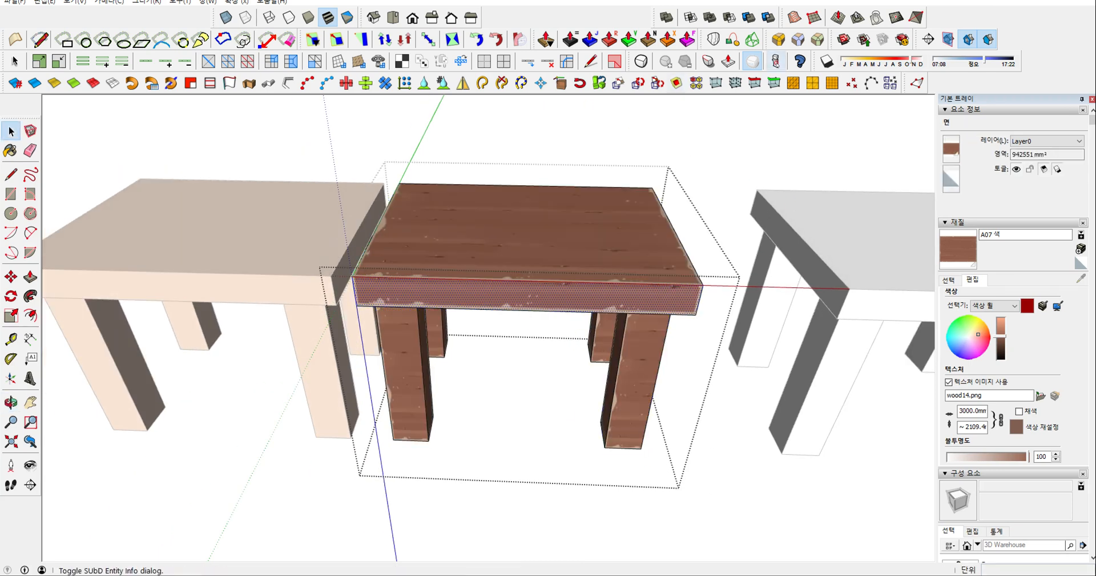
key(ctrl+alt+g)
mouse_move(379, 162)
mouse_down()
mouse_move(657, 176)
mouse_move(757, 313)
mouse_move(678, 491)
mouse_move(343, 469)
mouse_move(302, 285)
mouse_move(386, 163)
mouse_up()
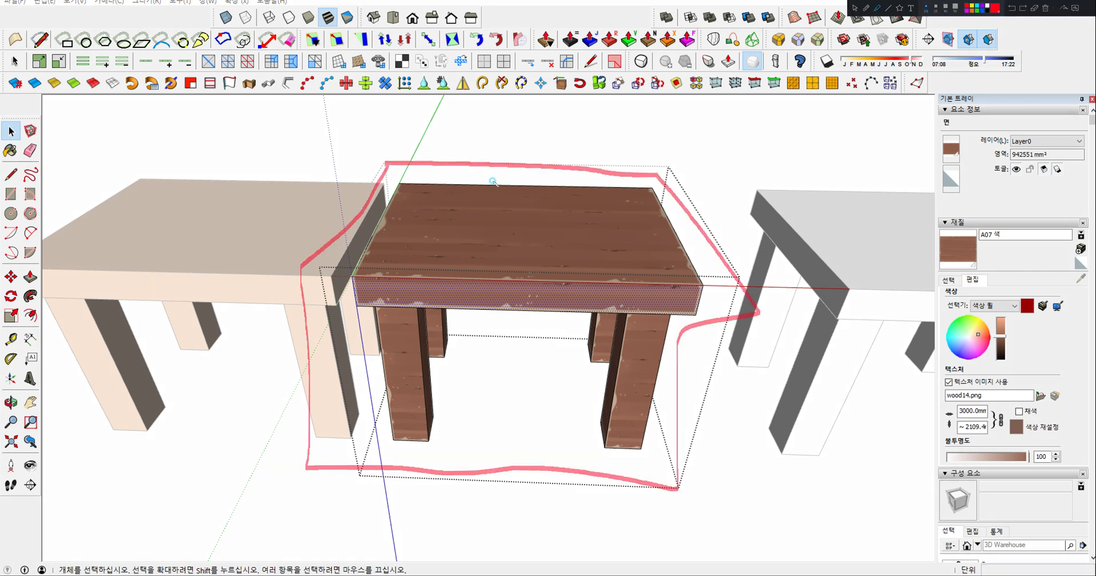
Step: Draw a red annotation box over the brown tabletop with an arrow to its upper edge and the note "가상 Box 전사맵핑"
mouse_move(454, 119)
mouse_down()
mouse_move(486, 210)
mouse_move(633, 122)
mouse_move(459, 131)
mouse_up()
mouse_move(657, 117)
mouse_down()
mouse_move(656, 161)
mouse_move(670, 144)
mouse_move(682, 169)
mouse_move(689, 139)
mouse_move(730, 135)
mouse_up()
drag(689, 107, 731, 115)
drag(725, 118, 724, 125)
drag(712, 162, 747, 166)
mouse_move(739, 166)
mouse_down()
mouse_move(768, 174)
mouse_move(786, 160)
mouse_move(799, 170)
mouse_up()
mouse_move(801, 162)
mouse_down()
mouse_move(794, 169)
mouse_move(815, 150)
mouse_up()
drag(808, 152, 809, 160)
drag(805, 161, 823, 159)
drag(819, 163, 820, 164)
click(827, 170)
Step: Outline the brown table's front legs in red, add arrows to the front-left leg, and clear all annotations
mouse_move(661, 321)
mouse_down()
mouse_move(620, 347)
mouse_move(644, 440)
mouse_move(676, 316)
mouse_up()
mouse_move(442, 310)
mouse_down()
mouse_move(365, 311)
mouse_move(393, 438)
mouse_up()
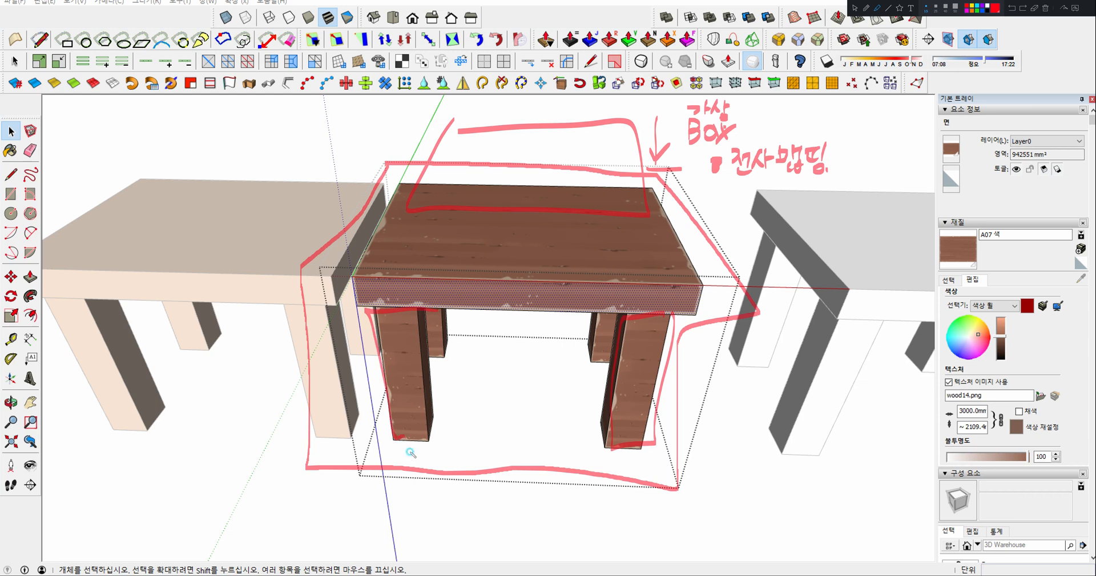
mouse_move(402, 477)
mouse_down()
mouse_move(416, 403)
mouse_move(424, 419)
mouse_move(498, 416)
mouse_up()
click(517, 422)
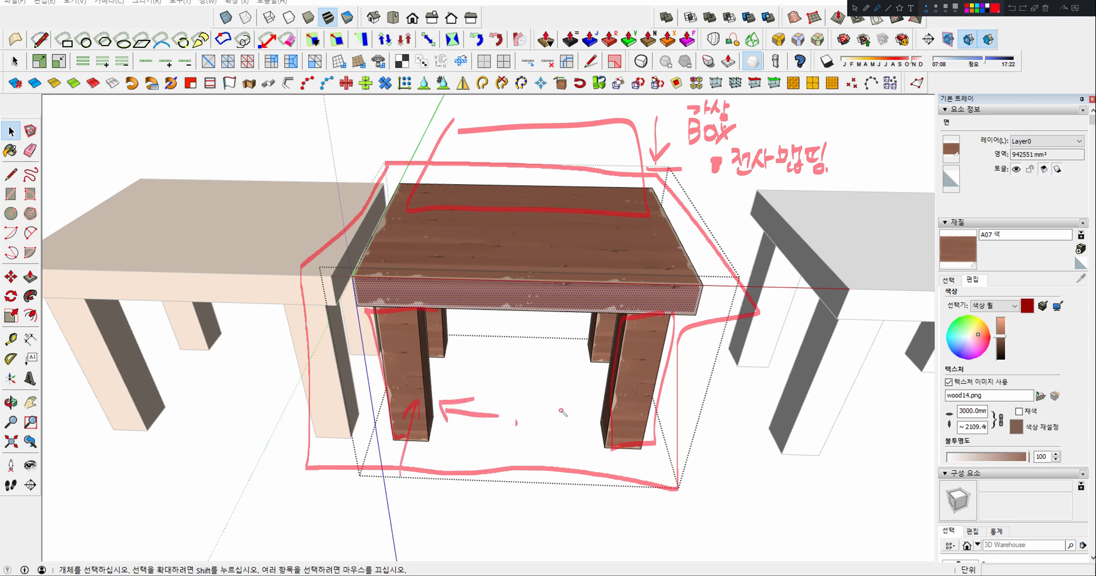
drag(565, 420, 601, 420)
key(Escape)
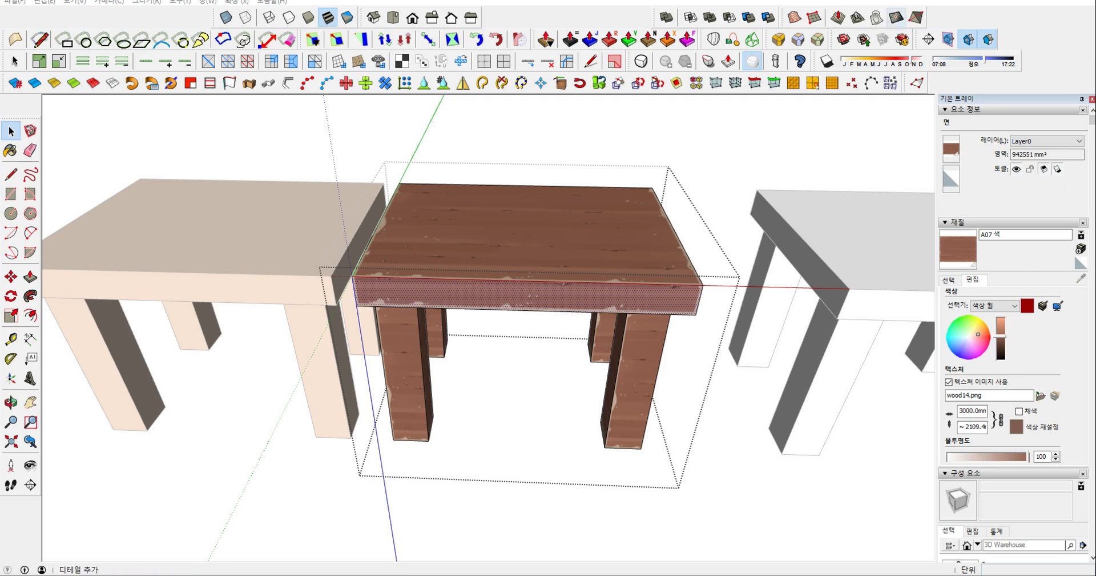
Step: Mark the tabletop's side and front borders with red arrowed lines, add a bent arrow near its back edge, and leave annotation mode
middle_drag(515, 283, 564, 354)
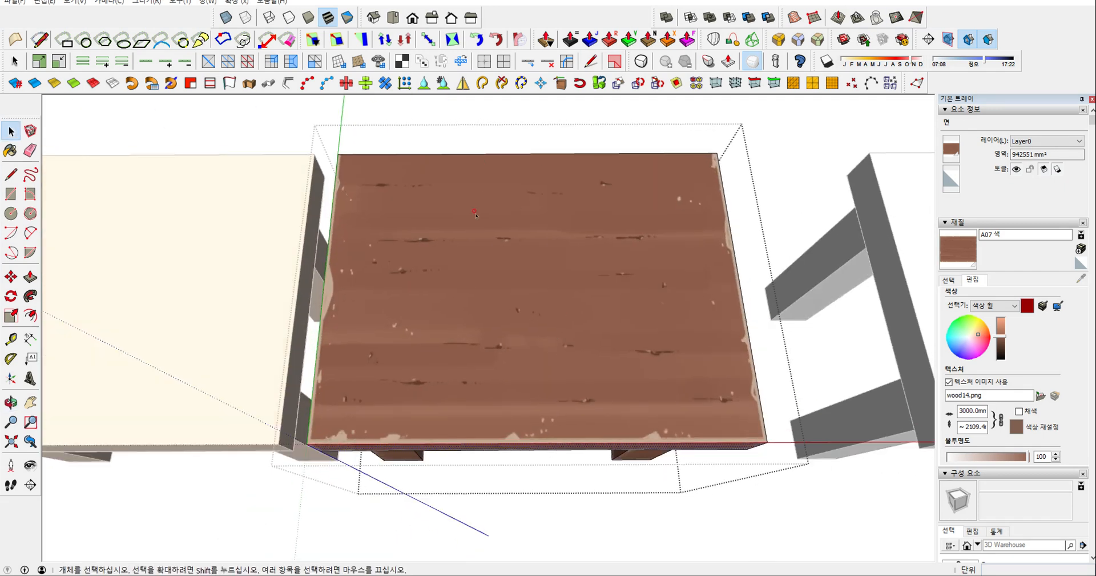
middle_drag(555, 268, 597, 287)
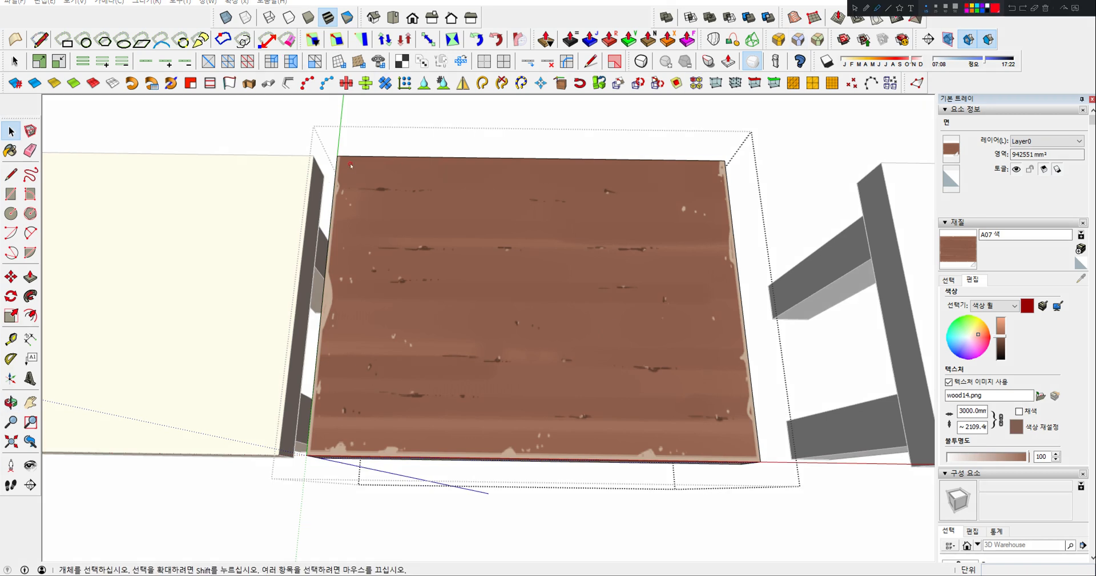
mouse_move(351, 166)
mouse_down()
mouse_move(326, 331)
mouse_move(384, 444)
mouse_move(719, 443)
mouse_move(717, 178)
mouse_up()
drag(331, 176, 363, 183)
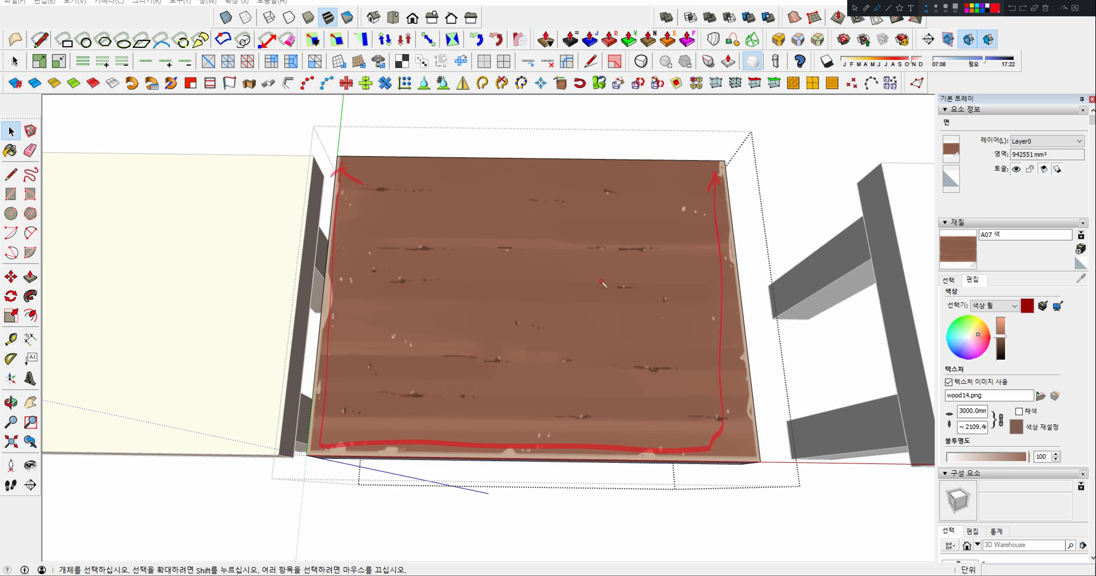
mouse_move(473, 170)
mouse_down()
mouse_move(647, 170)
mouse_move(648, 234)
mouse_move(656, 225)
mouse_up()
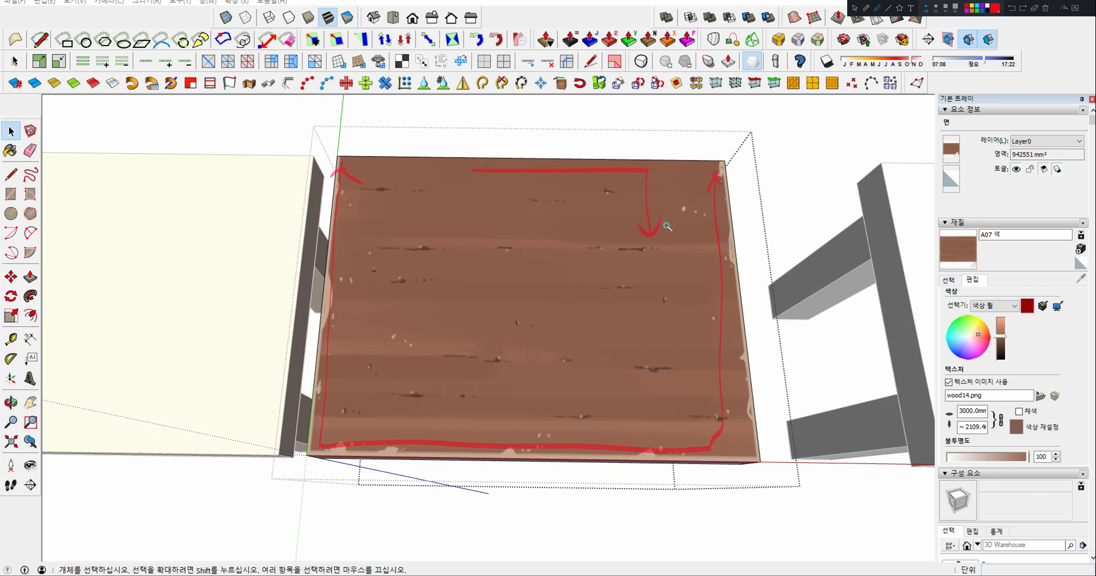
drag(790, 121, 793, 157)
click(855, 8)
Step: Close the brown table group and try wood07 as the texture image of its A07 material
mouse_move(600, 324)
middle_down()
mouse_move(628, 251)
mouse_move(620, 282)
mouse_move(594, 250)
middle_up()
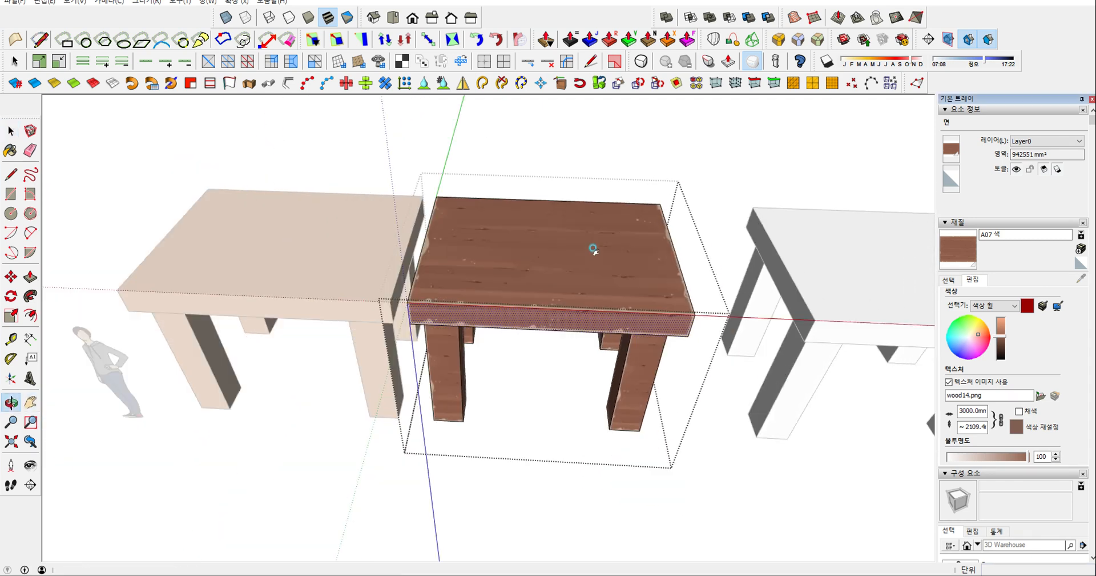
click(597, 136)
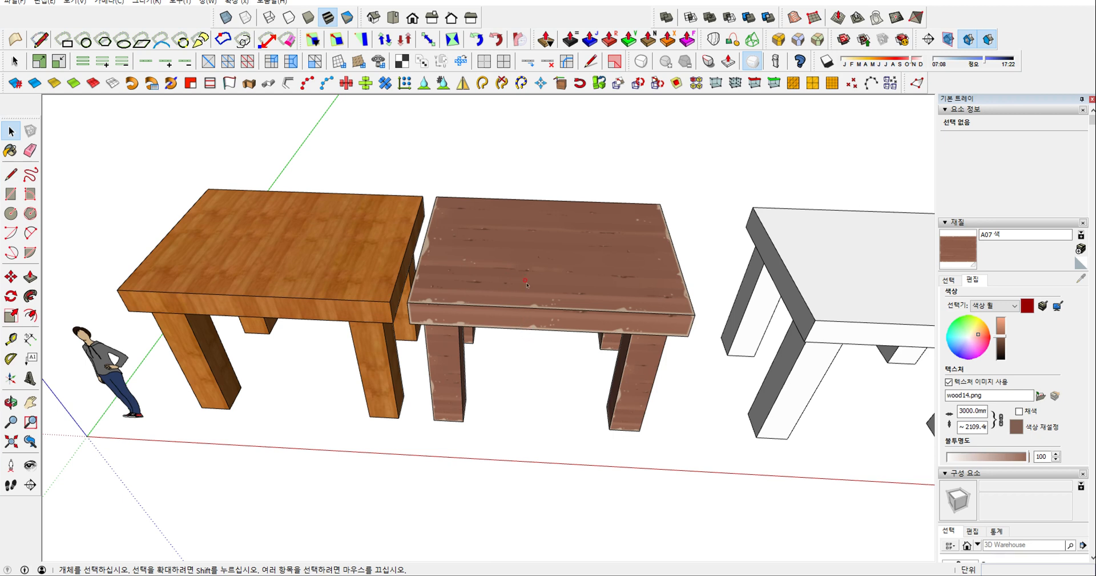
scroll(527, 283, down, 2)
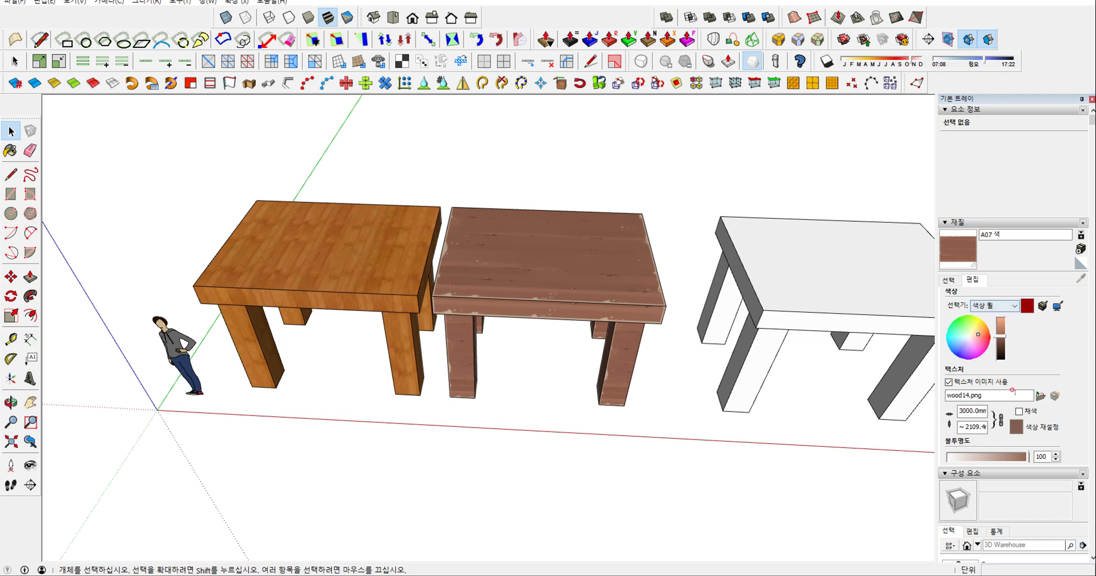
click(1041, 395)
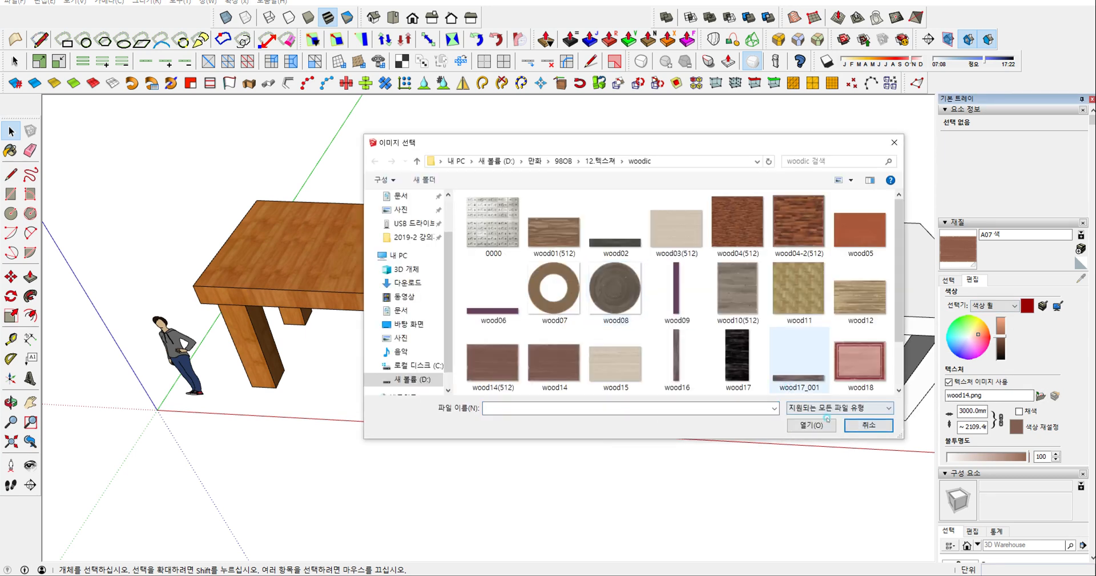
click(867, 425)
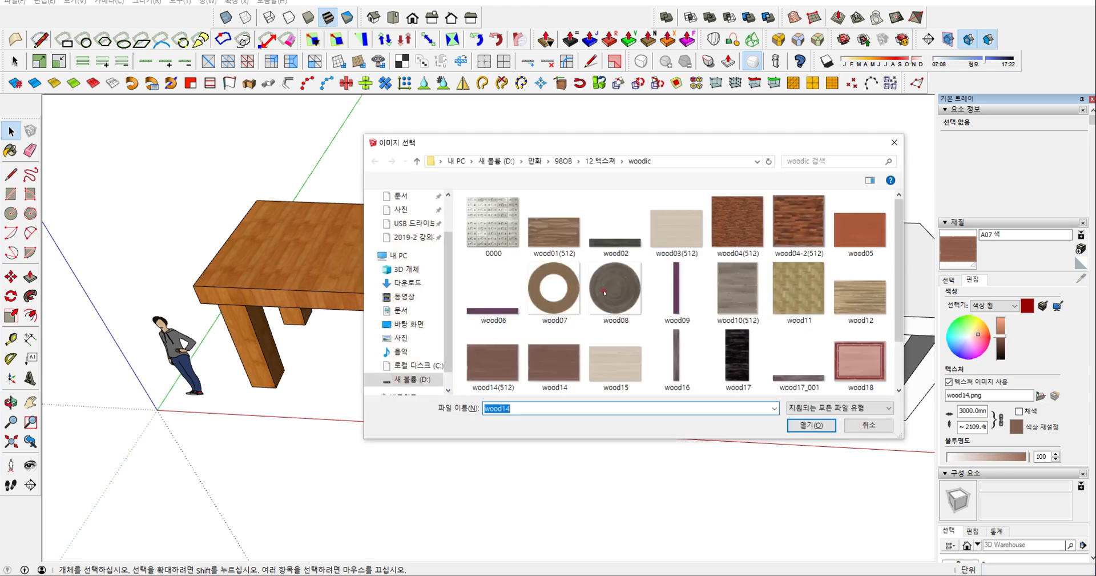
double_click(557, 287)
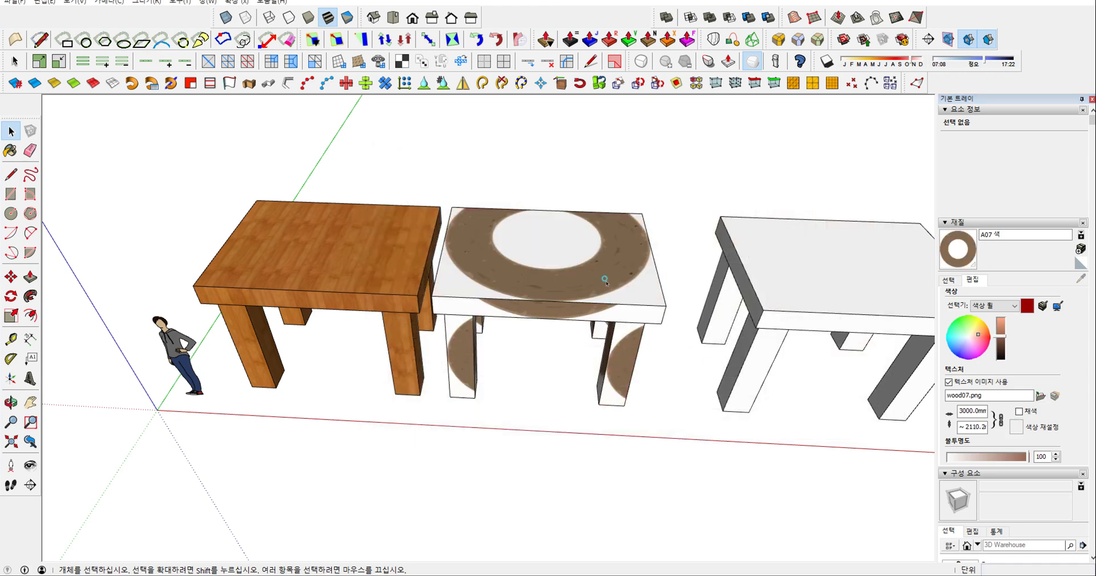
Step: Open the middle table group, select all of its geometry, and replace the material's texture image with wood10(512)
triple_click(605, 280)
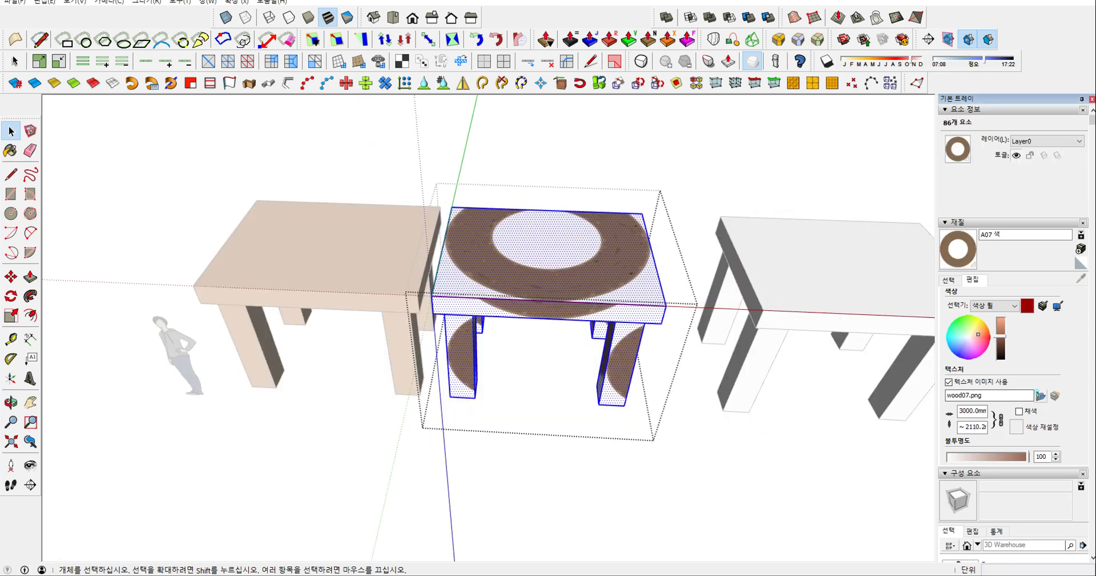
click(1041, 395)
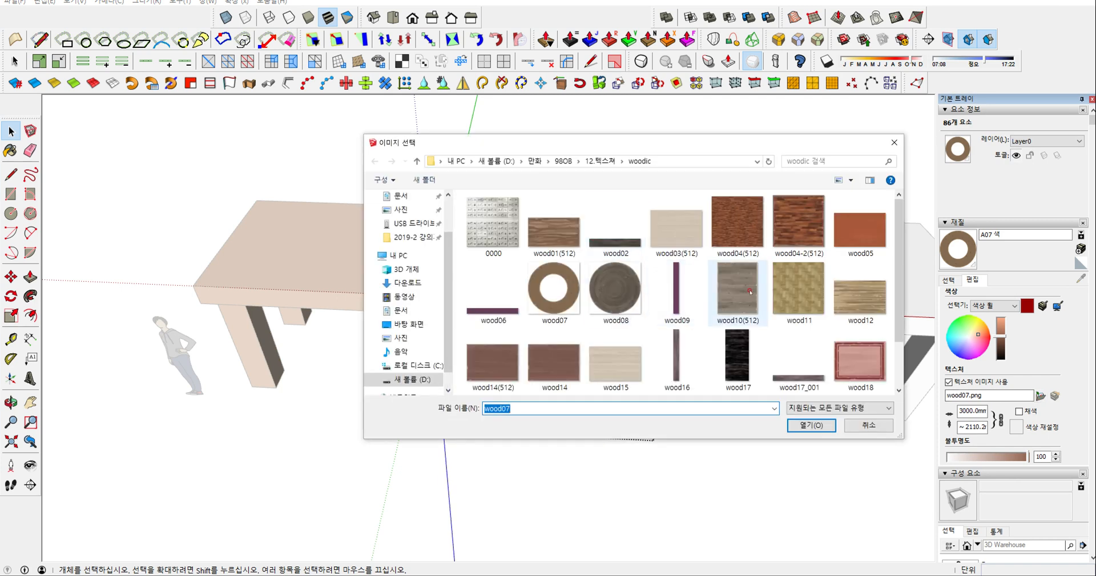
double_click(750, 292)
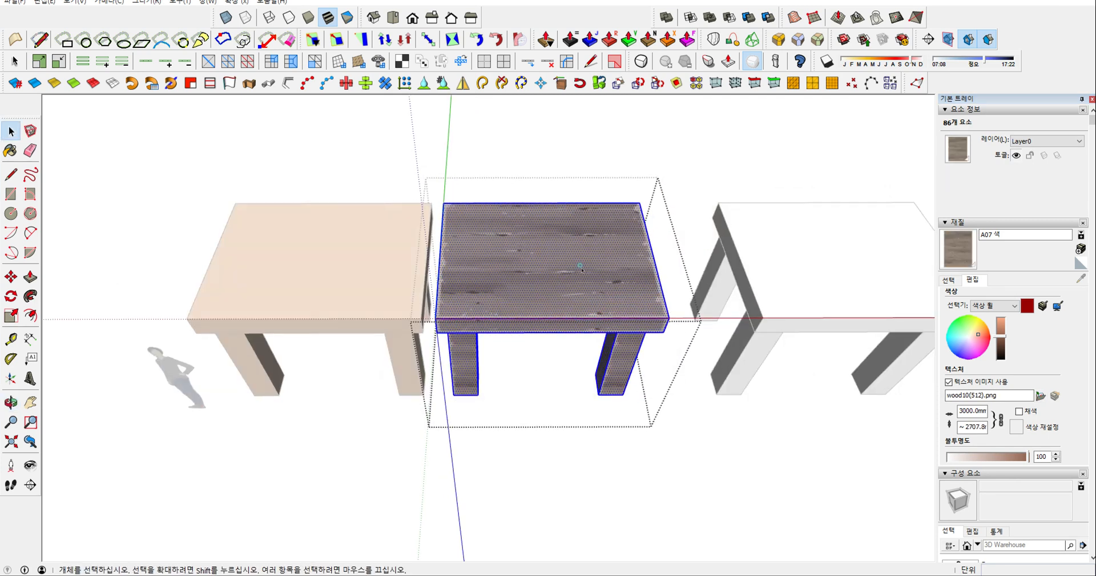
Step: Apply Box Map separately to the tabletop's upper face, its front edge, and the front faces of both front legs
right_click(576, 269)
click(606, 312)
right_click(567, 327)
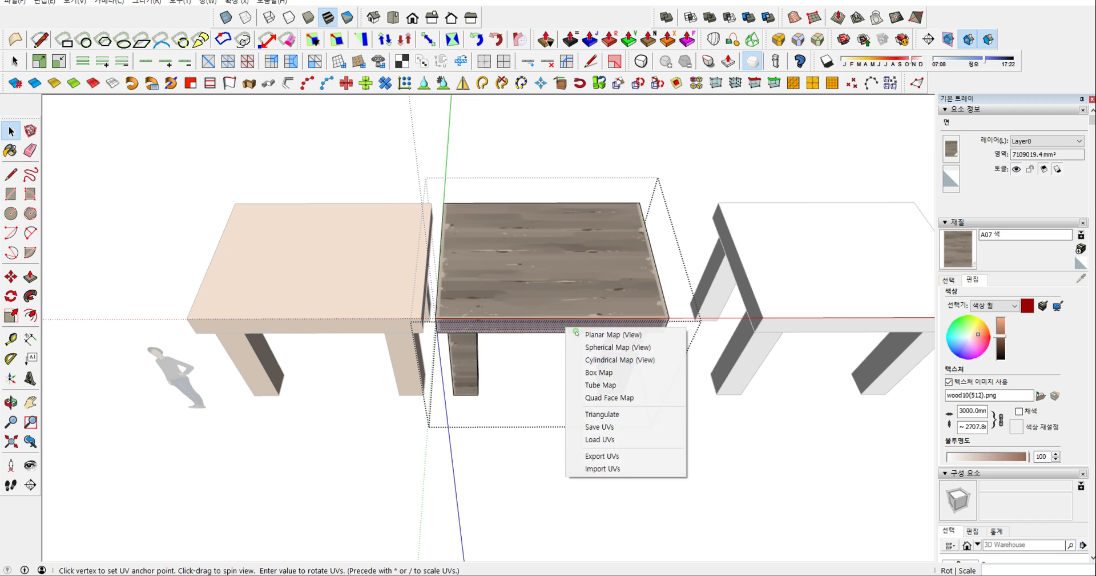
click(611, 371)
right_click(625, 350)
click(661, 400)
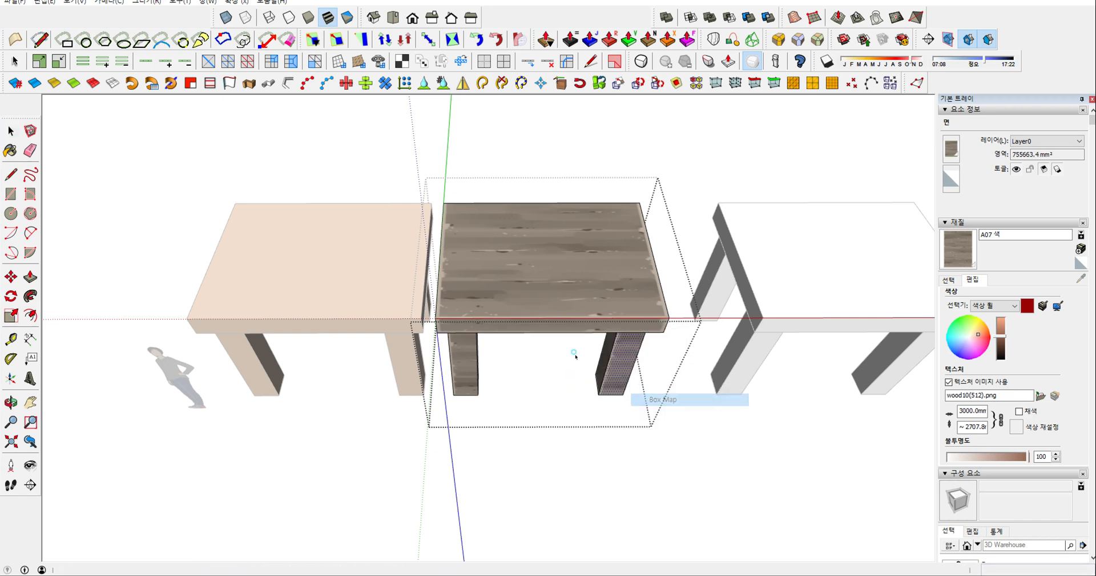
right_click(466, 352)
click(497, 397)
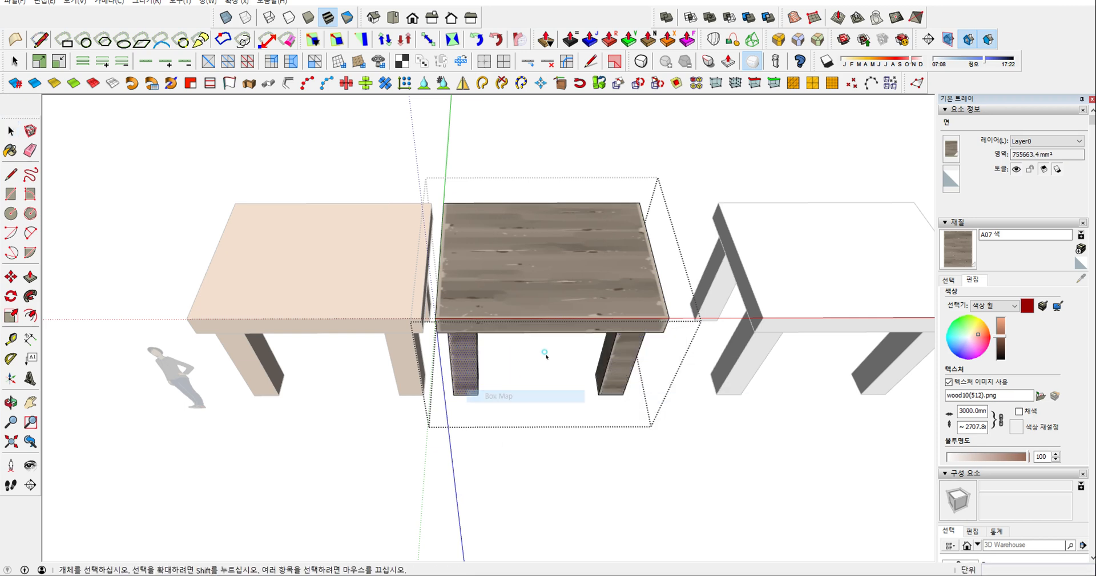
Step: Examine how the wood10(512) texture and its light borders fall on the tabletop, front edge and legs
middle_drag(497, 397, 661, 389)
scroll(516, 300, up, 4)
scroll(661, 389, down, 2)
middle_drag(428, 285, 689, 364)
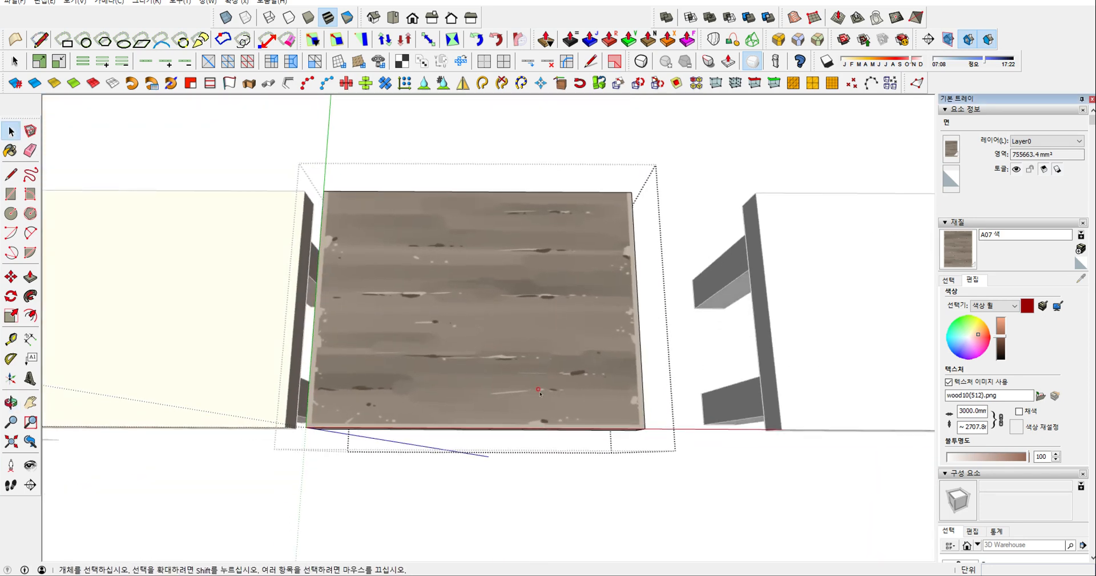
middle_drag(570, 396, 531, 365)
scroll(532, 367, up, 2)
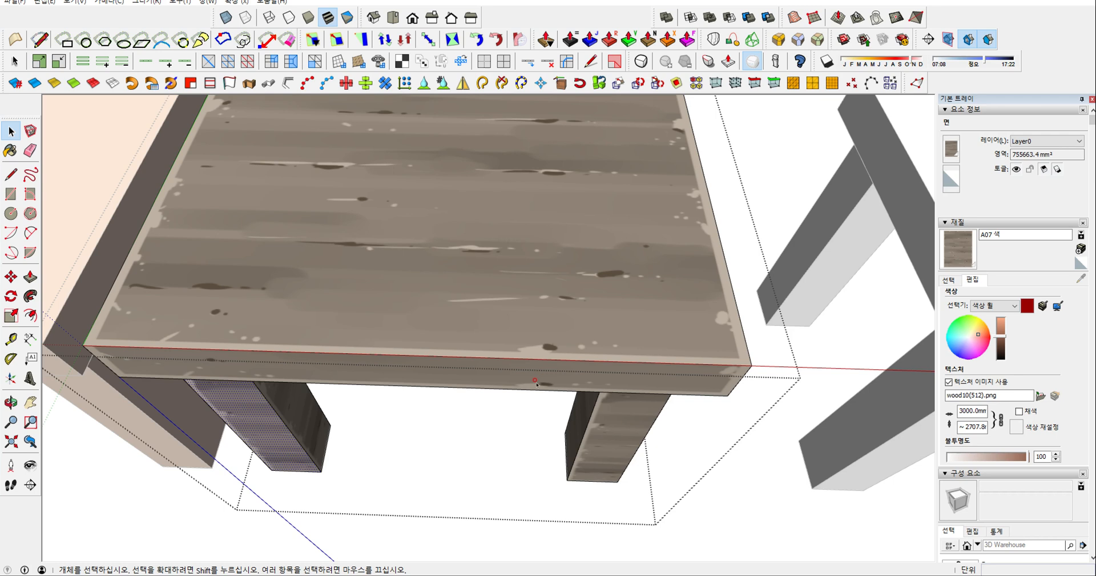
scroll(579, 336, down, 1)
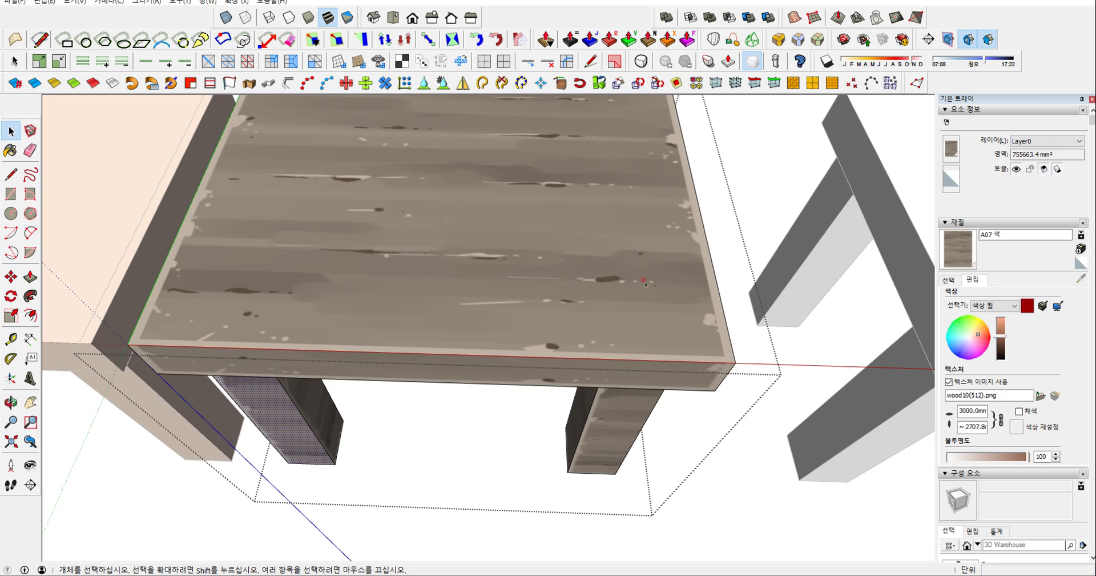
scroll(623, 303, down, 3)
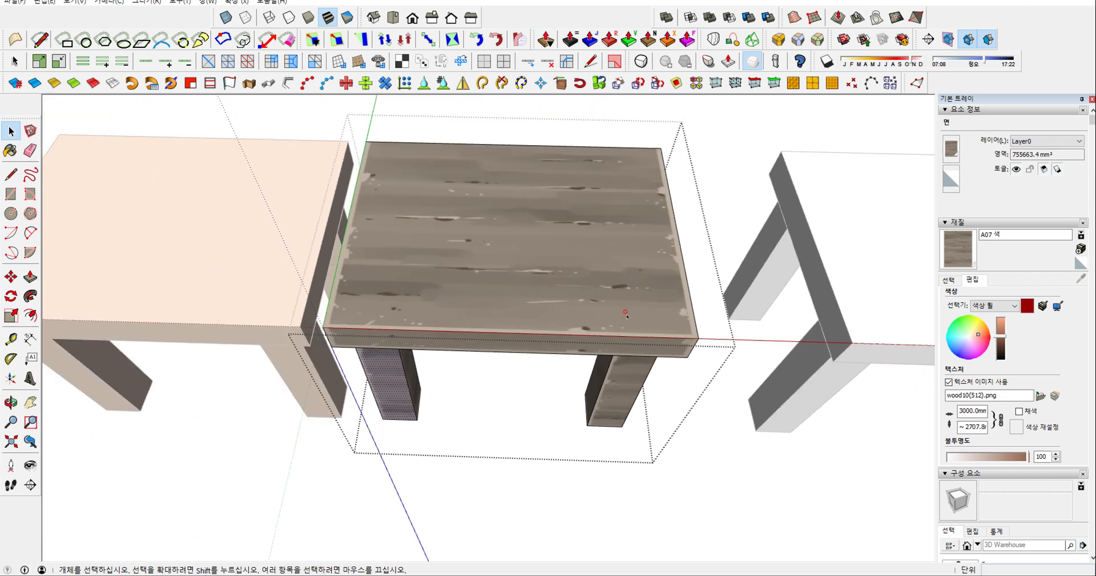
Step: Select all geometry of the middle table, apply Box Map to it as a whole, and clear the selection
triple_click(601, 299)
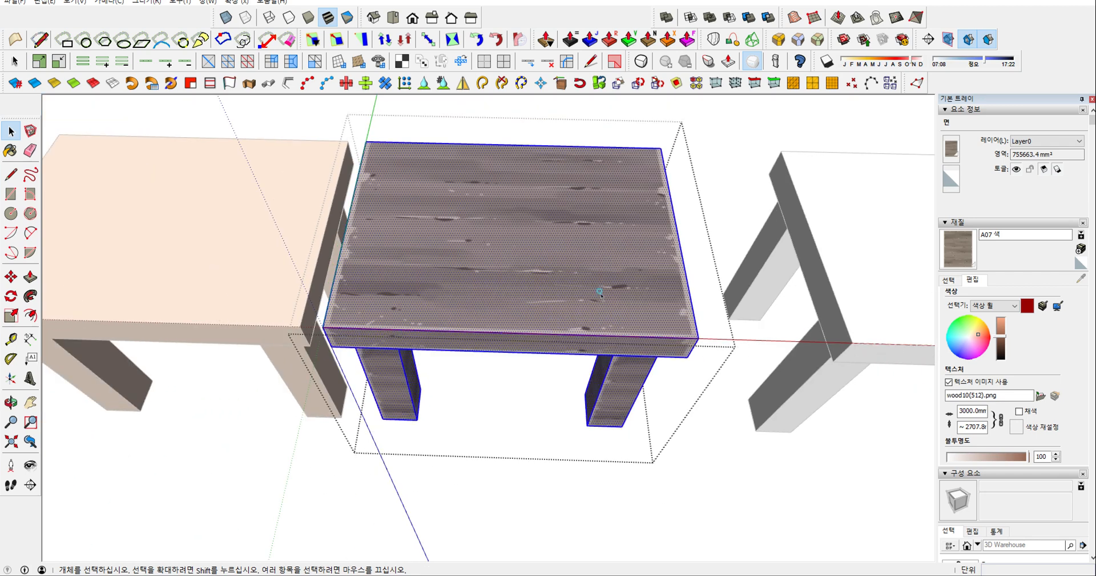
key(u)
right_click(560, 288)
click(590, 334)
click(576, 447)
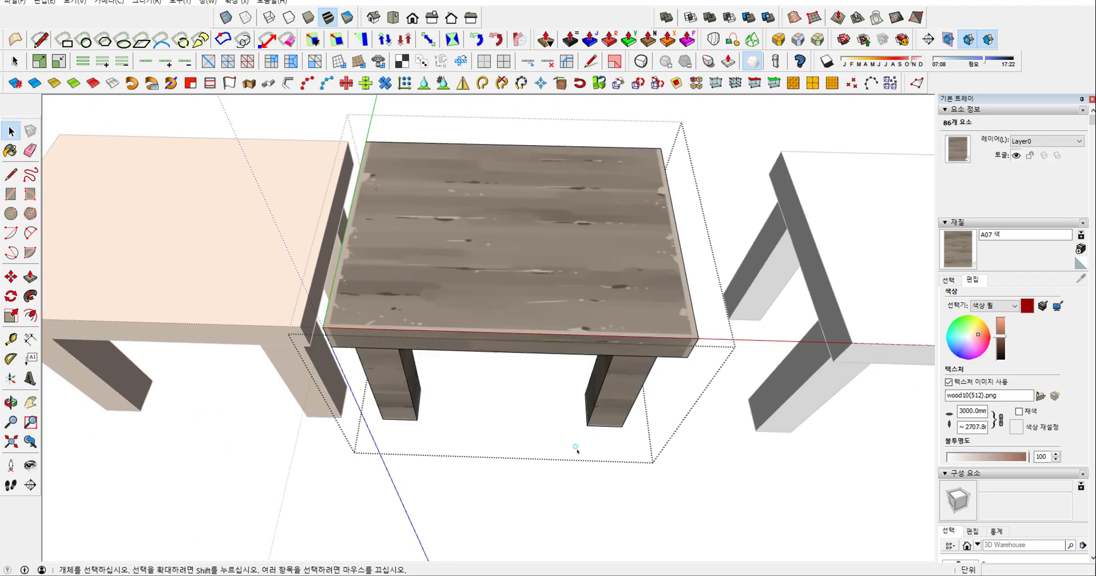
Step: Apply Box Map to the front faces of both front legs and to the front-left leg's inner side face
middle_drag(576, 447, 577, 335)
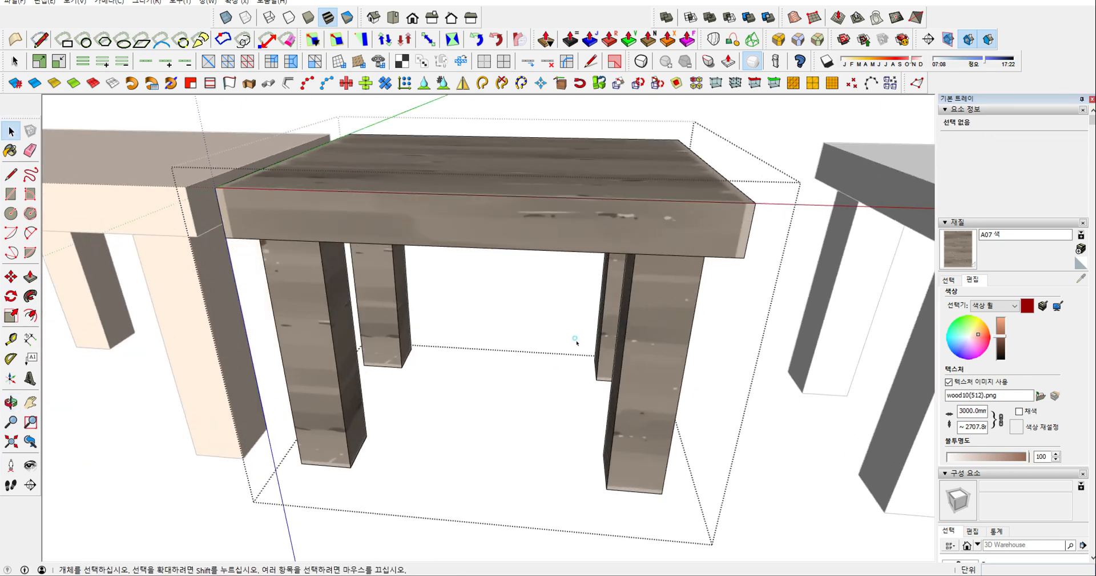
right_click(664, 332)
click(714, 376)
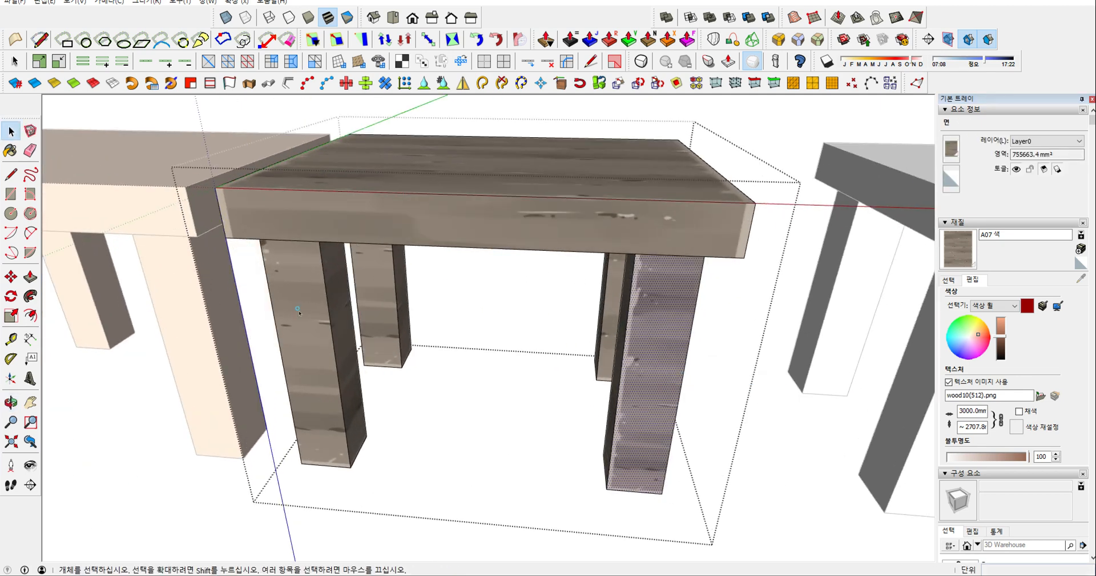
right_click(298, 312)
click(323, 355)
right_click(340, 325)
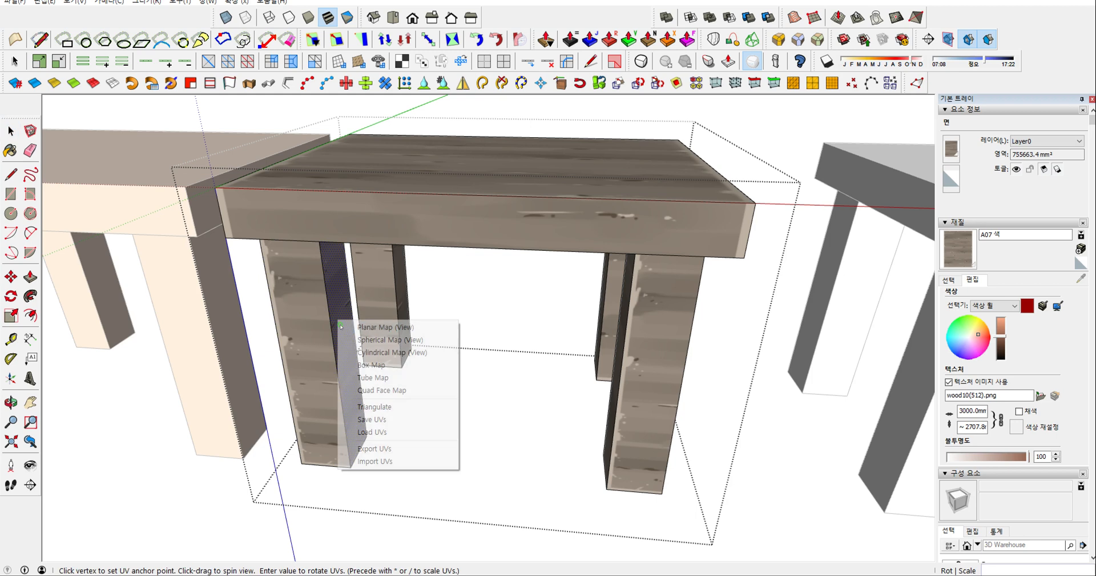
click(371, 364)
Step: Apply Box Map to the back-left leg's front and inner side faces and to the back-right leg's front face
right_click(388, 287)
click(422, 330)
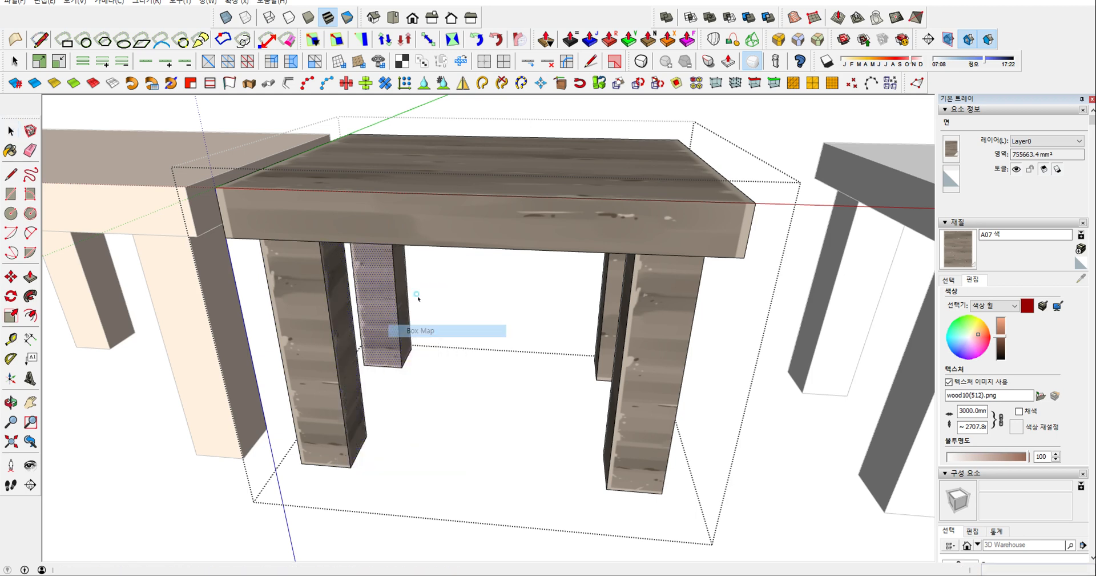
right_click(400, 281)
click(422, 323)
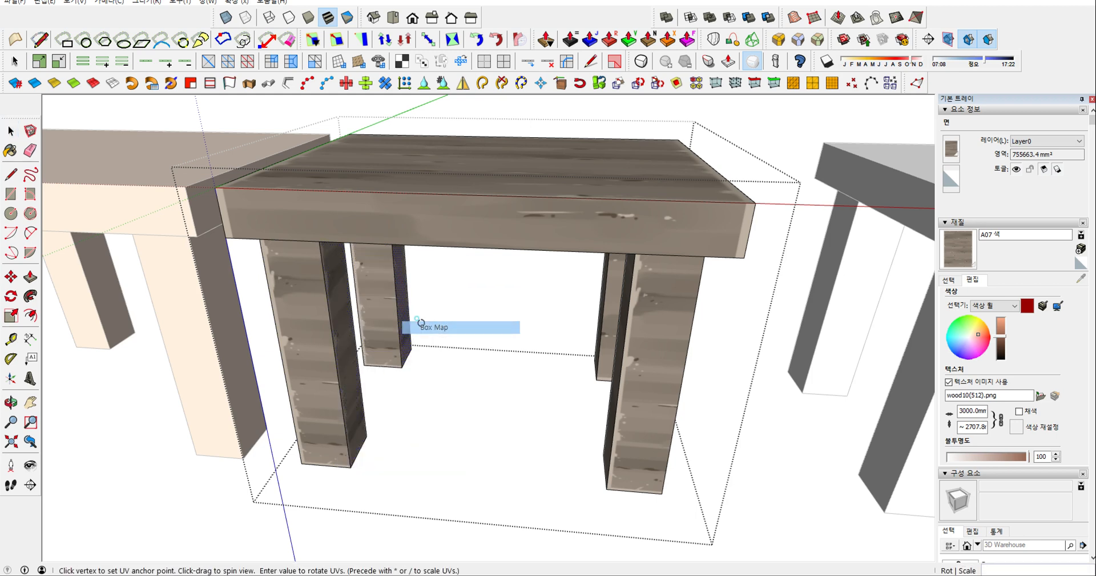
right_click(615, 291)
click(638, 335)
Step: Apply Box Map to the tabletop's front edge face
middle_drag(638, 335, 535, 201)
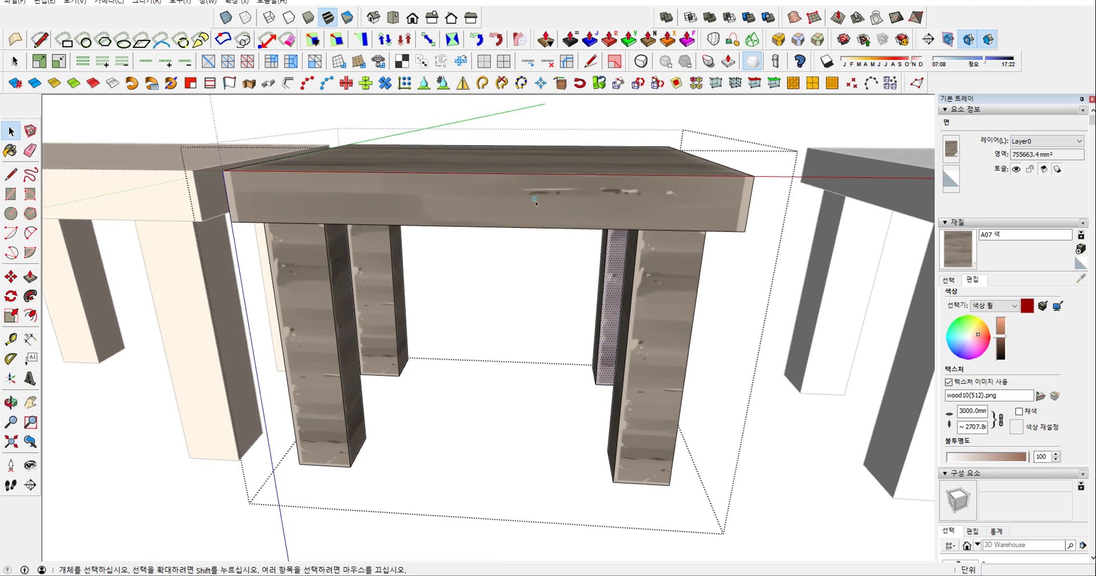
right_click(536, 201)
click(562, 245)
middle_drag(563, 245, 483, 330)
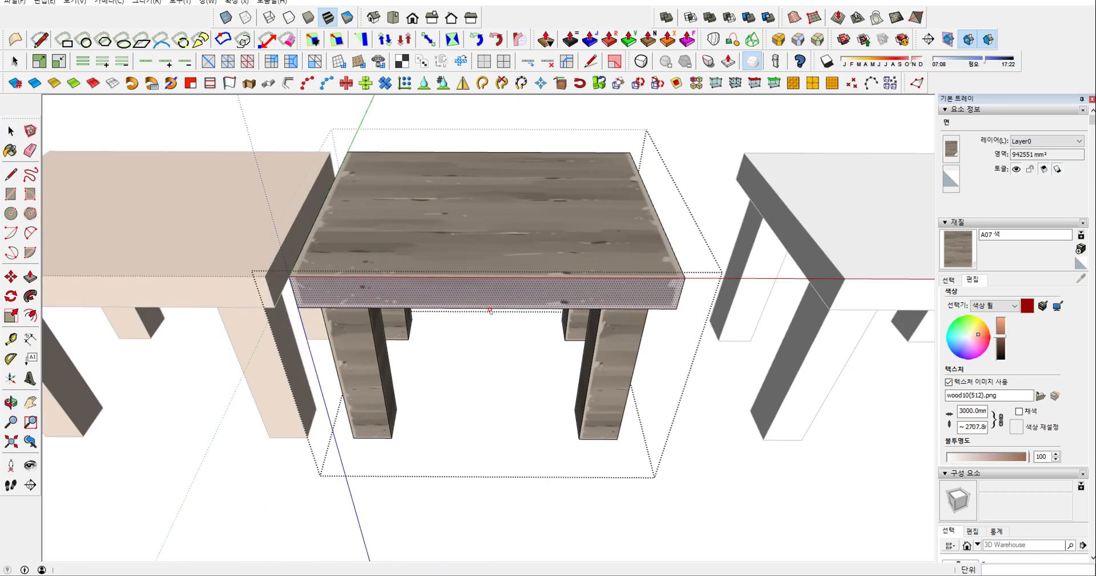
Step: Open the untextured white table group, select all of its geometry, and paint it with the wood10(512) A07 material
scroll(491, 303, down, 3)
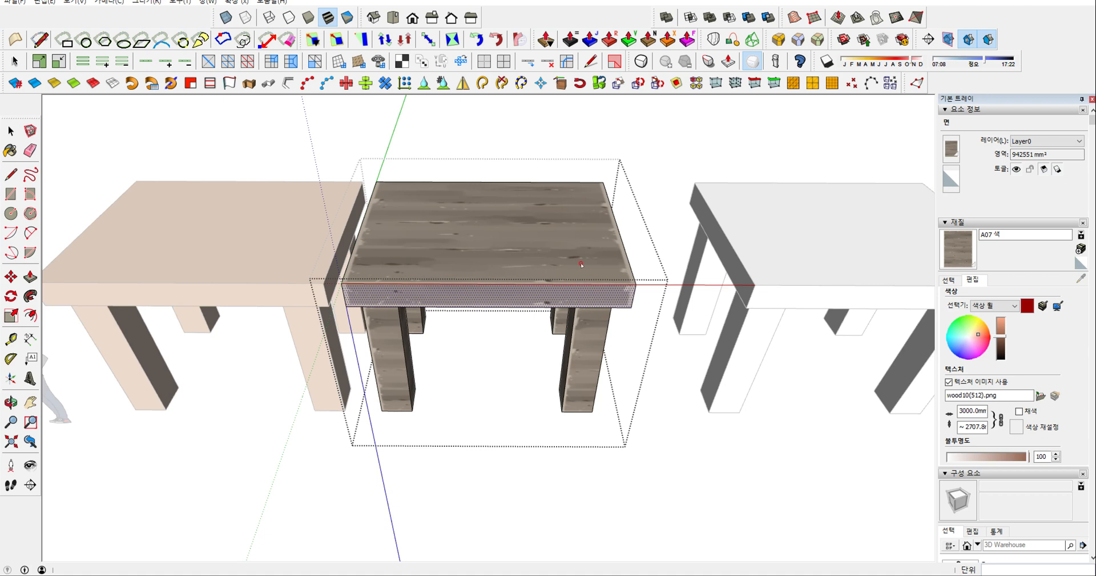
shift+middle_drag(897, 244, 568, 260)
key(space)
triple_click(568, 260)
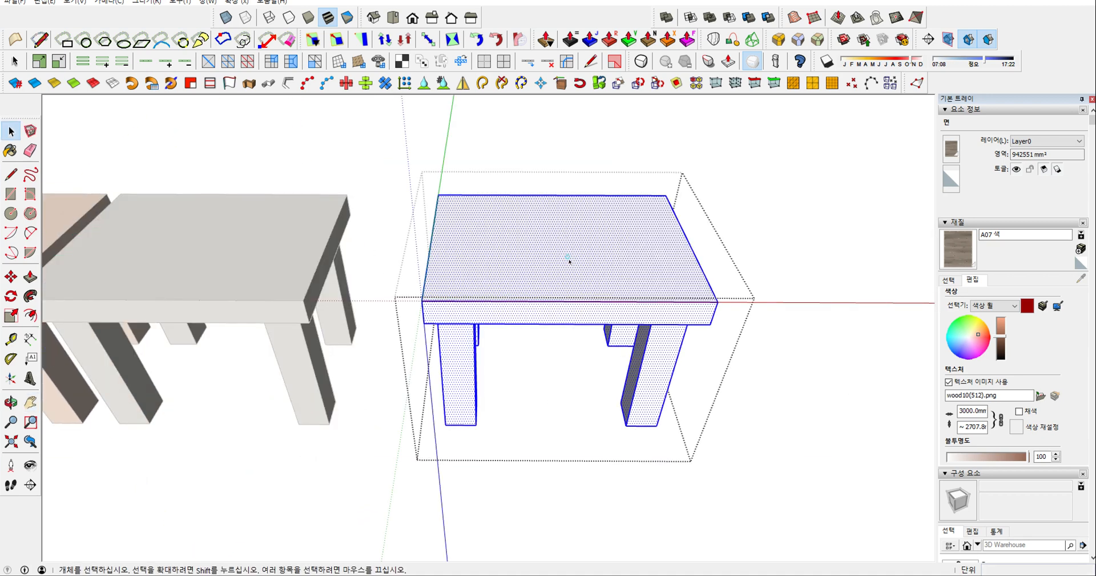
click(958, 249)
click(627, 263)
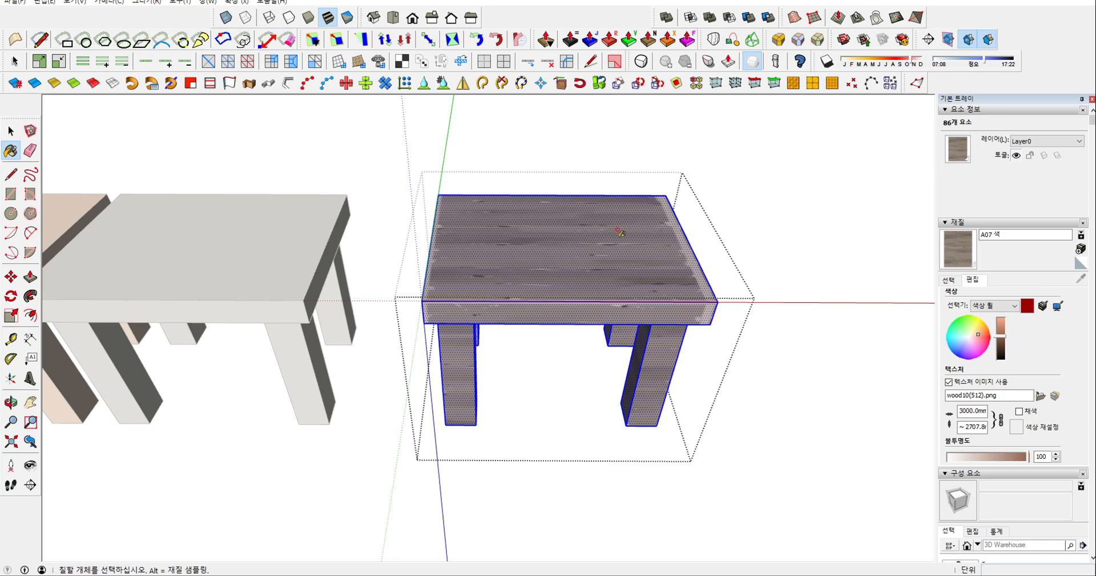
Step: Replace the A07 material's texture image with 문양07.png from the drawing texture folder
mouse_move(621, 232)
middle_down()
mouse_move(600, 419)
mouse_move(572, 328)
mouse_move(522, 317)
mouse_move(537, 309)
middle_up()
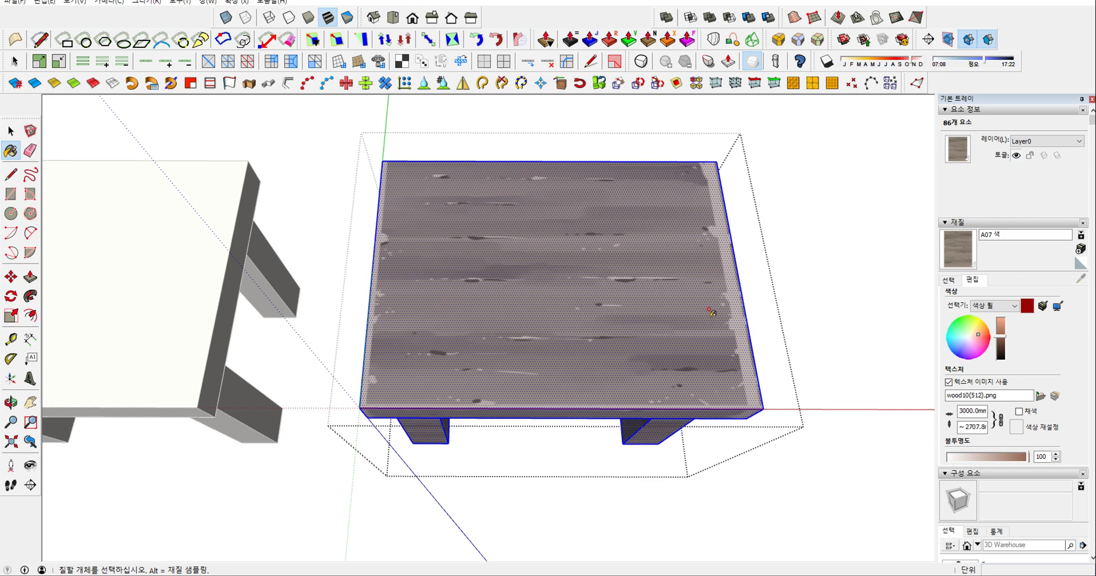
click(1040, 395)
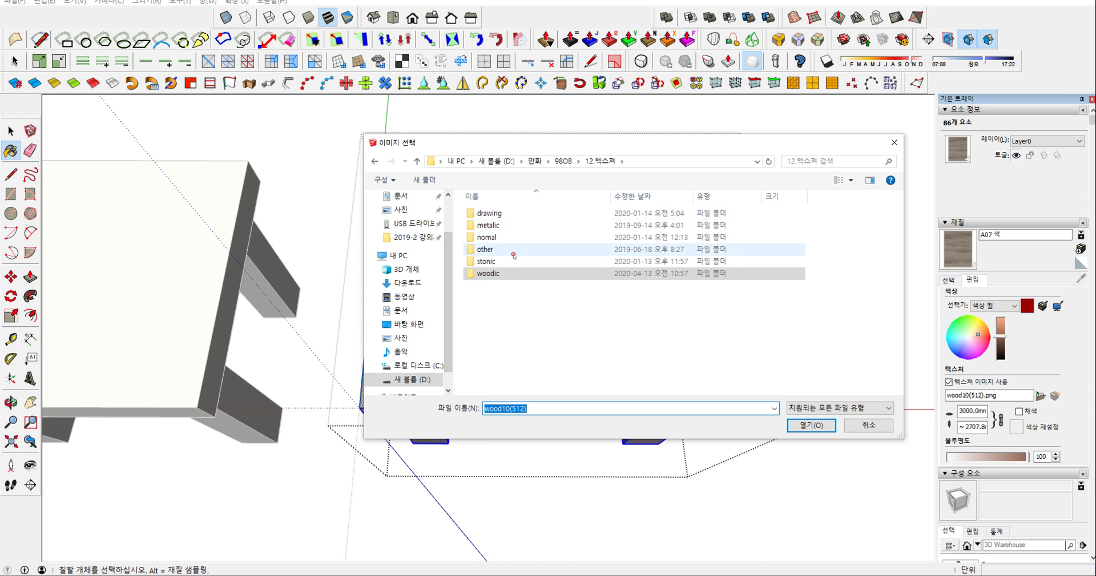
double_click(506, 214)
click(509, 217)
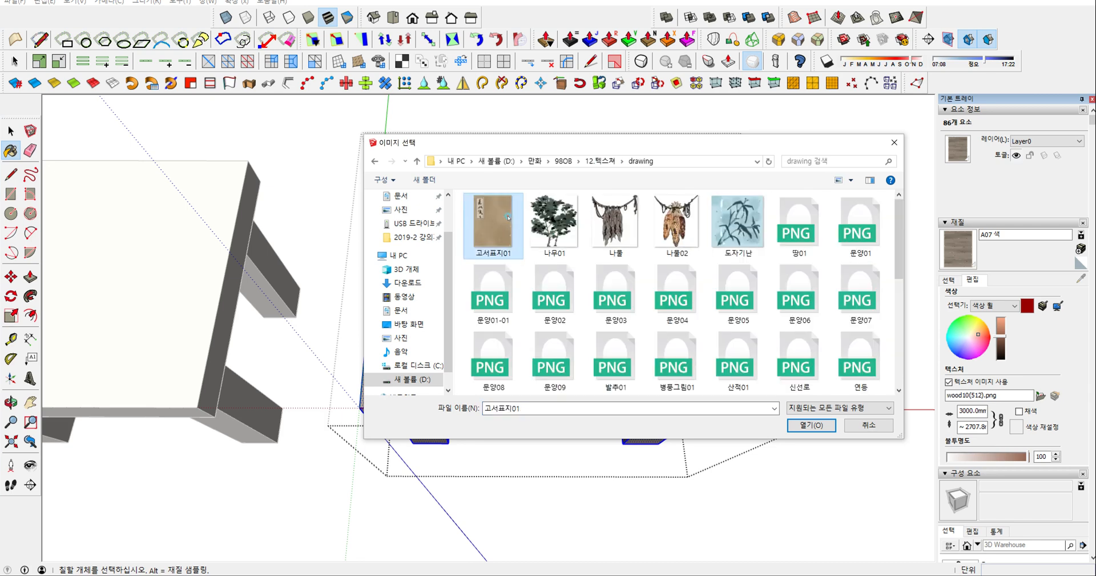
double_click(868, 295)
middle_drag(602, 334, 607, 331)
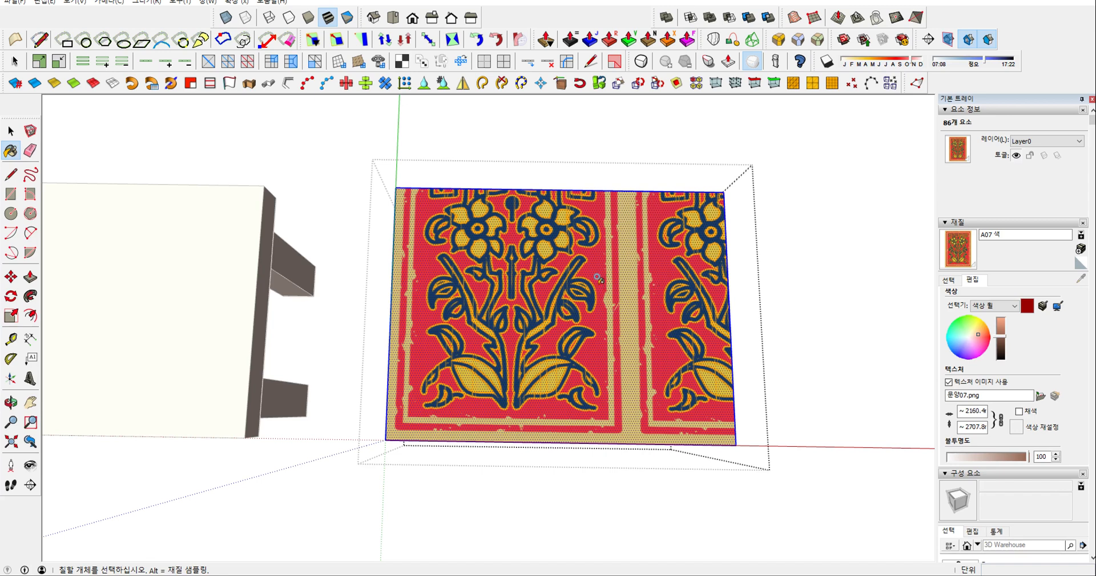
Step: Apply Box Map to the whole table with the floral pattern texture, then examine the tabletop and edges
right_click(588, 277)
click(621, 324)
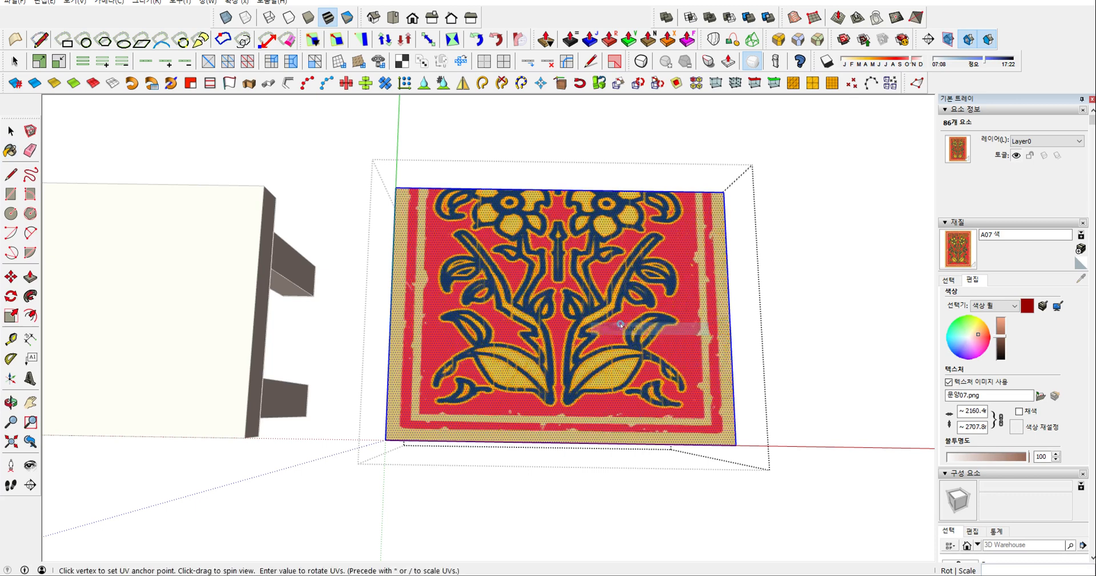
middle_drag(621, 324, 560, 240)
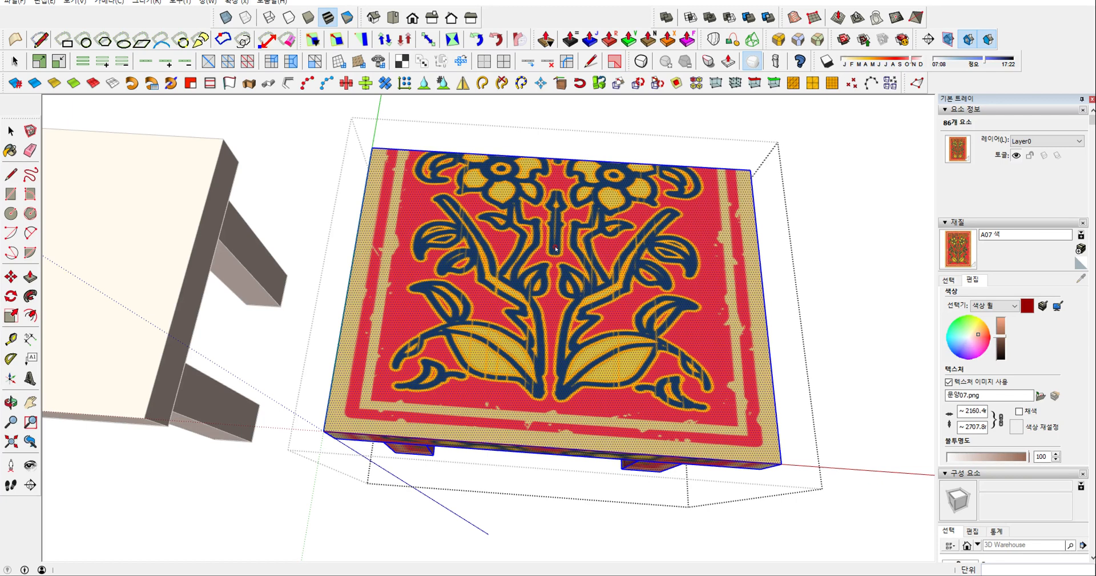
middle_drag(494, 258, 543, 270)
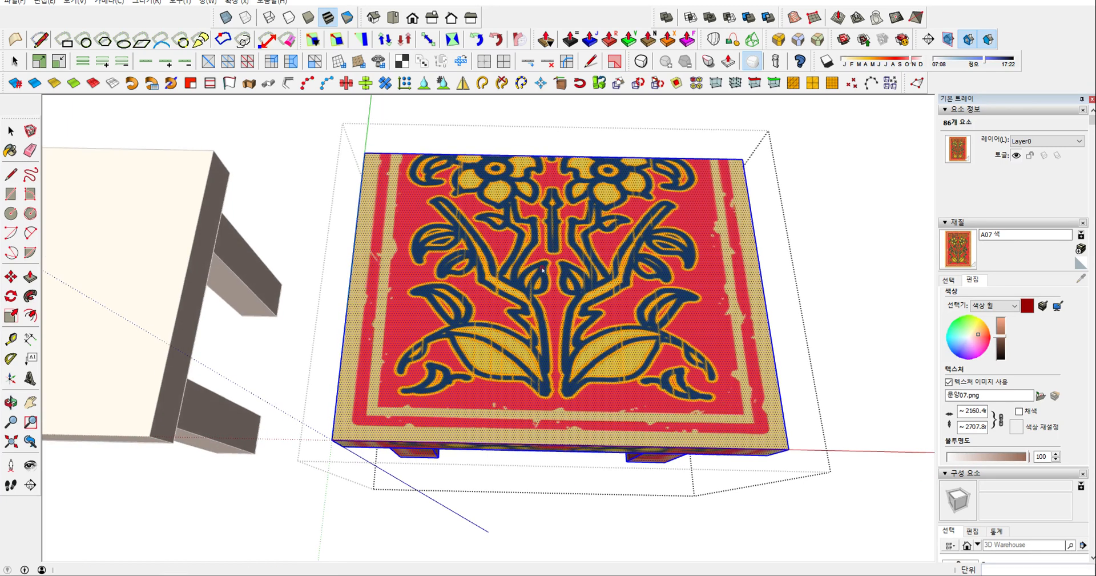
Step: Orbit to an angled view of the table and apply Planar Map (View) to all of its selected geometry
right_click(506, 244)
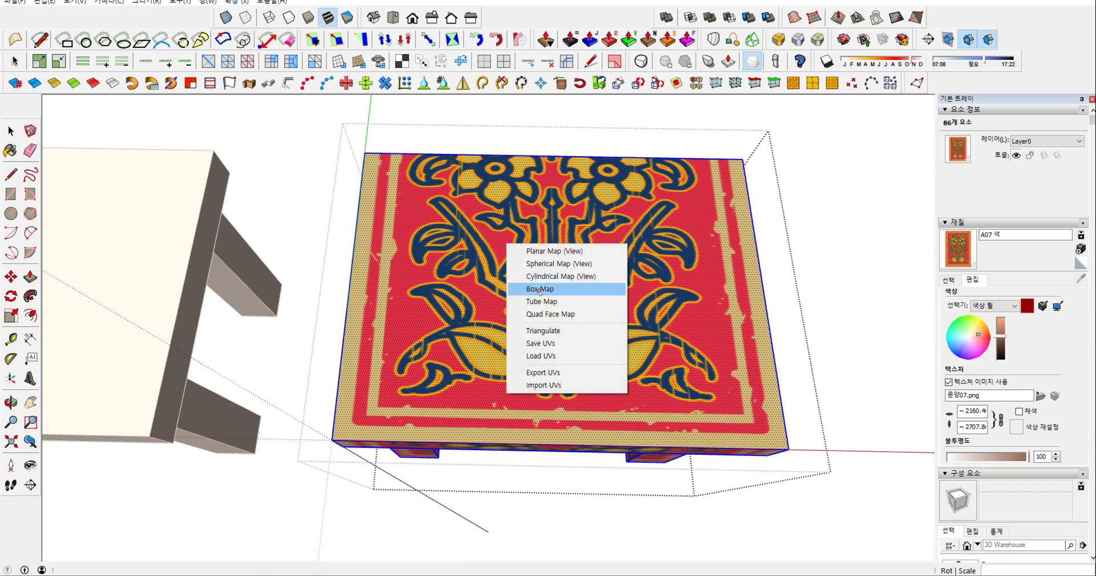
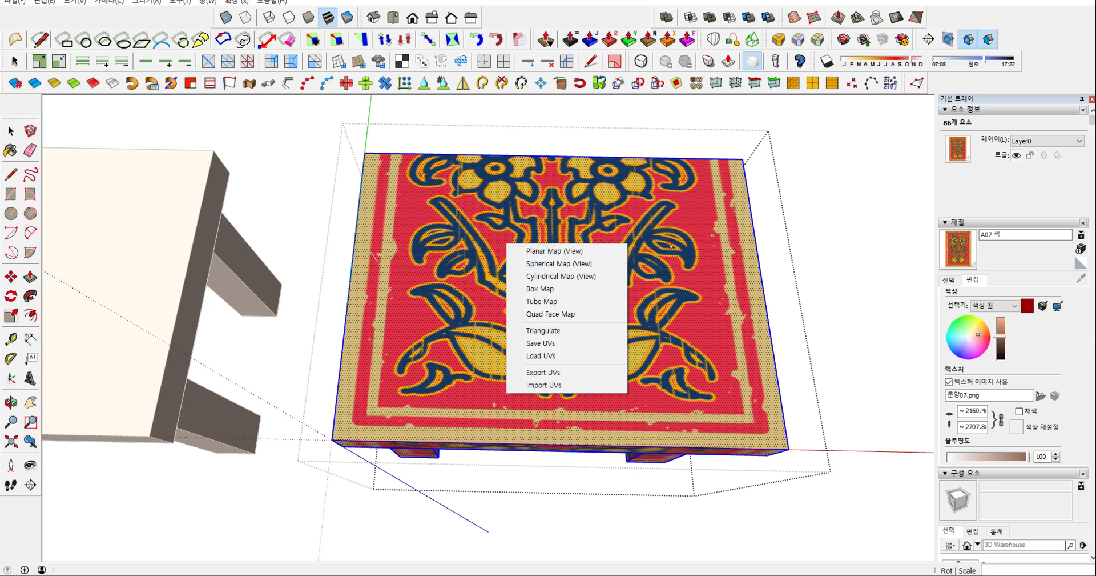
click(644, 249)
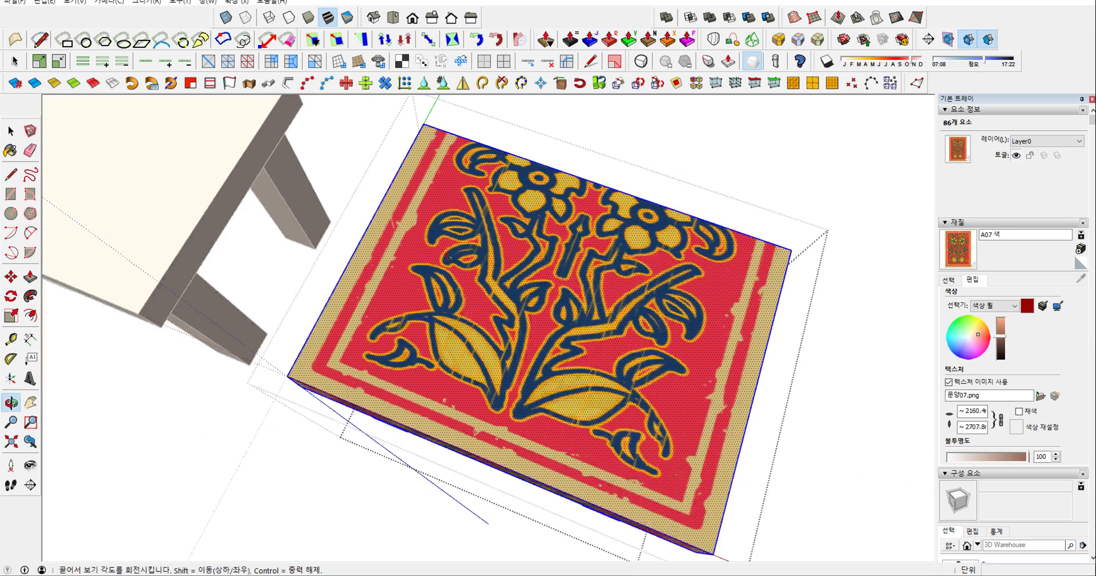
middle_drag(548, 255, 506, 285)
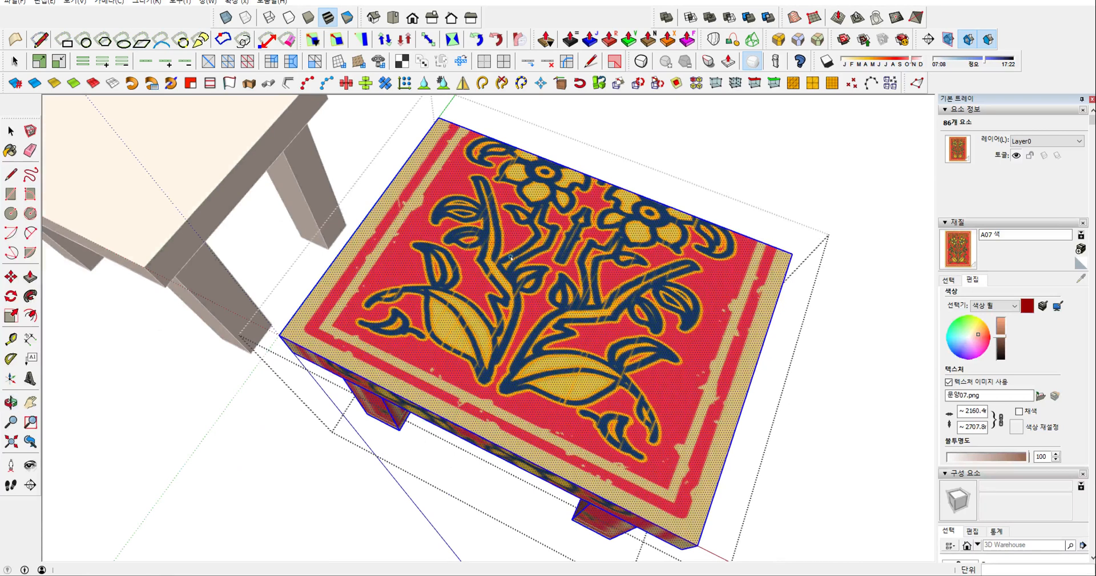
middle_drag(560, 235, 590, 289)
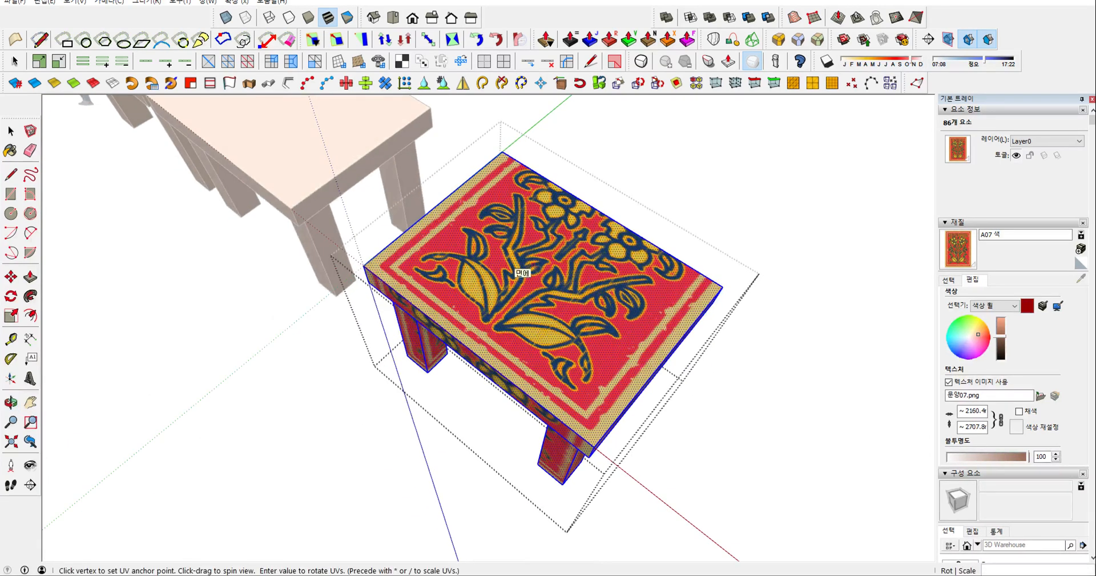
right_click(536, 265)
click(559, 276)
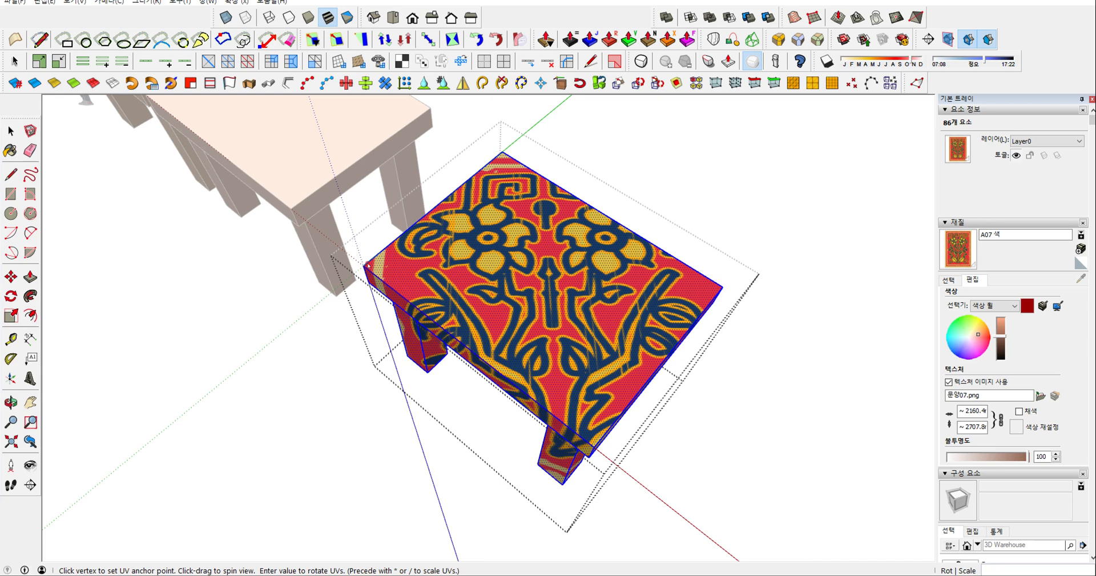
middle_drag(368, 264, 552, 301)
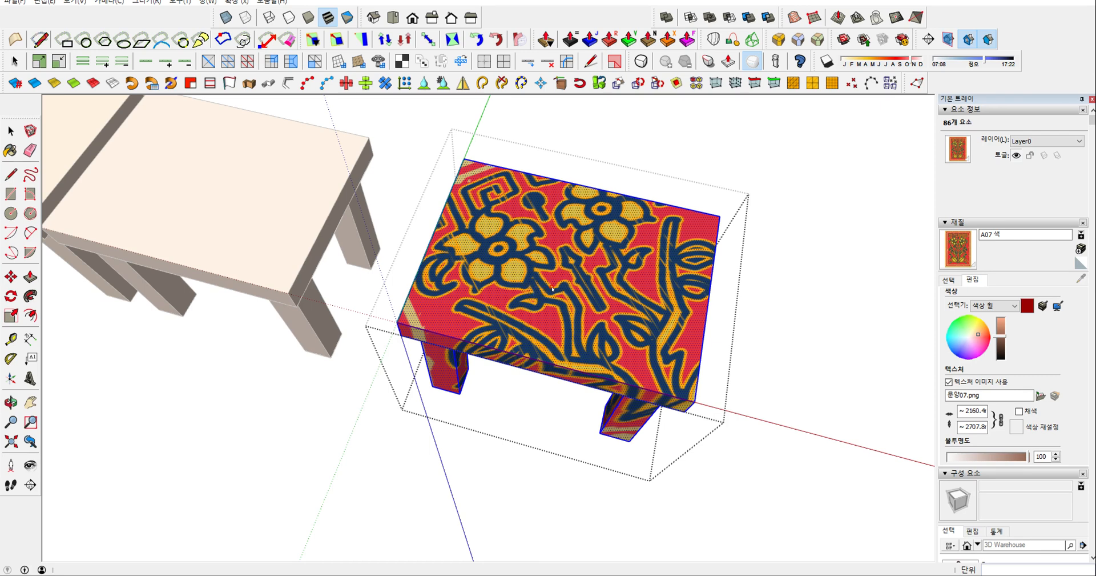
Step: Start on-screen annotation and handwrite the F3 note about inverting (반전) above the patterned table
key(ctrl+alt+d)
drag(664, 134, 693, 131)
mouse_move(674, 134)
mouse_down()
mouse_move(677, 165)
mouse_move(689, 145)
mouse_up()
mouse_move(693, 133)
mouse_down()
mouse_move(706, 140)
mouse_move(693, 154)
mouse_move(724, 140)
mouse_move(782, 151)
mouse_up()
drag(798, 126, 805, 135)
drag(813, 126, 813, 142)
drag(813, 135, 817, 149)
drag(819, 131, 819, 143)
drag(822, 137, 829, 144)
drag(822, 143, 832, 150)
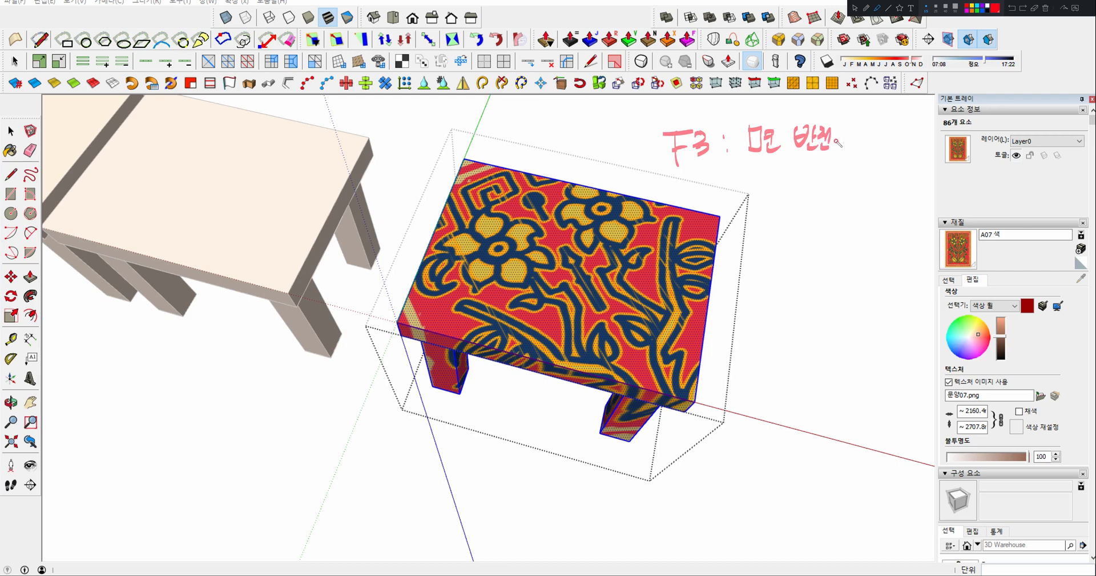
Step: Handwrite the note "F4: 투시 on/OFF" below the F3 note, frame the F3 line and underline the F4 line
drag(761, 174, 780, 171)
mouse_move(765, 174)
mouse_down()
mouse_move(766, 204)
mouse_move(779, 187)
mouse_up()
mouse_move(790, 175)
mouse_down()
mouse_move(798, 204)
mouse_move(843, 168)
mouse_move(854, 195)
mouse_up()
mouse_move(850, 177)
mouse_down()
mouse_move(845, 191)
mouse_move(859, 190)
mouse_up()
drag(863, 175, 874, 192)
drag(885, 174, 887, 189)
drag(886, 182, 894, 189)
mouse_move(907, 168)
mouse_down()
mouse_move(895, 191)
mouse_move(932, 171)
mouse_up()
drag(922, 172, 921, 191)
drag(922, 181, 945, 170)
mouse_move(935, 171)
mouse_down()
mouse_move(934, 191)
mouse_move(945, 180)
mouse_up()
mouse_move(669, 176)
mouse_down()
mouse_move(854, 117)
mouse_move(648, 128)
mouse_up()
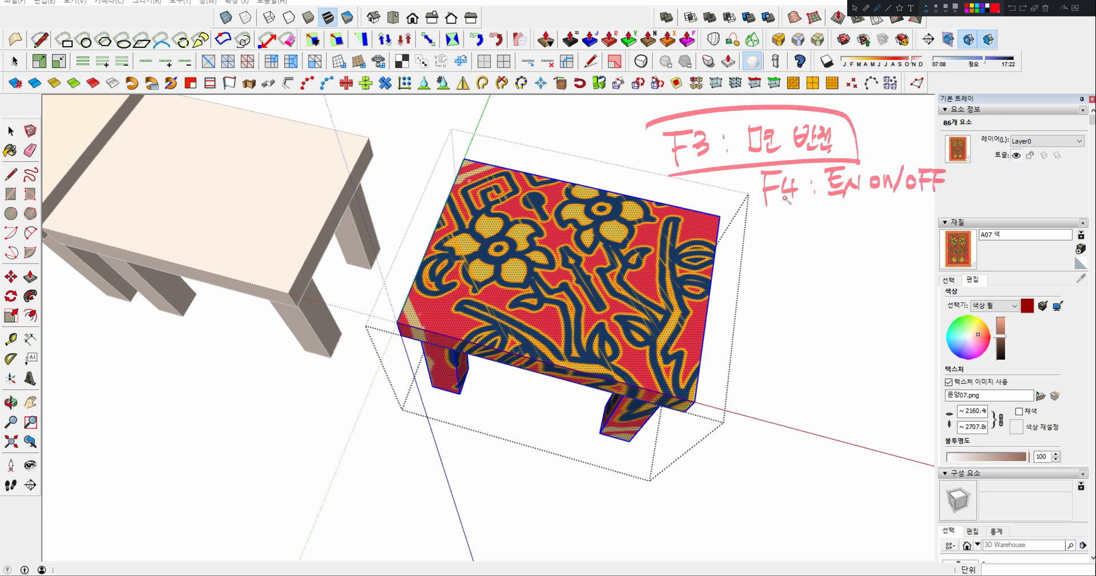
mouse_move(756, 219)
mouse_down()
mouse_move(976, 206)
mouse_move(956, 205)
mouse_up()
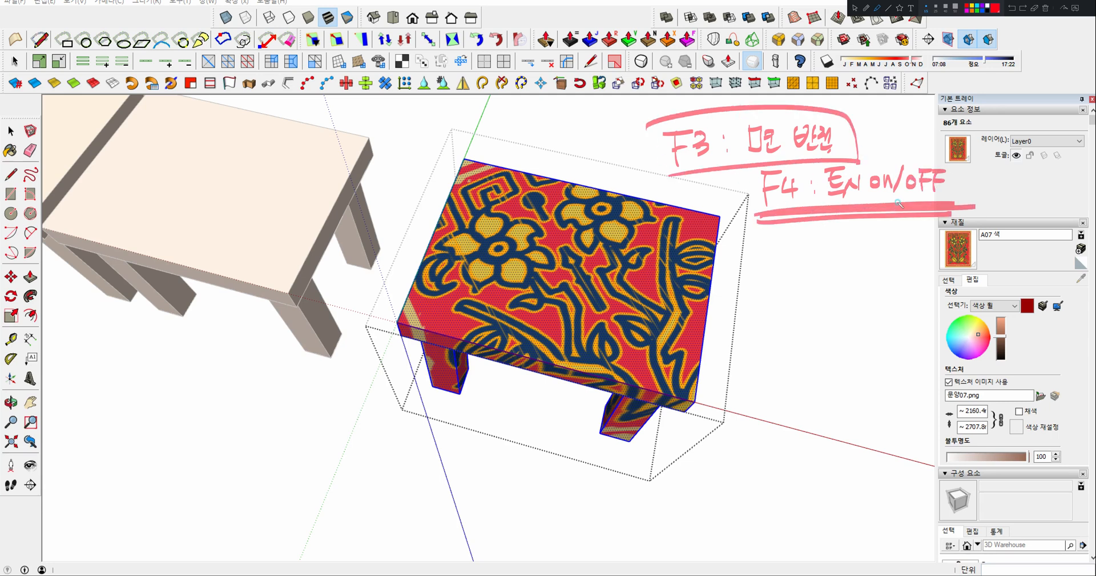
Step: Circle 투시, handwrite a note describing Planar Map as the option for precisely fitting flat images, and clear the annotations
mouse_move(869, 172)
mouse_down()
mouse_move(865, 201)
mouse_move(844, 212)
mouse_up()
mouse_move(774, 241)
mouse_down()
mouse_move(774, 269)
mouse_move(777, 257)
mouse_up()
mouse_move(787, 241)
mouse_down()
mouse_move(805, 263)
mouse_move(901, 259)
mouse_up()
mouse_move(784, 291)
mouse_down()
mouse_move(805, 298)
mouse_move(799, 313)
mouse_up()
mouse_move(717, 247)
mouse_down()
mouse_move(720, 278)
mouse_move(759, 268)
mouse_move(734, 300)
mouse_move(742, 279)
mouse_up()
mouse_move(811, 294)
mouse_down()
mouse_move(823, 304)
mouse_move(899, 289)
mouse_move(898, 300)
mouse_move(802, 331)
mouse_move(806, 345)
mouse_move(900, 325)
mouse_move(905, 340)
mouse_move(907, 328)
mouse_move(914, 342)
mouse_move(924, 335)
mouse_up()
mouse_move(807, 366)
mouse_down()
mouse_move(823, 371)
mouse_move(810, 387)
mouse_move(911, 371)
mouse_move(917, 359)
mouse_move(919, 379)
mouse_up()
mouse_move(825, 403)
mouse_down()
mouse_move(816, 413)
mouse_move(830, 428)
mouse_move(840, 406)
mouse_move(864, 422)
mouse_up()
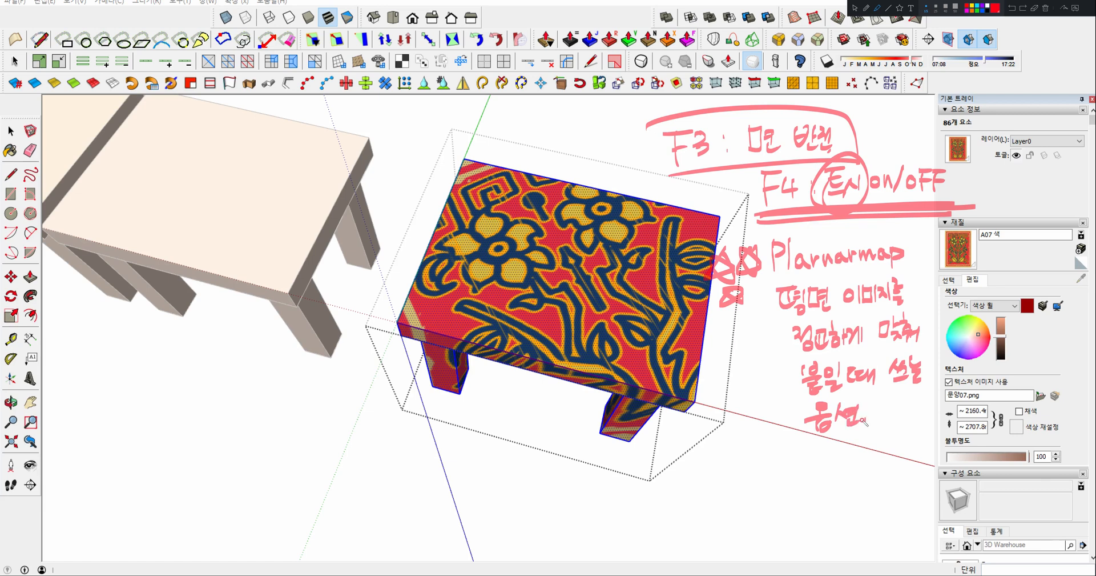
drag(763, 302, 717, 341)
key(Escape)
Step: Reapply Box Map to the entire table and inspect the pattern from the front and from above
mouse_move(641, 299)
middle_down()
mouse_move(530, 293)
mouse_move(607, 297)
mouse_move(604, 157)
middle_up()
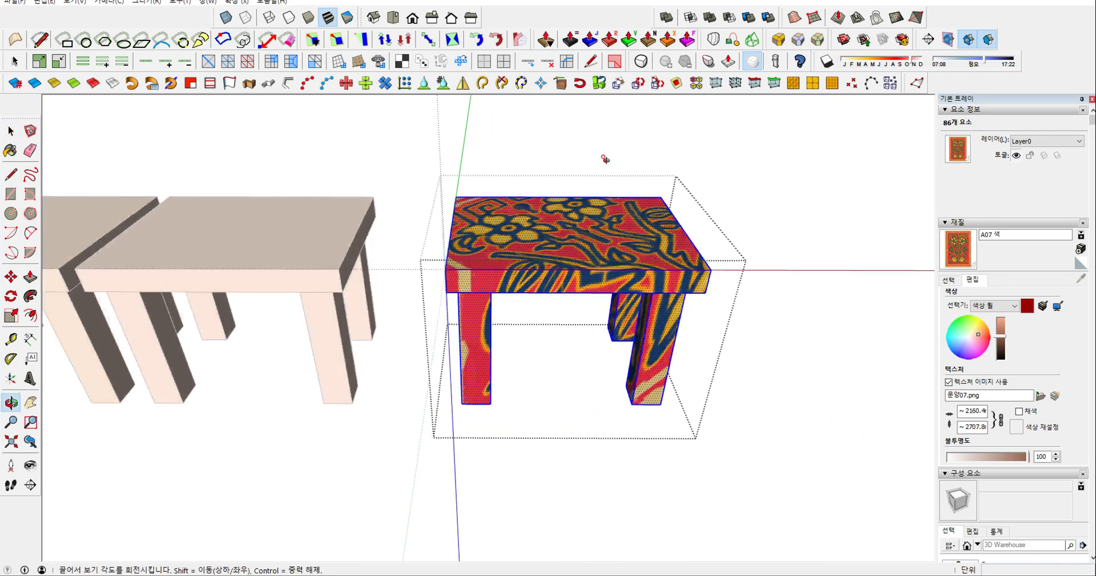
scroll(583, 242, up, 2)
right_click(583, 242)
click(642, 276)
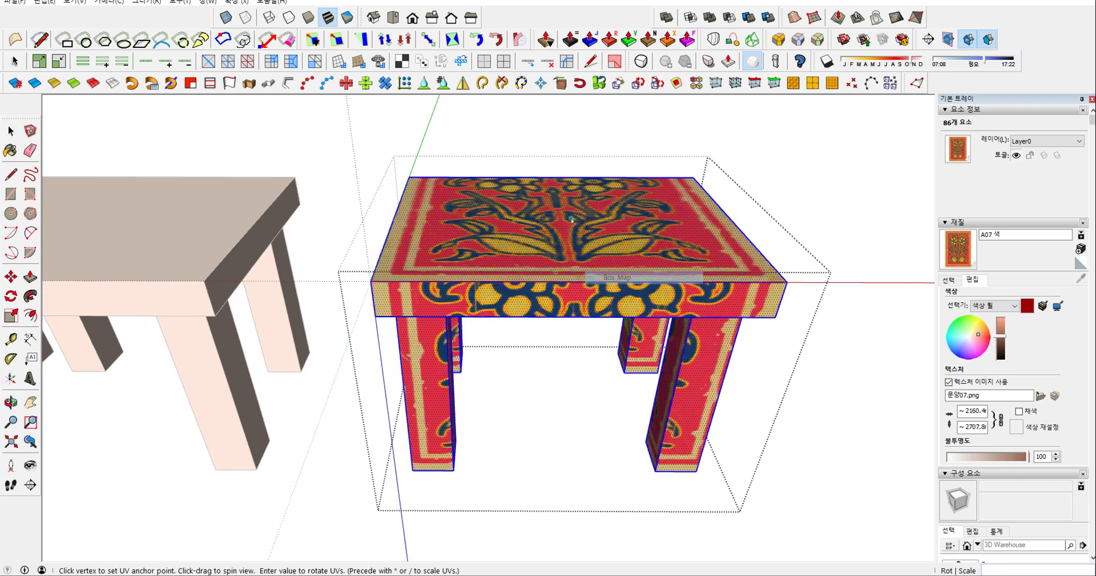
middle_drag(642, 277, 542, 480)
middle_drag(563, 268, 573, 297)
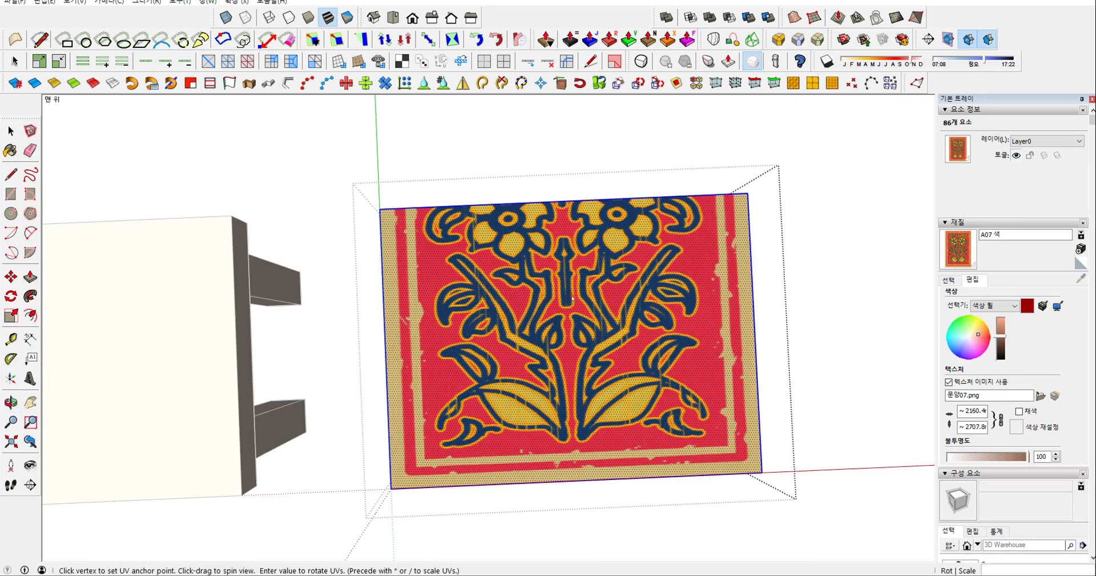
Step: Apply Box Map again, then Planar Map (View), to the whole table from the nearly top-down view
right_click(573, 297)
click(599, 341)
right_click(590, 321)
click(611, 327)
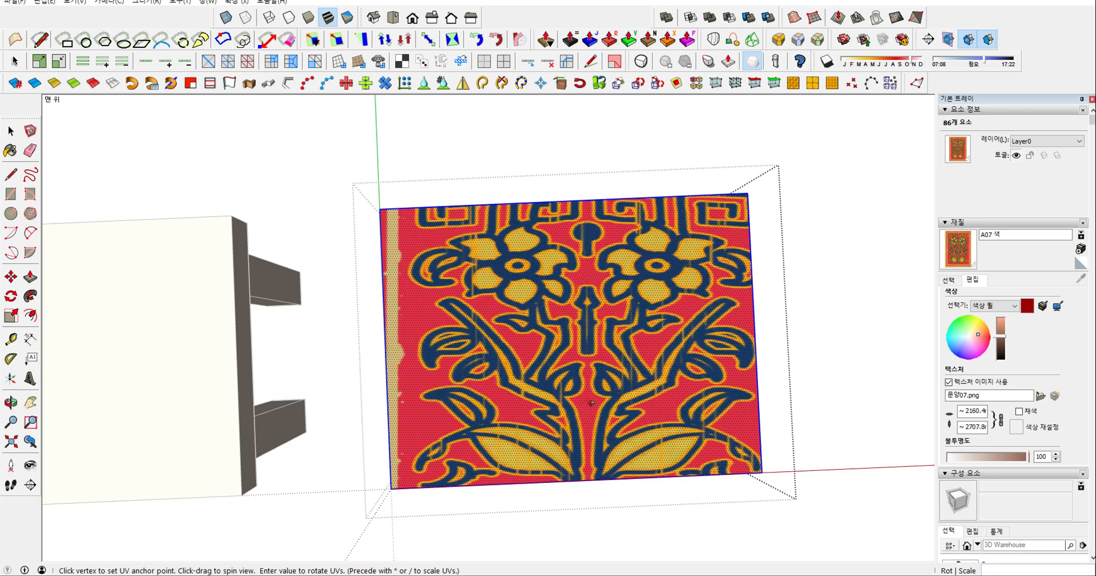
Step: Float the standard view controls over the model, switch to the Top view and apply Planar Map (View) to the whole table
middle_drag(591, 403, 544, 238)
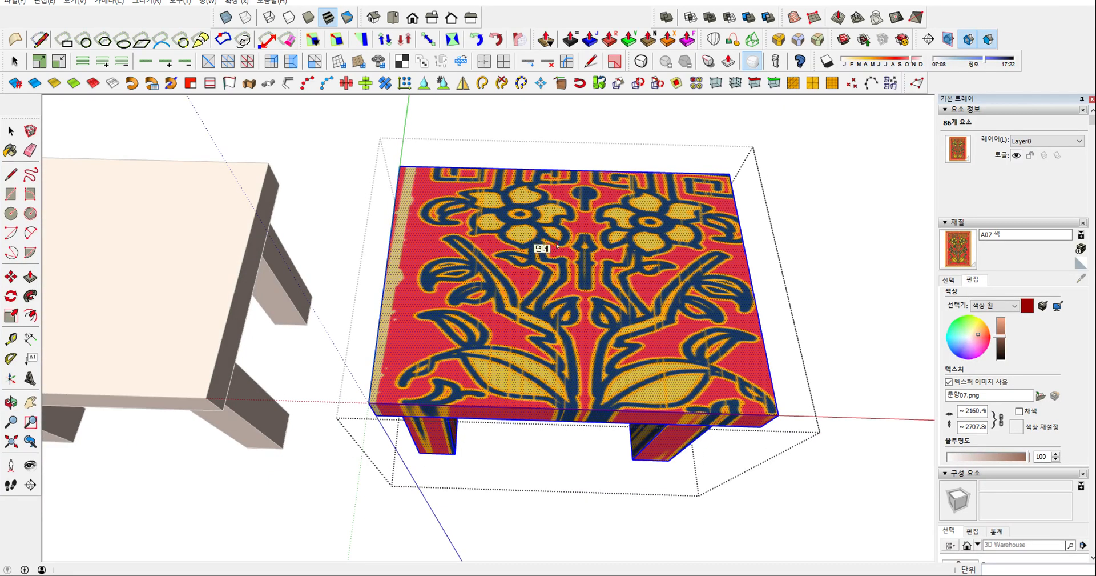
middle_drag(556, 246, 570, 257)
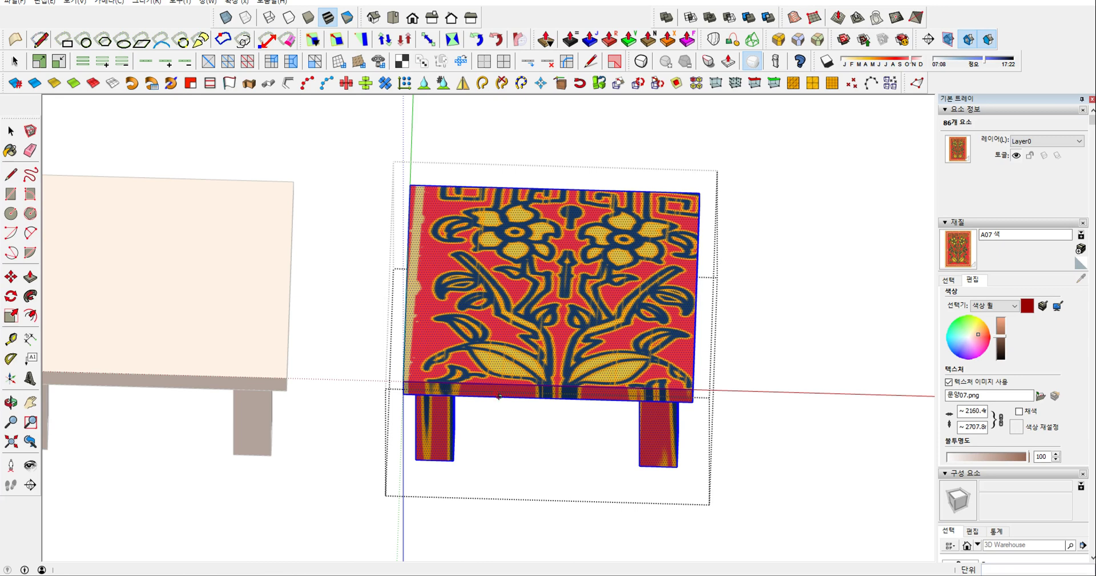
middle_drag(500, 396, 501, 326)
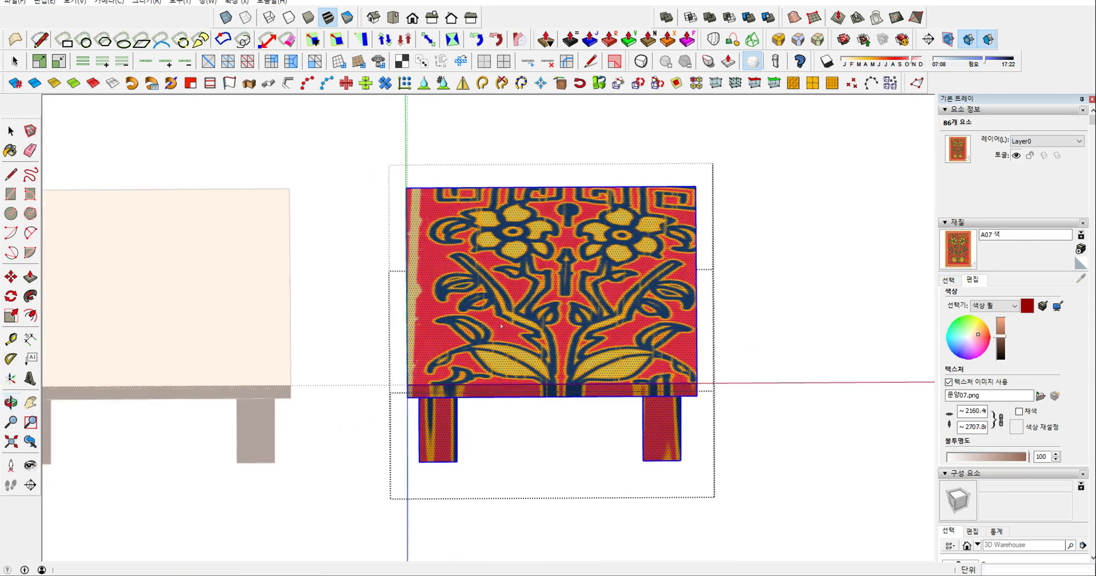
drag(358, 18, 240, 162)
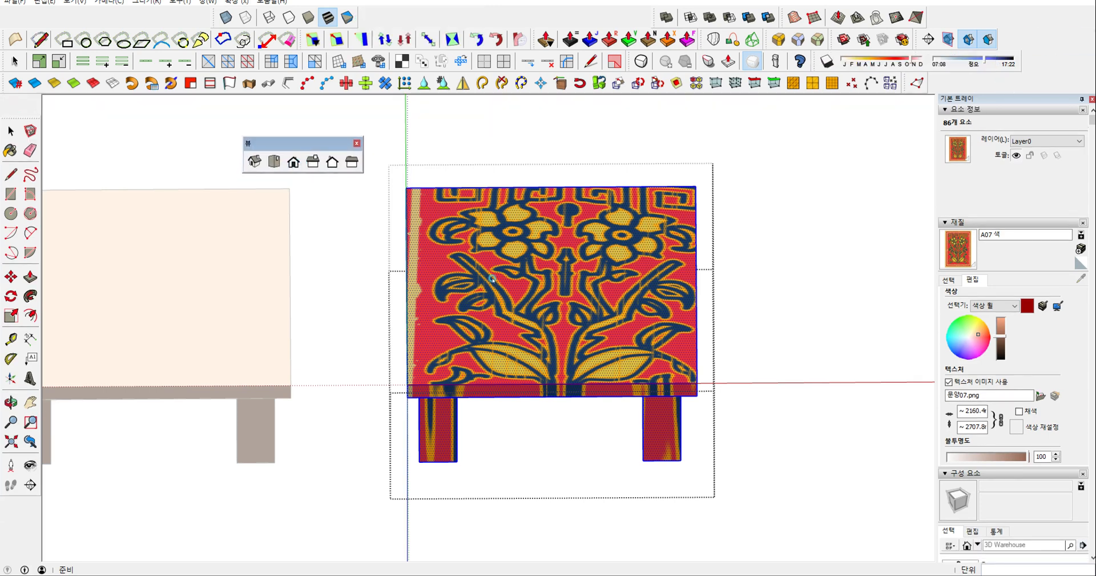
click(274, 162)
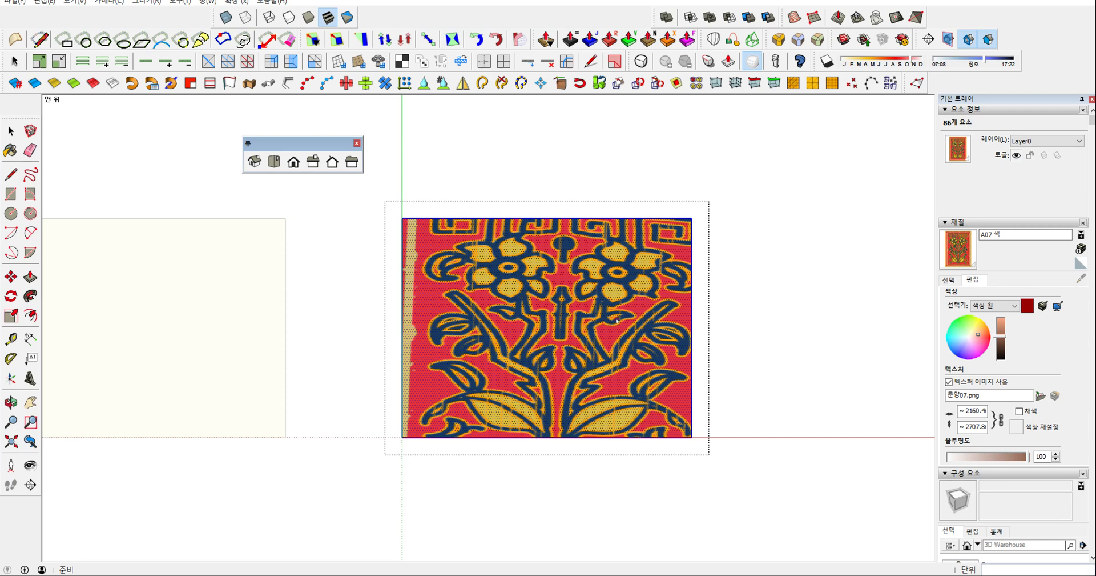
right_click(539, 276)
click(569, 280)
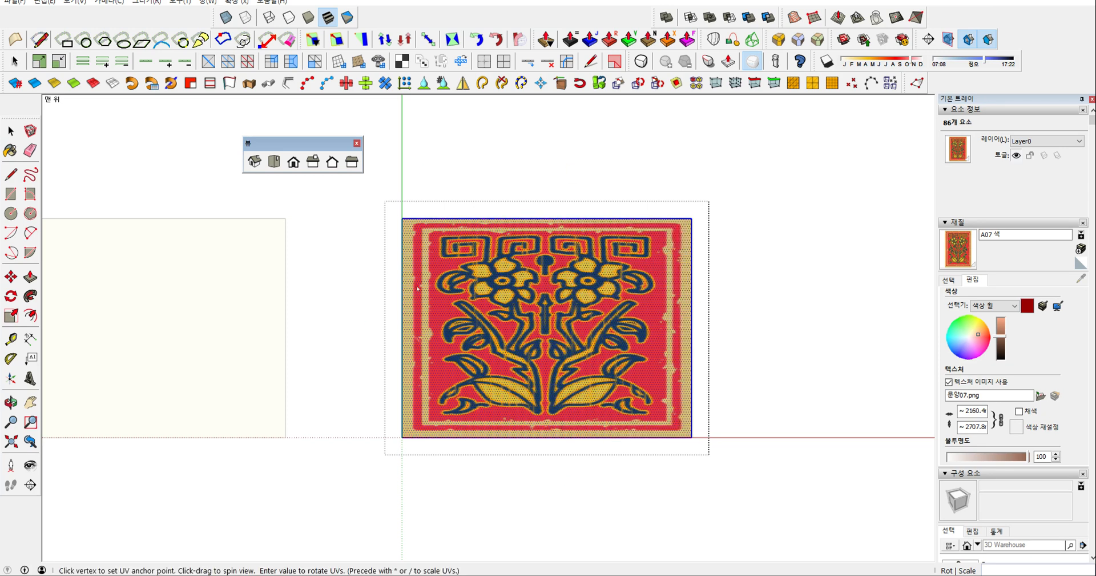
Step: Switch to the Front view and apply Planar Map (View) to only the tabletop's front edge face
click(293, 162)
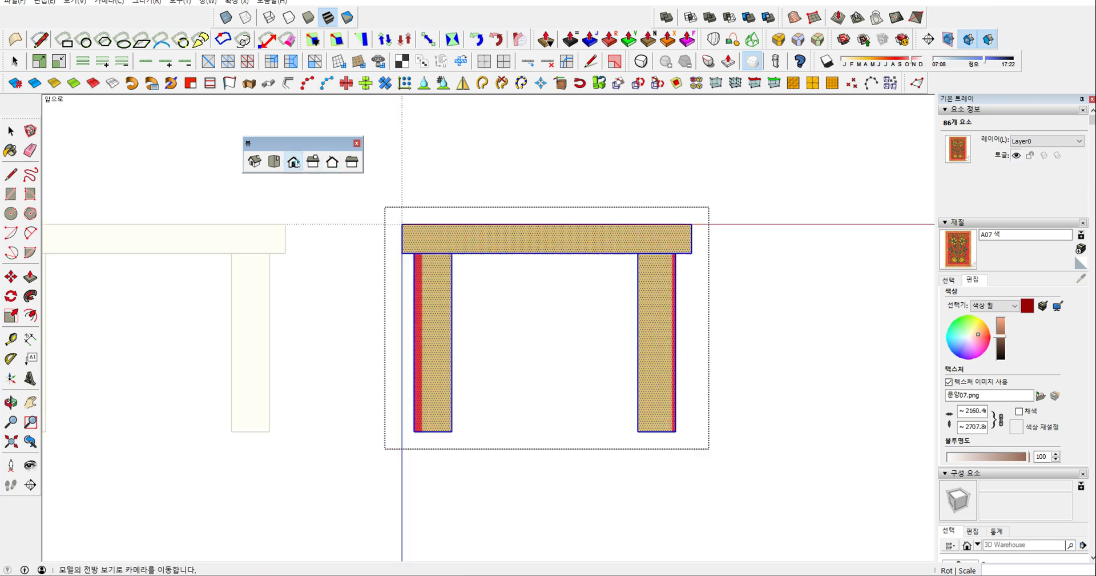
key(space)
click(536, 233)
right_click(536, 233)
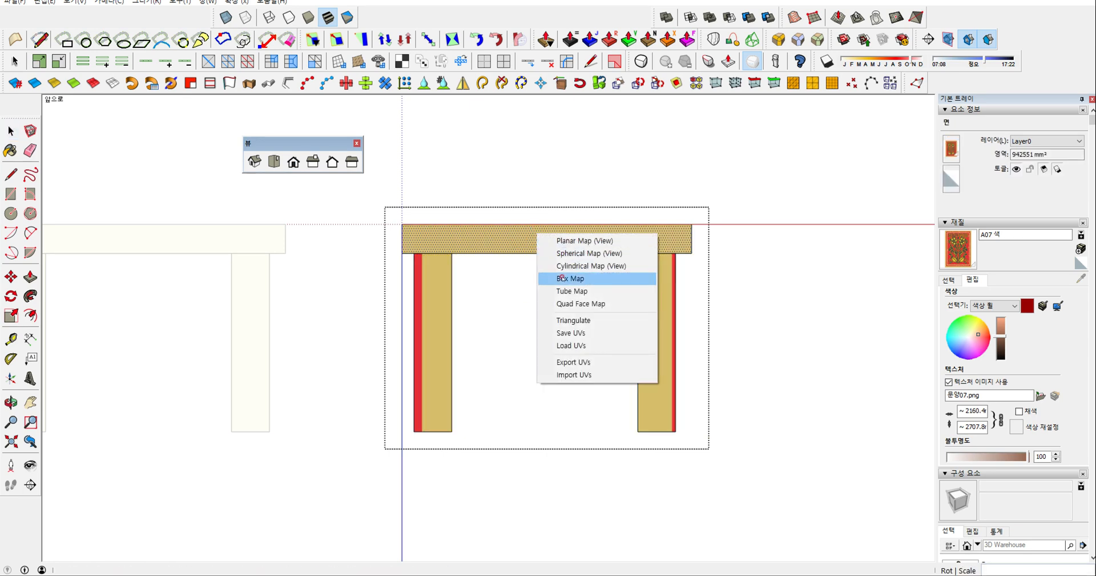
click(567, 241)
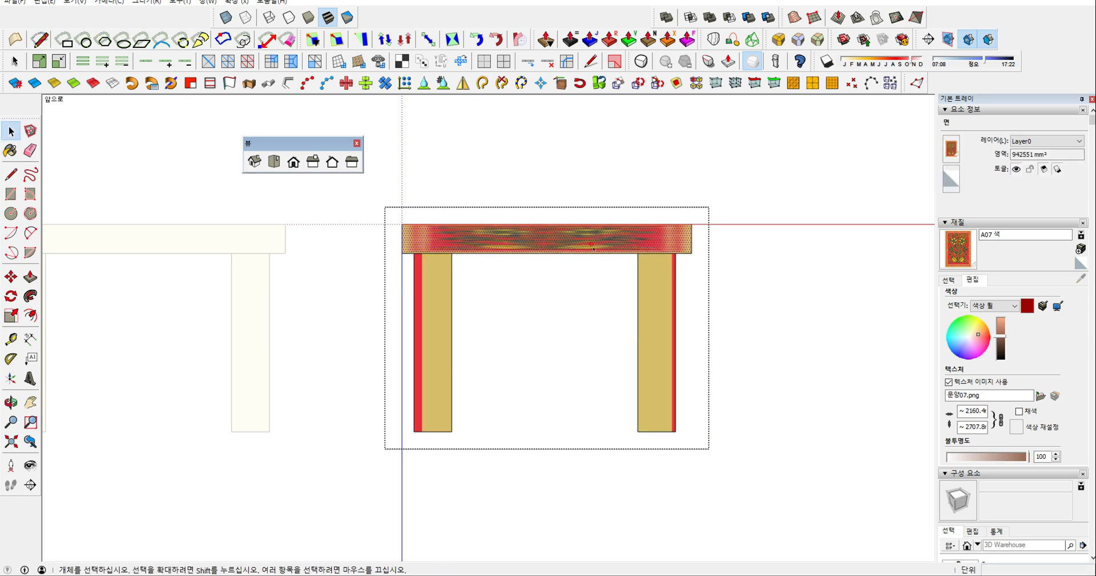
scroll(531, 248, up, 1)
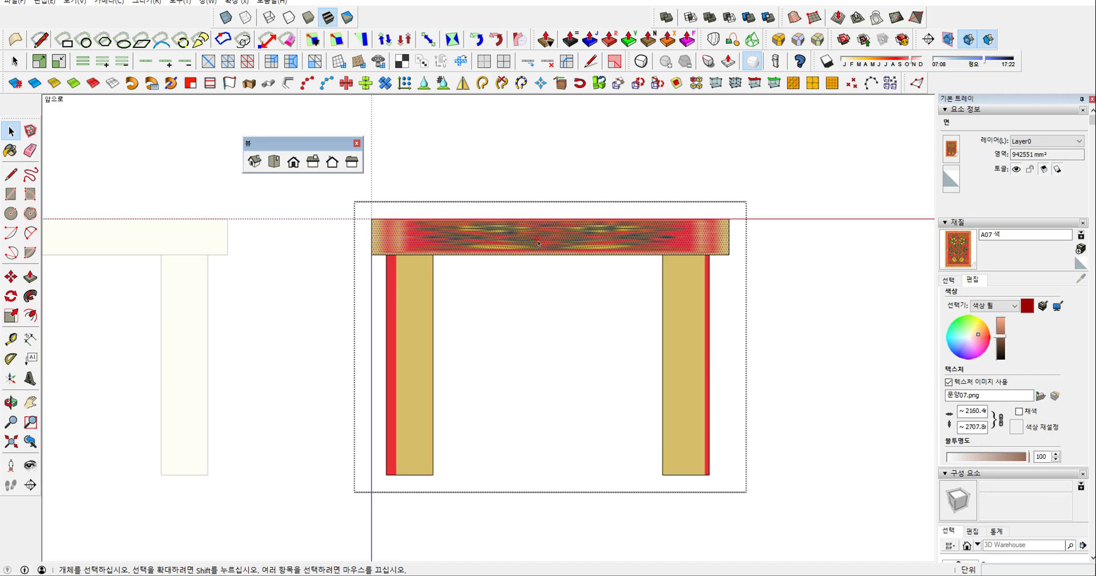
Step: Annotate the screen with a rectangle above the table and label it "512px"
key(ctrl+alt+d)
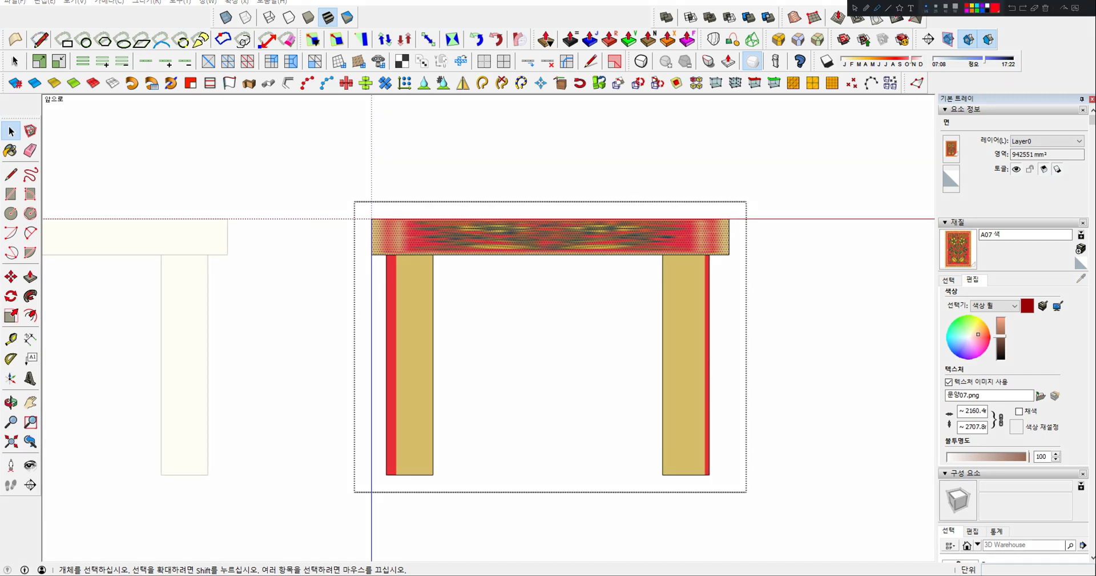
mouse_move(441, 113)
mouse_down()
mouse_move(553, 192)
mouse_move(438, 191)
mouse_move(546, 111)
mouse_move(550, 190)
mouse_up()
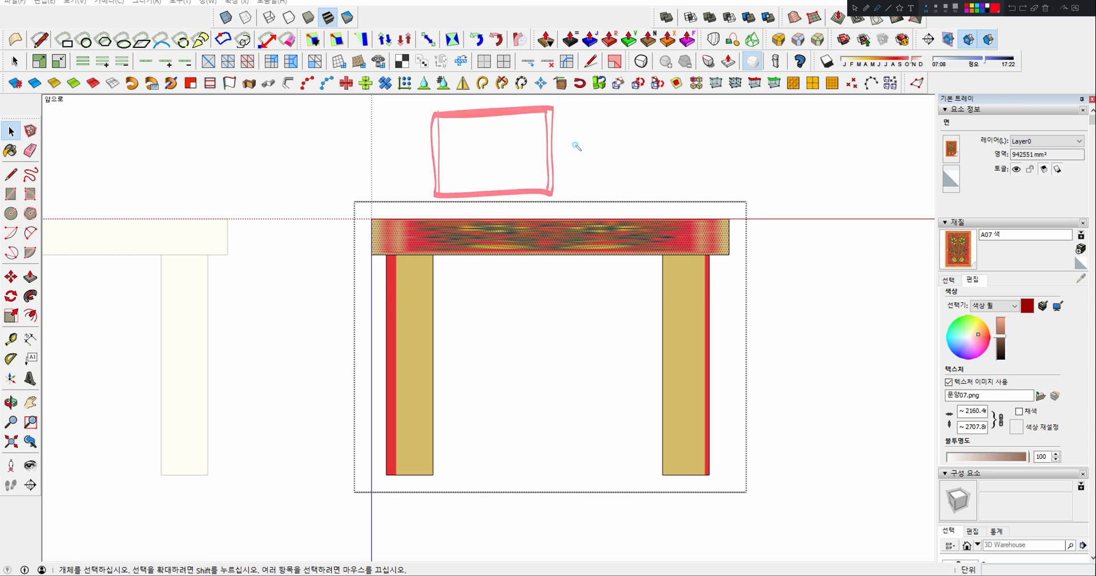
mouse_move(580, 127)
mouse_down()
mouse_move(570, 149)
mouse_move(617, 135)
mouse_move(623, 150)
mouse_move(626, 139)
mouse_up()
drag(637, 129, 638, 141)
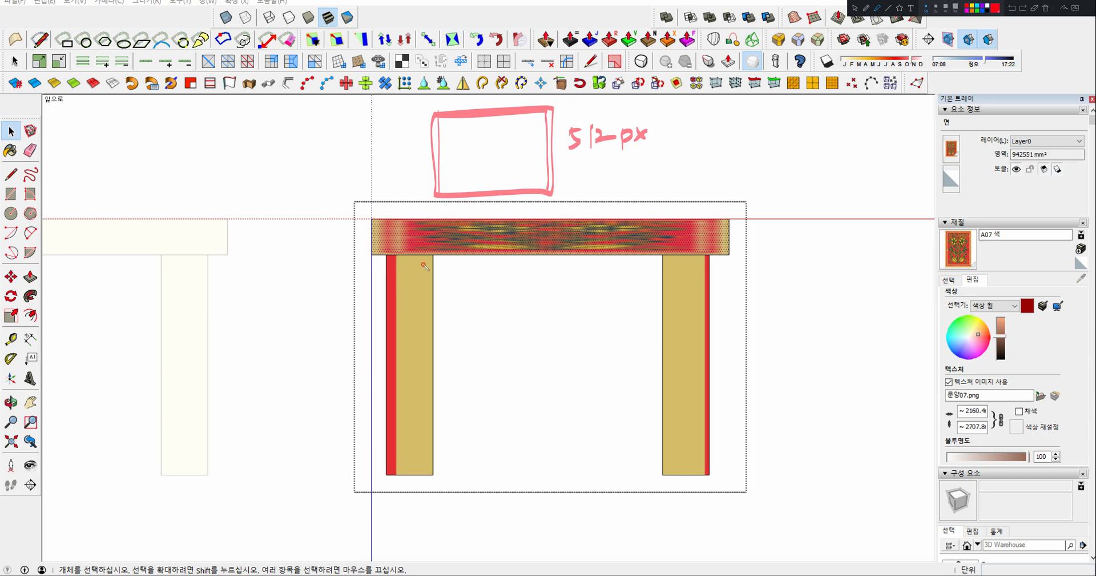
Step: Annotate the screen with a long strip outline beneath the tabletop, an arrow pointing at it and an outline around the front edge; clear the marks
mouse_move(370, 317)
mouse_down()
mouse_move(371, 284)
mouse_move(739, 311)
mouse_move(355, 330)
mouse_up()
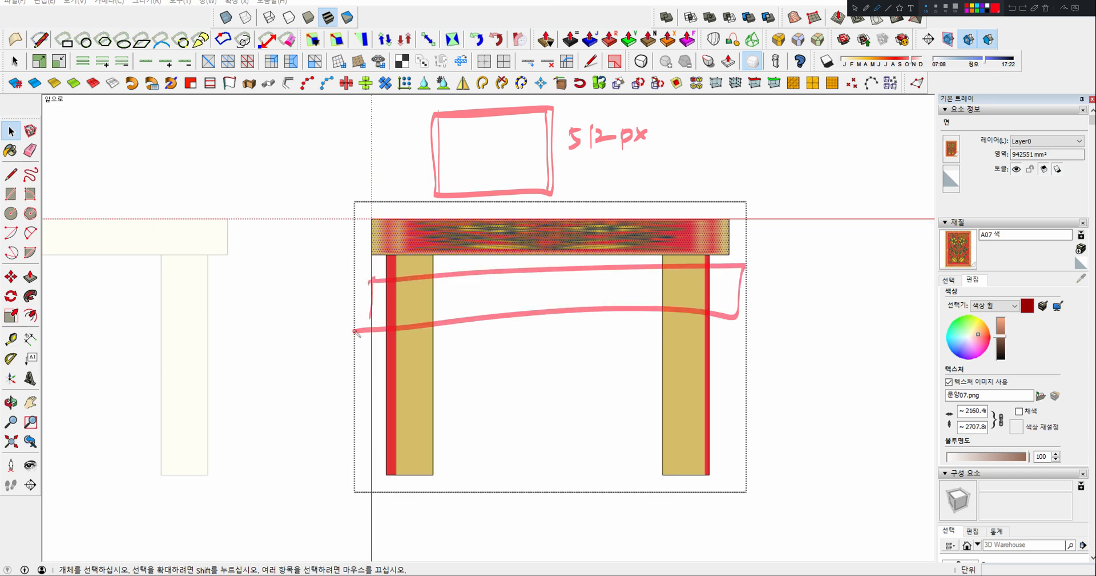
mouse_move(522, 300)
mouse_down()
mouse_move(516, 311)
mouse_move(534, 308)
mouse_up()
drag(526, 312, 537, 346)
drag(523, 301, 544, 319)
mouse_move(731, 284)
mouse_down()
mouse_move(763, 233)
mouse_move(733, 214)
mouse_move(419, 221)
mouse_move(425, 272)
mouse_move(474, 272)
mouse_up()
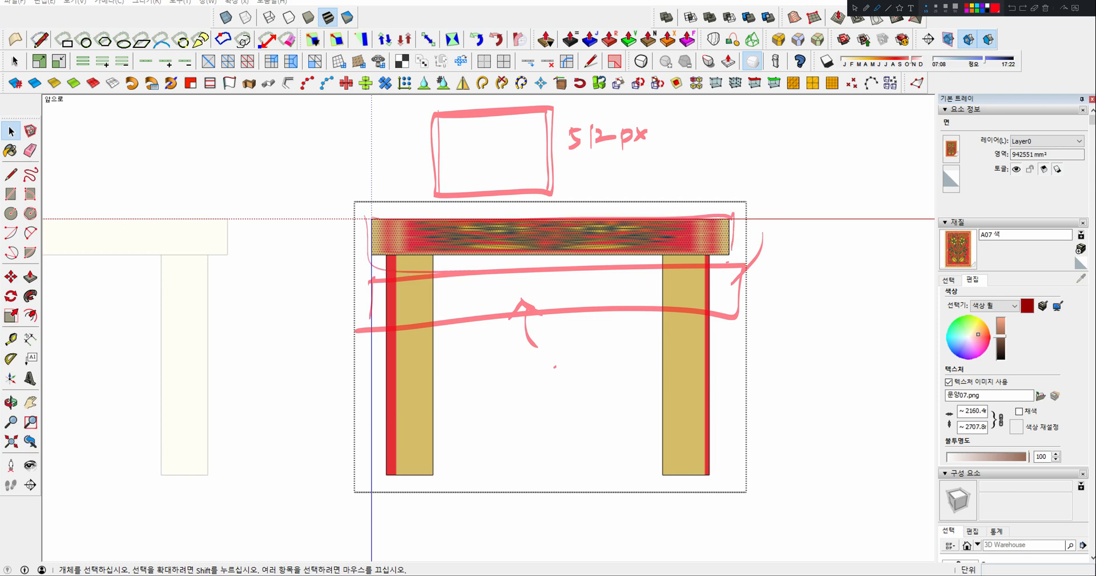
key(Escape)
Step: Examine the texture fit on the tabletop, front edge and legs from several angles, alongside the neighbouring textured tables
middle_drag(617, 169, 571, 123)
key(v)
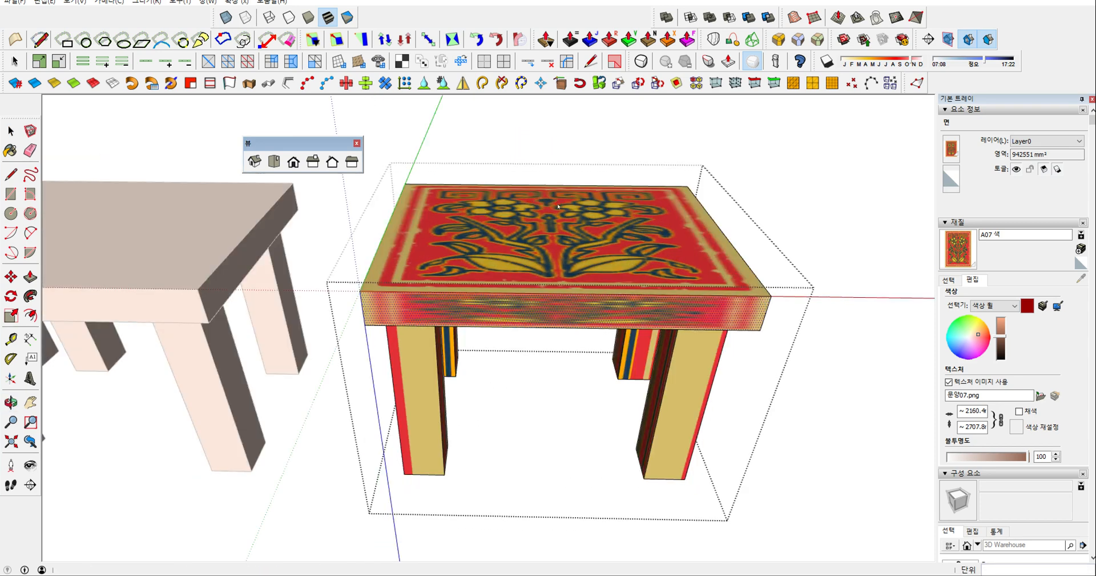
middle_drag(543, 201, 487, 322)
scroll(526, 254, up, 1)
scroll(527, 255, down, 1)
scroll(496, 302, up, 1)
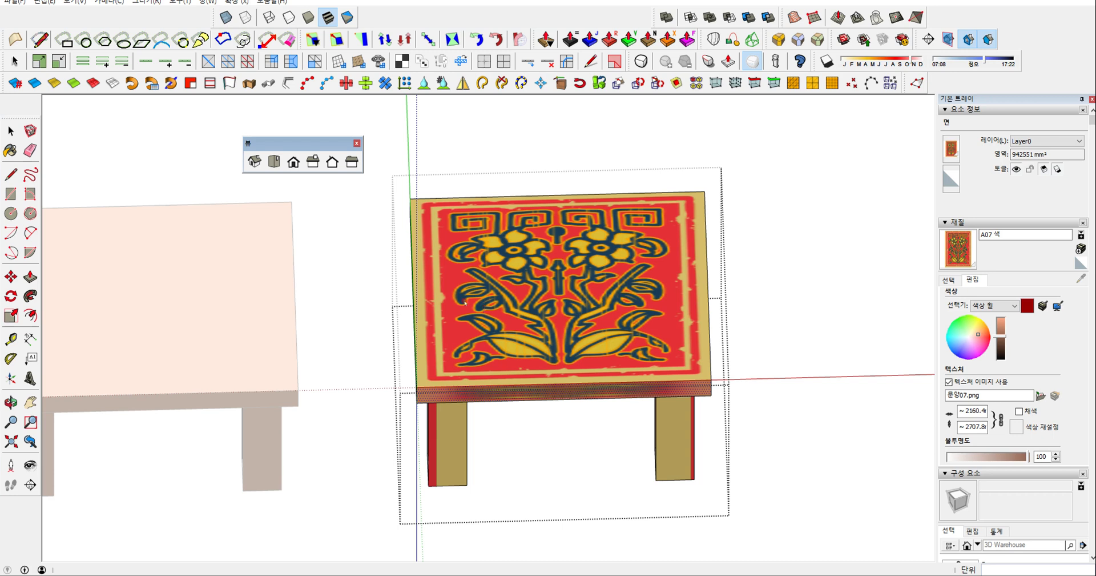
middle_drag(618, 334, 764, 239)
key(space)
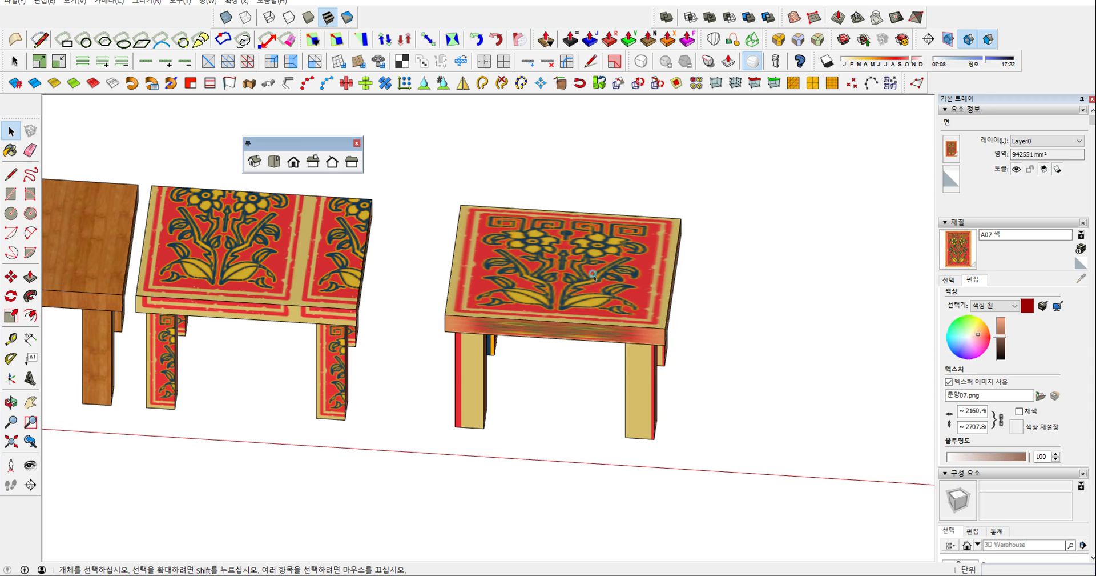
middle_drag(594, 278, 626, 302)
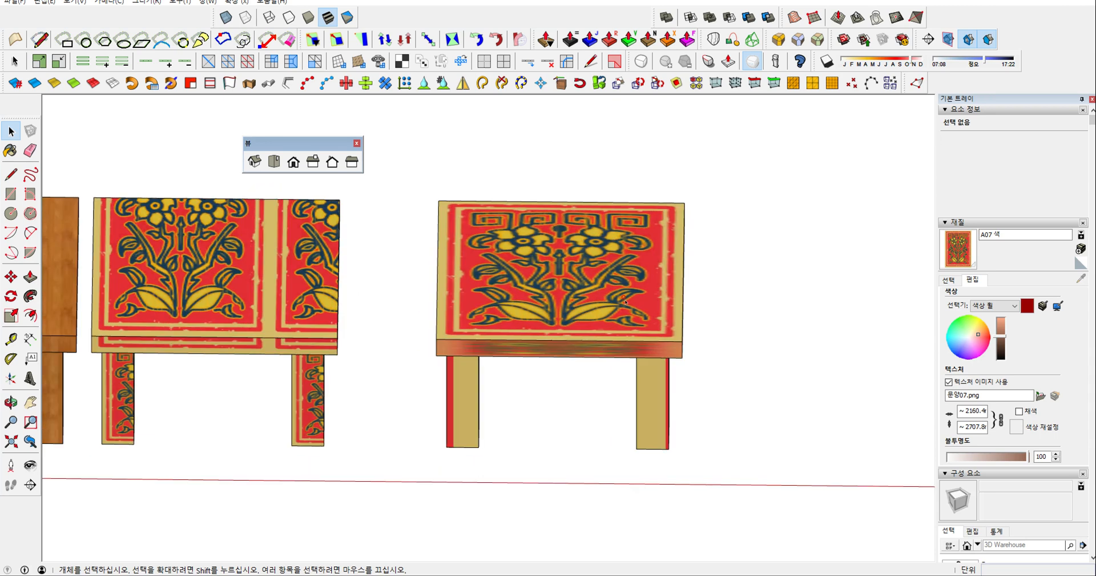
Step: Write the boxed screen note "F3 : 면 반전" above the table, and close the annotation mode
key(ctrl+alt+d)
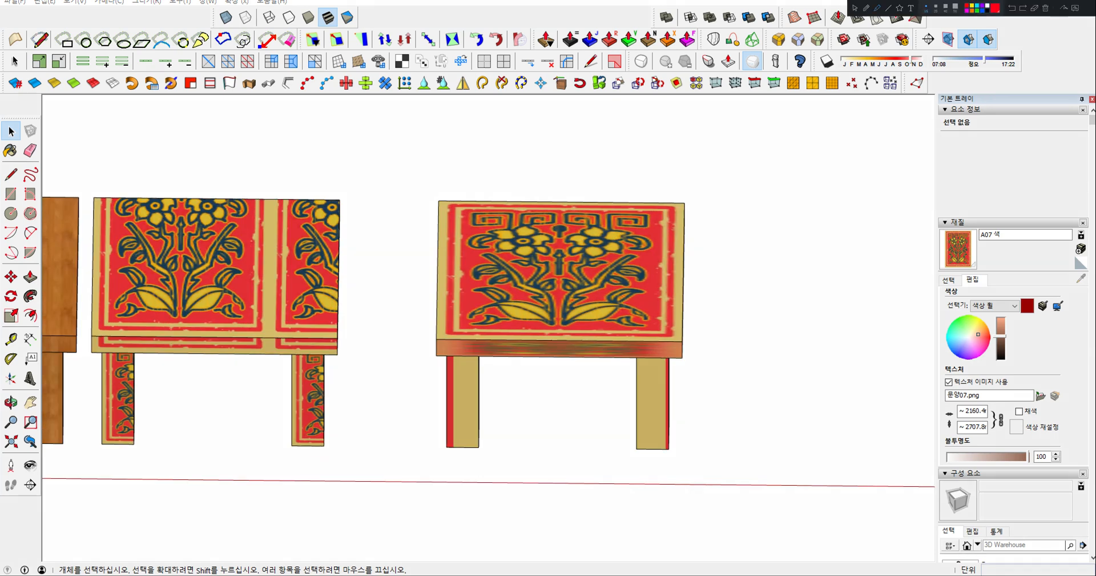
mouse_move(577, 127)
mouse_down()
mouse_move(596, 125)
mouse_move(585, 140)
mouse_move(640, 147)
mouse_move(668, 145)
mouse_move(679, 132)
mouse_move(688, 150)
mouse_move(722, 133)
mouse_move(754, 148)
mouse_up()
mouse_move(581, 174)
mouse_down()
mouse_move(748, 104)
mouse_move(644, 174)
mouse_move(617, 117)
mouse_move(581, 117)
mouse_up()
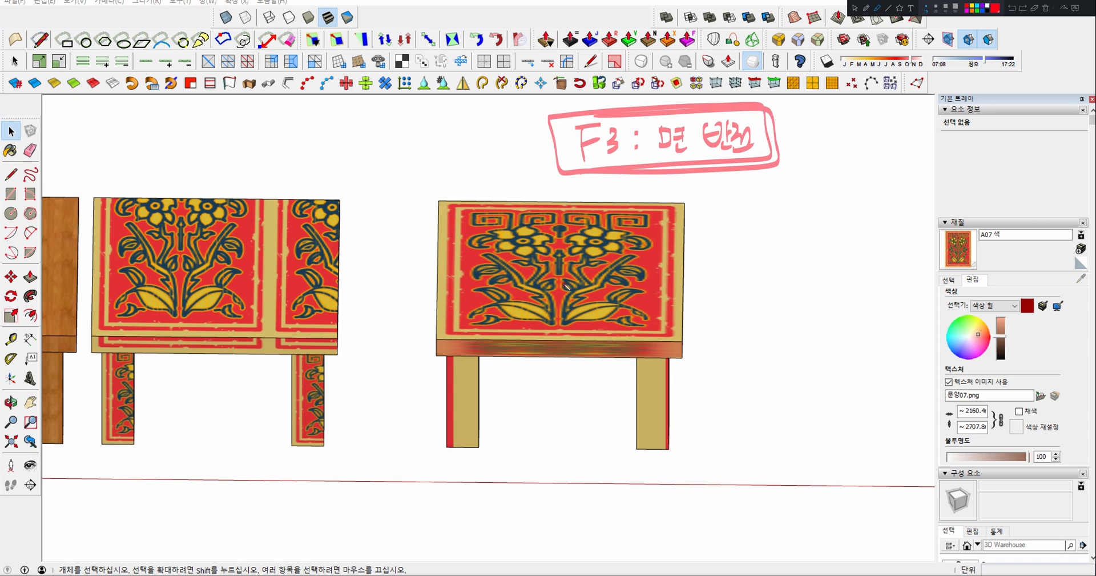
click(855, 8)
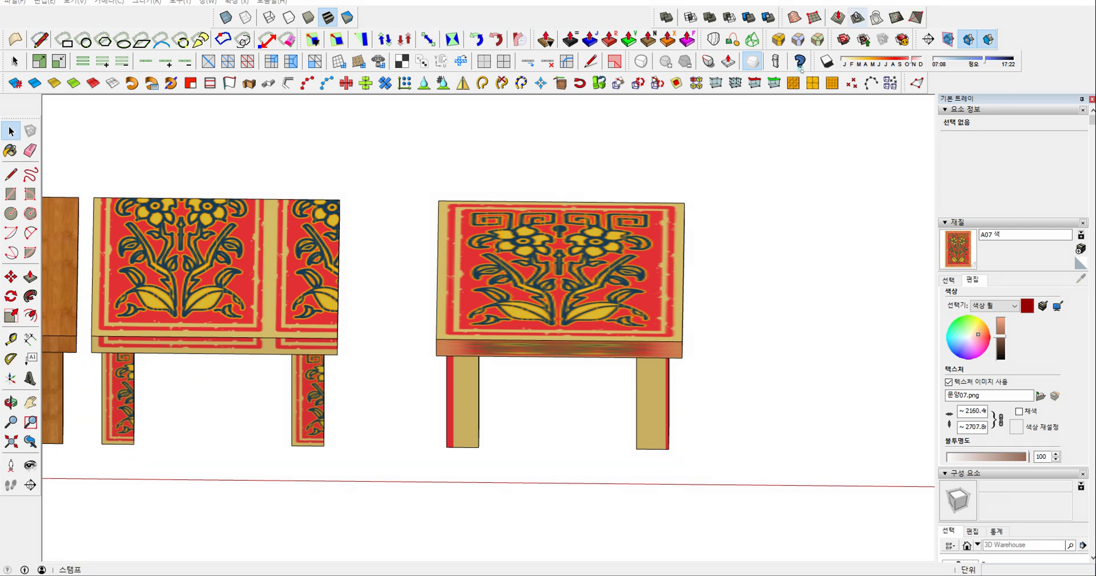
Step: Enter the table group, paint all its faces with the default material, and reverse the tabletop face
click(598, 278)
scroll(599, 278, up, 1)
double_click(607, 271)
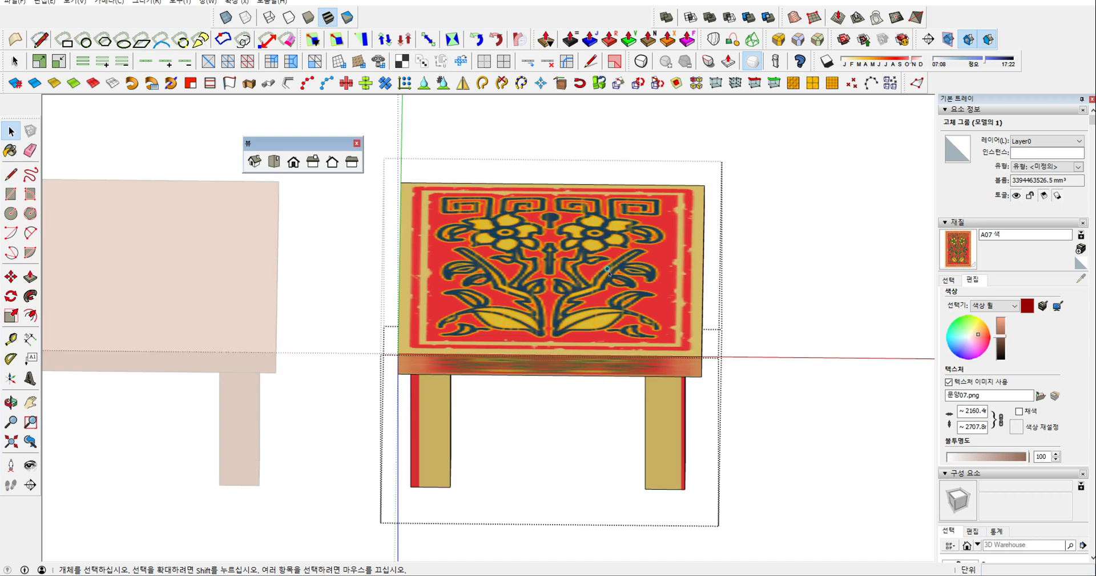
triple_click(607, 270)
triple_click(610, 280)
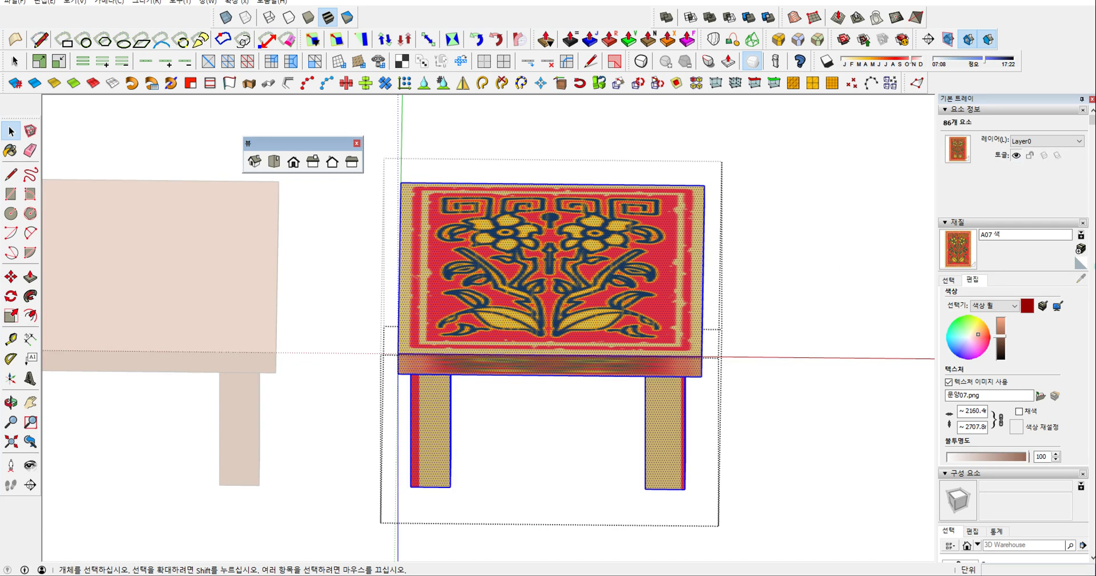
click(1081, 262)
click(608, 267)
key(space)
click(608, 267)
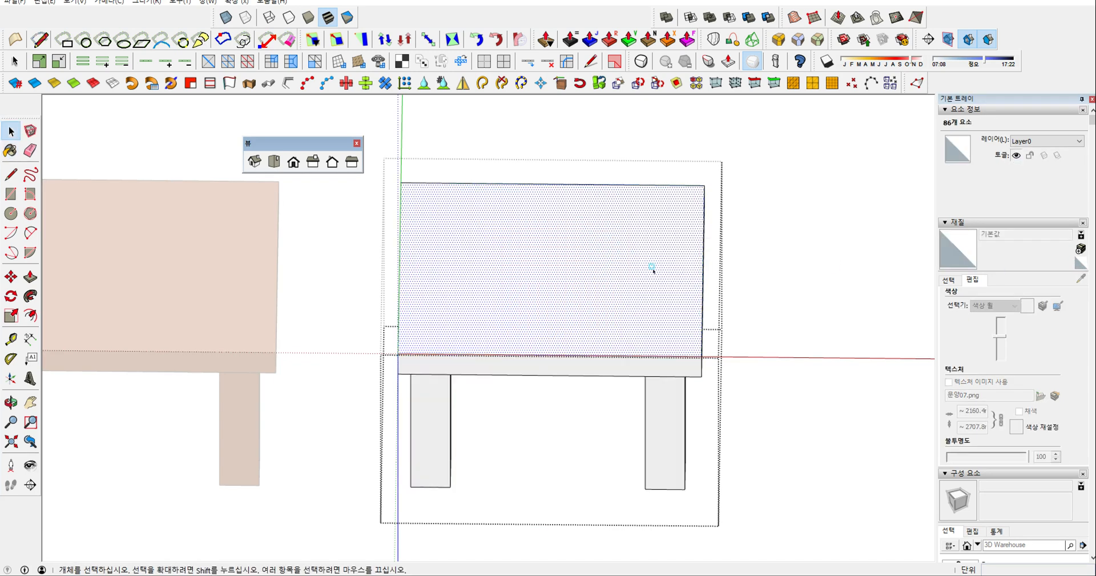
mouse_move(609, 245)
middle_down()
mouse_move(607, 285)
mouse_move(600, 186)
middle_up()
Step: Paint all faces of the table with colour D08 and load 문양07.png as that material's texture image
triple_click(587, 318)
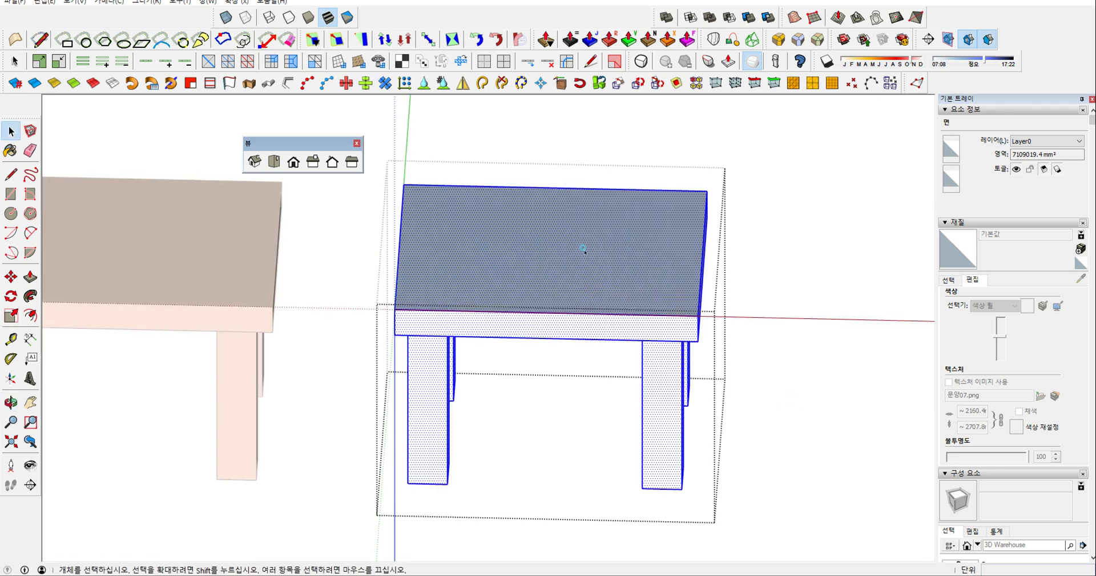
middle_drag(583, 248, 598, 359)
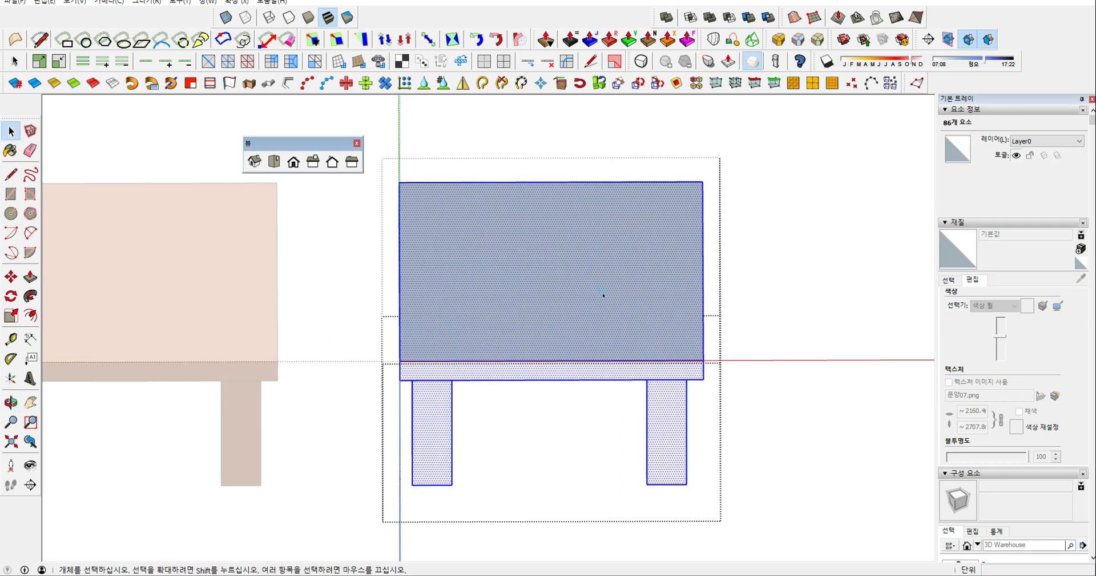
click(956, 279)
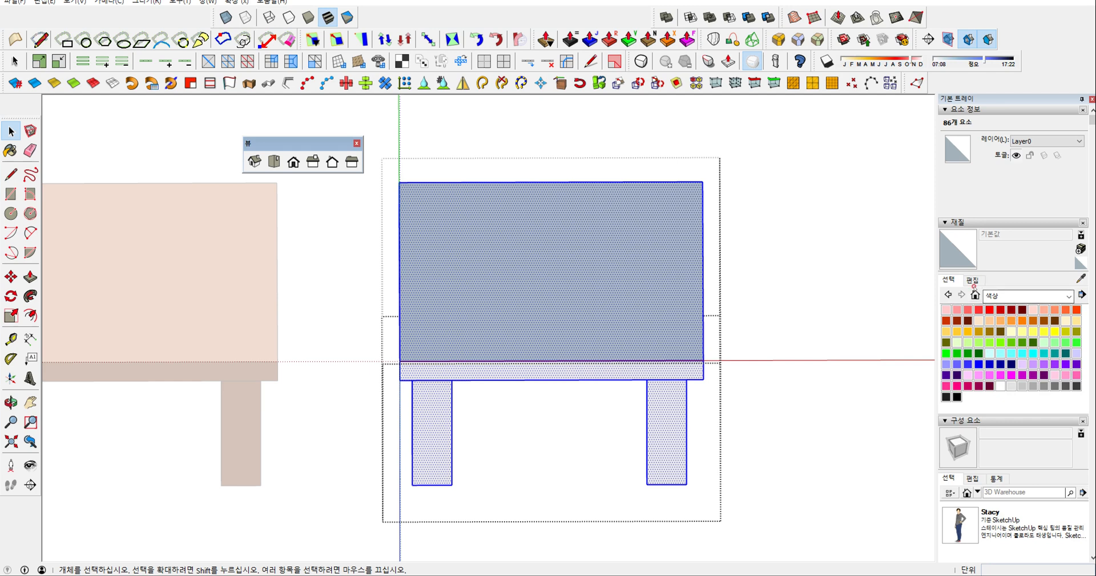
click(1000, 331)
click(594, 276)
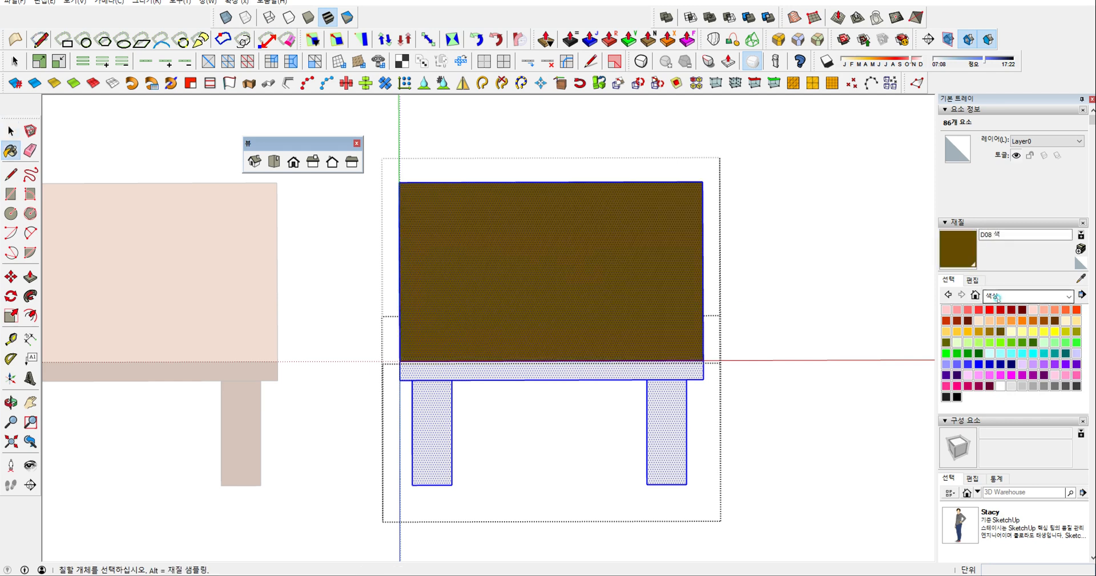
click(654, 368)
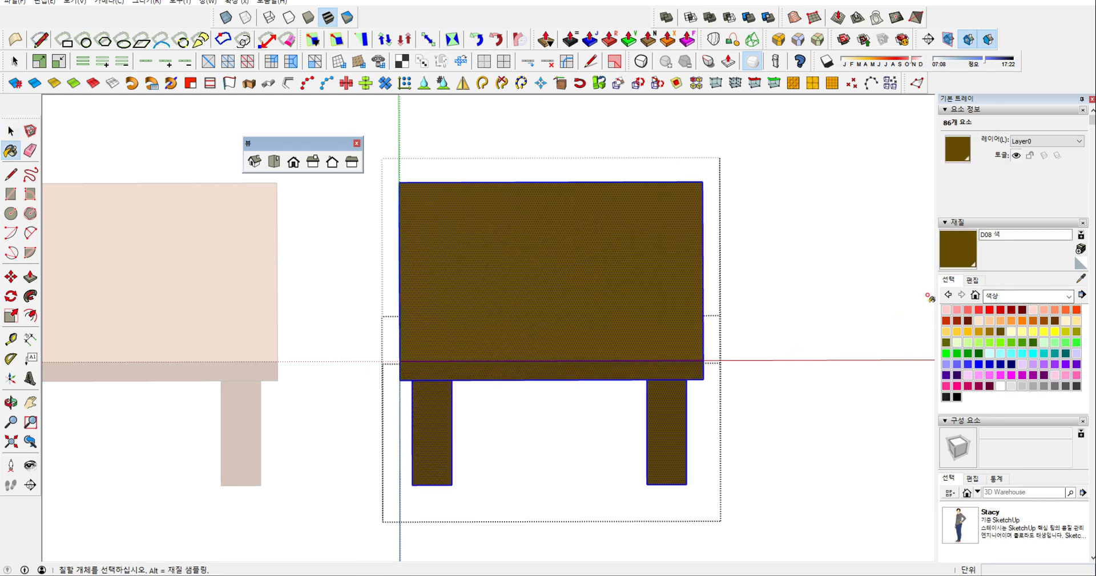
click(972, 280)
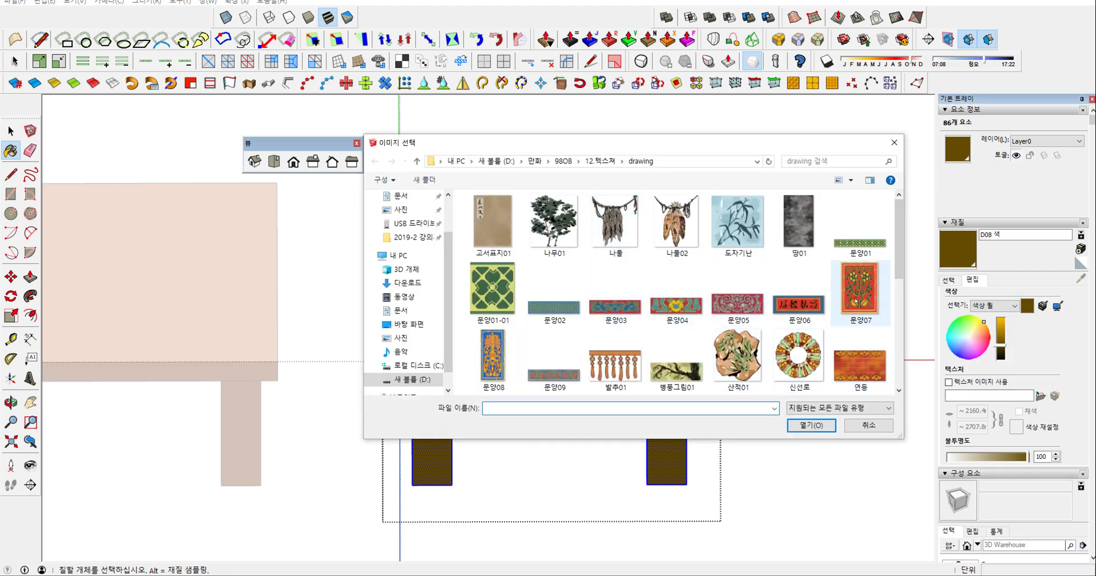
double_click(878, 293)
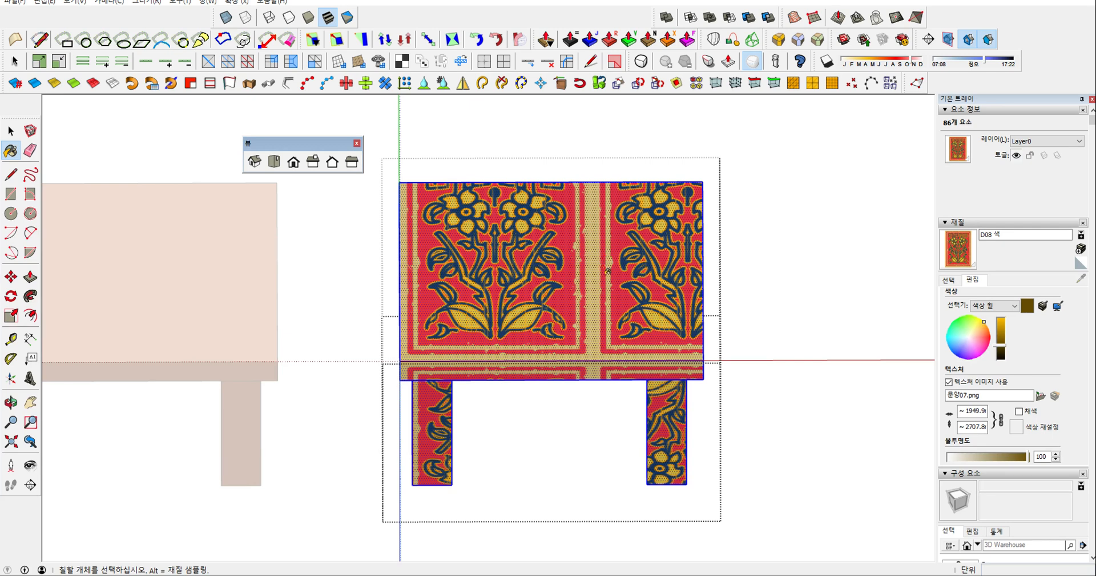
Step: Select the whole table geometry and apply Box Map to it
key(space)
click(604, 272)
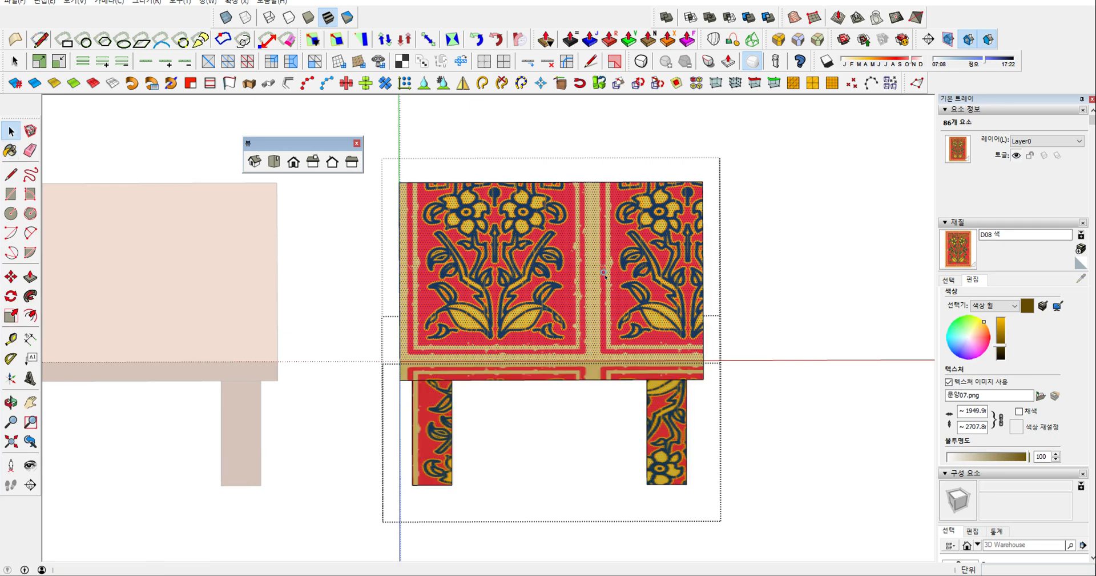
triple_click(604, 272)
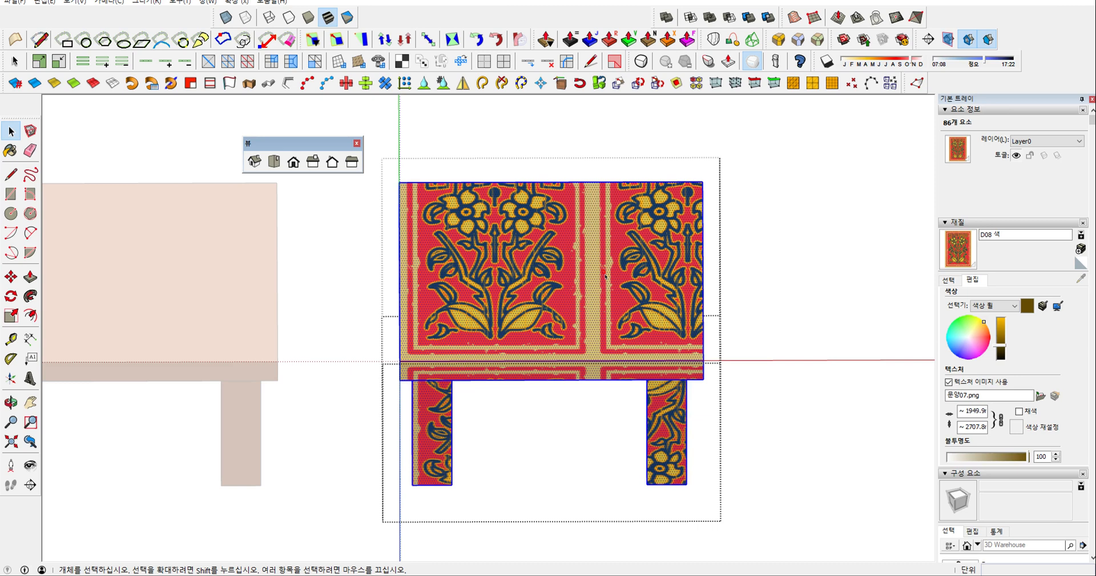
right_click(605, 276)
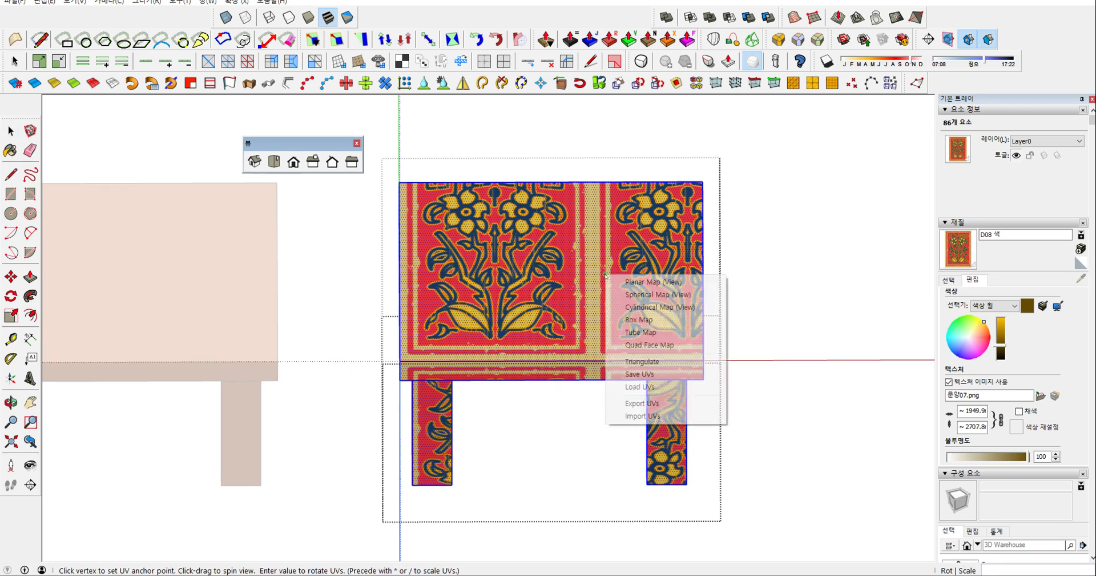
click(640, 319)
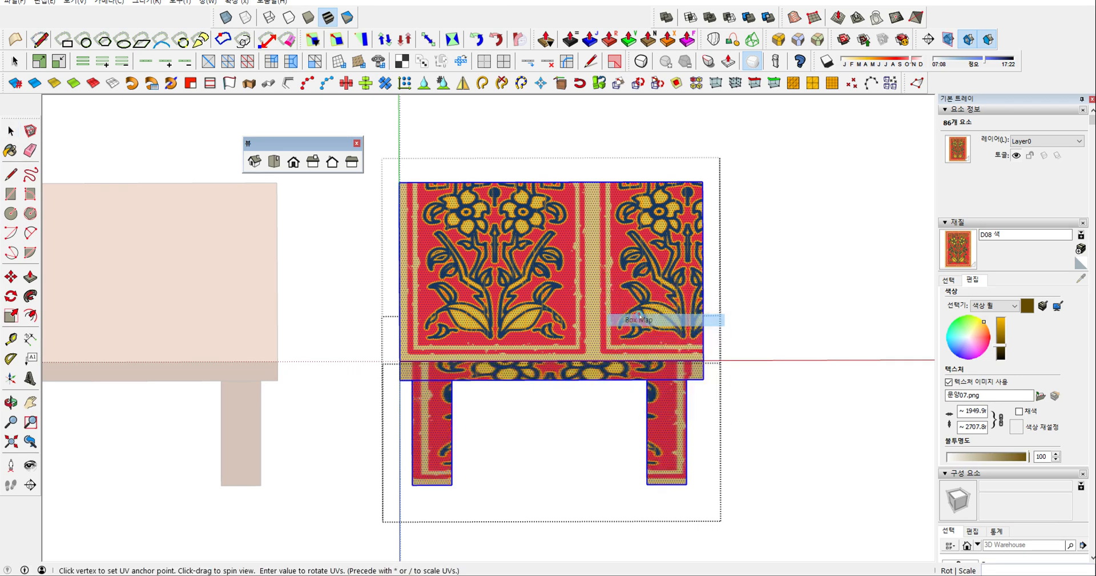
middle_drag(621, 319, 628, 282)
scroll(636, 289, up, 3)
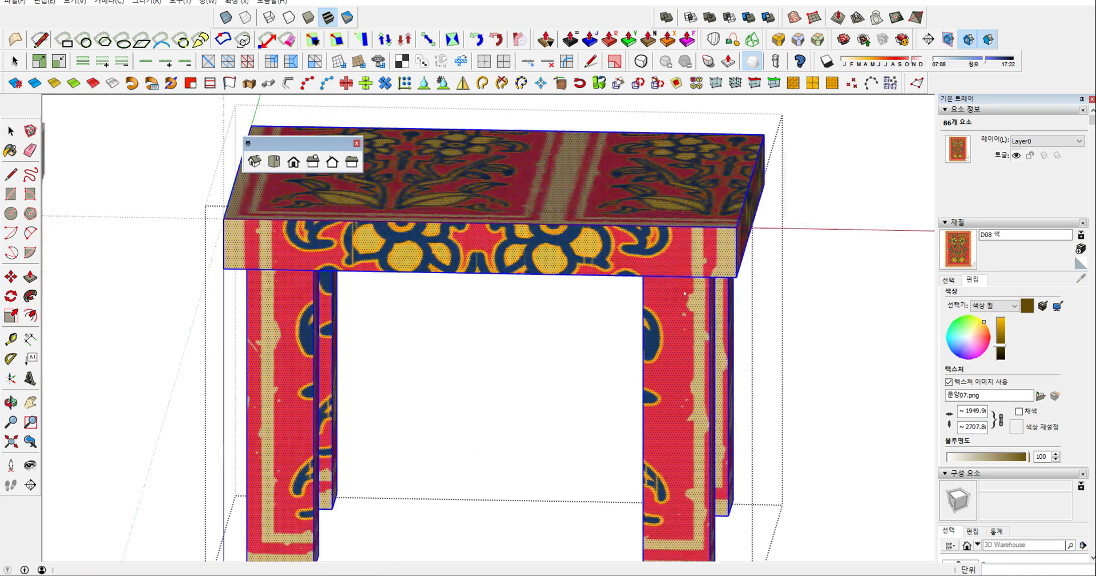
middle_drag(688, 219, 673, 297)
Step: Align the view to the tabletop face and reverse the face back and forth to compare the textures on both sides
click(644, 211)
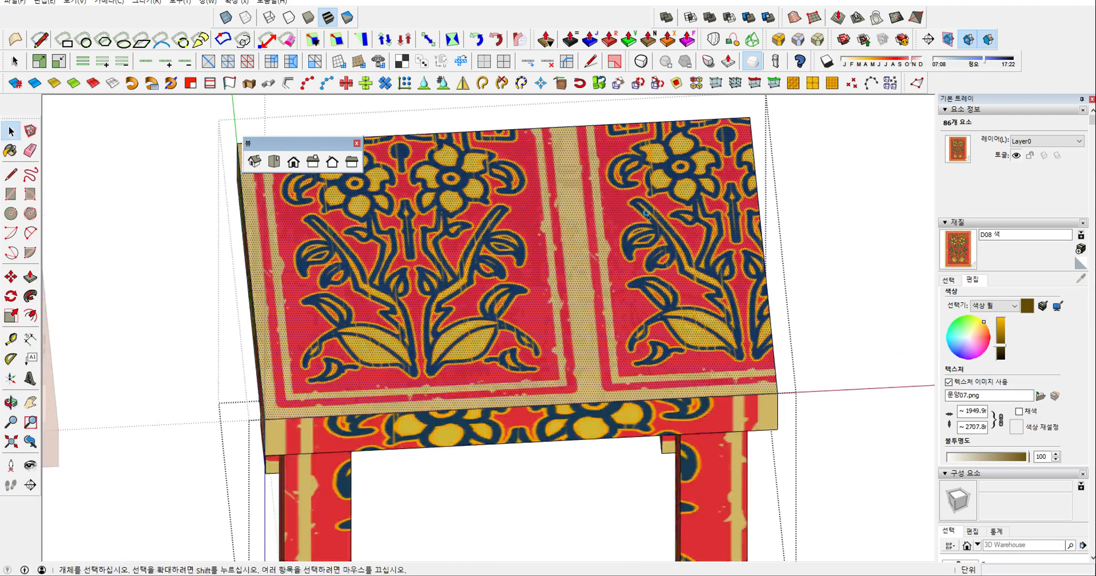
middle_drag(590, 238, 542, 266)
right_click(560, 256)
click(583, 304)
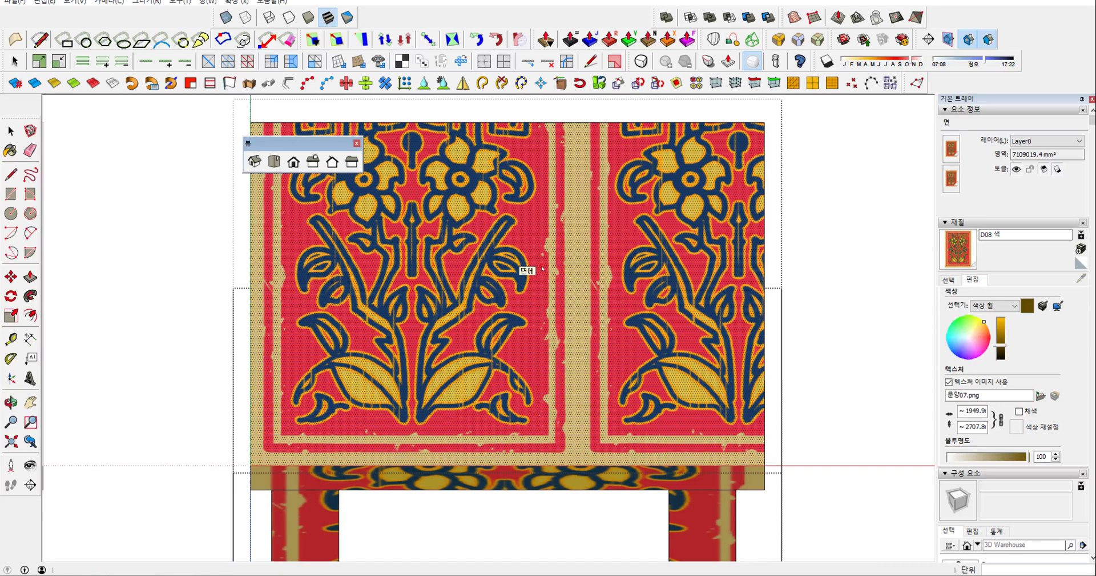
scroll(542, 267, down, 2)
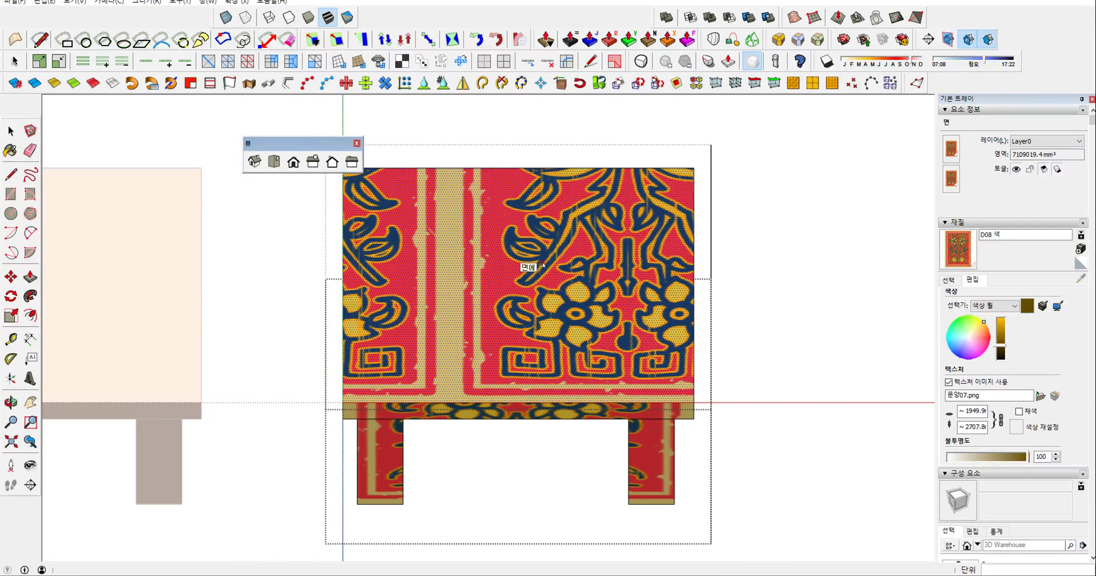
click(543, 265)
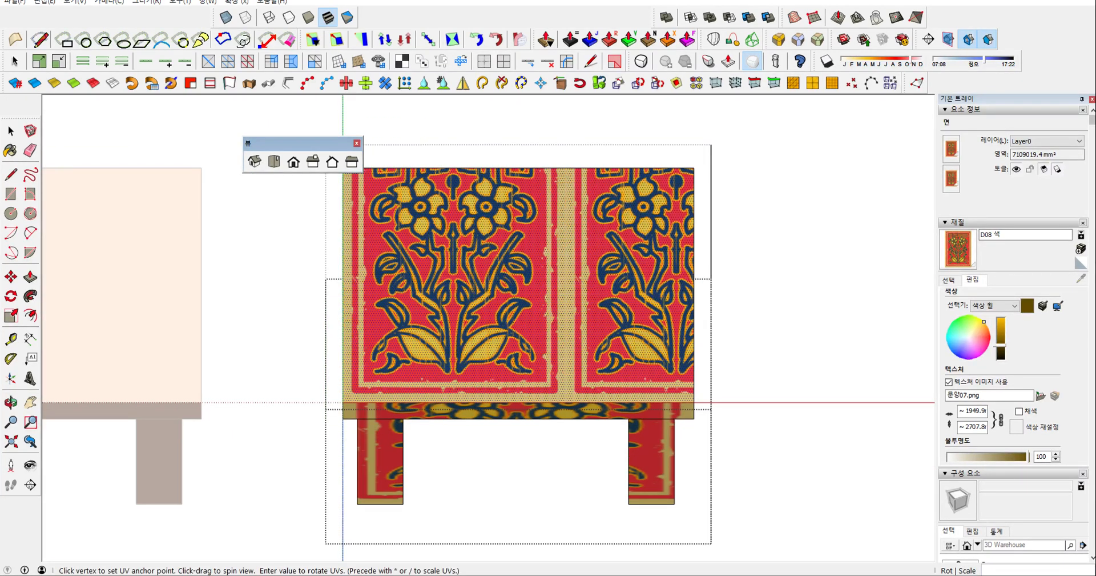
Step: Paint the upward side of the tabletop face with the default material
click(1081, 263)
click(619, 279)
key(space)
click(591, 290)
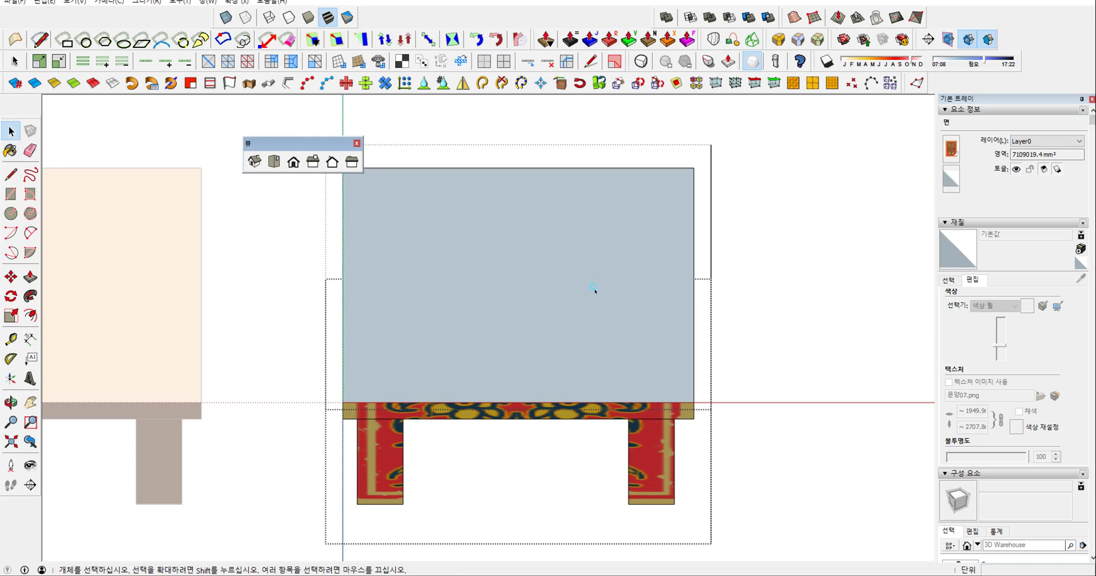
Step: Reverse the tabletop face and paint its other side with the default material
click(595, 290)
key(u)
right_click(539, 268)
click(468, 257)
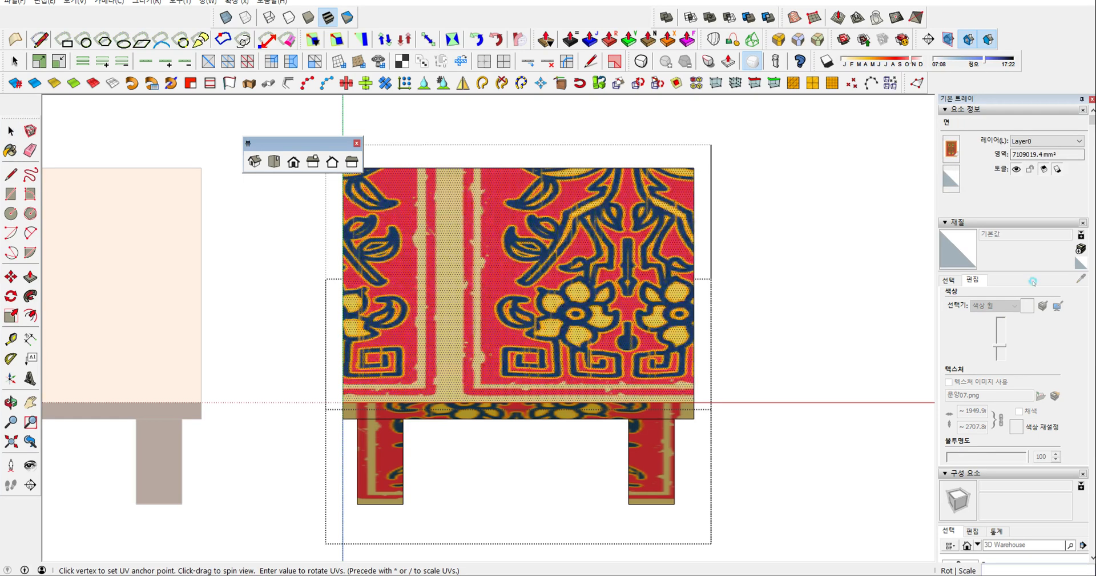
click(628, 259)
key(space)
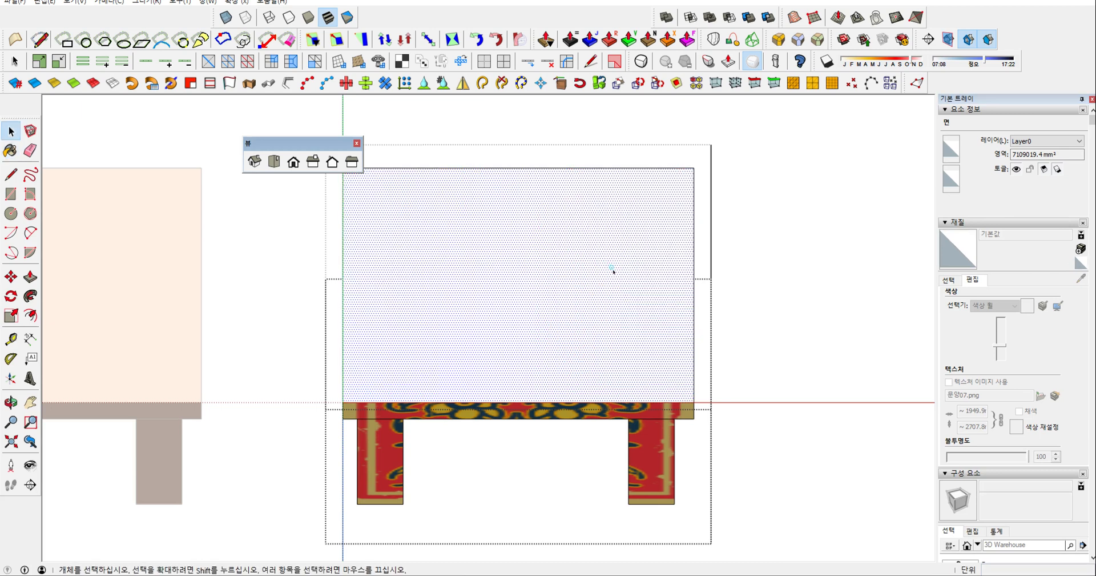
Step: Sample the floral texture from the table's front edge and paint it onto the tabletop face
key(b)
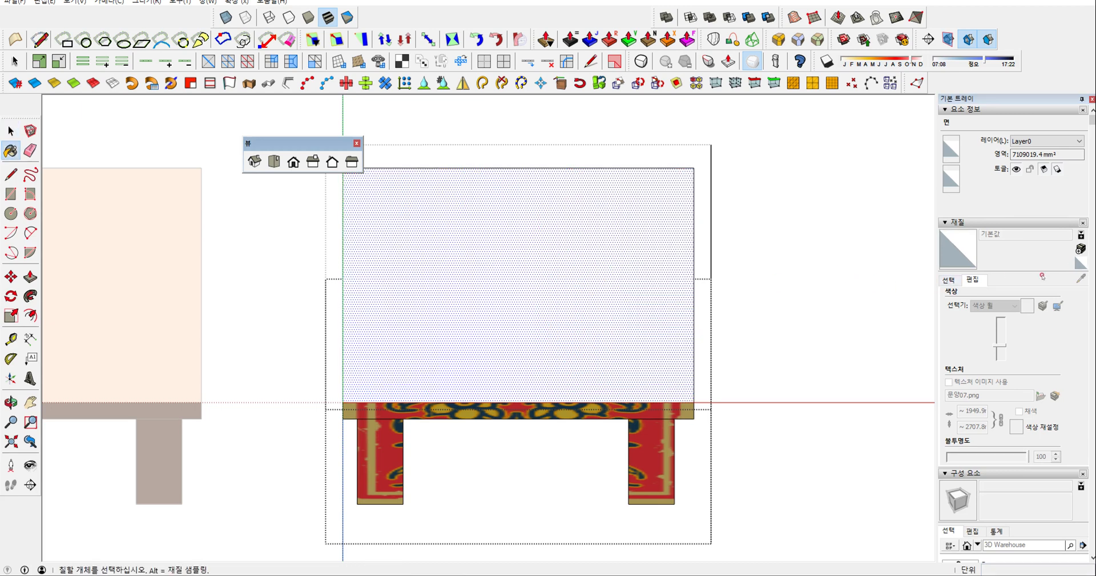
click(952, 279)
key(space)
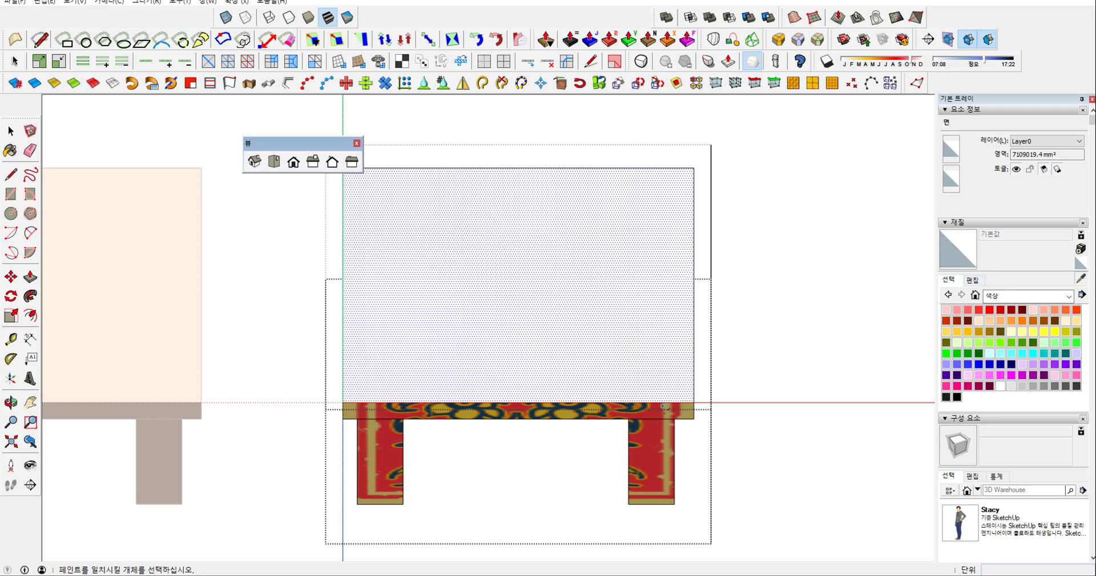
key(b)
click(634, 304)
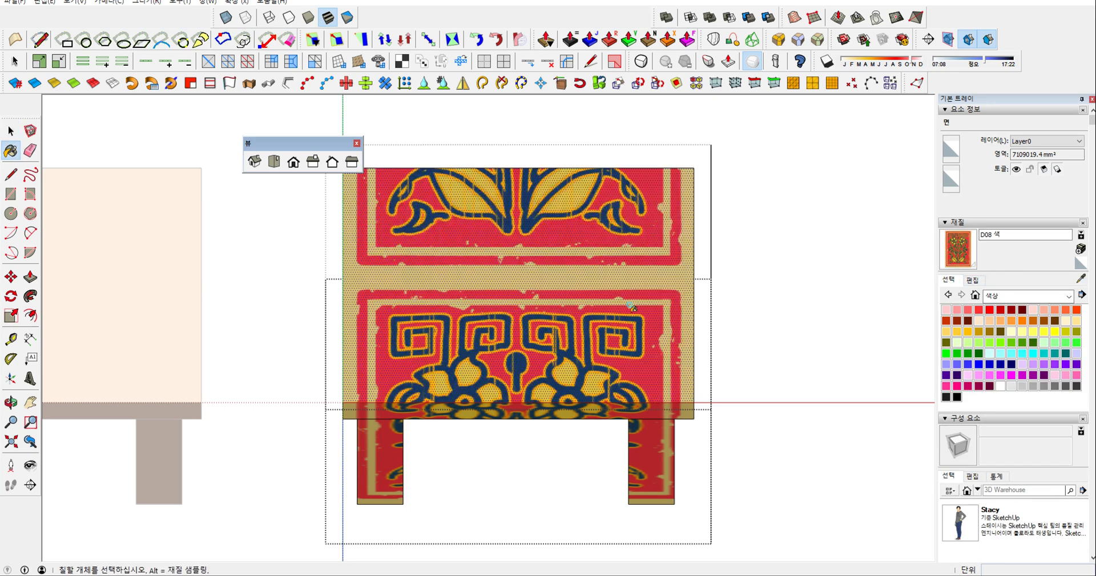
Step: Apply Box Map to the floral texture on the end table's top face
key(space)
right_click(632, 291)
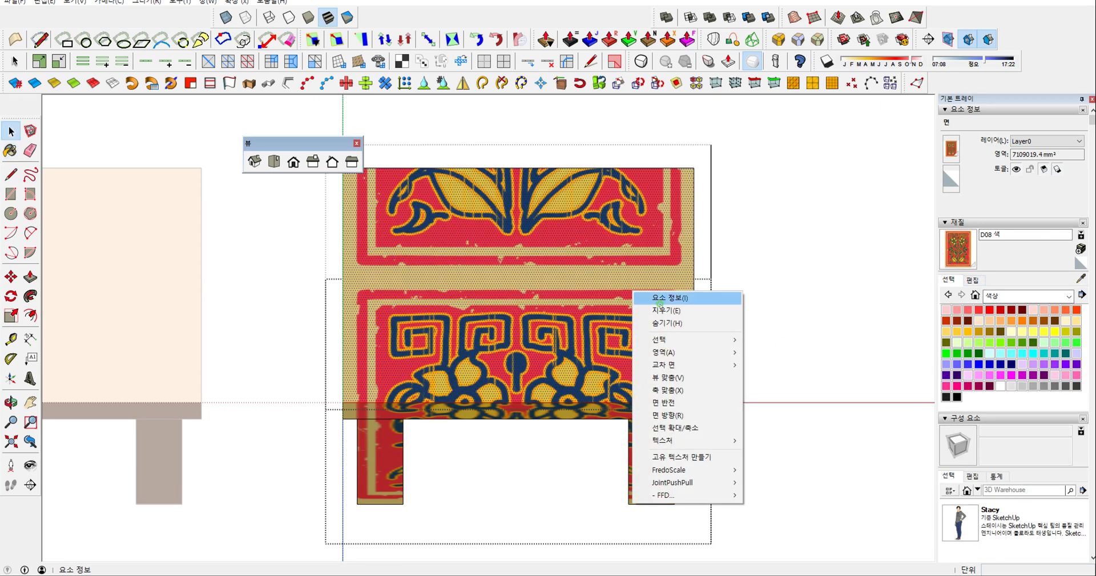
key(Escape)
key(u)
right_click(555, 285)
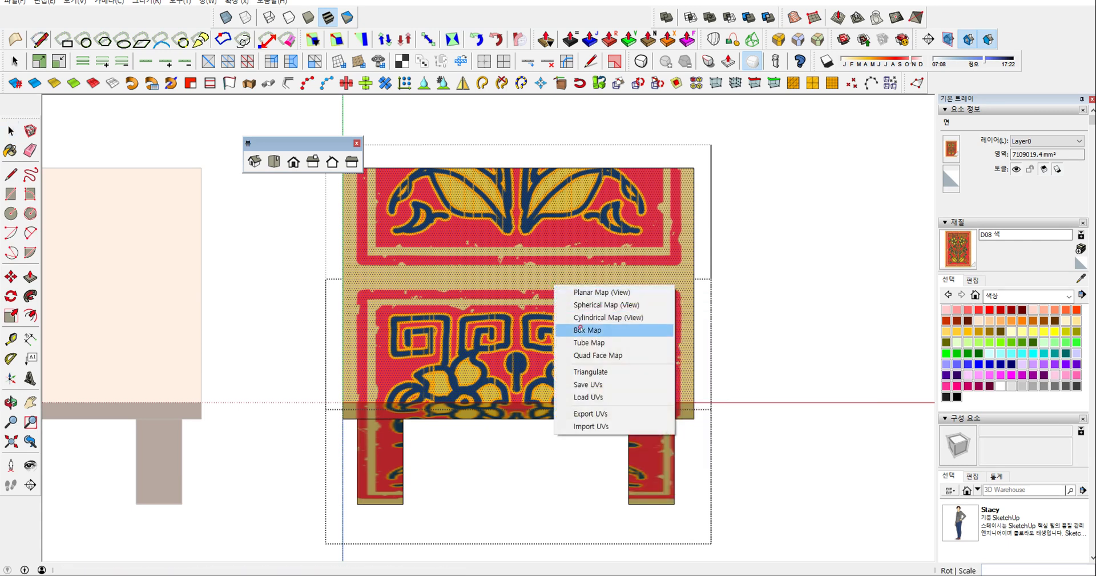
click(587, 329)
mouse_move(573, 328)
middle_down()
mouse_move(585, 282)
mouse_move(569, 273)
middle_up()
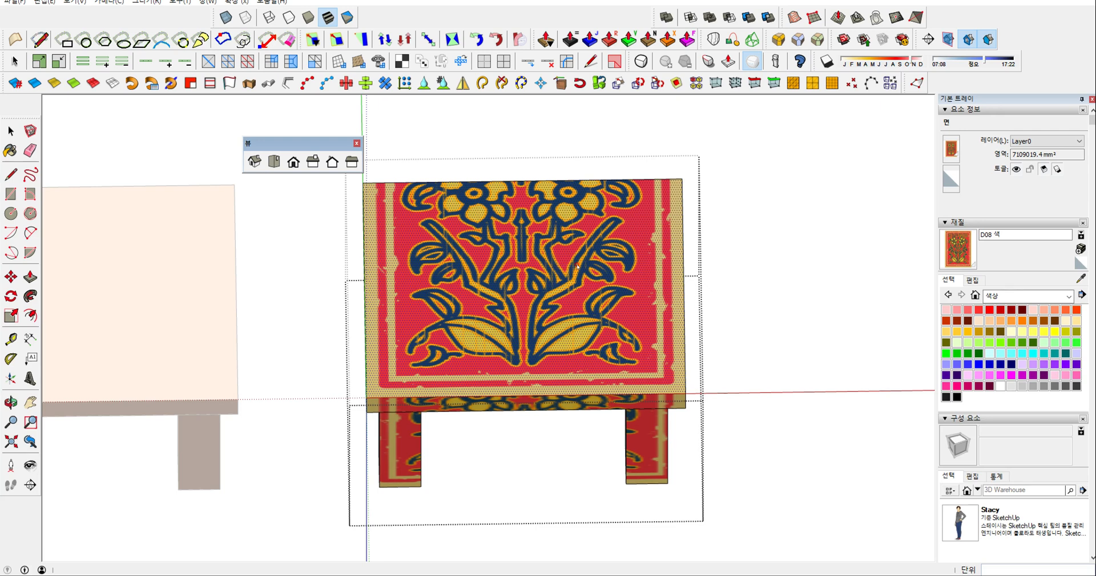
Step: Handwrite a starred note beside the end table on what to check first when UV mapping does not take
key(ctrl+alt+d)
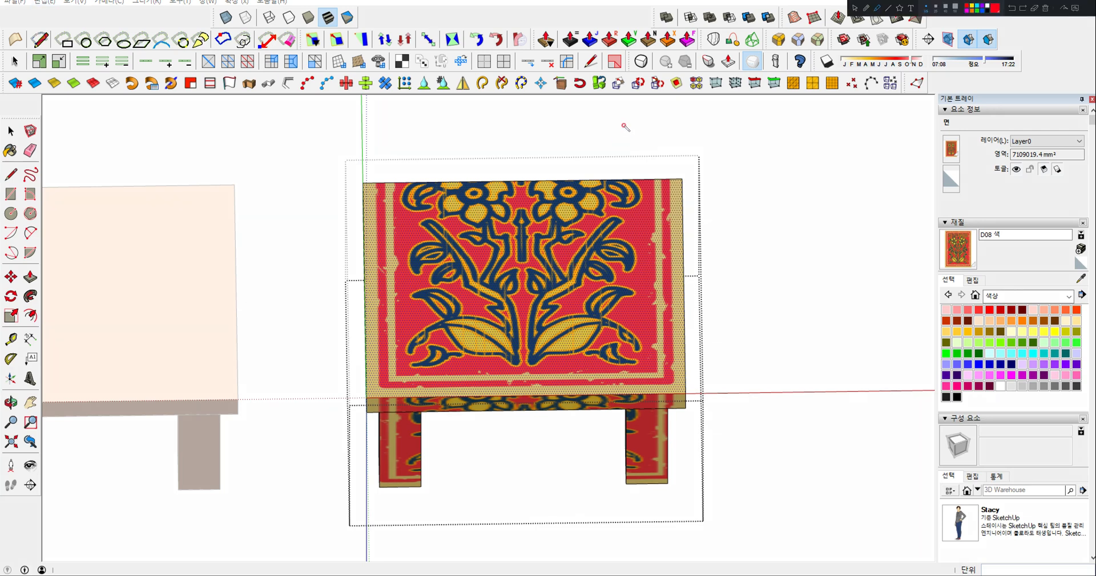
mouse_move(626, 127)
mouse_down()
mouse_move(625, 145)
mouse_move(712, 112)
mouse_move(759, 128)
mouse_move(830, 121)
mouse_move(821, 131)
mouse_up()
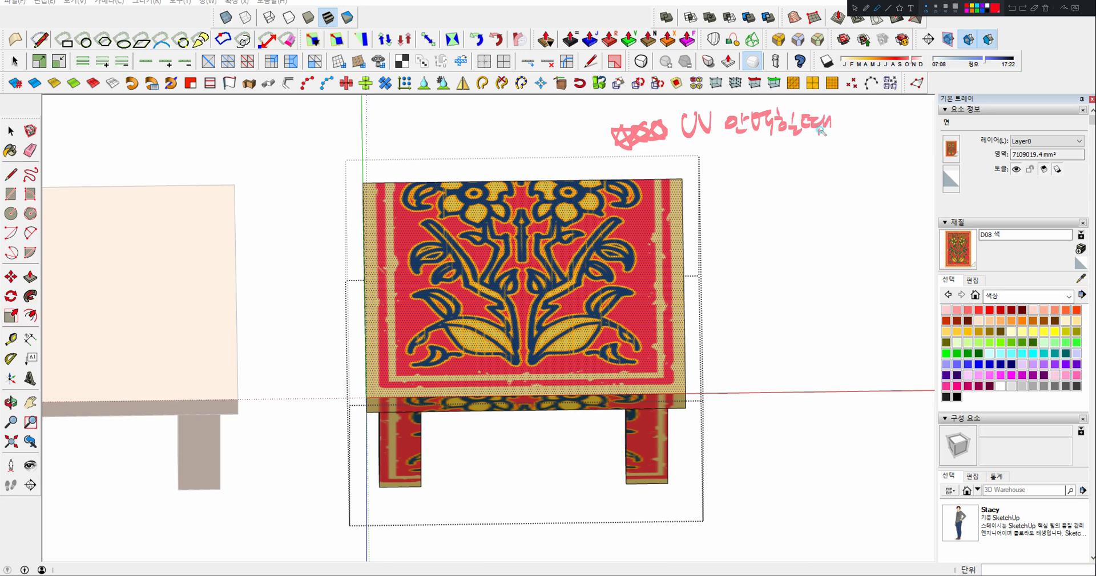
mouse_move(751, 152)
mouse_down()
mouse_move(795, 168)
mouse_move(839, 149)
mouse_move(846, 160)
mouse_up()
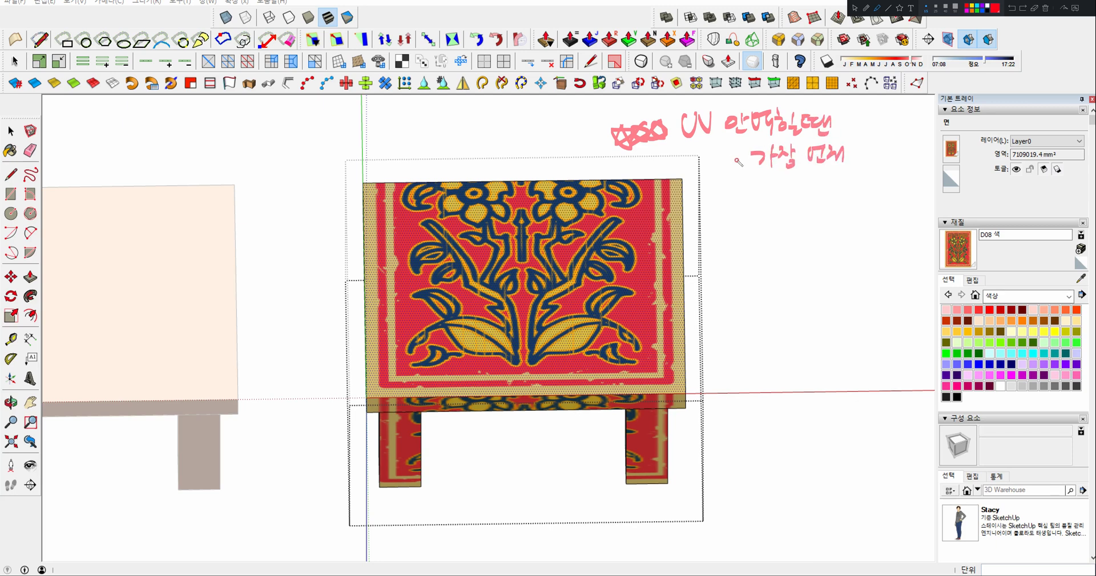
mouse_move(742, 184)
mouse_down()
mouse_move(742, 211)
mouse_move(759, 197)
mouse_move(774, 207)
mouse_move(781, 197)
mouse_move(857, 197)
mouse_move(760, 230)
mouse_move(780, 251)
mouse_move(786, 234)
mouse_move(797, 242)
mouse_move(811, 226)
mouse_move(868, 226)
mouse_move(871, 237)
mouse_move(771, 268)
mouse_move(850, 282)
mouse_up()
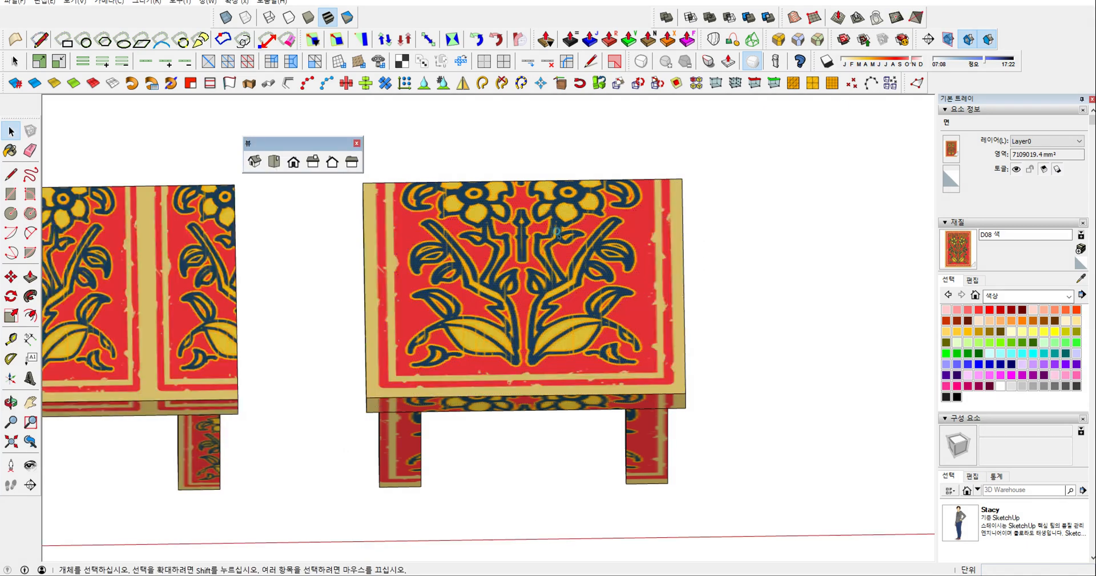
Step: Compare the textures of the two floral tables side by side, selecting each in turn
scroll(404, 238, down, 2)
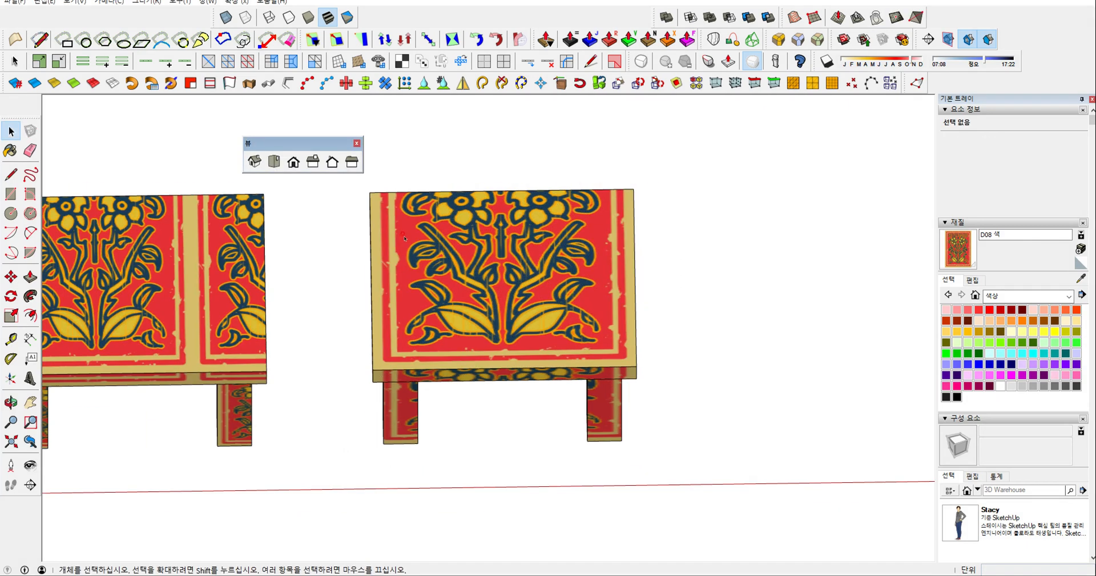
key(h)
drag(302, 235, 635, 232)
scroll(541, 251, down, 2)
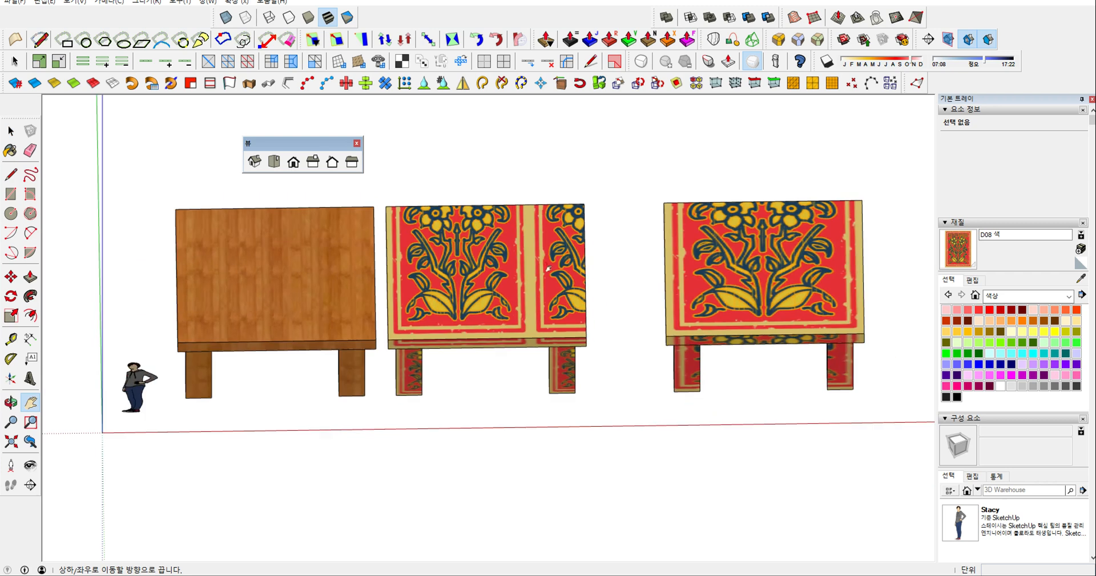
drag(507, 254, 495, 237)
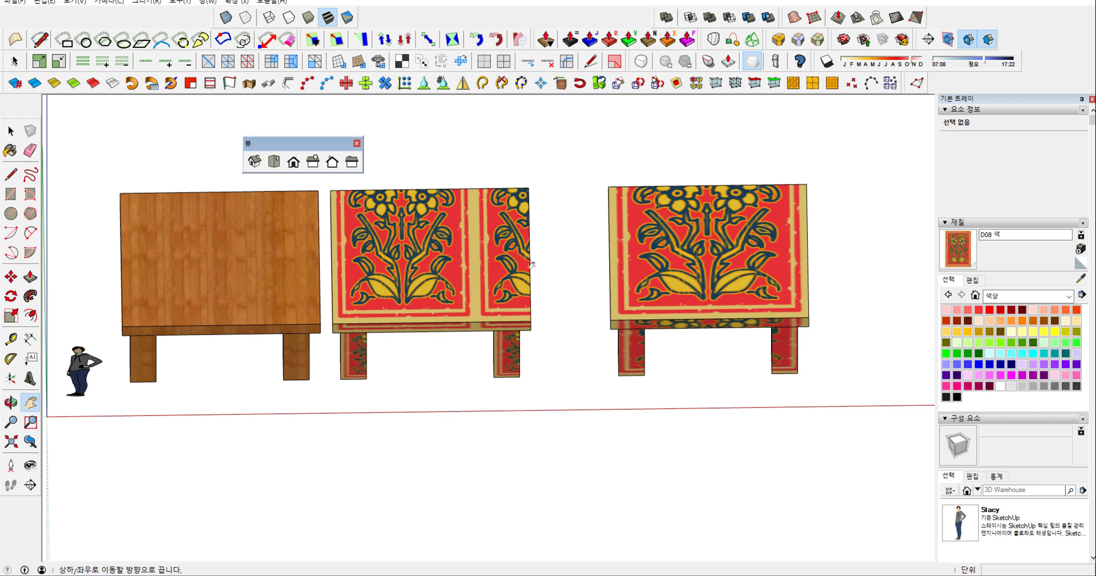
key(space)
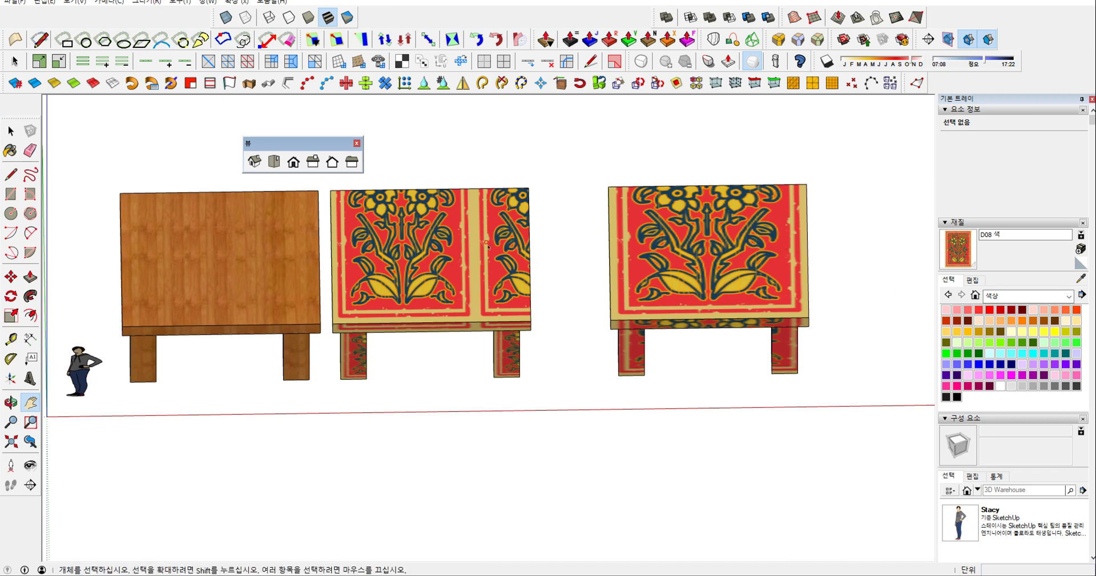
double_click(463, 243)
triple_click(635, 246)
click(433, 257)
click(433, 257)
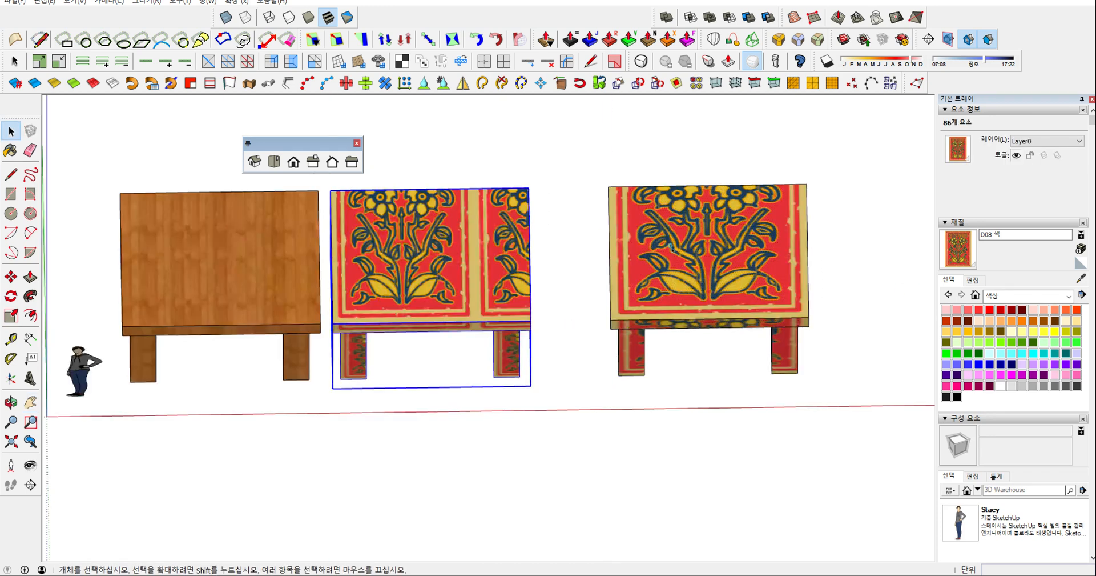
triple_click(611, 254)
click(458, 250)
double_click(684, 252)
click(568, 241)
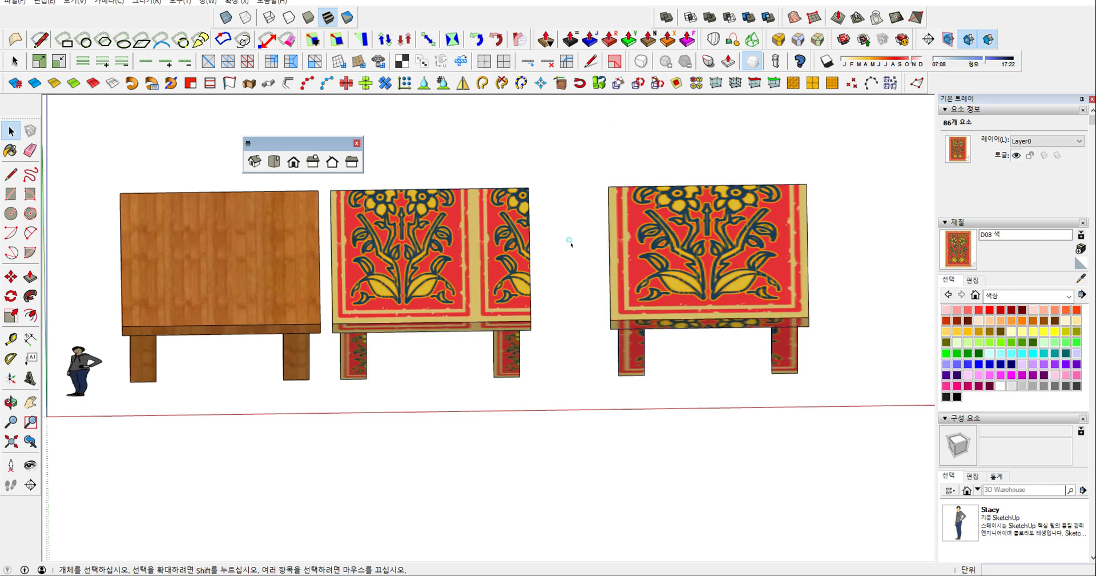
click(686, 240)
click(471, 241)
click(682, 240)
Step: Select all geometry inside the middle table and paint it with the red A04 color
triple_click(492, 240)
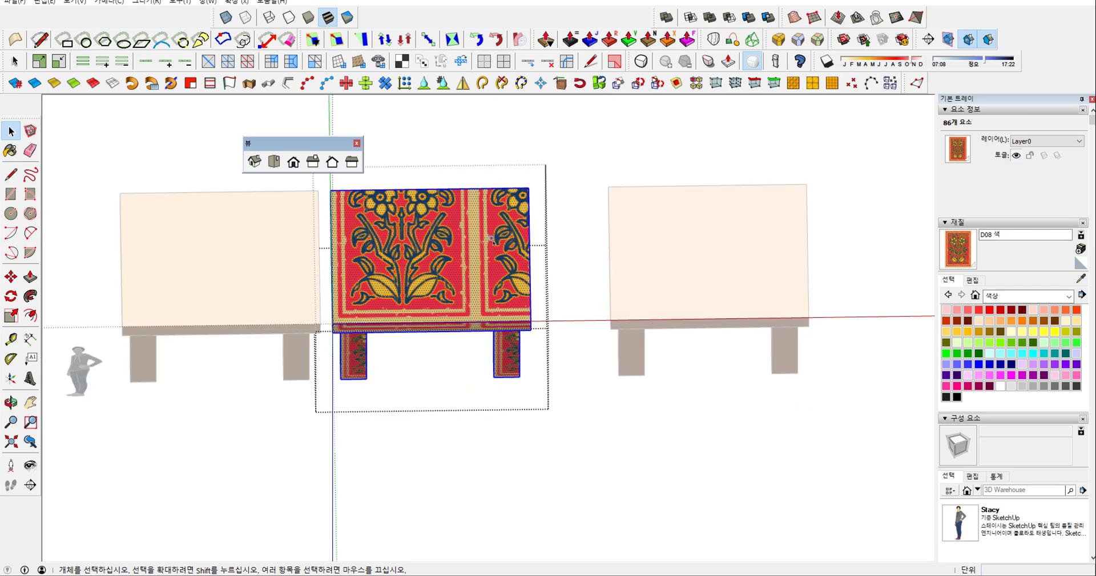
click(979, 309)
click(503, 243)
key(space)
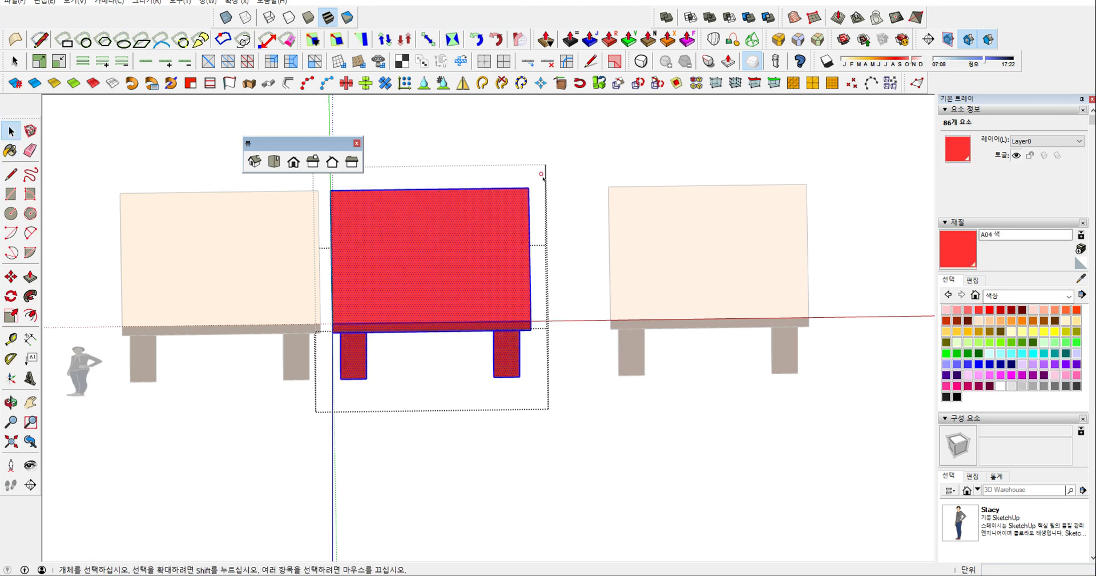
Step: Paint all geometry of the end floral table with the red A04 color, and return to editing the middle table
middle_drag(526, 261, 634, 262)
shift+middle_drag(724, 212, 591, 223)
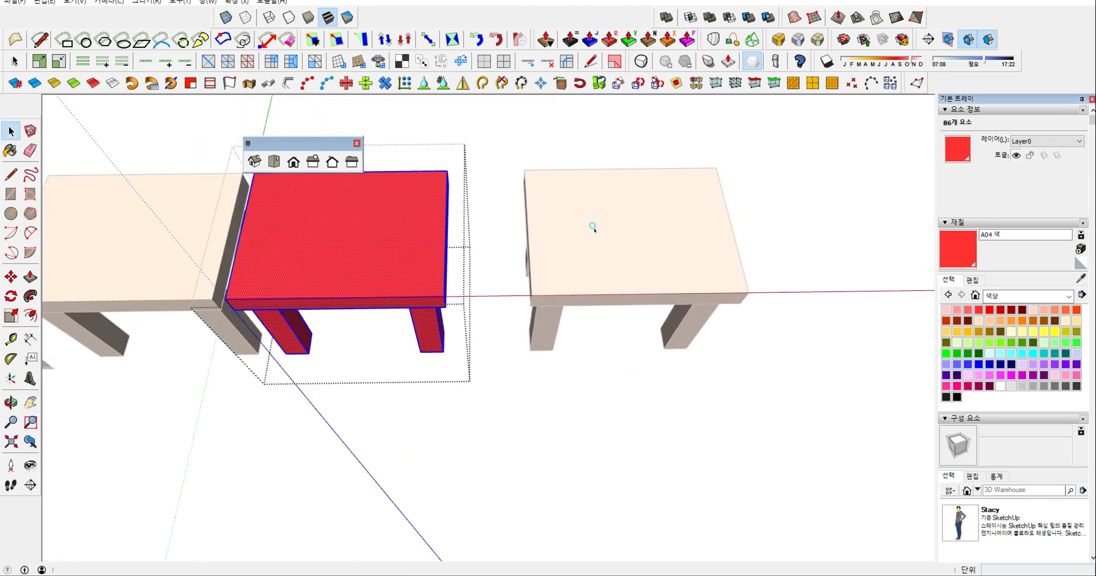
triple_click(606, 219)
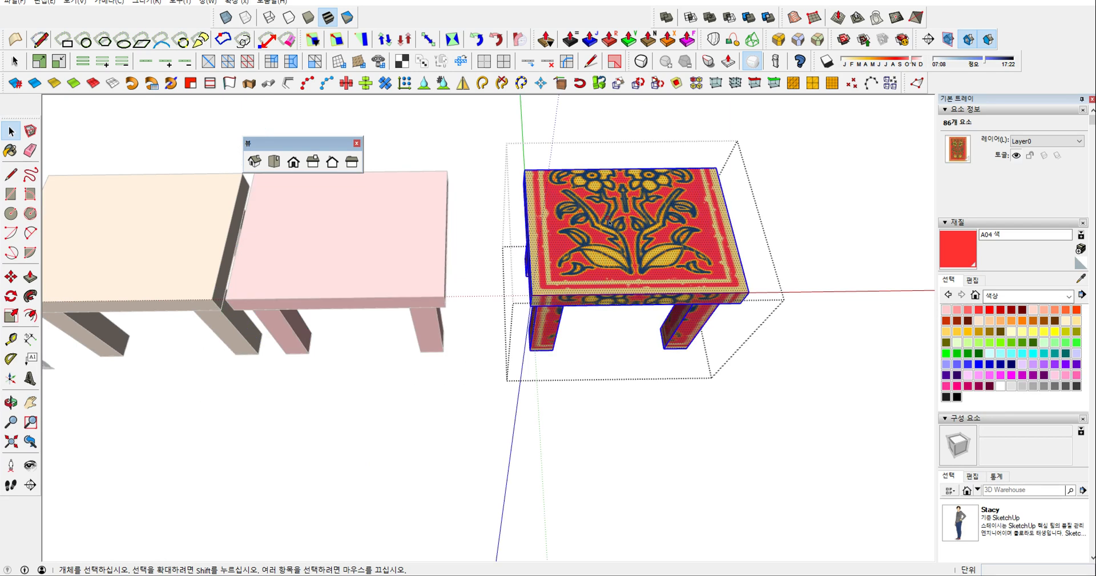
key(b)
click(621, 236)
key(space)
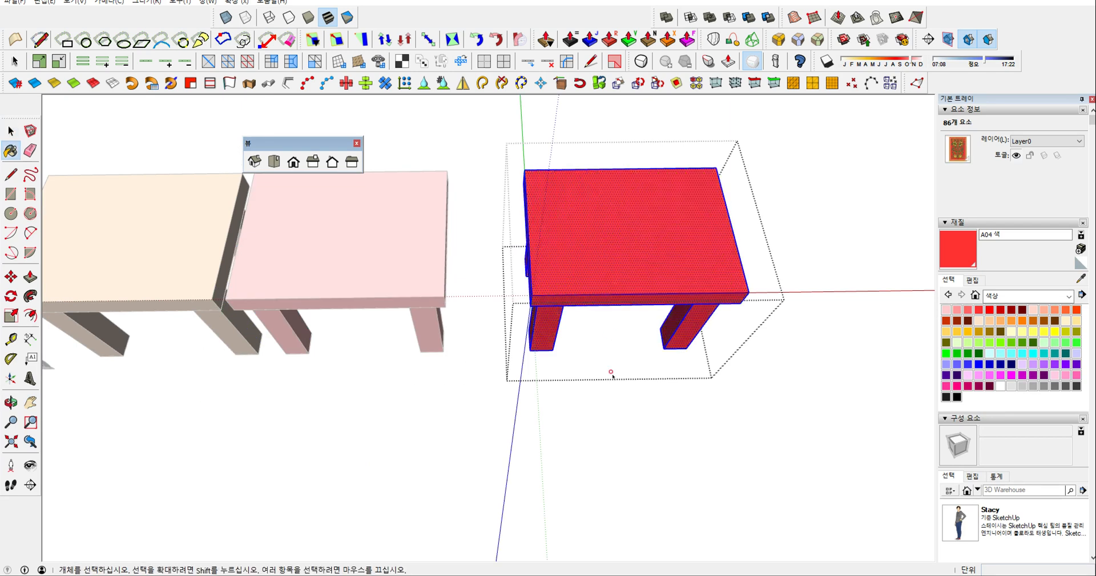
click(945, 257)
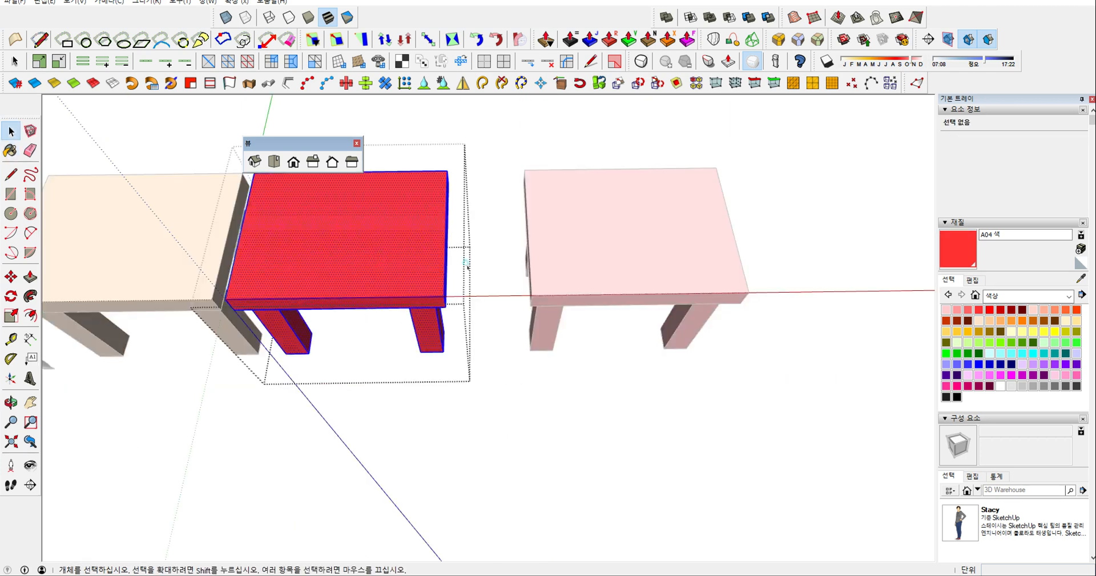
middle_drag(467, 266, 377, 254)
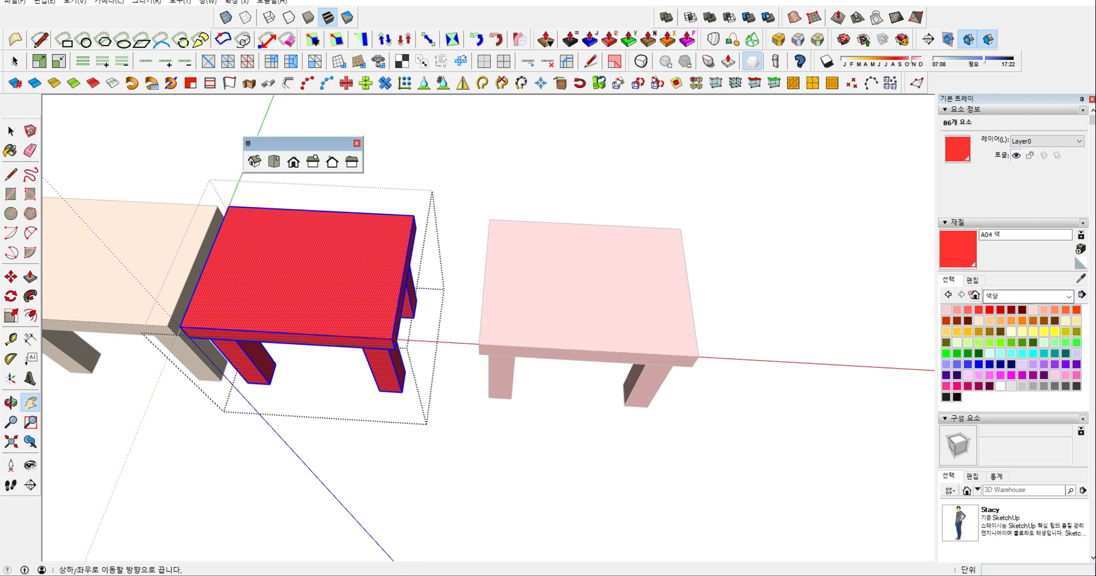
Step: Circle the red color swatch and draw a line from it into the model view
key(ctrl+alt+d)
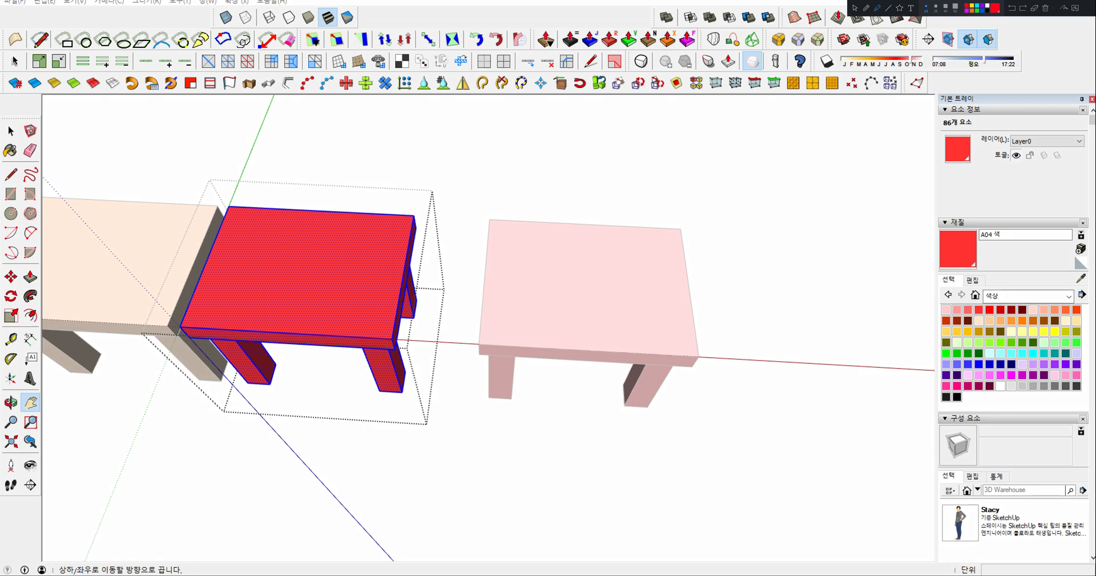
click(989, 310)
drag(990, 310, 851, 315)
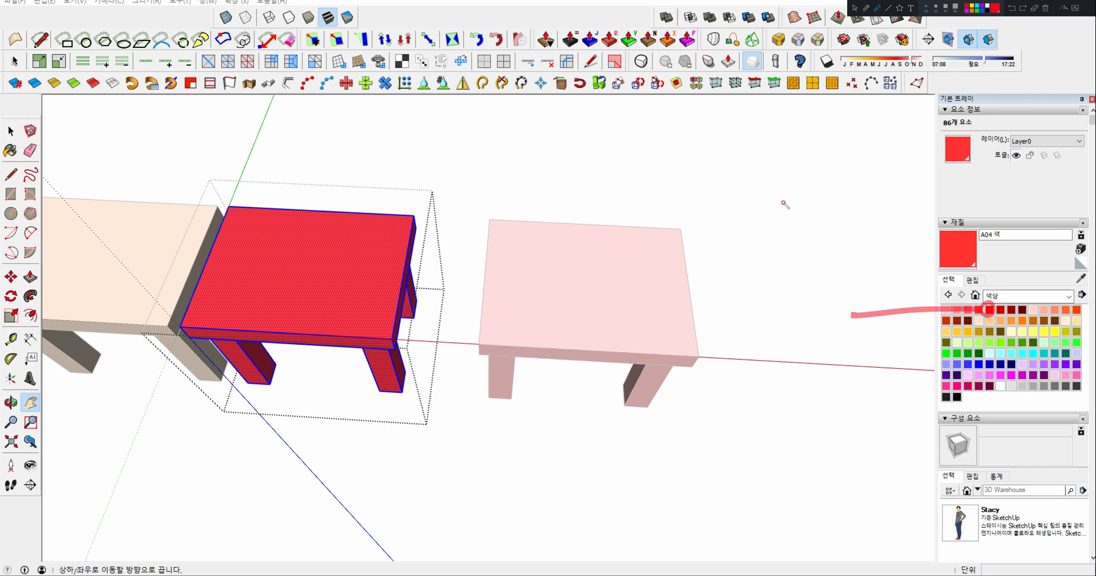
Step: Handwrite four numbered workflow notes: pick a color, open its editing settings, replace the image, and load the homework texture
mouse_move(728, 126)
mouse_down()
mouse_move(721, 143)
mouse_move(729, 126)
mouse_up()
mouse_move(744, 127)
mouse_down()
mouse_move(746, 143)
mouse_move(799, 141)
mouse_up()
drag(792, 144, 817, 146)
mouse_move(718, 180)
mouse_down()
mouse_move(721, 191)
mouse_move(734, 186)
mouse_up()
mouse_move(720, 171)
mouse_down()
mouse_move(759, 189)
mouse_move(769, 174)
mouse_move(786, 184)
mouse_move(807, 169)
mouse_move(837, 188)
mouse_up()
mouse_move(723, 221)
mouse_down()
mouse_move(743, 238)
mouse_move(802, 234)
mouse_move(834, 217)
mouse_move(823, 226)
mouse_move(870, 224)
mouse_up()
mouse_move(733, 263)
mouse_down()
mouse_move(741, 277)
mouse_move(794, 270)
mouse_move(811, 254)
mouse_move(825, 274)
mouse_move(867, 268)
mouse_move(884, 251)
mouse_move(871, 268)
mouse_move(894, 268)
mouse_move(921, 251)
mouse_move(918, 273)
mouse_move(930, 257)
mouse_up()
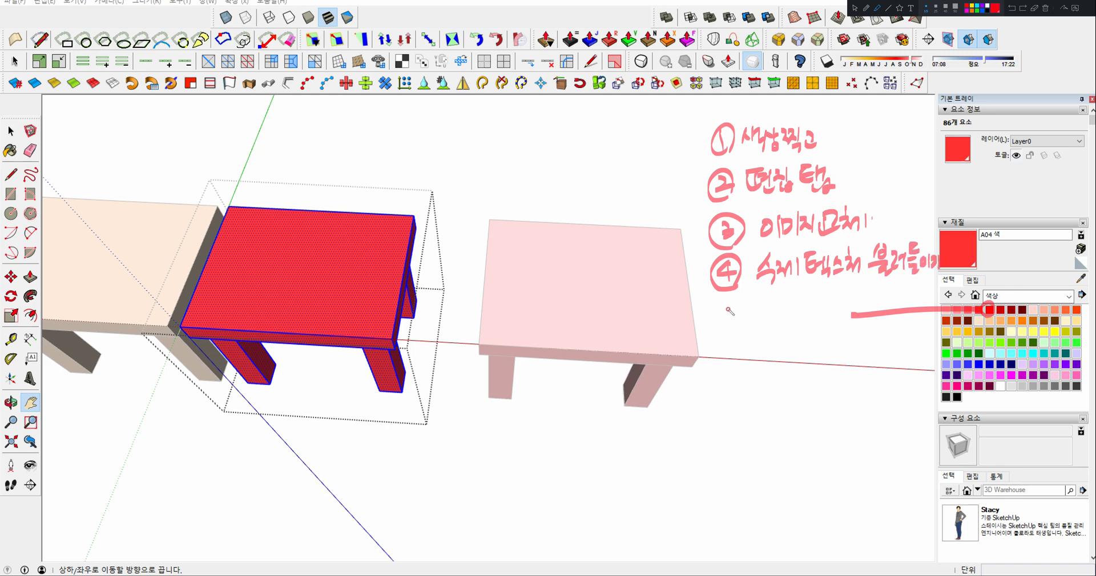
Step: Add a fifth note reading UV Box, bracket the first four notes, and clear the annotations
mouse_move(729, 305)
mouse_down()
mouse_move(724, 331)
mouse_move(745, 305)
mouse_move(771, 340)
mouse_move(784, 341)
mouse_move(807, 308)
mouse_move(799, 336)
mouse_move(809, 346)
mouse_move(823, 332)
mouse_up()
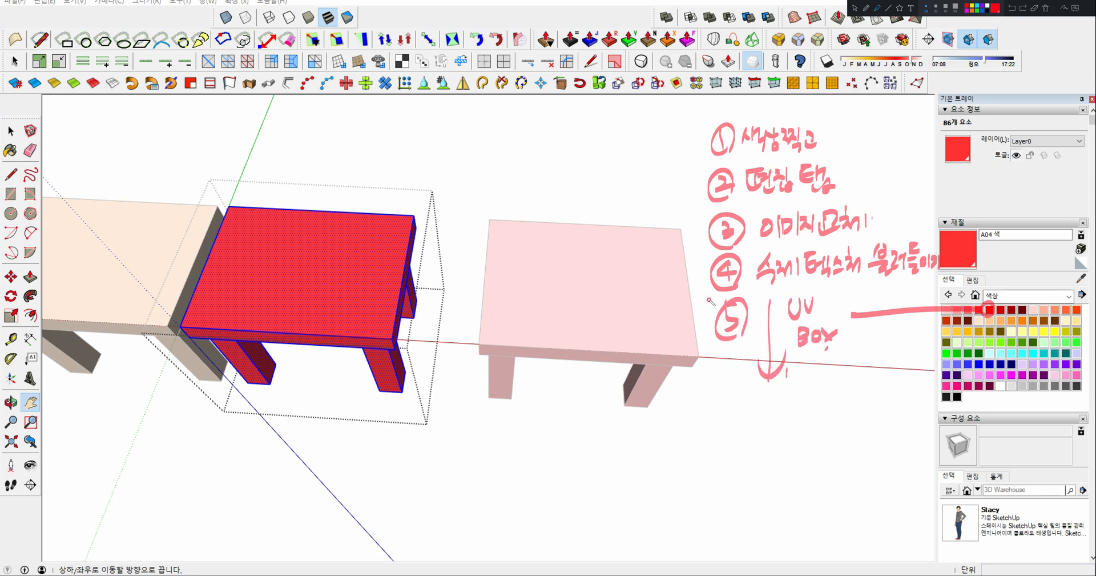
drag(702, 296, 900, 284)
mouse_move(684, 166)
mouse_down()
mouse_move(704, 130)
mouse_move(699, 173)
mouse_move(716, 250)
mouse_up()
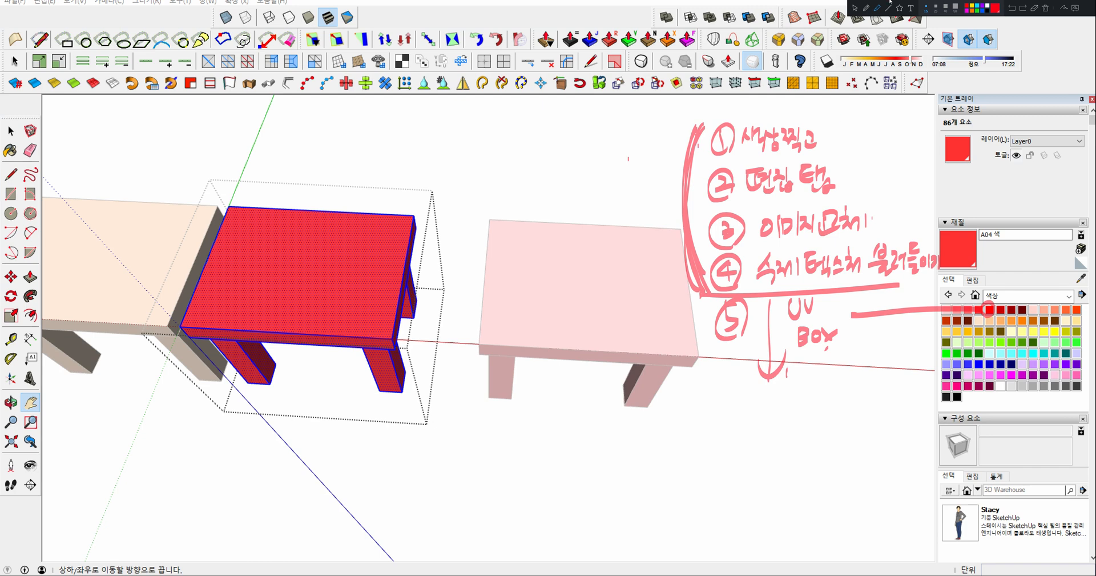
key(Escape)
drag(641, 175, 644, 174)
key(space)
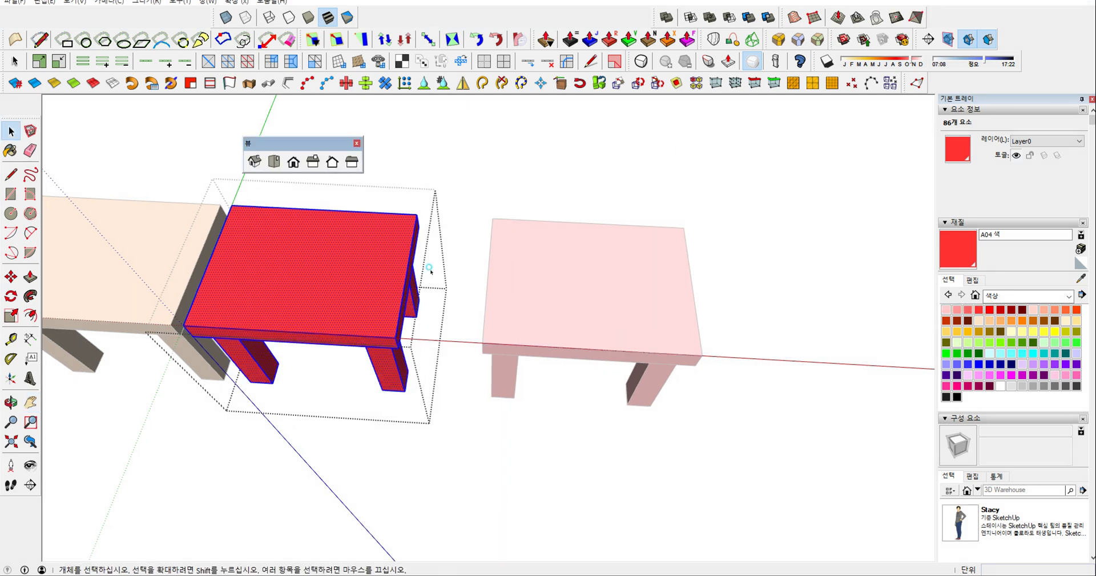
Step: Replace the A04 material's flat color with the texture image wood14.png from the woodic folder
click(961, 246)
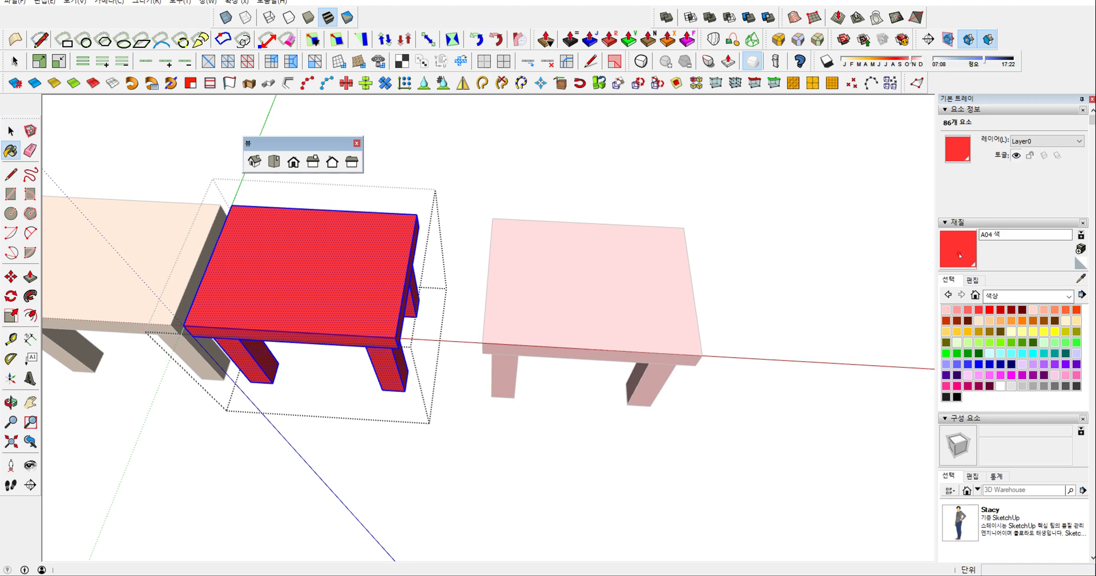
click(972, 280)
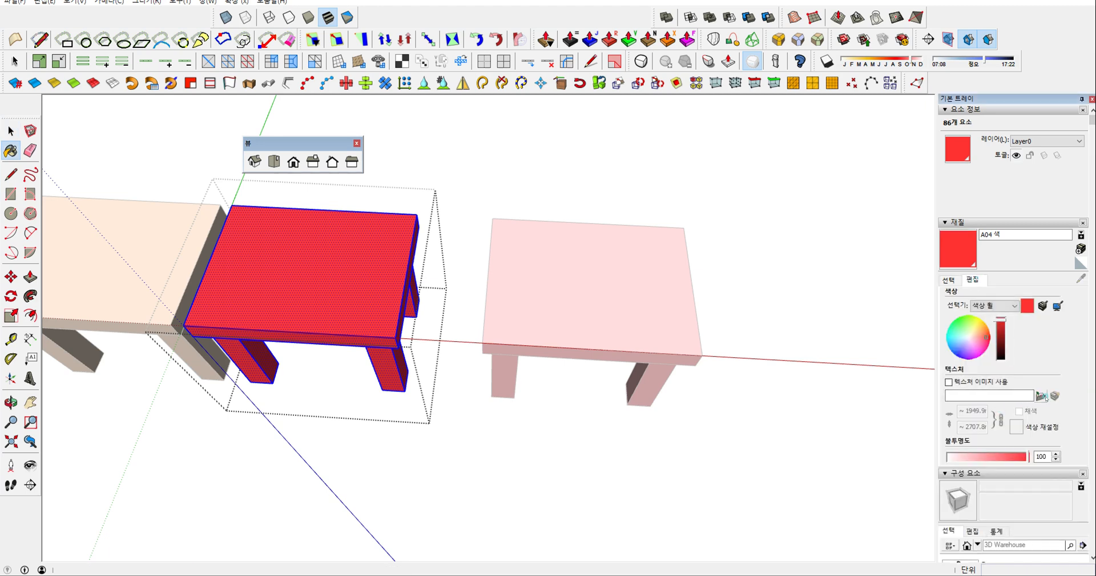
click(1008, 383)
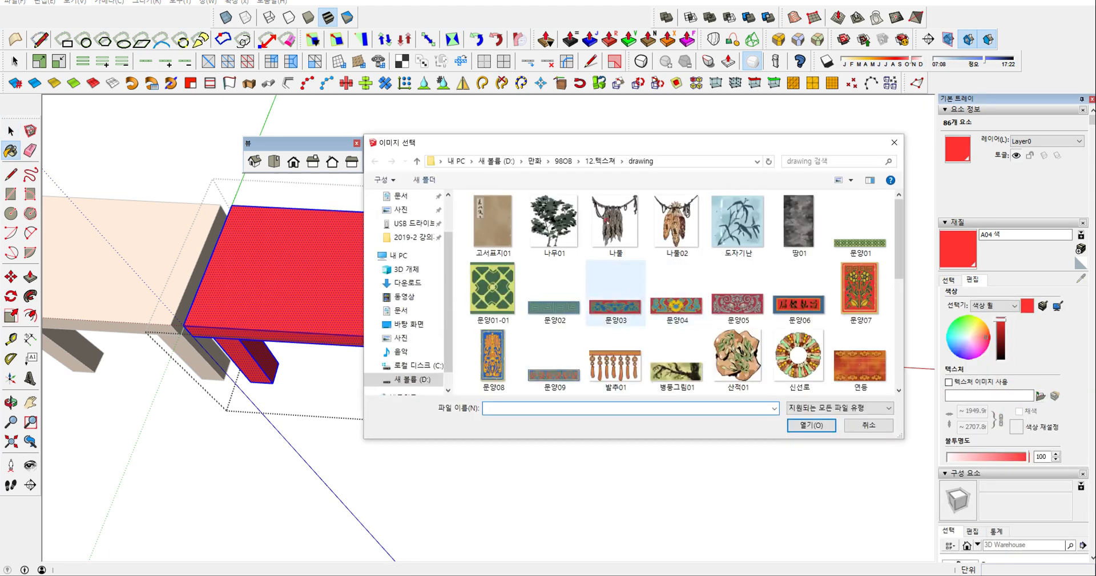
click(600, 161)
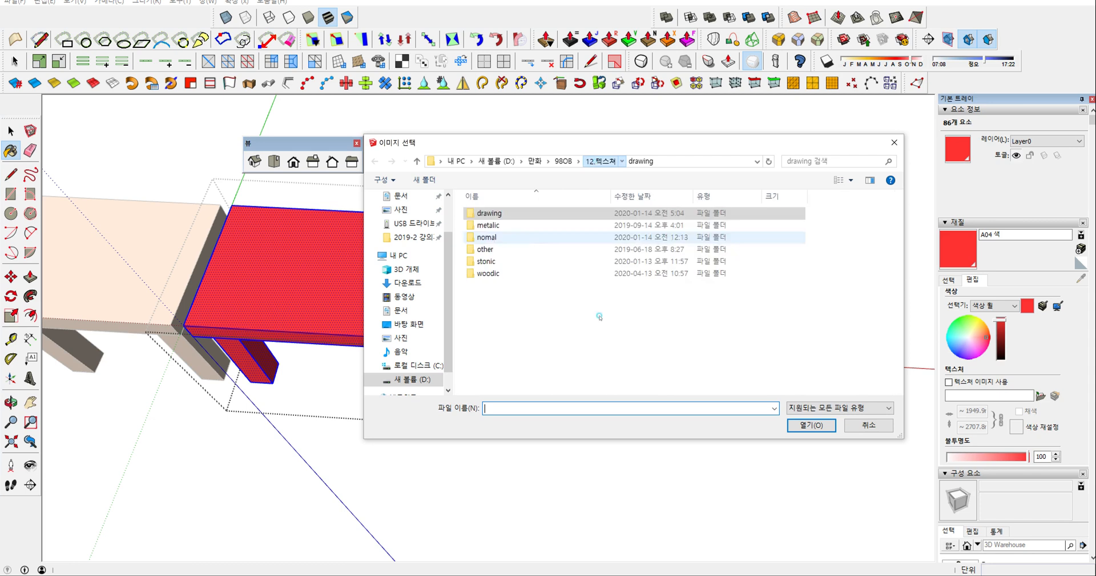
double_click(489, 273)
click(559, 360)
double_click(559, 359)
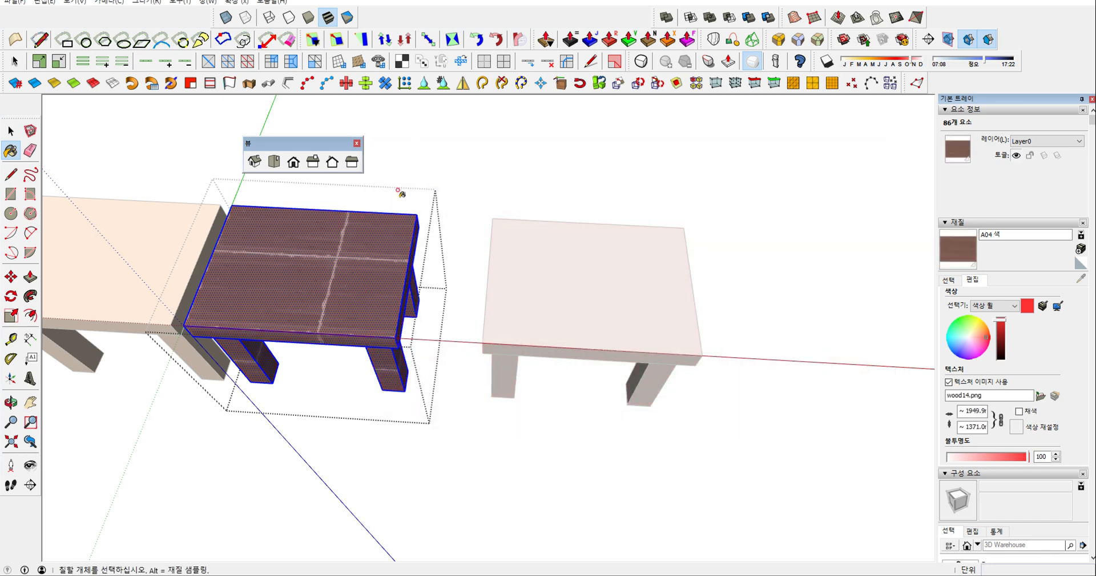
scroll(306, 283, up, 2)
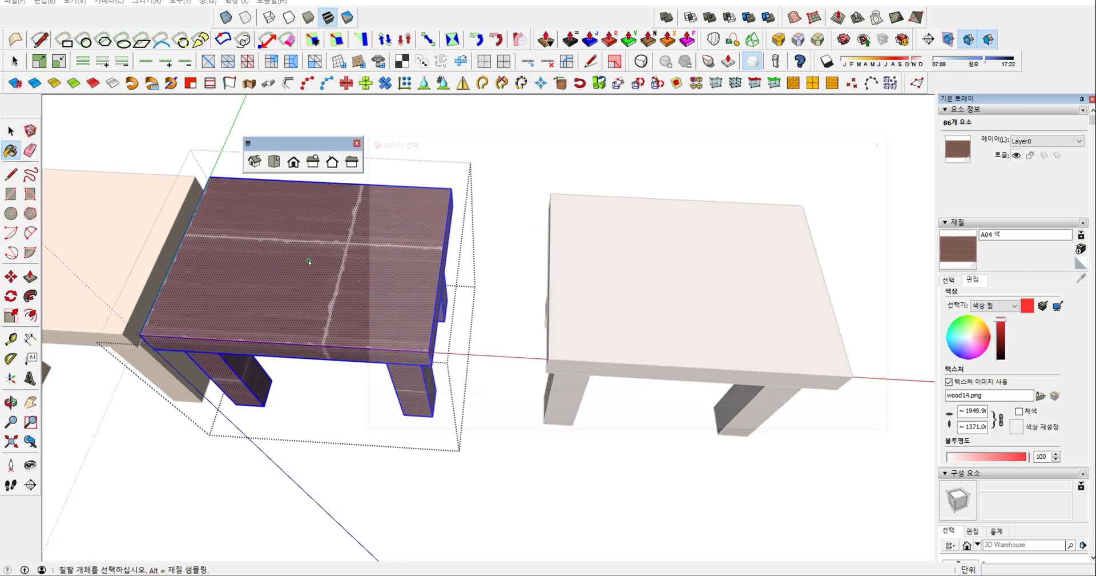
key(Escape)
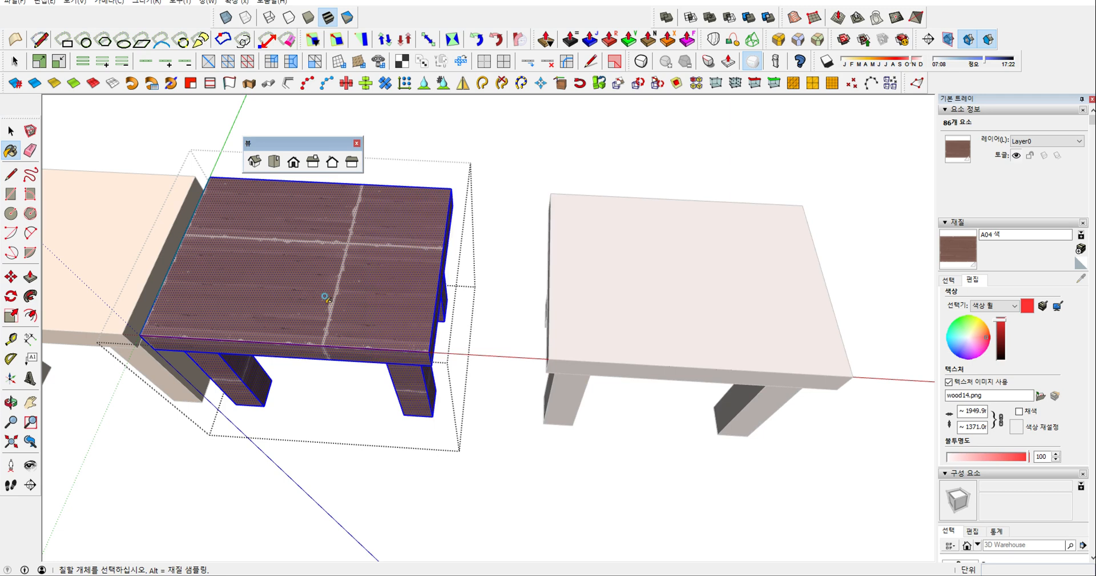
Step: Select the middle table's top face and apply Box Map to its wood texture
key(space)
click(326, 299)
key(u)
right_click(329, 304)
click(364, 361)
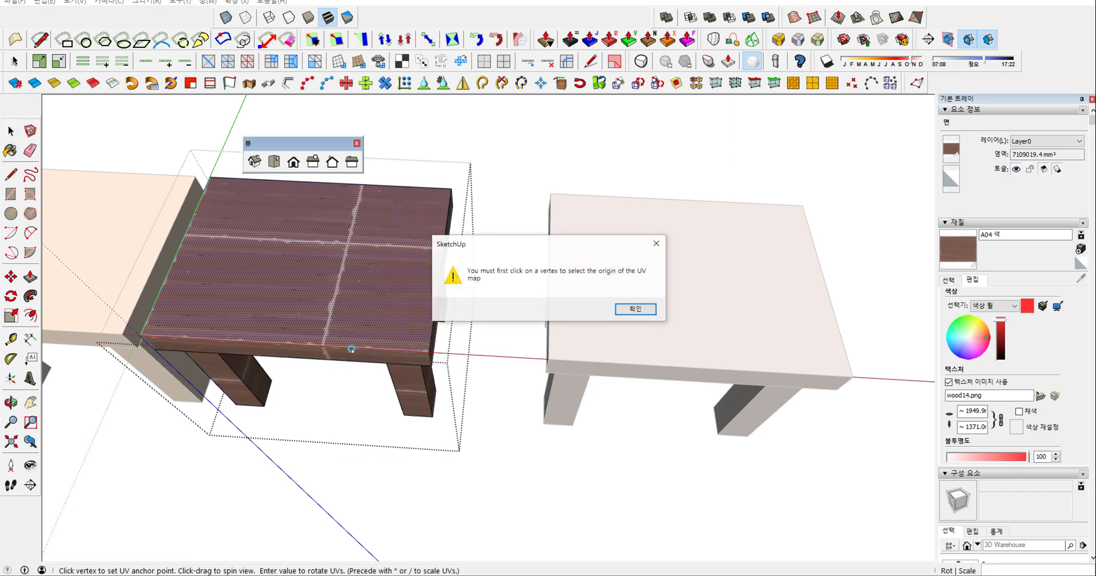
click(635, 309)
key(u)
right_click(374, 310)
click(399, 354)
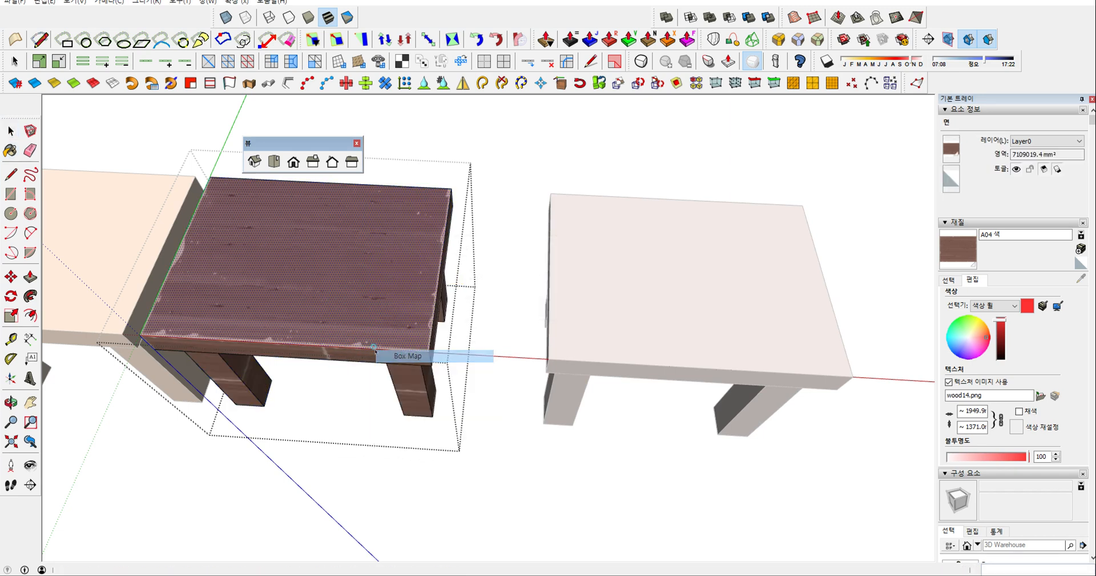
Step: Apply Box Map to the wood texture on the middle table's front edge face and exit the group
key(space)
click(389, 354)
key(u)
right_click(389, 355)
click(421, 399)
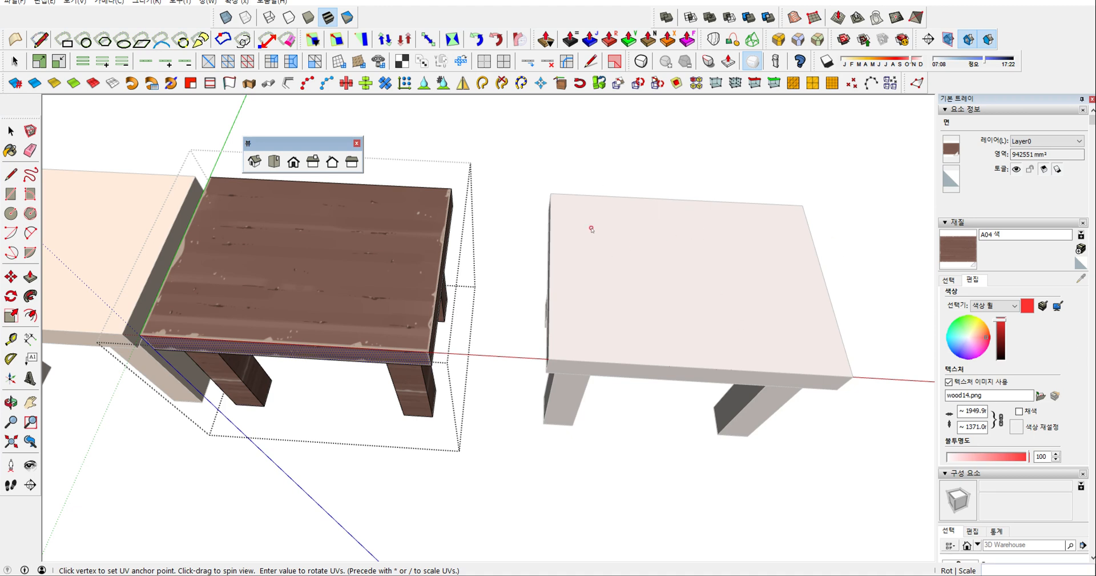
key(space)
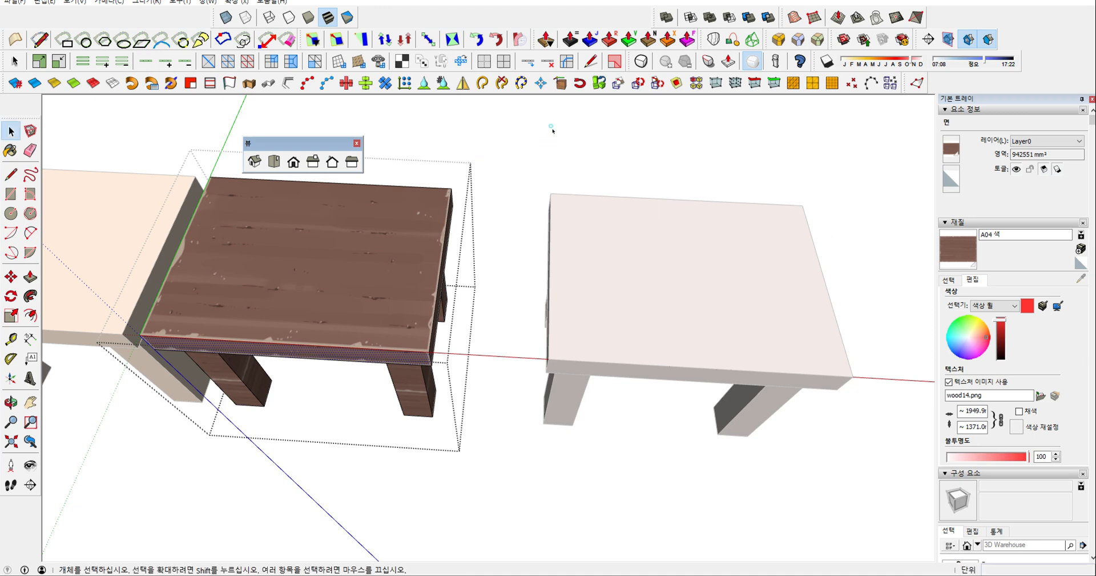
click(551, 130)
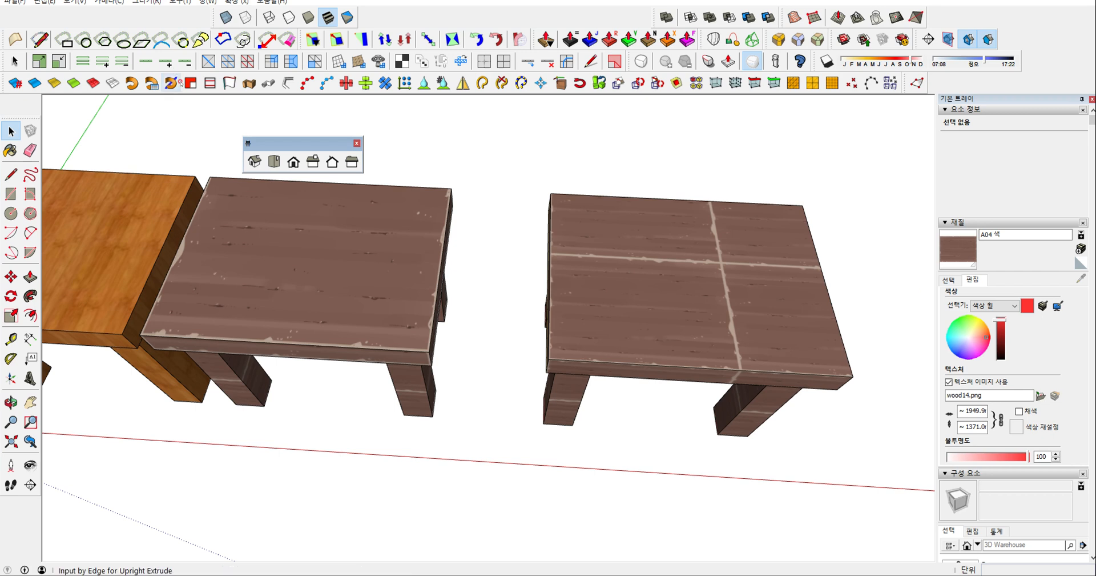
Step: Handwrite a first numbered note reading 지정색 above the tables and underline it
key(ctrl+alt+d)
drag(465, 130, 478, 143)
mouse_move(484, 124)
mouse_down()
mouse_move(484, 147)
mouse_move(504, 133)
mouse_up()
drag(505, 126, 504, 138)
mouse_move(498, 140)
mouse_down()
mouse_move(505, 148)
mouse_move(518, 121)
mouse_move(514, 140)
mouse_up()
drag(517, 132, 529, 140)
drag(530, 131, 535, 129)
drag(532, 135, 538, 146)
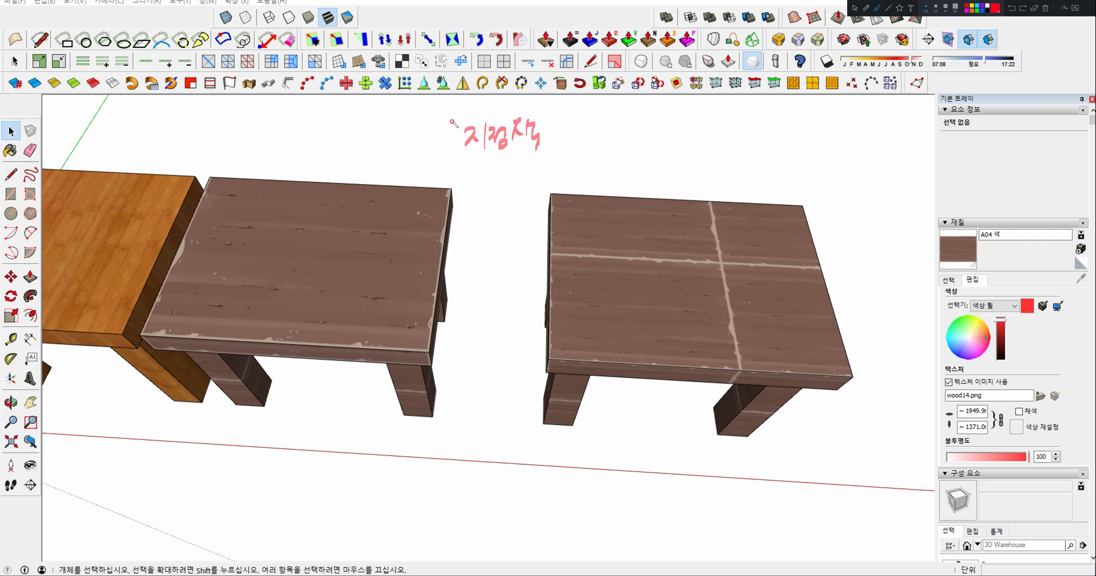
mouse_move(438, 126)
mouse_down()
mouse_move(435, 160)
mouse_move(444, 122)
mouse_up()
drag(442, 127, 441, 157)
drag(464, 161, 563, 156)
Step: Add handwritten notes 2 to 4 covering the editing settings, replacing the image with the homework texture, and UV
mouse_move(434, 182)
mouse_down()
mouse_move(423, 201)
mouse_move(454, 173)
mouse_move(491, 174)
mouse_up()
drag(478, 178, 490, 188)
mouse_move(475, 193)
mouse_down()
mouse_move(549, 172)
mouse_move(555, 194)
mouse_up()
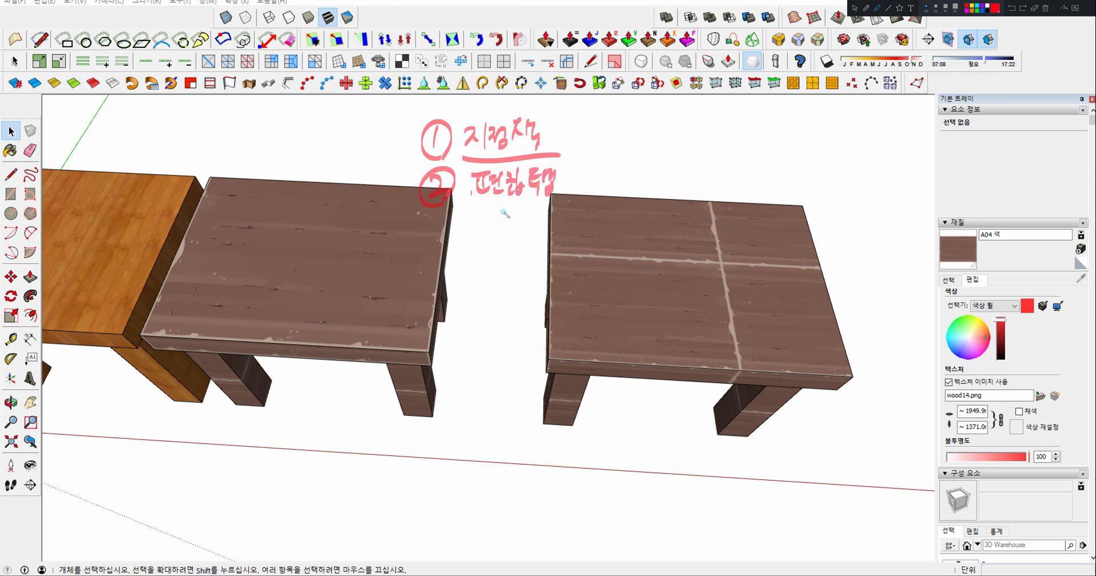
mouse_move(443, 220)
mouse_down()
mouse_move(445, 234)
mouse_move(532, 234)
mouse_move(553, 210)
mouse_move(545, 226)
mouse_up()
drag(551, 213, 550, 225)
mouse_move(539, 228)
mouse_down()
mouse_move(581, 224)
mouse_move(490, 270)
mouse_move(524, 268)
mouse_move(547, 246)
mouse_move(539, 262)
mouse_move(569, 247)
mouse_move(574, 260)
mouse_move(604, 253)
mouse_up()
click(604, 260)
mouse_move(465, 293)
mouse_down()
mouse_move(457, 303)
mouse_move(482, 313)
mouse_move(506, 311)
mouse_move(512, 292)
mouse_up()
mouse_move(526, 288)
mouse_down()
mouse_move(531, 303)
mouse_move(539, 289)
mouse_up()
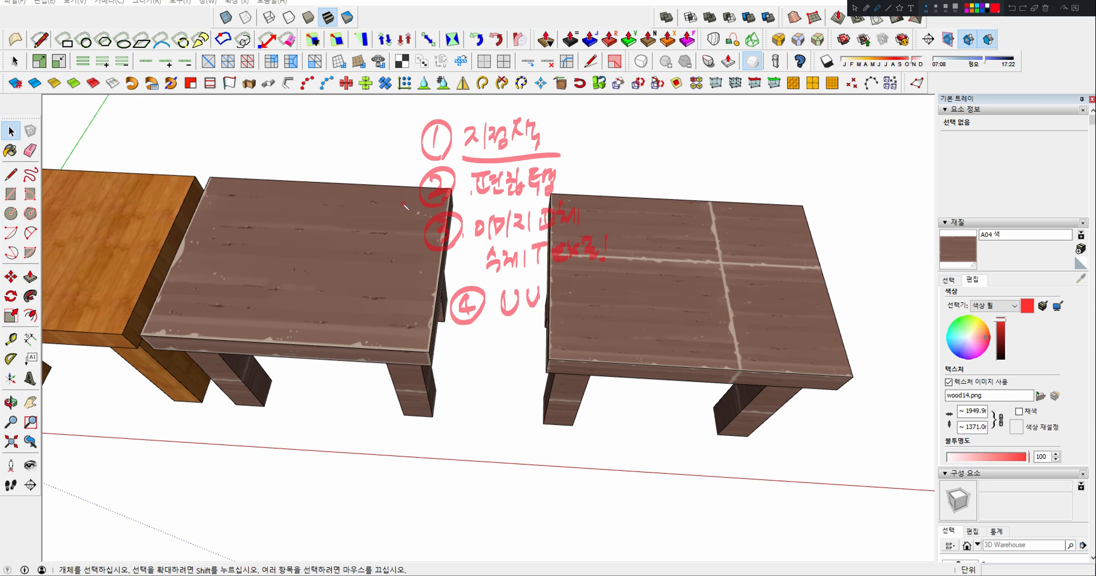
Step: Mark the order of the notes with an arrow, circle the first one, and sketch a row of crossed boxes beside the list
drag(411, 130, 435, 311)
drag(402, 266, 428, 303)
drag(428, 303, 433, 268)
mouse_move(512, 160)
mouse_down()
mouse_move(537, 106)
mouse_move(542, 157)
mouse_move(551, 144)
mouse_up()
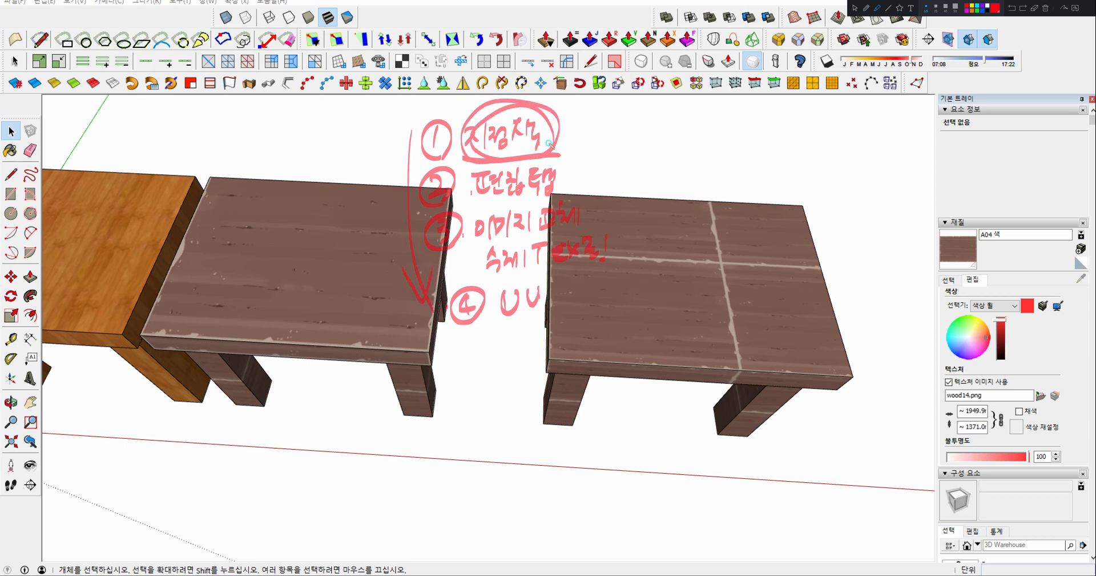
mouse_move(585, 207)
mouse_down()
mouse_move(606, 155)
mouse_move(609, 179)
mouse_up()
mouse_move(650, 125)
mouse_down()
mouse_move(658, 113)
mouse_move(666, 146)
mouse_move(694, 143)
mouse_move(713, 133)
mouse_move(718, 112)
mouse_up()
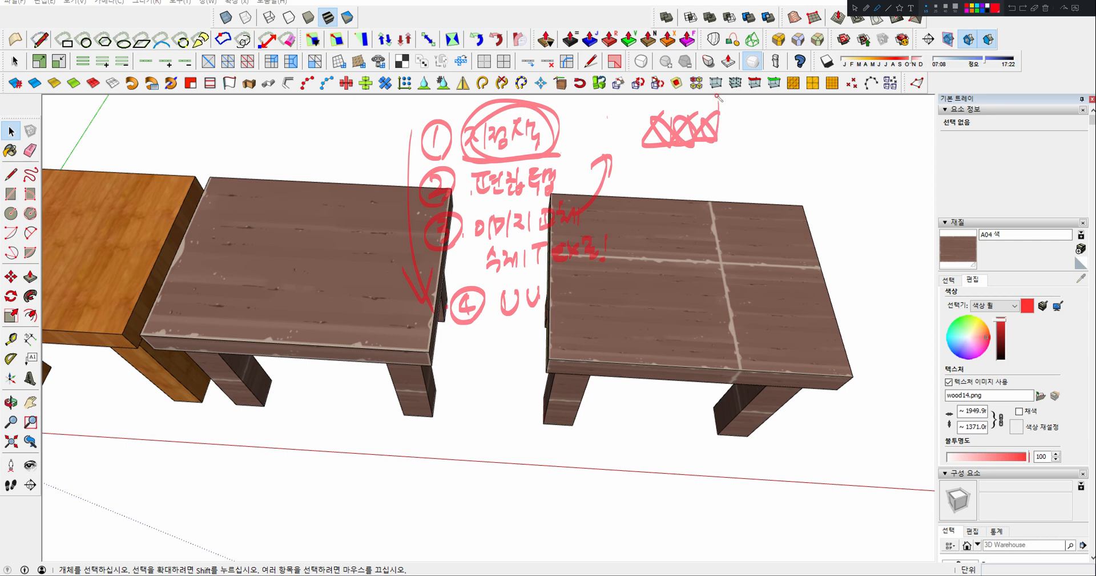
Step: Handwrite a side note explaining that image replacement gives every face with the same designated color the same homework texture
mouse_move(667, 164)
mouse_down()
mouse_move(714, 167)
mouse_move(749, 150)
mouse_move(743, 171)
mouse_move(780, 147)
mouse_move(799, 161)
mouse_move(811, 146)
mouse_move(837, 151)
mouse_move(844, 166)
mouse_up()
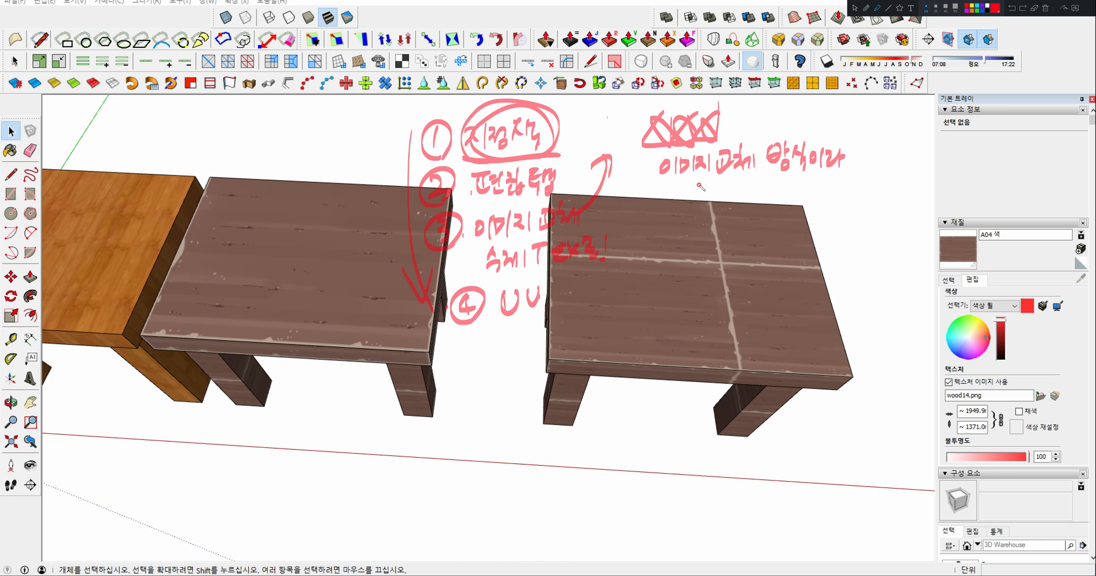
mouse_move(701, 186)
mouse_down()
mouse_move(715, 201)
mouse_move(724, 187)
mouse_up()
drag(652, 191, 667, 200)
mouse_move(668, 193)
mouse_down()
mouse_move(688, 210)
mouse_move(730, 188)
mouse_move(742, 203)
mouse_up()
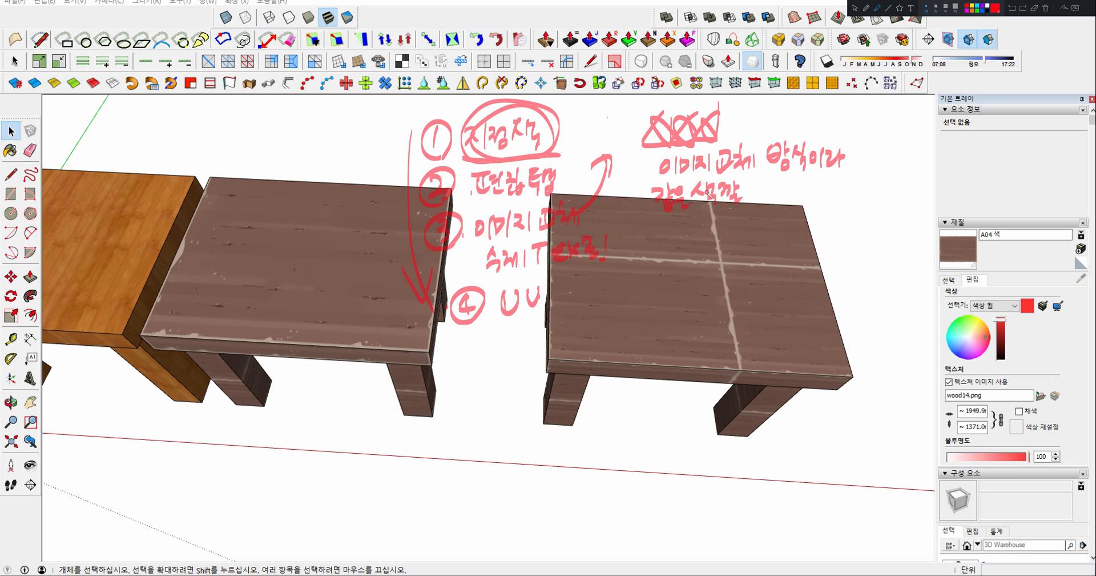
mouse_move(710, 195)
mouse_down()
mouse_move(799, 197)
mouse_move(808, 182)
mouse_move(809, 205)
mouse_move(859, 178)
mouse_move(886, 191)
mouse_move(828, 232)
mouse_move(876, 214)
mouse_move(908, 223)
mouse_up()
drag(902, 226, 915, 224)
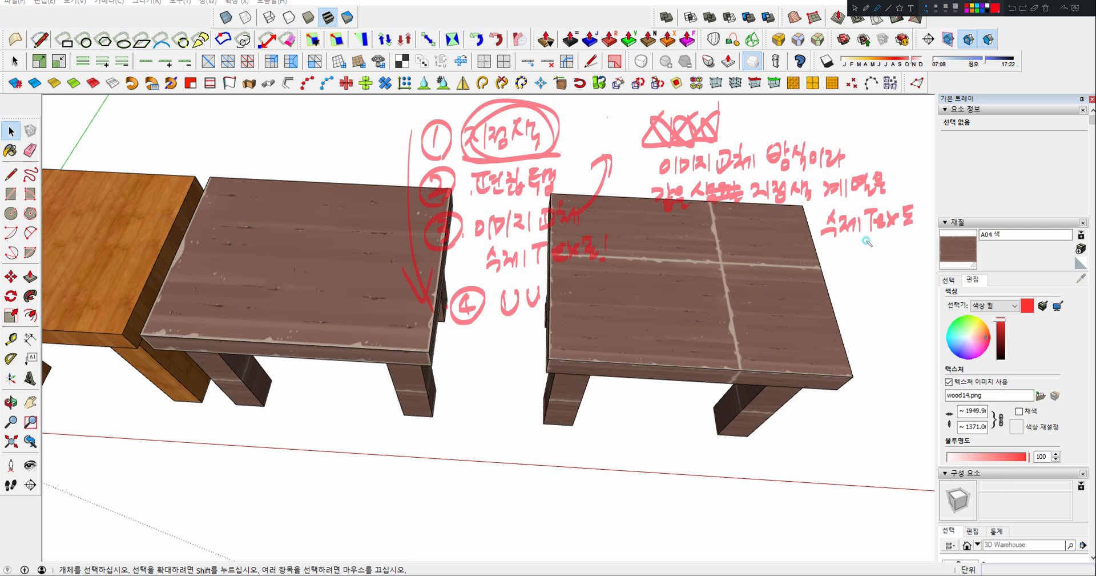
mouse_move(844, 245)
mouse_down()
mouse_move(870, 265)
mouse_move(879, 251)
mouse_move(883, 268)
mouse_move(910, 264)
mouse_up()
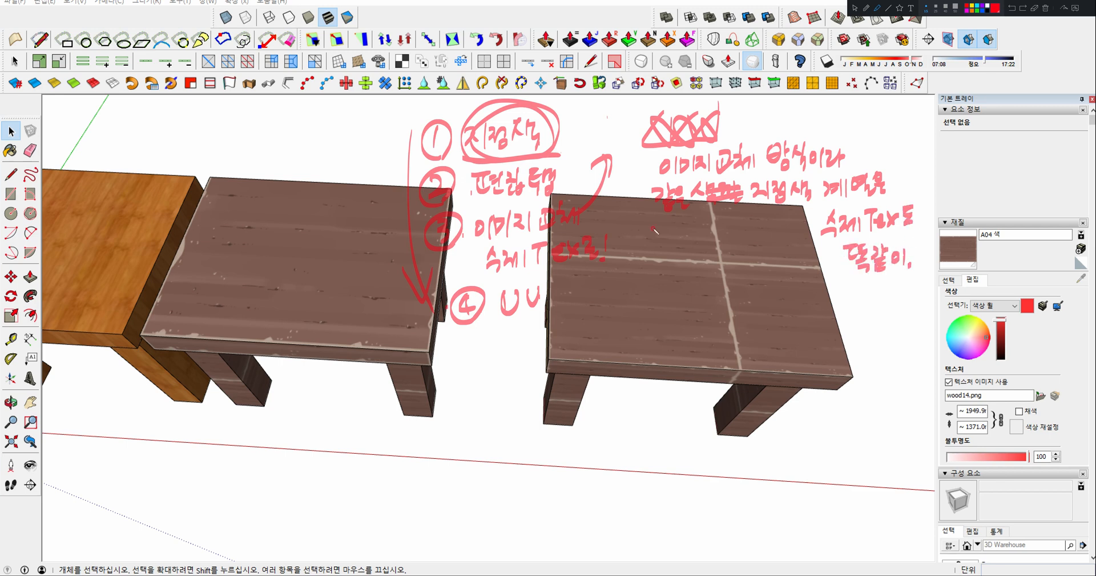
Step: Draw a loop around the side note and clear all annotations
mouse_move(647, 166)
mouse_down()
mouse_move(639, 240)
mouse_move(718, 313)
mouse_up()
mouse_move(796, 326)
mouse_down()
mouse_move(903, 132)
mouse_move(672, 146)
mouse_up()
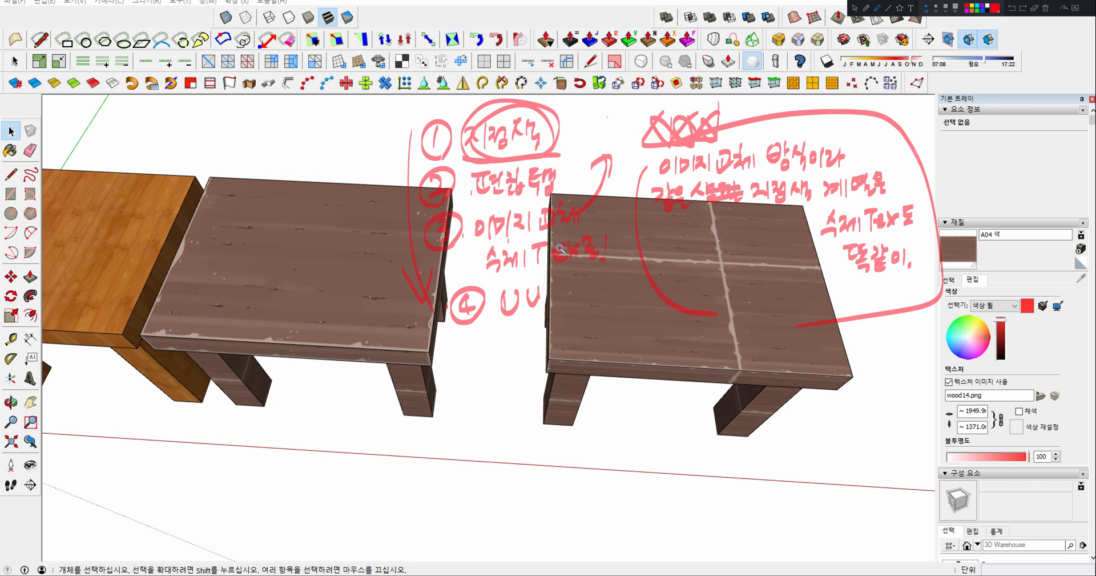
key(Escape)
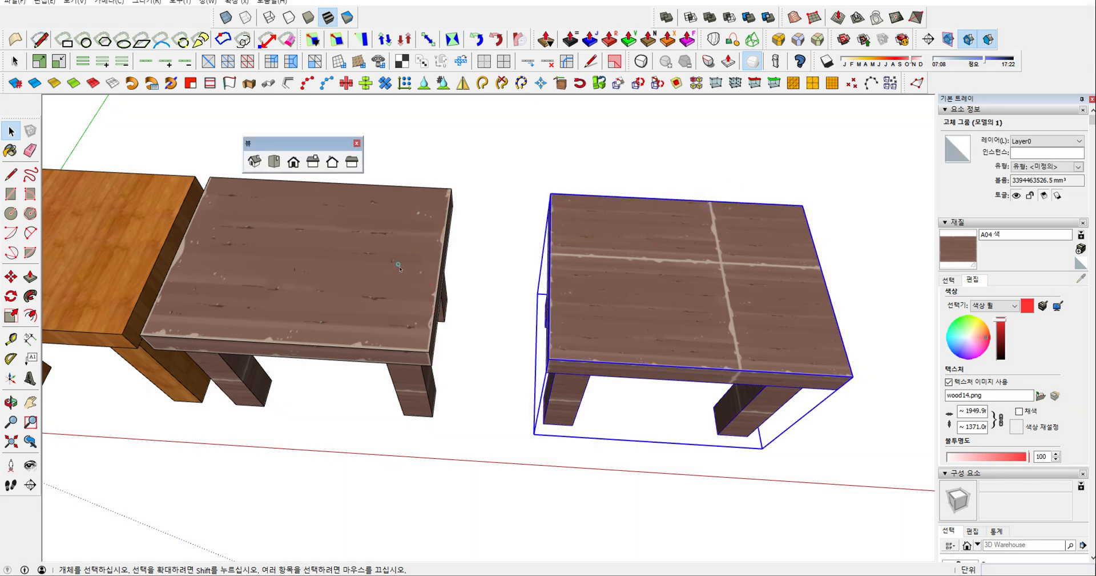
Step: Compare the wood textures of the middle and right tables by selecting each in turn and viewing the right table's geometry
click(400, 266)
click(659, 278)
click(327, 251)
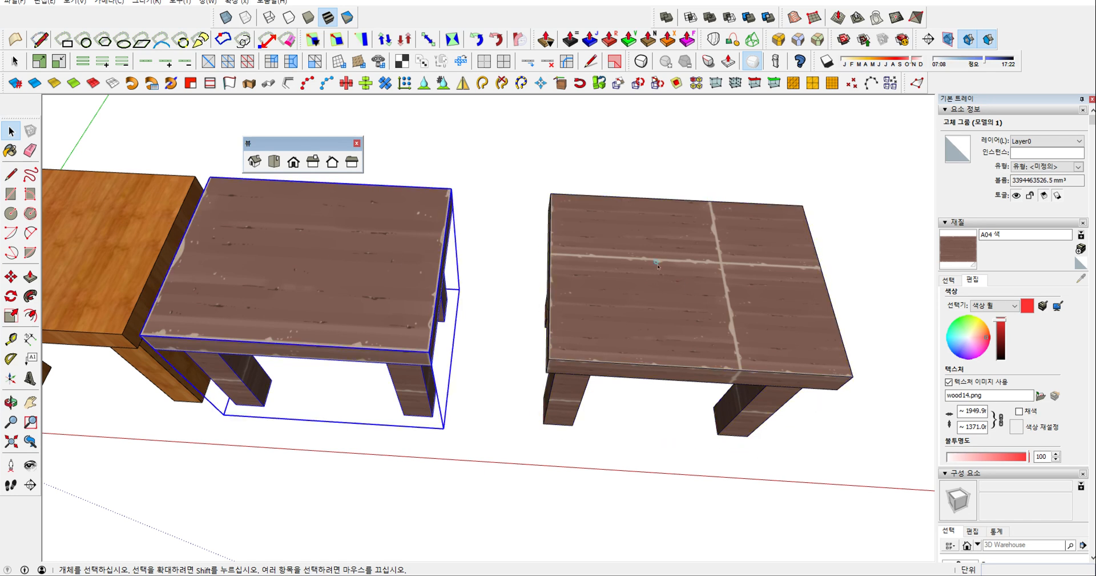
double_click(657, 265)
click(308, 251)
click(668, 257)
click(357, 252)
click(639, 264)
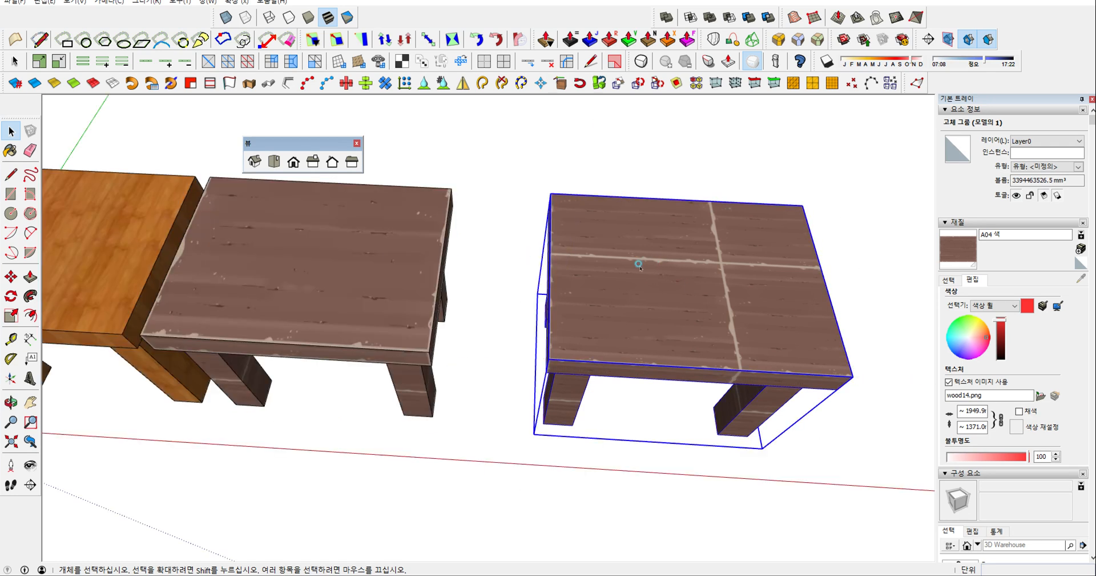
middle_drag(638, 264, 654, 262)
triple_click(655, 262)
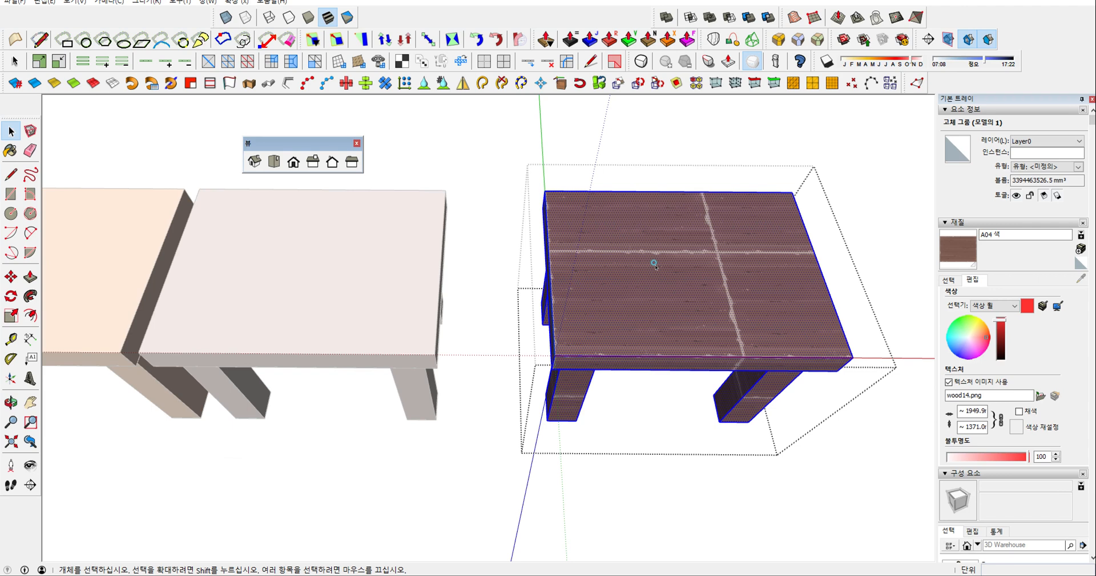
click(502, 162)
click(394, 240)
click(649, 238)
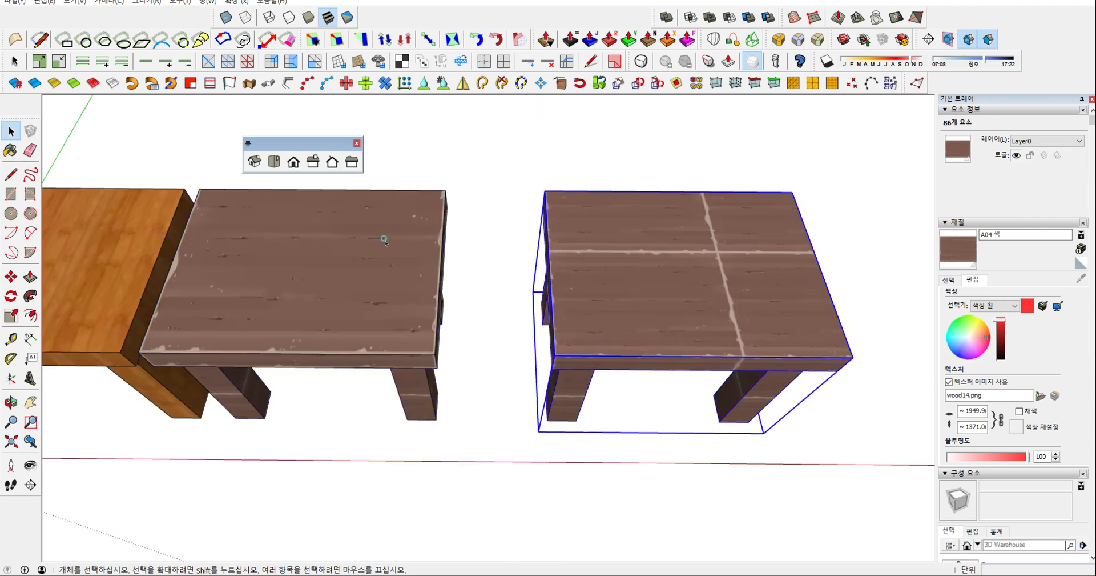
Step: Move the middle table away from the orange wood table, closer to the right table
click(385, 237)
scroll(443, 252, down, 1)
key(m)
click(440, 293)
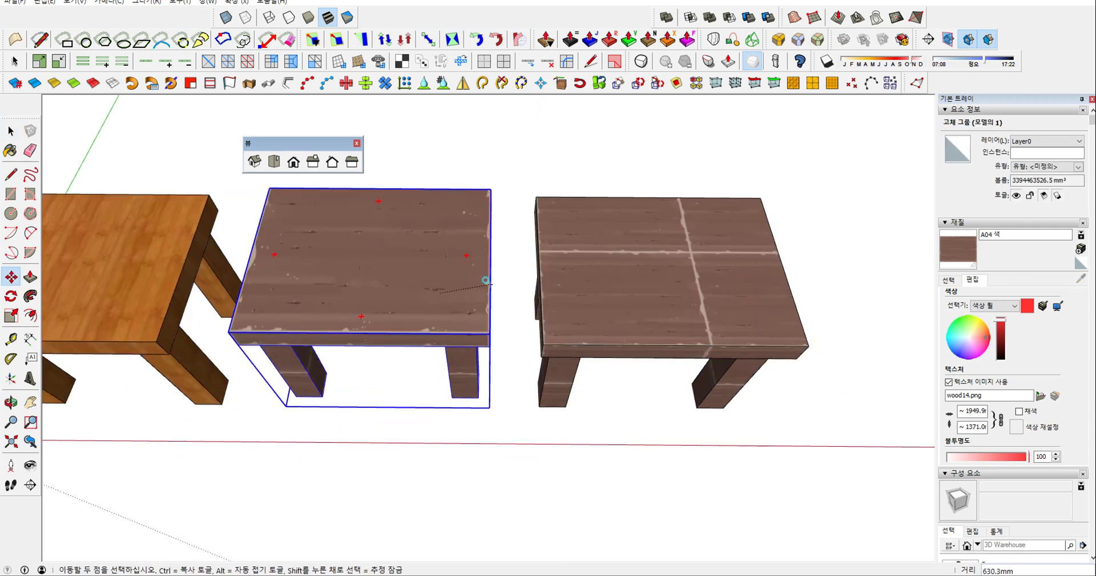
click(489, 295)
key(space)
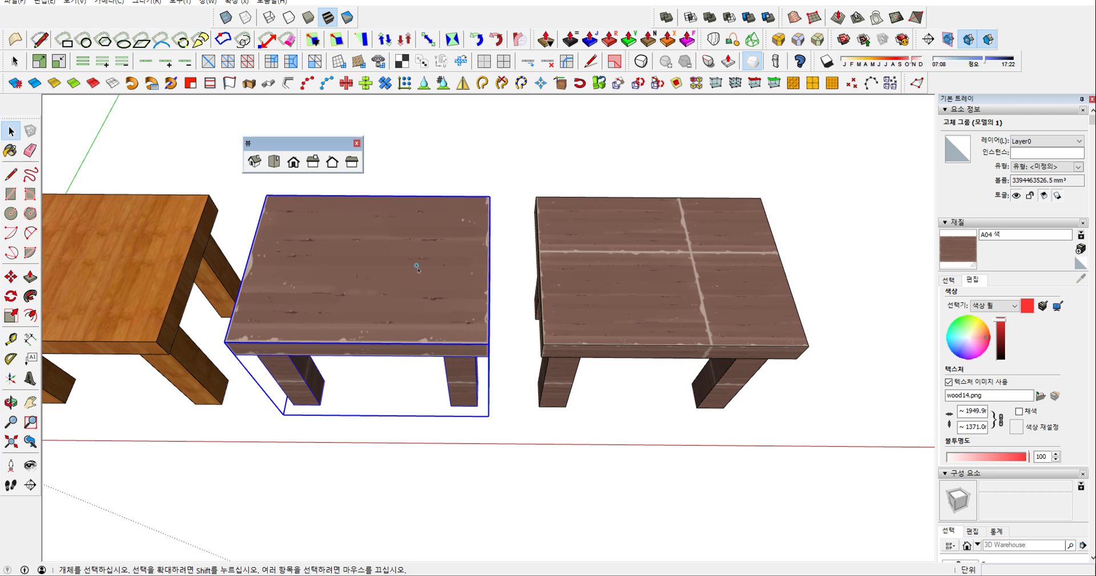
Step: Select all of the middle table's geometry, tint its A04 material light purple, and exit the group
double_click(418, 267)
triple_click(418, 267)
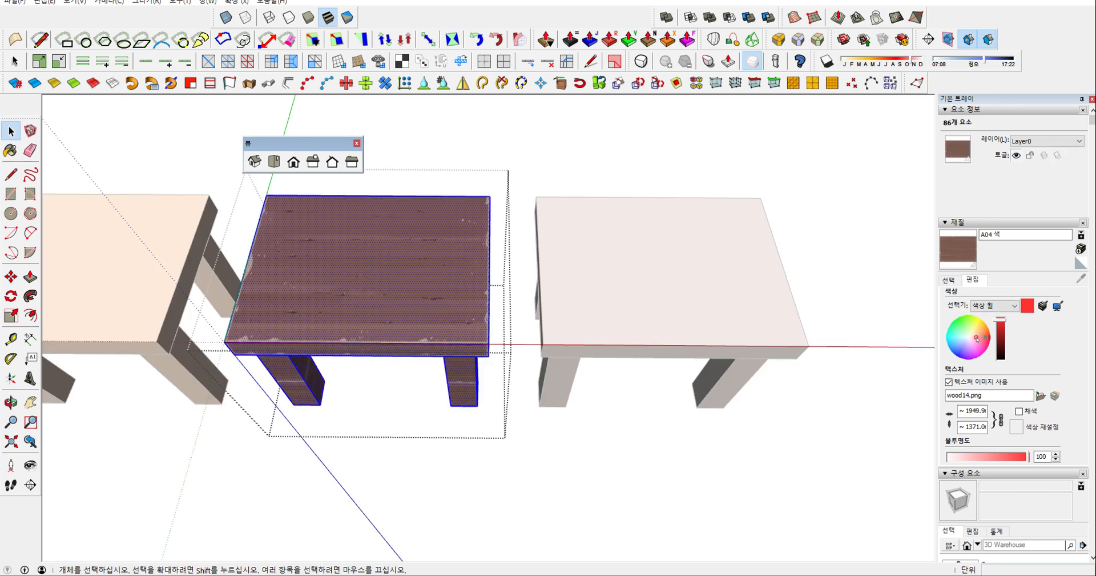
drag(975, 341, 967, 344)
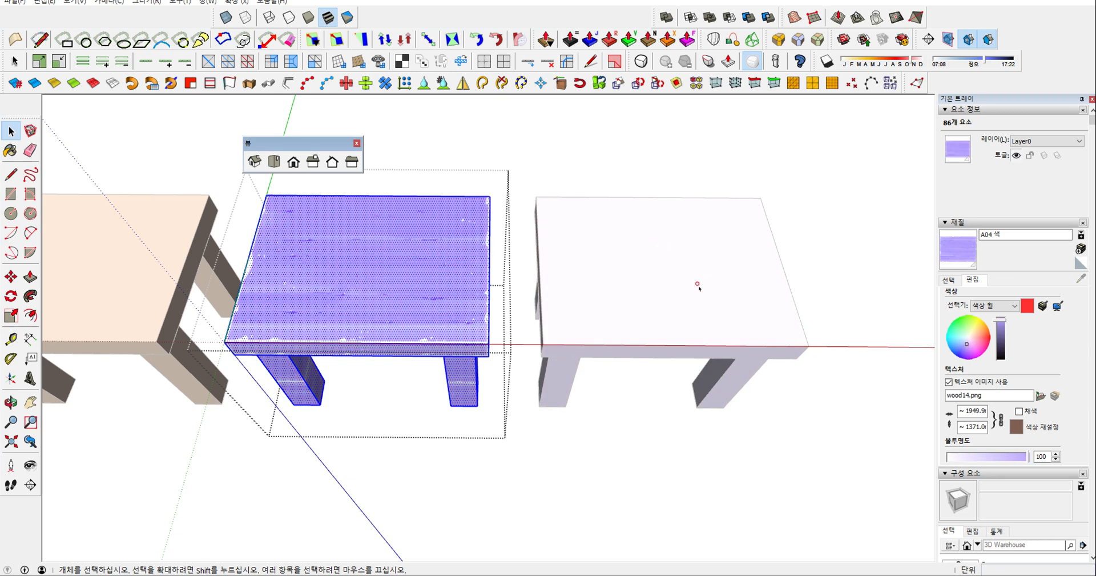
click(700, 153)
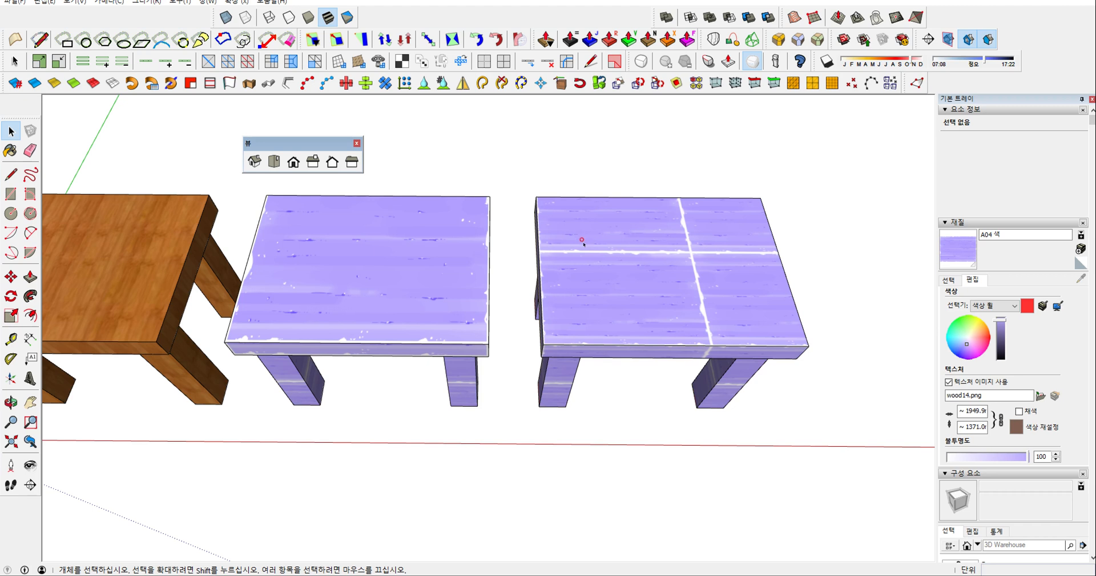
Step: Select all of the right table's geometry inside its group and paint it with green color F07
triple_click(731, 271)
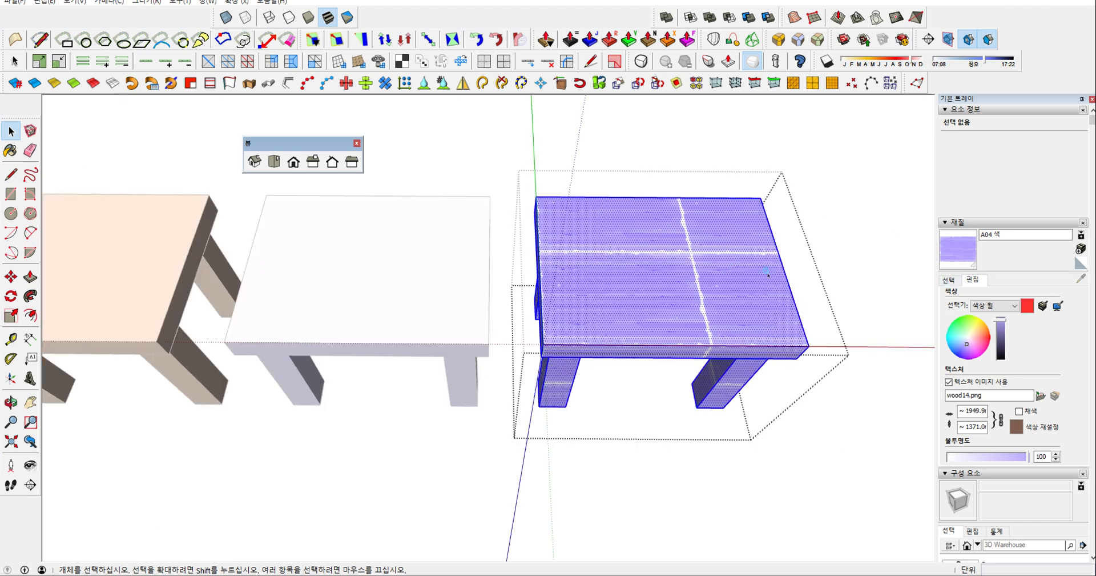
click(948, 280)
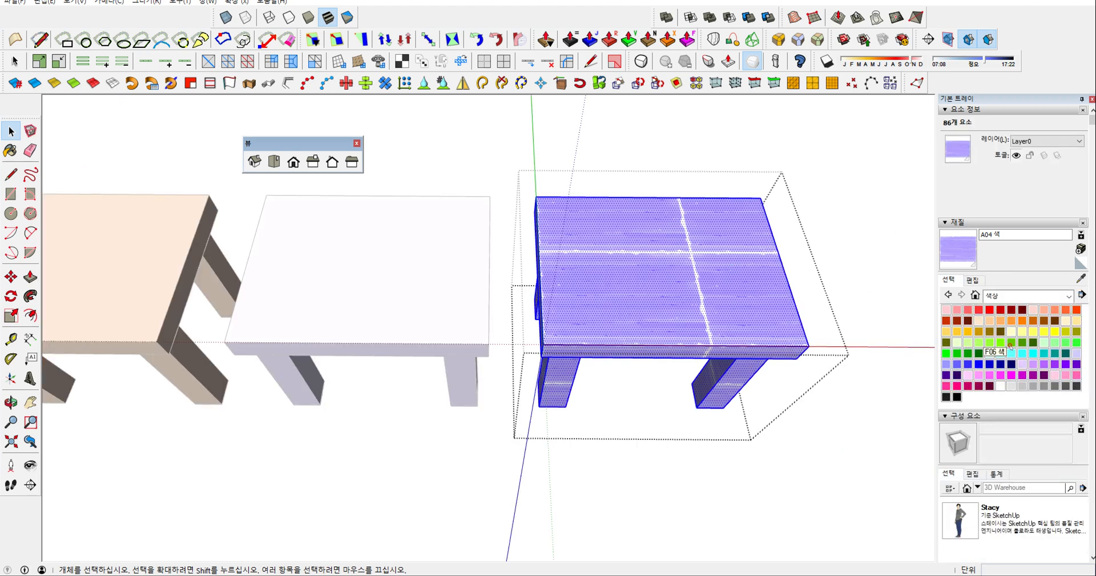
click(1023, 344)
click(688, 280)
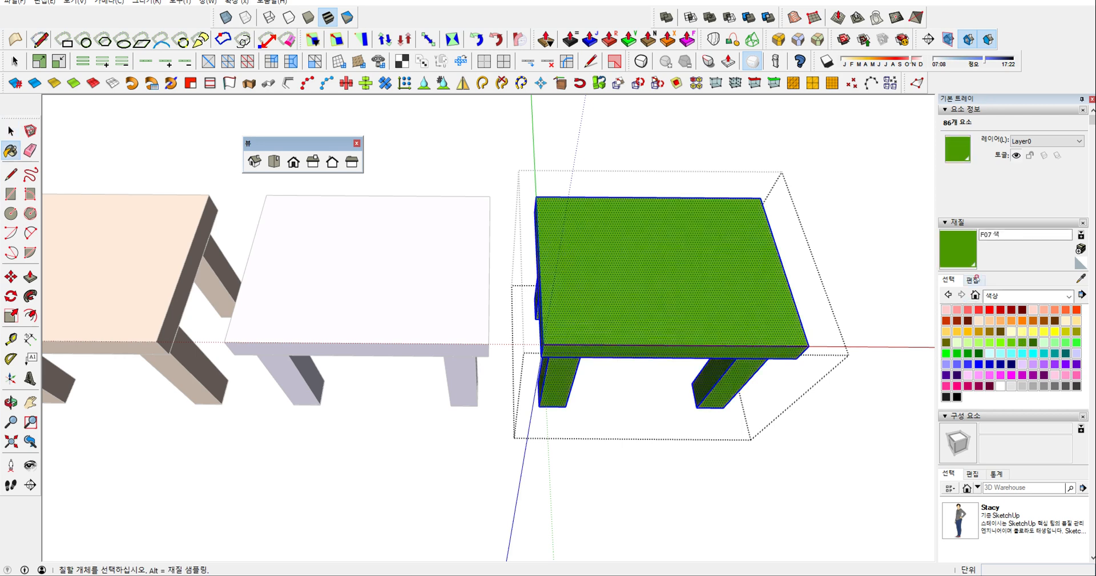
Step: Replace the F07 material's flat color with the texture image wood14.png and leave the right table's group
click(973, 279)
click(1041, 395)
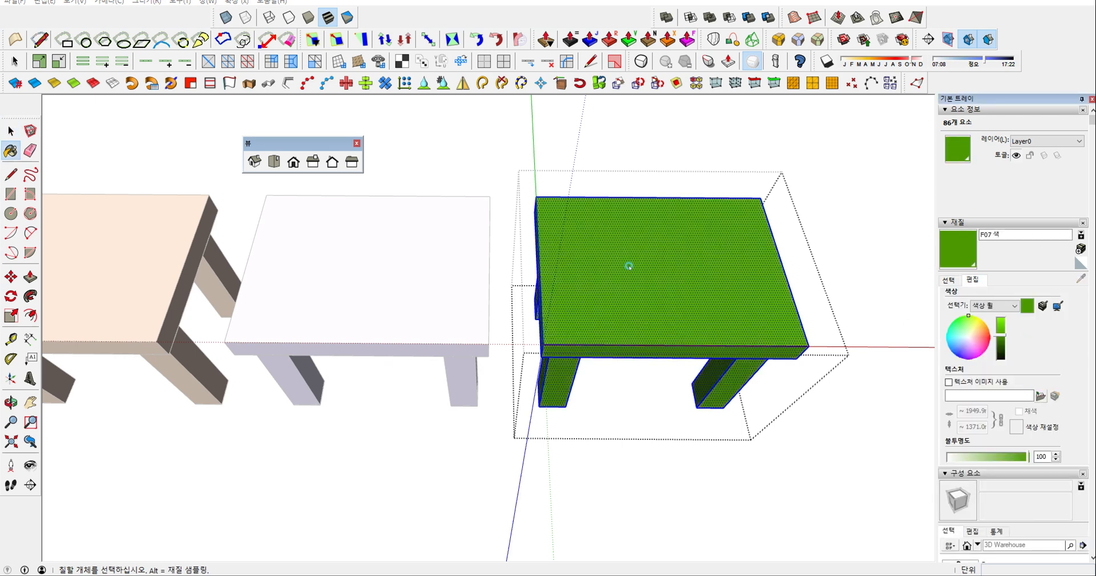
double_click(554, 360)
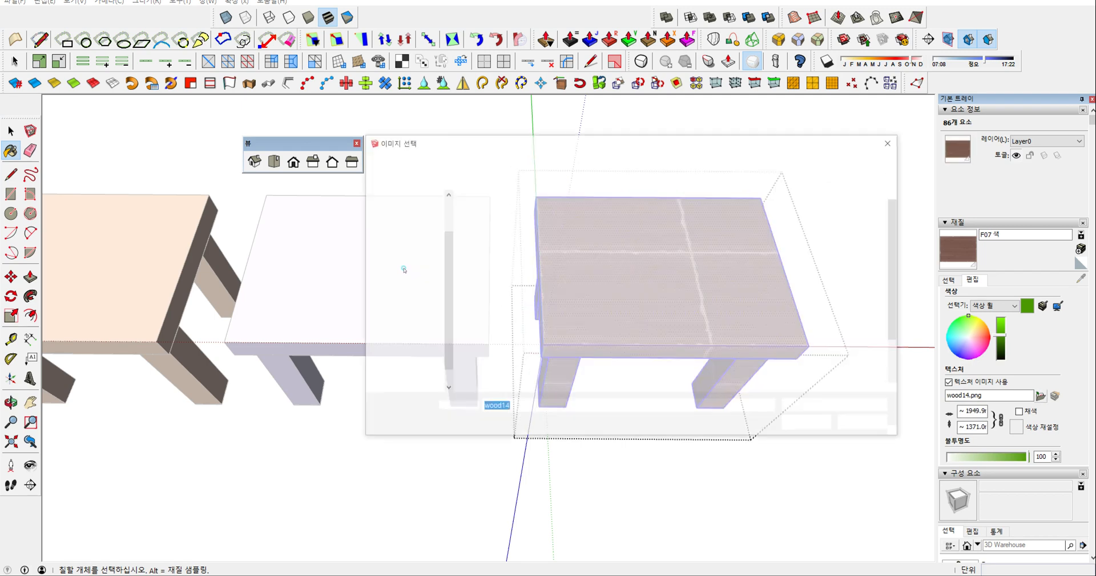
click(404, 269)
key(Escape)
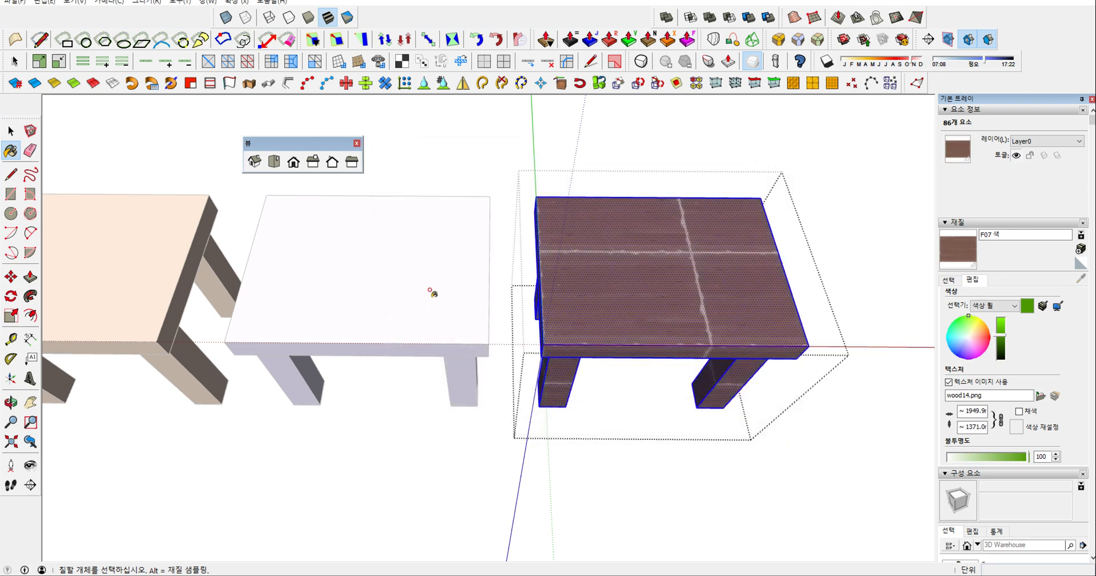
Step: Select all of the middle table's geometry inside its group and paint it with purple color J02
key(space)
click(443, 213)
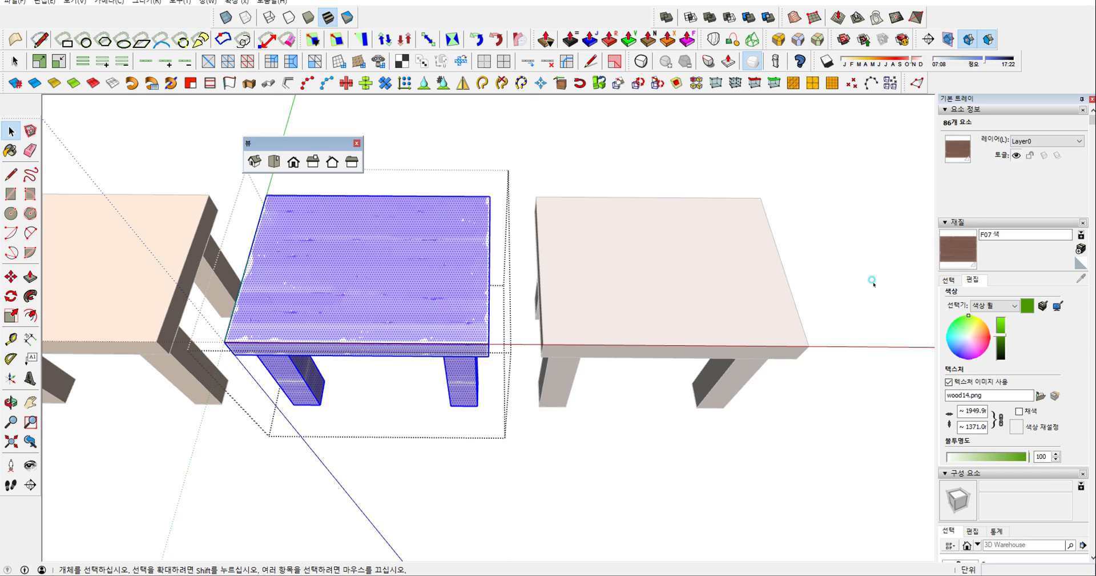
click(949, 280)
click(1029, 363)
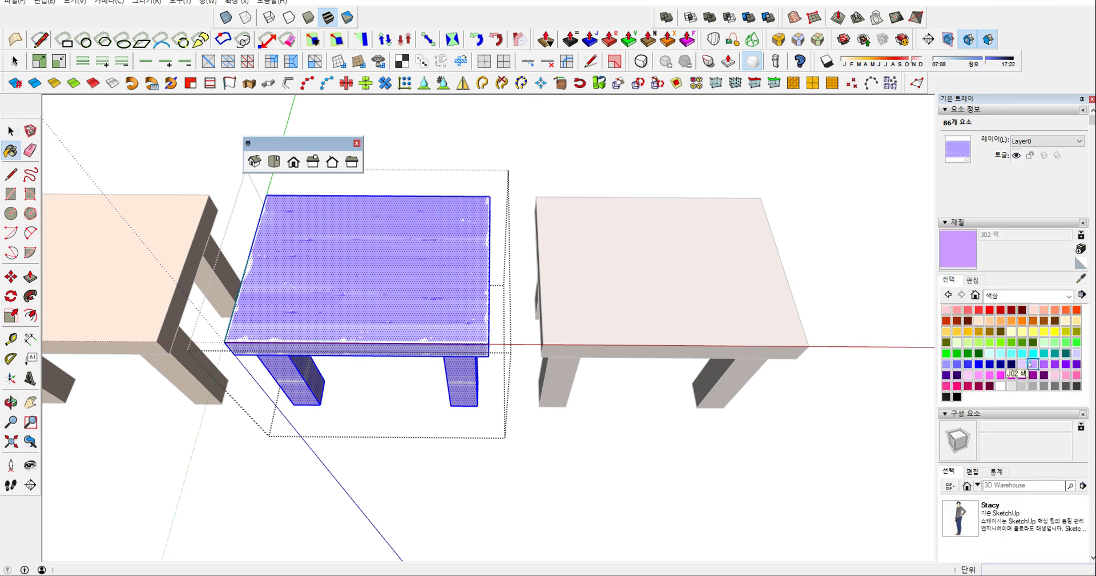
click(384, 273)
Step: Replace the J02 material's flat color with the texture image wood14.png and exit the middle table's group
click(973, 279)
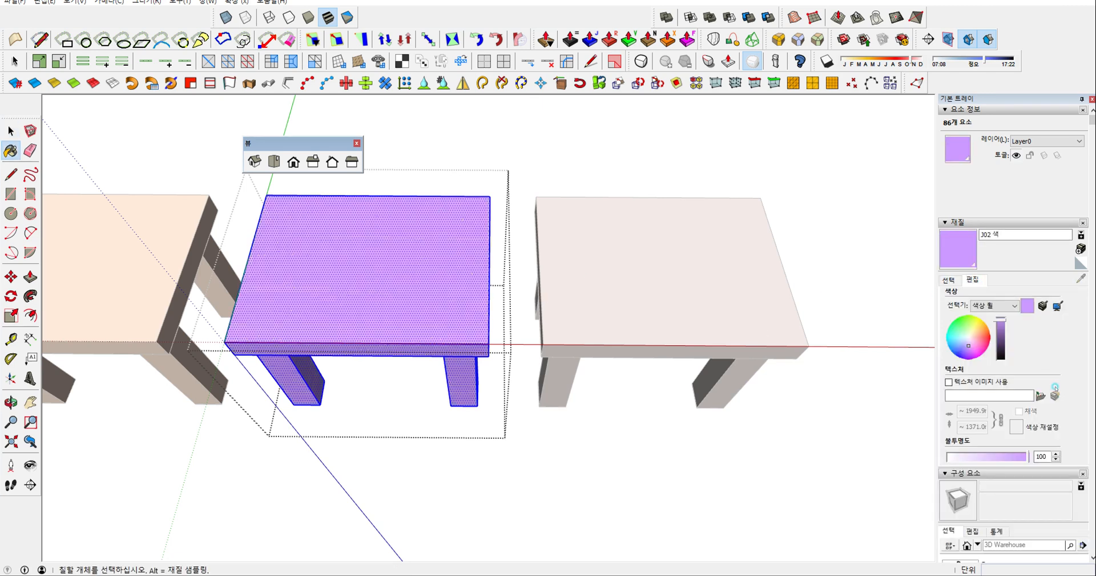
click(1040, 396)
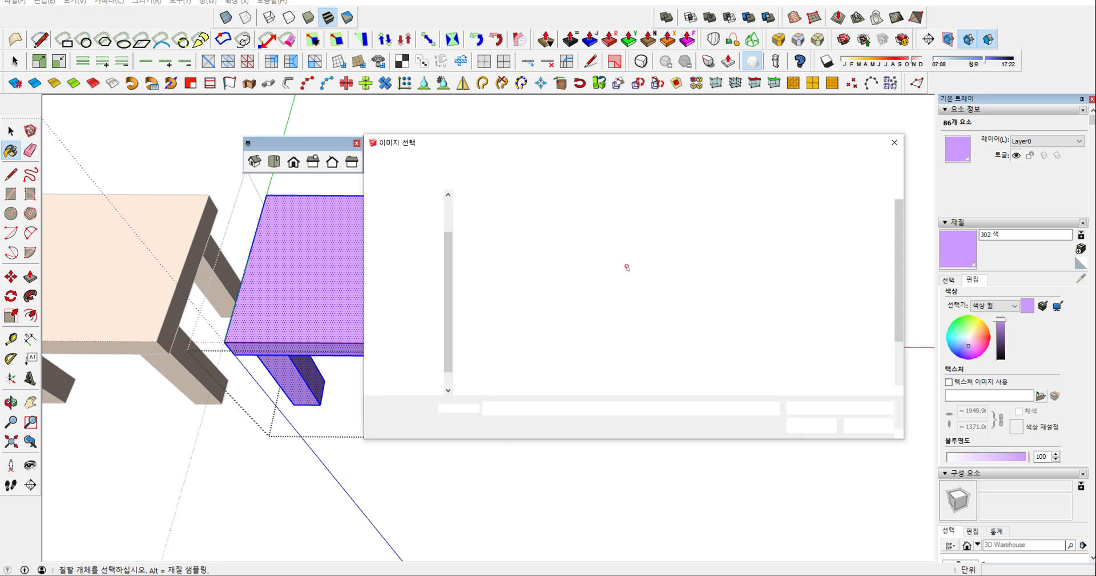
double_click(557, 360)
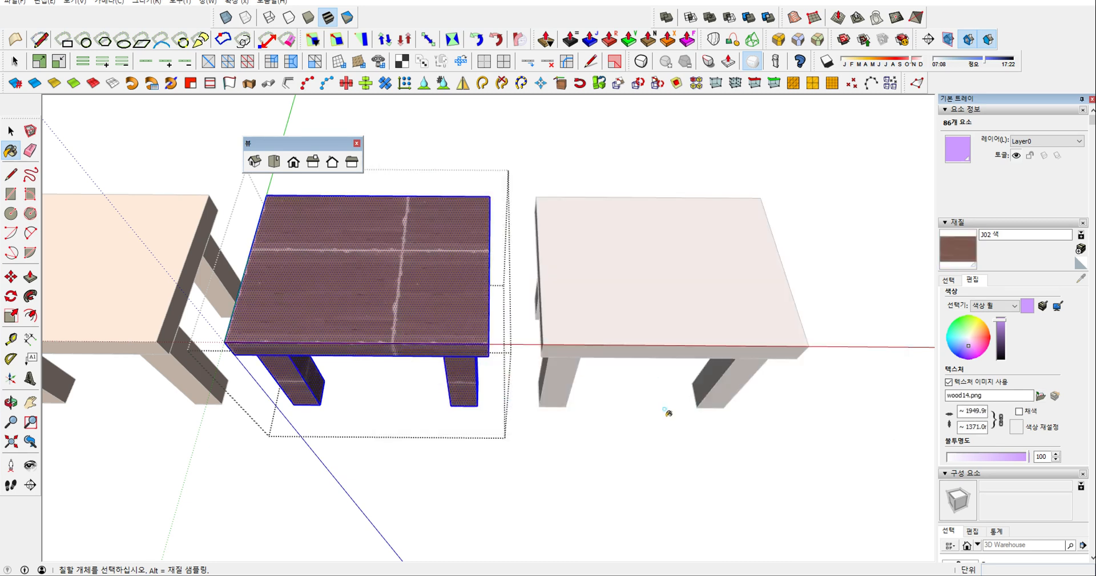
key(space)
click(651, 416)
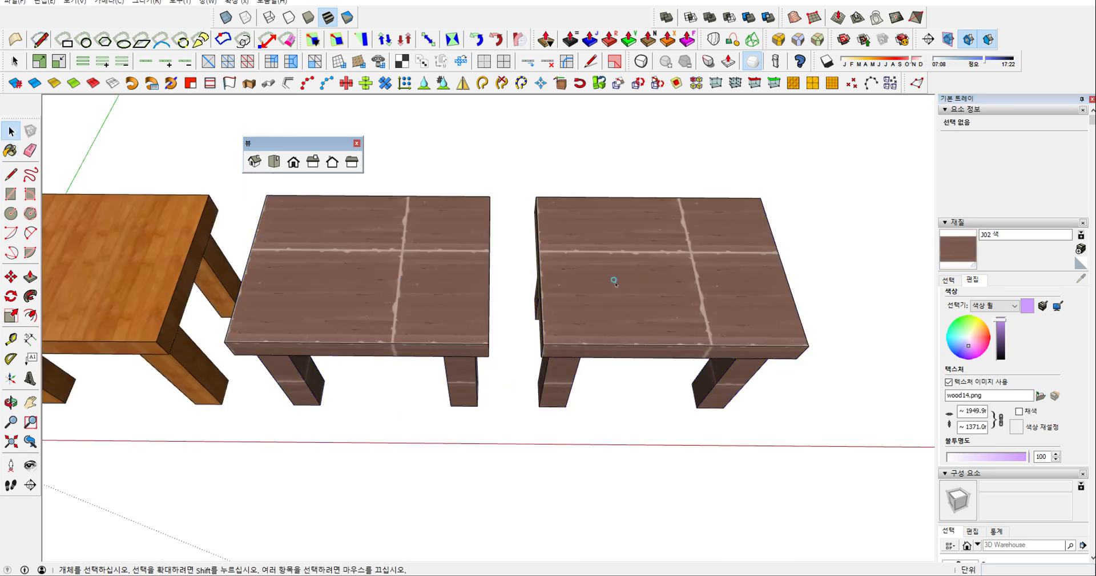
Step: Select the right table's geometry inside its group and tint its textured F07 material green, leaving the group
click(369, 275)
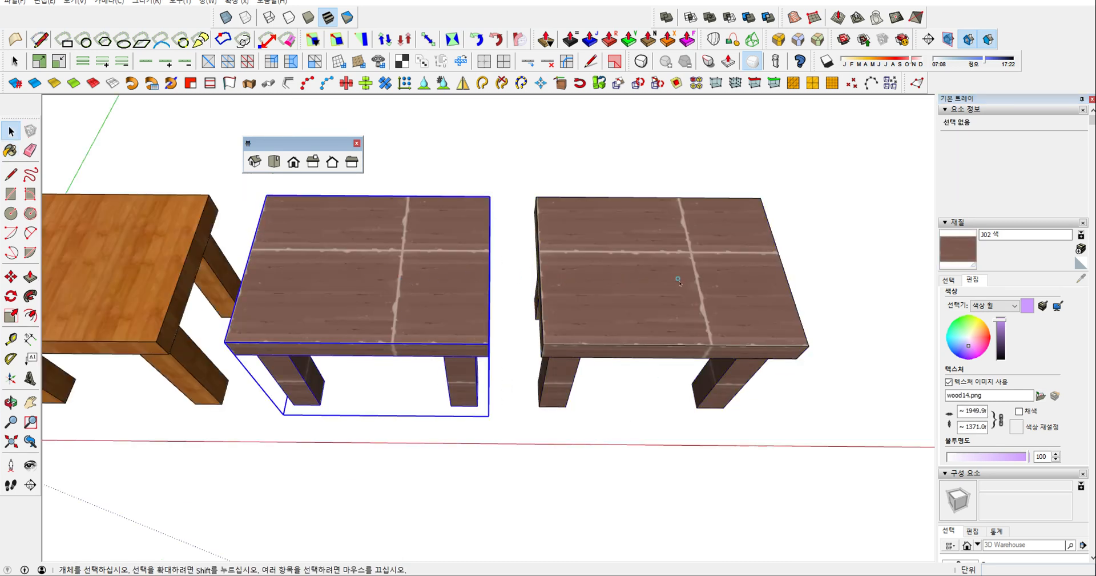
triple_click(595, 267)
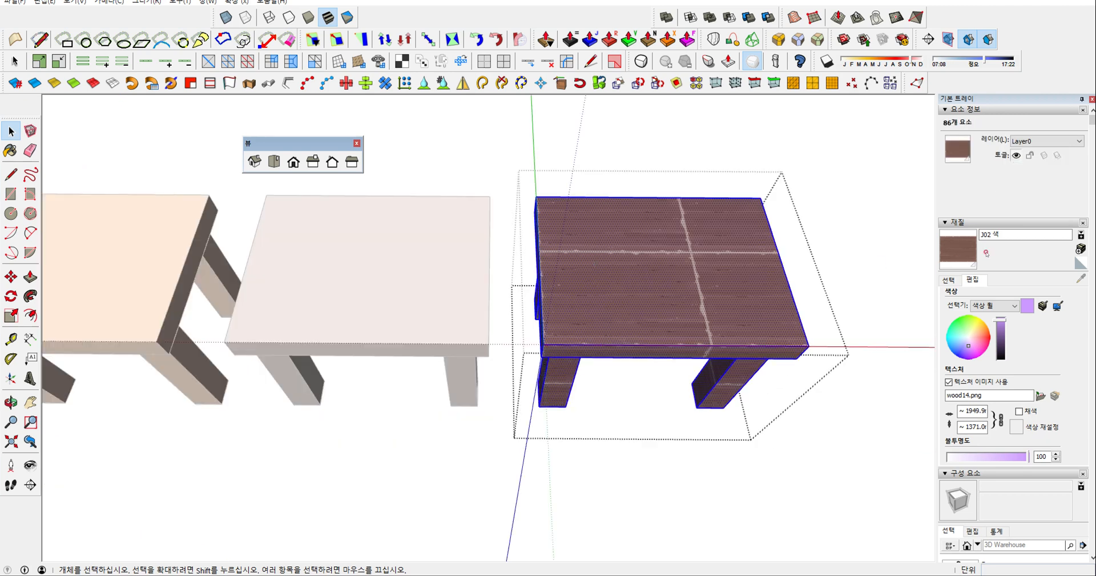
click(949, 280)
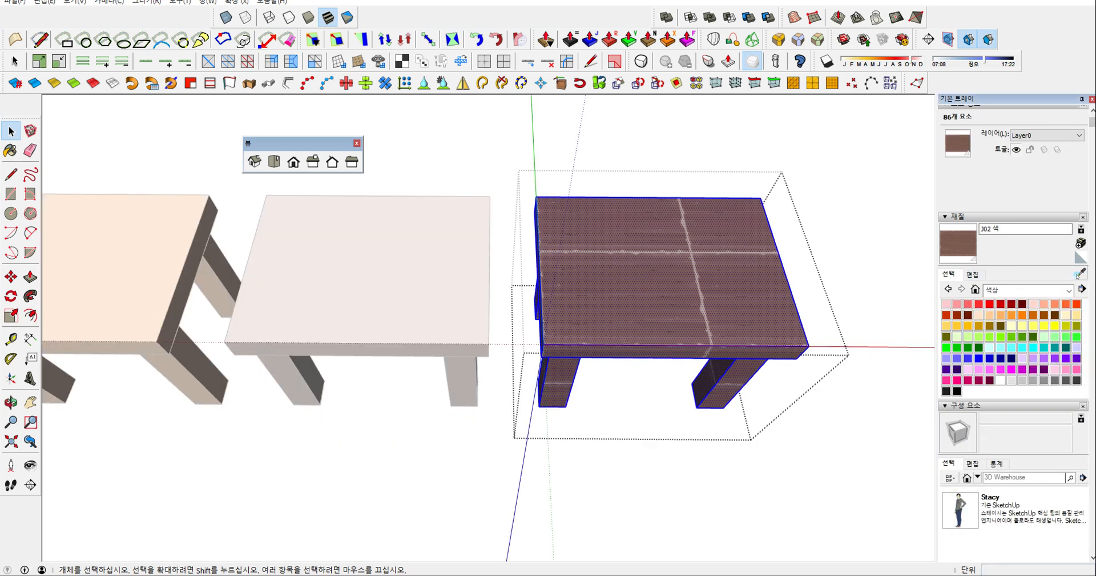
click(972, 274)
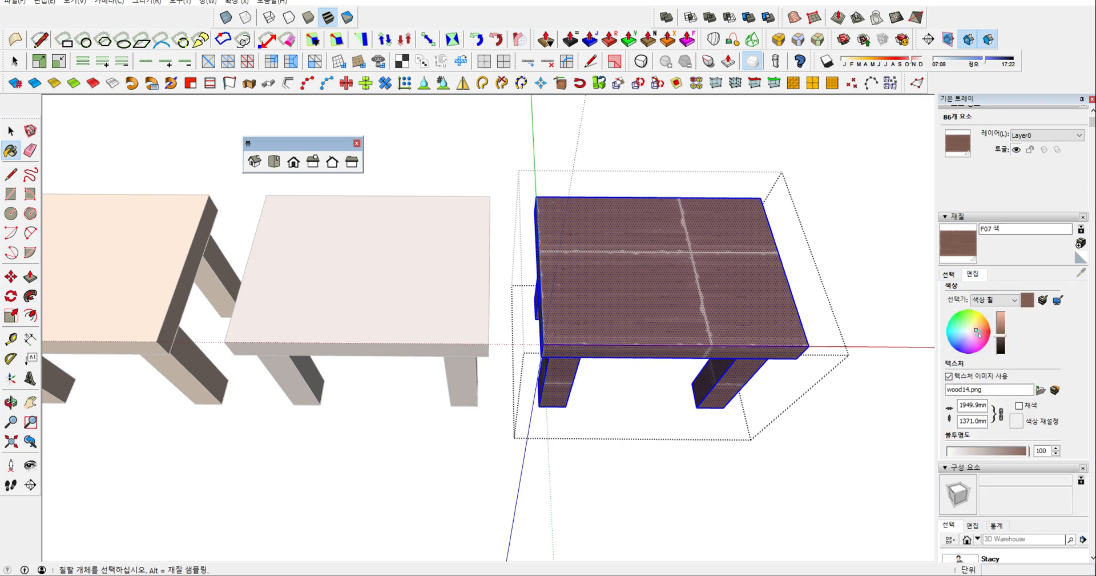
click(968, 338)
click(961, 327)
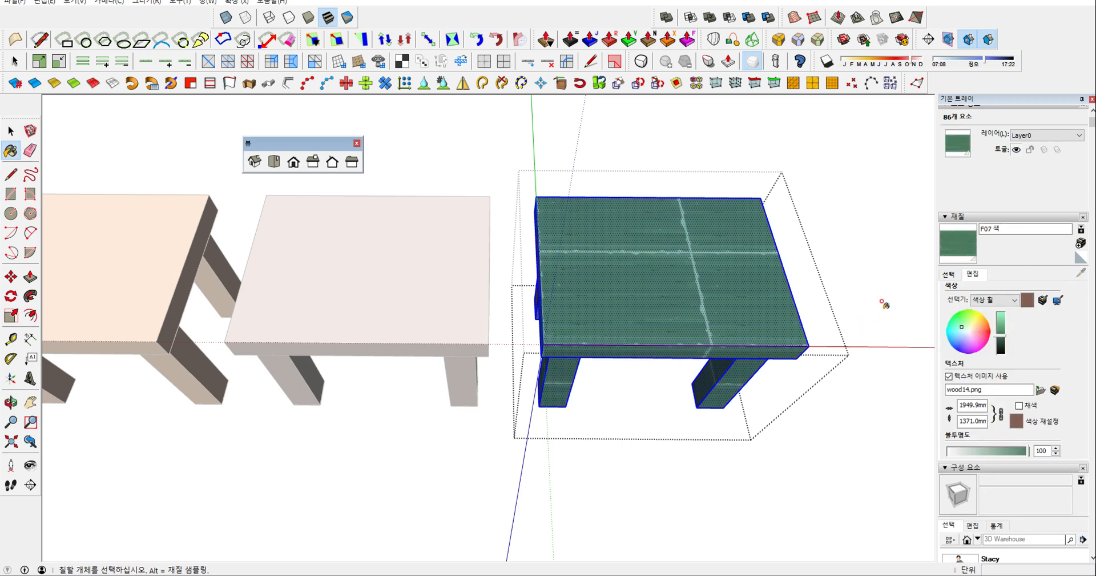
key(space)
key(Escape)
click(398, 278)
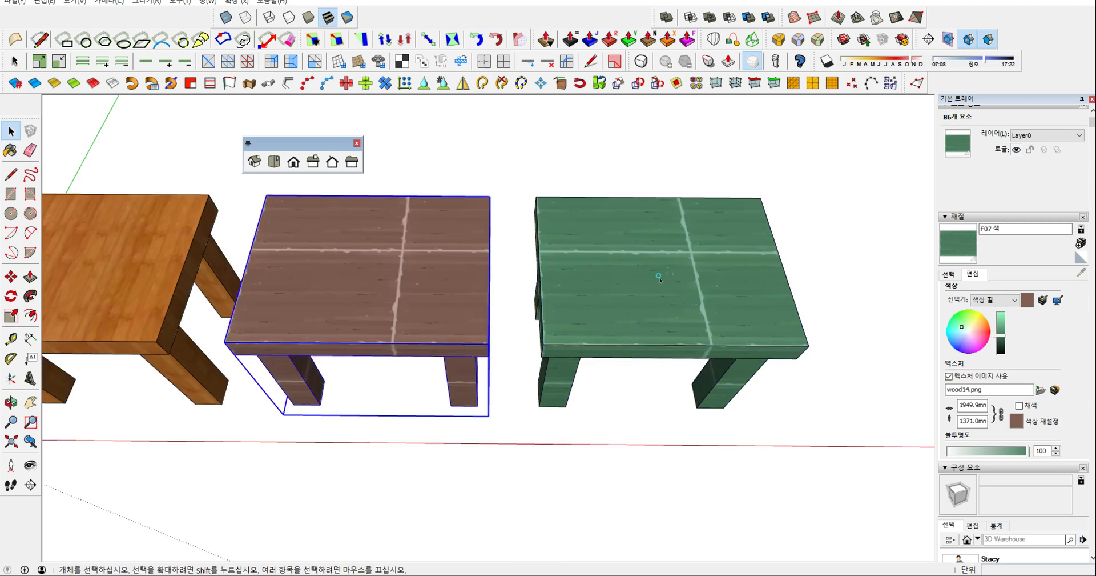
click(659, 277)
click(398, 277)
click(512, 274)
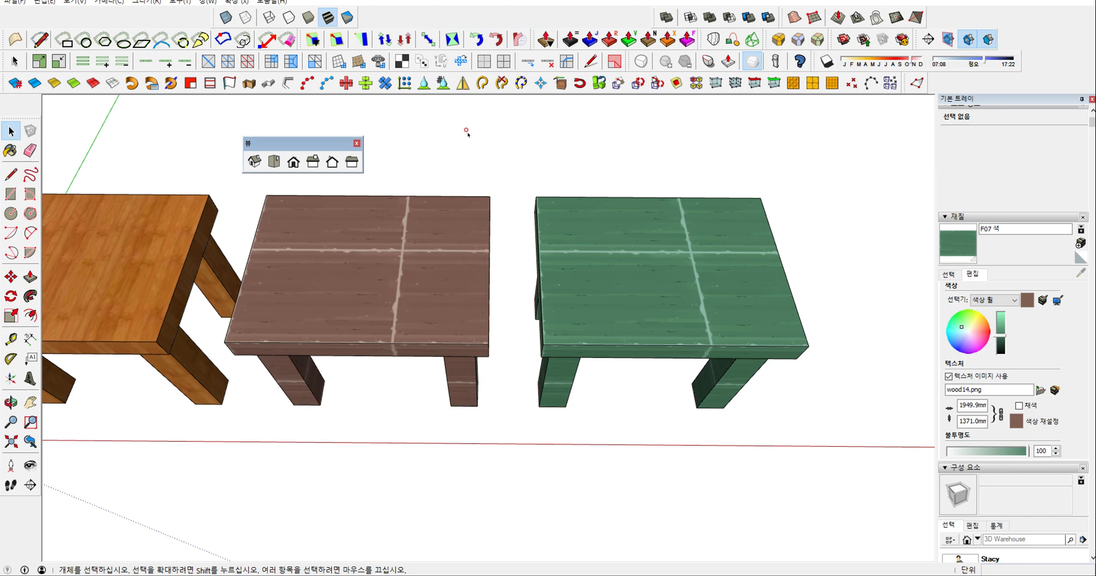
key(ctrl+alt+d)
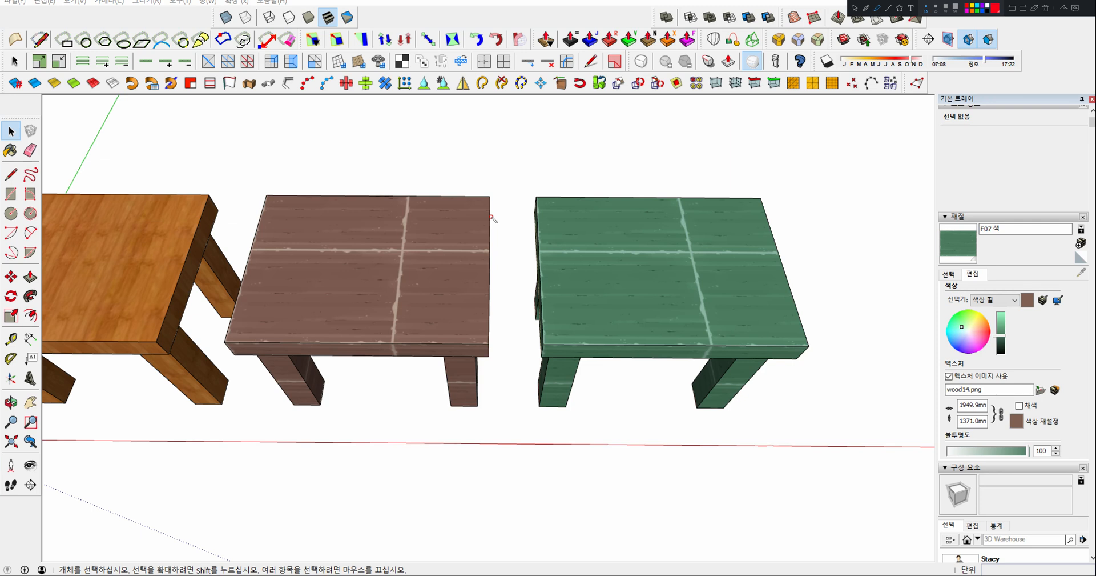
mouse_move(493, 176)
mouse_down()
mouse_move(498, 191)
mouse_move(531, 155)
mouse_move(579, 182)
mouse_move(560, 145)
mouse_up()
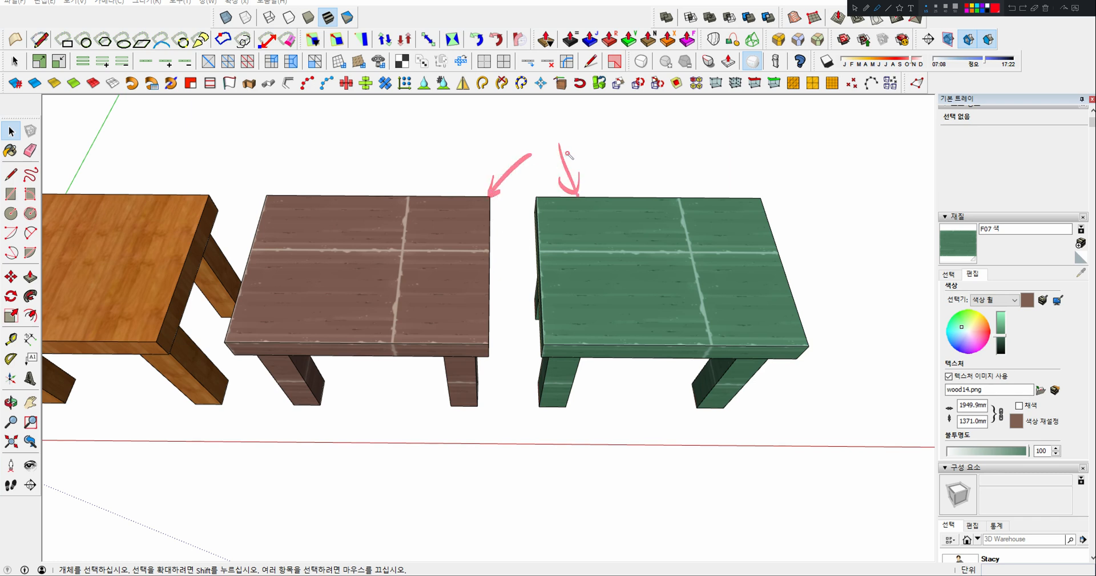
mouse_move(531, 110)
mouse_down()
mouse_move(523, 129)
mouse_move(591, 126)
mouse_move(591, 116)
mouse_move(597, 129)
mouse_up()
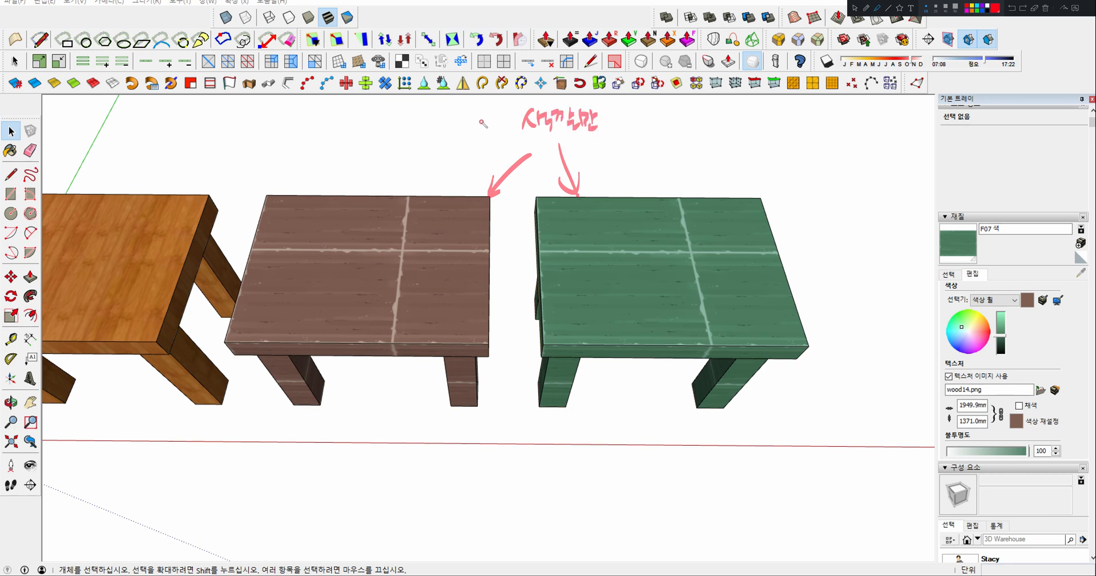
drag(455, 121, 463, 130)
drag(467, 117, 476, 135)
drag(485, 121, 491, 129)
mouse_move(480, 132)
mouse_down()
mouse_move(491, 138)
mouse_move(473, 153)
mouse_up()
mouse_move(467, 155)
mouse_down()
mouse_move(466, 166)
mouse_move(488, 160)
mouse_up()
mouse_move(492, 147)
mouse_down()
mouse_move(494, 159)
mouse_move(501, 150)
mouse_up()
drag(607, 117, 615, 127)
drag(608, 122, 621, 128)
drag(621, 120, 641, 112)
drag(629, 118, 643, 123)
drag(633, 127, 647, 132)
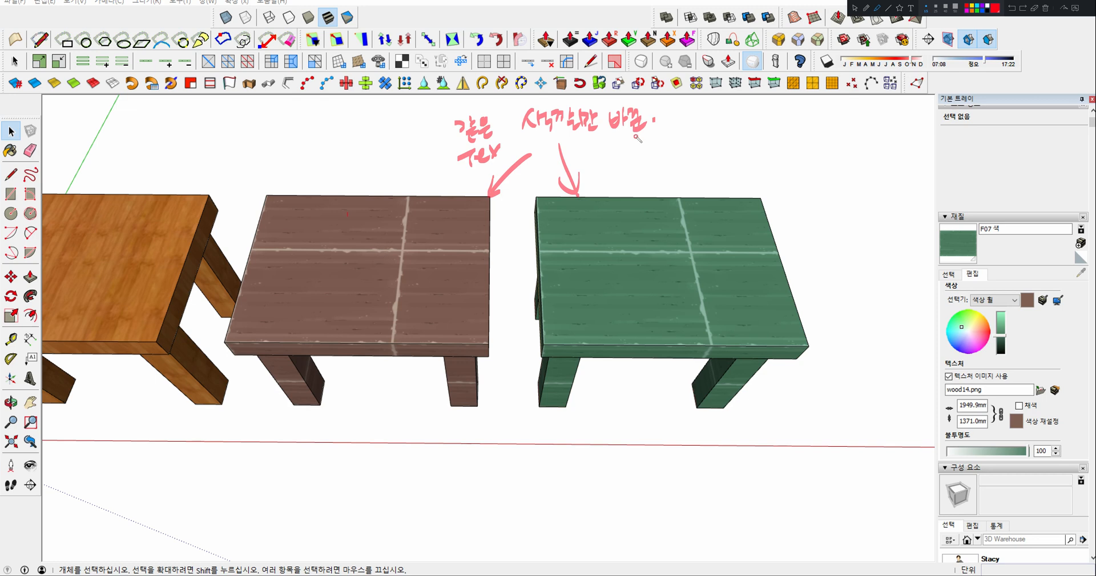
click(855, 8)
Step: Select all of the middle table's geometry inside its group and fit its wood texture with Box Map
click(419, 257)
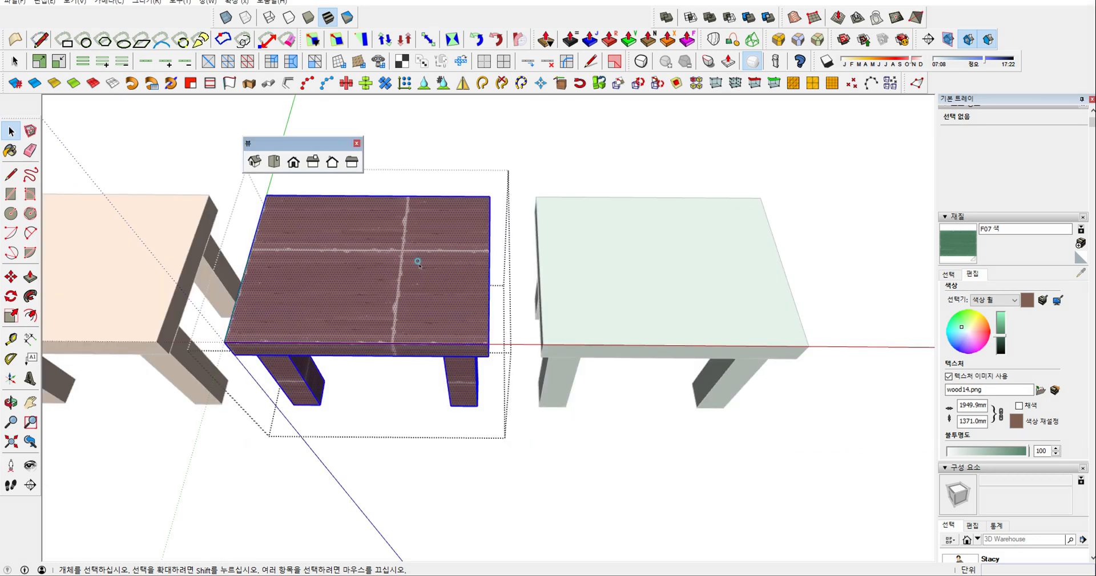
right_click(419, 260)
click(453, 309)
Step: Apply Box Map to all of the right table's geometry inside its group and exit the group
click(628, 270)
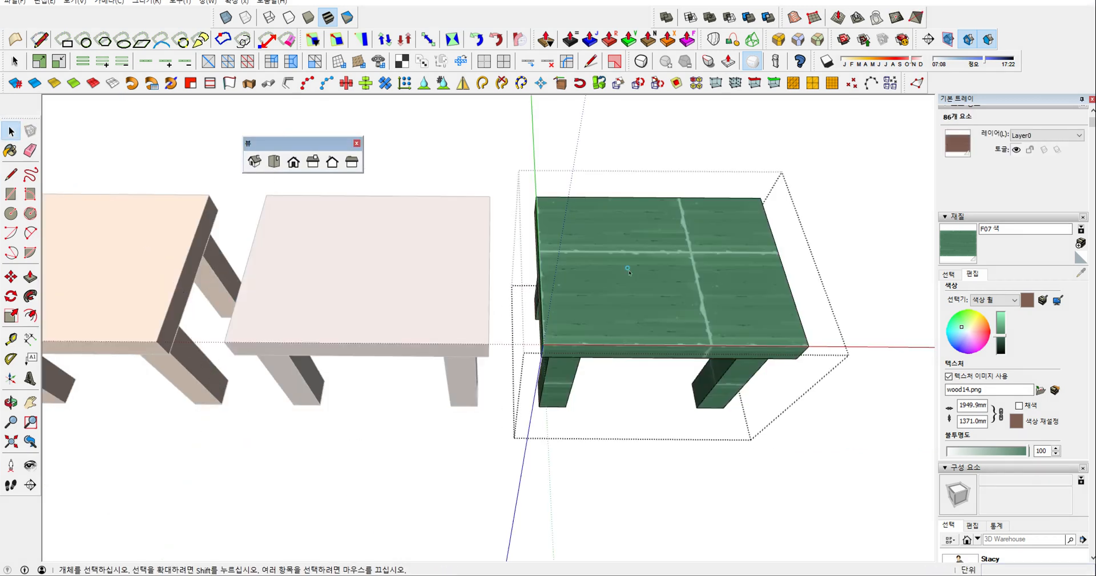
right_click(629, 270)
click(656, 316)
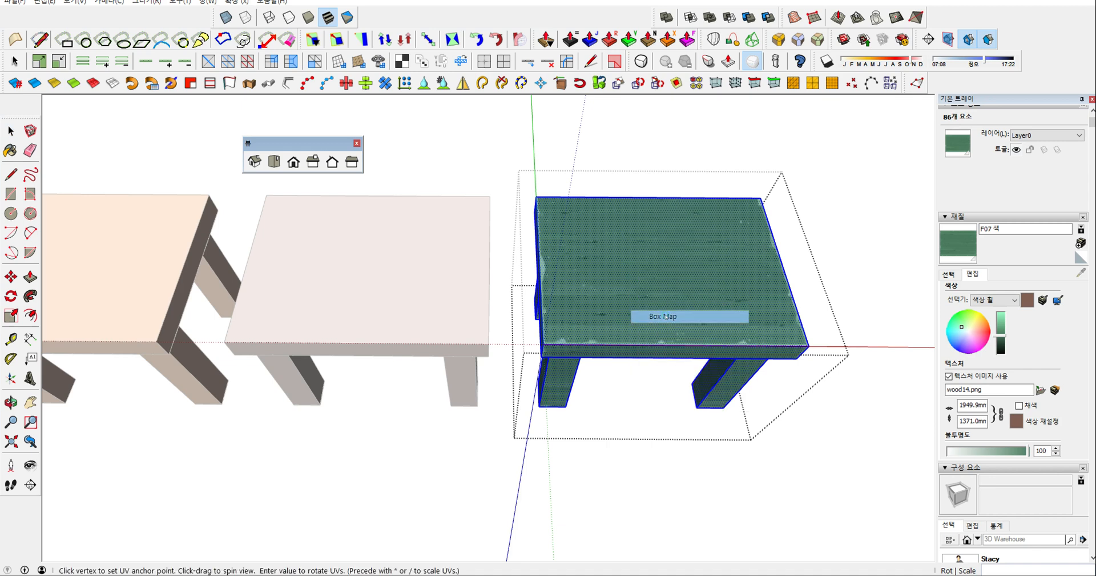
key(space)
click(609, 145)
Step: Move the green table along the red axis until it sits close beside the brown middle table
scroll(471, 375, up, 3)
click(560, 305)
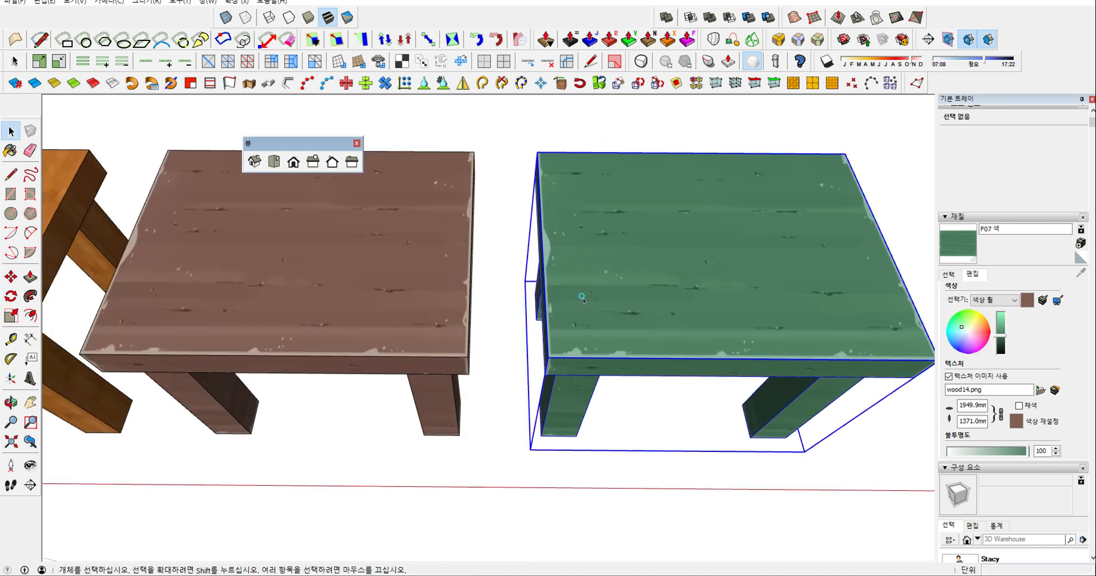
key(m)
click(538, 334)
click(485, 334)
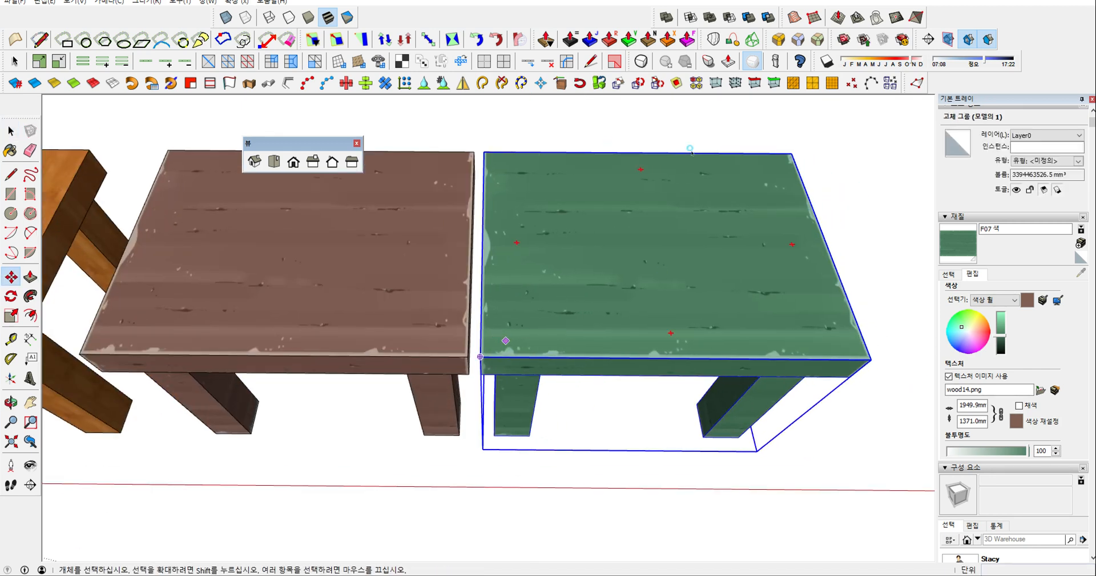
key(space)
click(645, 129)
Step: Select the green table's geometry inside its group and shift the F07 material's color to a muted maroon
scroll(583, 312, down, 2)
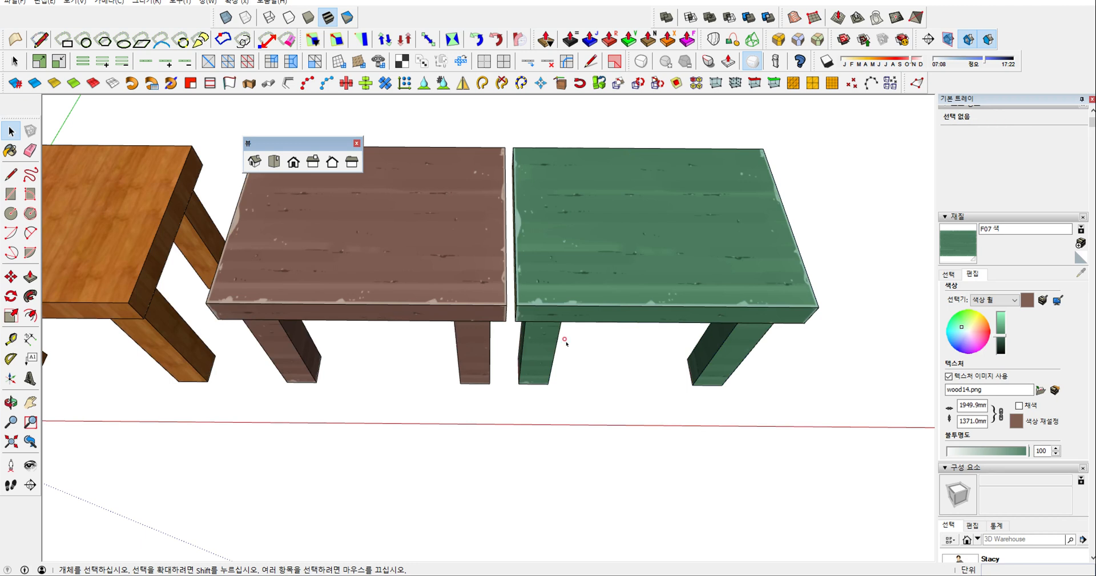
middle_drag(452, 265, 545, 277)
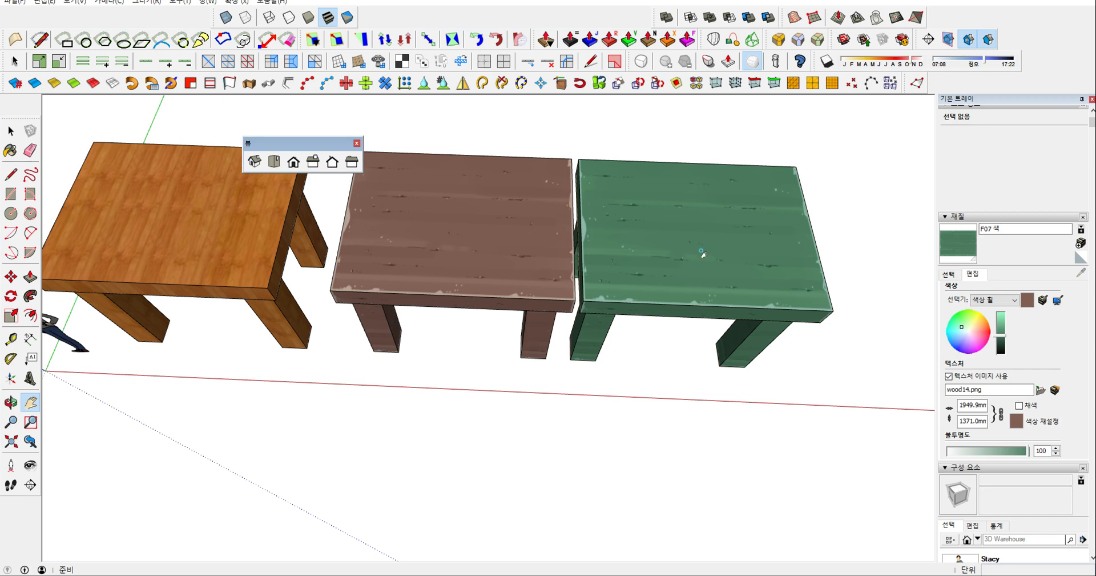
shift+middle_drag(702, 252, 575, 249)
double_click(632, 247)
triple_click(632, 246)
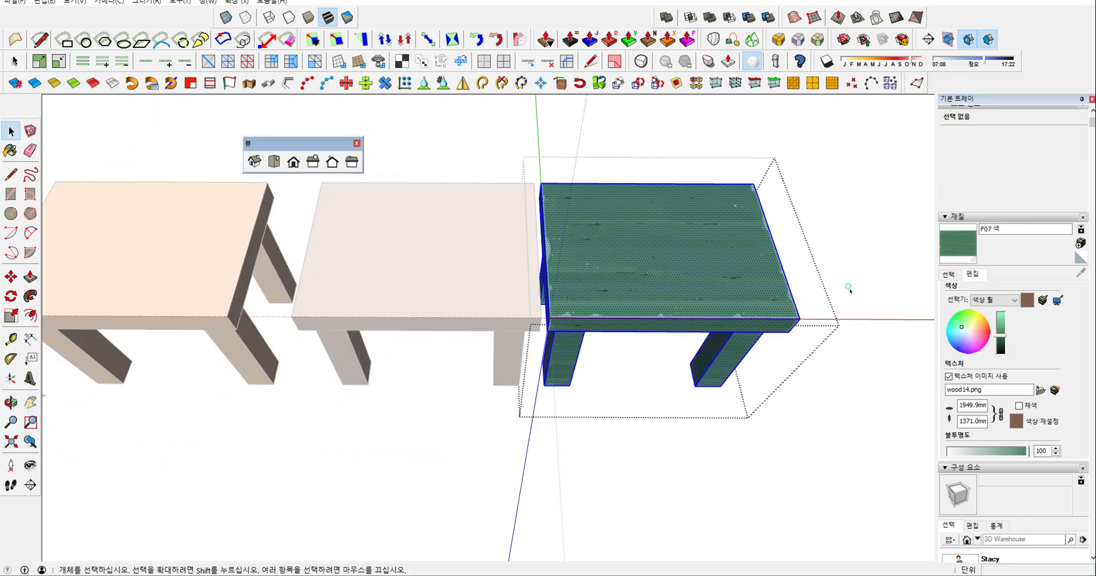
drag(978, 333, 973, 339)
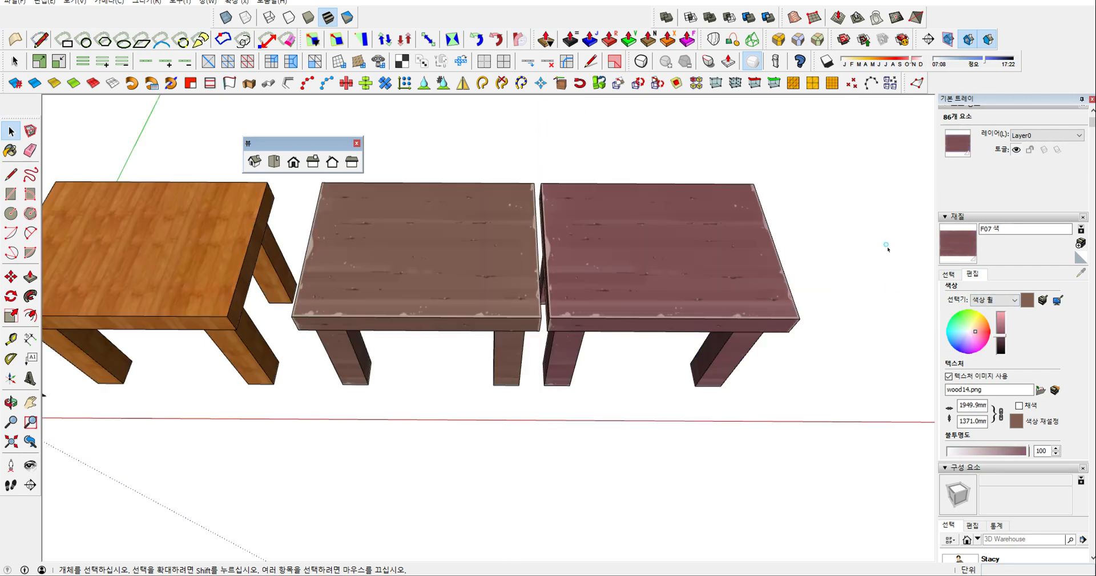
scroll(543, 322, up, 4)
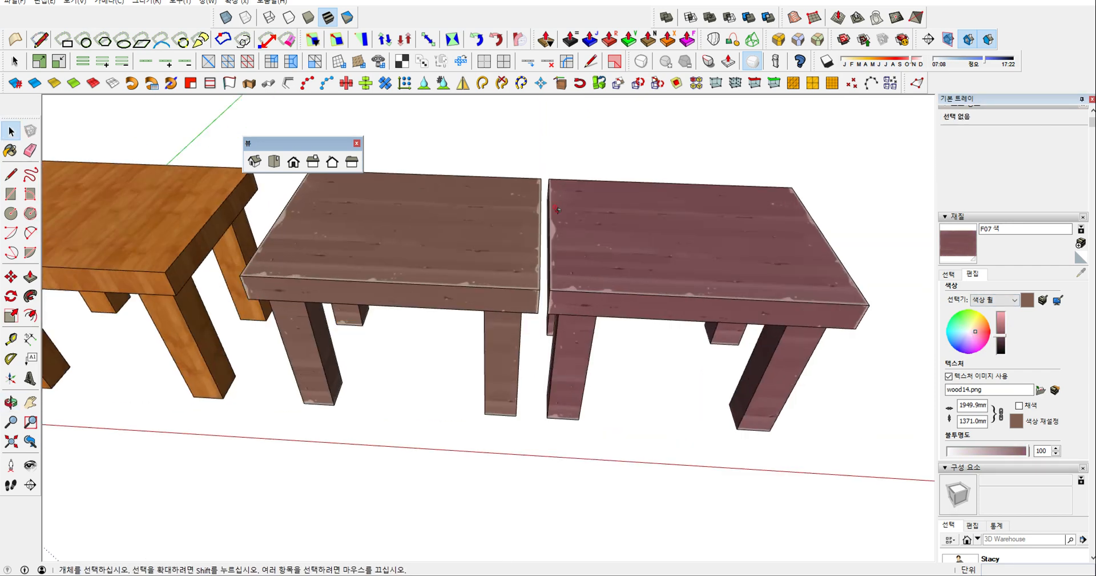
drag(542, 323, 543, 331)
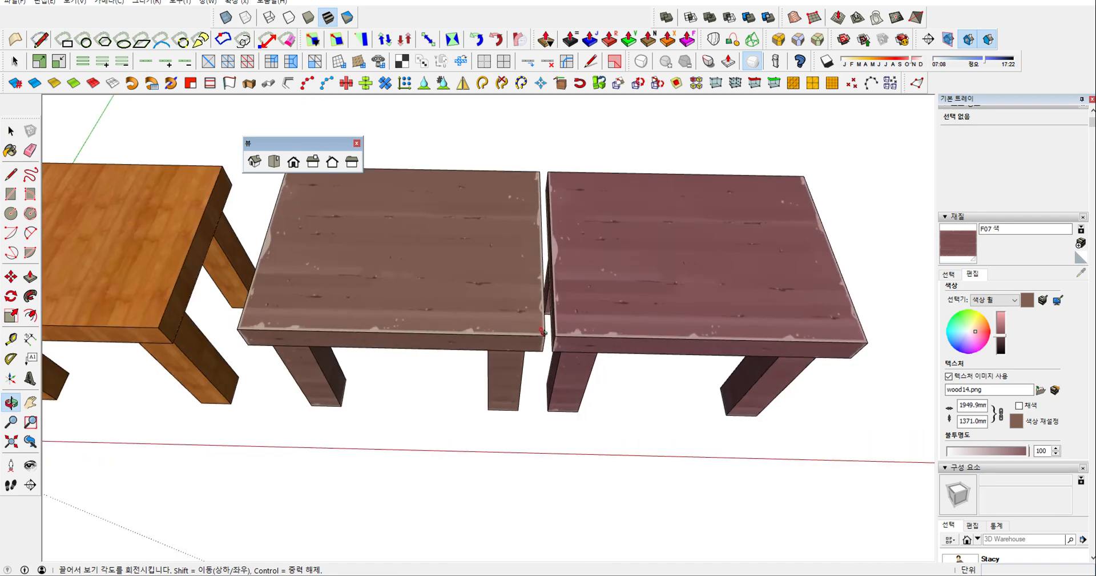
key(space)
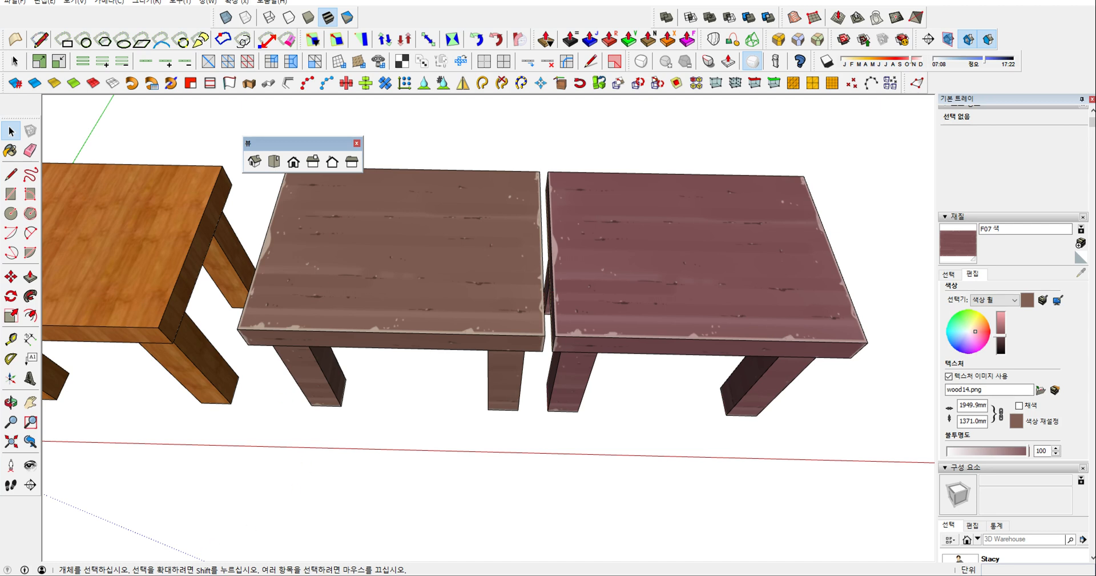
Step: Switch to File Explorer and open the woodic folder of wood texture images
click(121, 573)
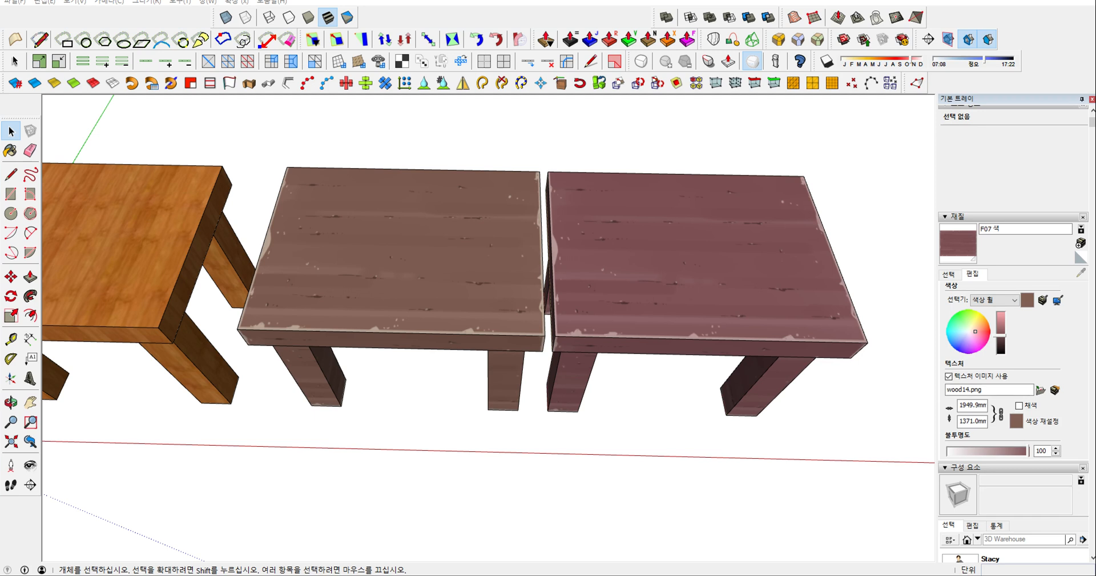
drag(0, 149, 543, 58)
double_click(417, 188)
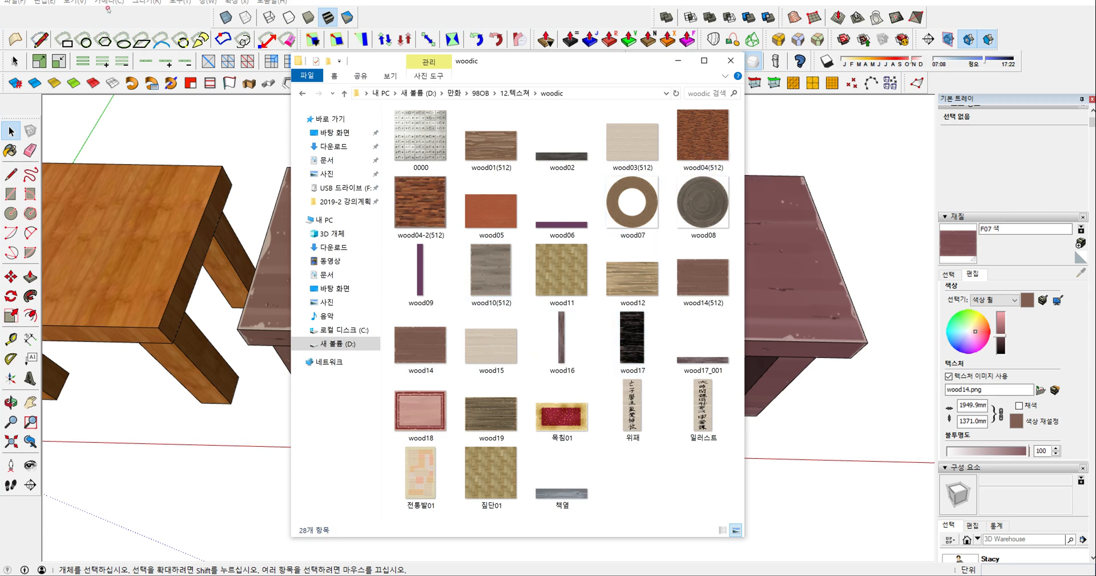
key(ctrl+alt+d)
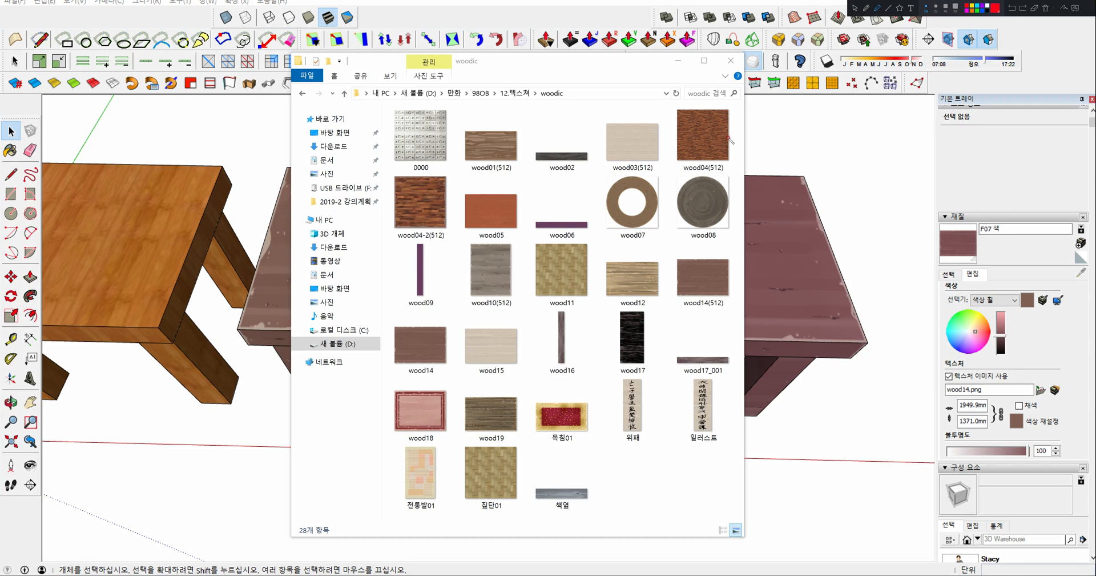
mouse_move(710, 118)
mouse_down()
mouse_move(704, 110)
mouse_move(735, 162)
mouse_move(735, 117)
mouse_up()
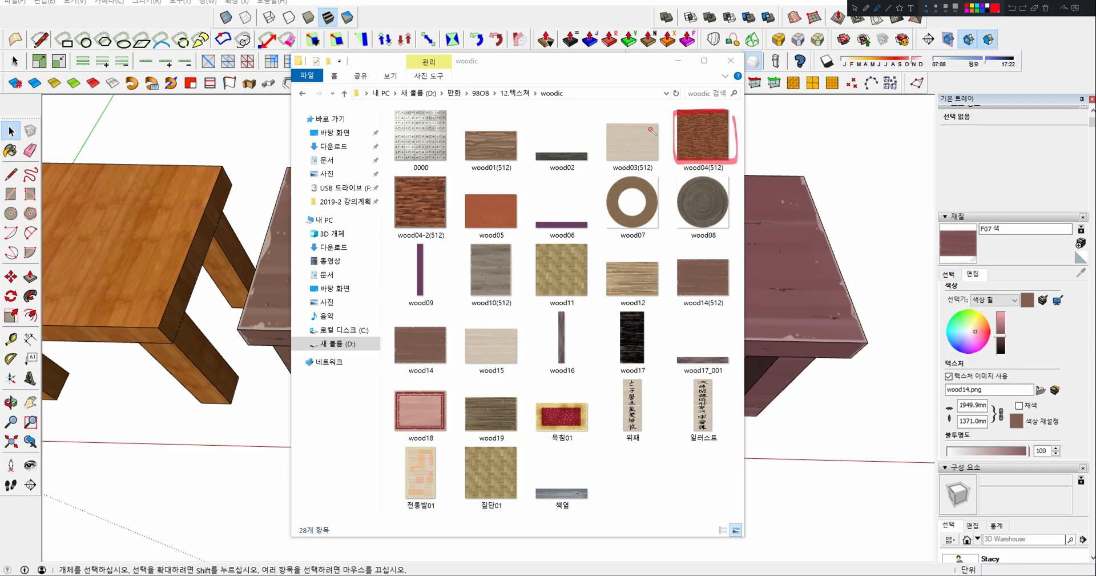
mouse_move(658, 128)
mouse_down()
mouse_move(608, 164)
mouse_move(658, 125)
mouse_up()
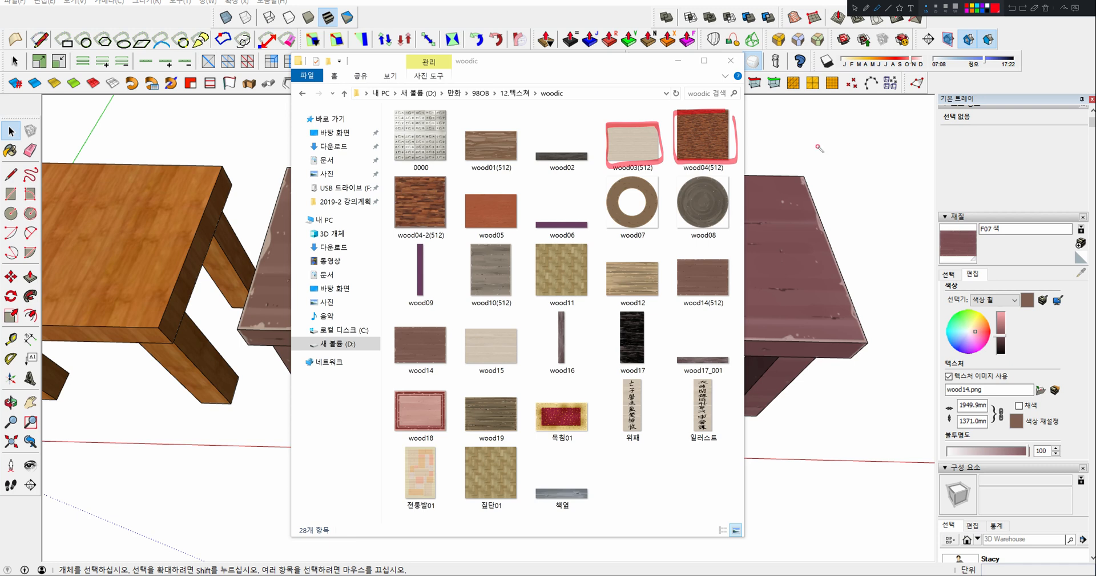
mouse_move(785, 112)
mouse_down()
mouse_move(814, 122)
mouse_move(833, 107)
mouse_move(835, 133)
mouse_move(808, 160)
mouse_move(803, 148)
mouse_move(830, 148)
mouse_move(831, 163)
mouse_move(852, 140)
mouse_move(847, 166)
mouse_move(882, 150)
mouse_move(919, 147)
mouse_move(928, 161)
mouse_move(955, 143)
mouse_move(961, 156)
mouse_move(973, 147)
mouse_move(891, 174)
mouse_move(894, 195)
mouse_move(904, 184)
mouse_move(911, 193)
mouse_move(852, 252)
mouse_up()
drag(853, 209, 863, 254)
drag(826, 220, 833, 246)
drag(934, 203, 949, 212)
mouse_move(940, 217)
mouse_down()
mouse_move(951, 226)
mouse_move(991, 208)
mouse_move(1002, 220)
mouse_move(1027, 203)
mouse_move(1021, 220)
mouse_up()
mouse_move(537, 153)
mouse_down()
mouse_move(589, 156)
mouse_move(525, 153)
mouse_up()
mouse_move(533, 217)
mouse_down()
mouse_move(595, 231)
mouse_move(541, 218)
mouse_up()
mouse_move(573, 306)
mouse_down()
mouse_move(556, 358)
mouse_move(569, 306)
mouse_up()
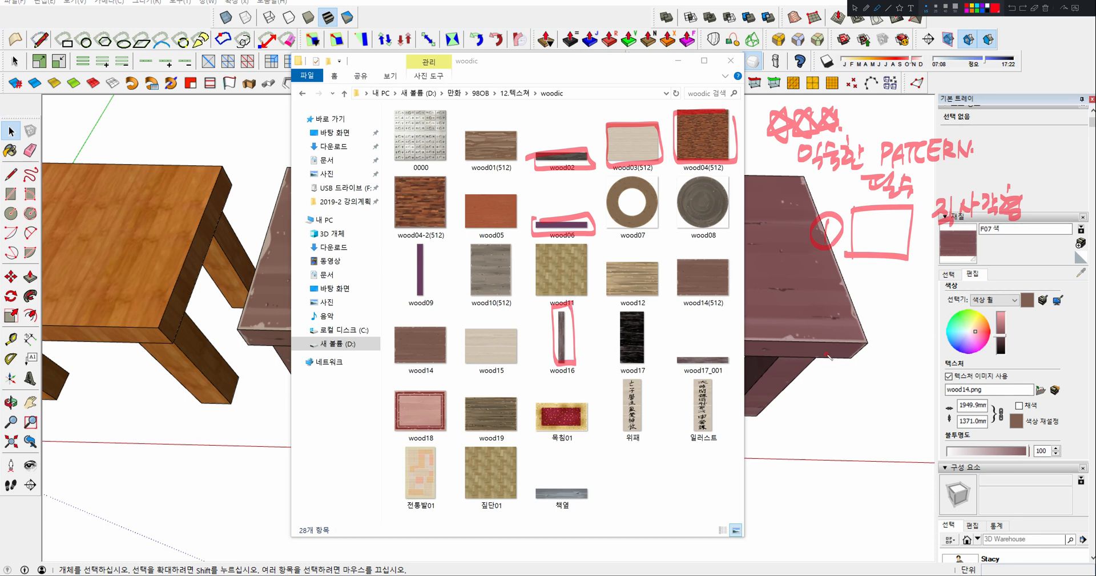
mouse_move(826, 366)
mouse_down()
mouse_move(842, 361)
mouse_move(843, 404)
mouse_up()
drag(850, 285, 864, 295)
mouse_move(859, 277)
mouse_down()
mouse_move(865, 295)
mouse_move(943, 297)
mouse_move(882, 297)
mouse_up()
mouse_move(985, 287)
mouse_down()
mouse_move(993, 279)
mouse_move(981, 275)
mouse_move(983, 292)
mouse_move(1028, 277)
mouse_move(1065, 298)
mouse_up()
mouse_move(876, 334)
mouse_down()
mouse_move(888, 364)
mouse_move(898, 330)
mouse_up()
drag(645, 232, 650, 234)
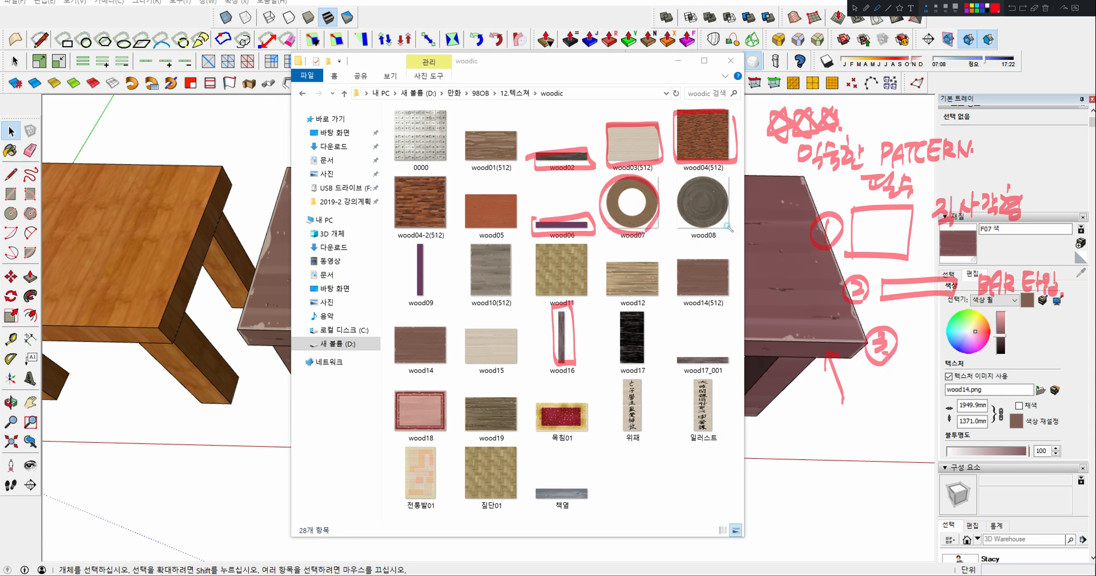
drag(729, 227, 715, 226)
drag(943, 365, 933, 372)
drag(938, 326, 923, 330)
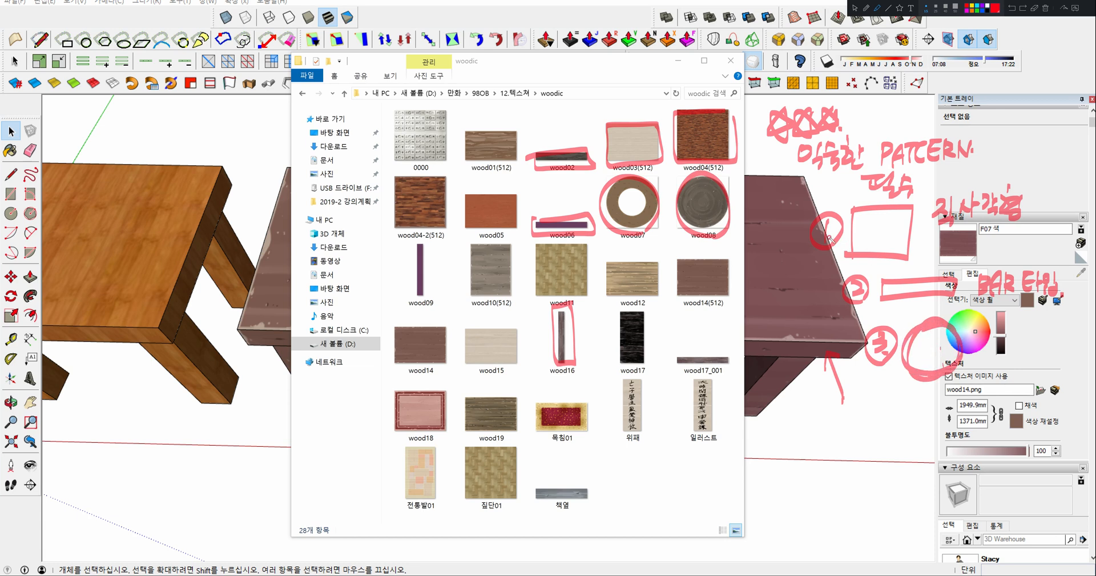
drag(828, 247, 836, 341)
drag(808, 423, 822, 442)
drag(823, 432, 828, 431)
drag(828, 423, 837, 431)
drag(825, 436, 841, 435)
mouse_move(833, 436)
mouse_down()
mouse_move(857, 446)
mouse_move(812, 420)
mouse_up()
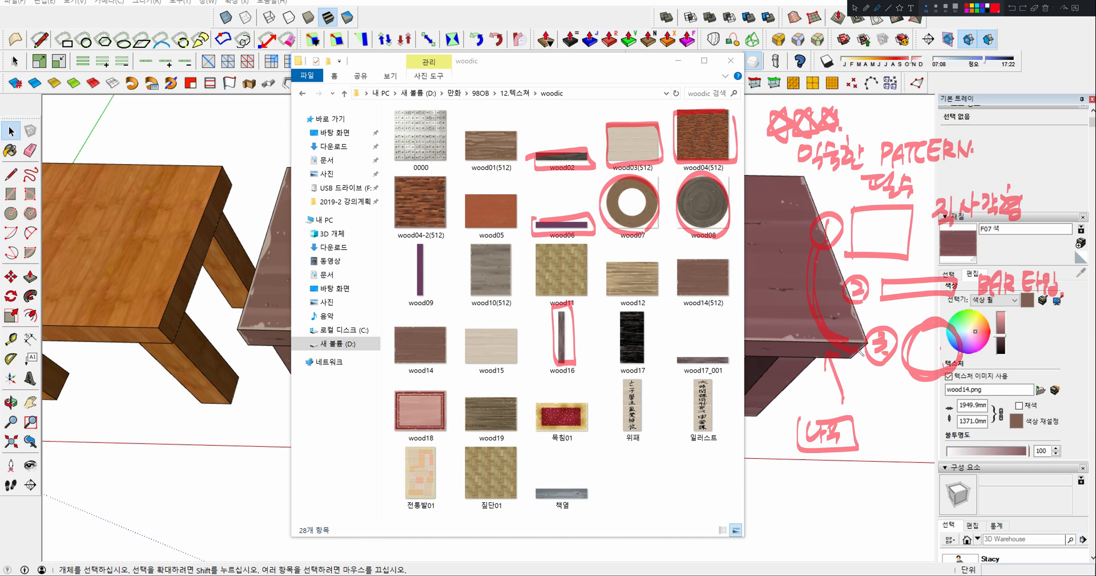
drag(818, 300, 838, 298)
mouse_move(865, 110)
mouse_down()
mouse_move(855, 126)
mouse_move(872, 117)
mouse_up()
drag(897, 113, 887, 125)
drag(856, 437, 884, 431)
mouse_move(877, 433)
mouse_down()
mouse_move(892, 431)
mouse_move(894, 448)
mouse_up()
mouse_move(797, 468)
mouse_down()
mouse_move(806, 484)
mouse_move(849, 492)
mouse_move(864, 480)
mouse_up()
drag(880, 467, 894, 479)
drag(878, 479, 877, 486)
drag(887, 480, 910, 484)
drag(810, 507, 828, 535)
mouse_move(835, 510)
mouse_down()
mouse_move(839, 526)
mouse_move(852, 523)
mouse_up()
drag(800, 427, 803, 517)
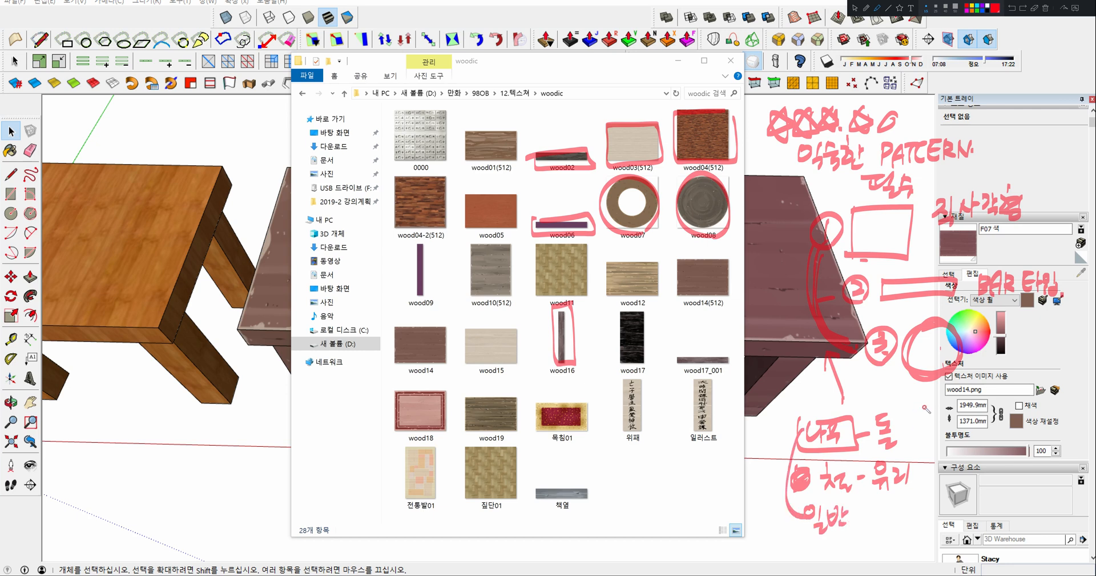
drag(909, 407, 924, 427)
mouse_move(923, 407)
mouse_down()
mouse_move(908, 427)
mouse_move(964, 418)
mouse_up()
drag(971, 402, 973, 416)
drag(973, 409, 969, 421)
mouse_move(905, 442)
mouse_down()
mouse_move(930, 386)
mouse_move(912, 443)
mouse_up()
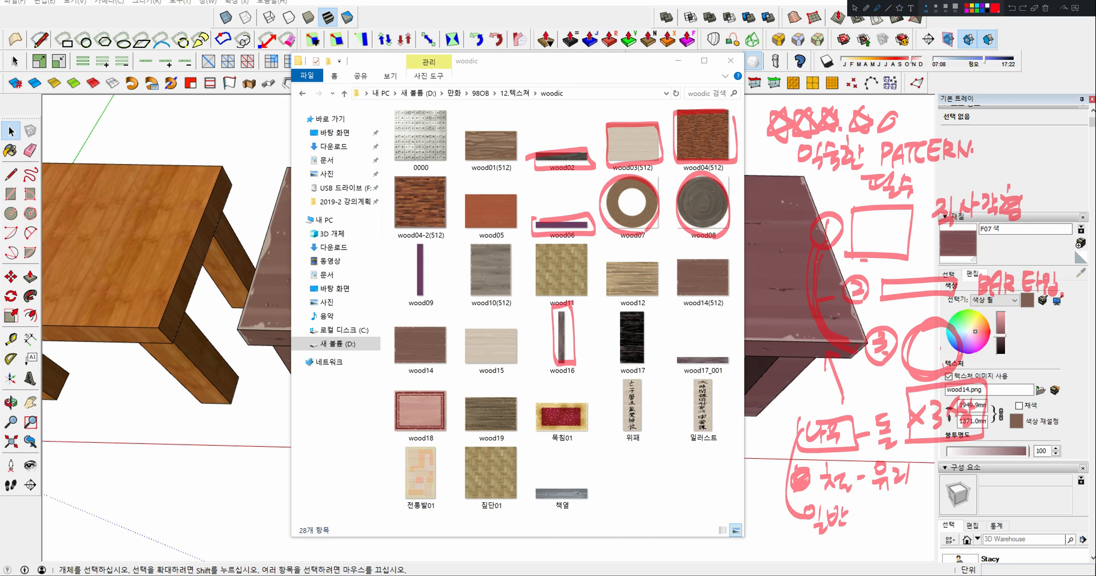
Step: Go back up to the 12.텍스쳐 folder that holds the texture categories
click(855, 8)
click(518, 93)
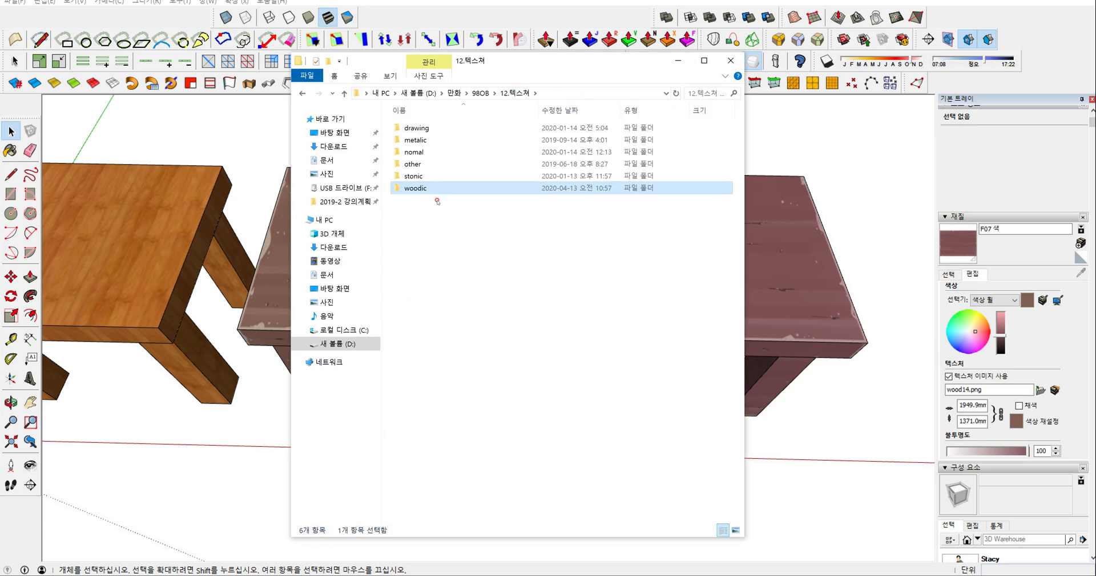
Step: Look through the texture images in the stonic and nomal folders, returning to the 12.텍스쳐 folder after each one
double_click(423, 177)
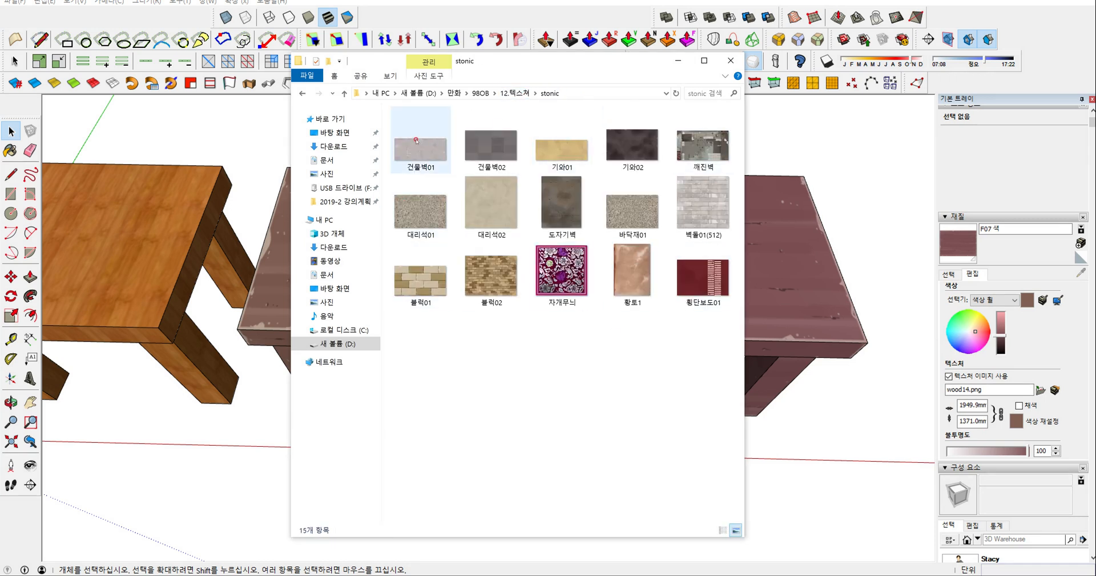
click(515, 93)
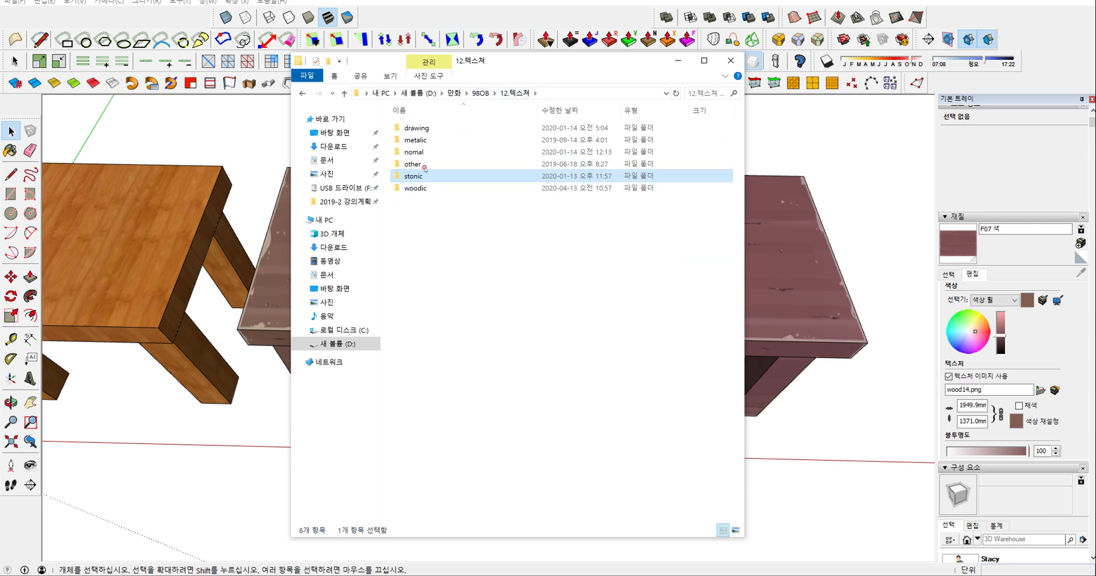
click(423, 152)
double_click(423, 153)
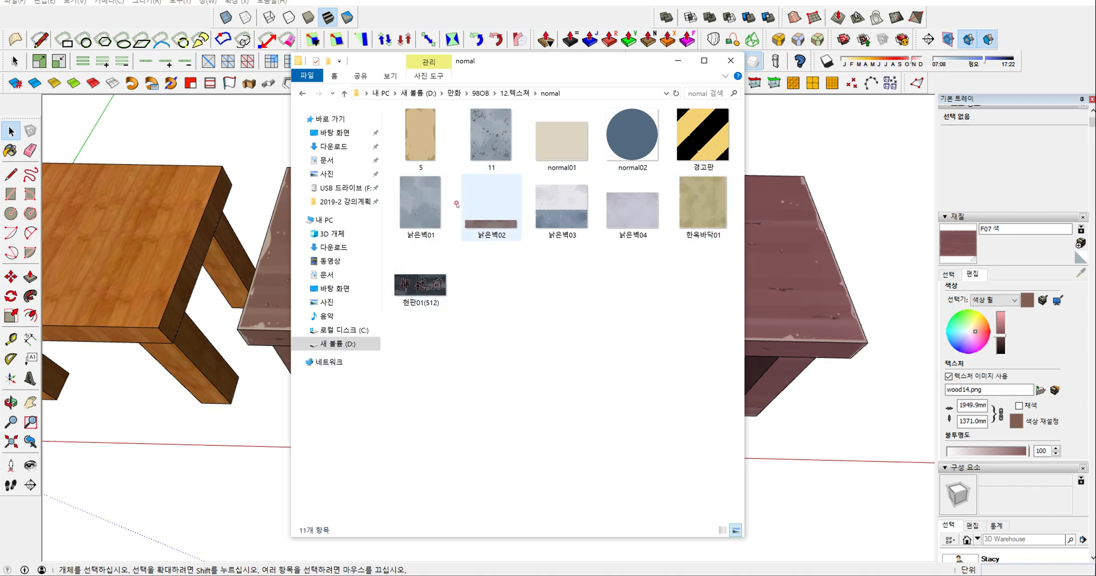
click(516, 93)
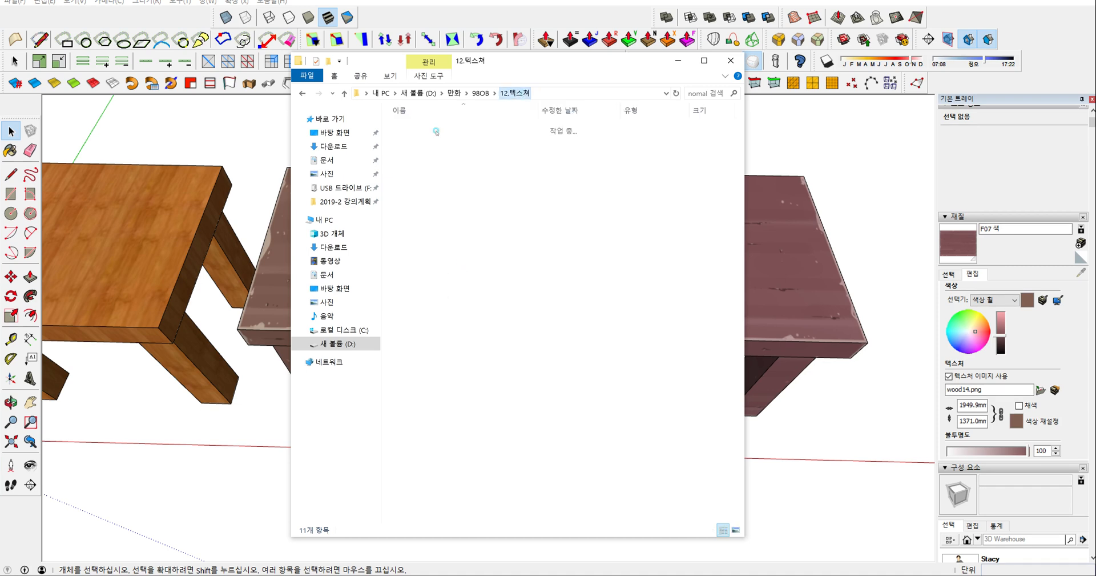
Step: Look through the metalic folder's texture images, and open the neighbouring drawing folder to view its pattern and picture textures
double_click(423, 140)
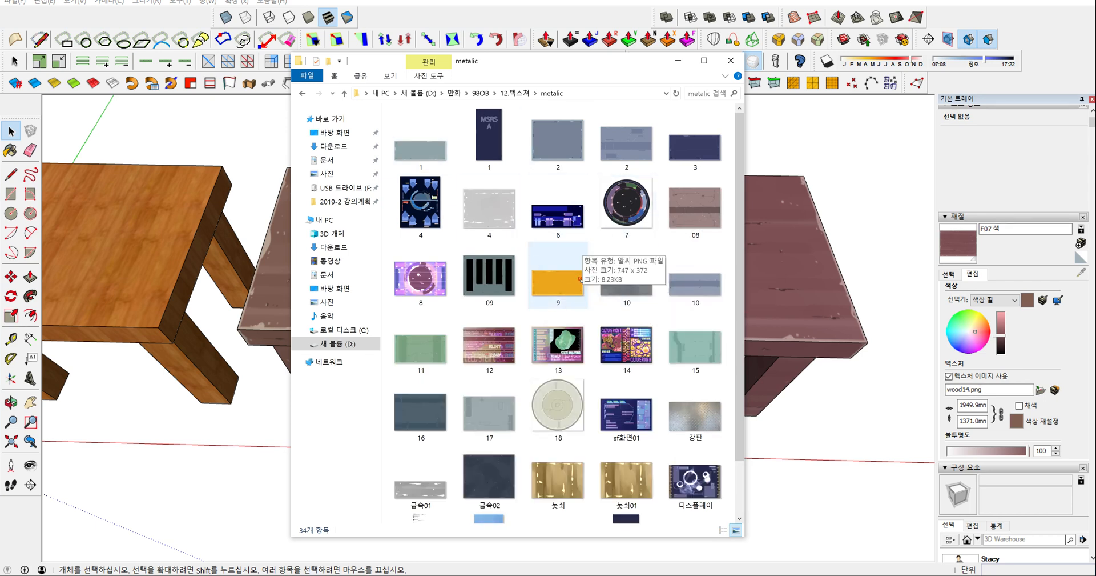
scroll(560, 417, down, 1)
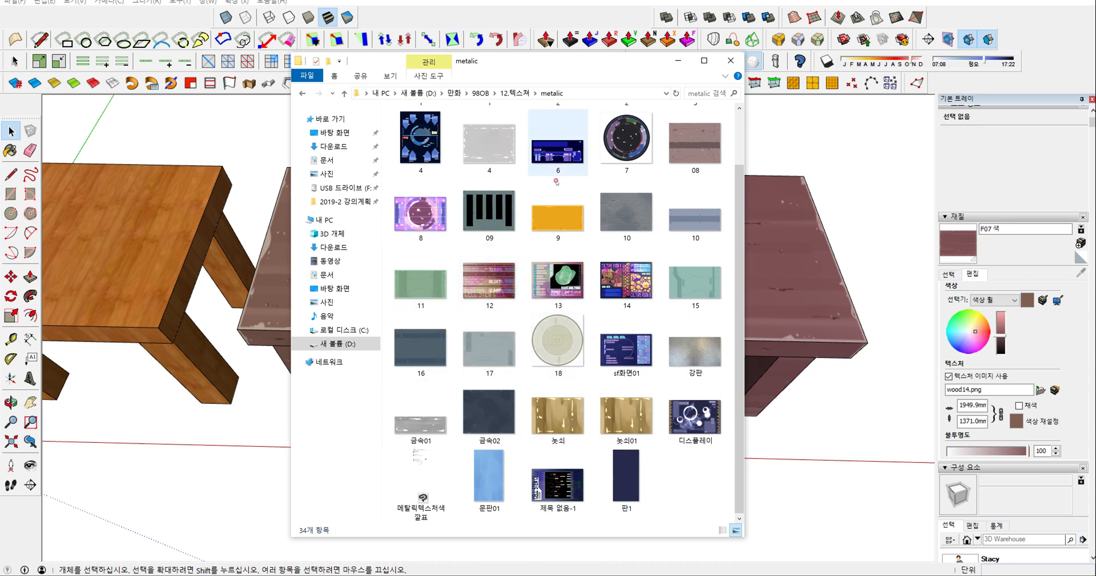
click(515, 93)
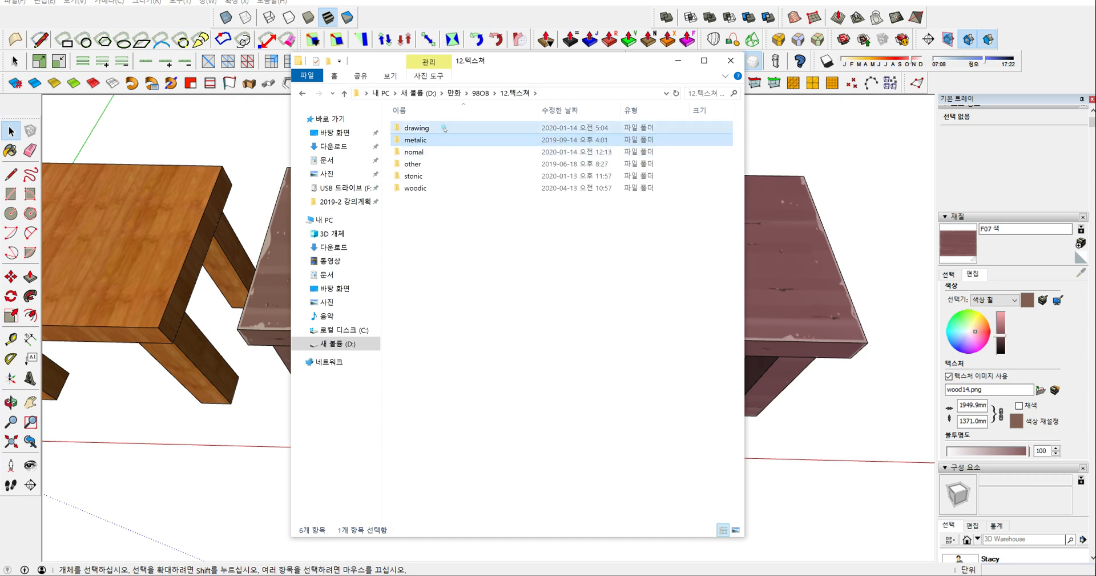
double_click(443, 128)
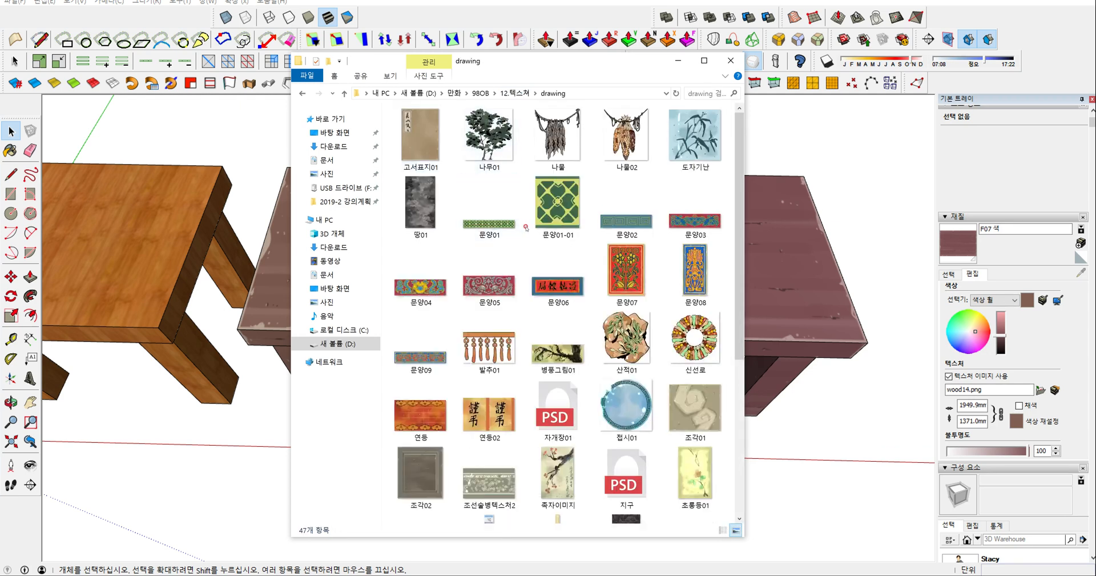